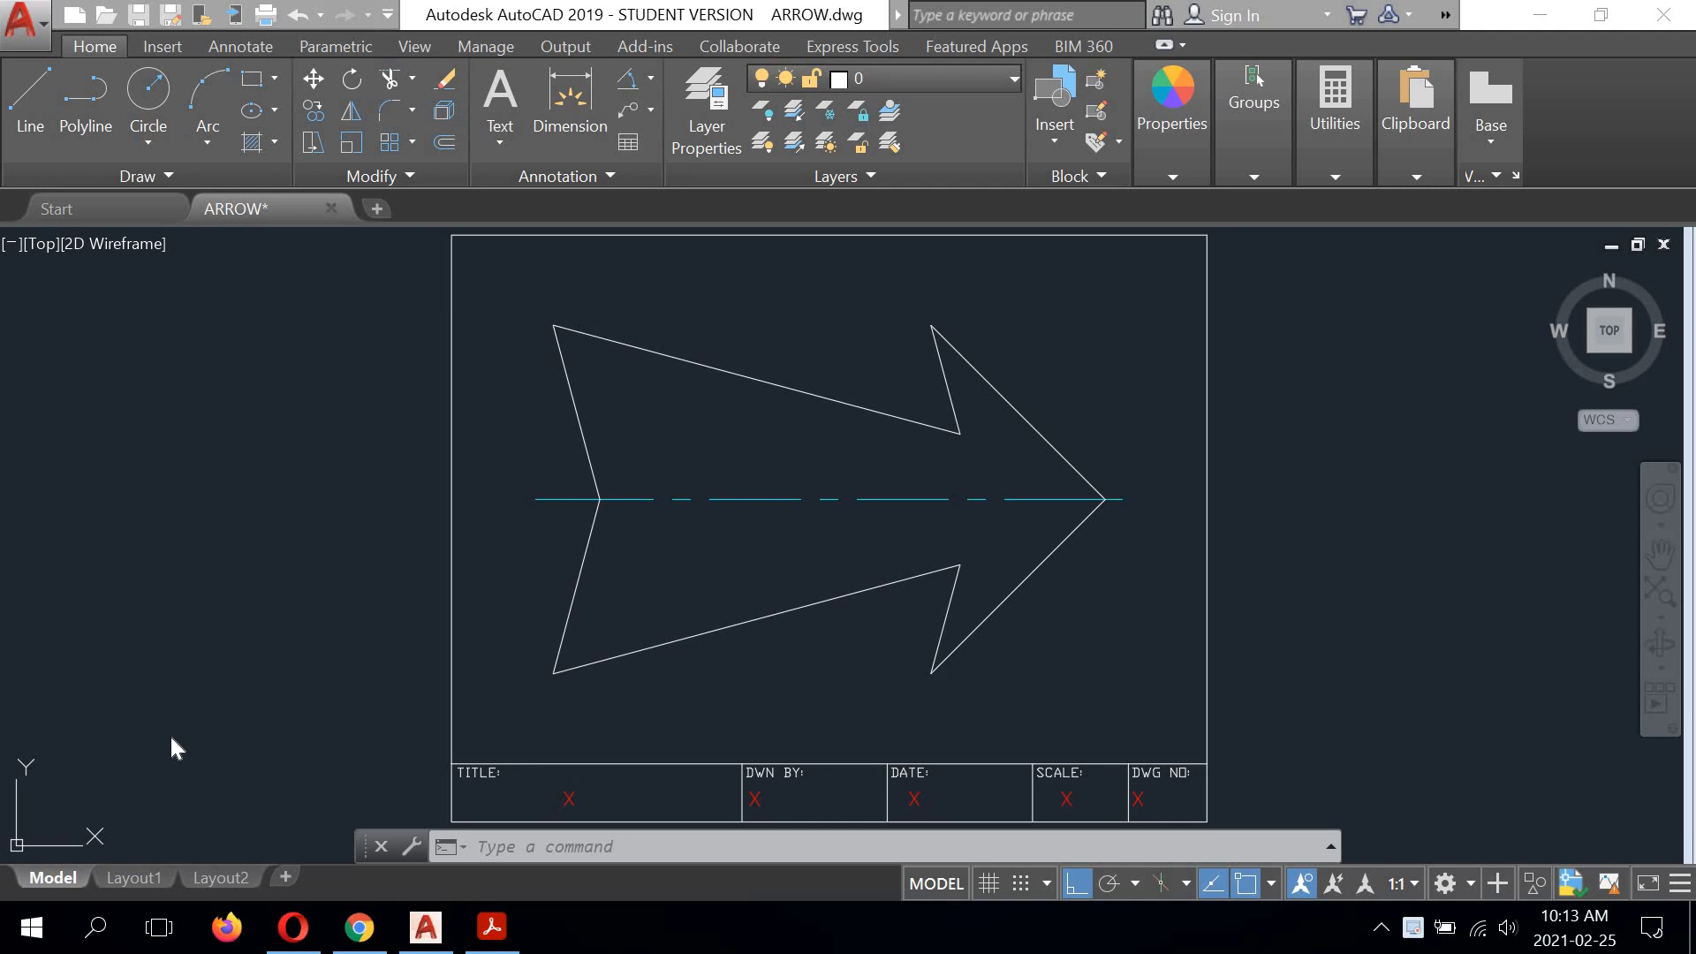
Step: Switch to ARROW.pdf in Adobe Acrobat Reader and examine the arrow's linear dimensions, angles and title block
click(492, 927)
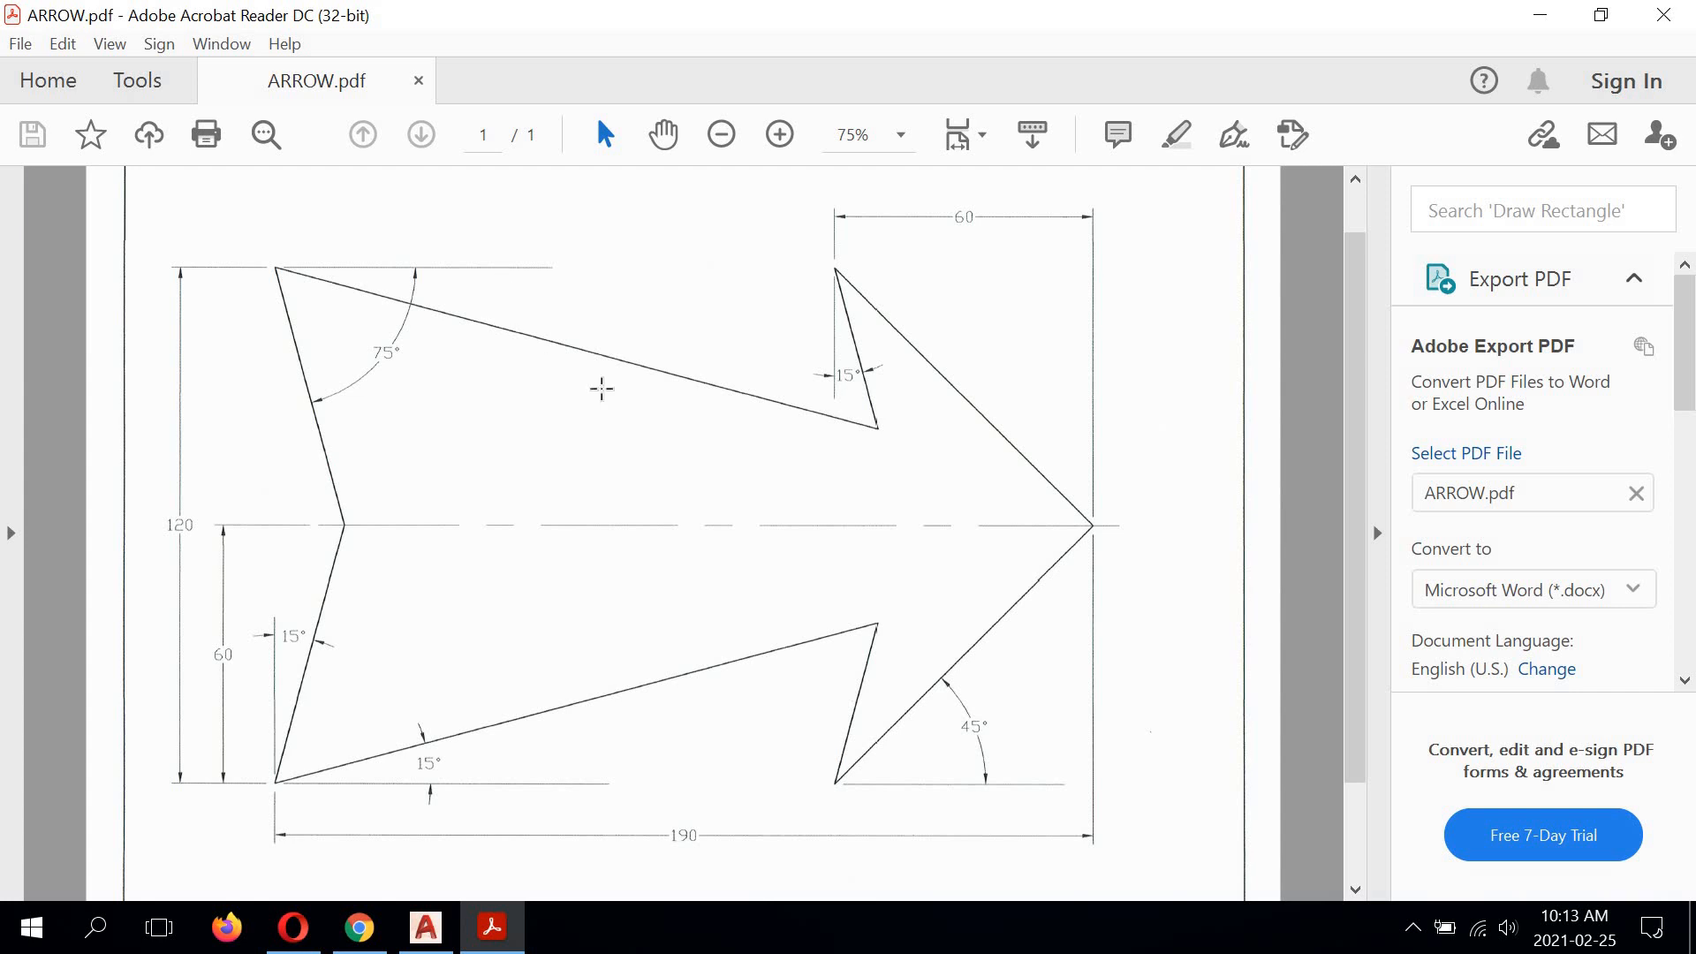
scroll(707, 417, down, 2)
scroll(707, 417, down, 1)
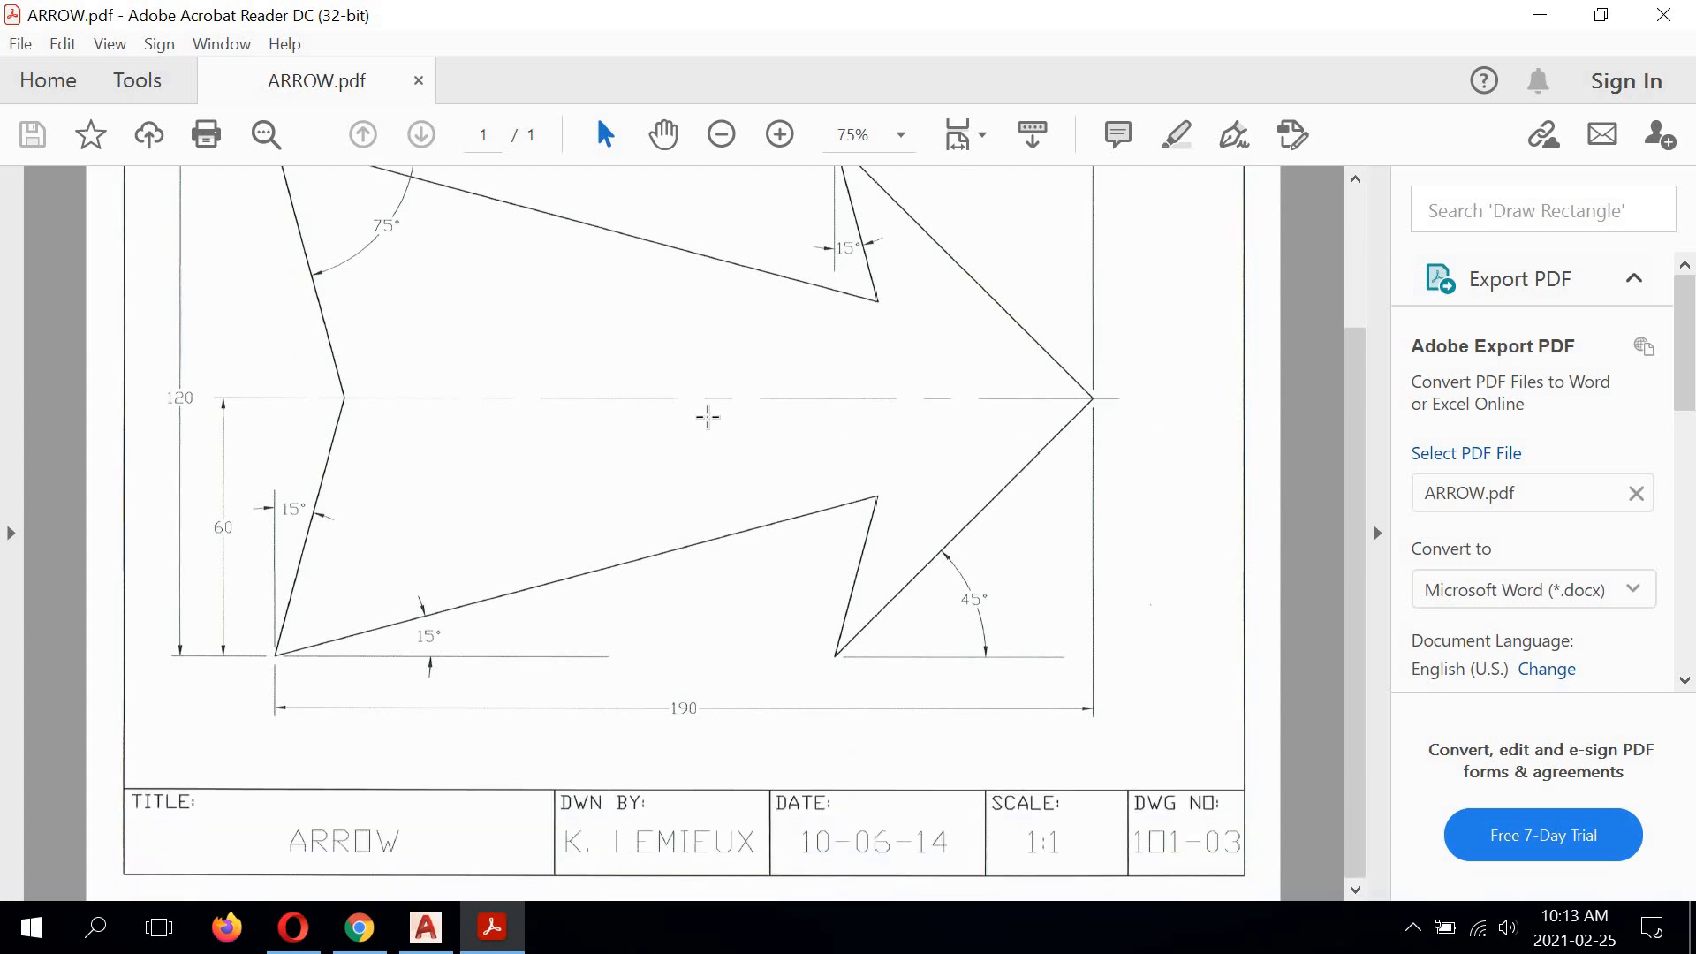
scroll(708, 417, up, 1)
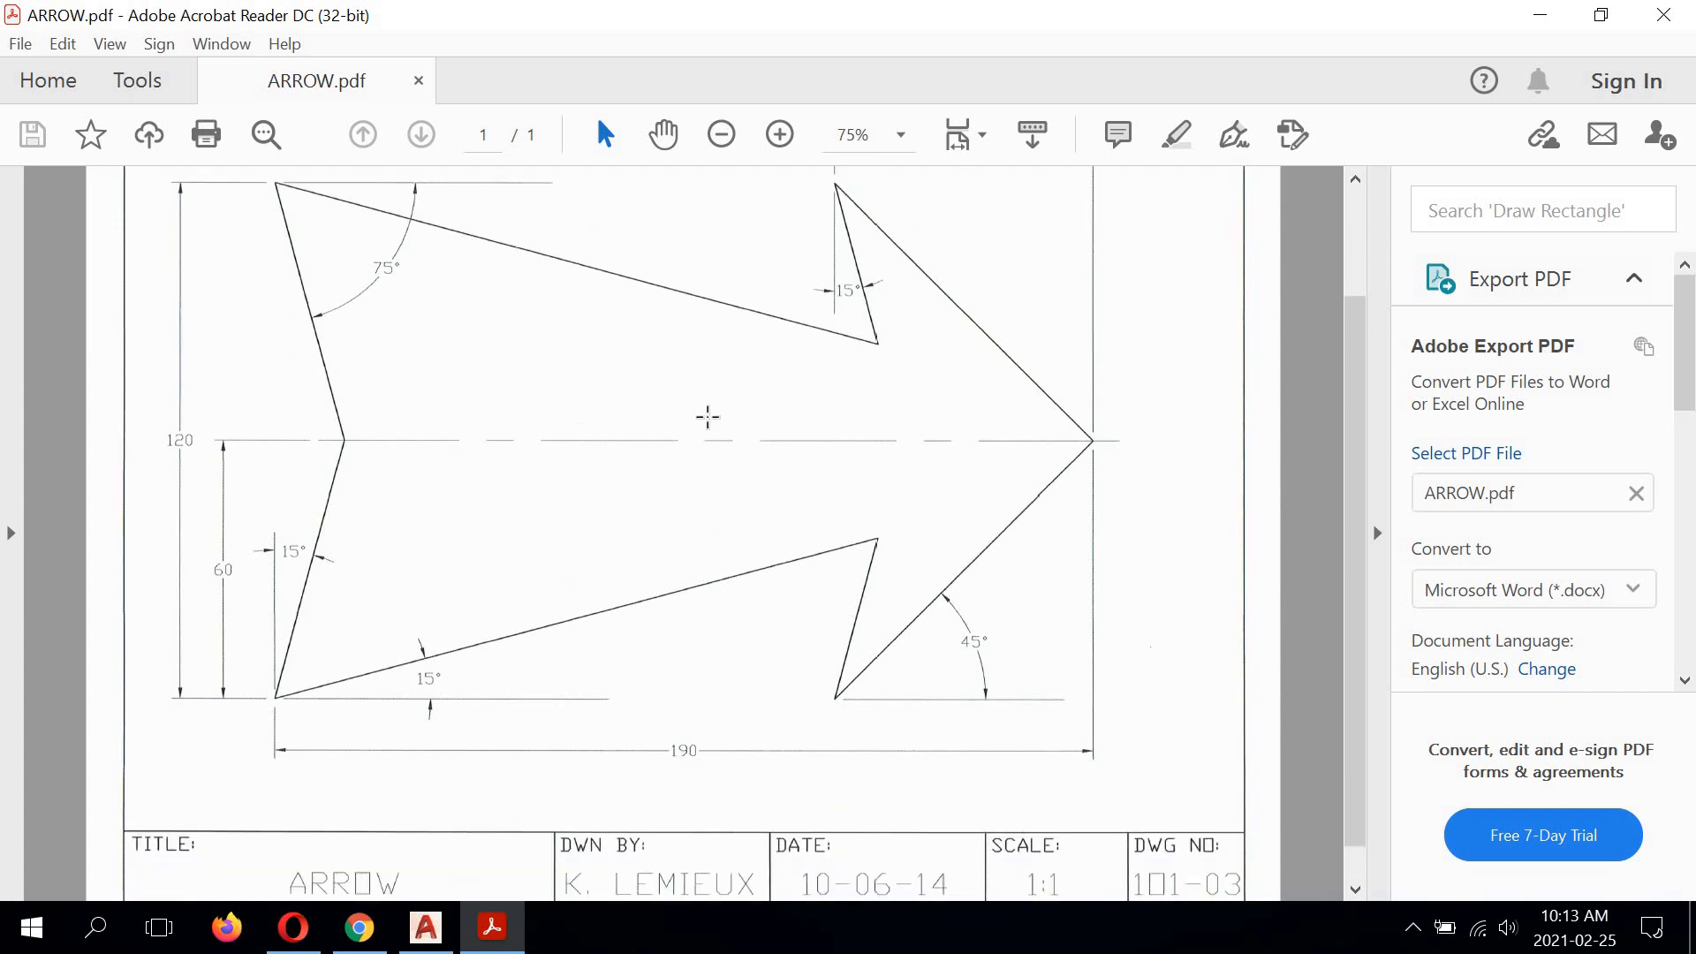
scroll(708, 417, up, 1)
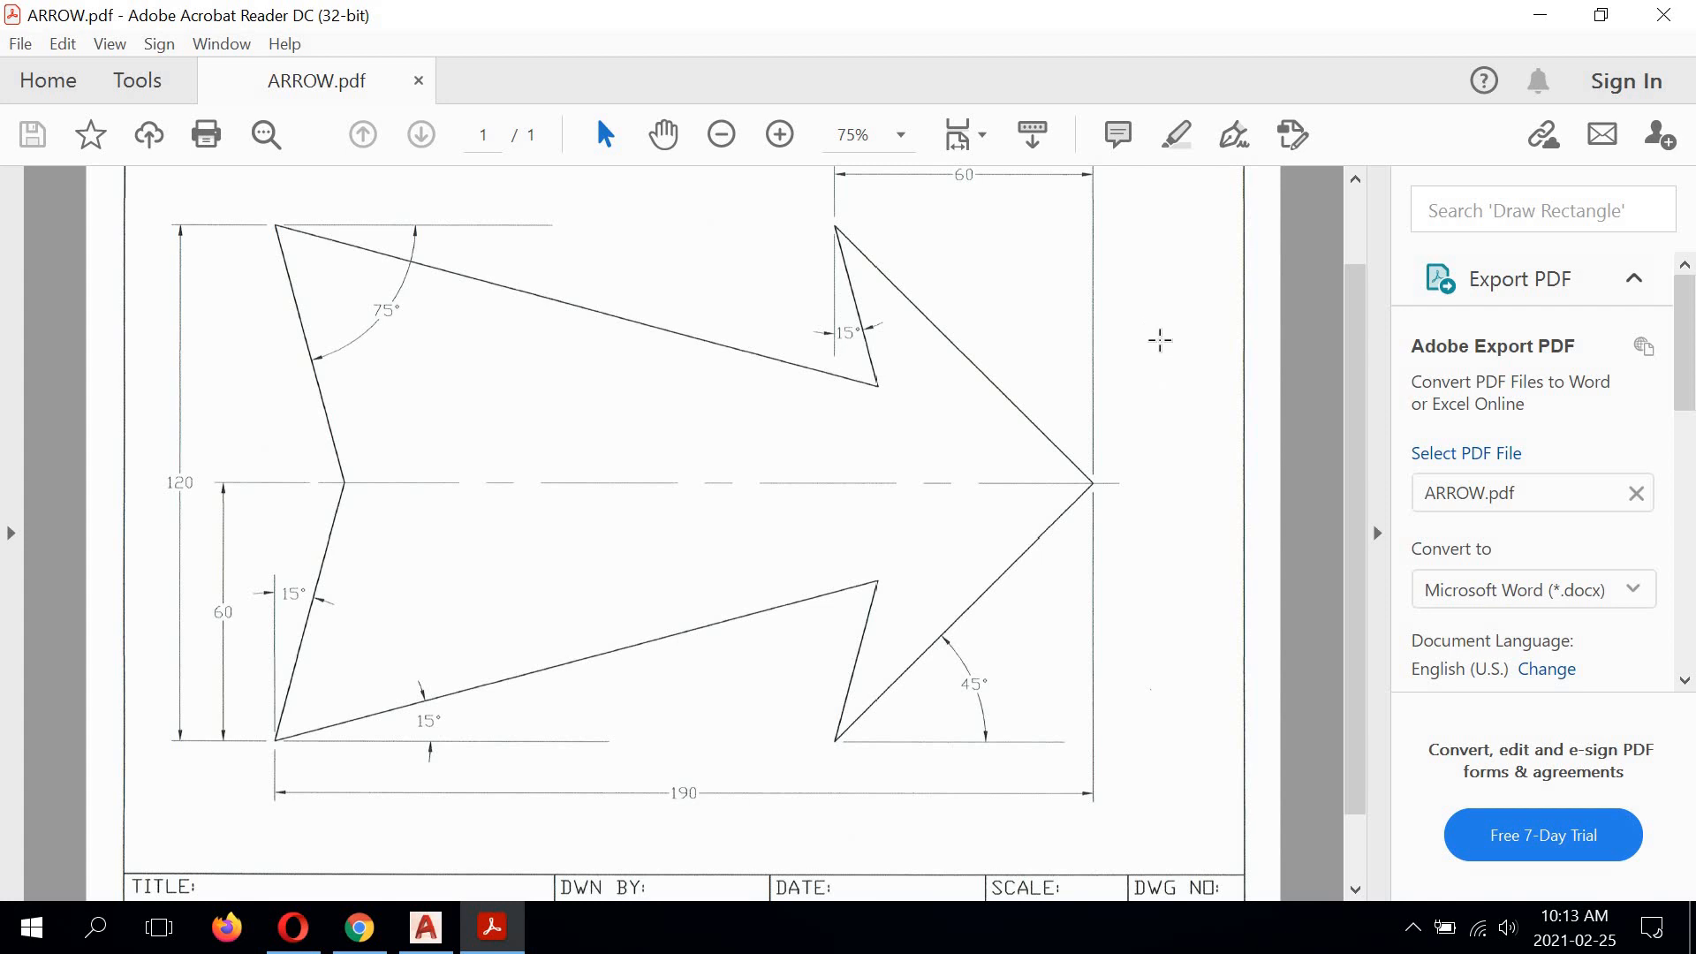
scroll(1160, 340, up, 1)
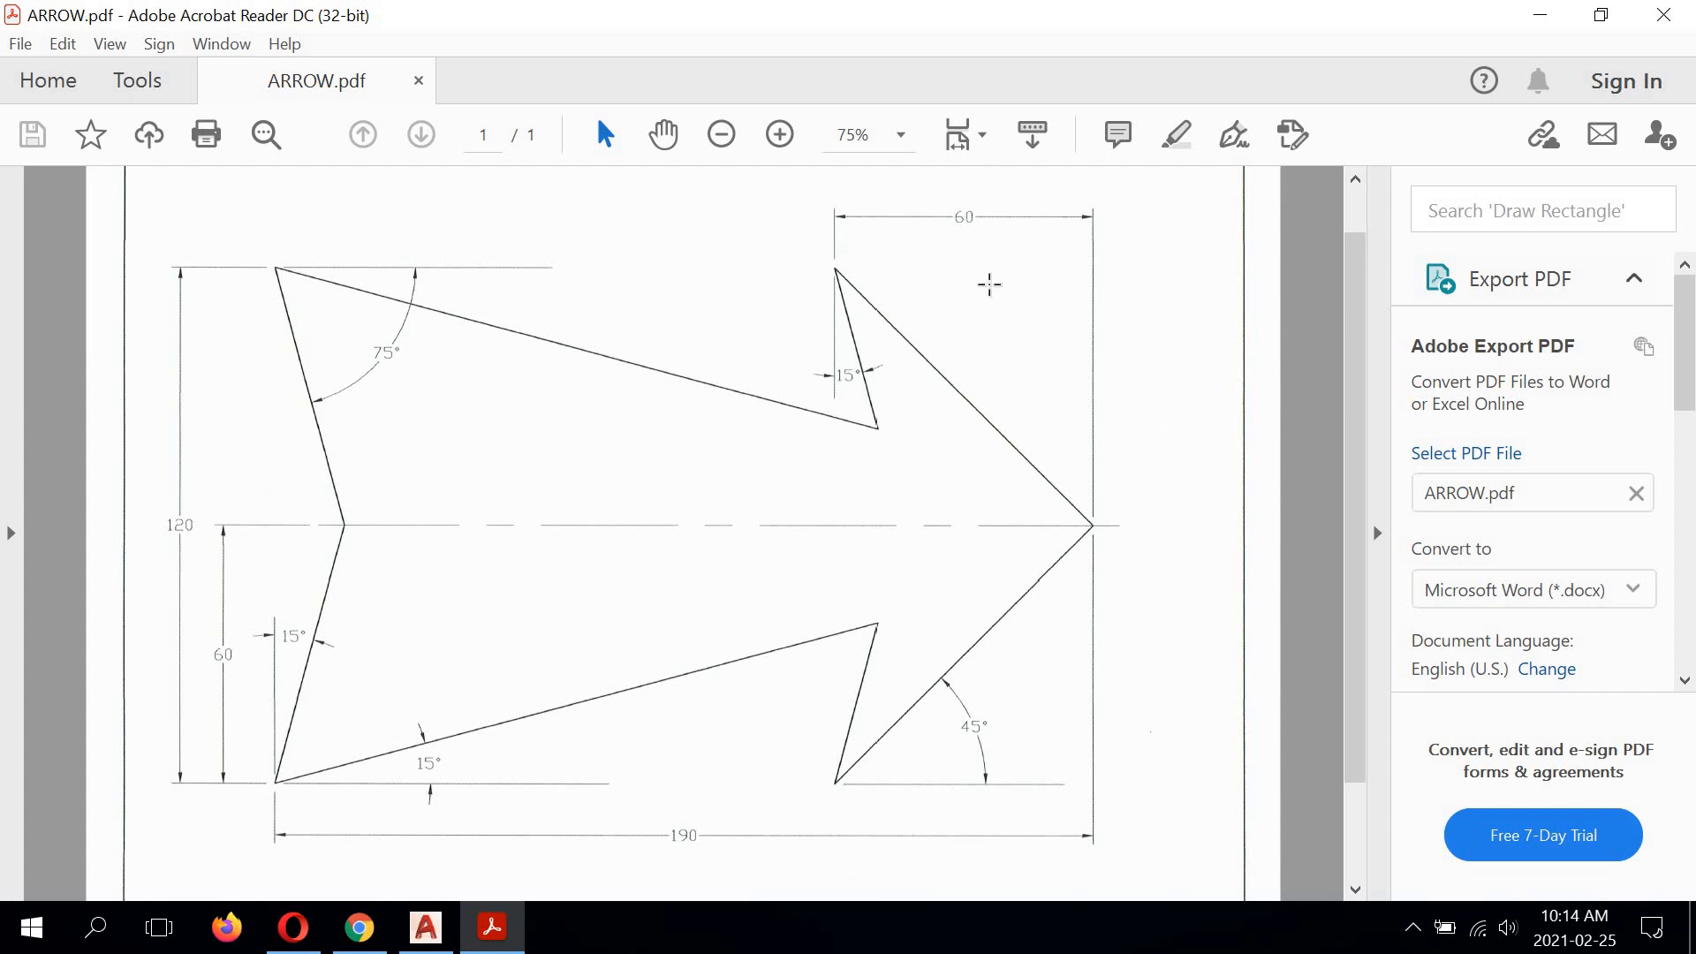
scroll(989, 296, down, 1)
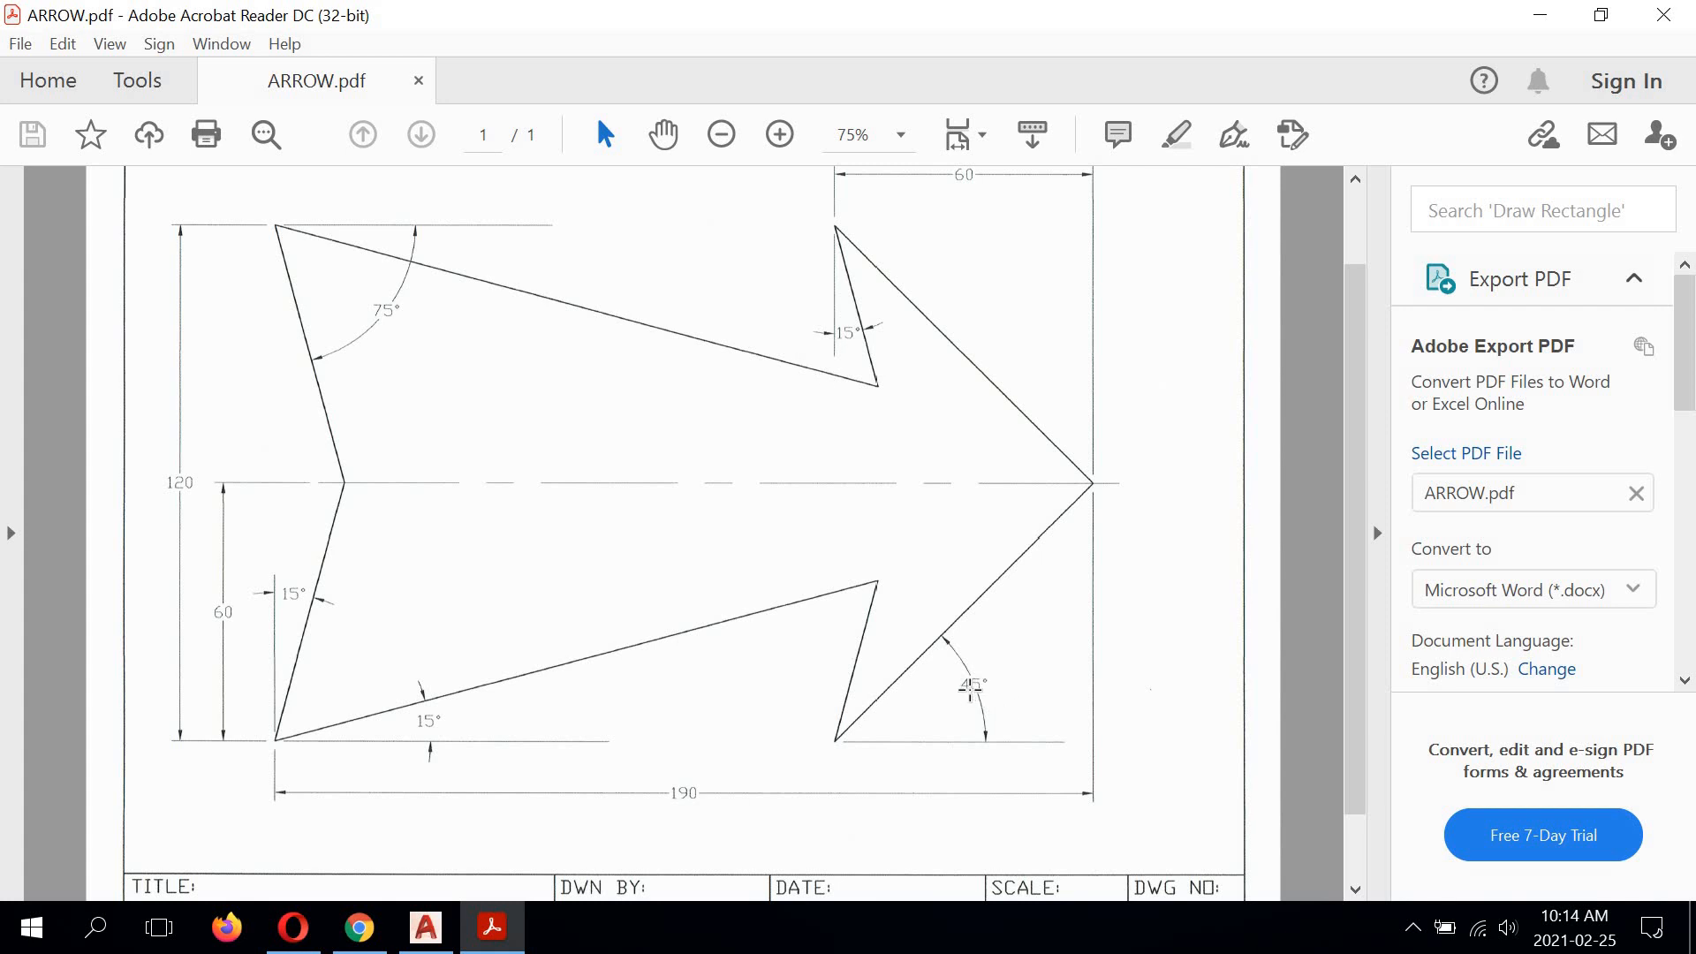
scroll(965, 689, up, 1)
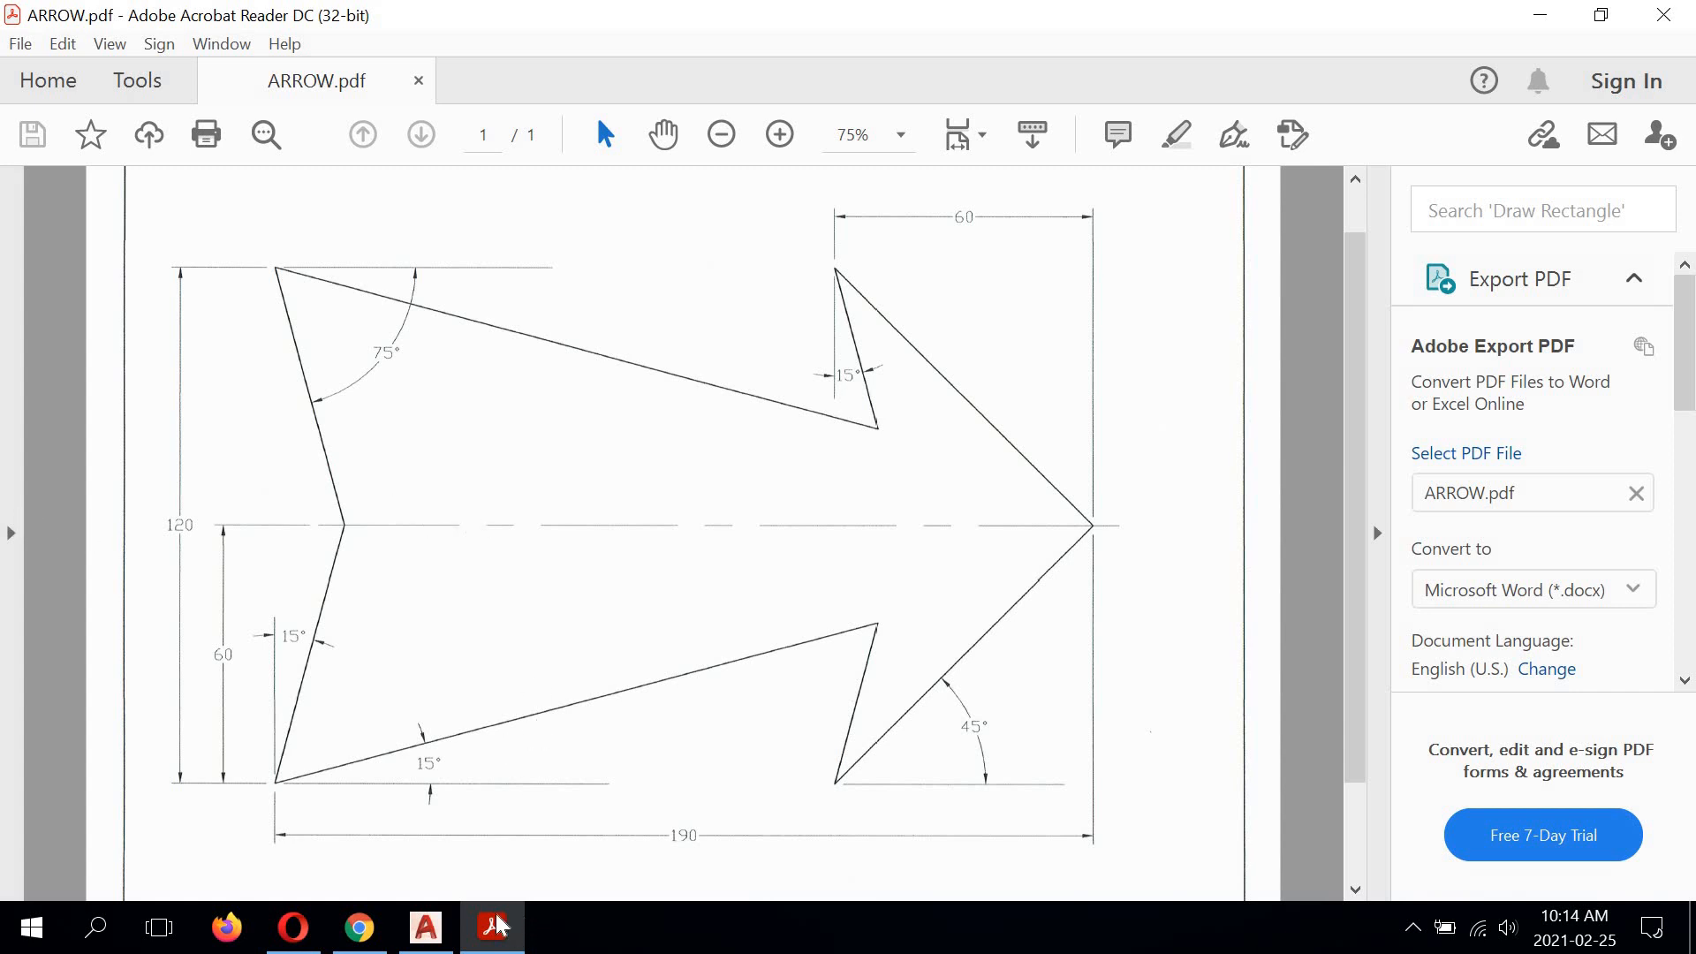
Step: Switch back to AutoCAD and add a vertical linear dimension from the centre line's tail end to the arrow's lower tail corner, placed at that corner
click(424, 927)
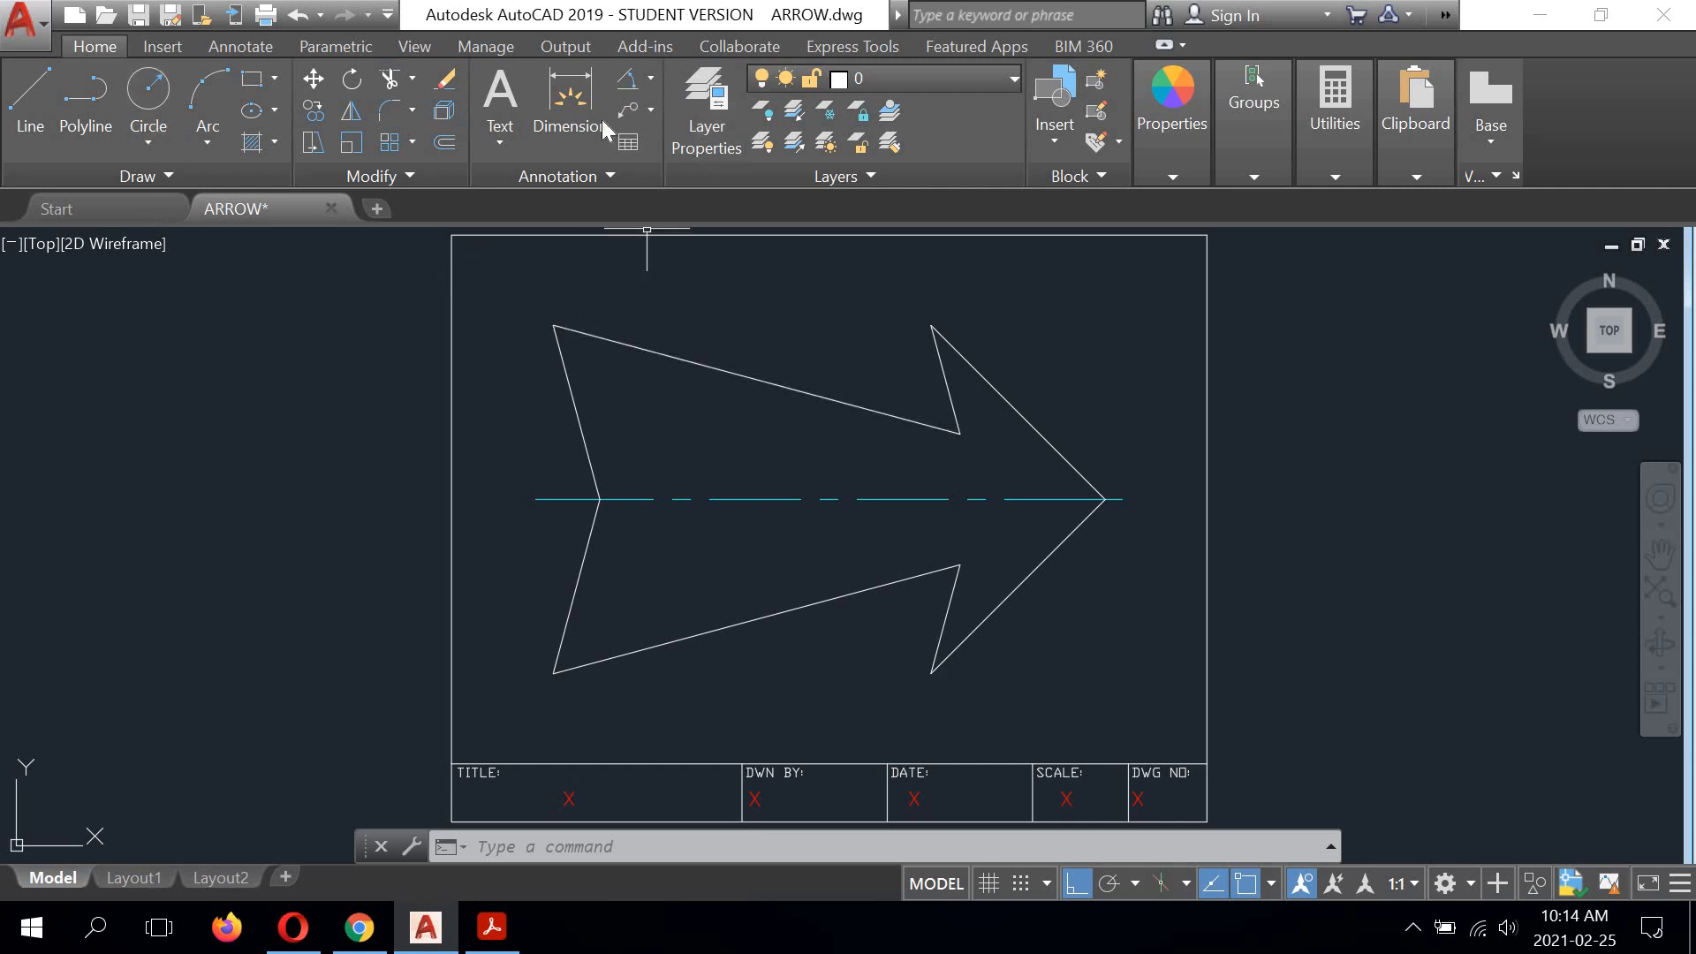
click(650, 78)
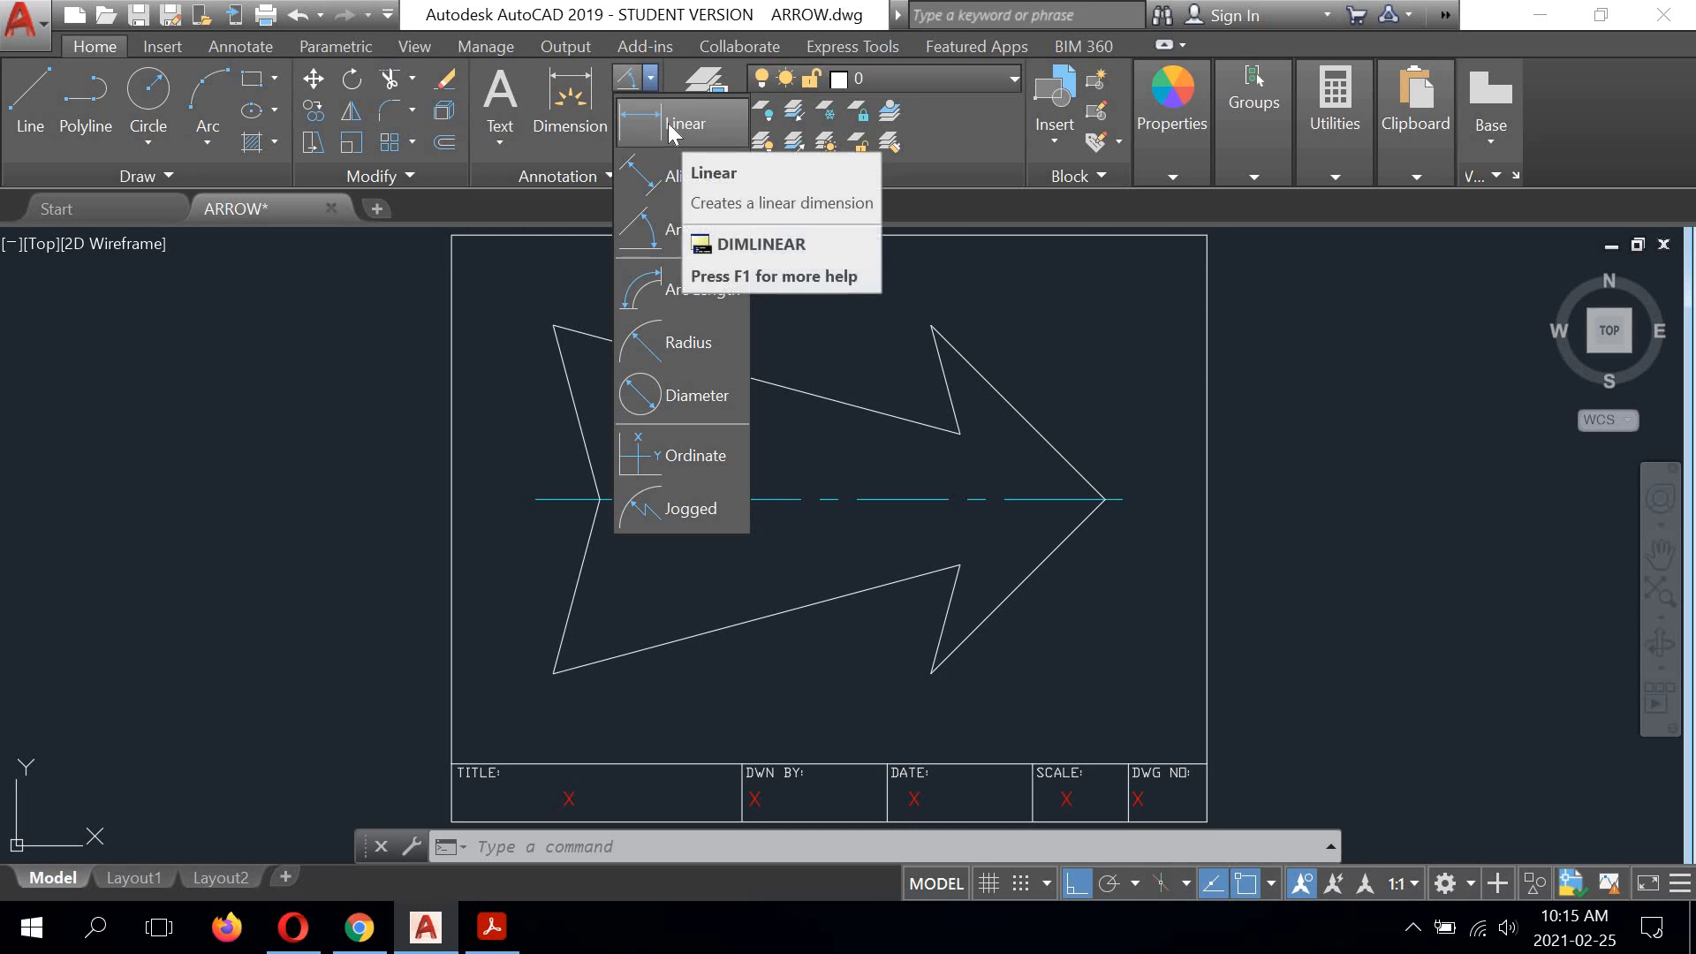
click(672, 132)
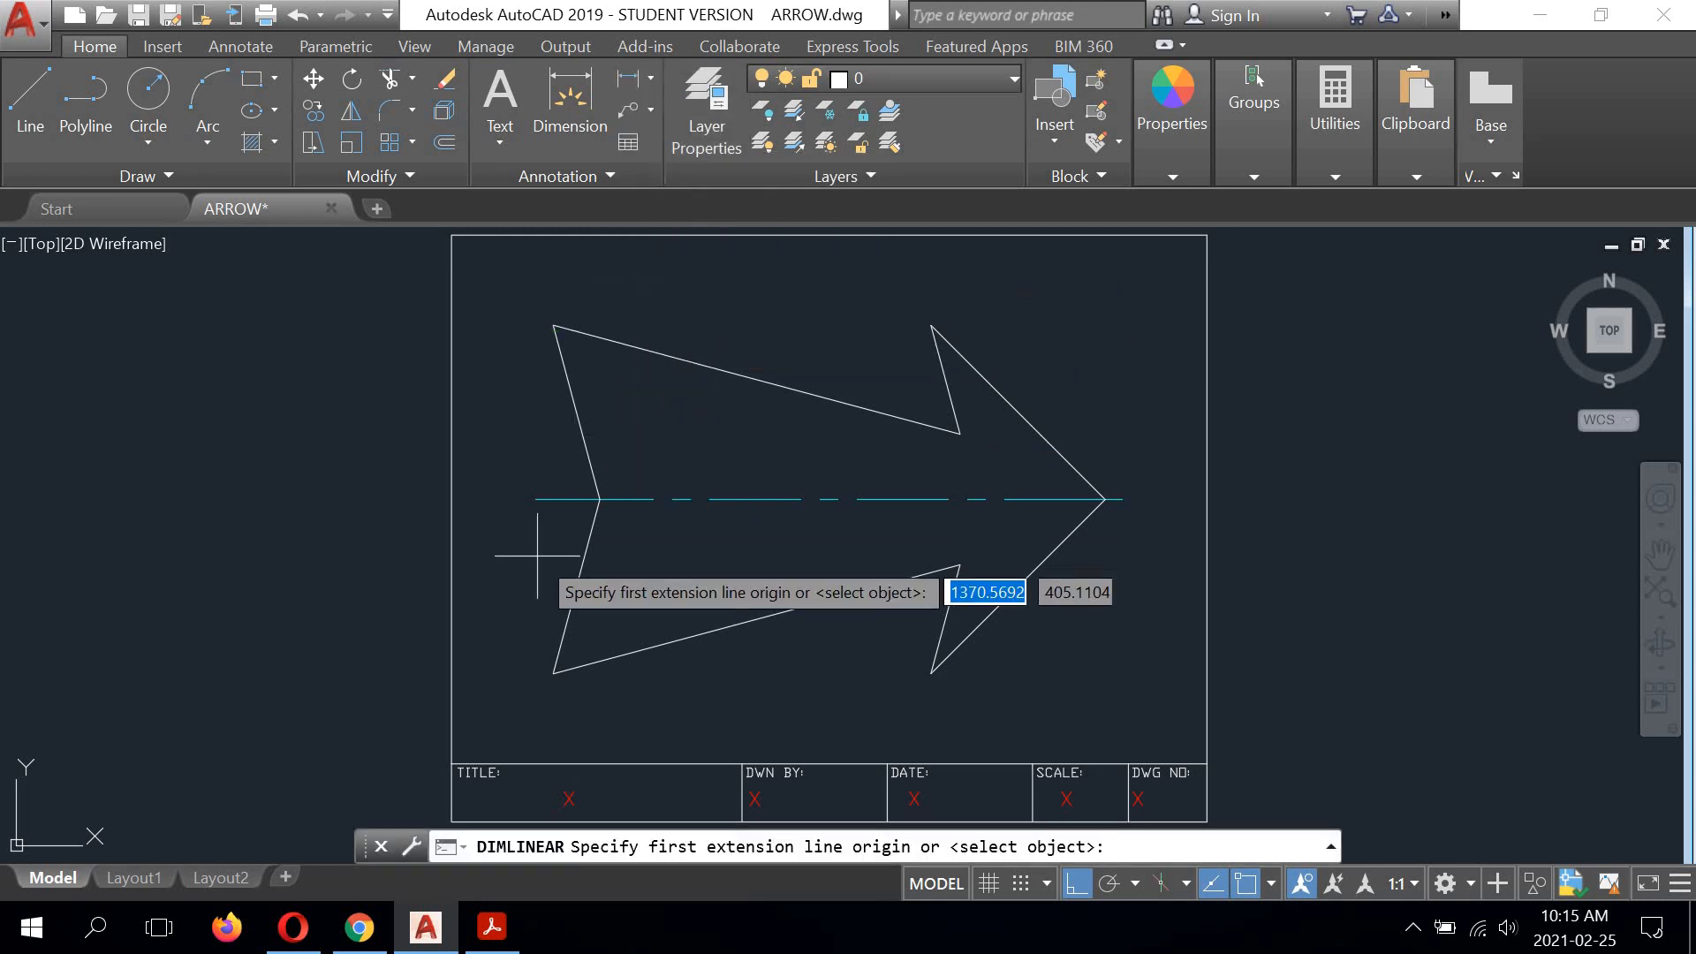
click(535, 498)
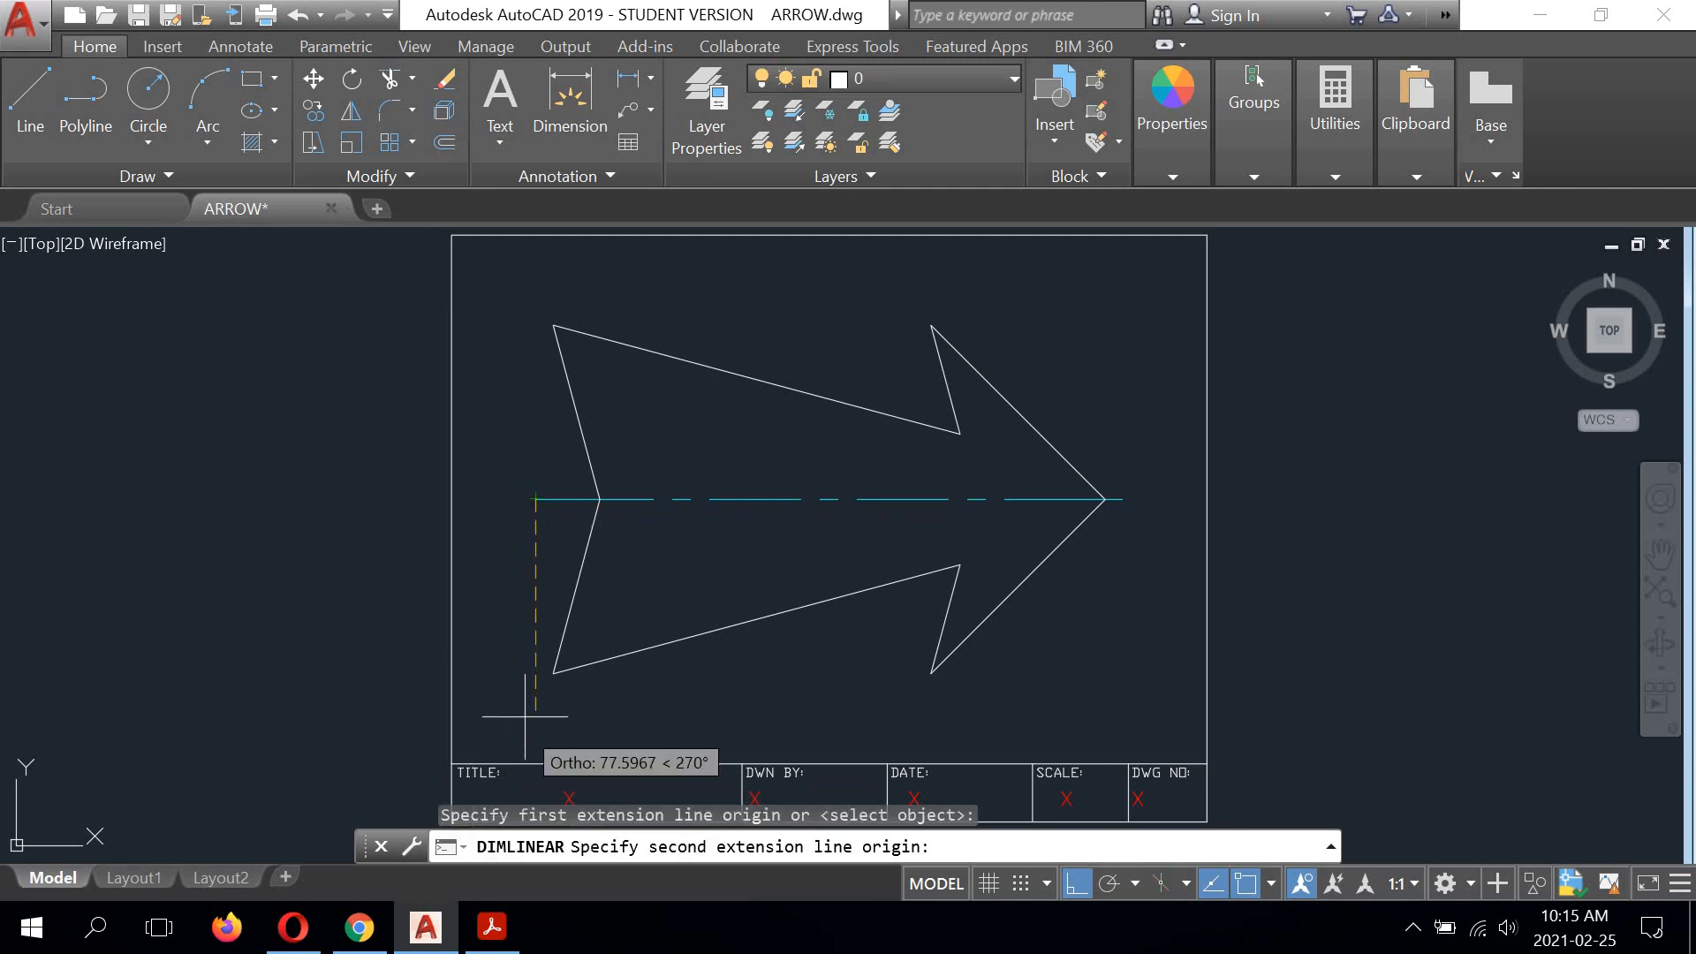
click(553, 673)
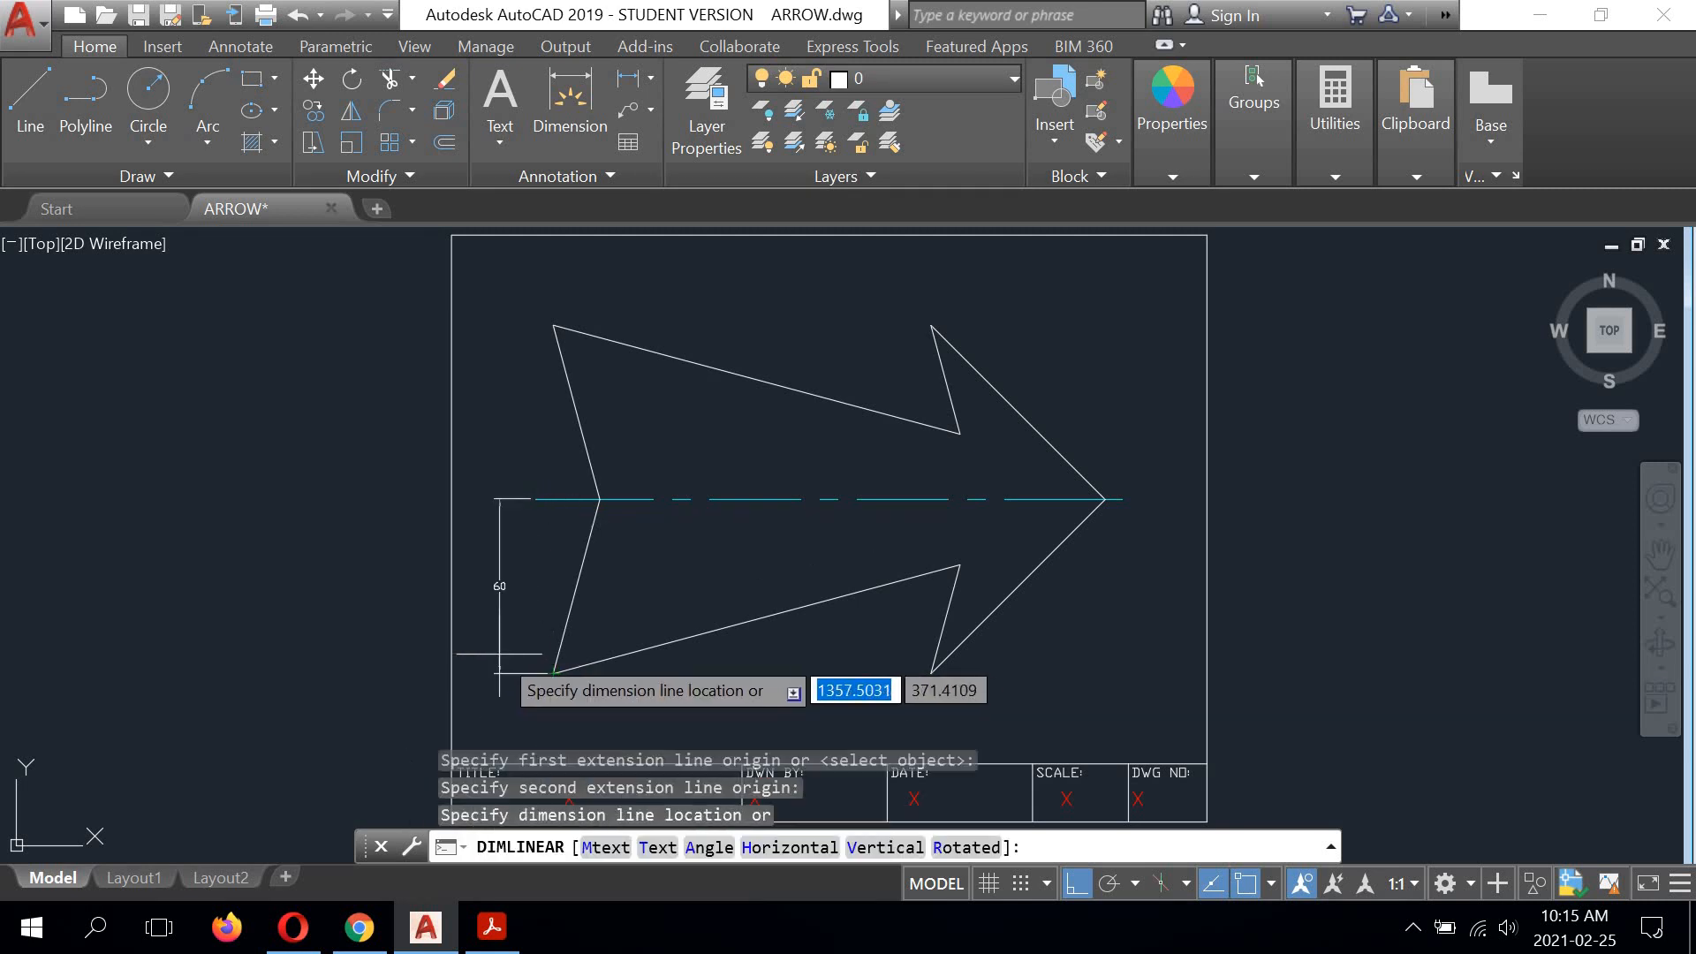
scroll(516, 675, up, 4)
middle_drag(558, 695, 520, 734)
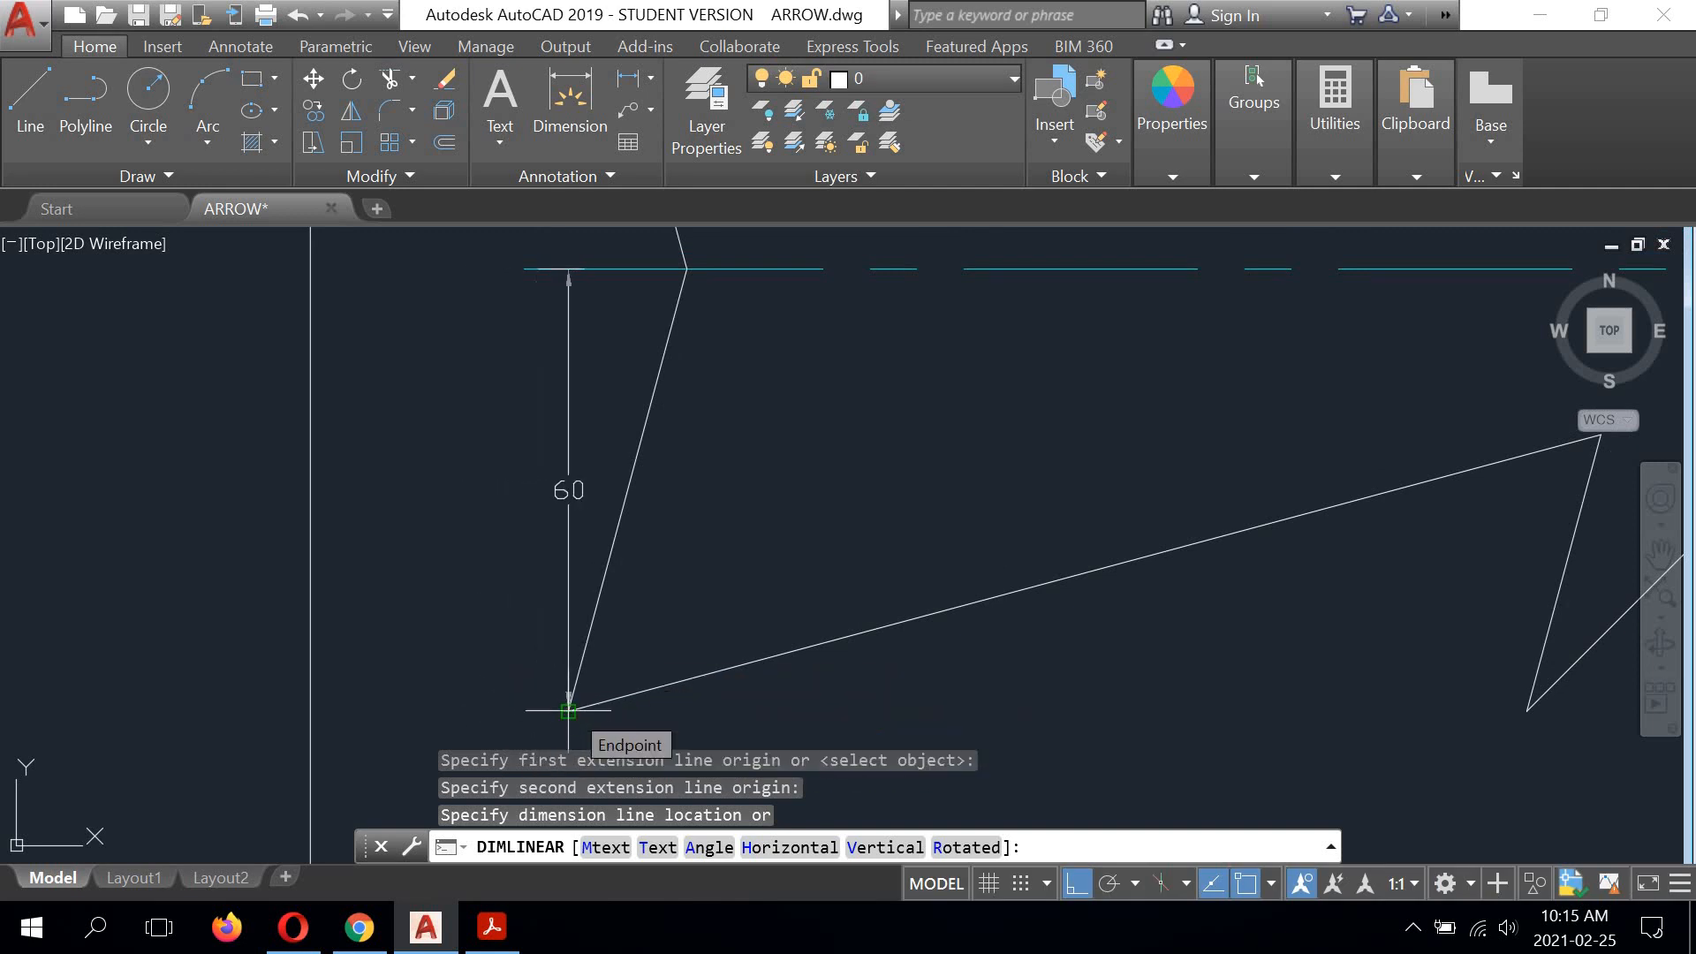
click(568, 709)
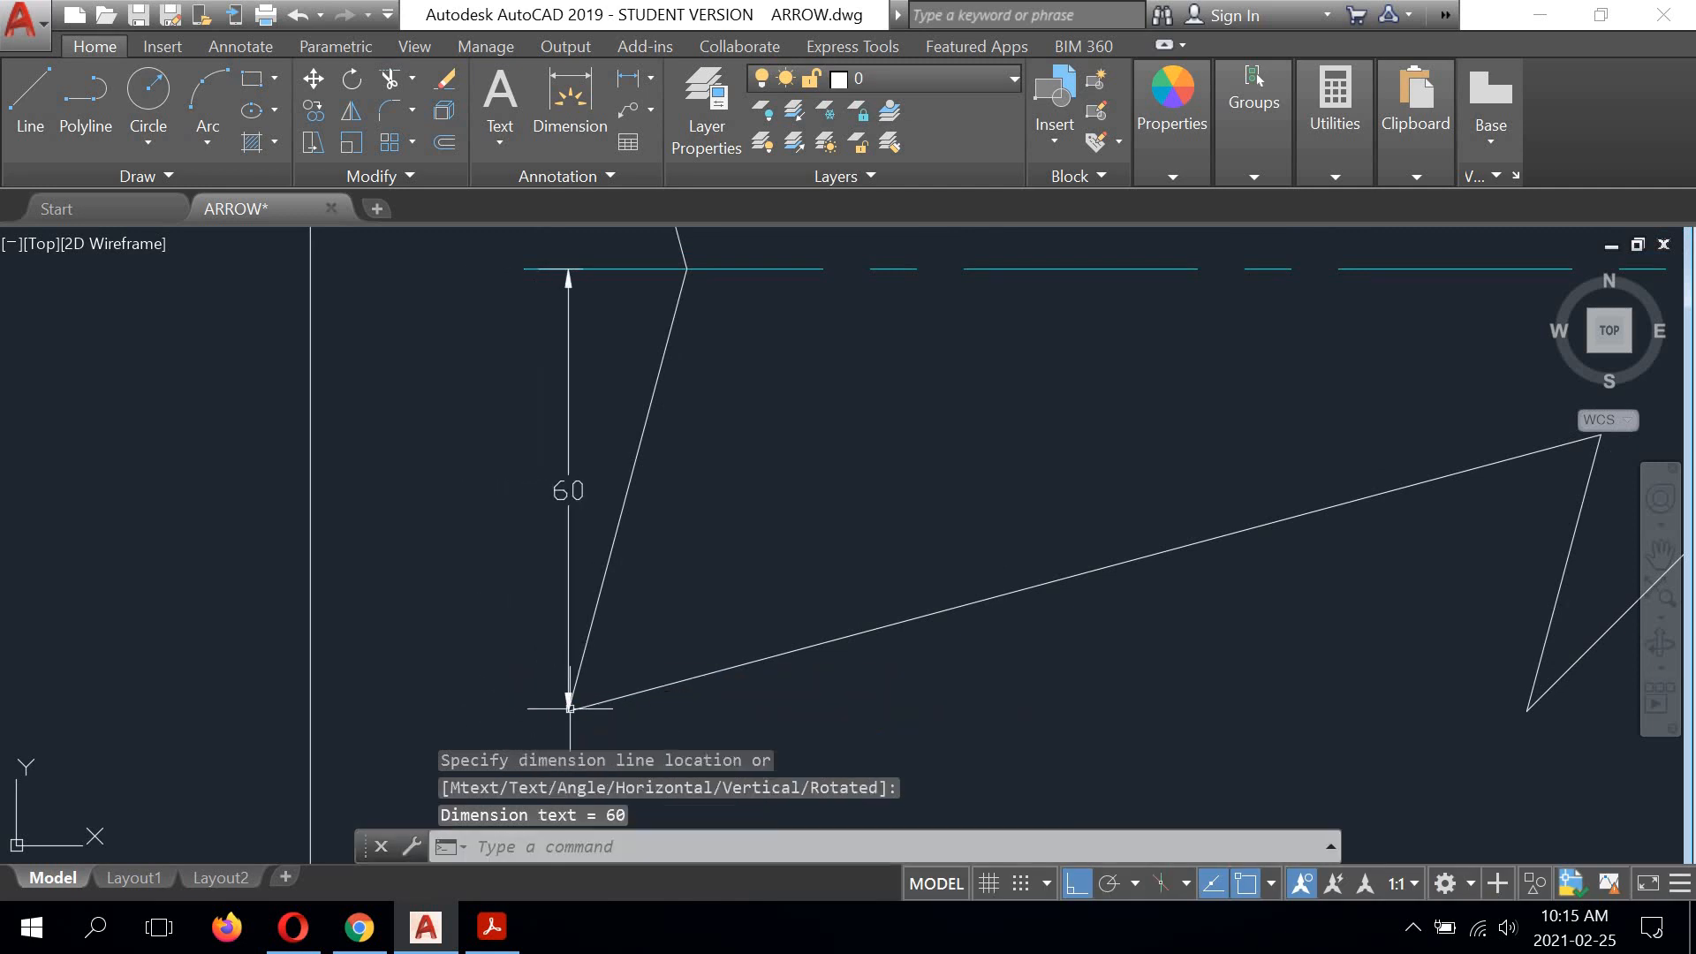
Step: Stretch the vertical half-height dimension 12 units horizontally outward from the arrow's tail
click(564, 486)
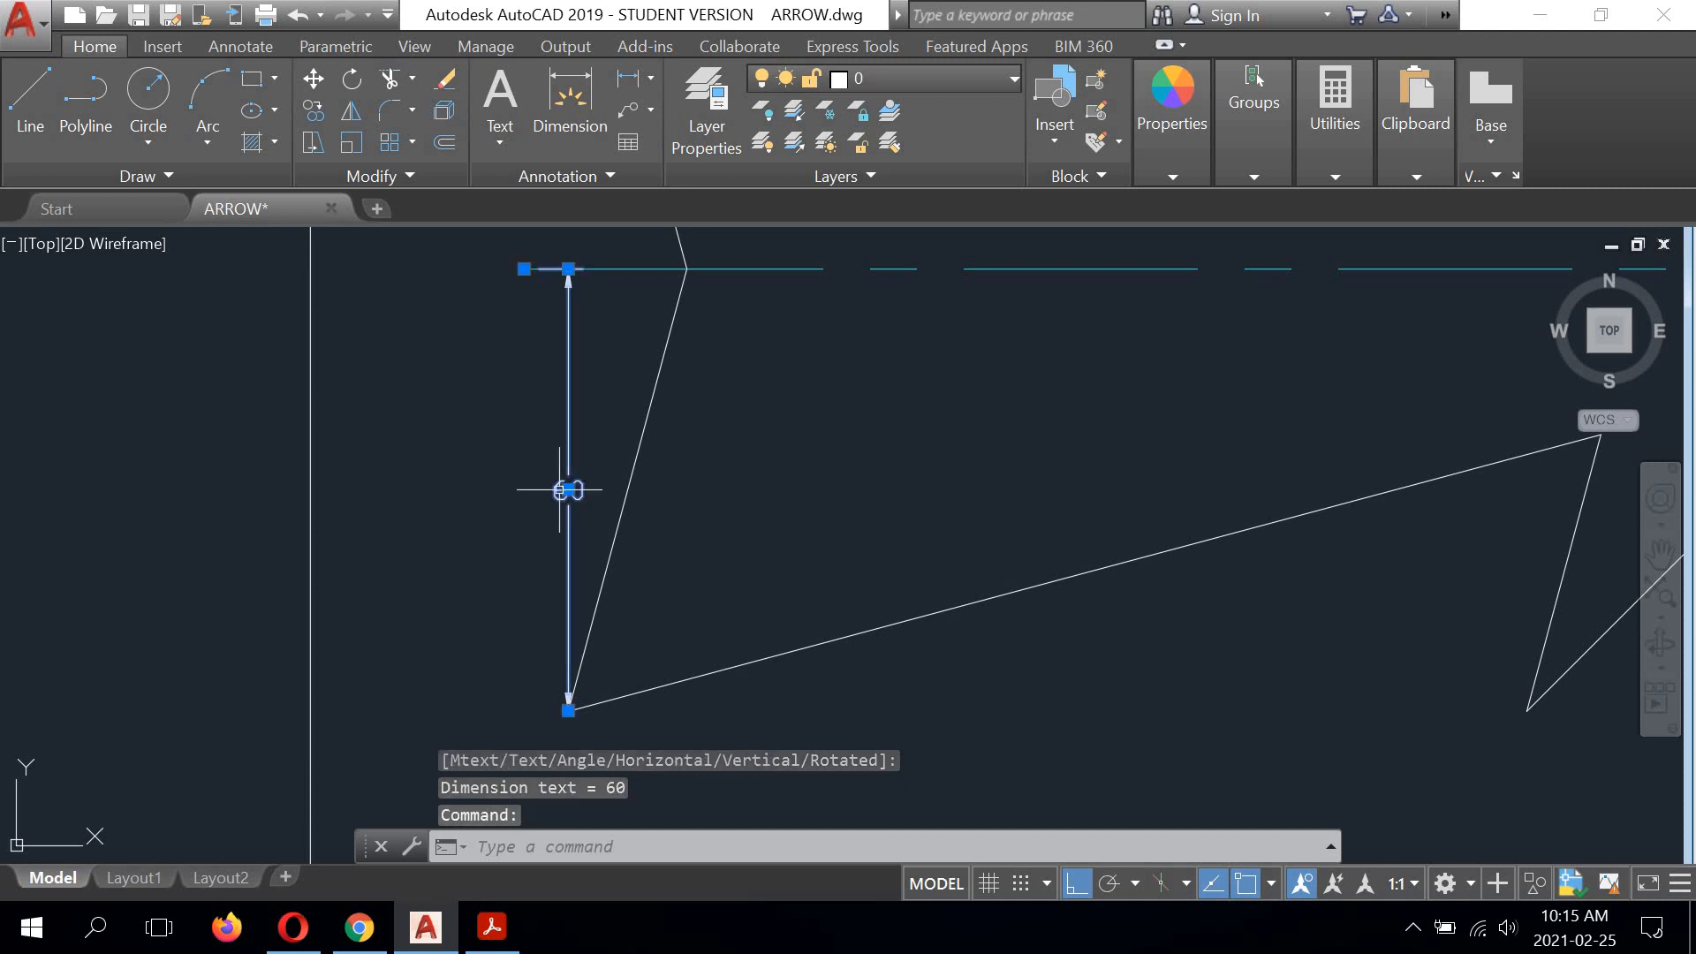
click(568, 490)
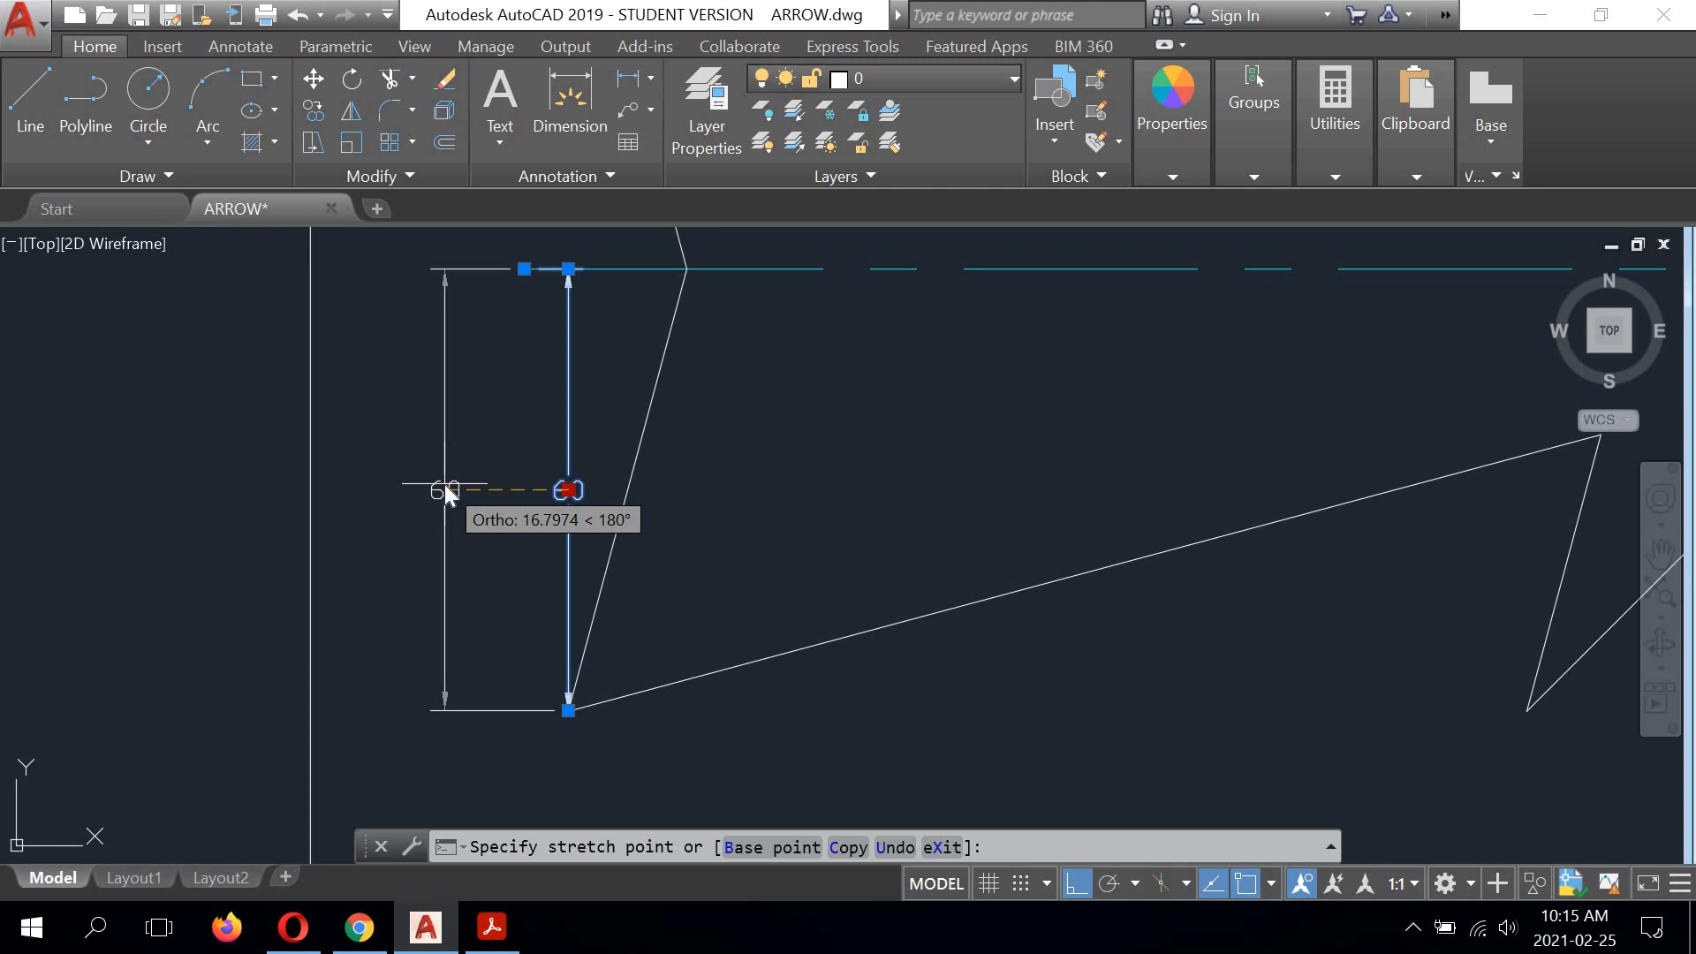
text(12)
key(Return)
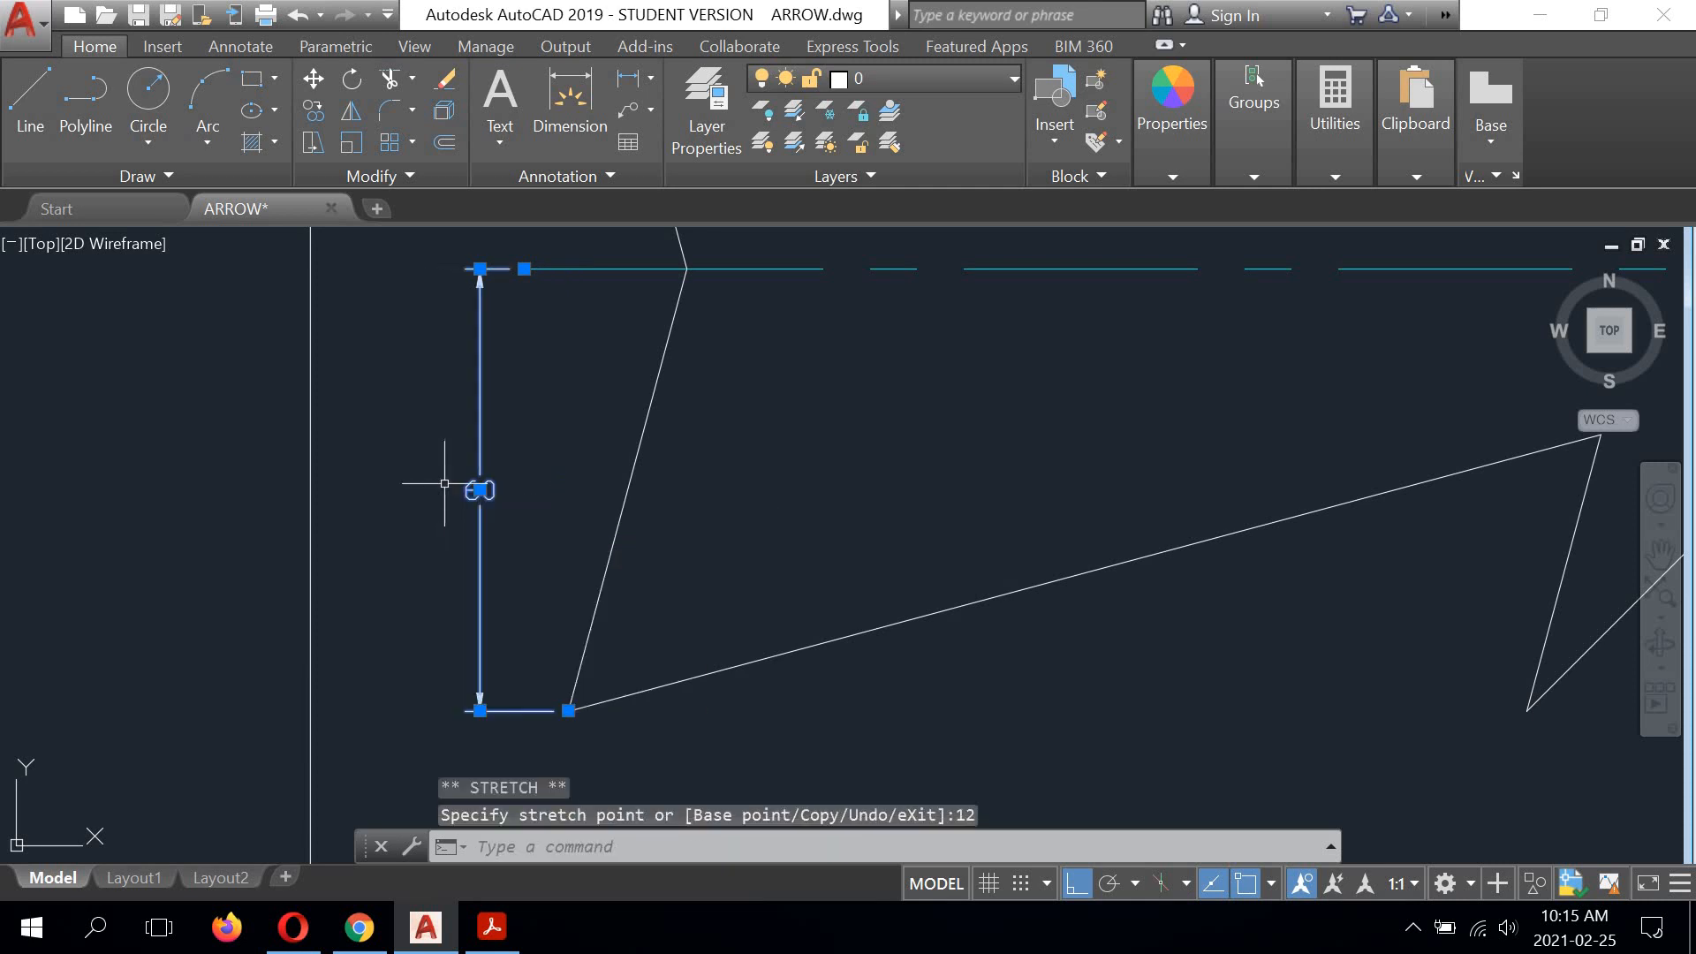
Step: Add a vertical linear dimension between the upper and lower tail corners, placed in line with the half-height dimension
scroll(571, 603, down, 2)
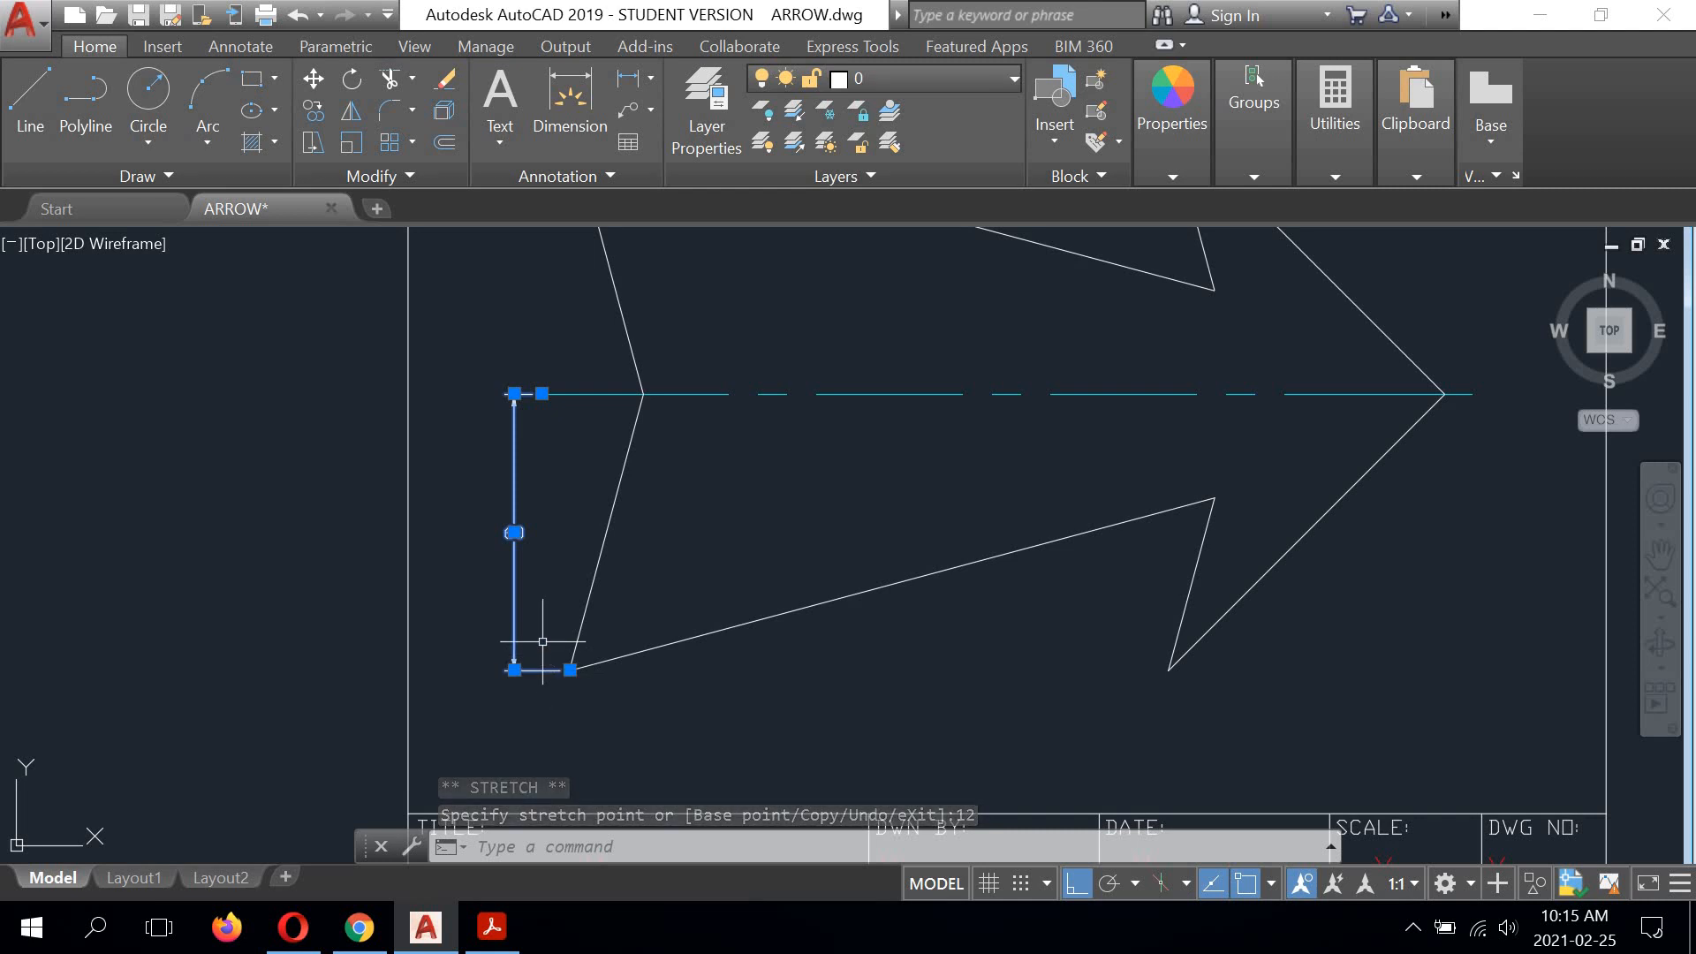
scroll(579, 555, down, 2)
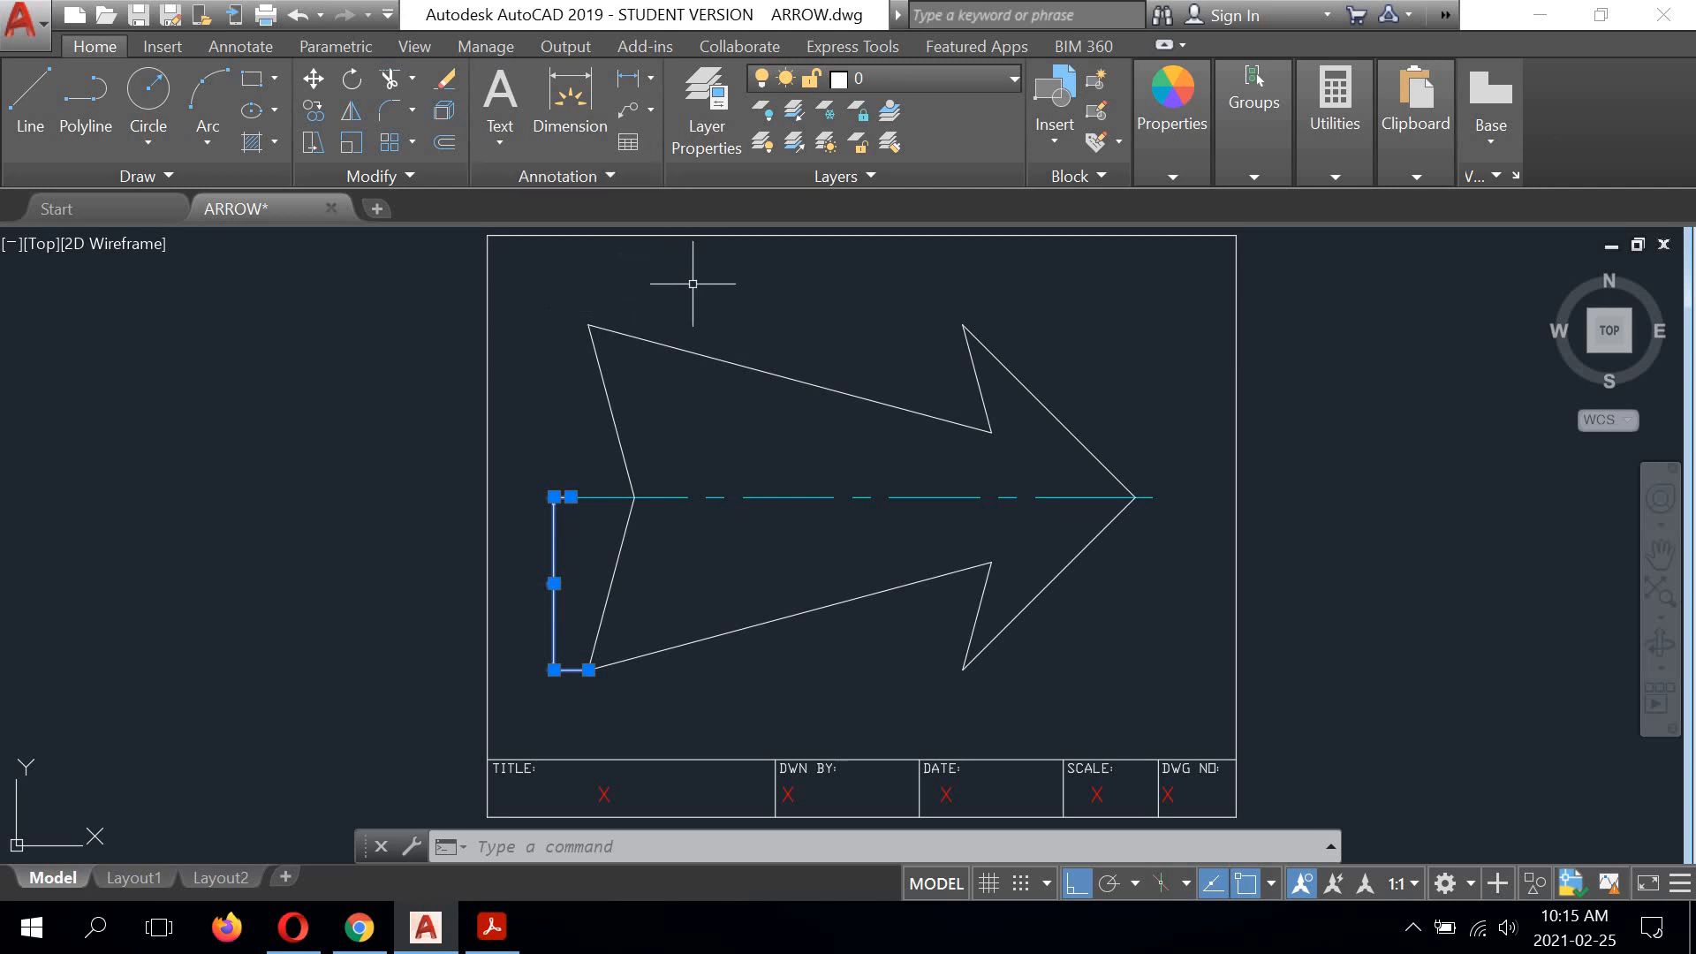
right_click(722, 305)
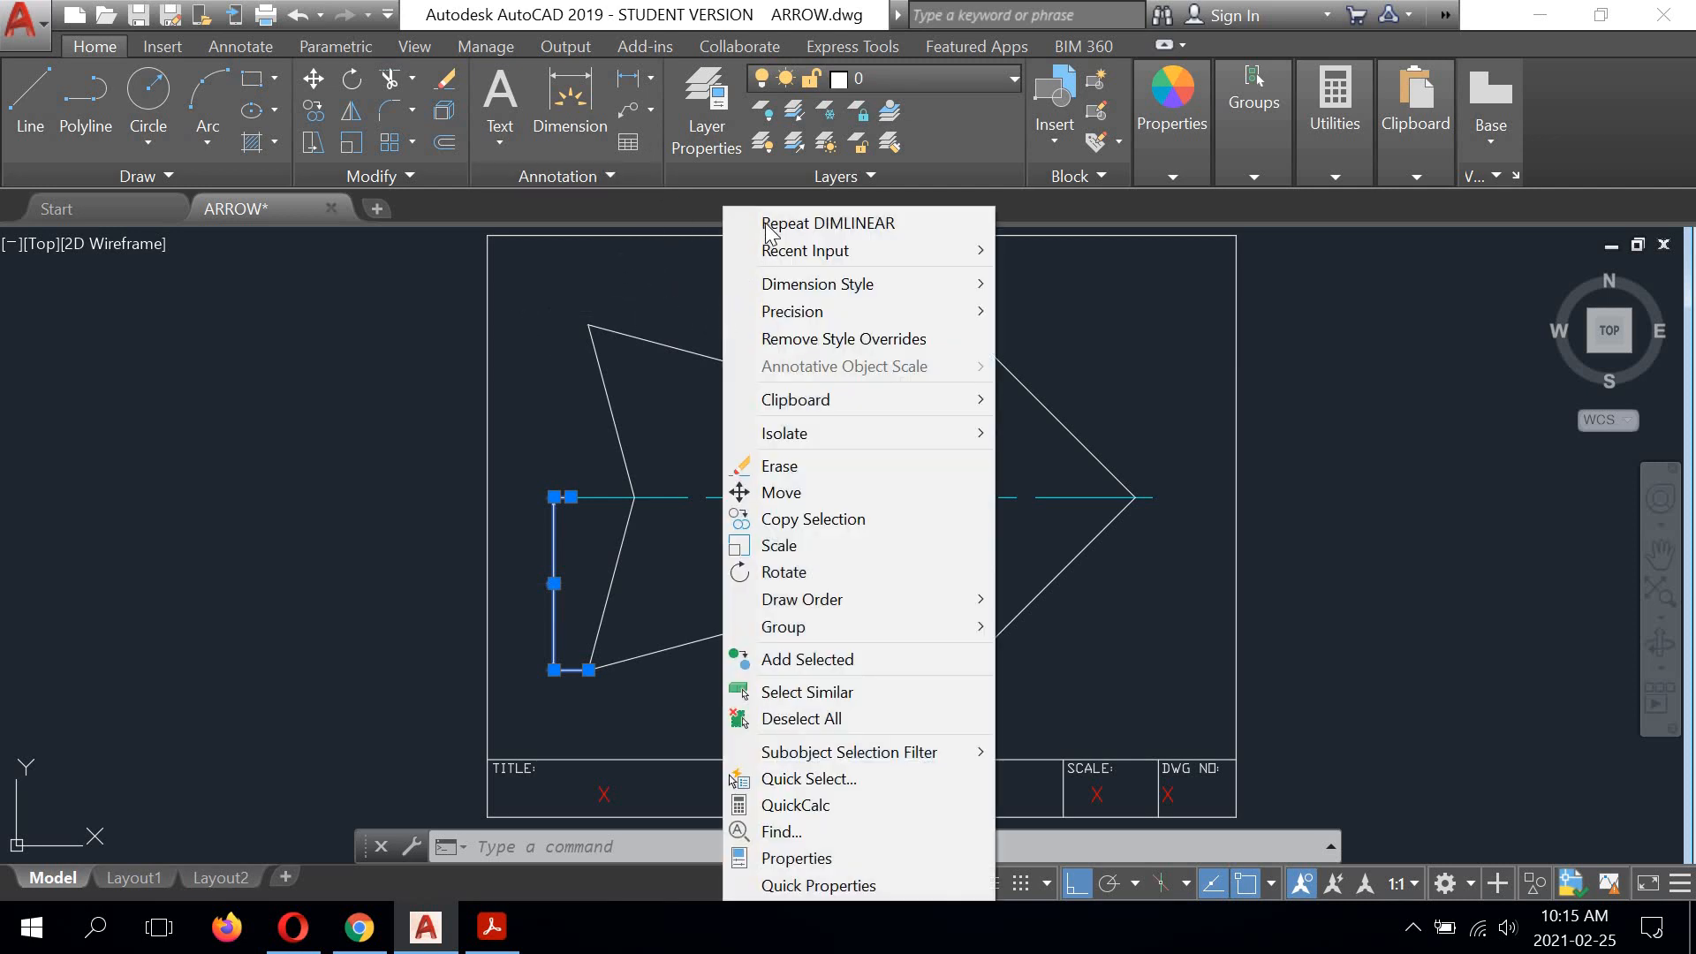
click(765, 225)
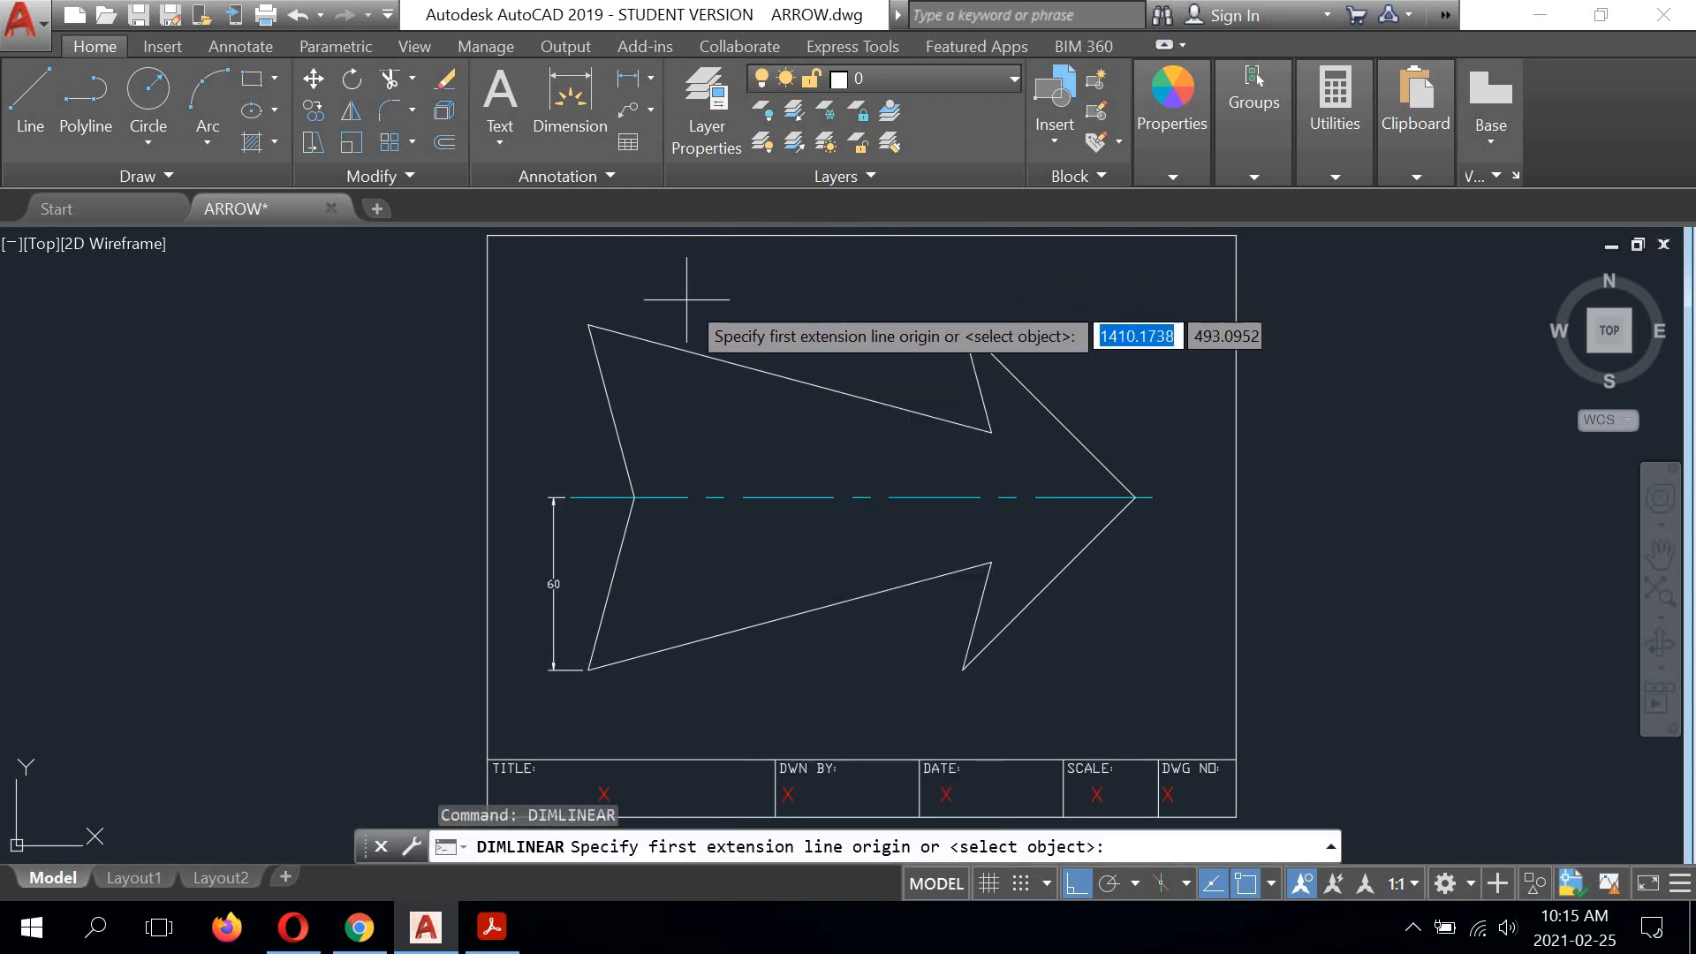
click(588, 325)
click(588, 668)
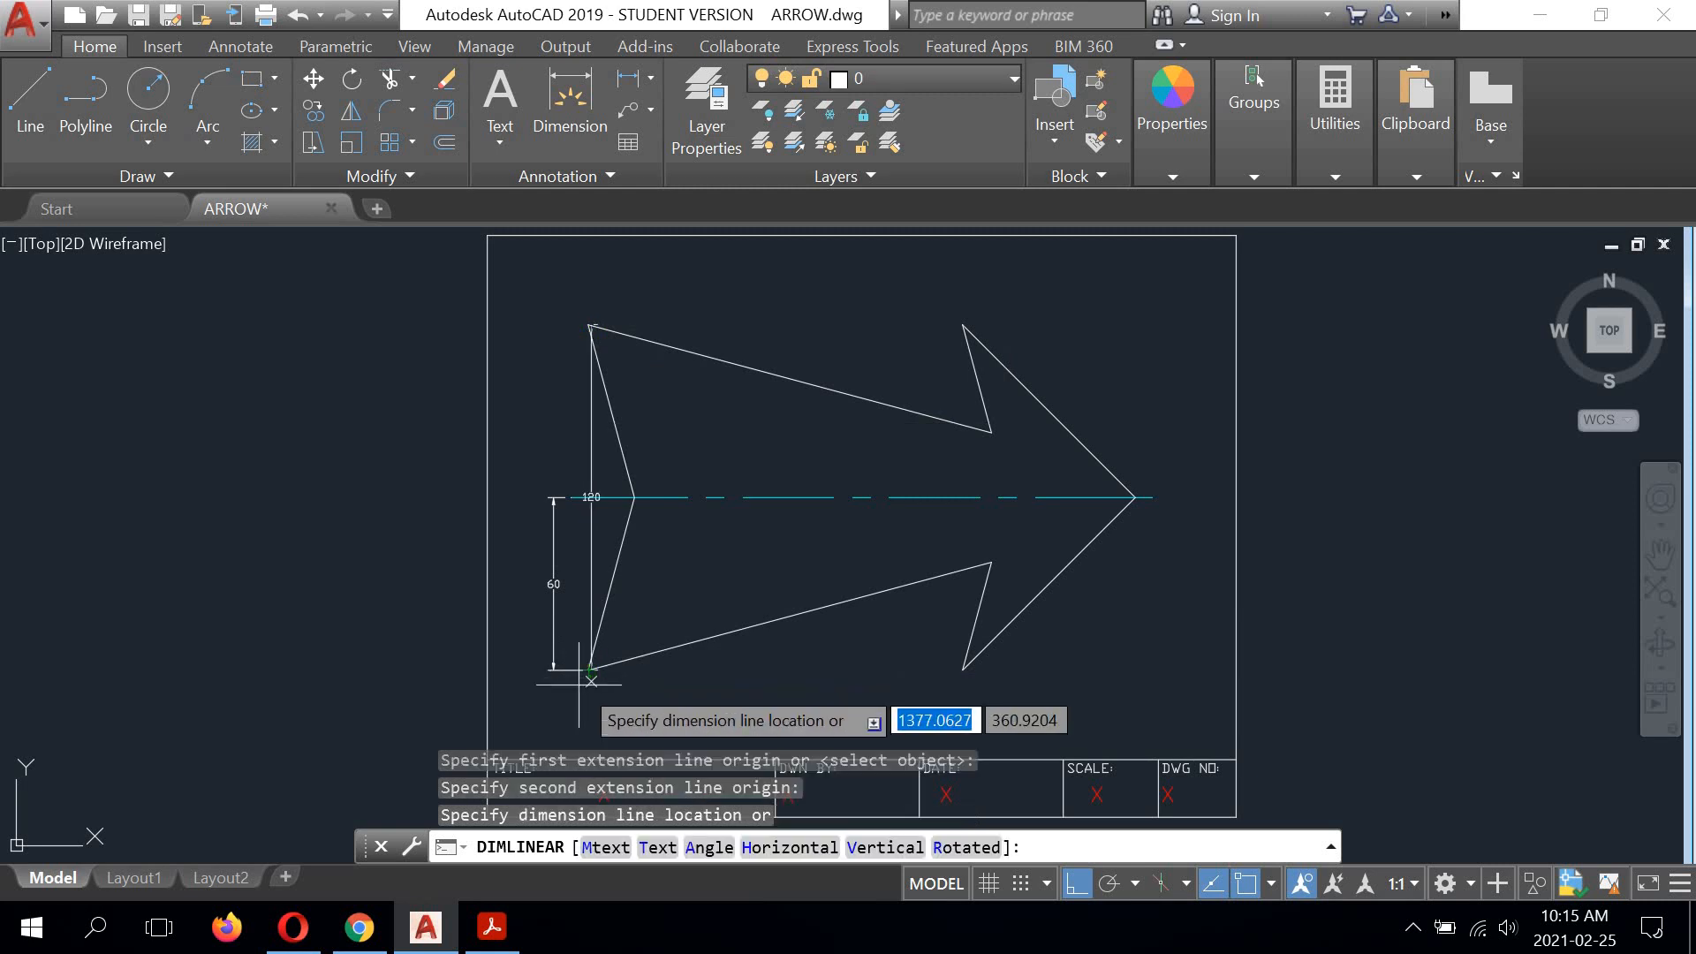
scroll(546, 583, up, 6)
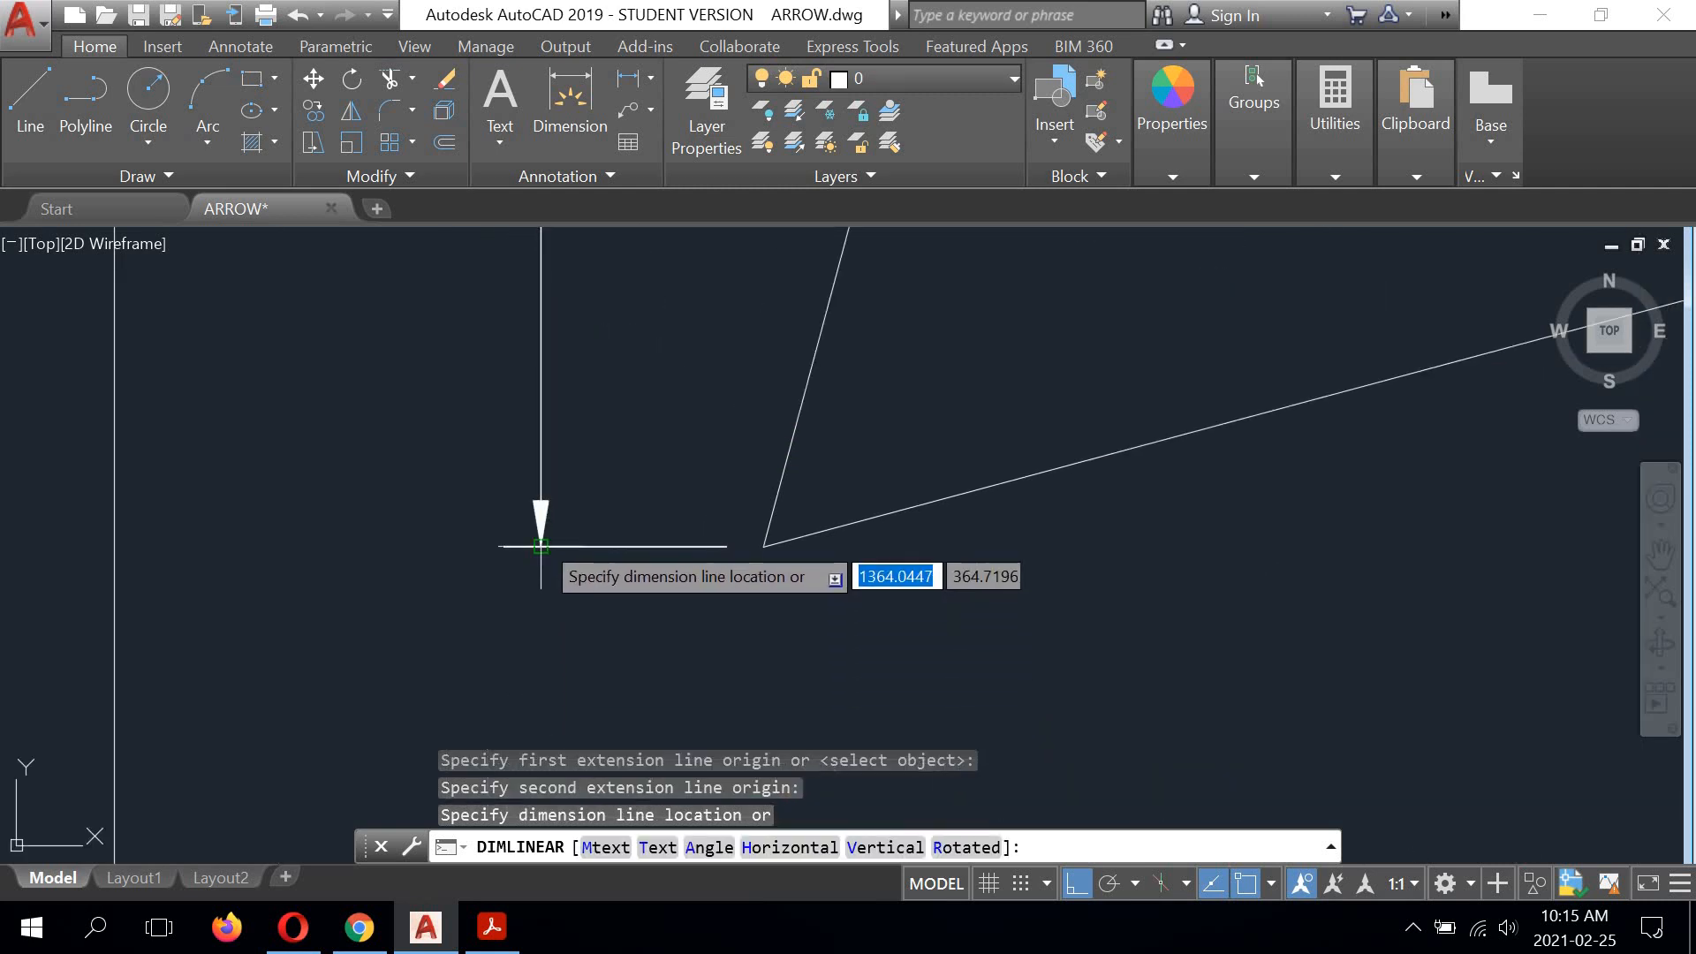
click(540, 545)
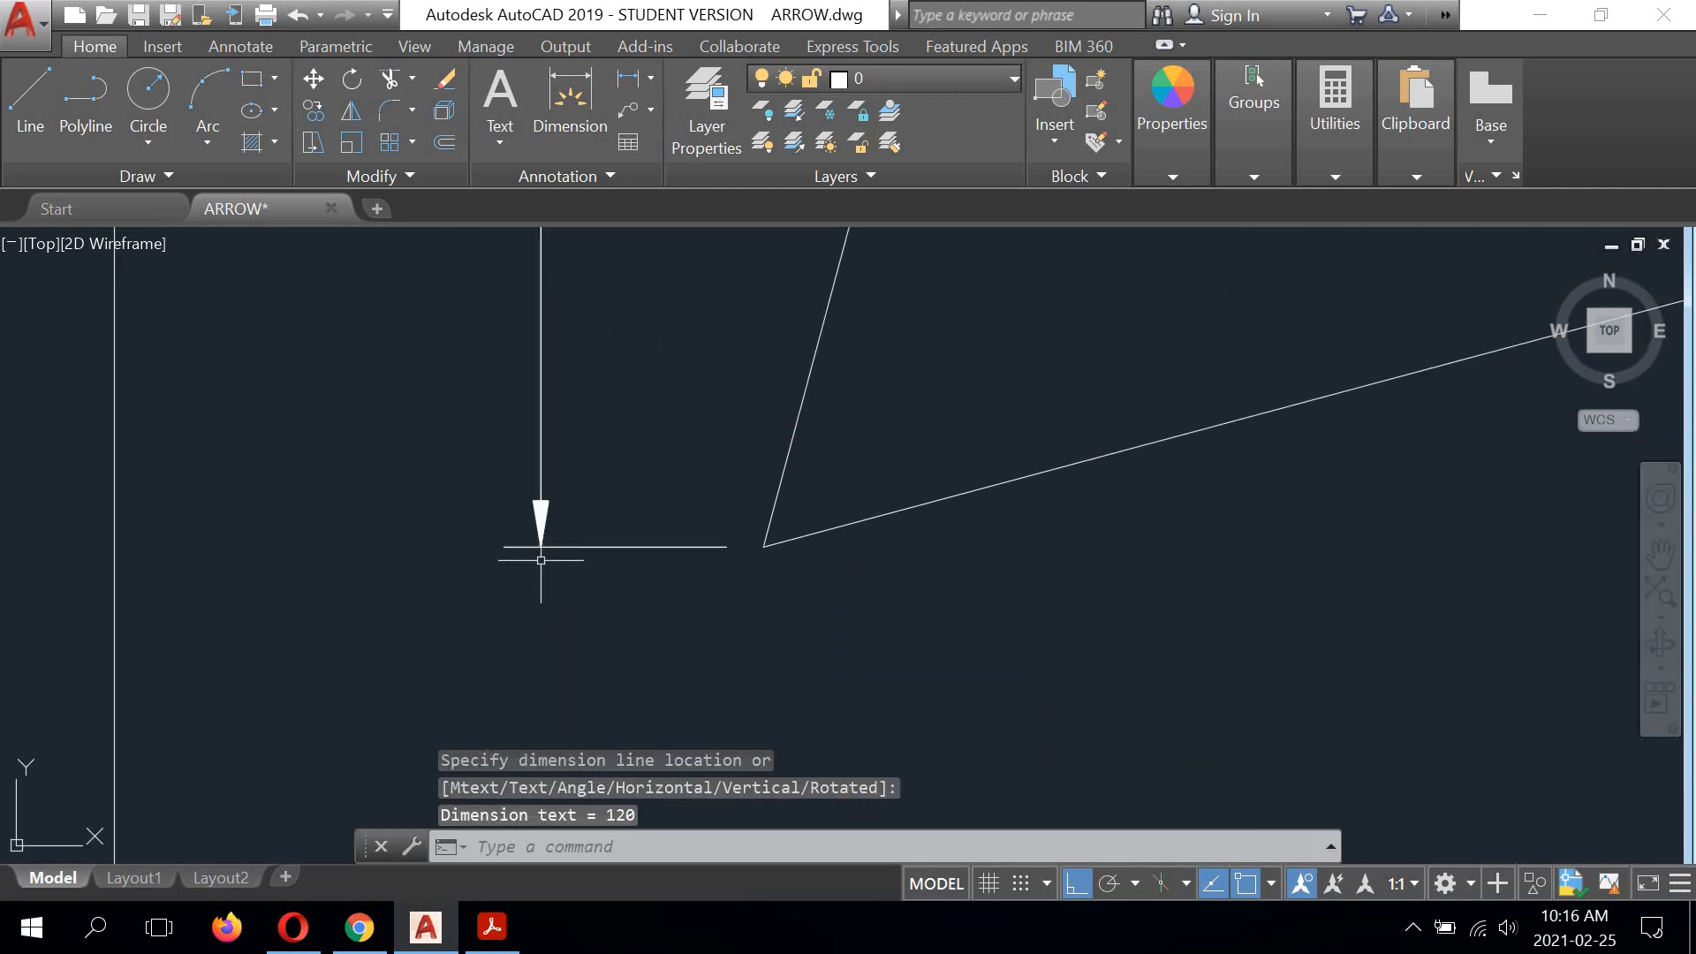
Step: Stretch the full-height dimension 10 units outward from the arrow, beyond the half-height dimension
scroll(541, 554, down, 3)
middle_drag(600, 421, 670, 485)
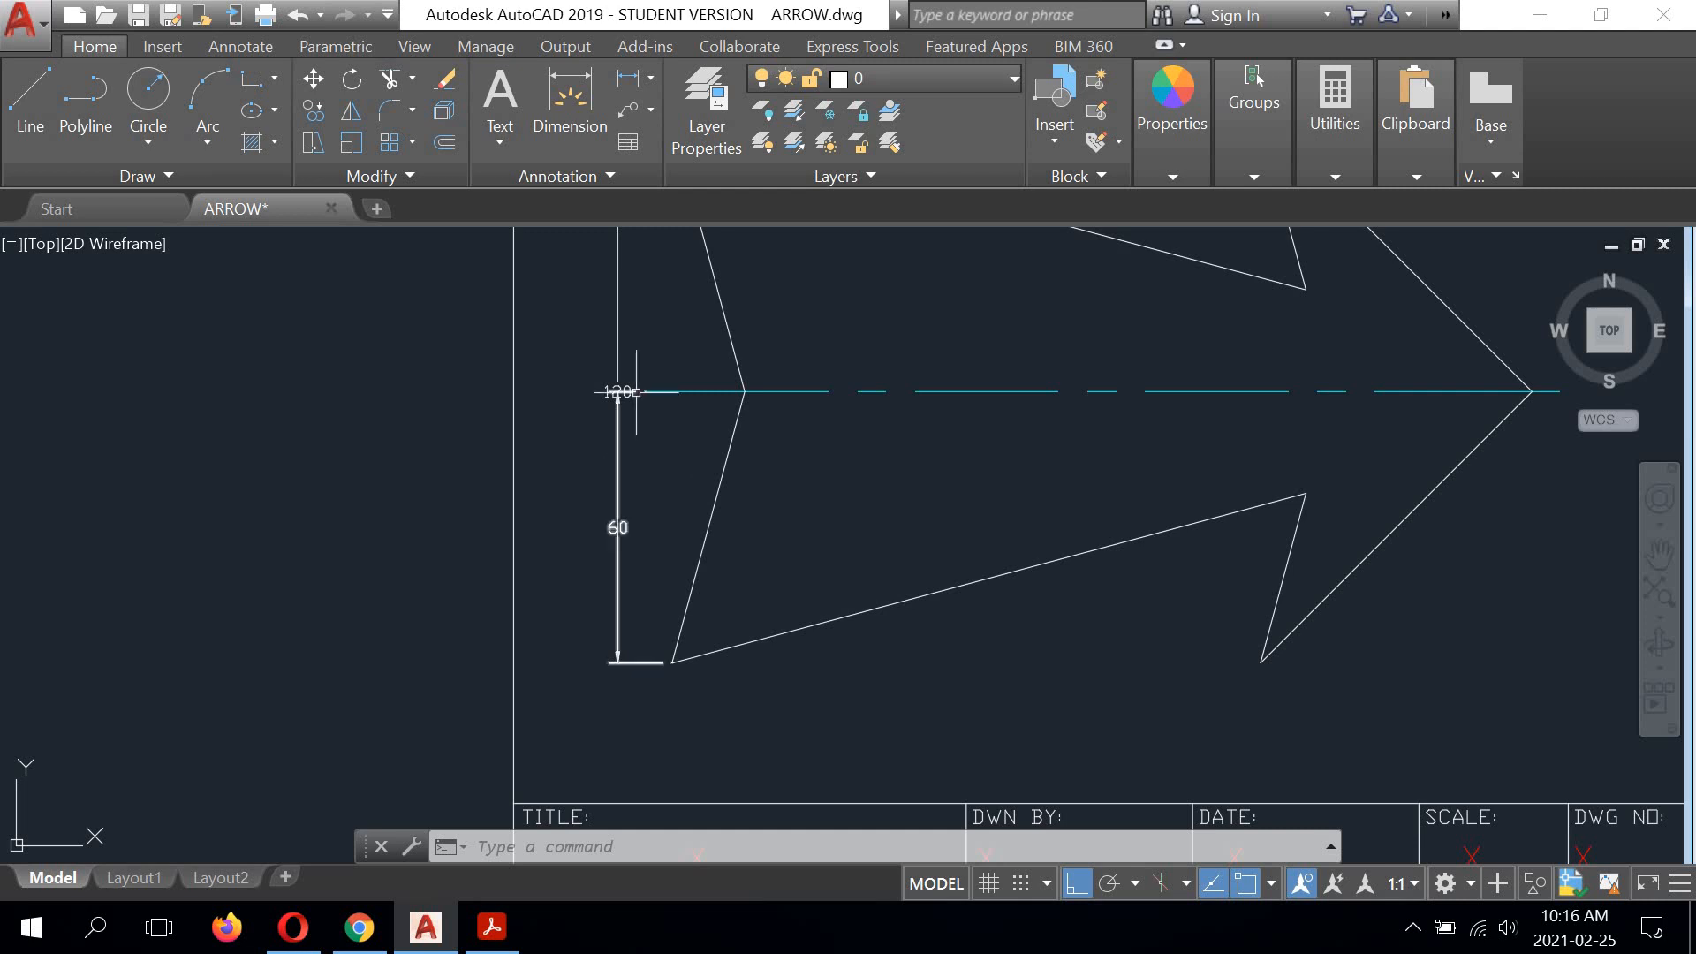
scroll(614, 387, up, 5)
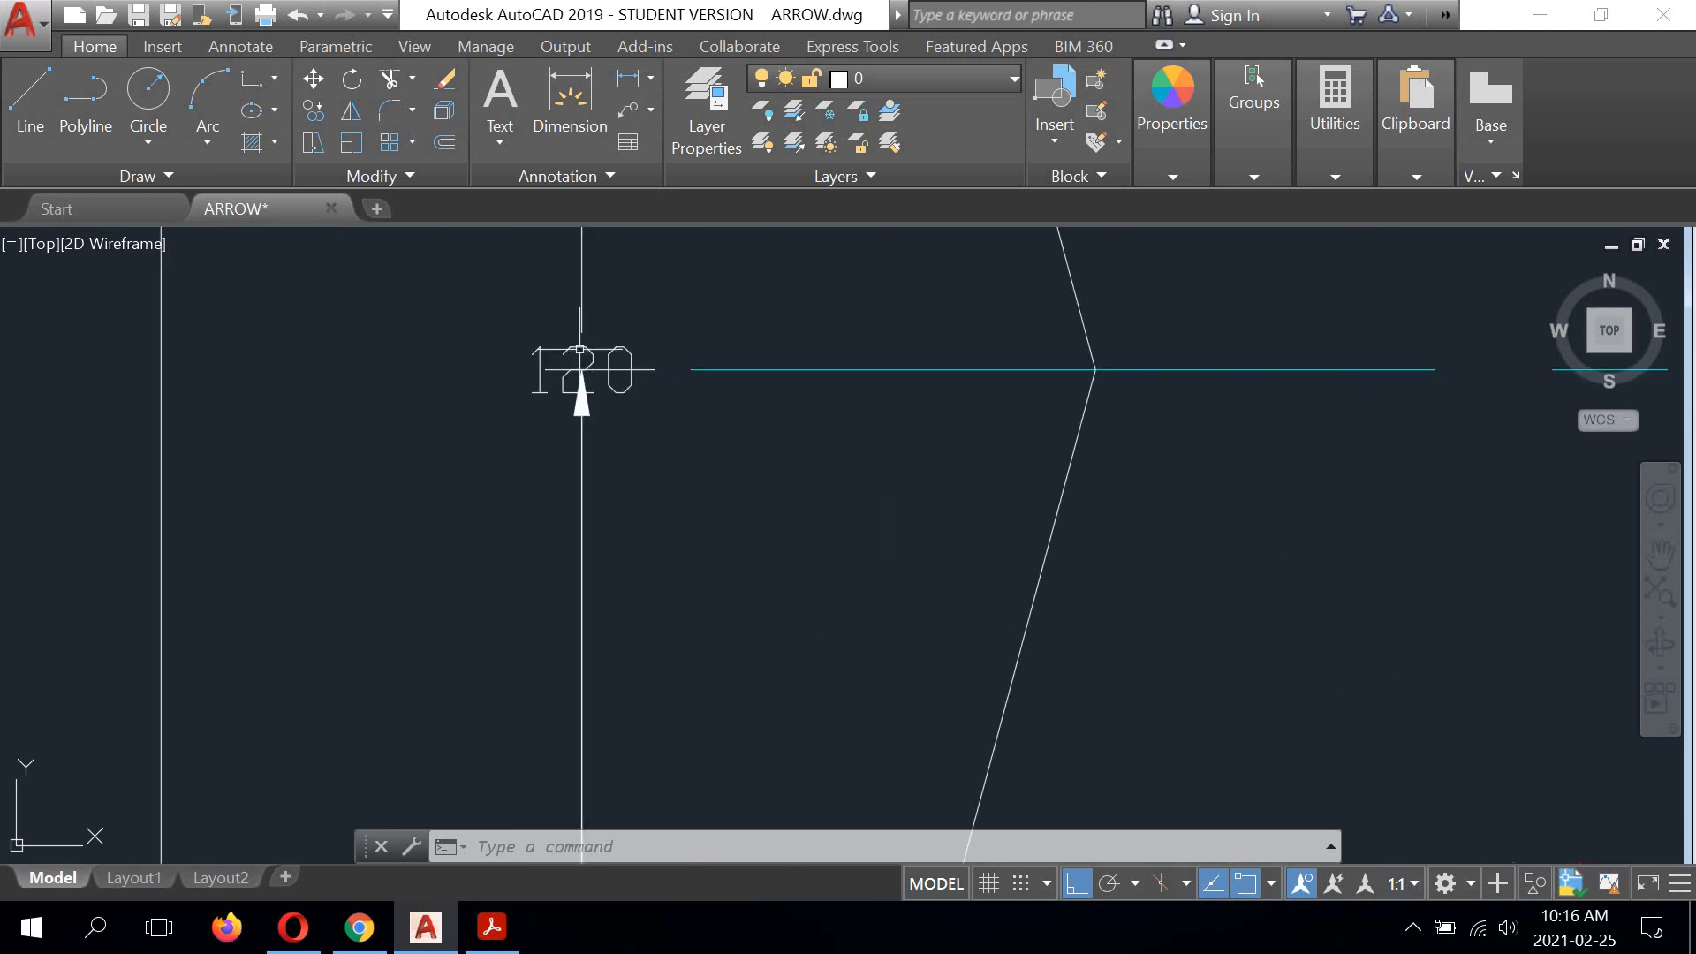
click(580, 353)
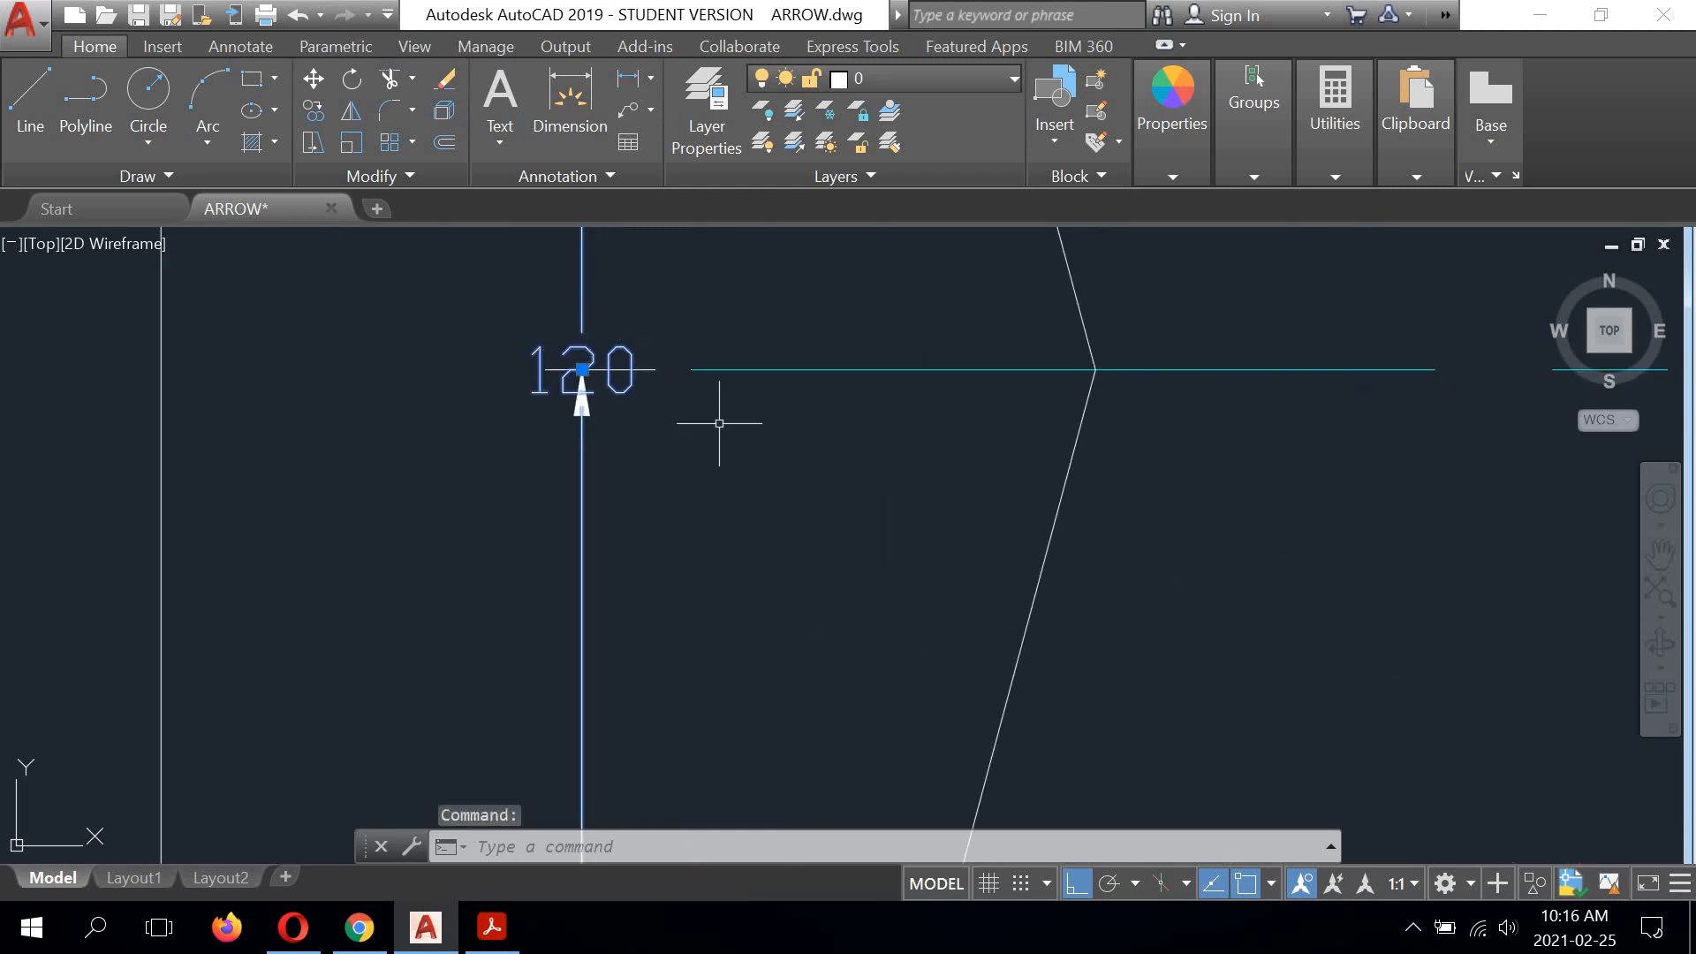
scroll(765, 479, down, 4)
scroll(766, 477, down, 2)
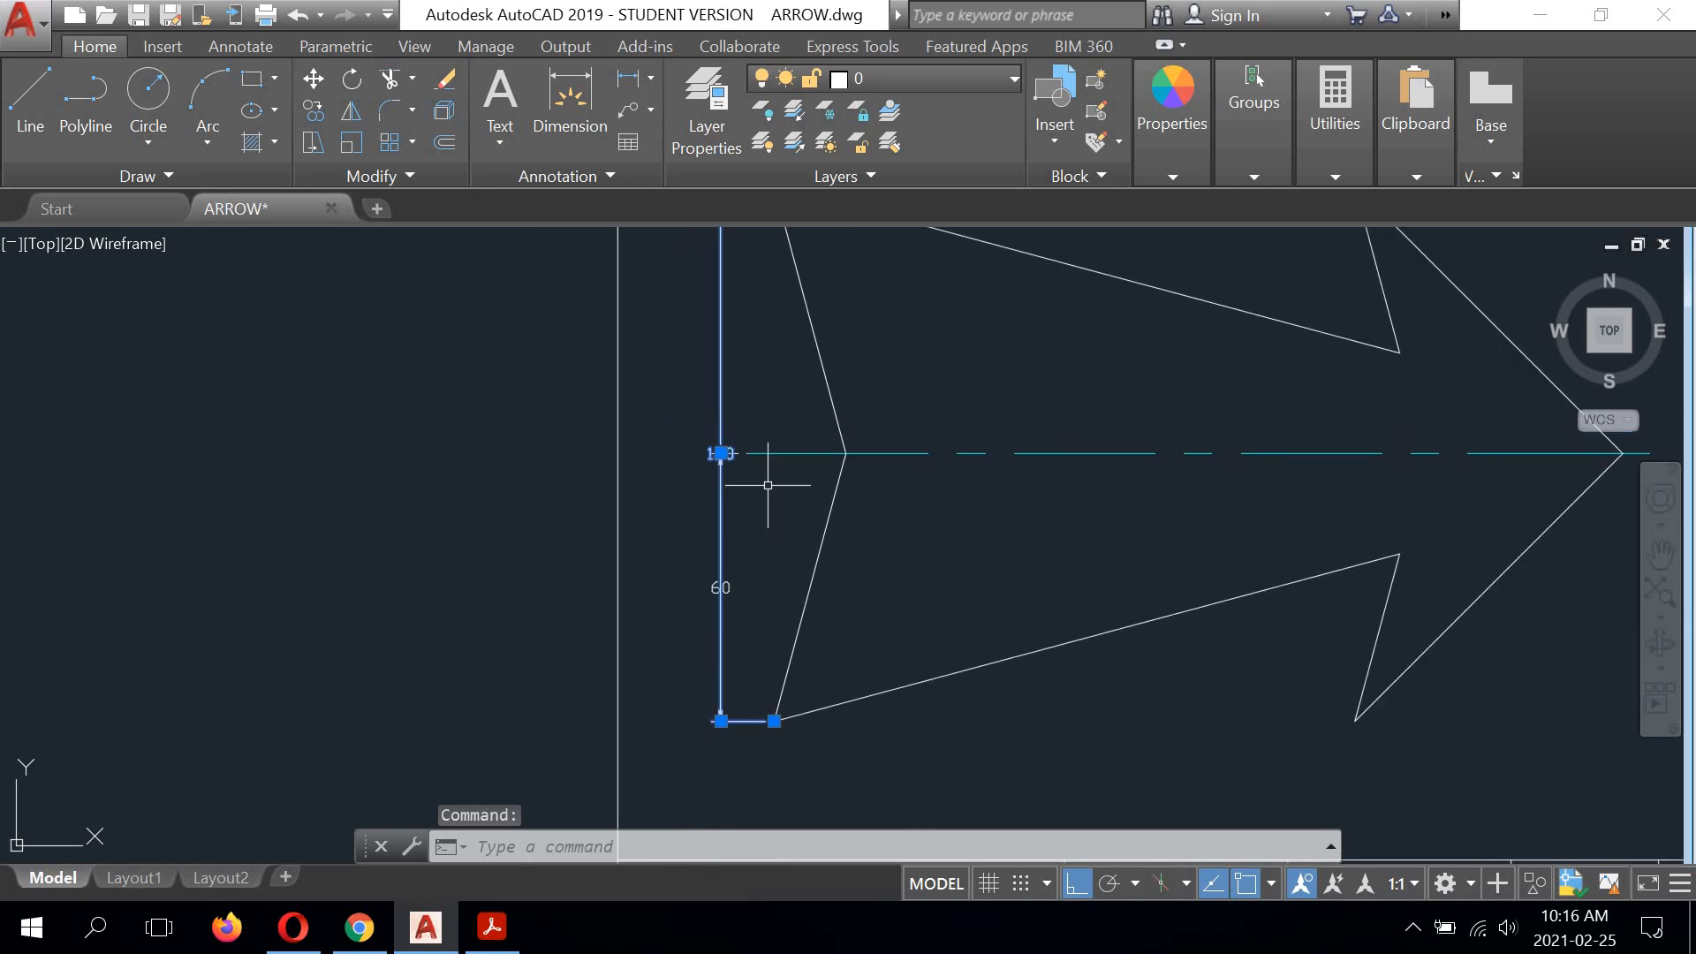
mouse_move(720, 455)
click(721, 454)
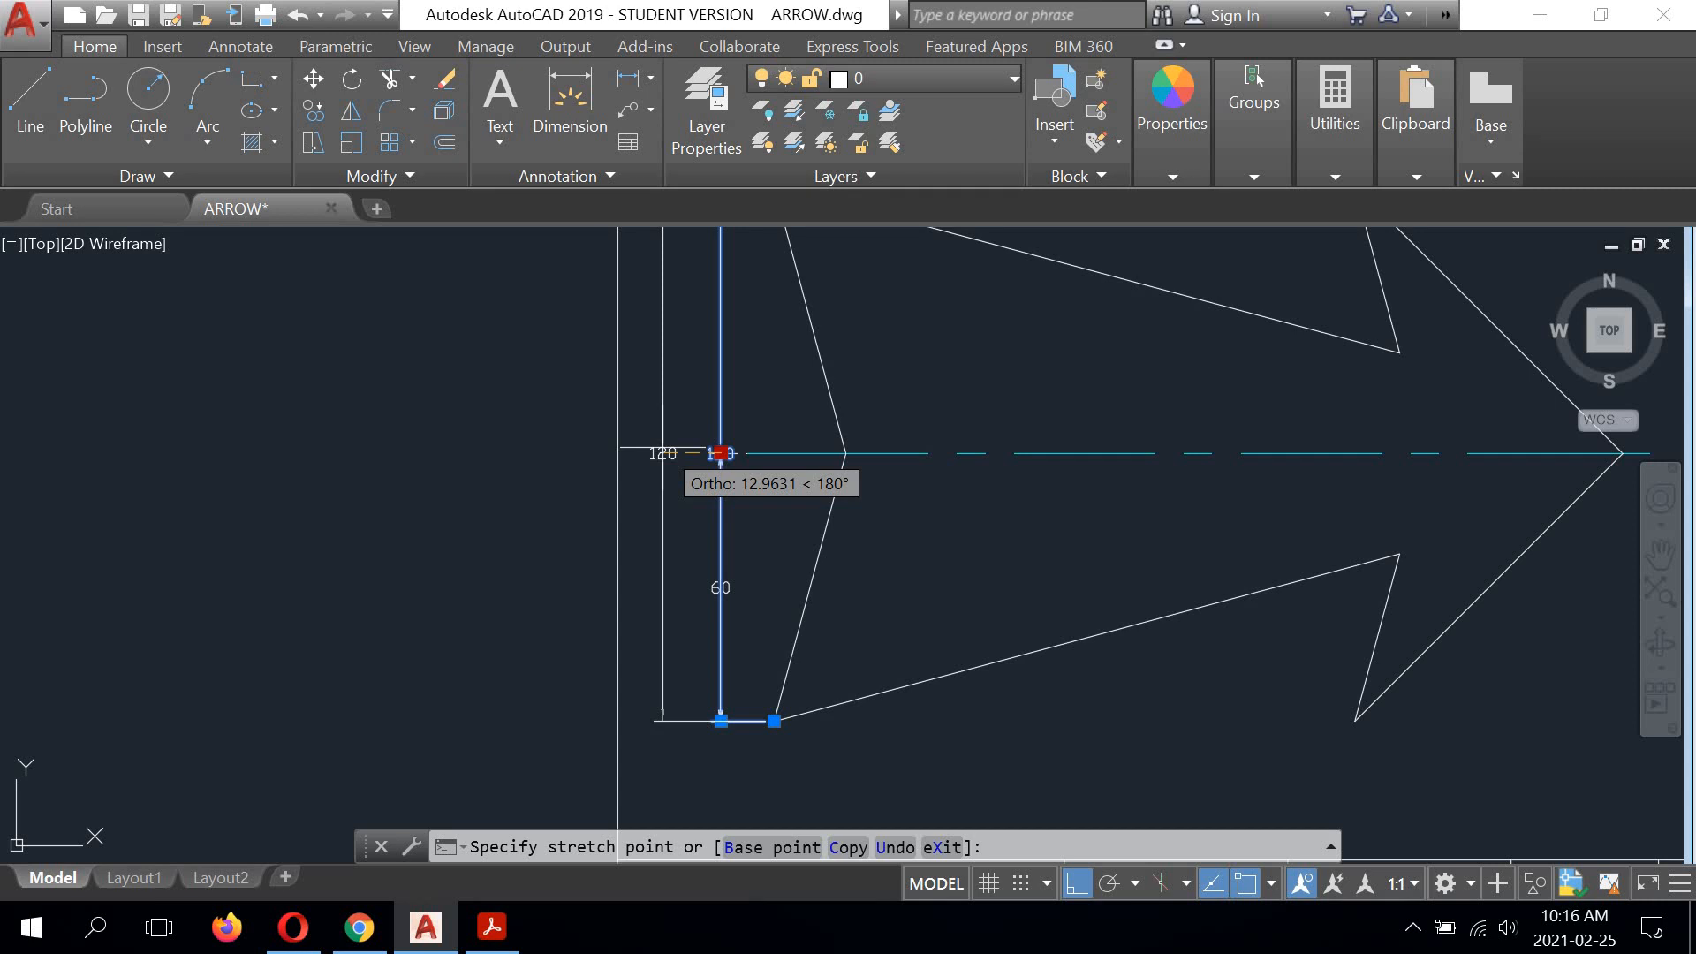
text(10)
key(Return)
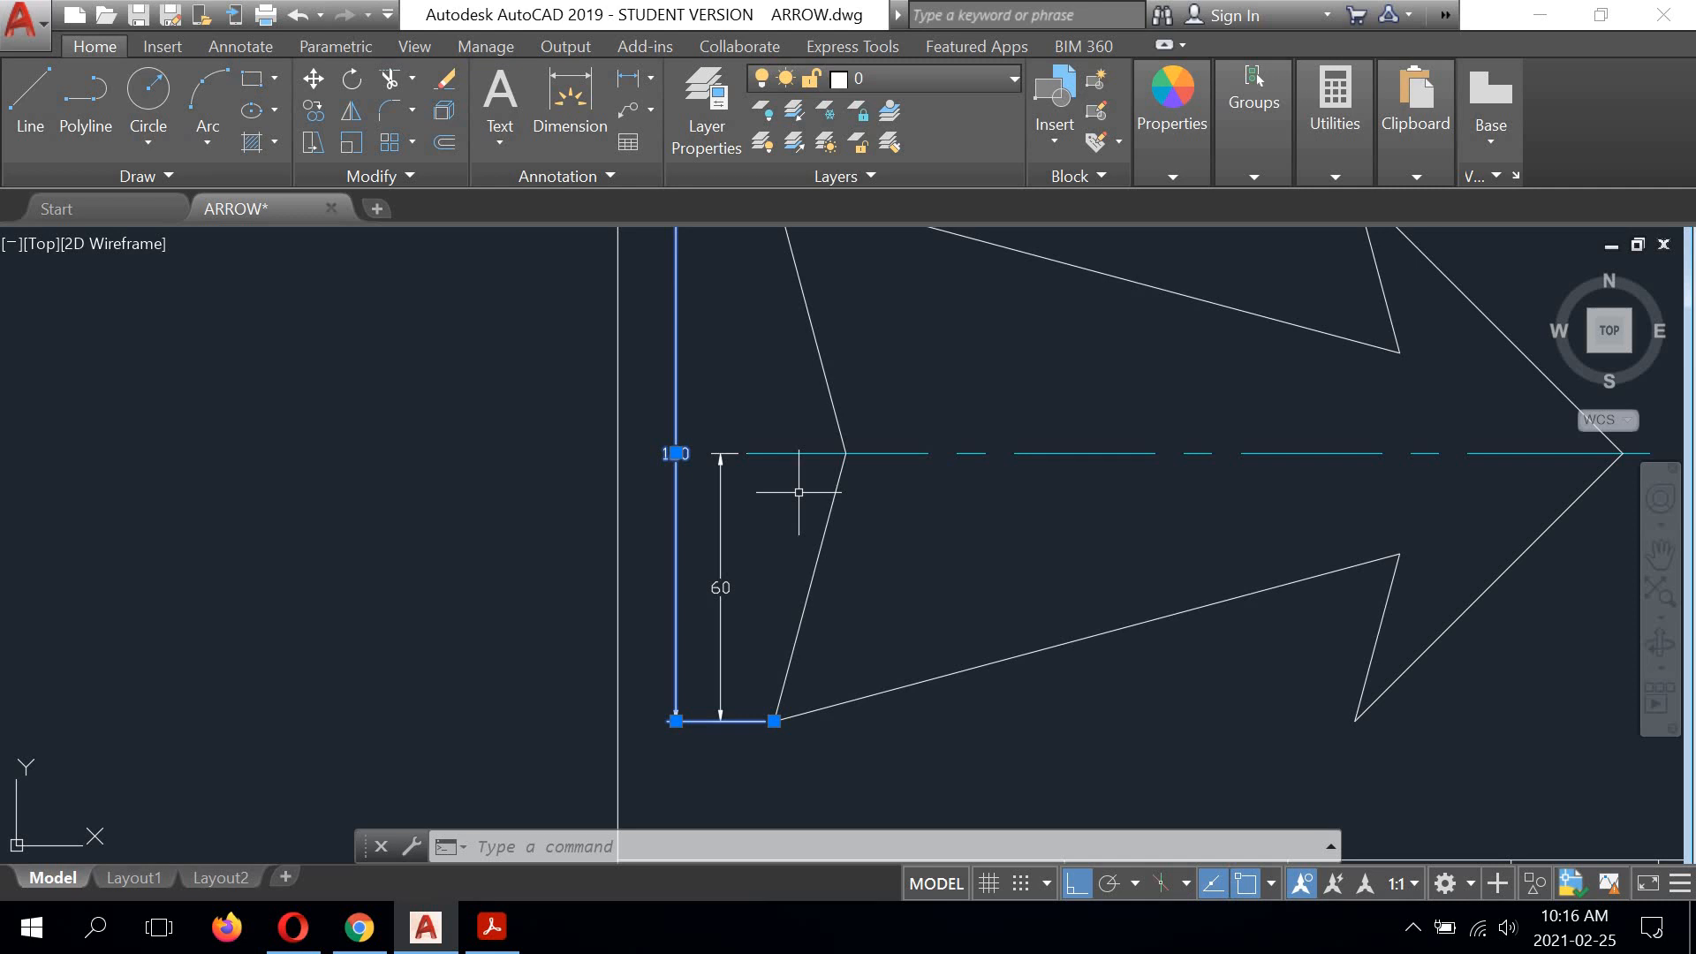
mouse_move(943, 489)
middle_down()
mouse_move(830, 560)
mouse_move(771, 572)
middle_up()
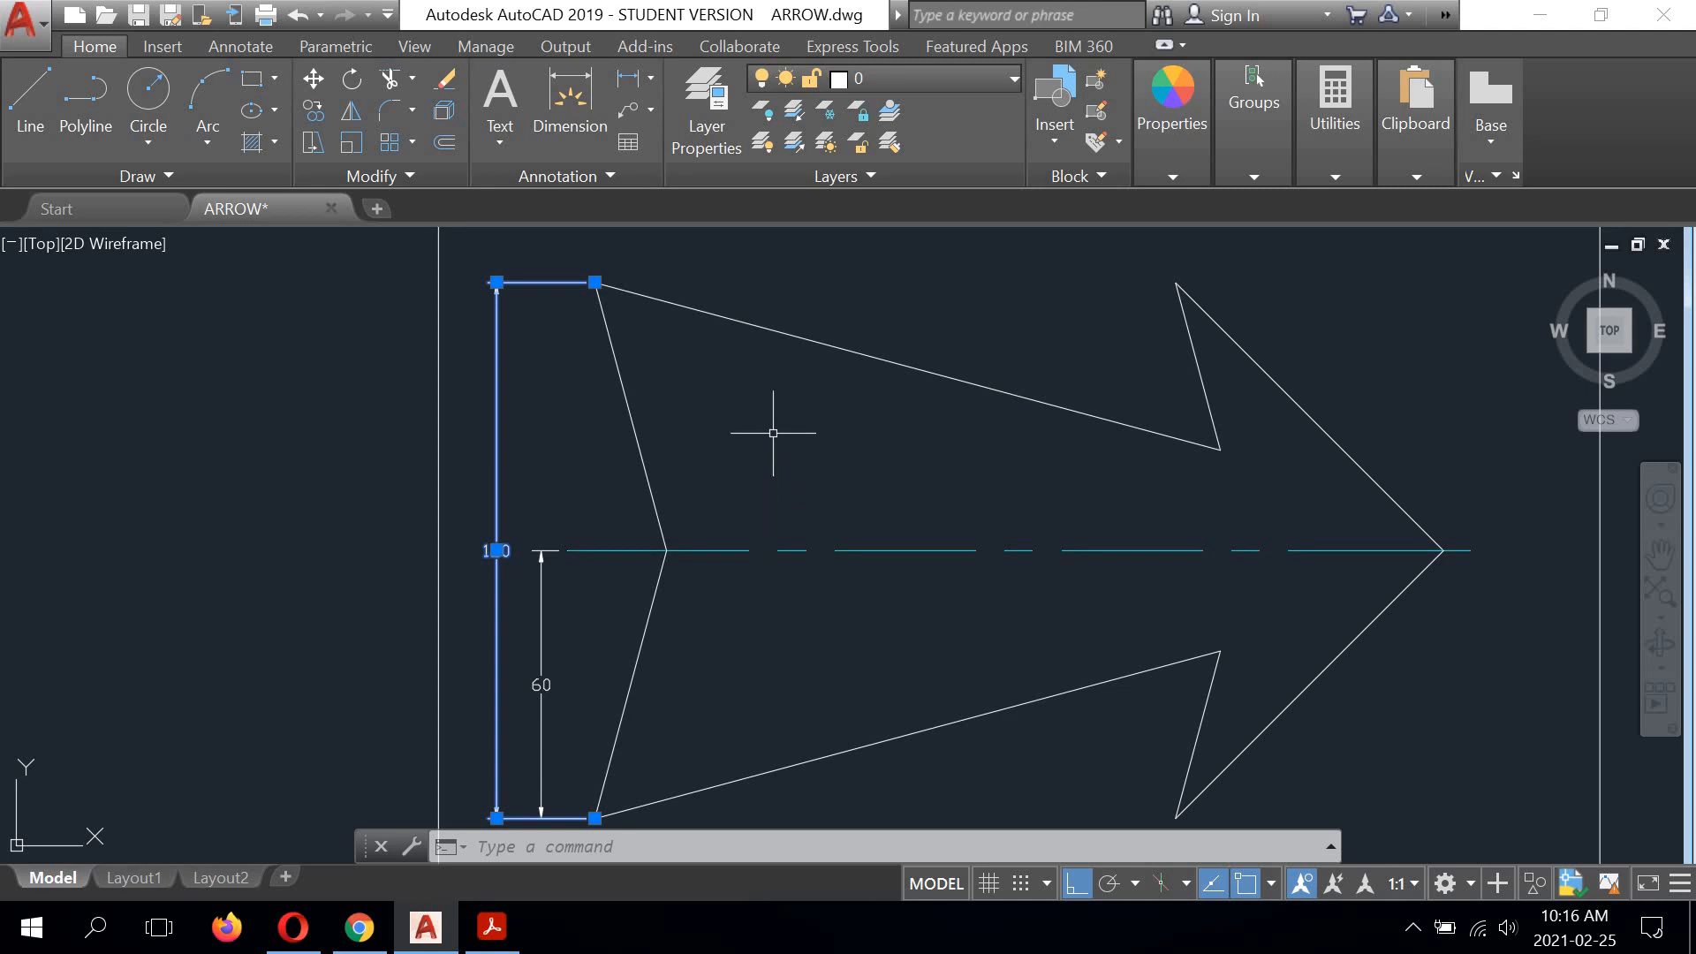
key(Return)
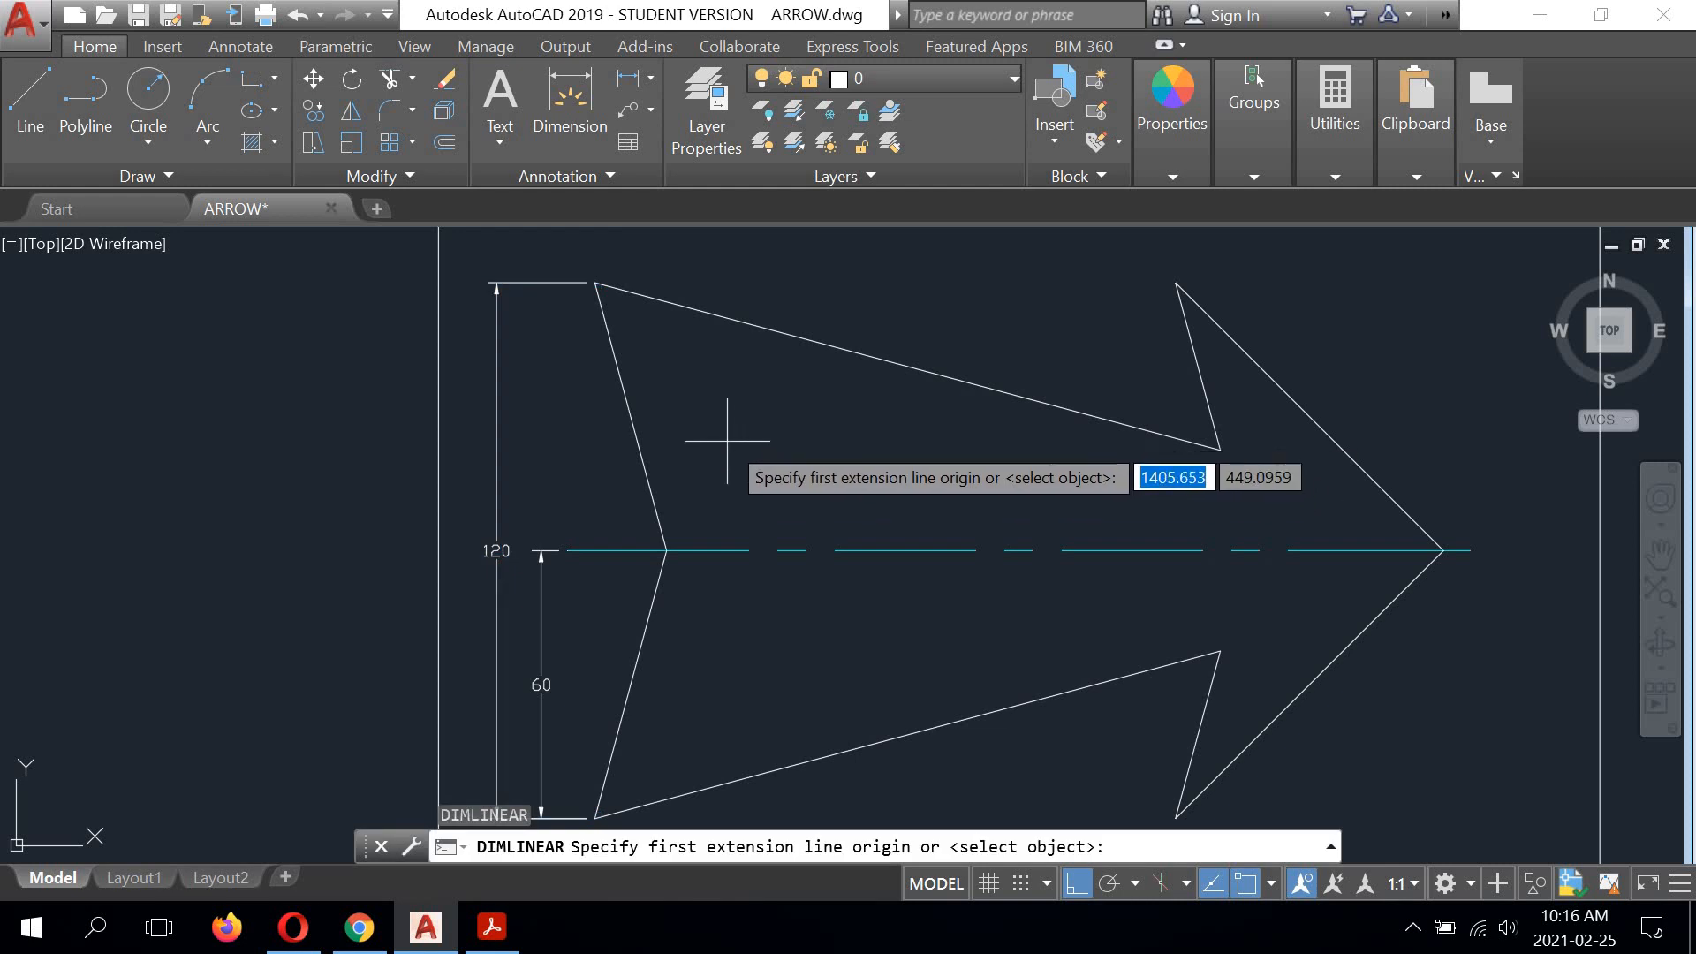
scroll(730, 433, down, 3)
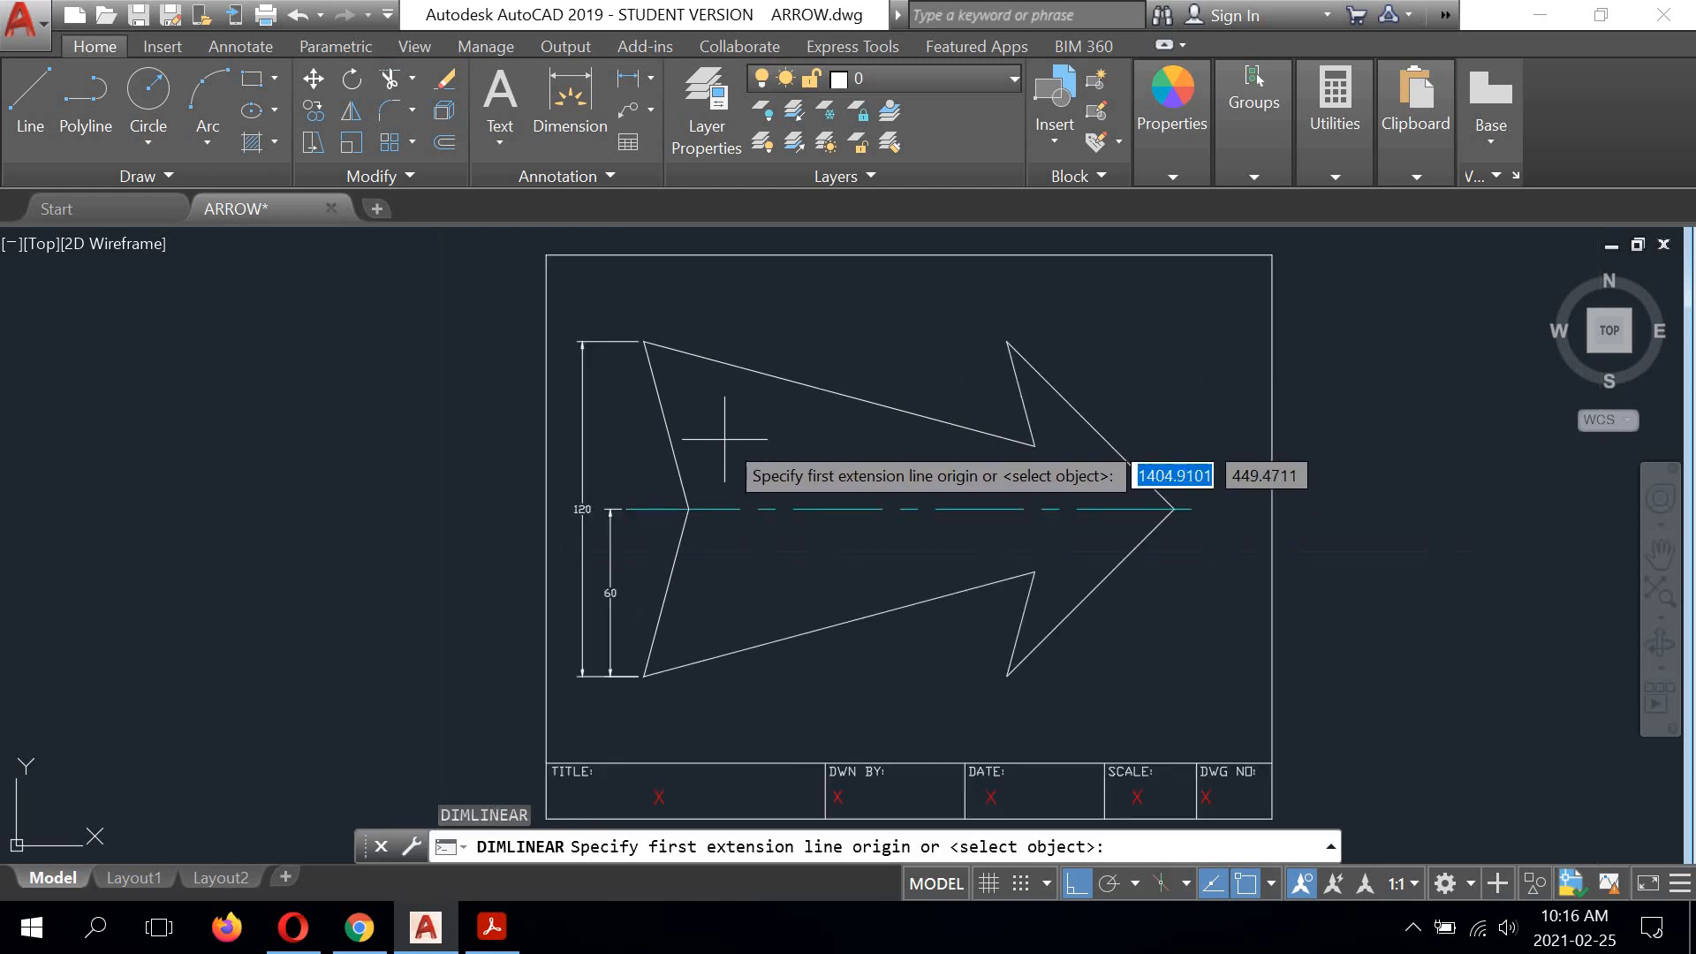
mouse_move(784, 465)
middle_down()
mouse_move(732, 456)
mouse_move(704, 409)
middle_up()
scroll(777, 598, up, 2)
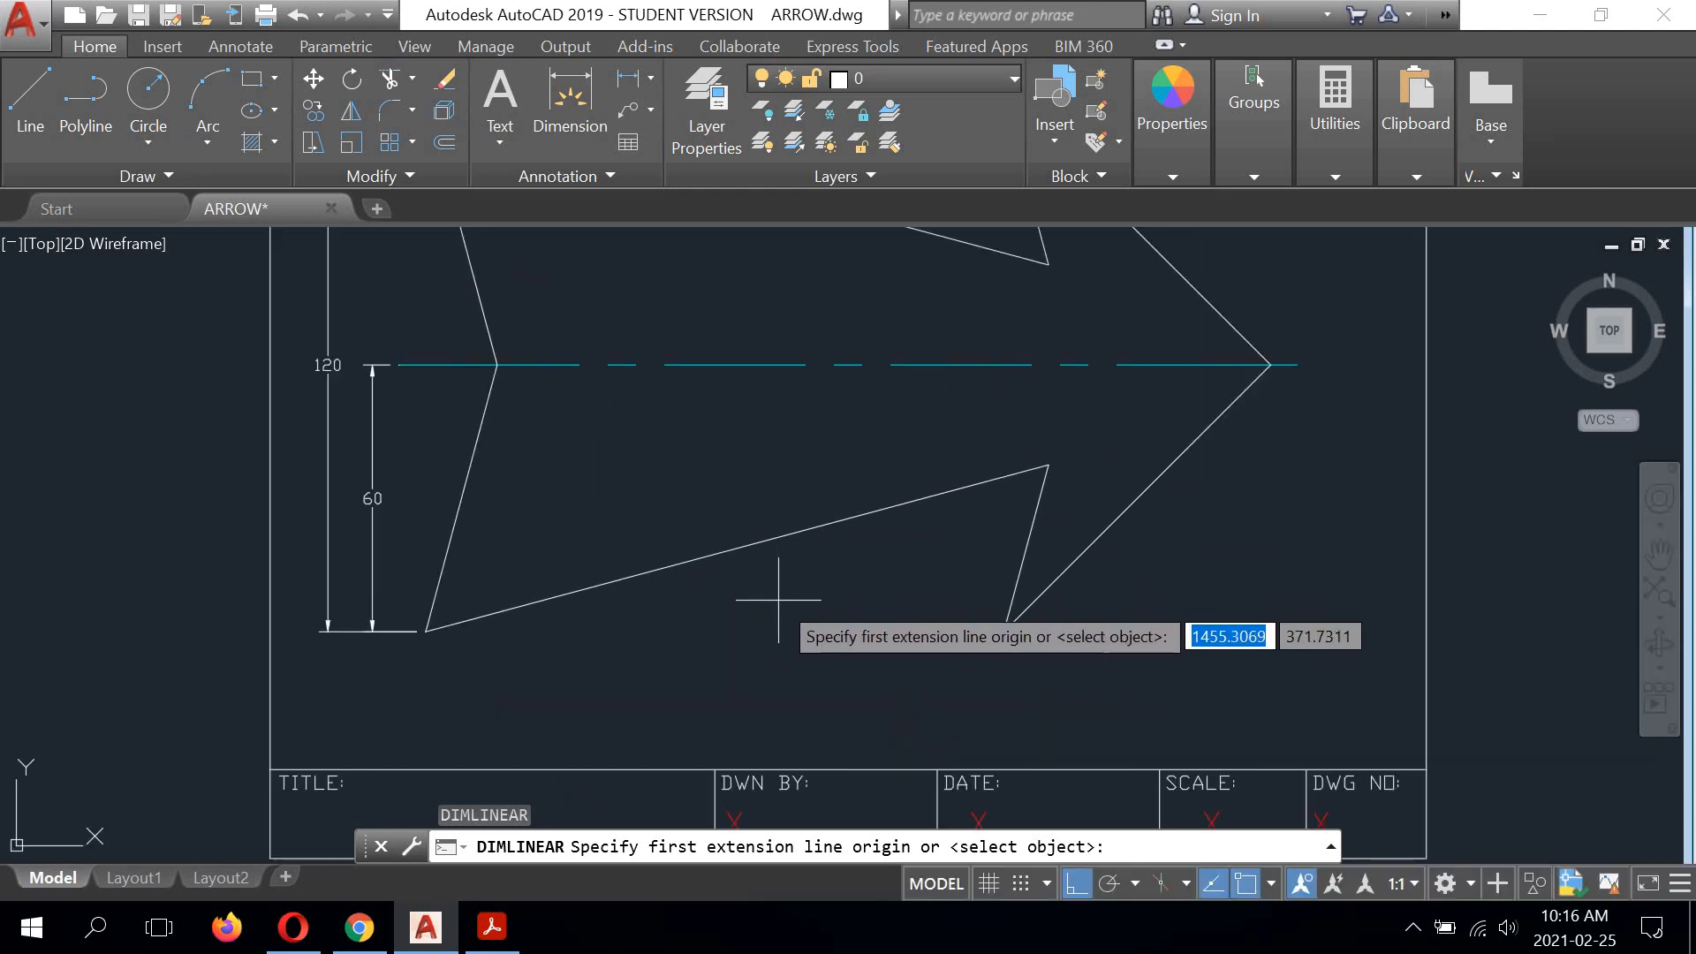
key(Return)
key(Escape)
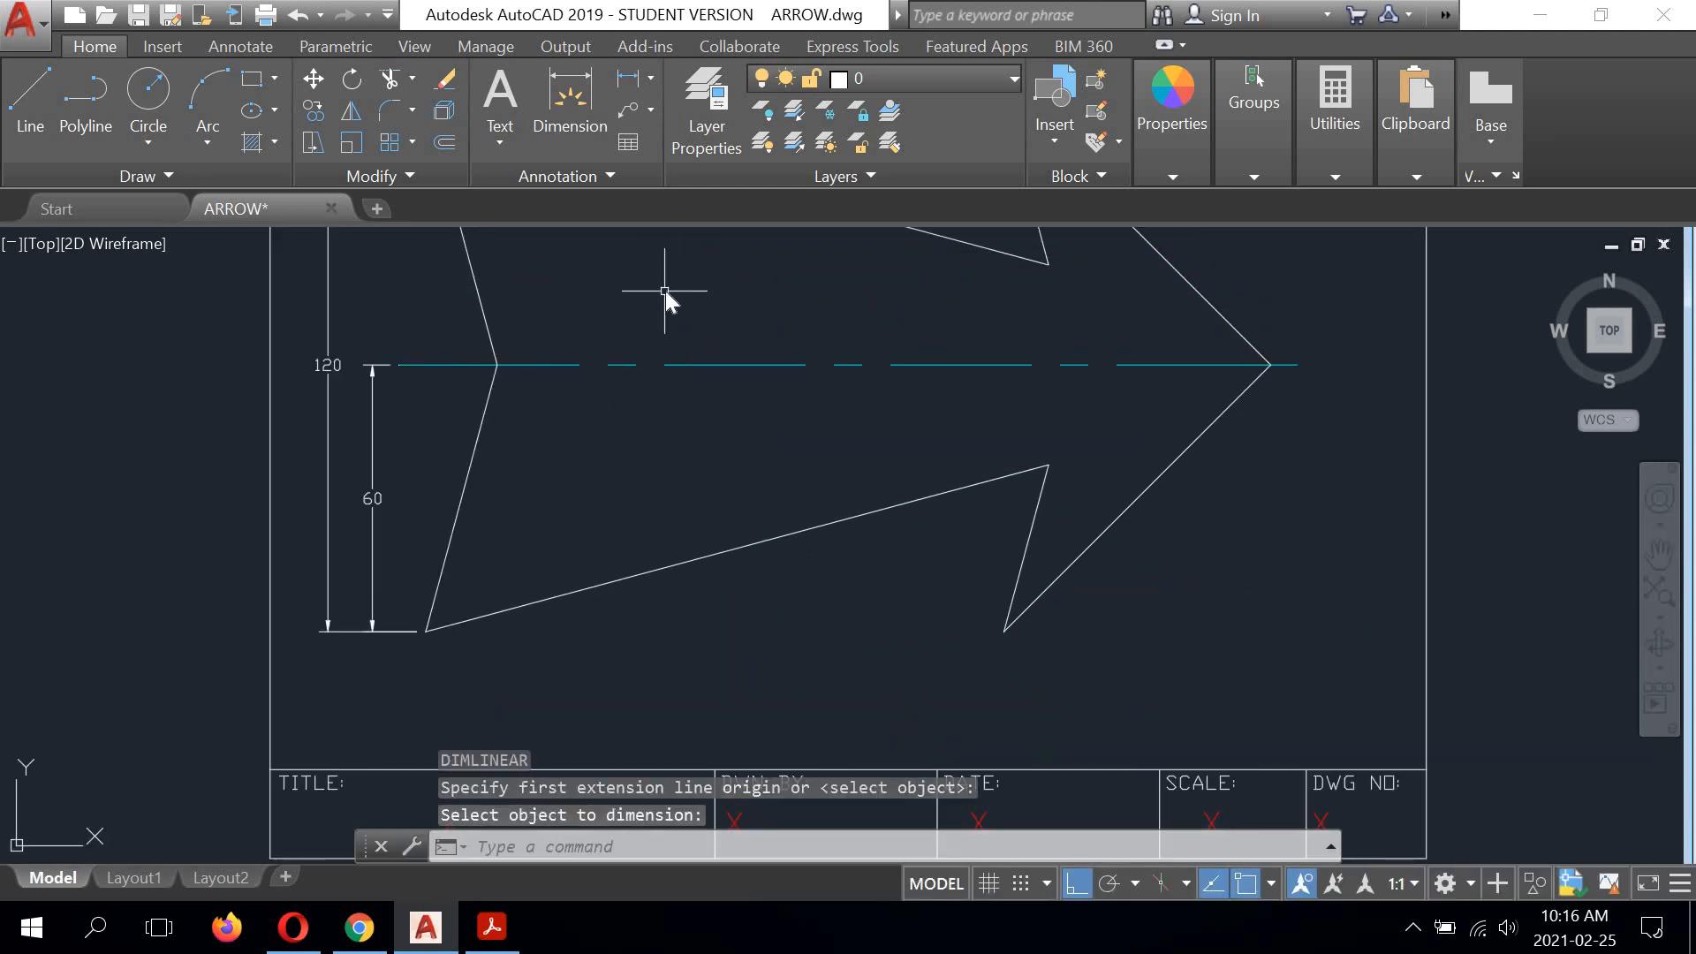
Step: Add a horizontal linear dimension from the arrow's lower tail corner to its tip, placed level with the lower barb corner
right_click(706, 316)
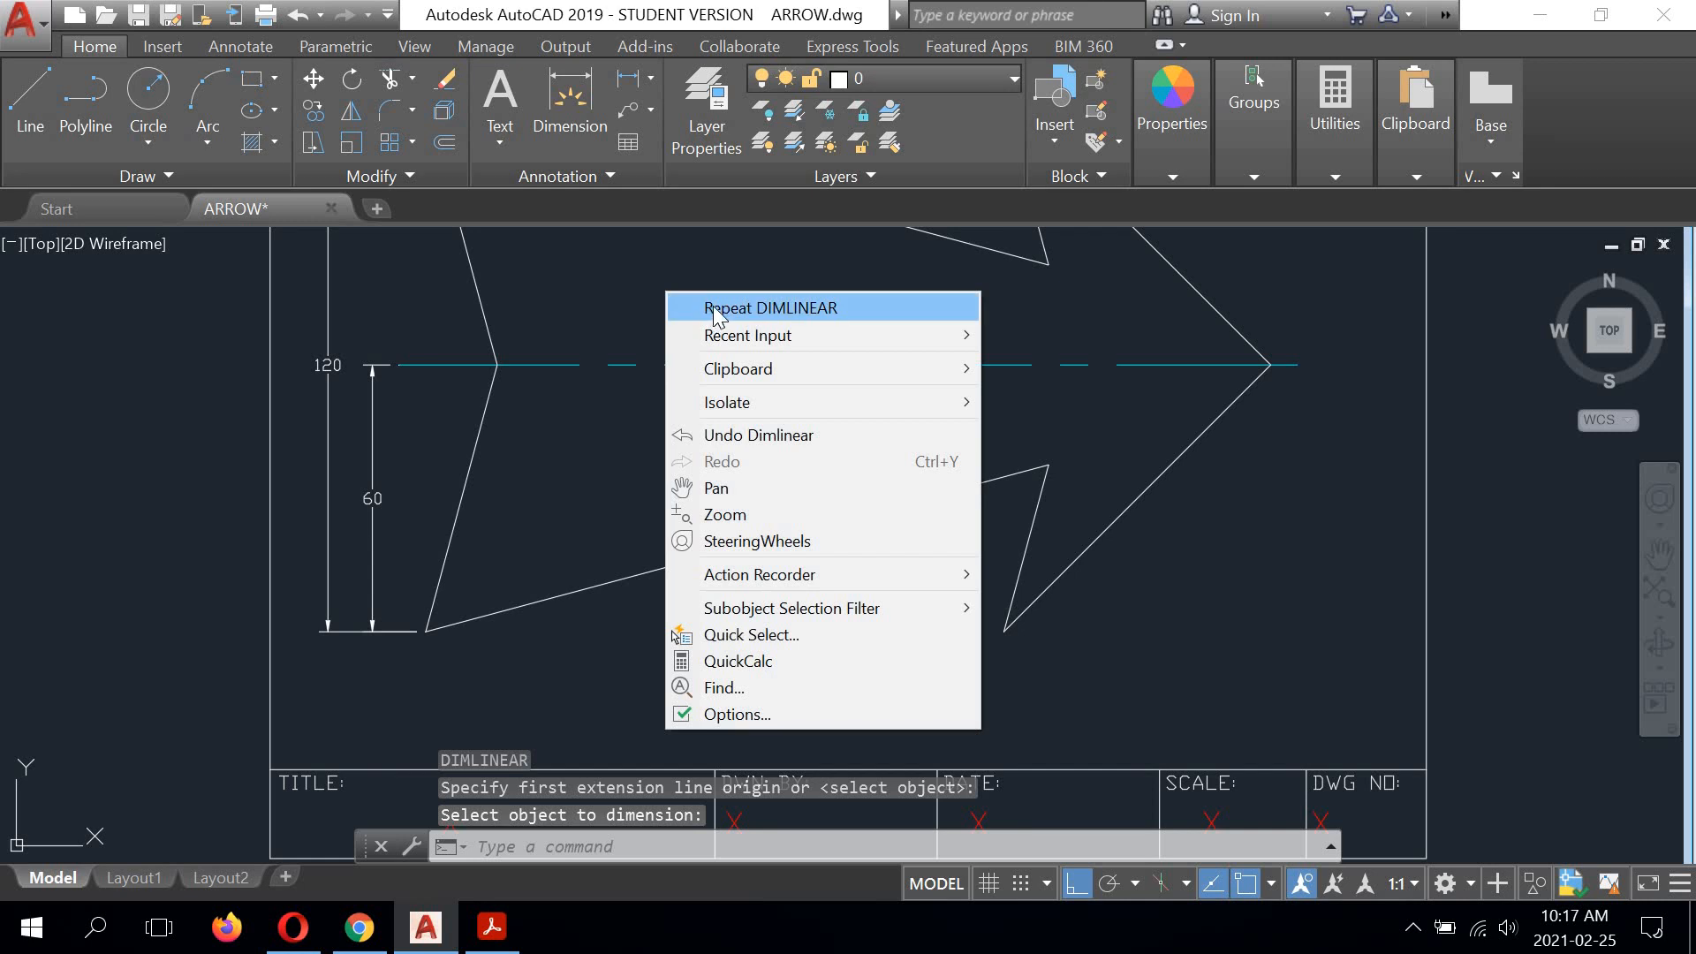
click(706, 307)
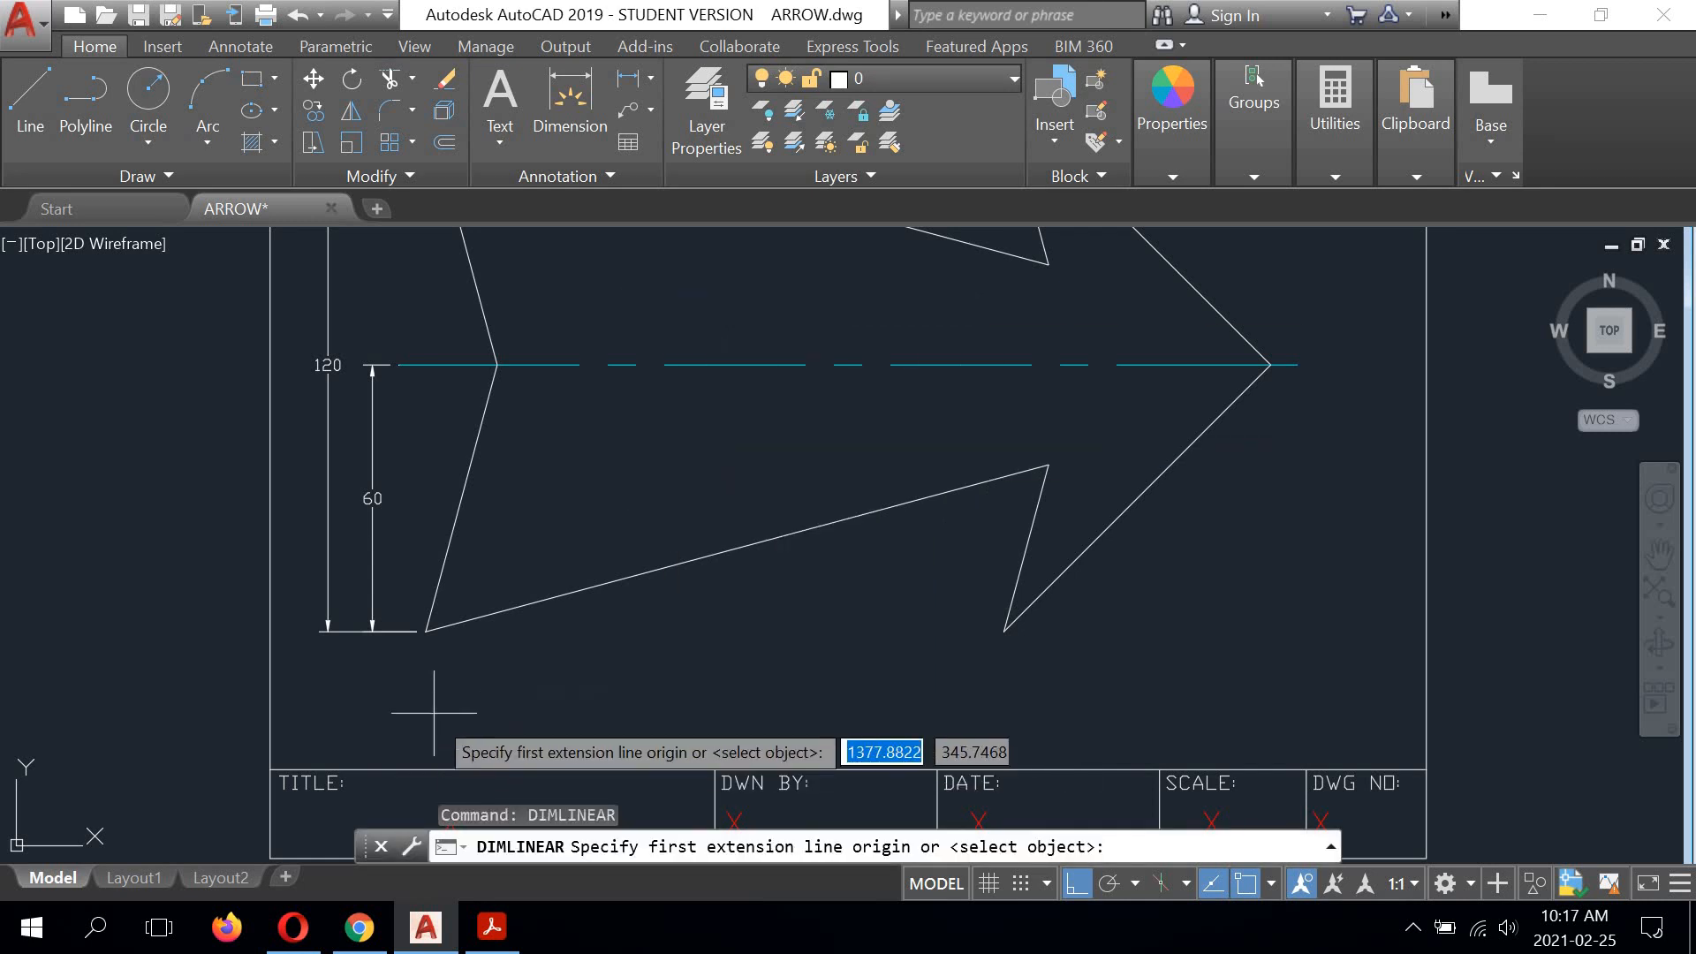
click(425, 630)
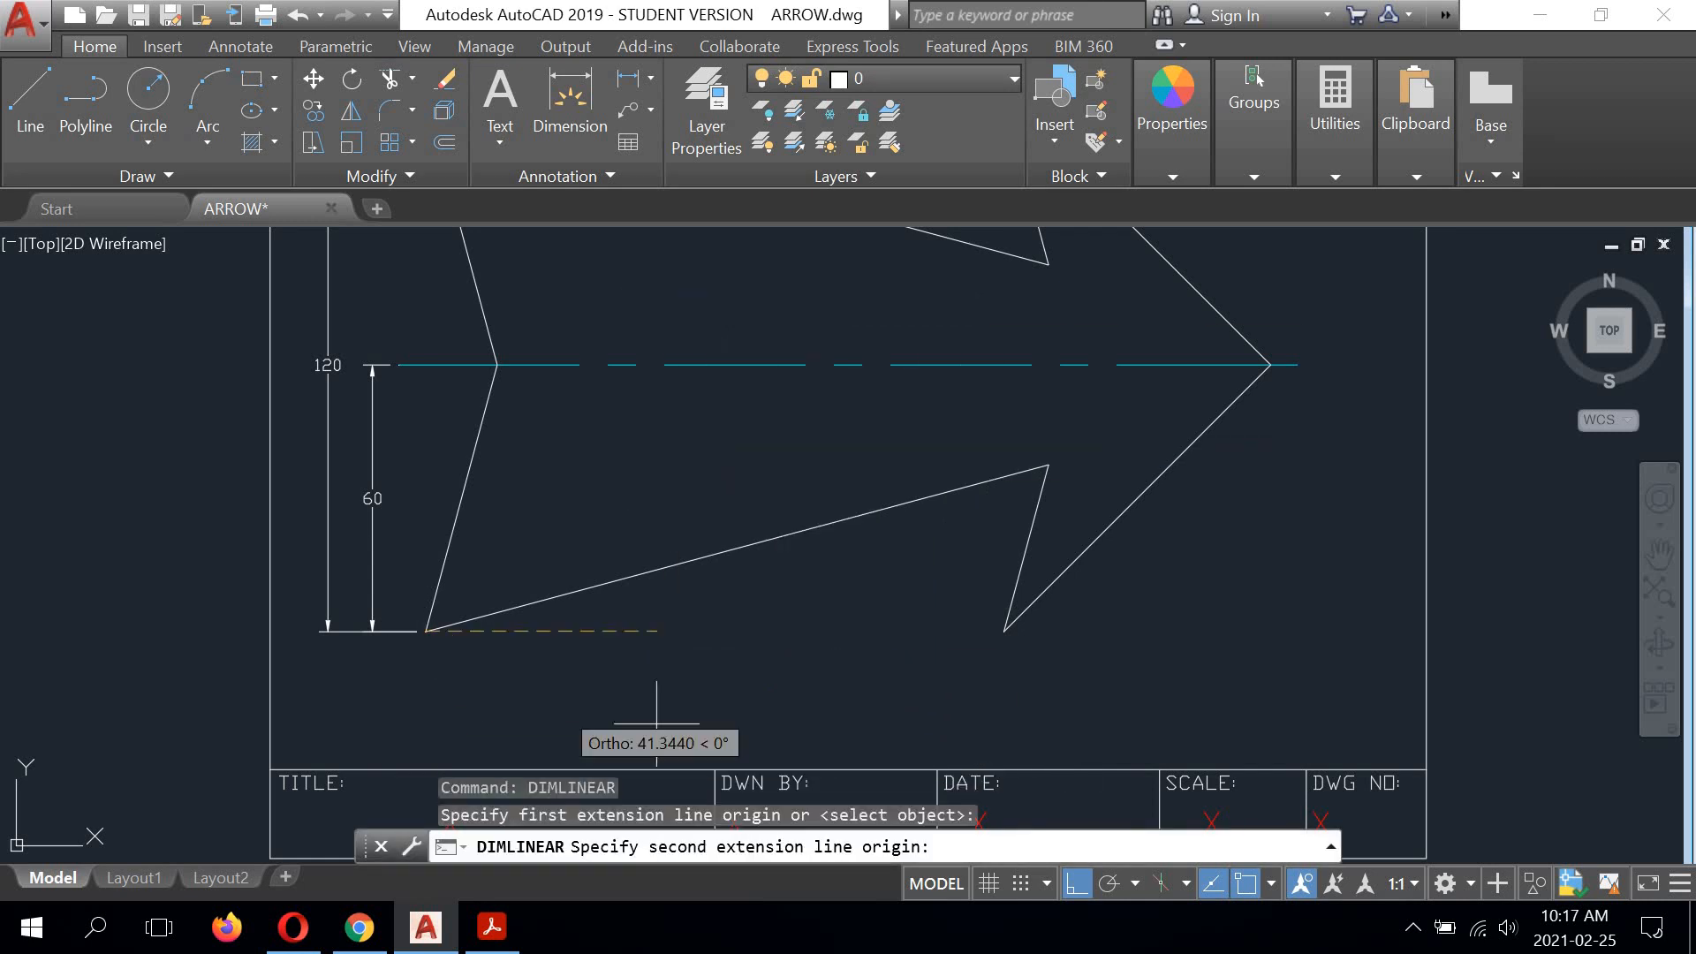
click(1271, 364)
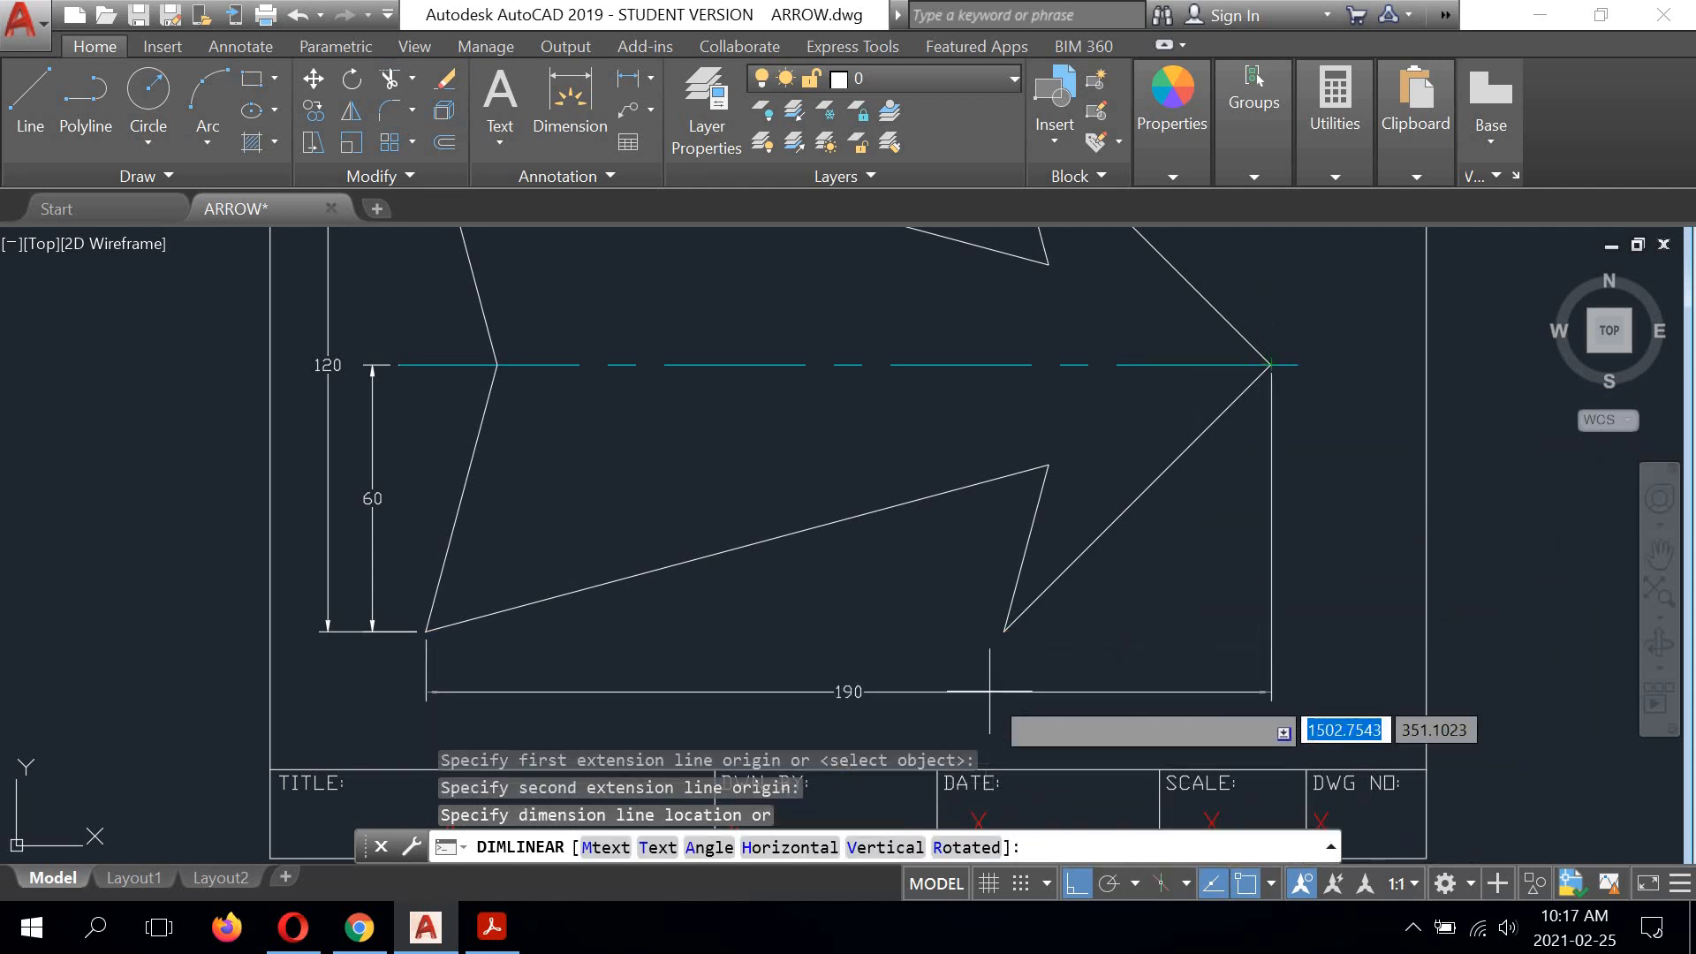
click(1004, 633)
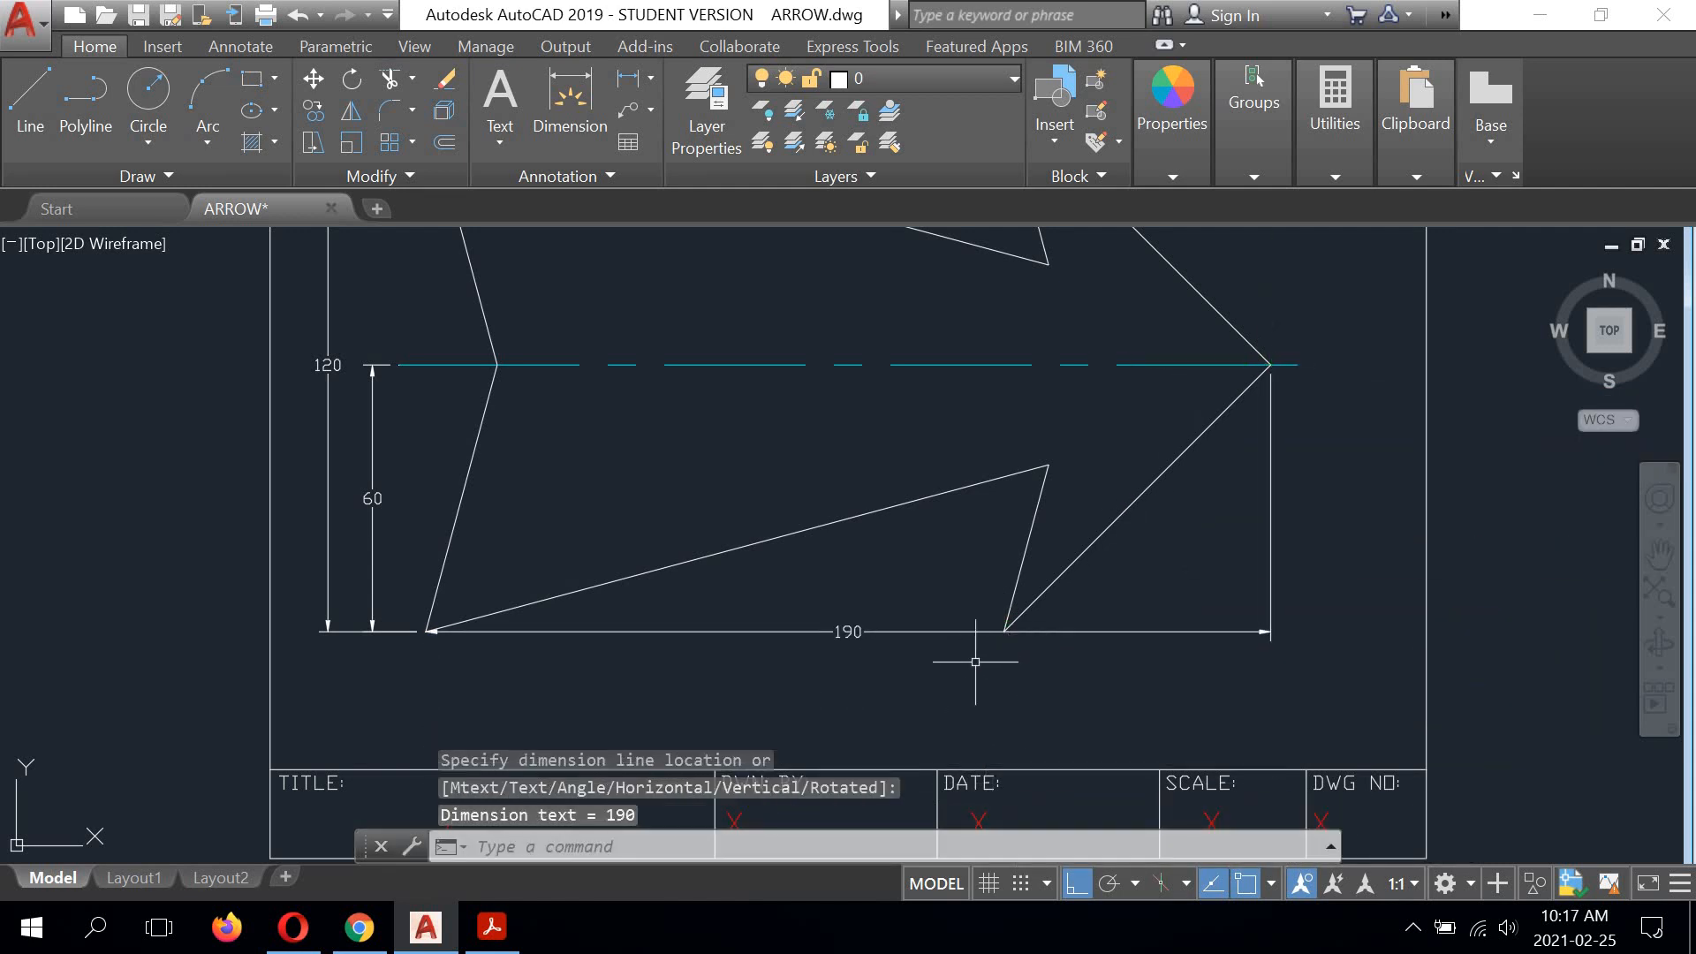
Step: Stretch the overall-length dimension 12 units straight down, away from the arrow
scroll(1019, 655, up, 4)
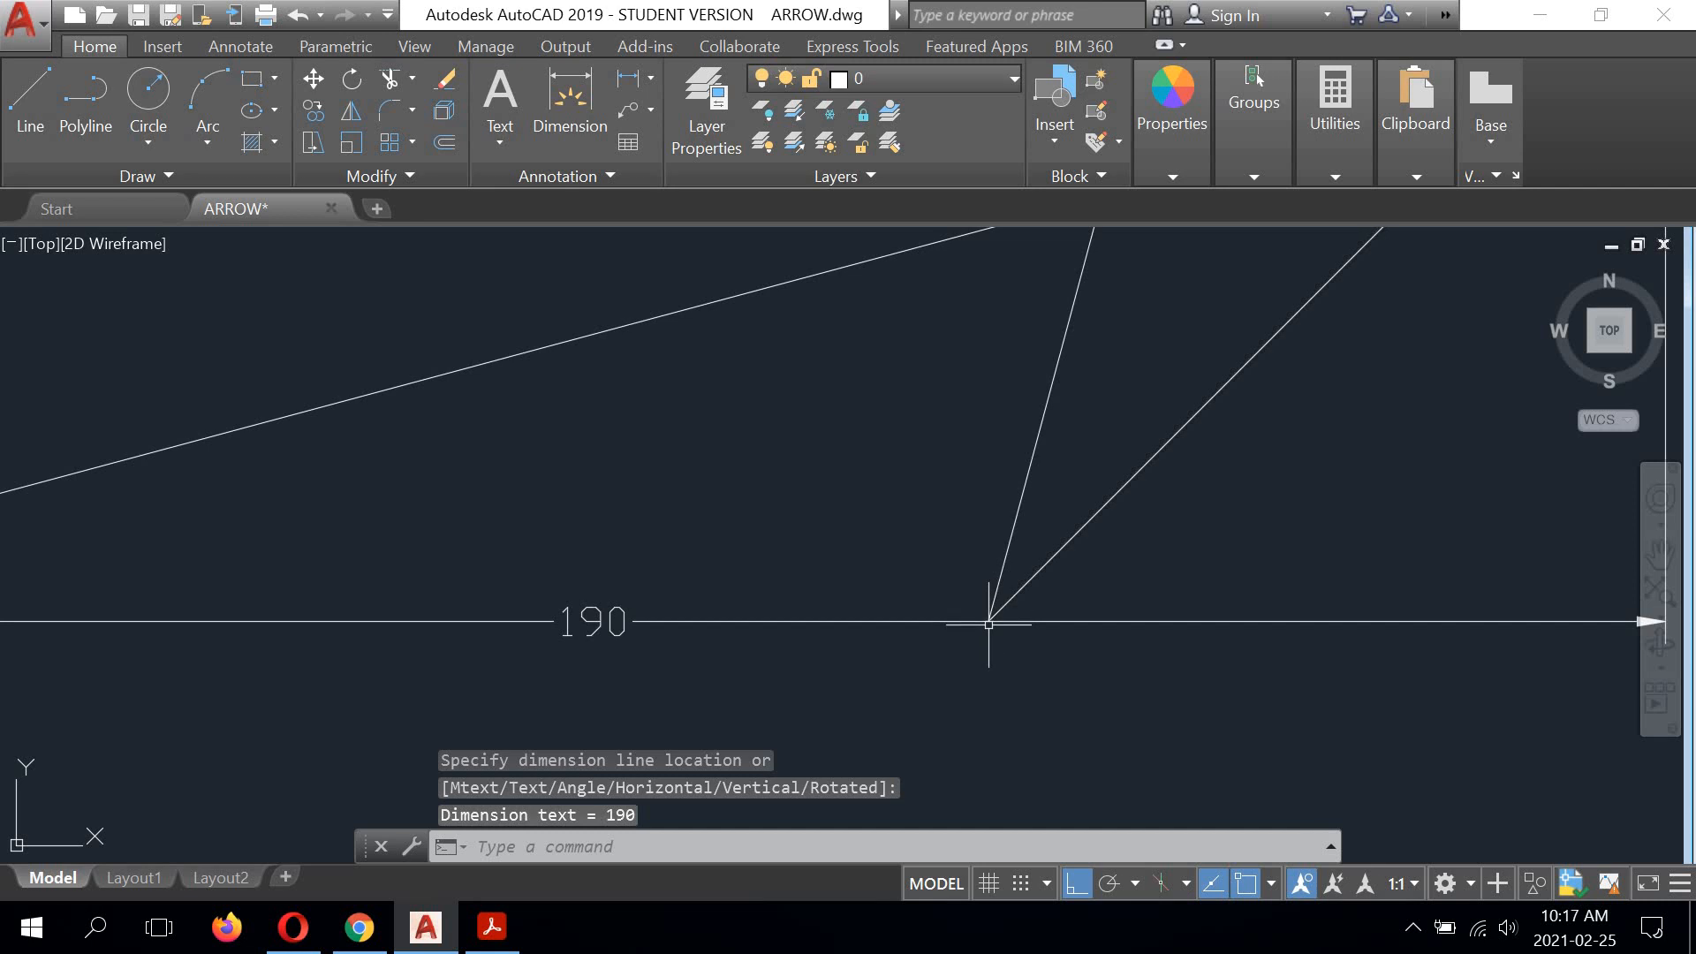
scroll(992, 619, down, 4)
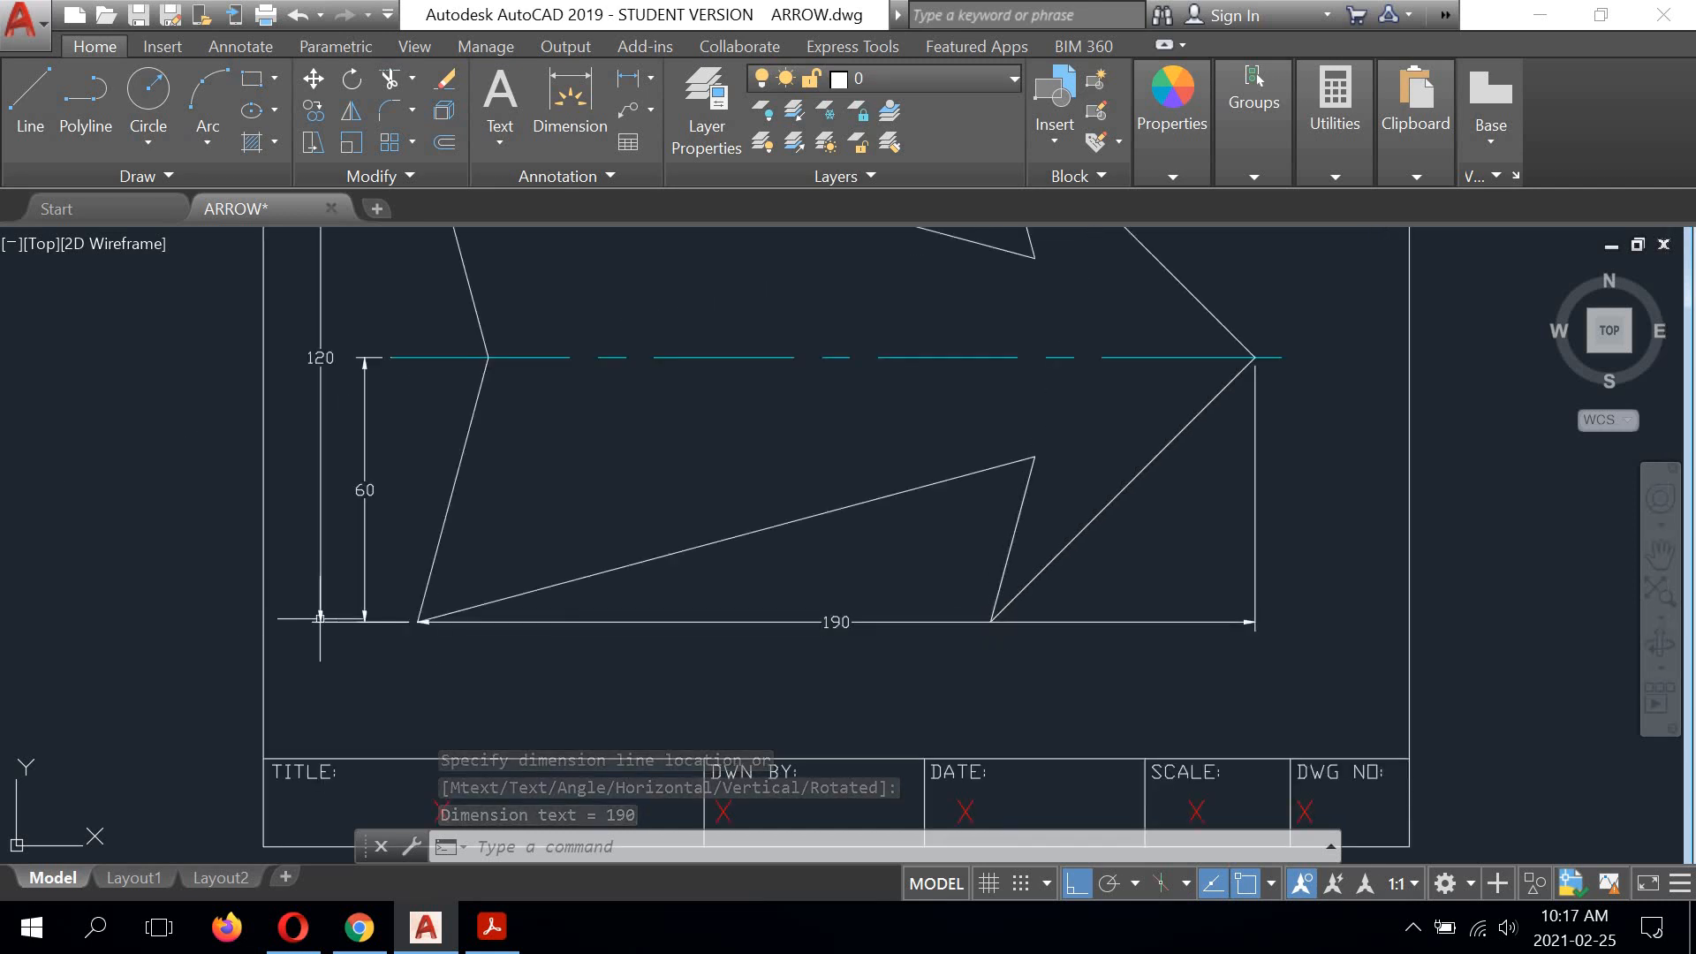
scroll(413, 631, up, 2)
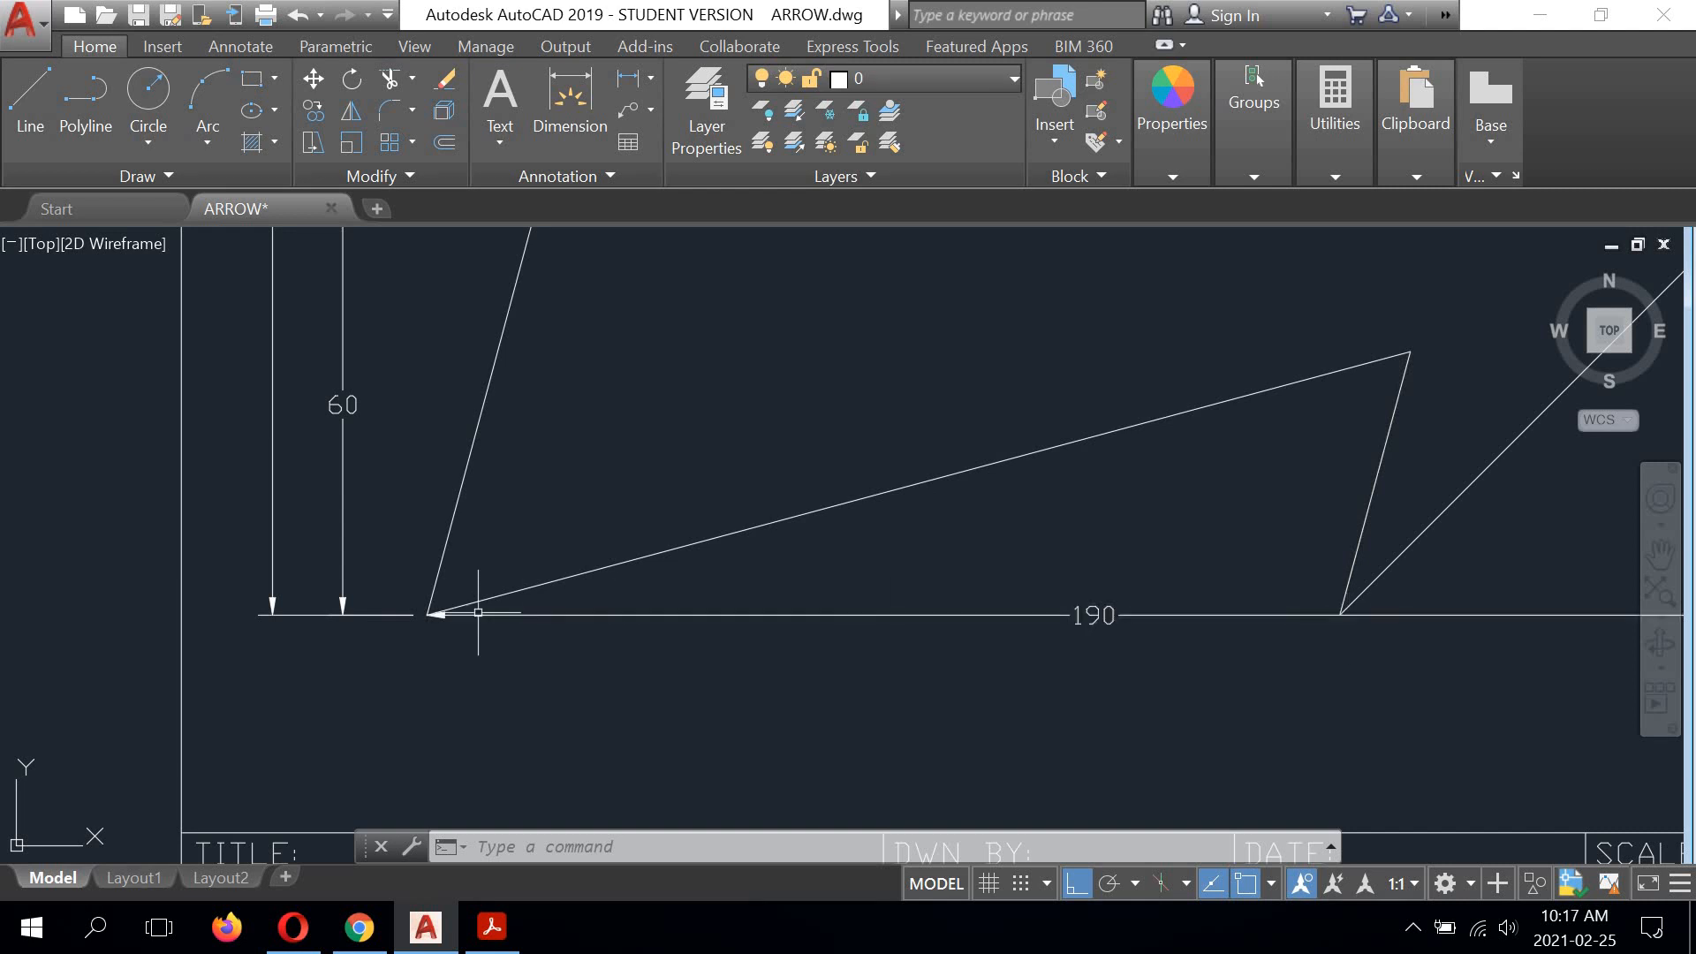
scroll(1052, 633, down, 2)
middle_drag(1052, 632, 731, 606)
click(740, 595)
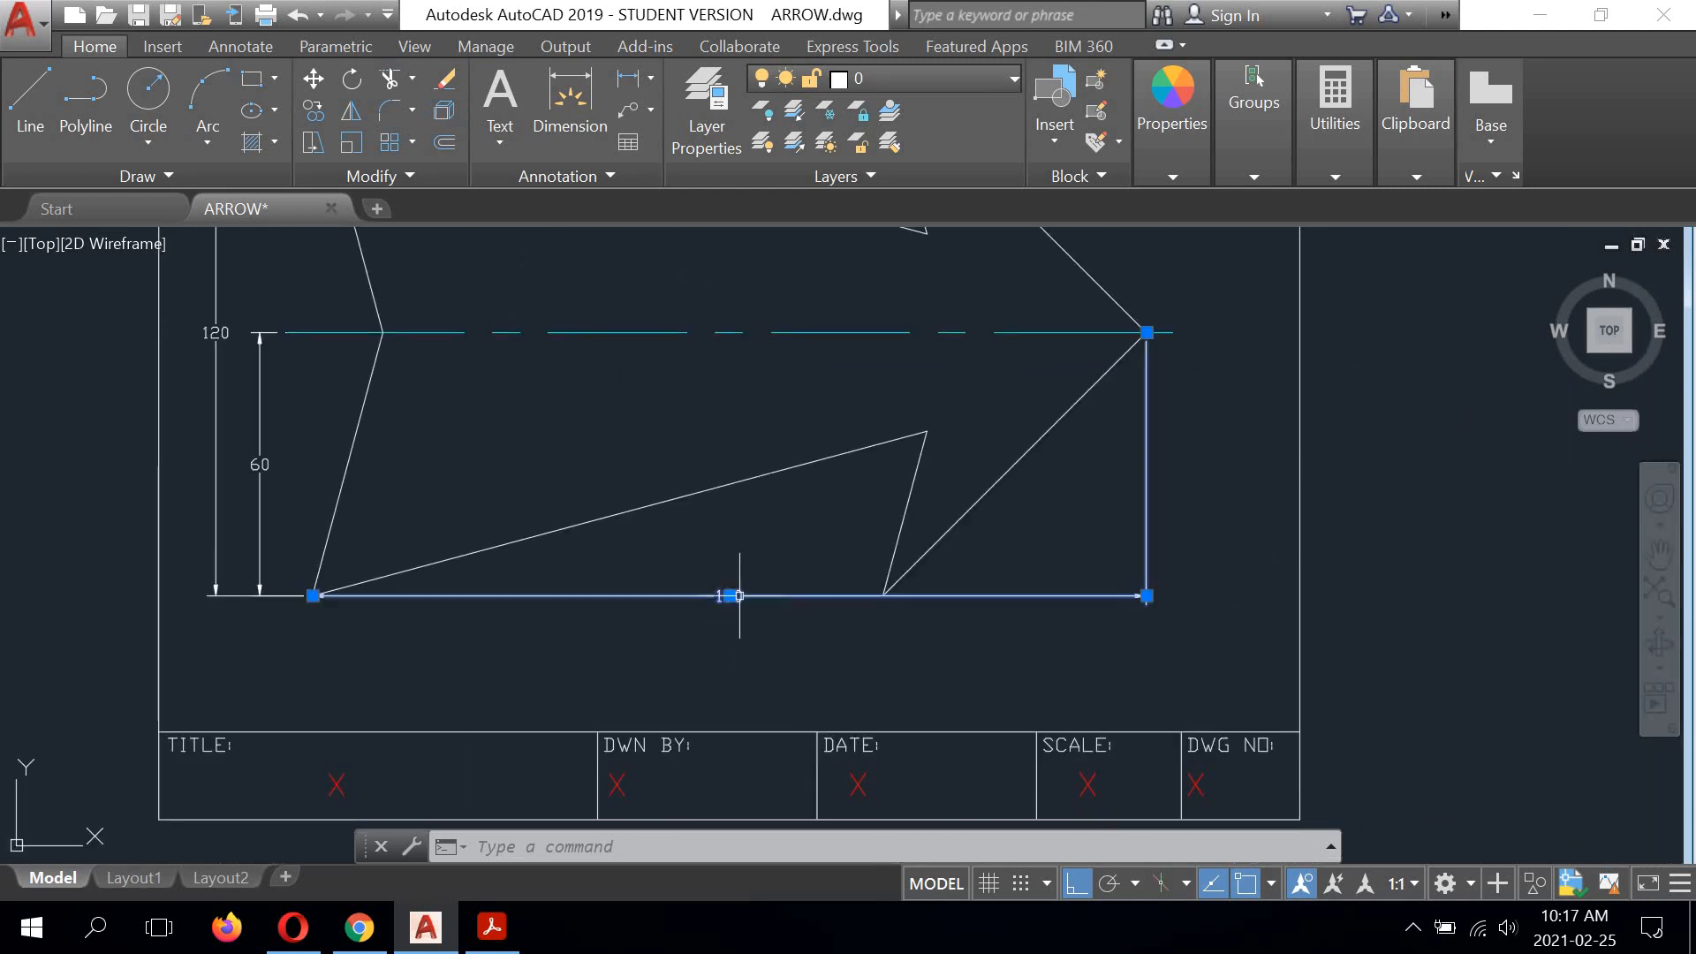
click(730, 595)
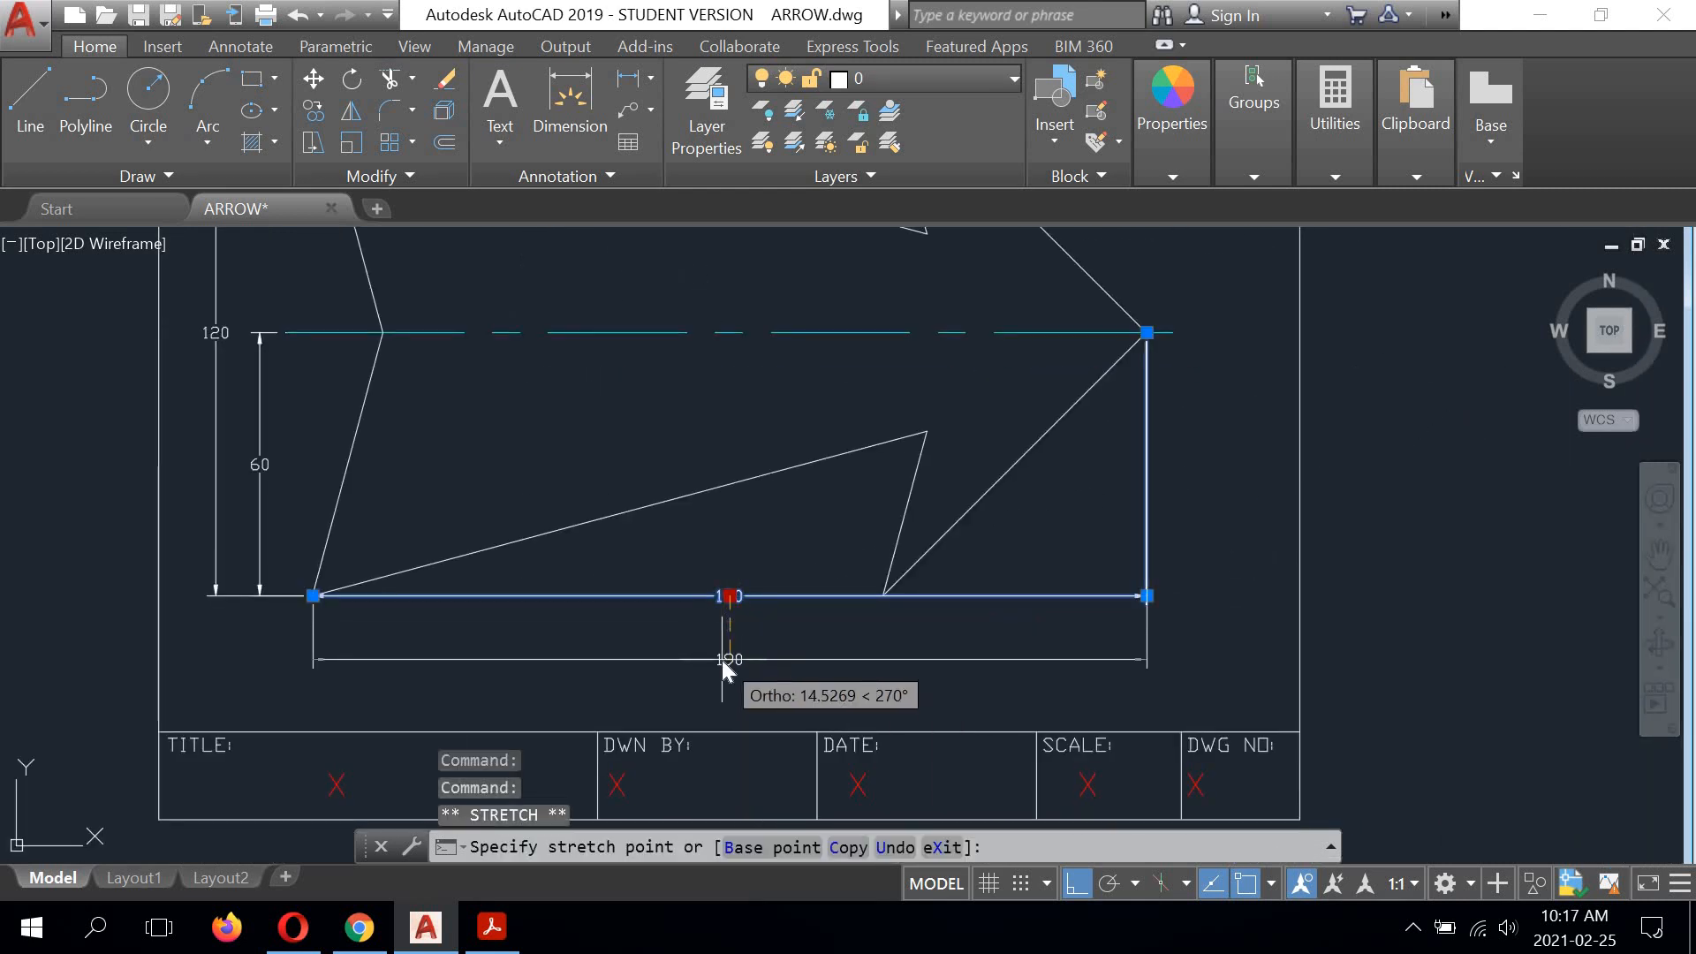
text(12)
key(Return)
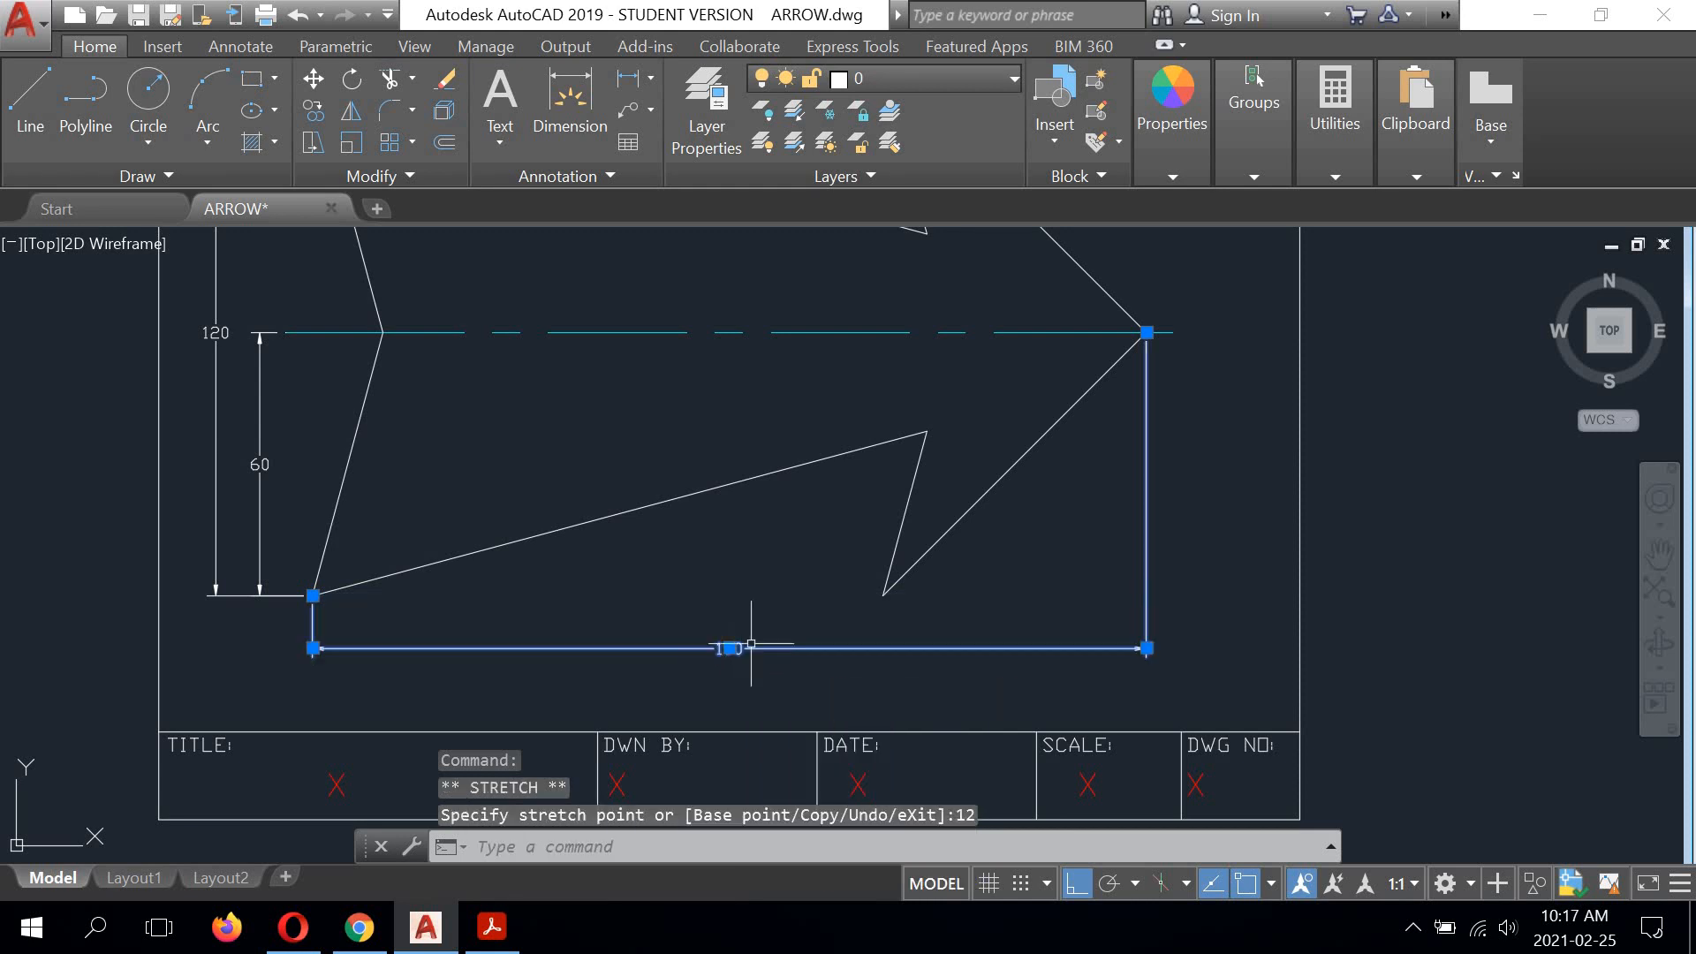
Step: Add a horizontal linear dimension from the arrowhead's upper barb corner to the tip, placed level with that barb corner
scroll(734, 611, down, 2)
middle_drag(809, 406, 822, 507)
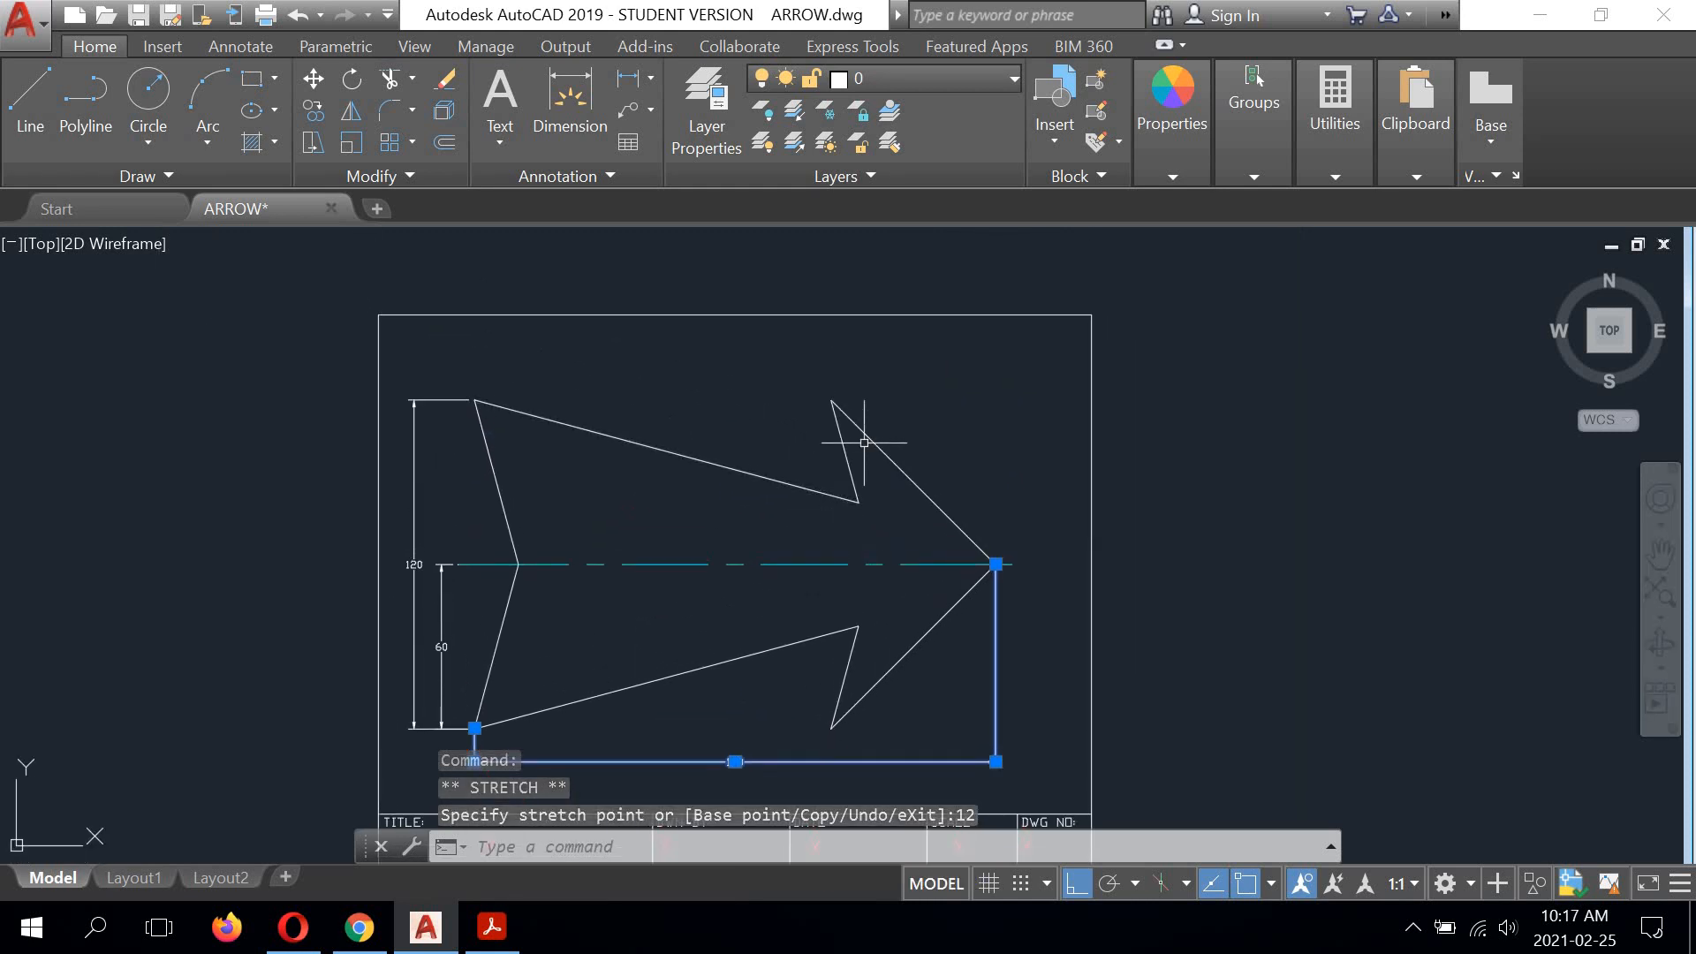
right_click(961, 364)
click(998, 218)
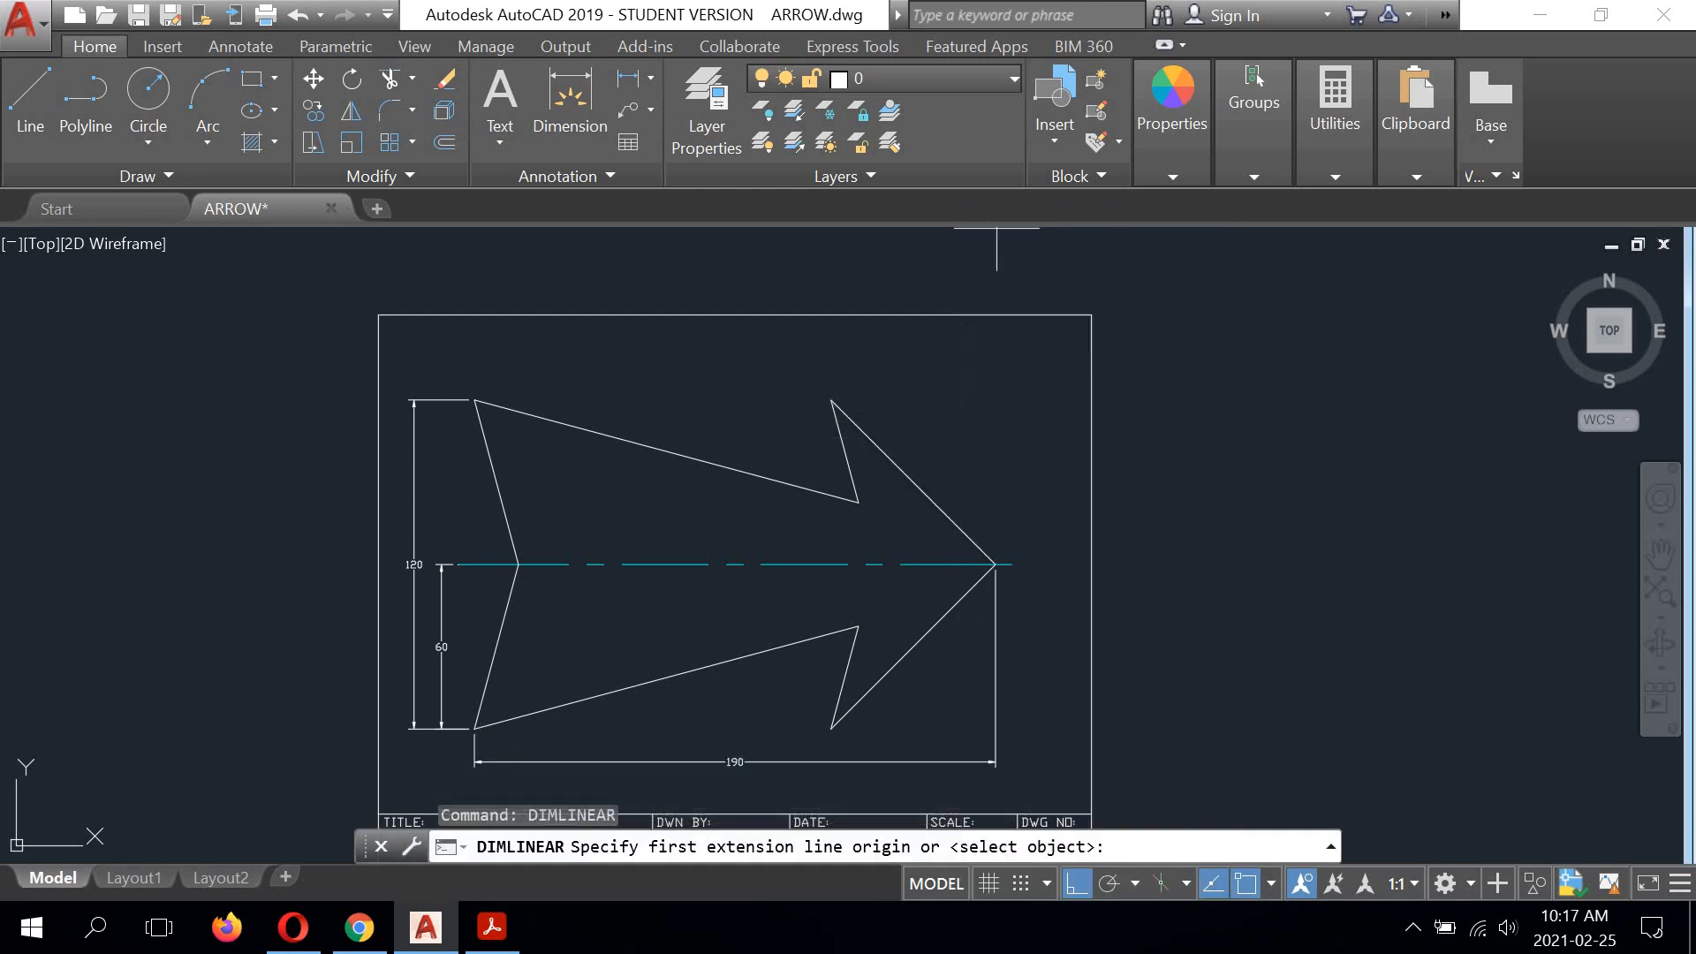
click(831, 400)
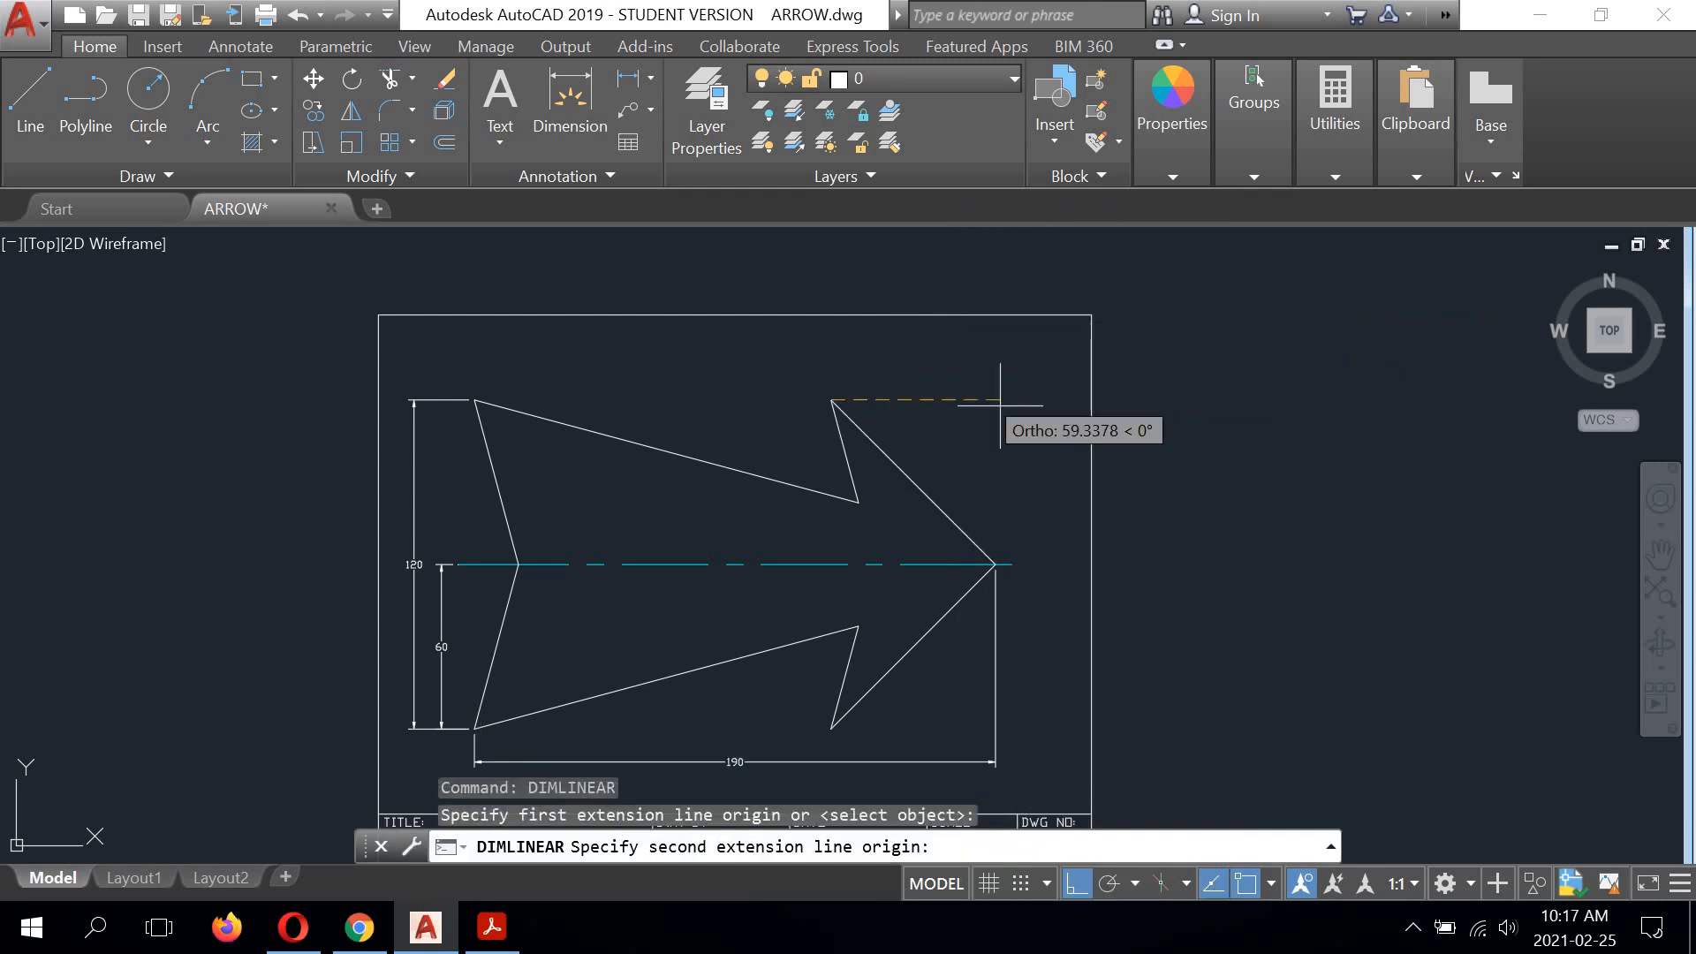
click(995, 564)
scroll(861, 389, up, 2)
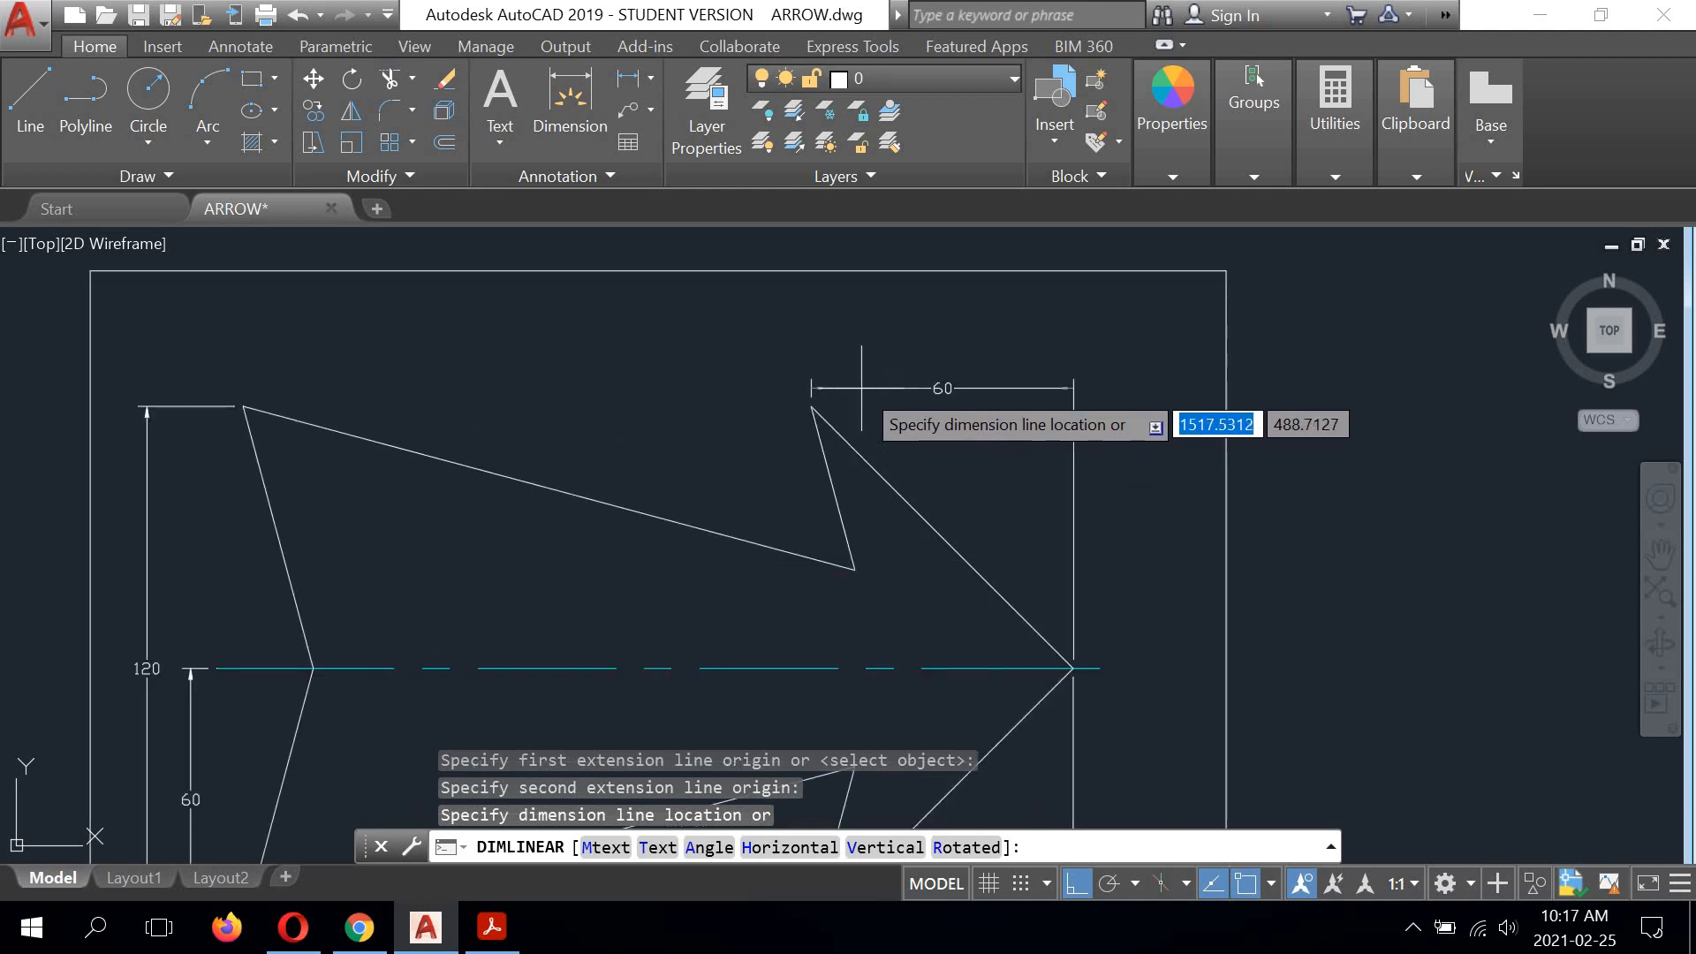
click(807, 404)
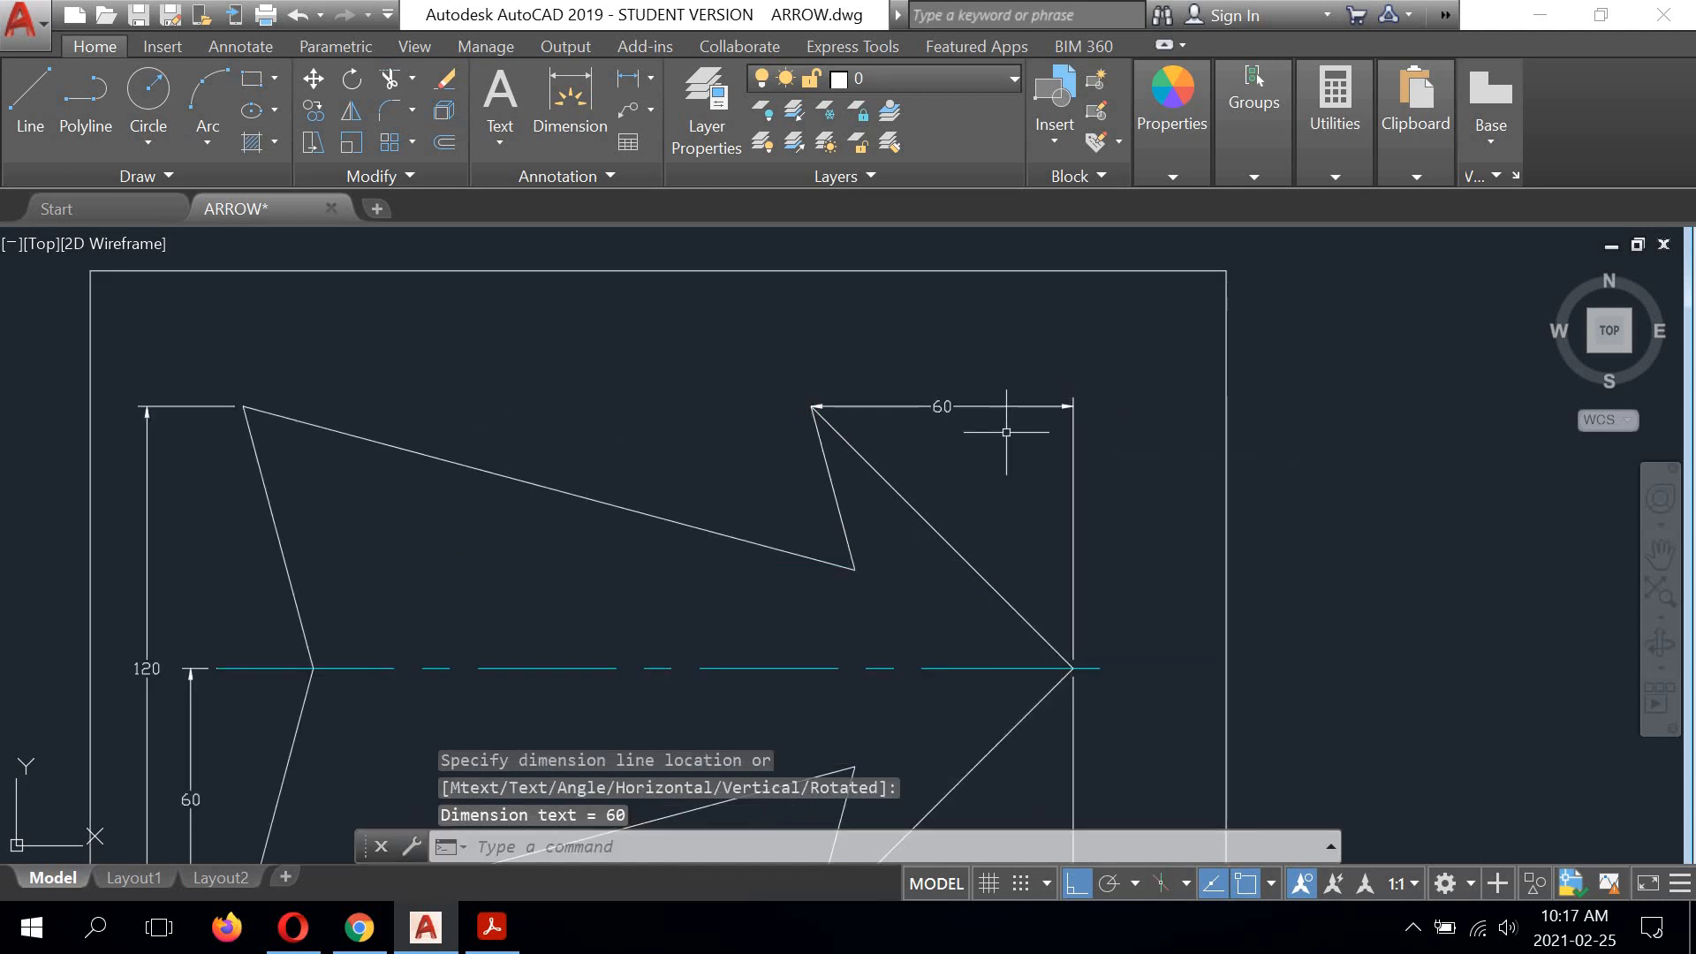
Step: Stretch the arrowhead-length dimension 12 units straight up, above the upper barb
click(942, 406)
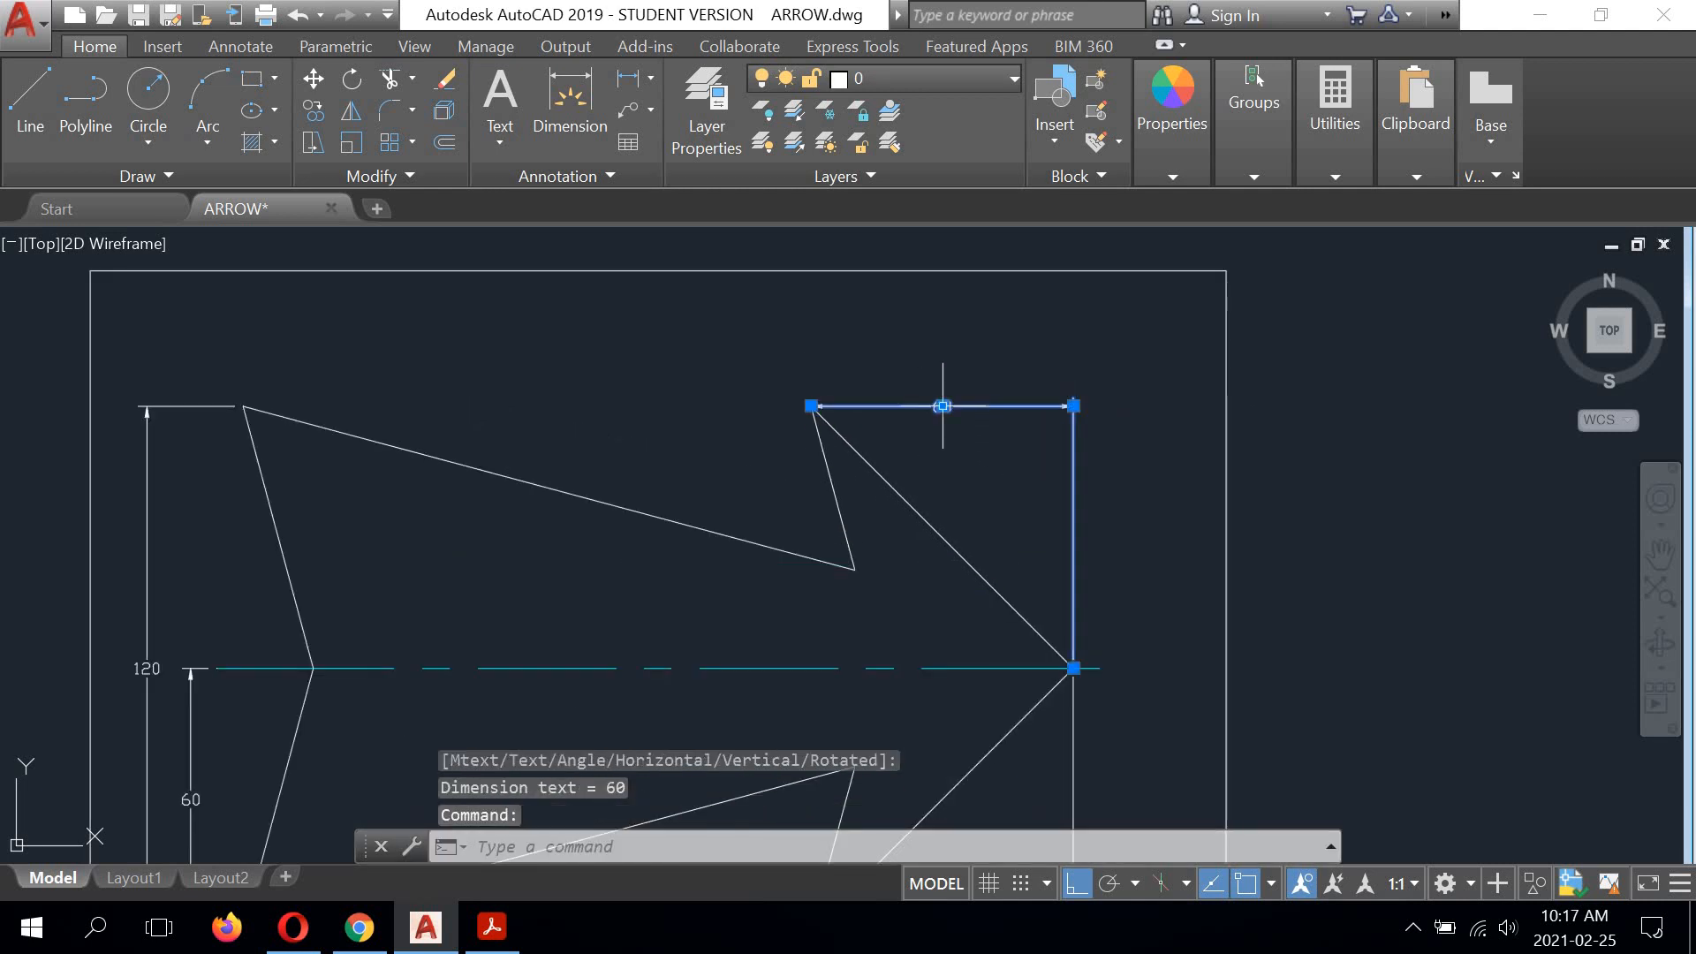
click(942, 406)
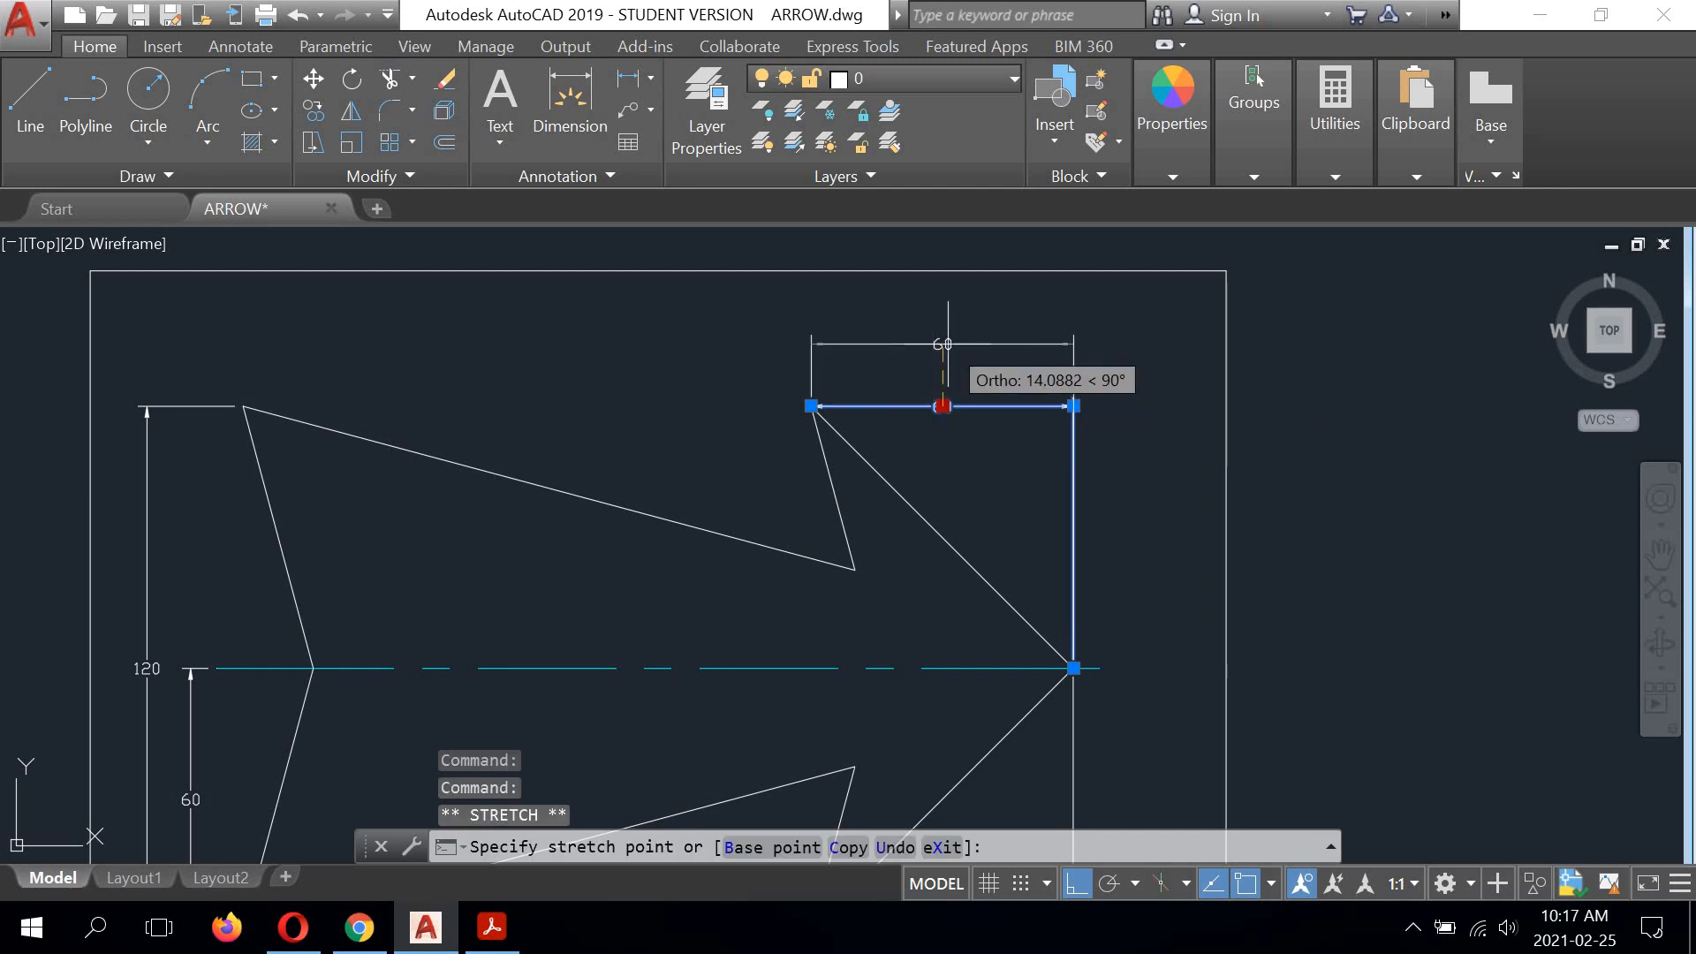
text(12)
key(Return)
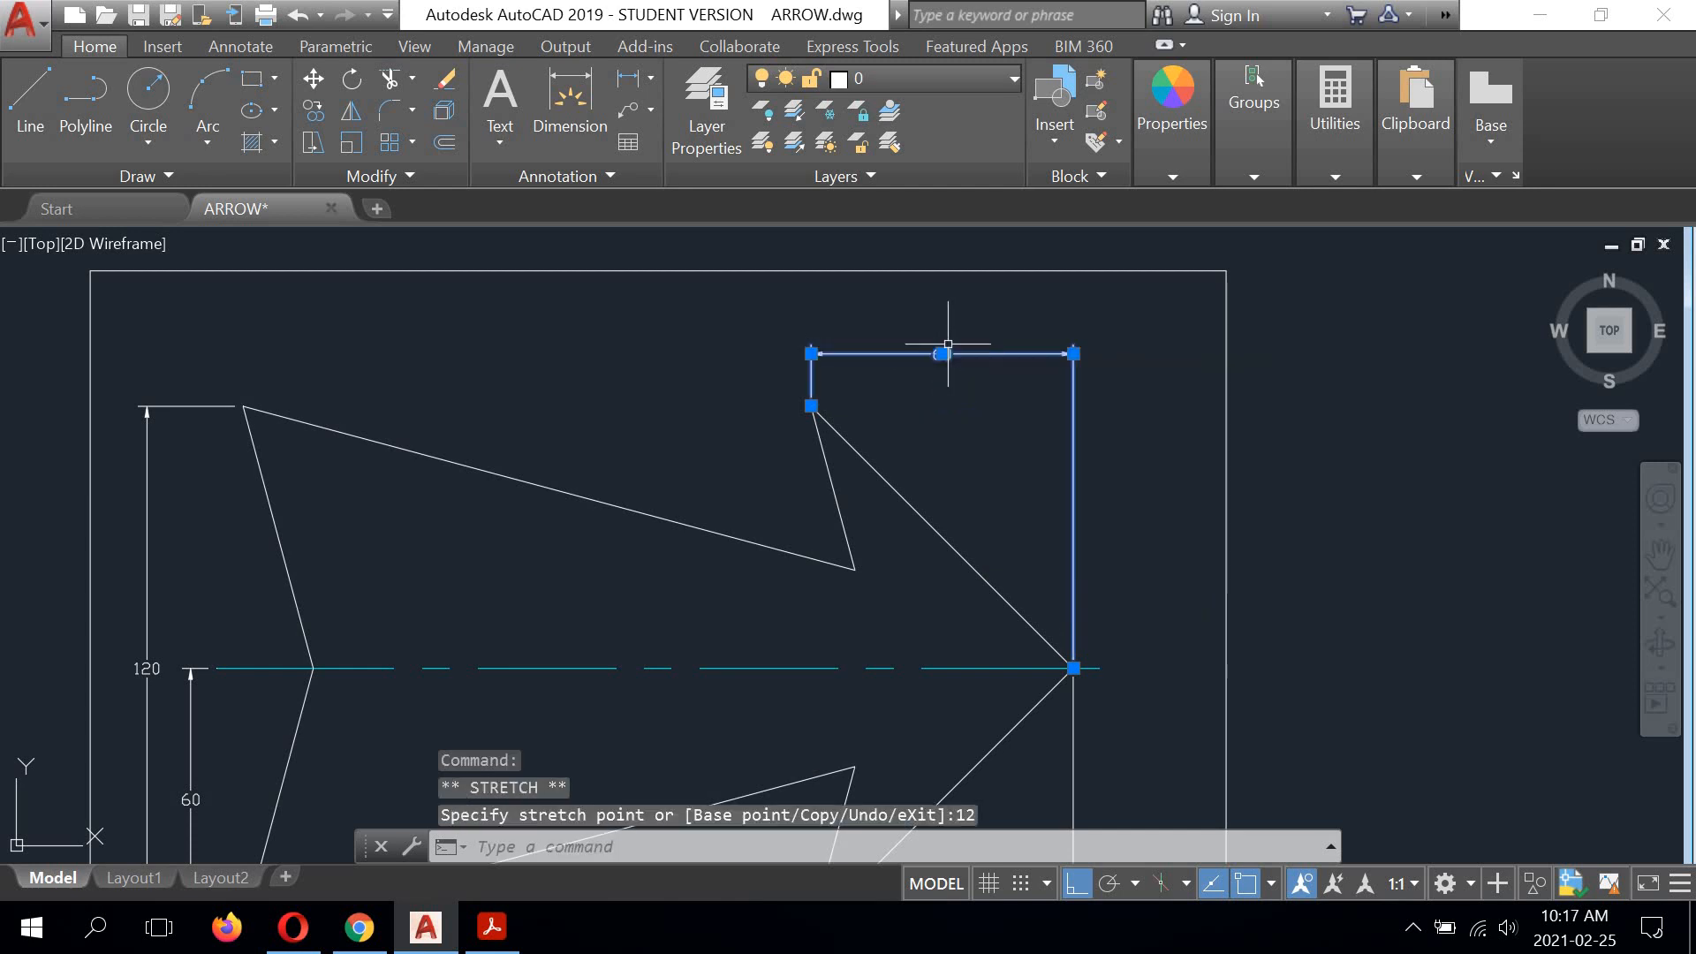
scroll(952, 468, down, 2)
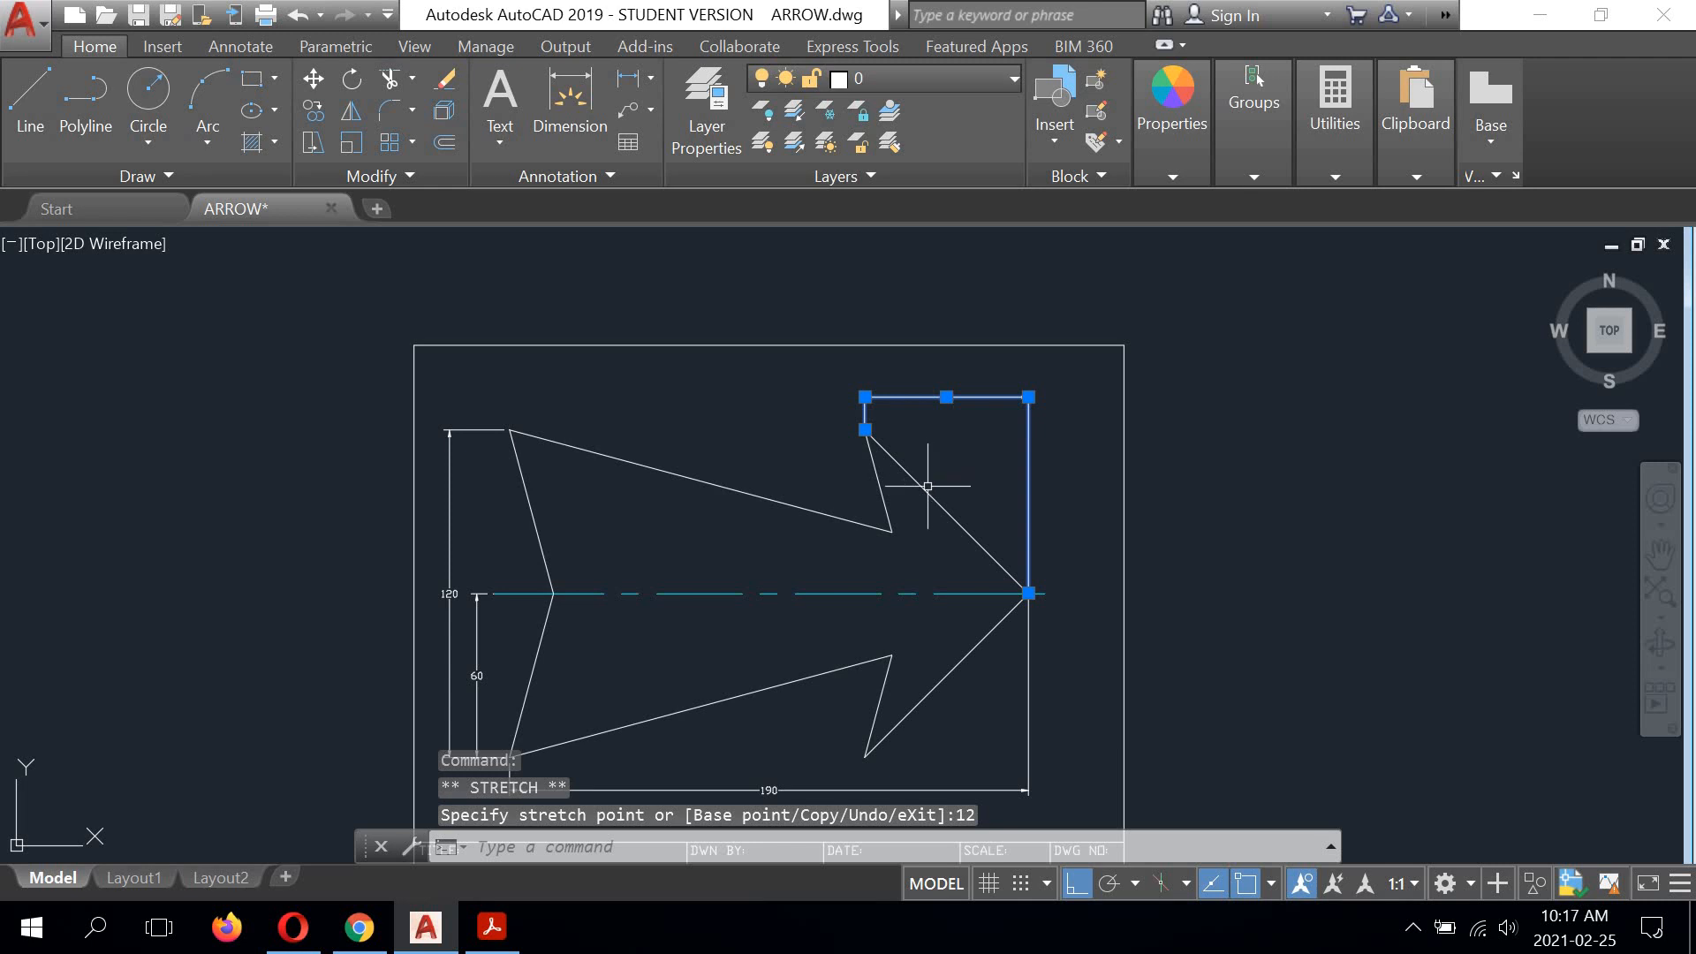
middle_drag(906, 477, 939, 435)
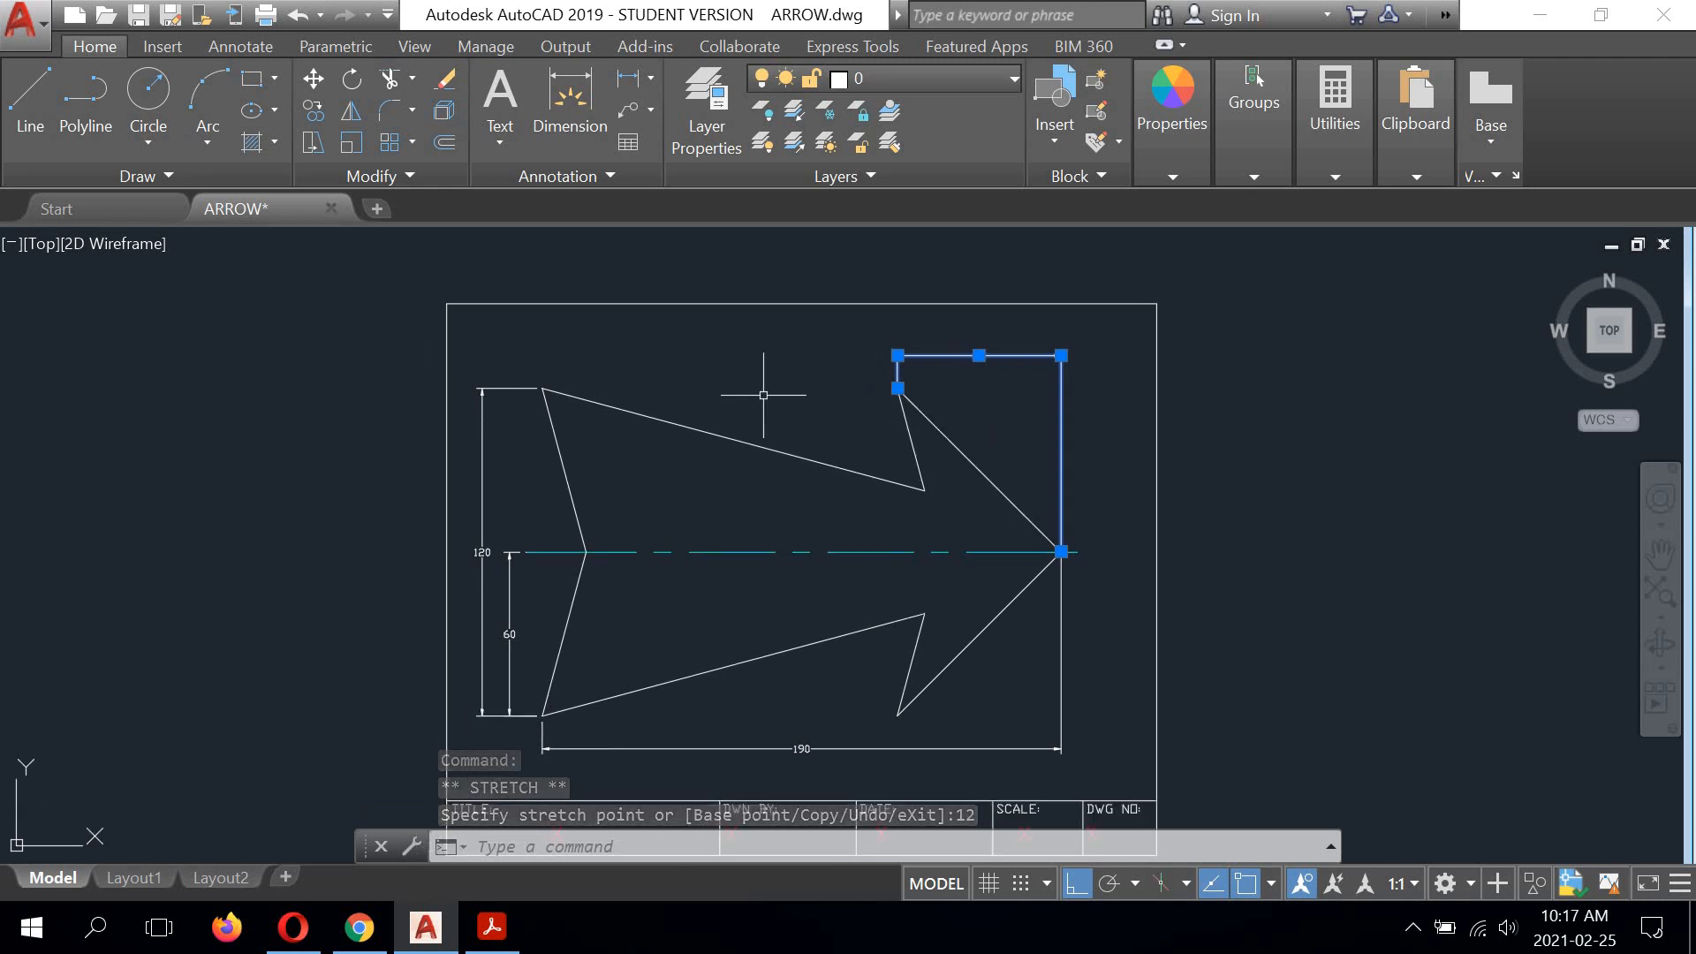
key(Return)
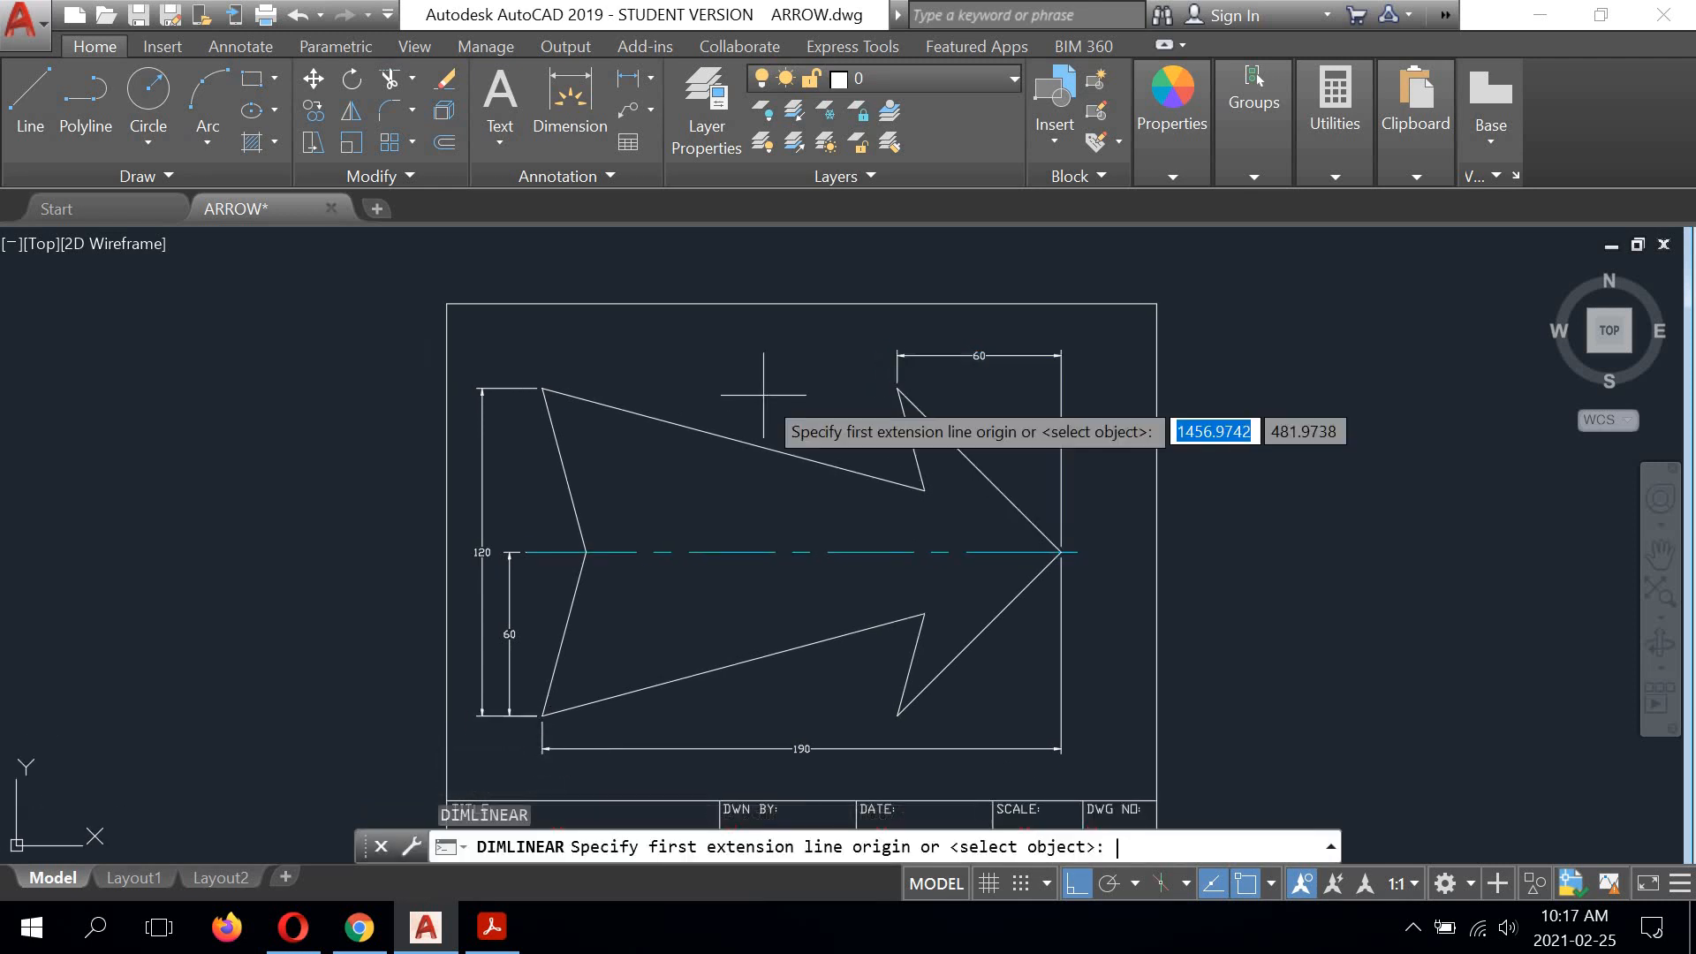
key(Return)
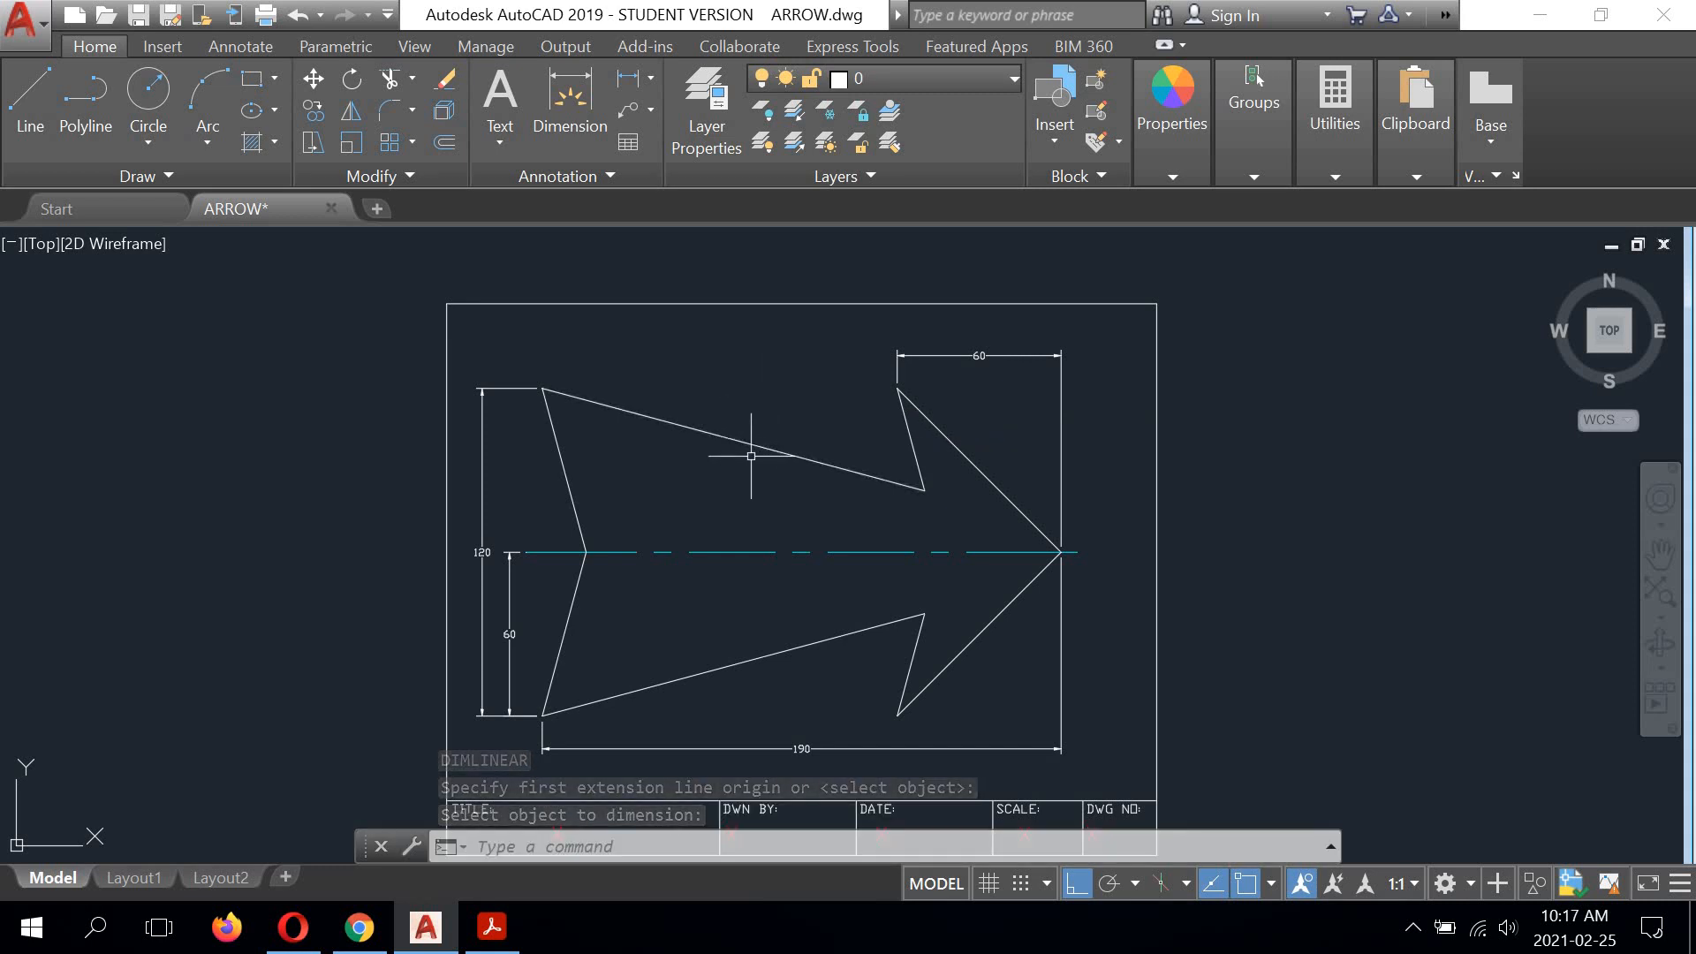
Step: Start an angular dimension and check the angle dimensions in the ARROW.pdf reference in Acrobat Reader before returning to AutoCAD
click(650, 77)
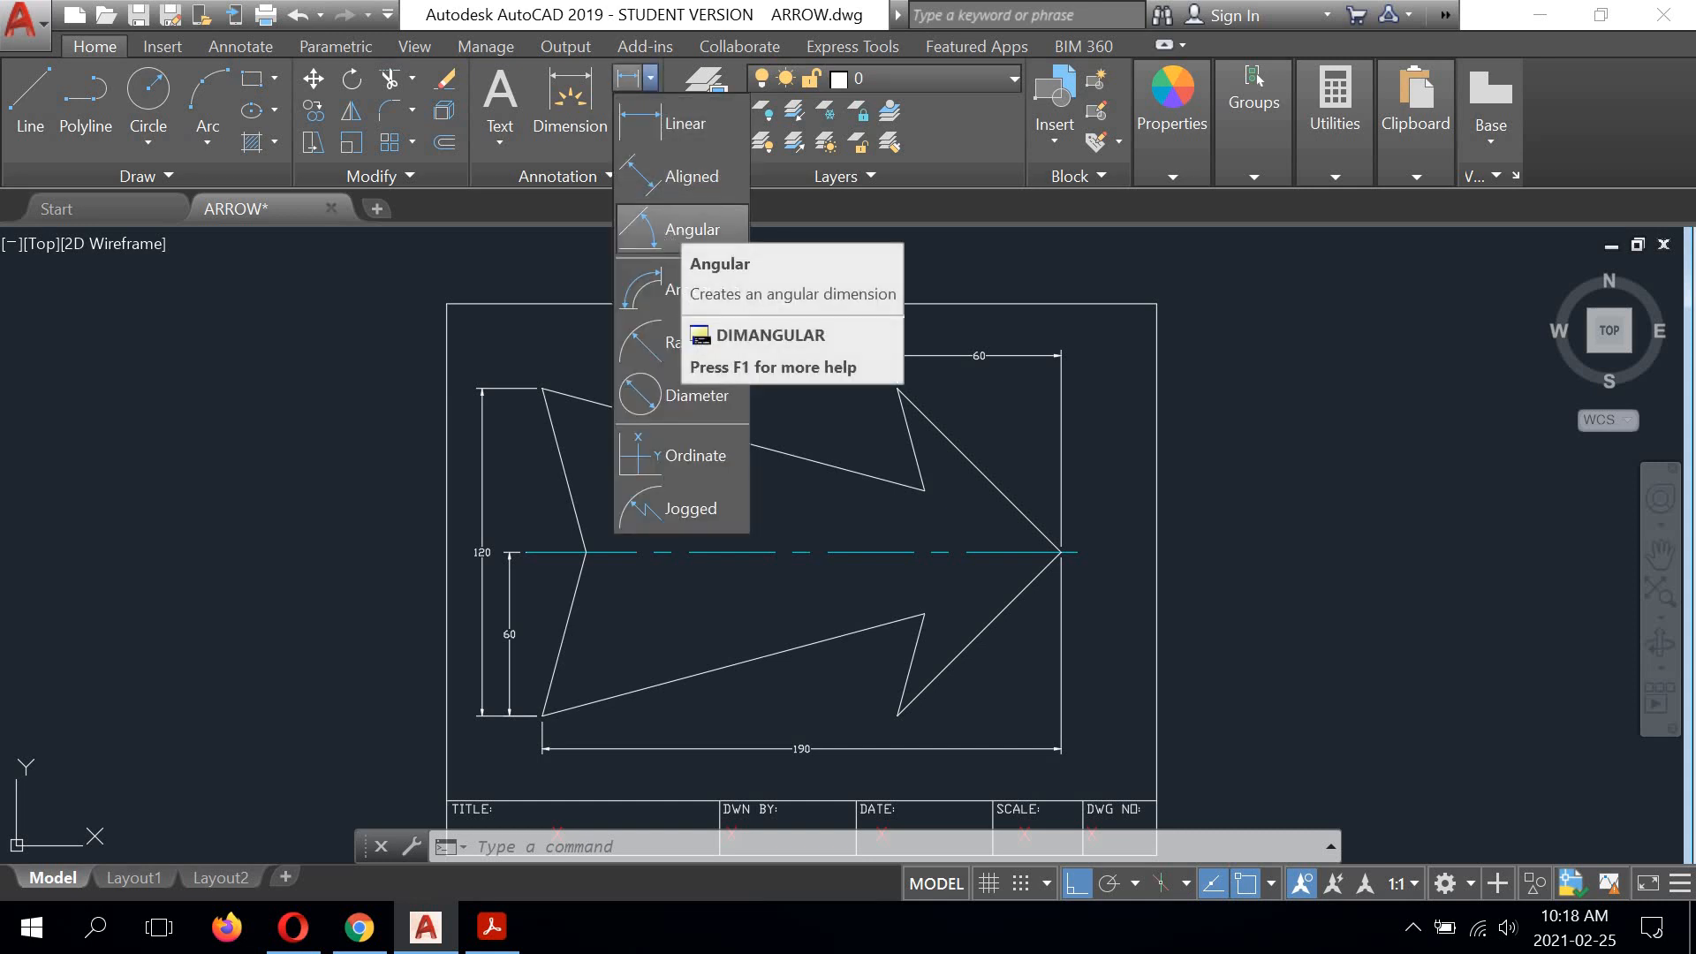
click(685, 228)
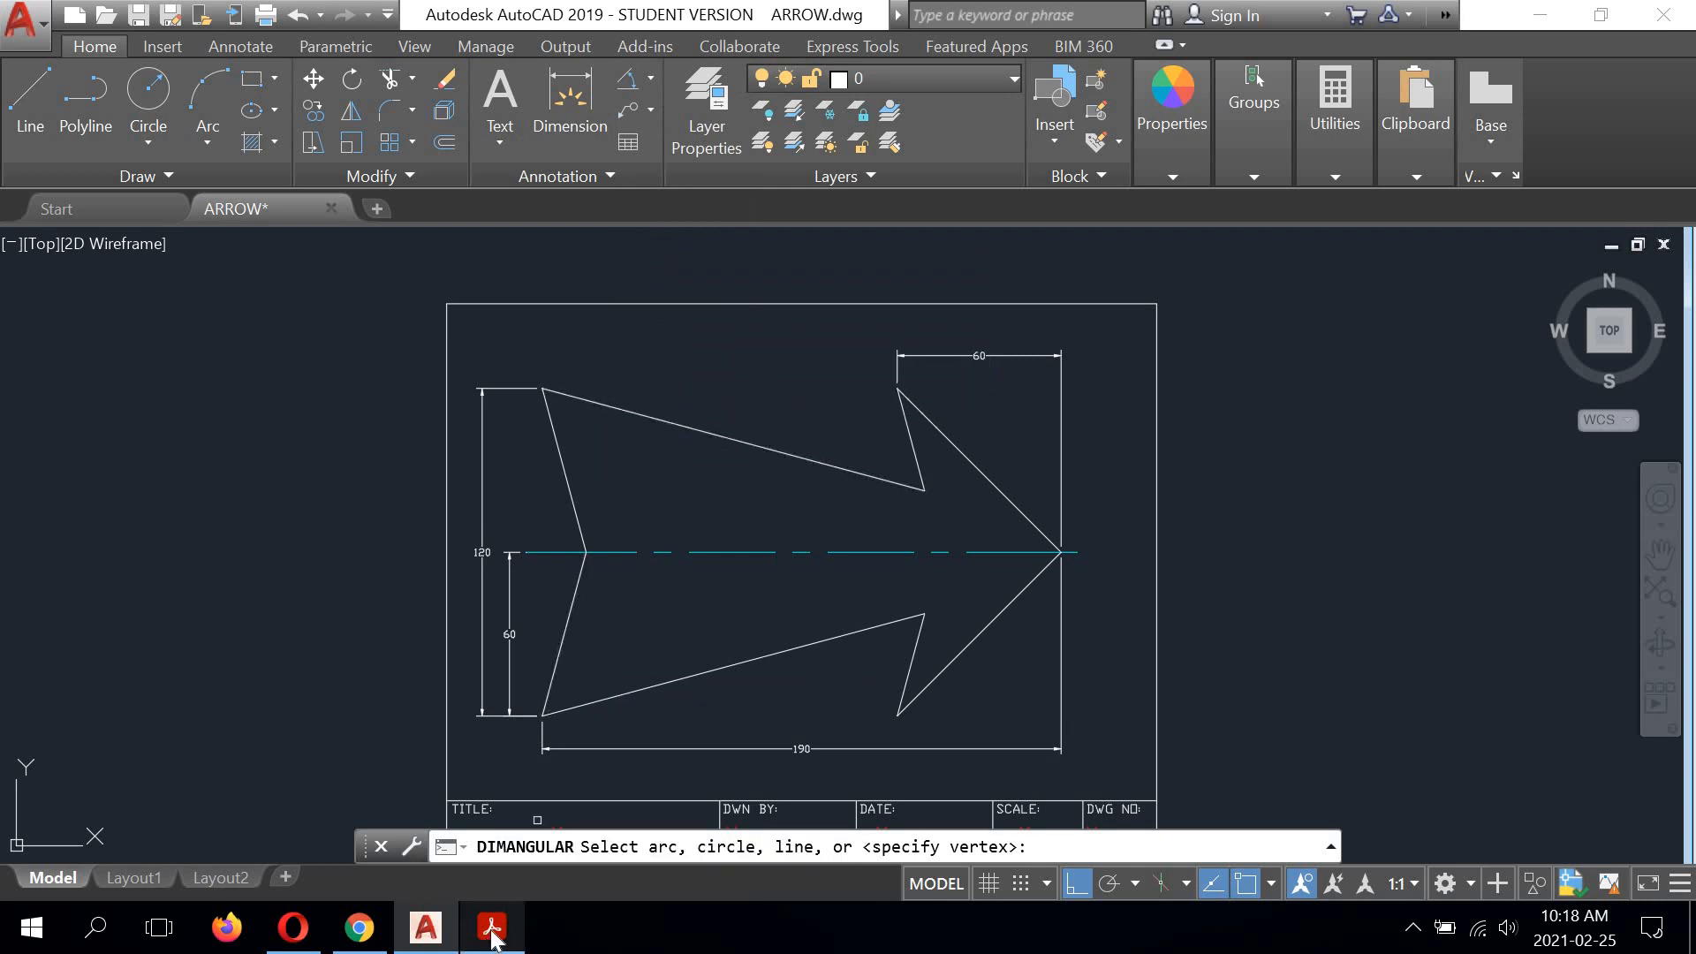
click(485, 930)
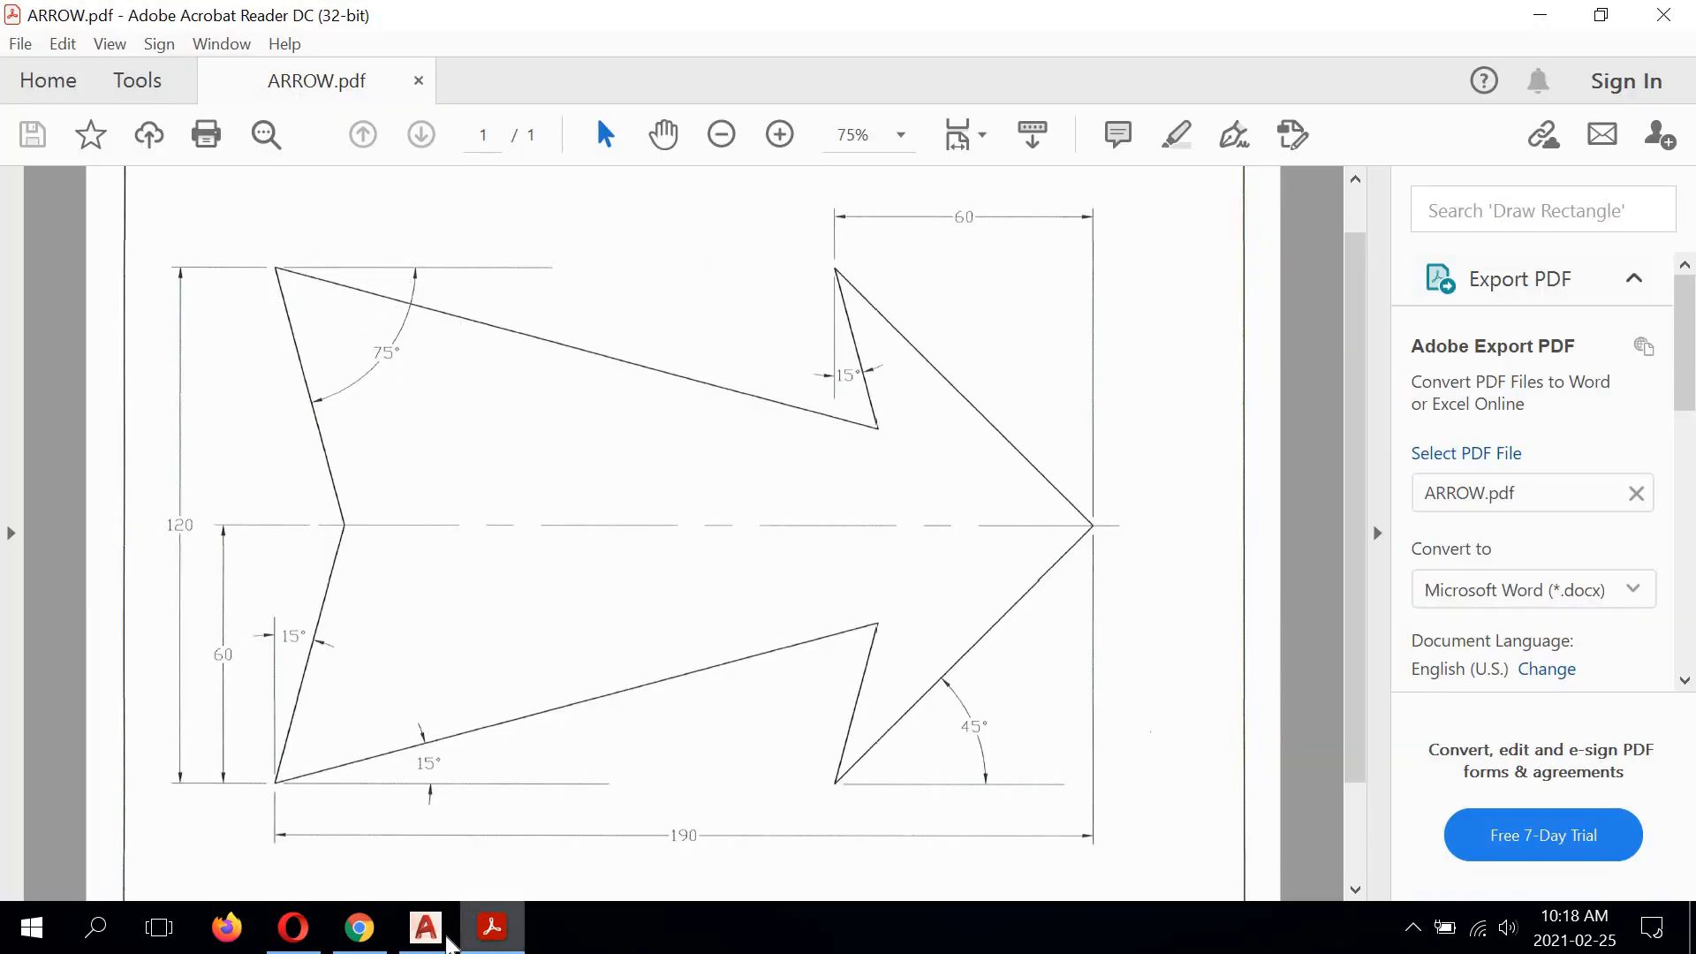
click(425, 927)
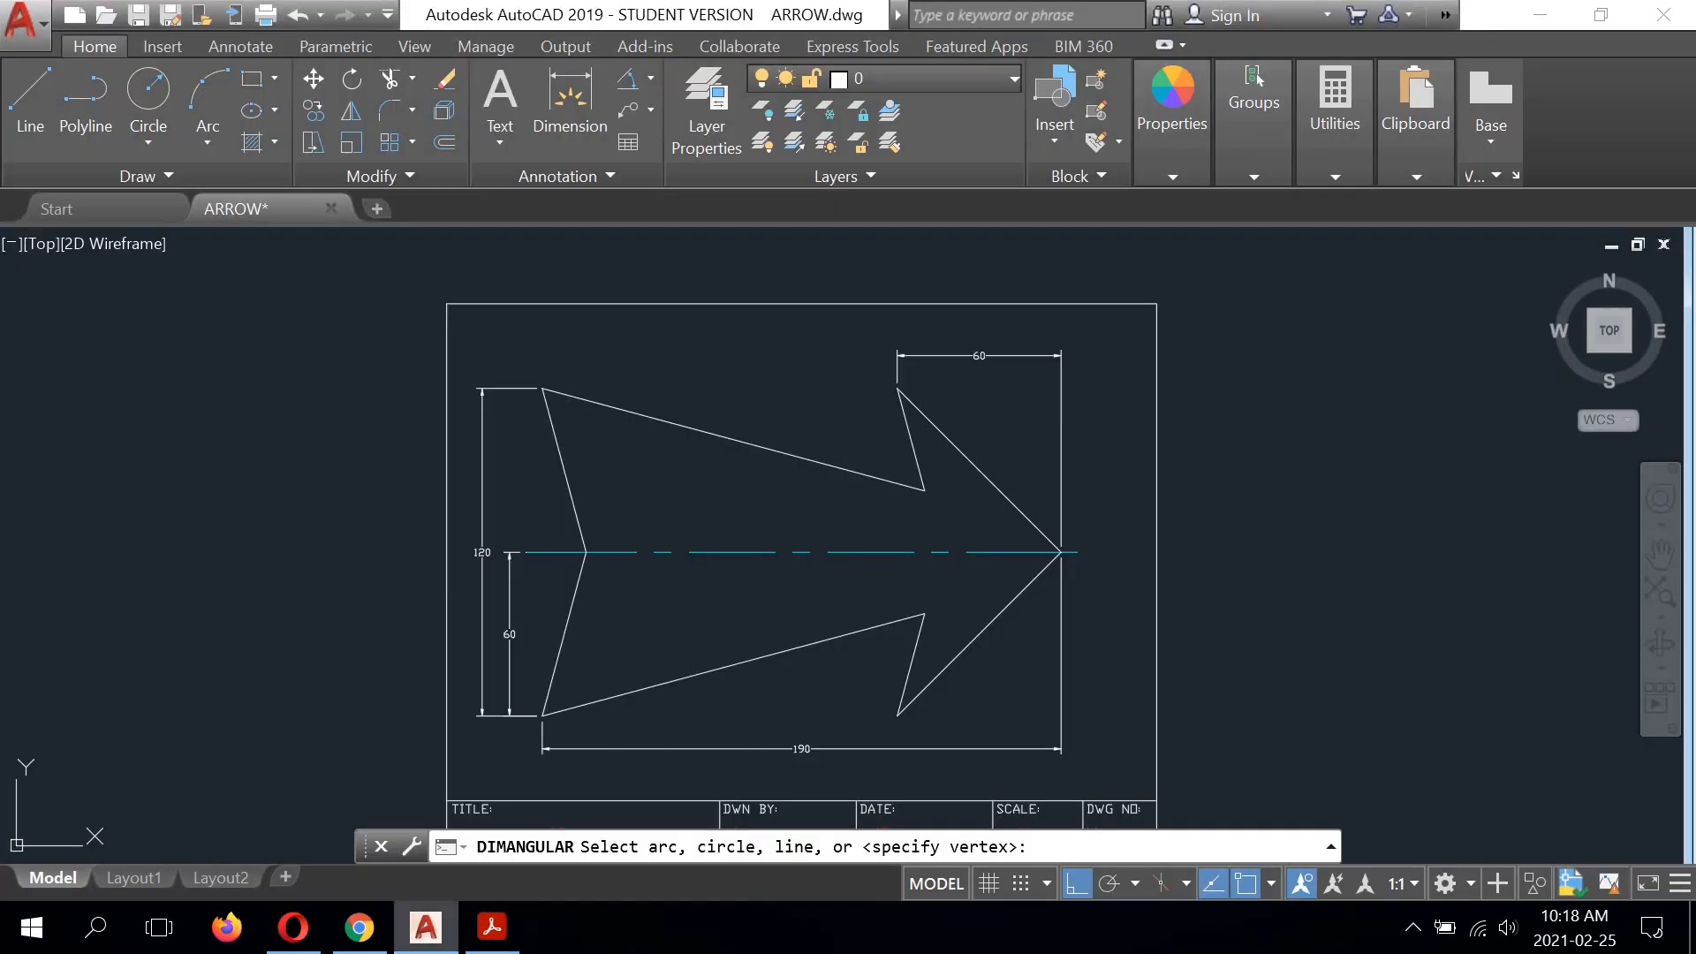
click(555, 448)
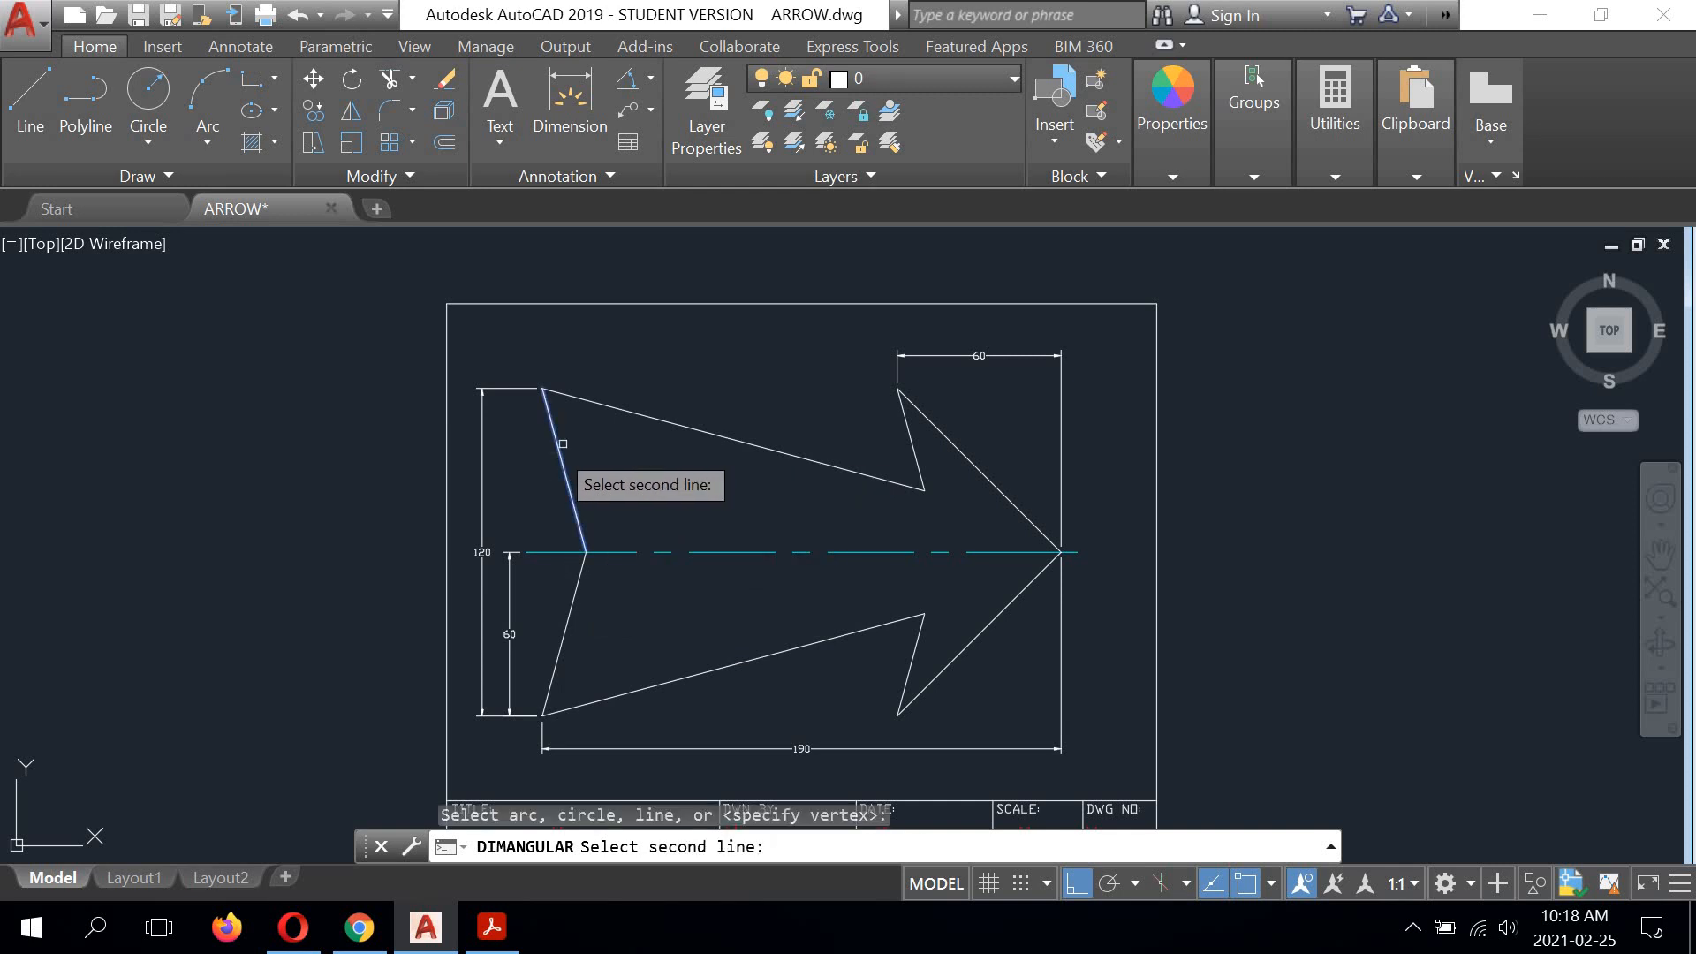
click(610, 407)
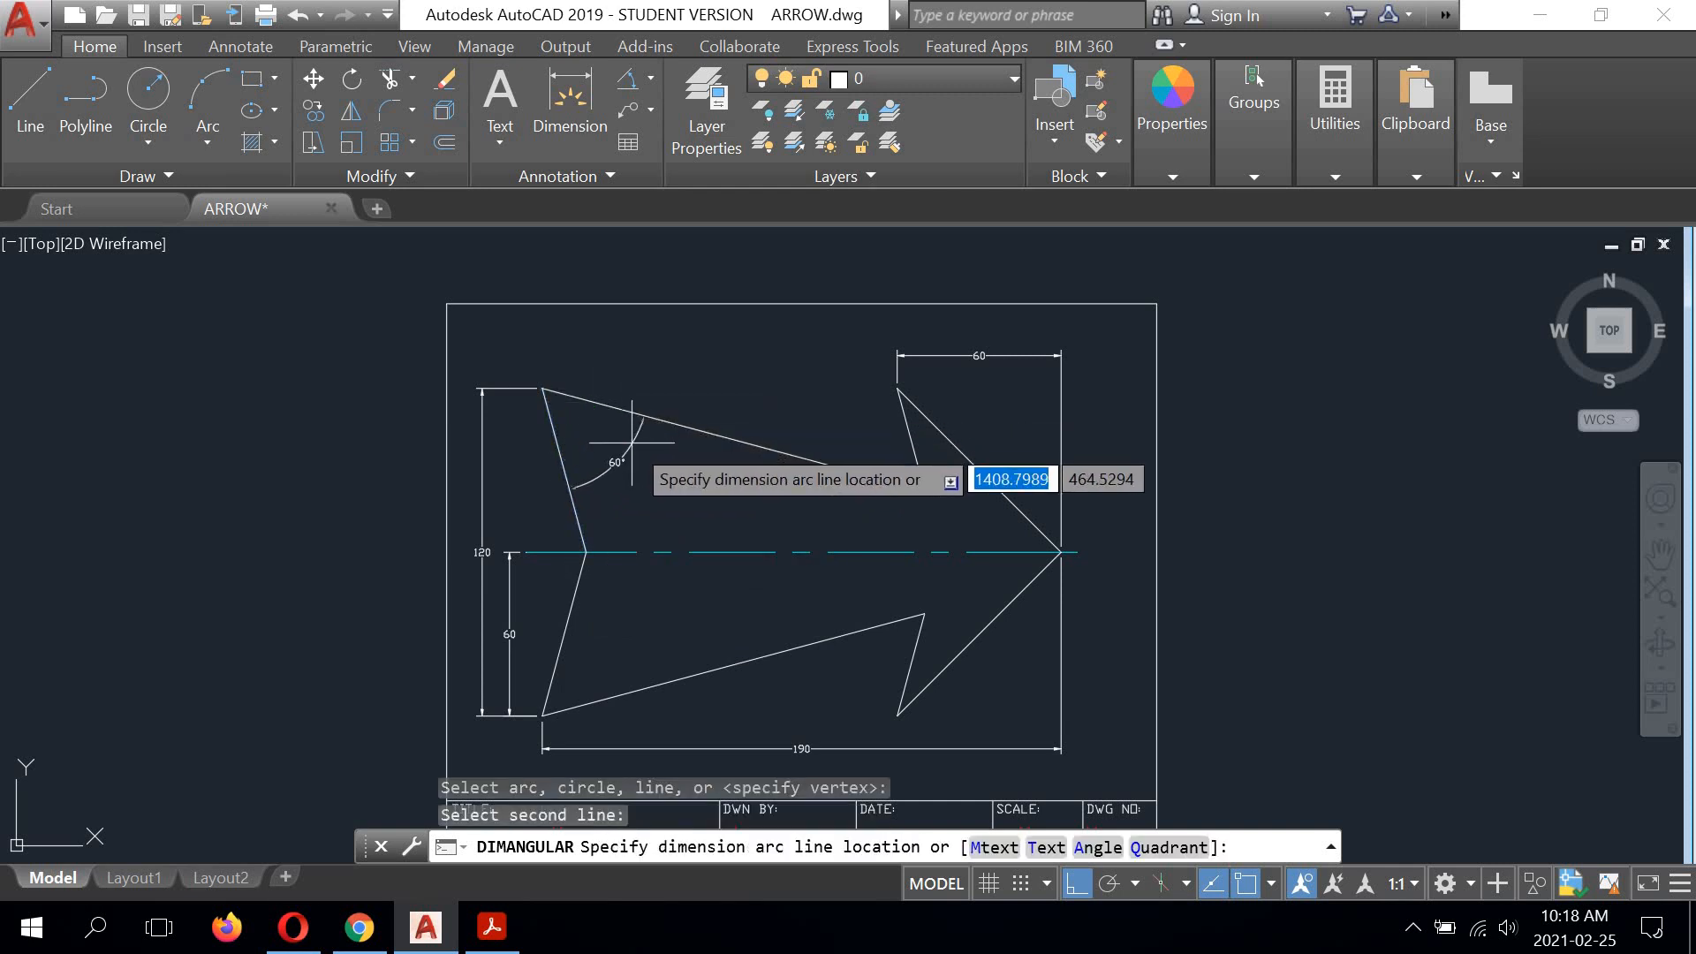
scroll(611, 432, up, 4)
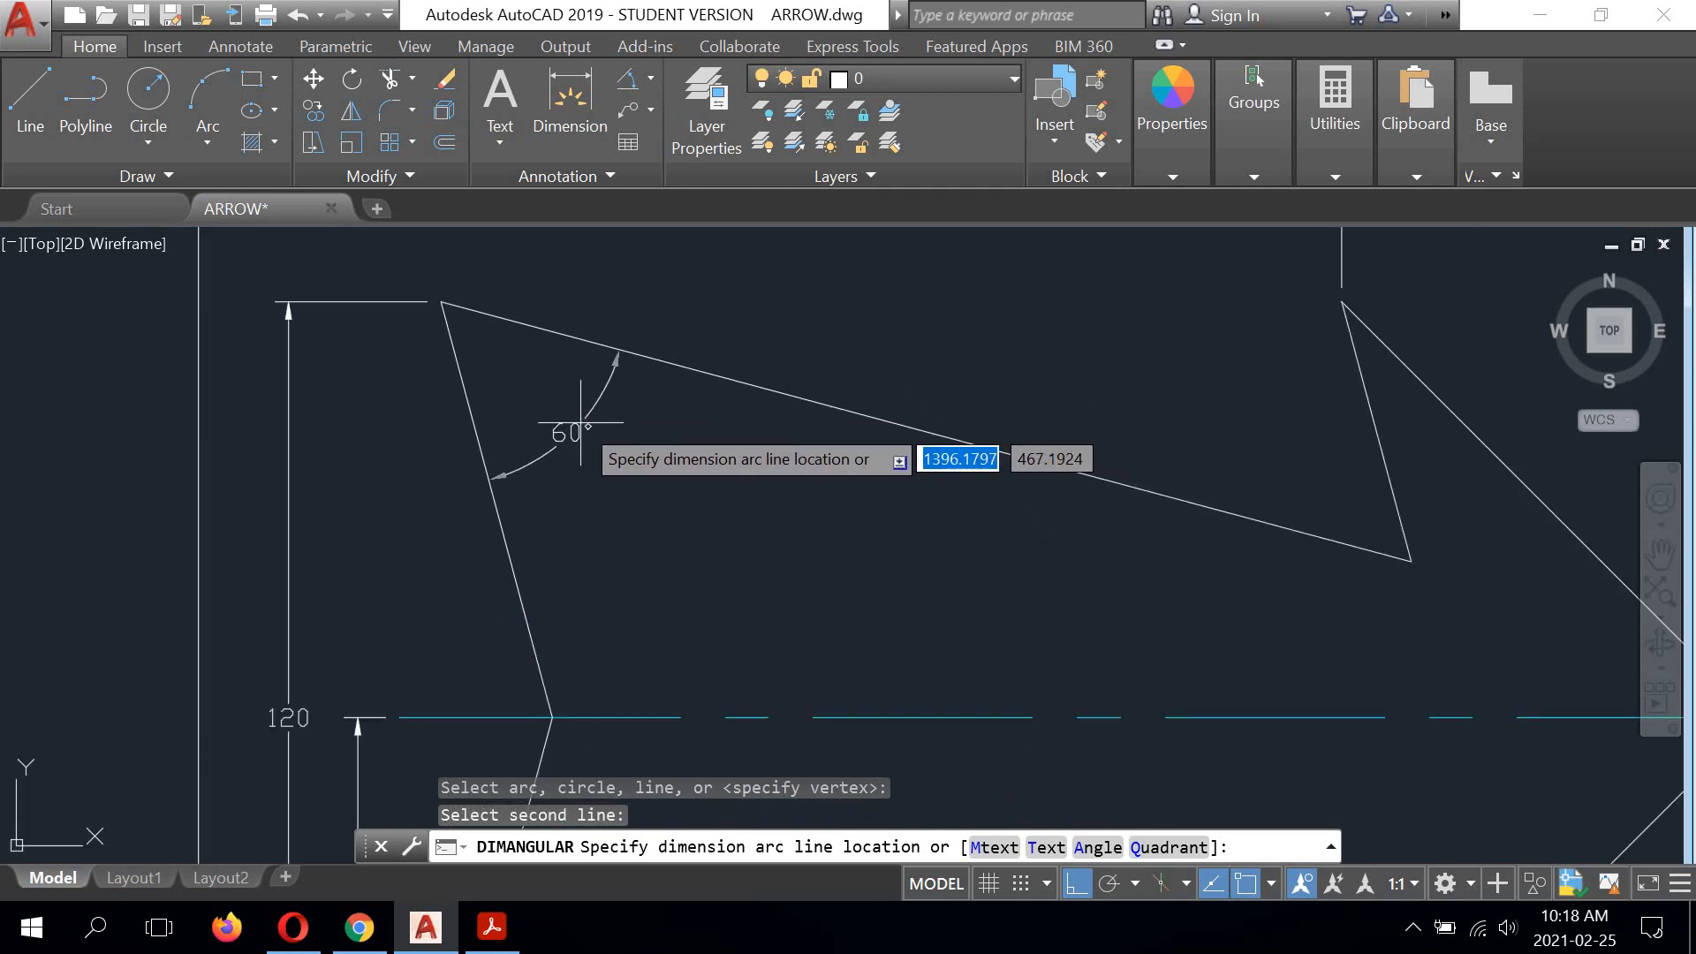
scroll(580, 424, down, 2)
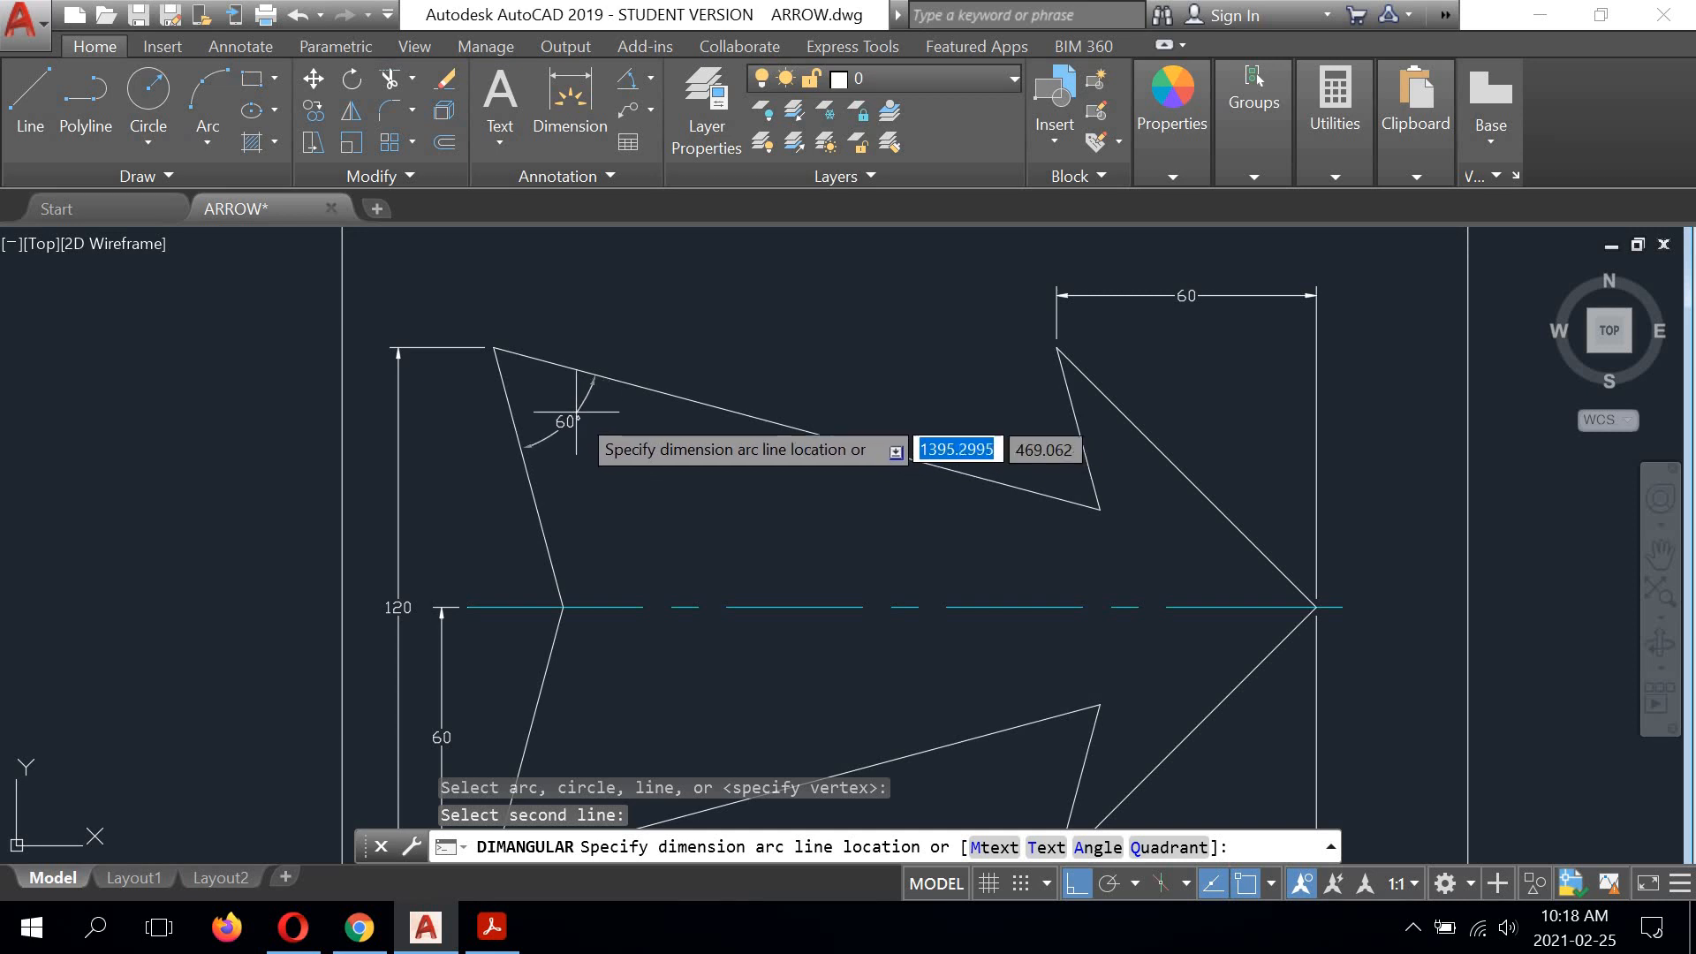
right_click(597, 409)
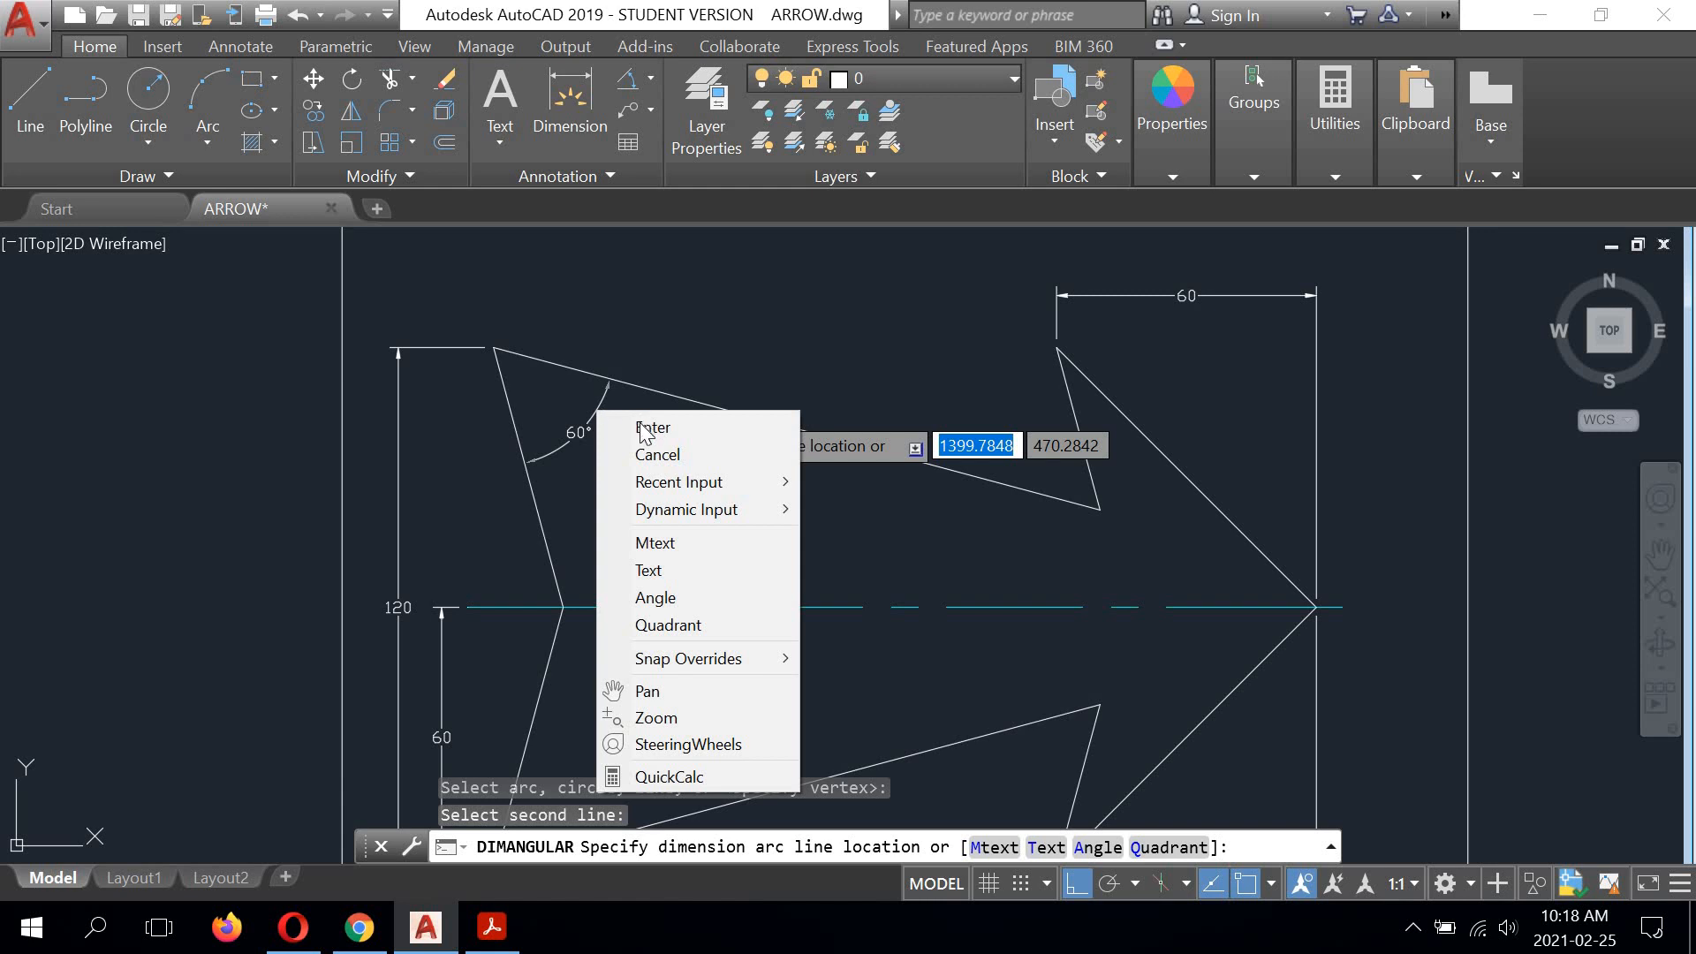
click(658, 454)
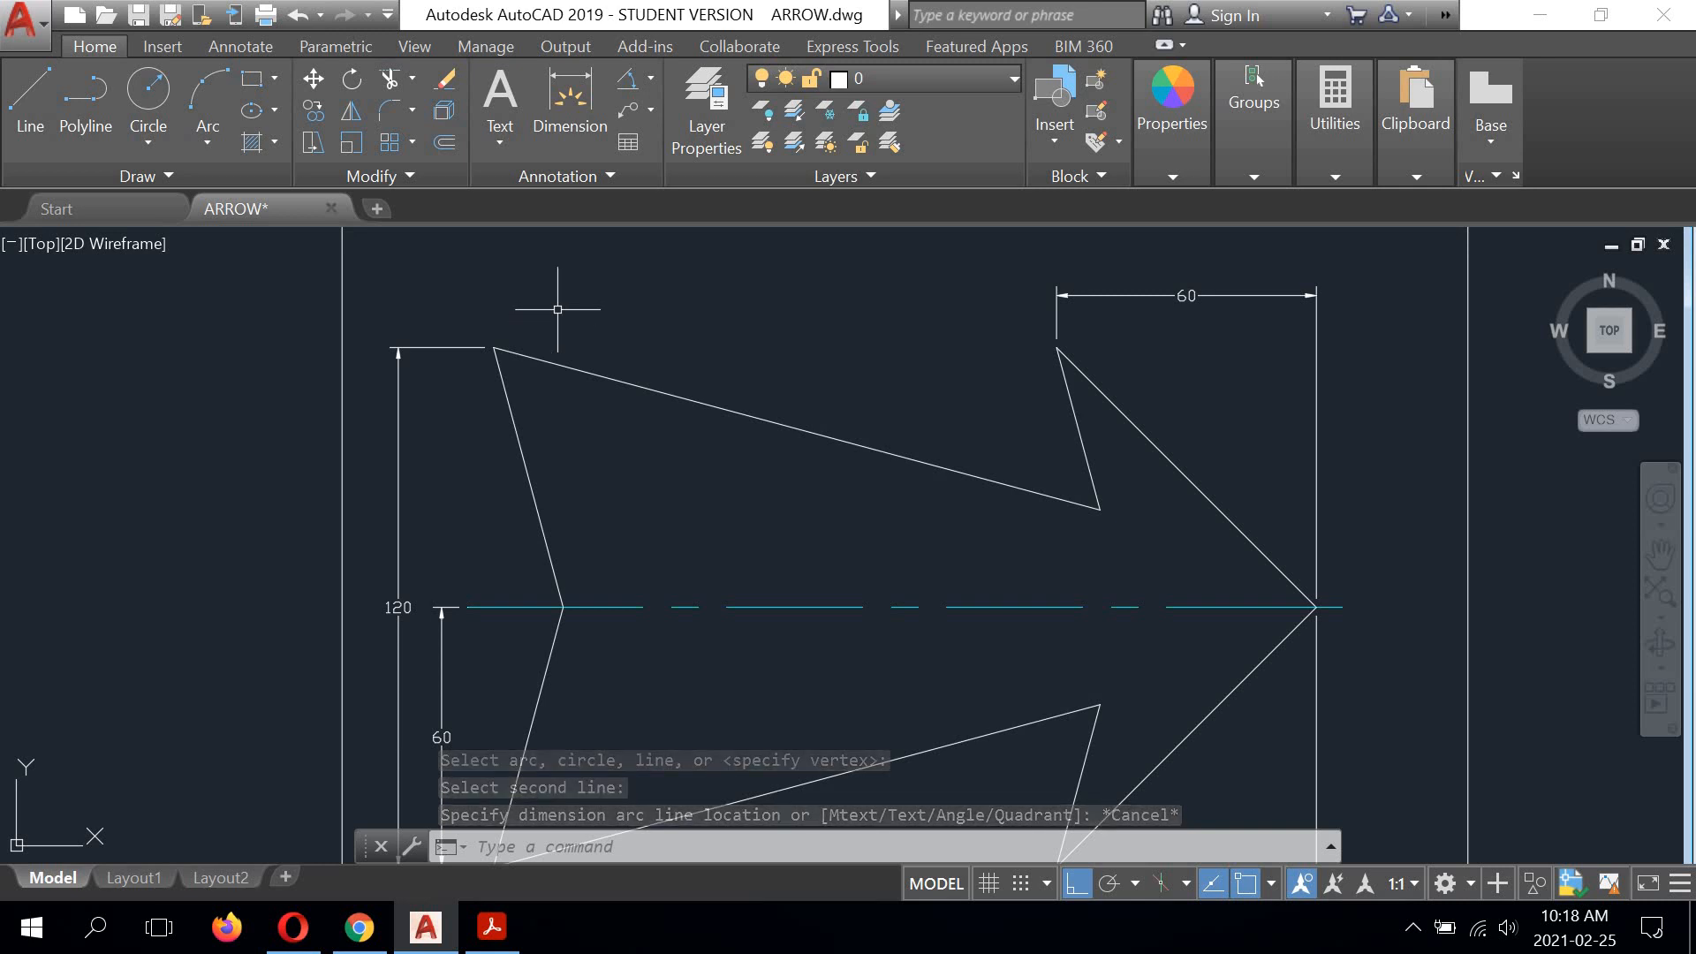
Step: Draw a horizontal reference line about 87 units long from the arrow's upper tail corner toward the arrowhead
click(23, 94)
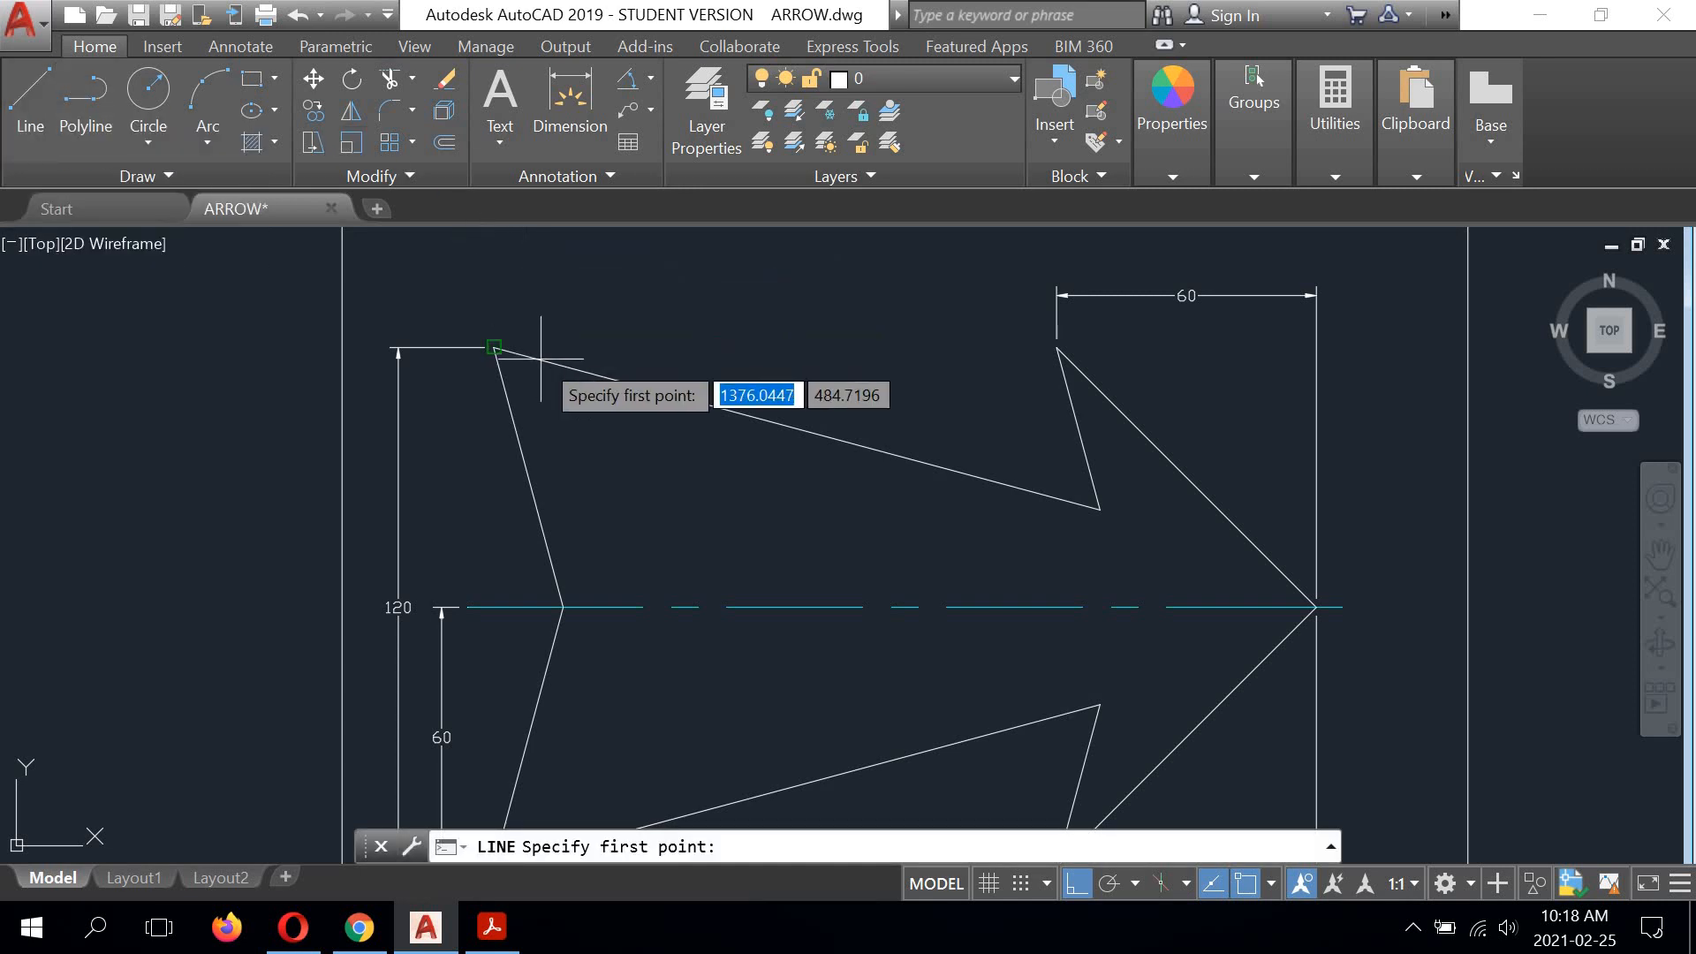
click(494, 347)
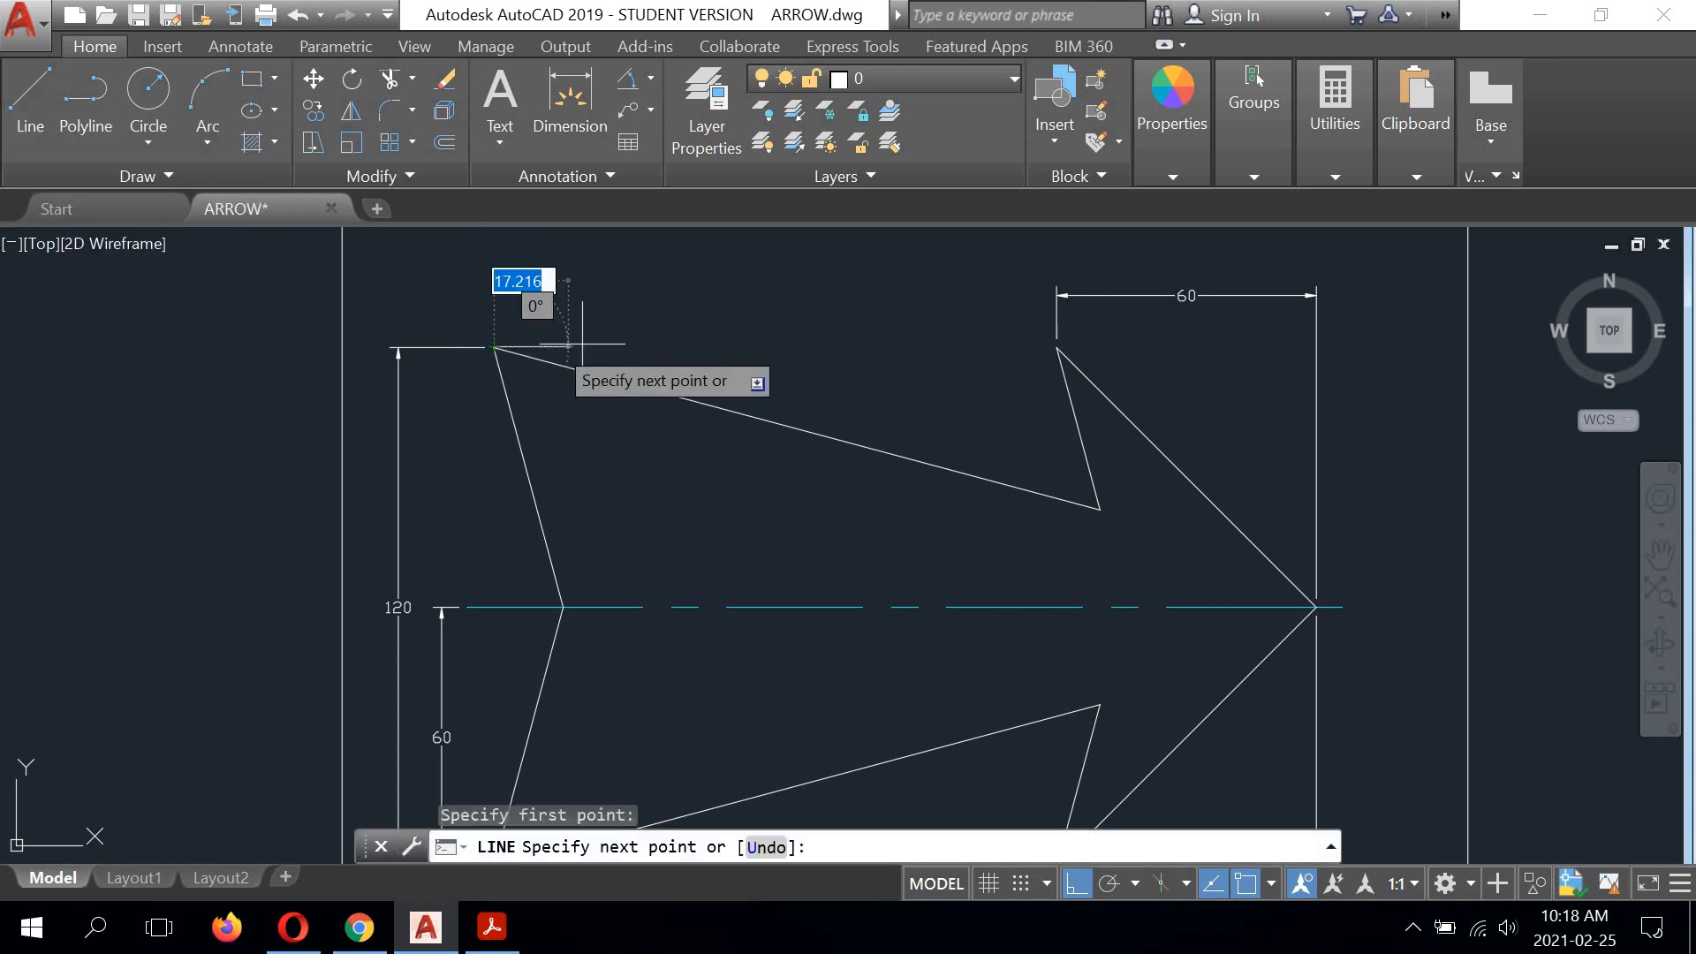
click(869, 347)
right_click(957, 285)
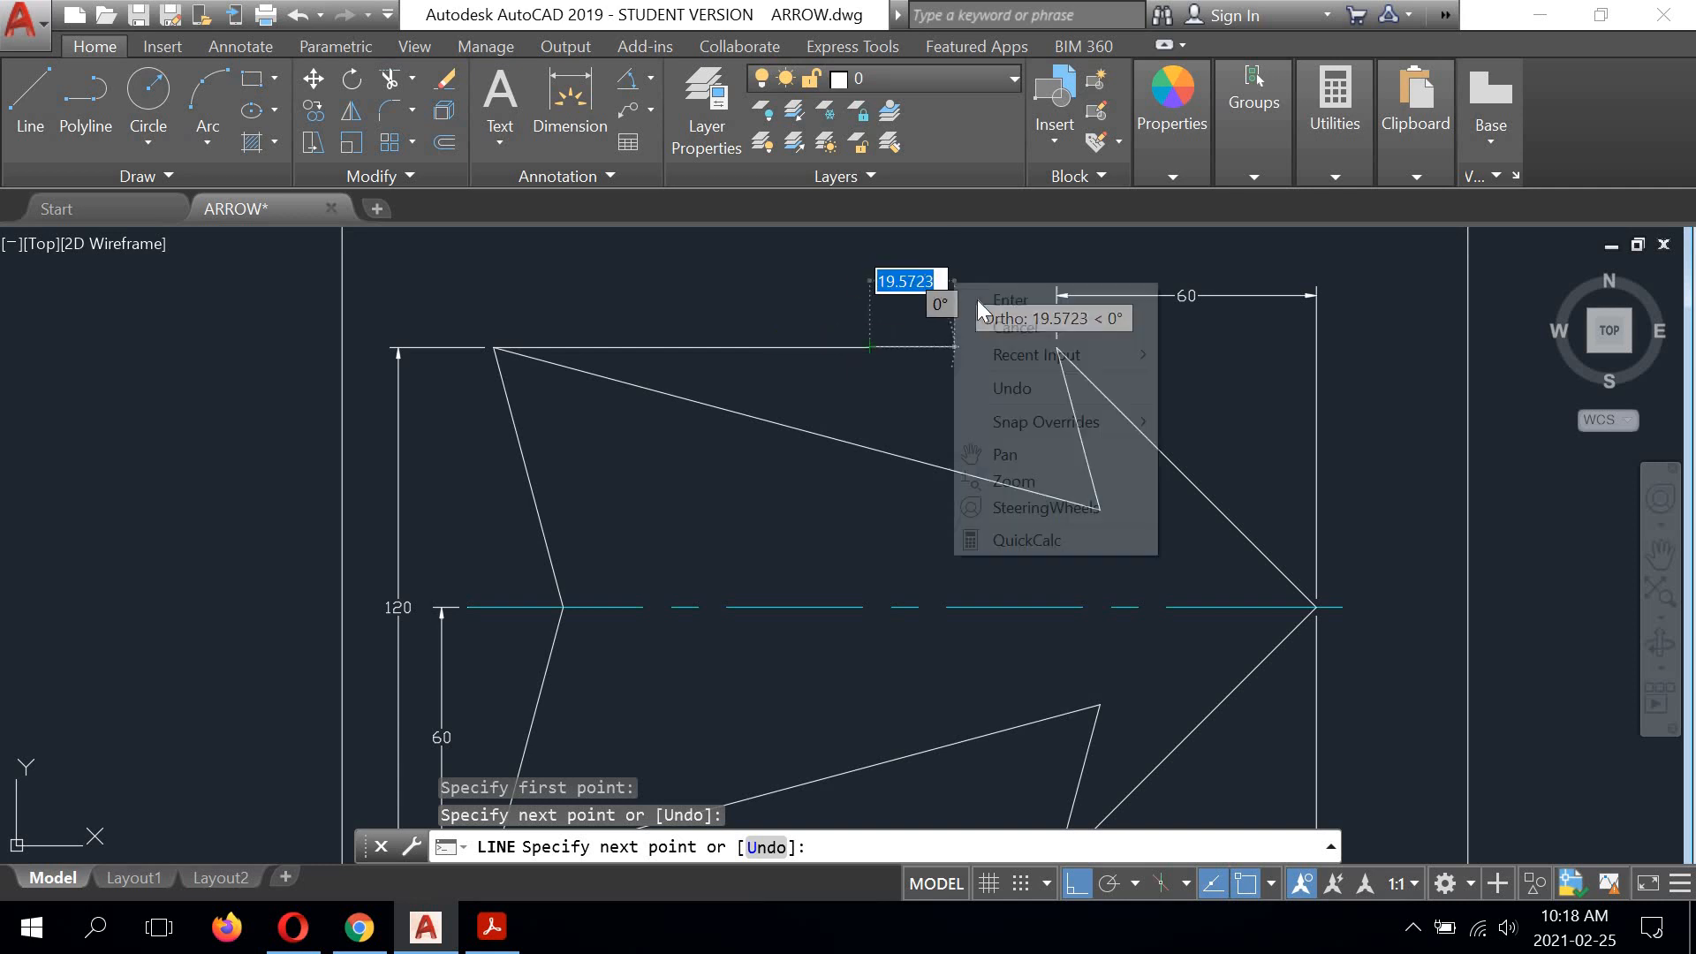
click(973, 298)
Step: Draw a vertical reference line about 55 units long straight up from the arrow's lower tail corner
scroll(756, 295, down, 2)
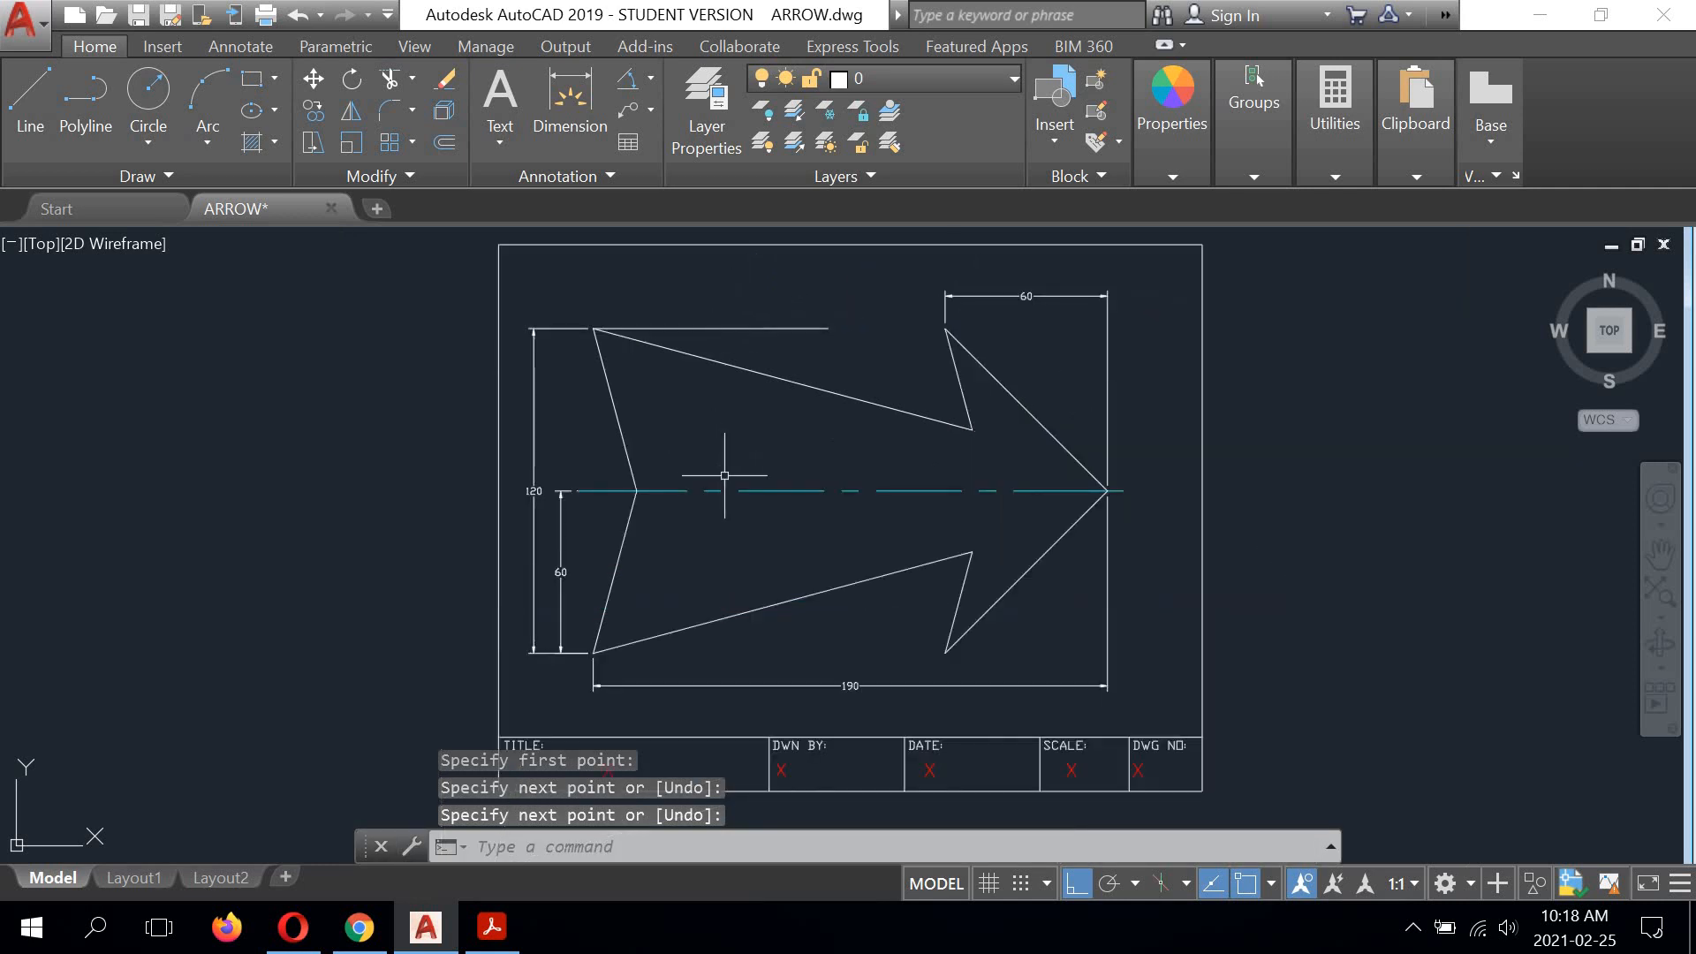
middle_drag(724, 475, 718, 420)
scroll(638, 559, up, 2)
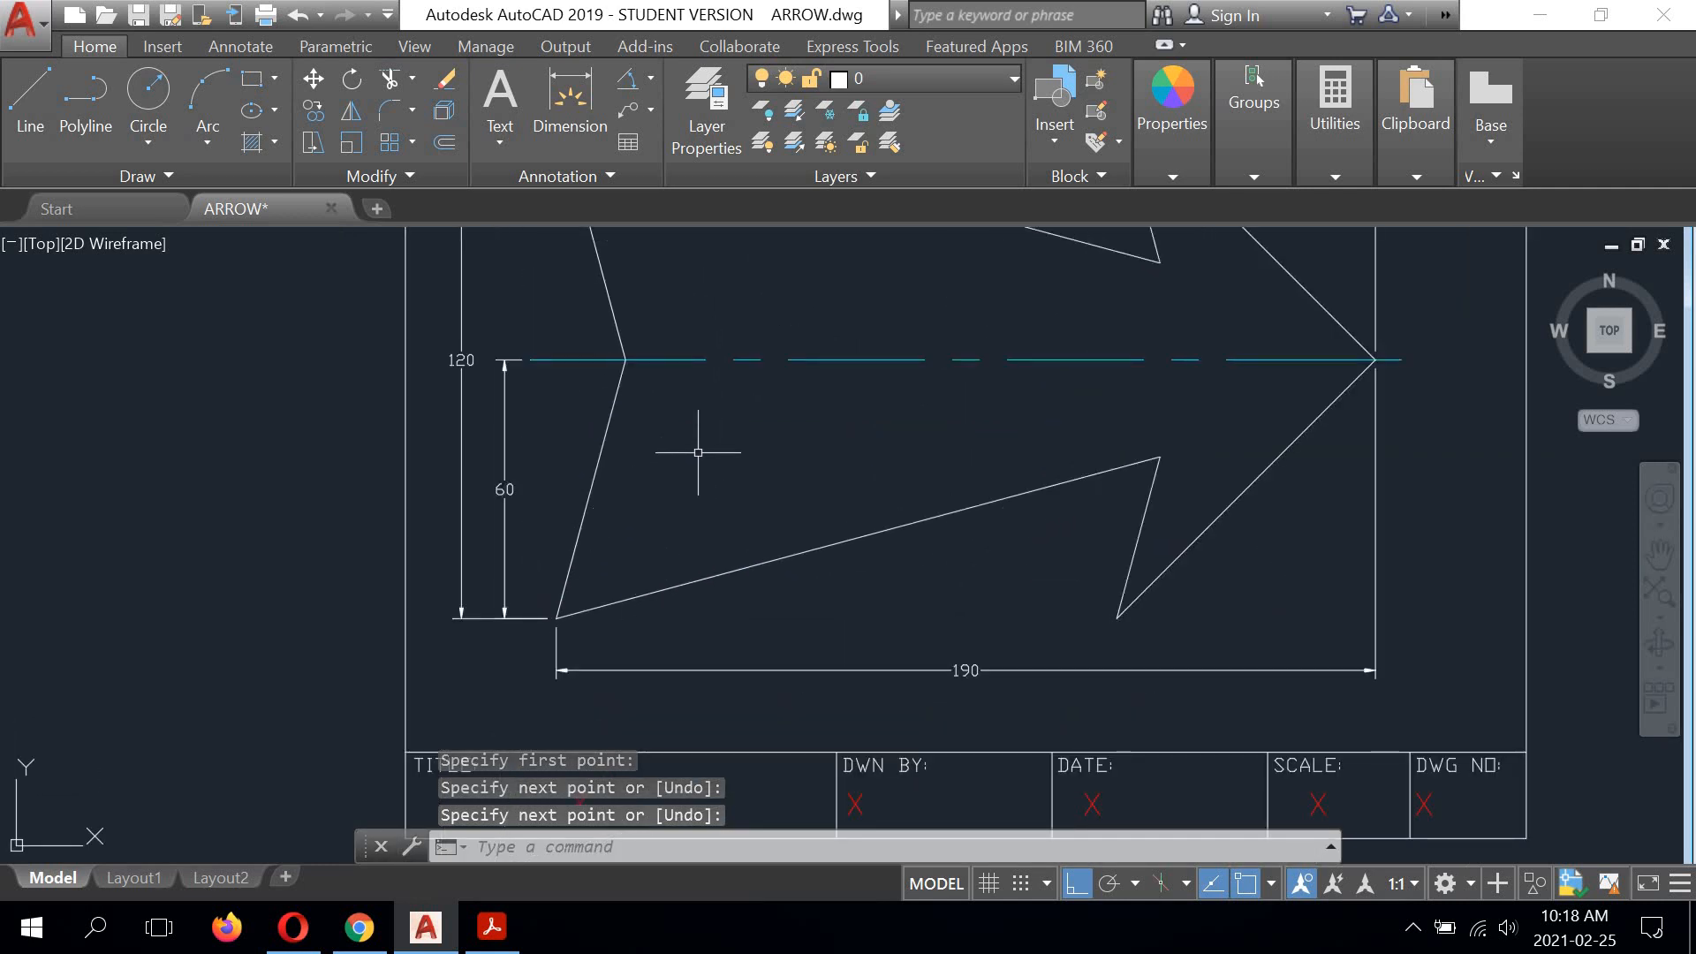
right_click(703, 417)
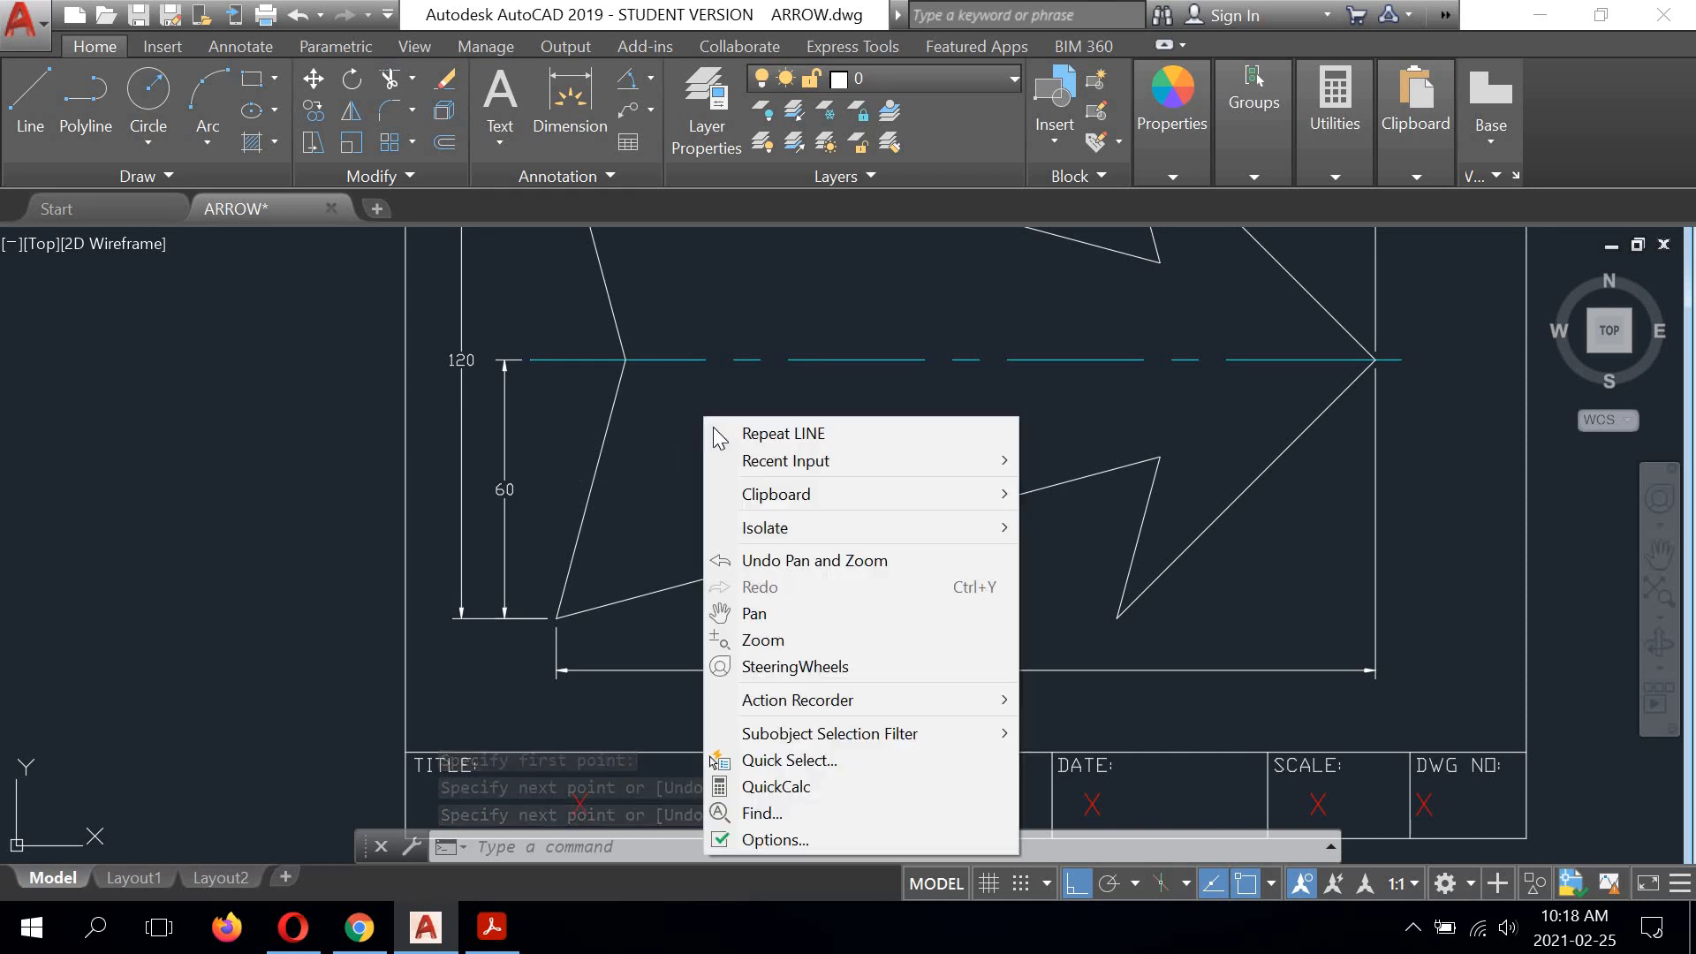
click(726, 432)
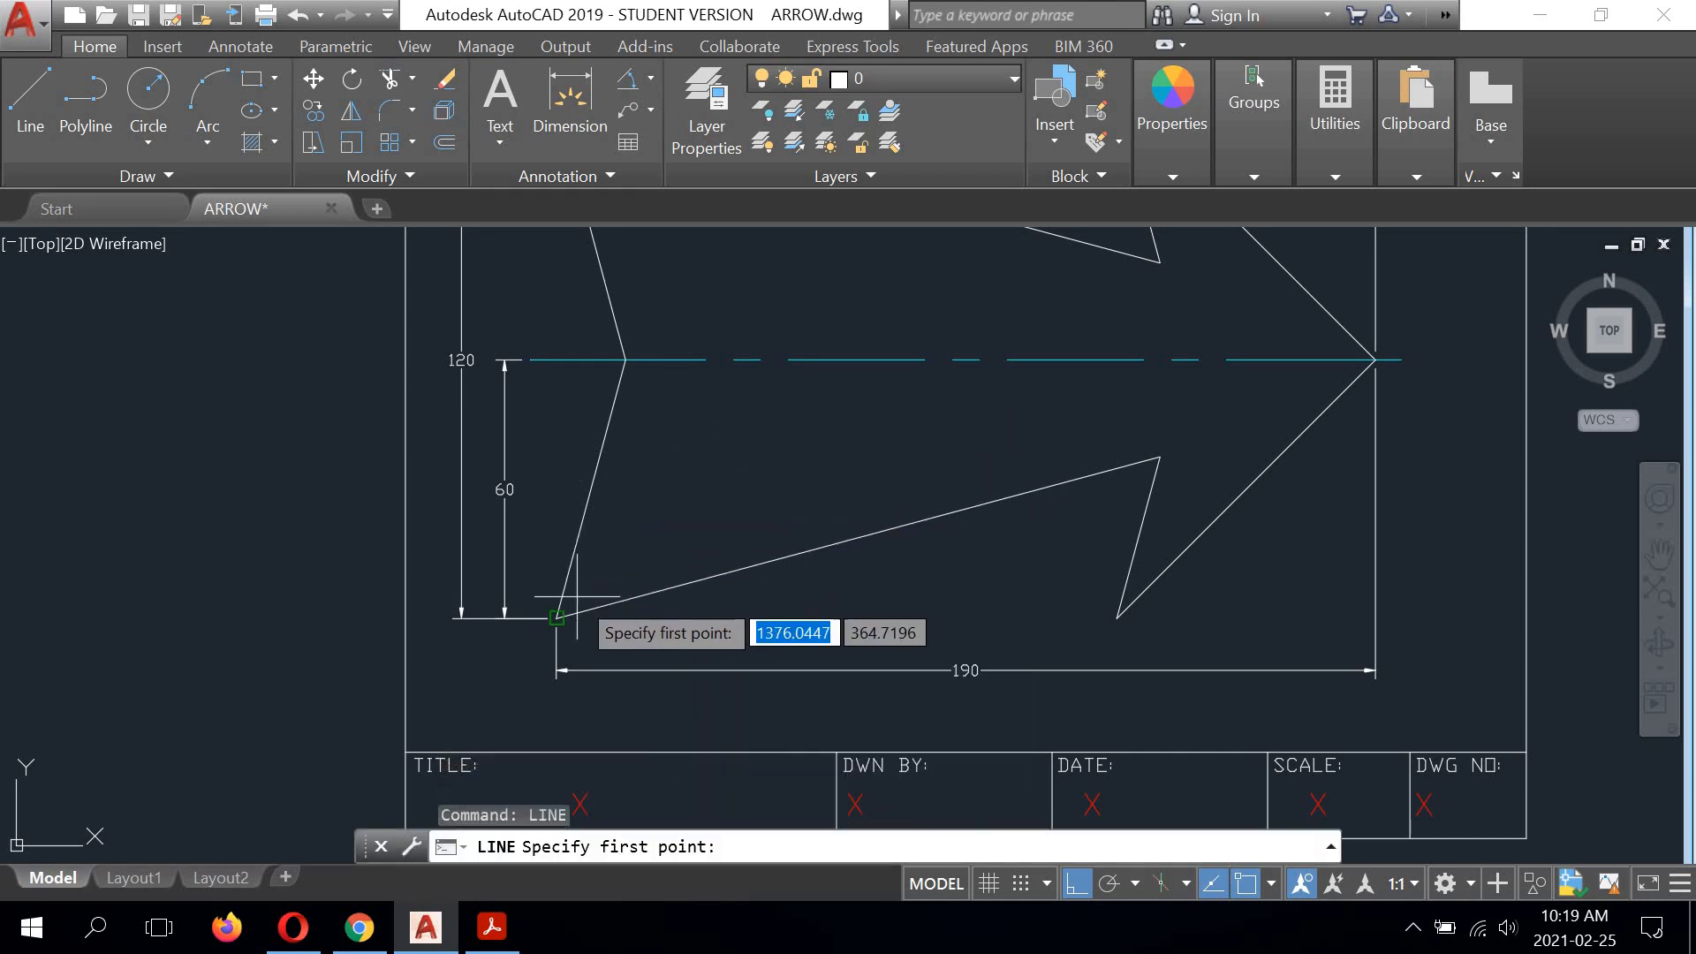
click(557, 615)
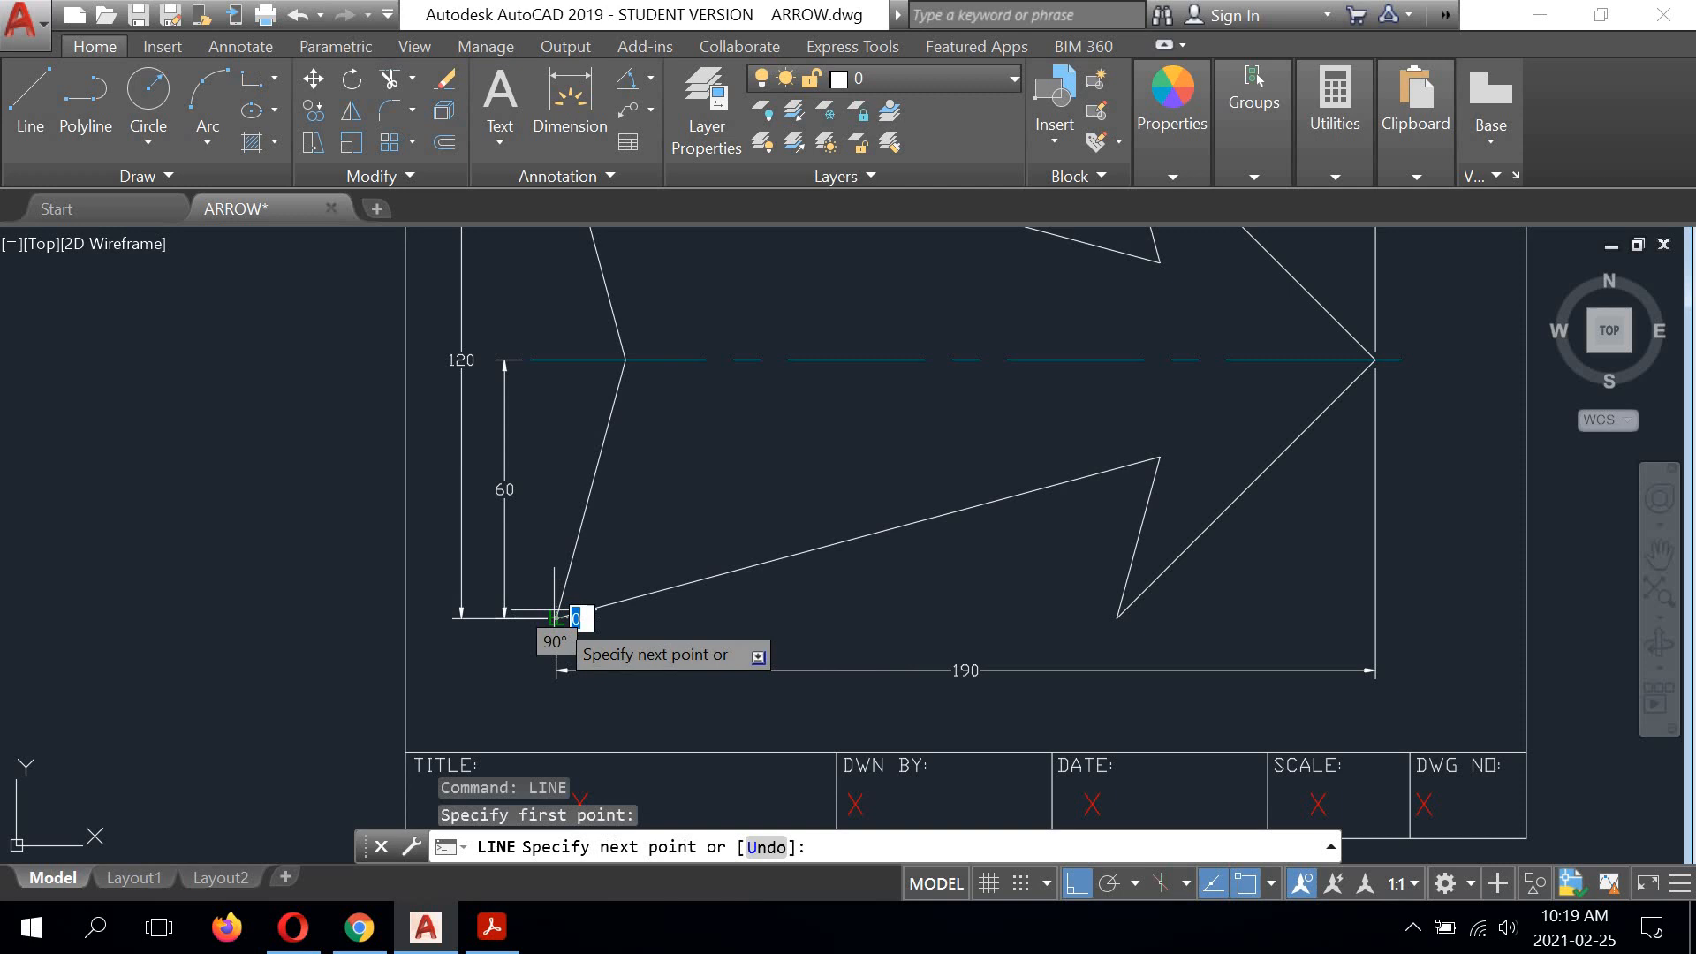
click(556, 383)
right_click(682, 382)
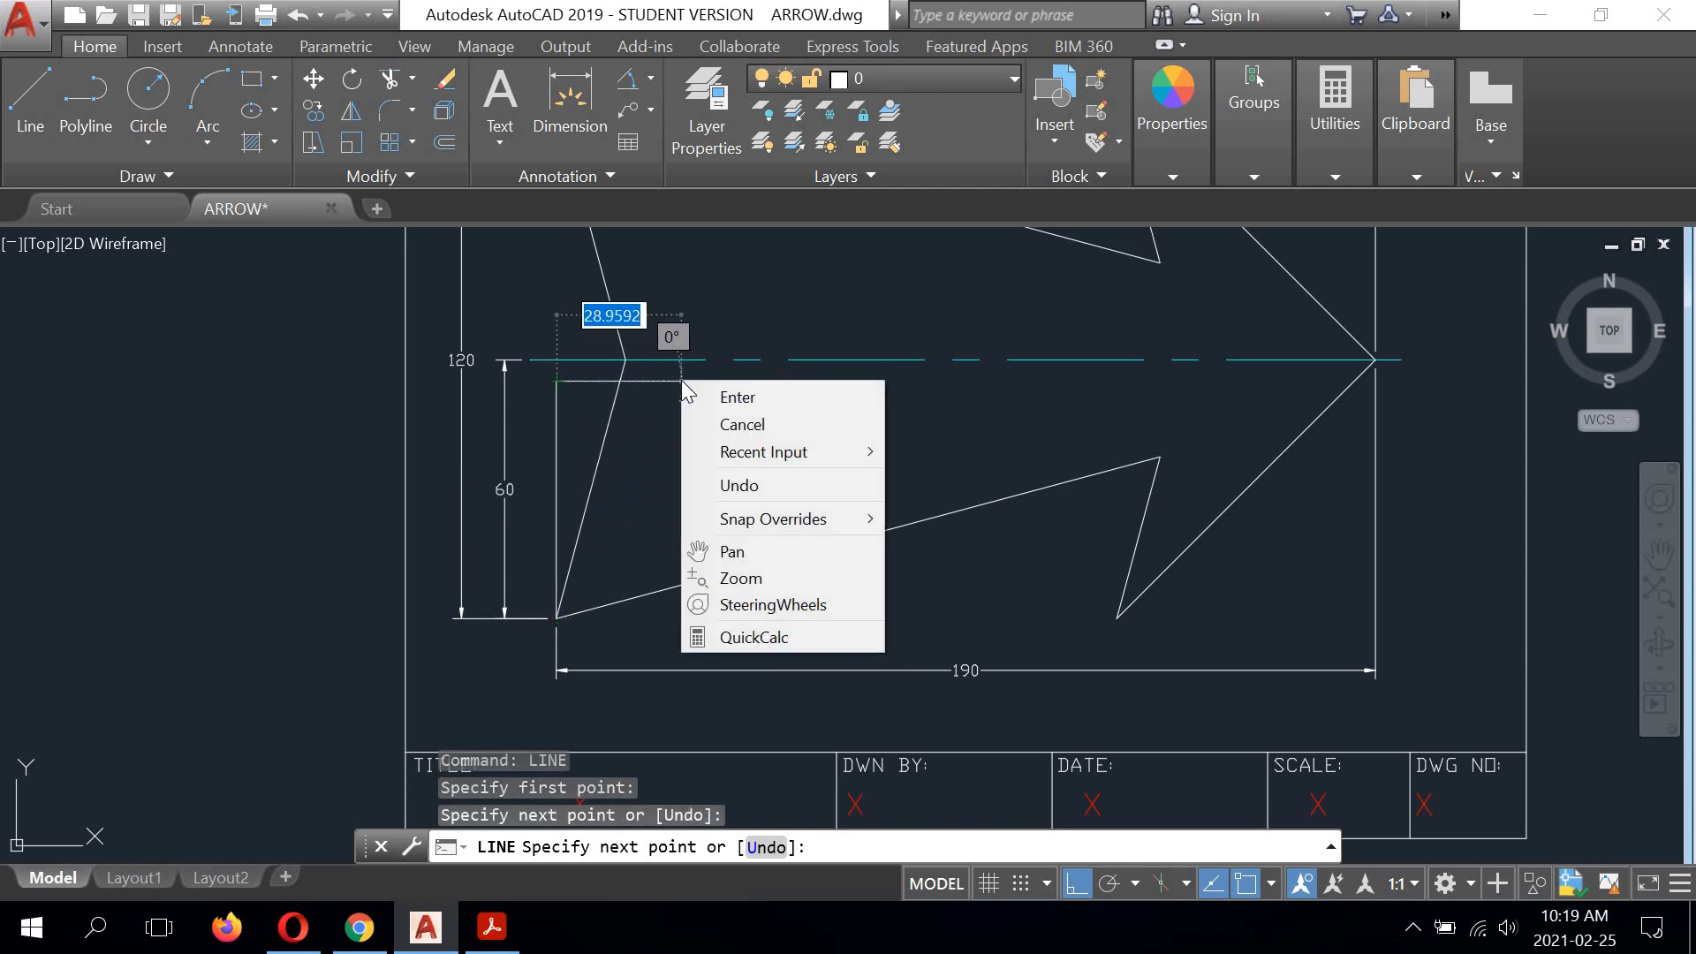
click(711, 397)
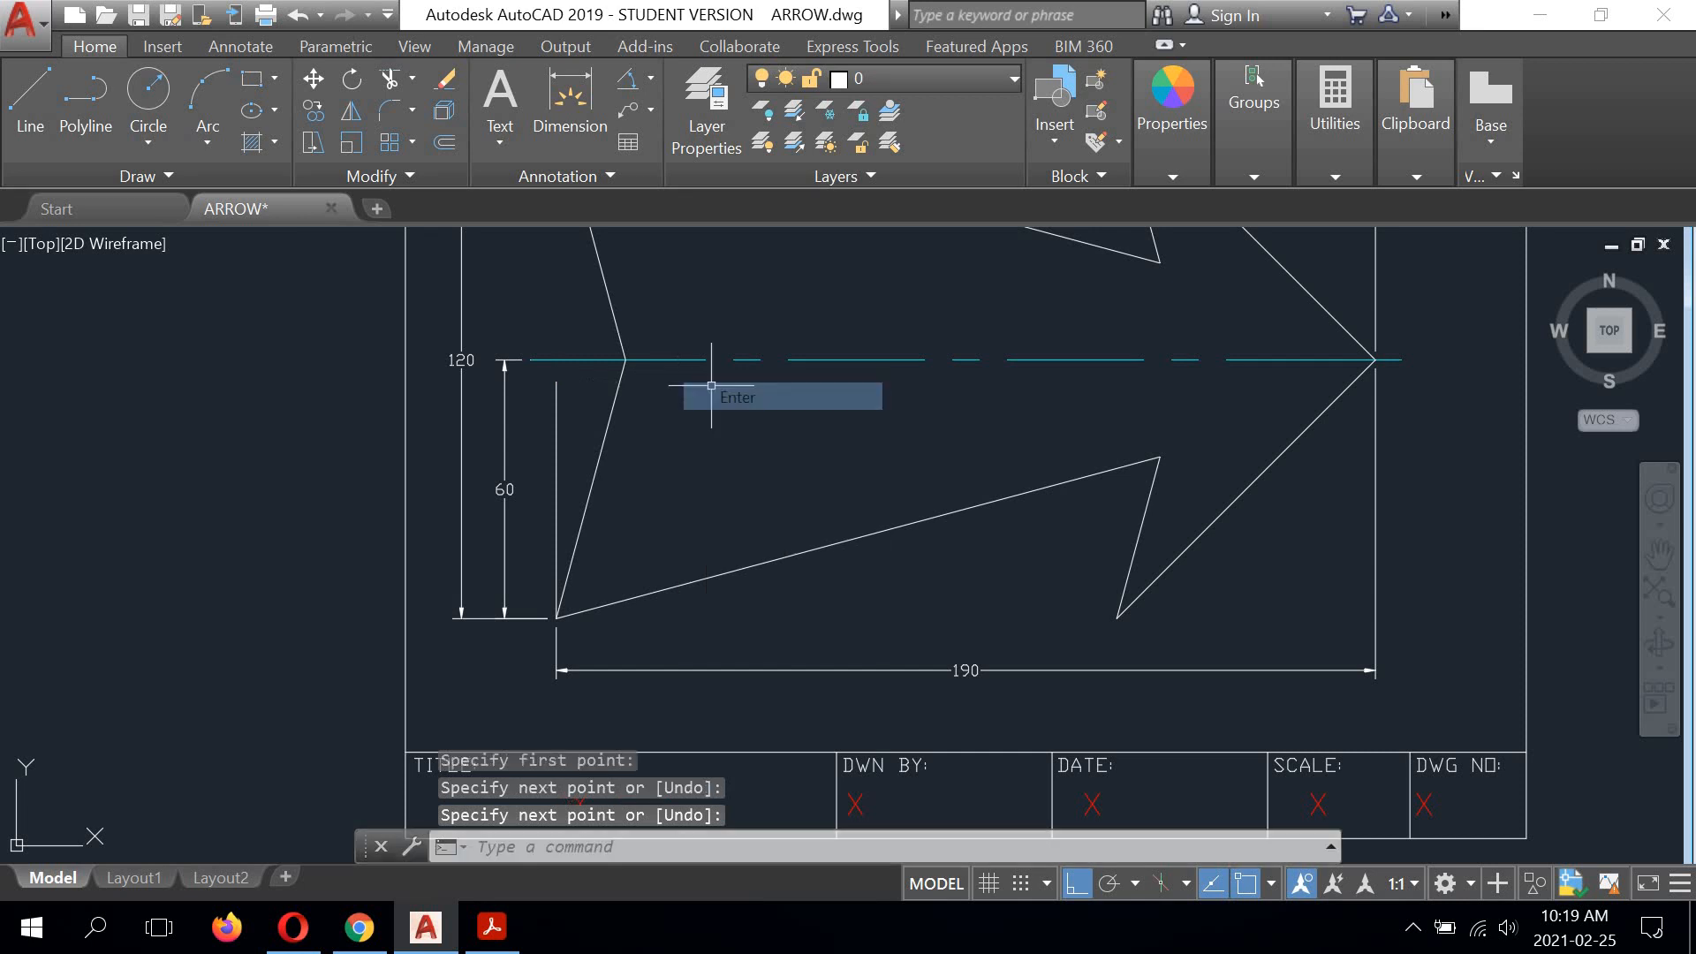
Step: Draw a horizontal reference line from the lower tail corner toward the arrowhead, ending short of the lower barb corner
right_click(713, 415)
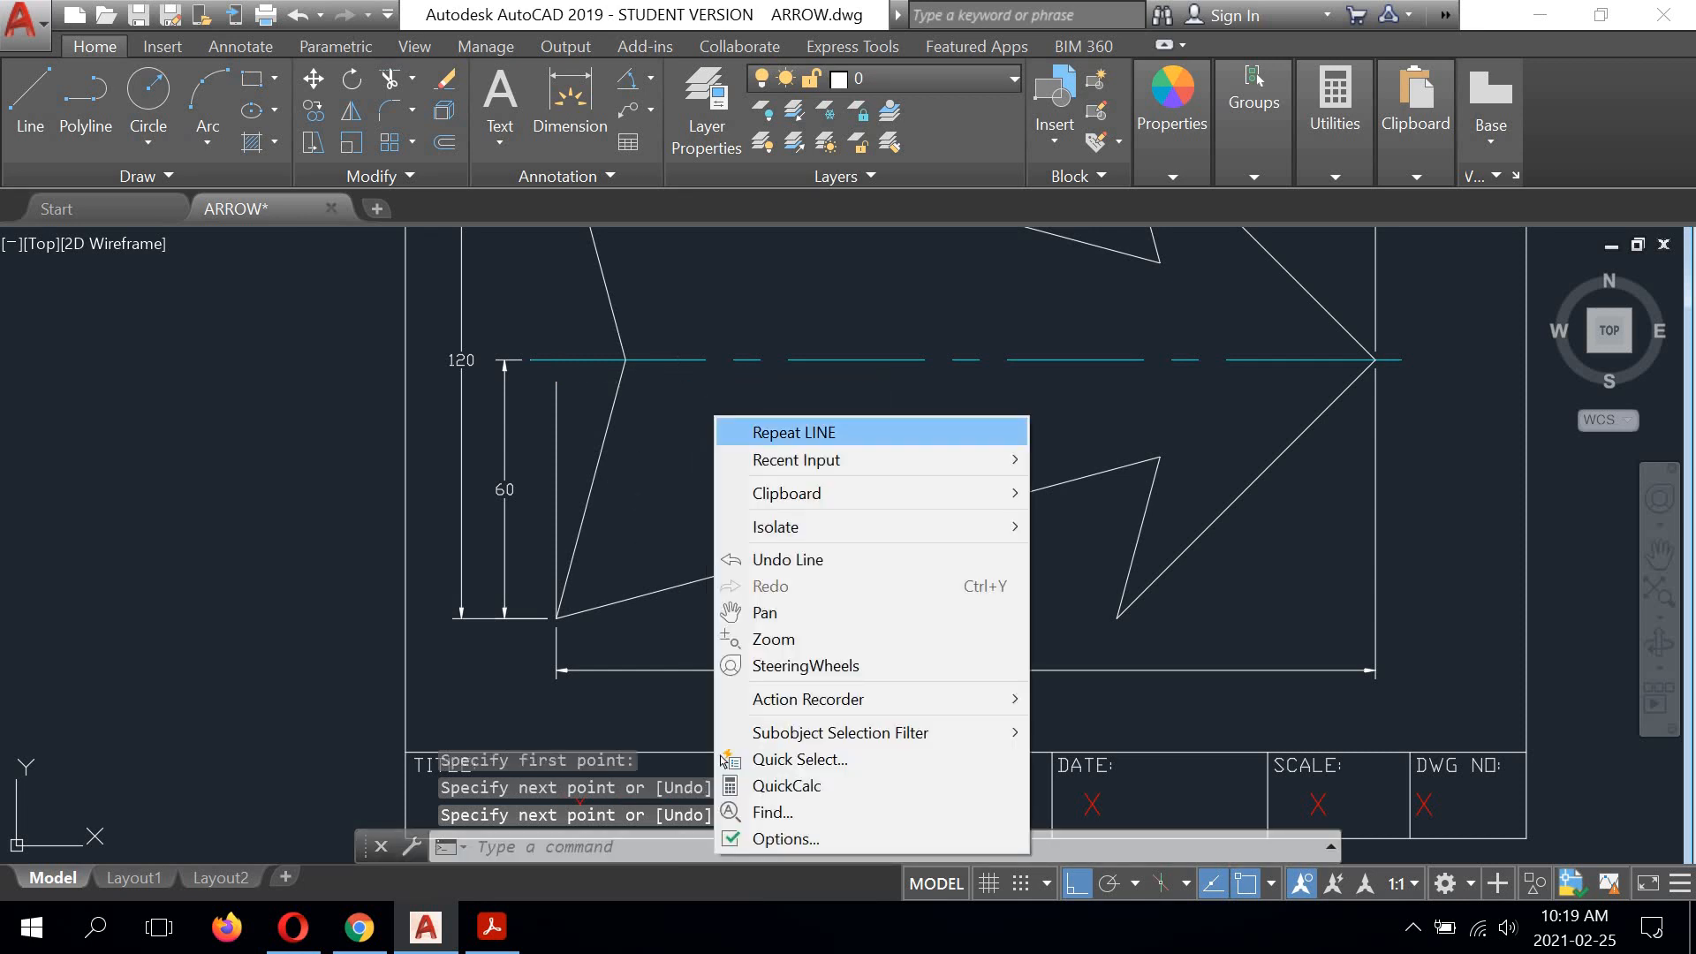
click(768, 439)
click(556, 617)
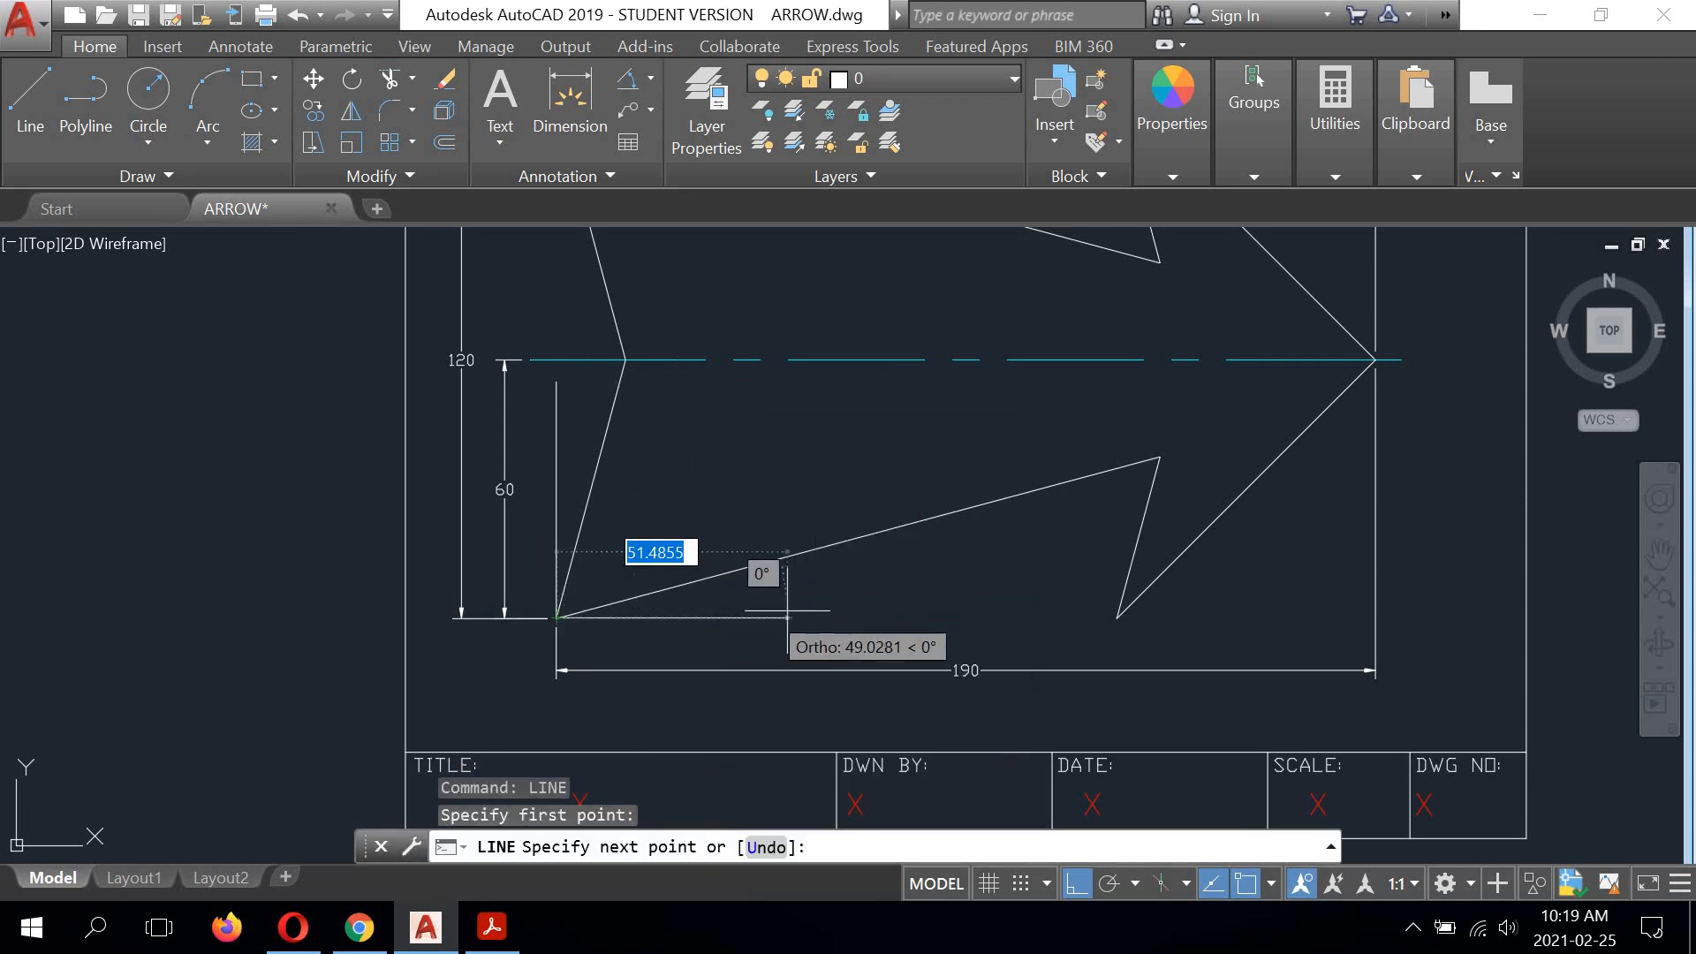
right_click(1009, 439)
click(1021, 455)
Step: Draw a horizontal reference line from the lower barb corner toward the tip side, ending short of the tip's extension line
scroll(963, 453, up, 2)
mouse_move(962, 453)
middle_down()
mouse_move(765, 530)
mouse_move(622, 497)
middle_up()
scroll(616, 495, down, 2)
mouse_move(768, 443)
middle_down()
mouse_move(765, 458)
mouse_move(724, 403)
middle_up()
right_click(873, 543)
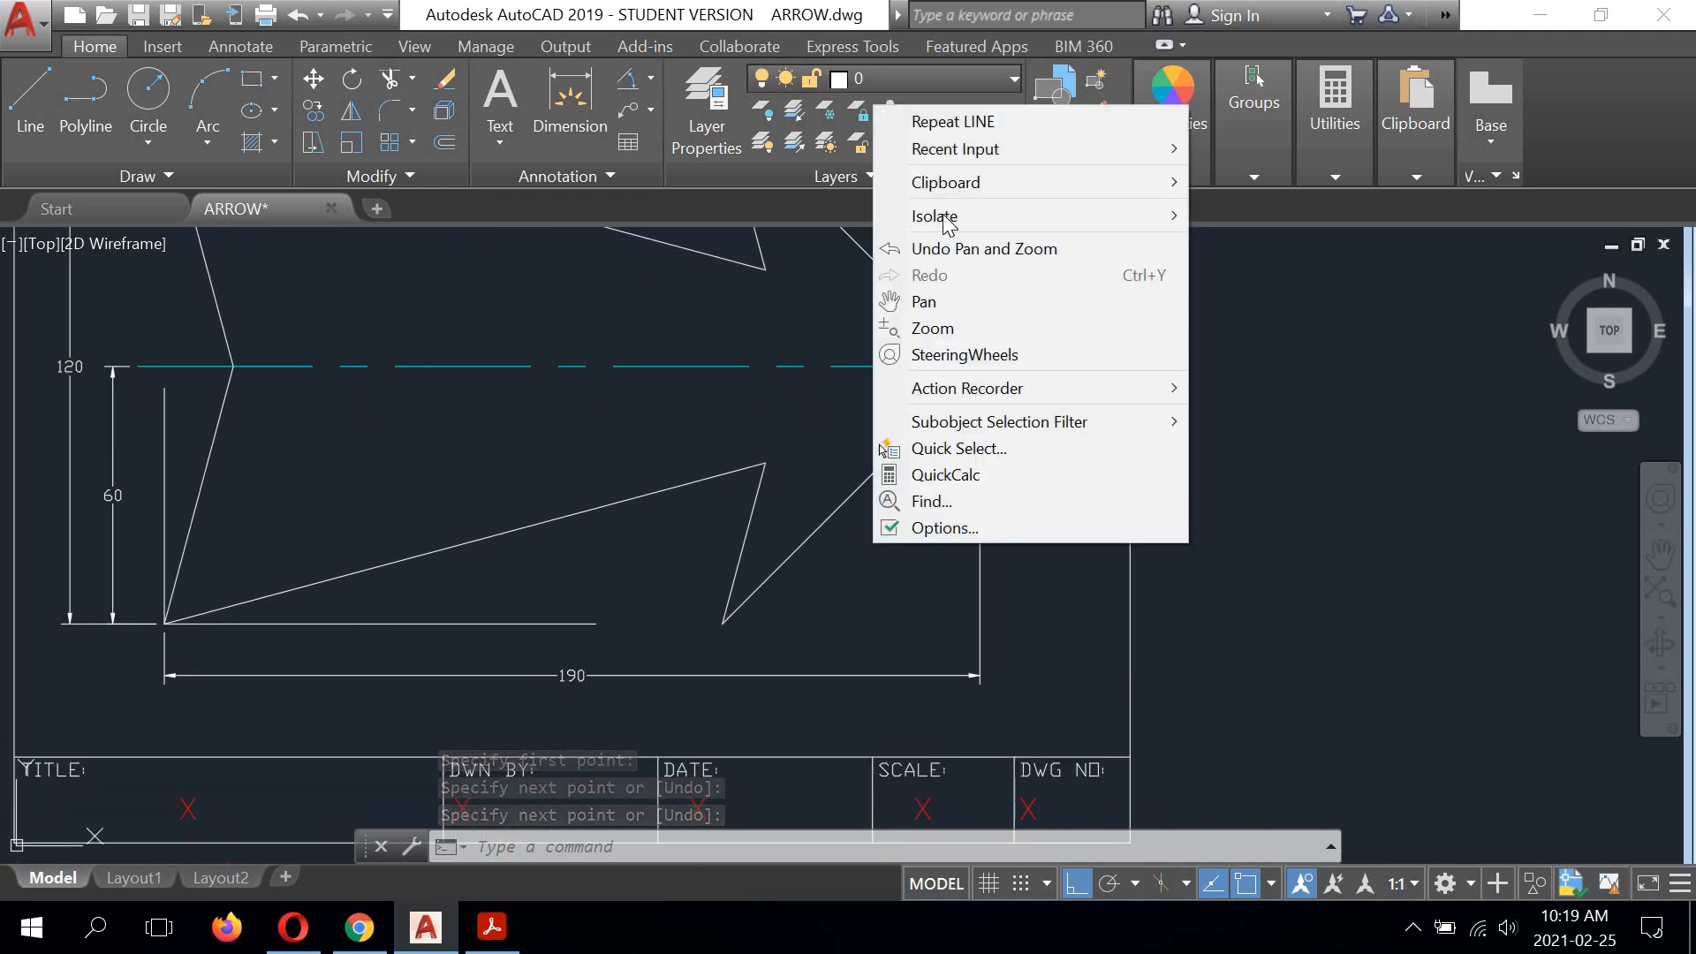
click(927, 117)
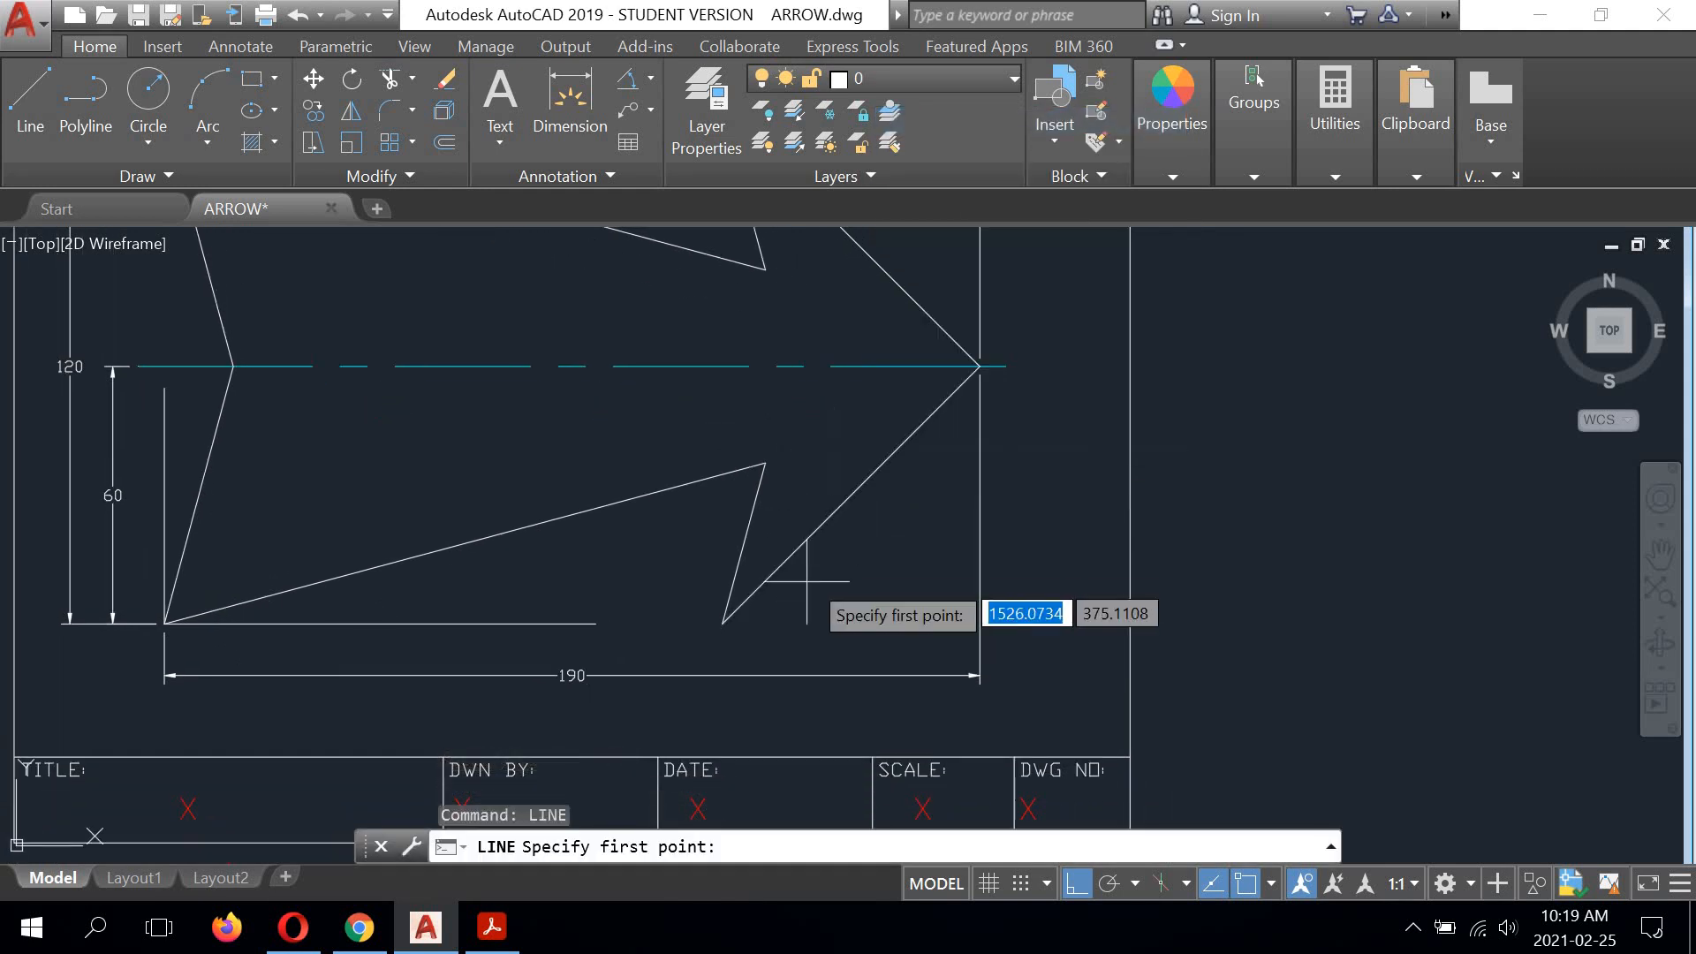
click(722, 623)
click(938, 605)
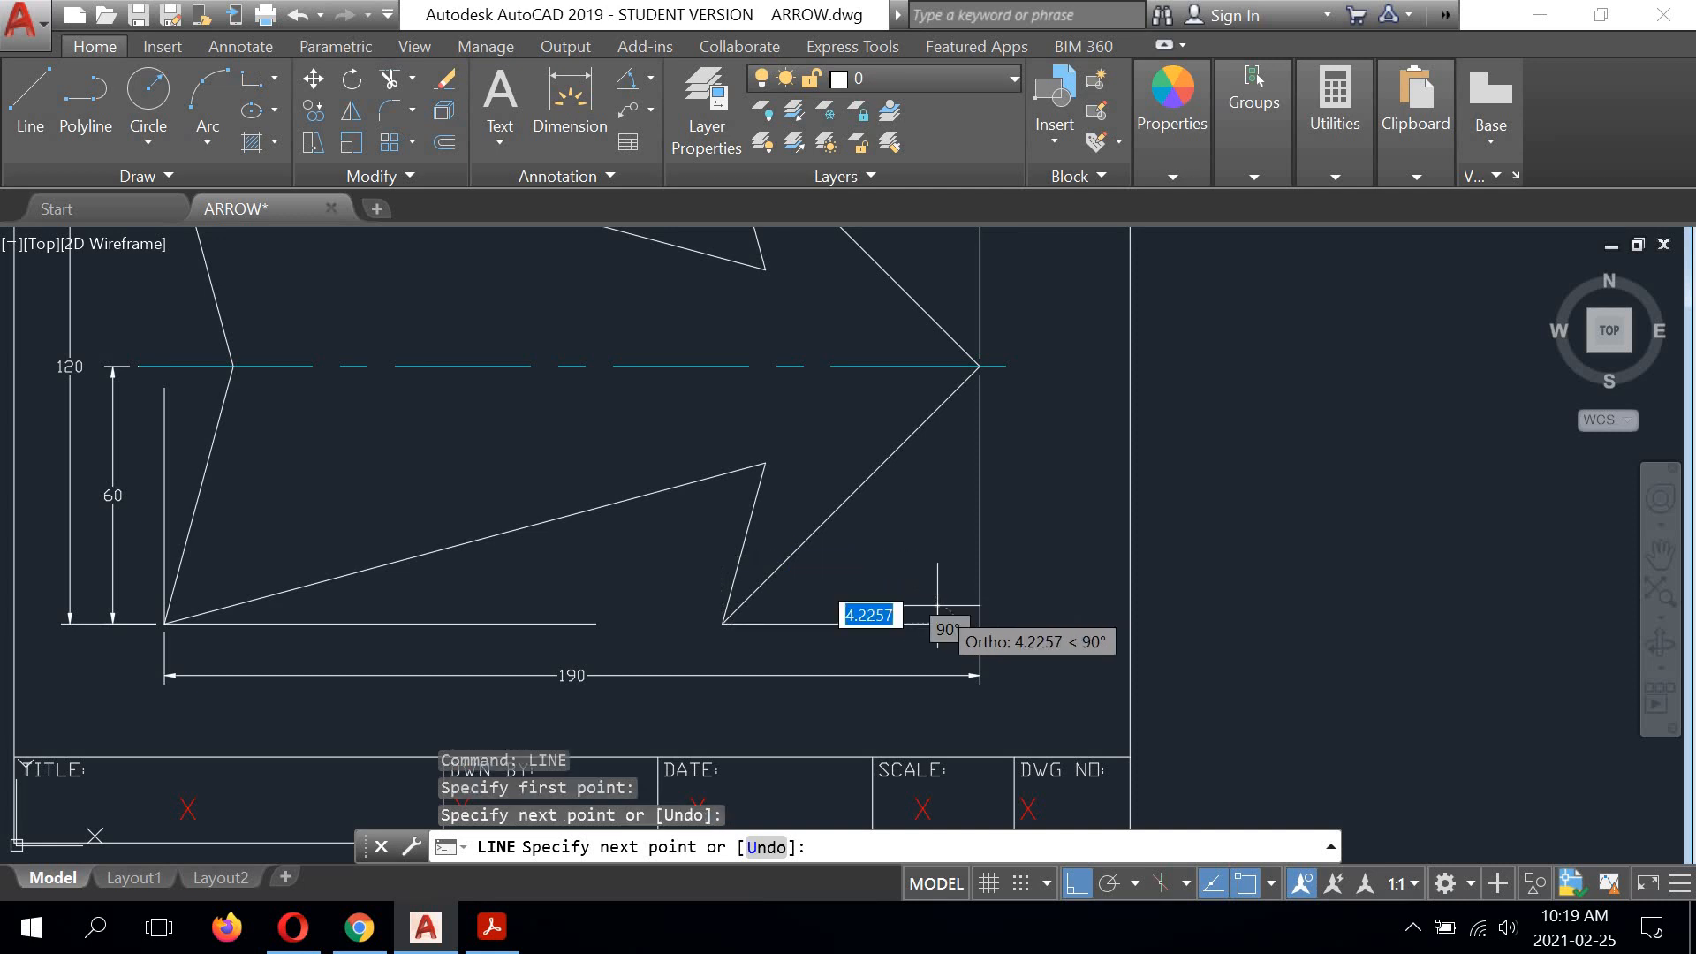
right_click(844, 418)
click(893, 428)
Step: Draw a vertical reference line about 31 units long straight down from the upper barb corner, ending just above the shaft edge
scroll(718, 554, down, 2)
scroll(713, 471, up, 3)
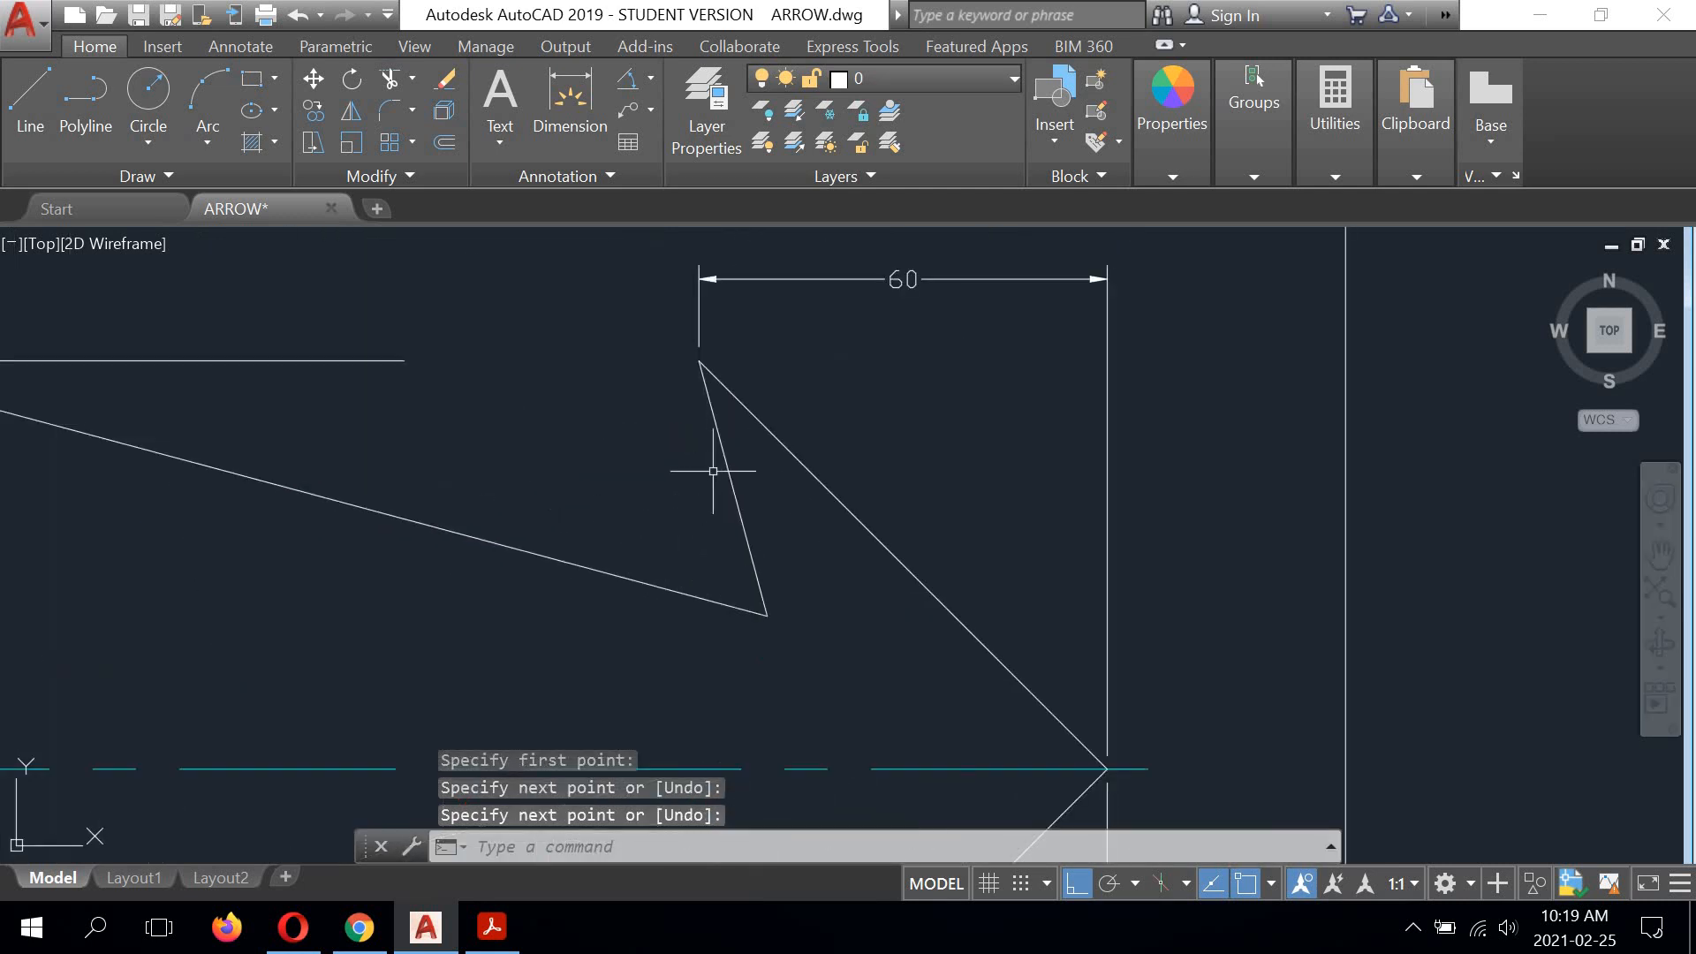
right_click(823, 339)
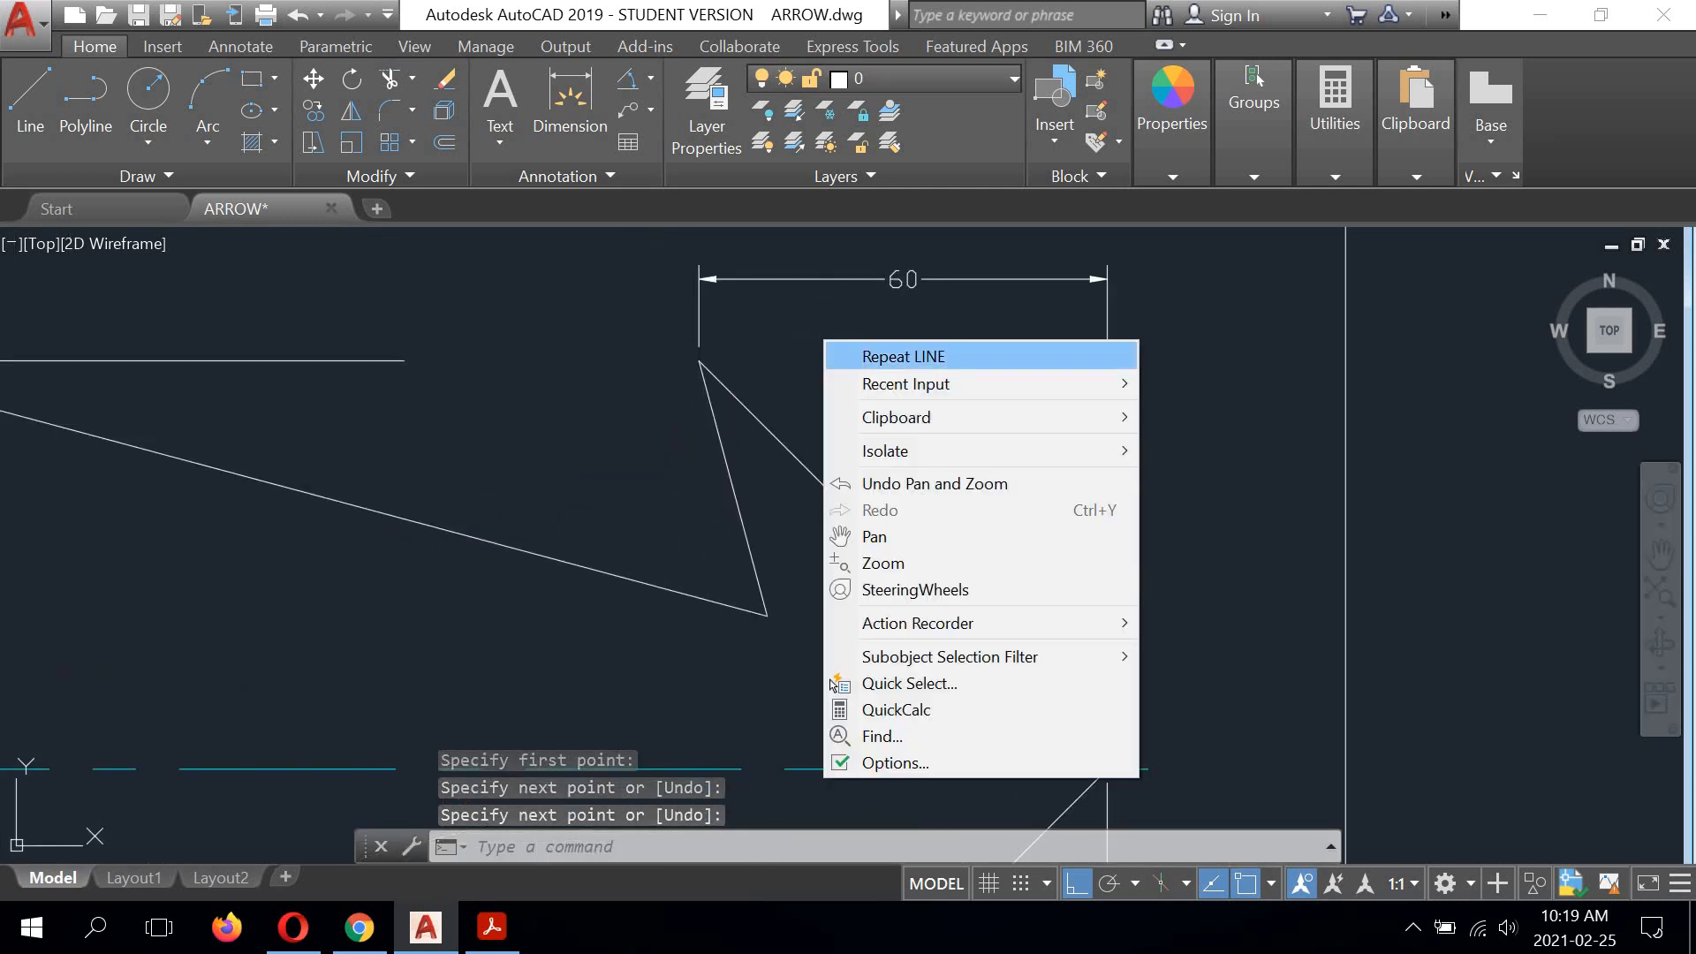
click(841, 352)
click(698, 360)
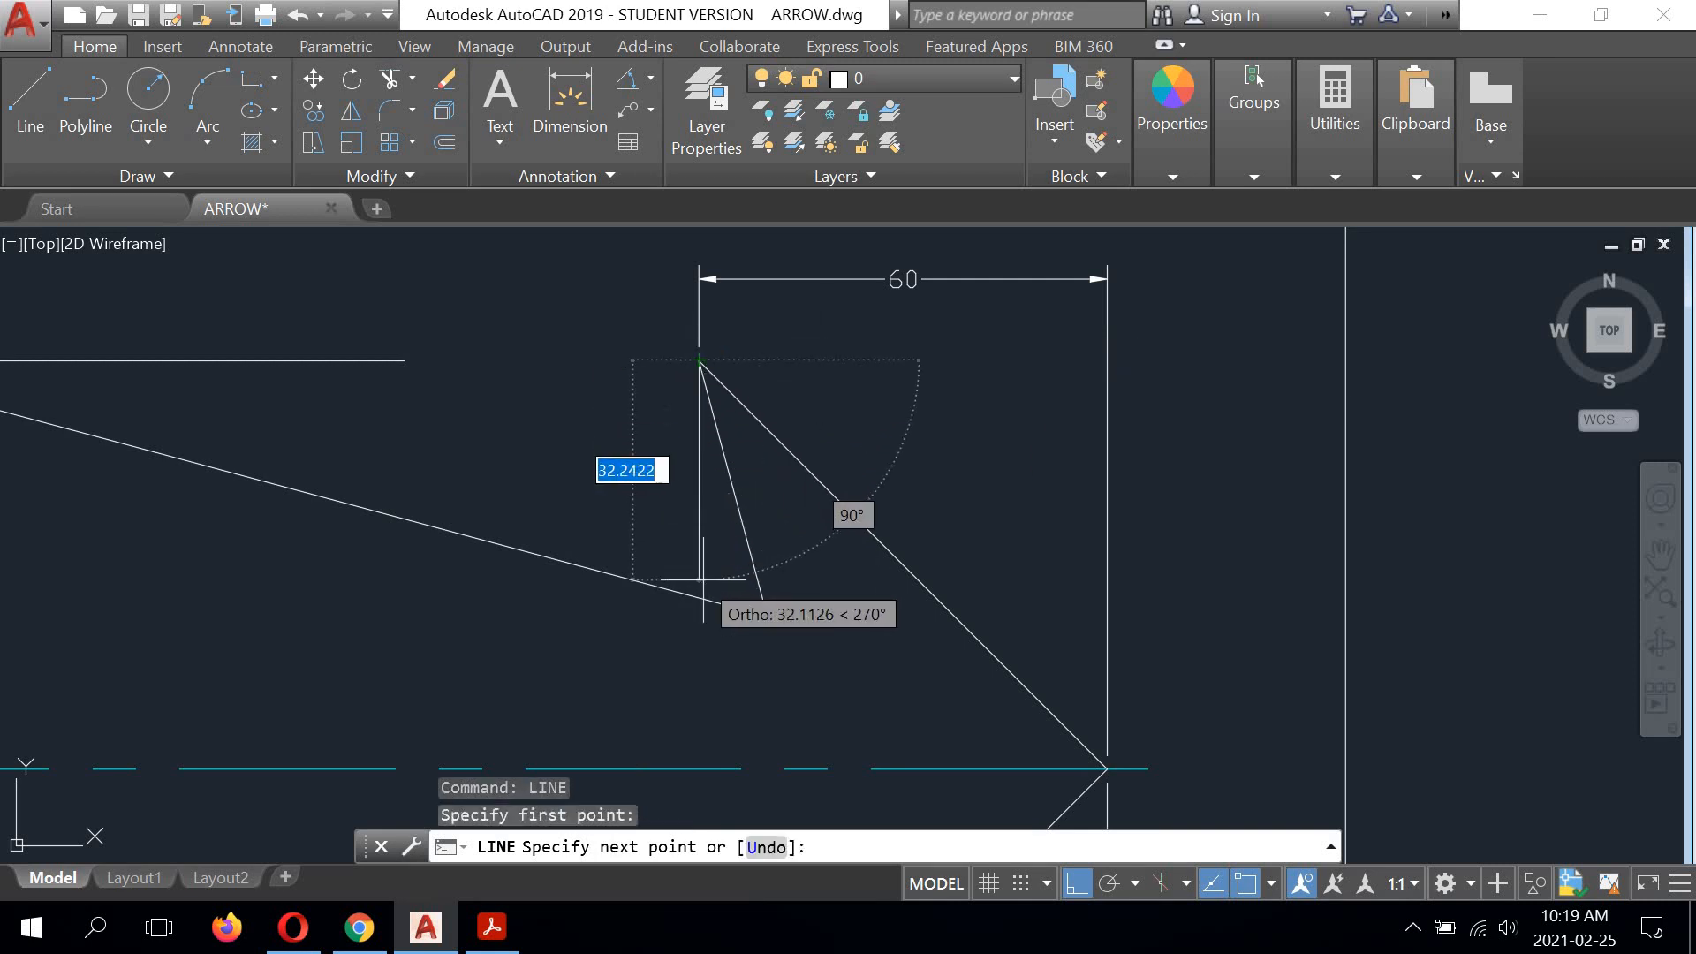
scroll(706, 557, up, 2)
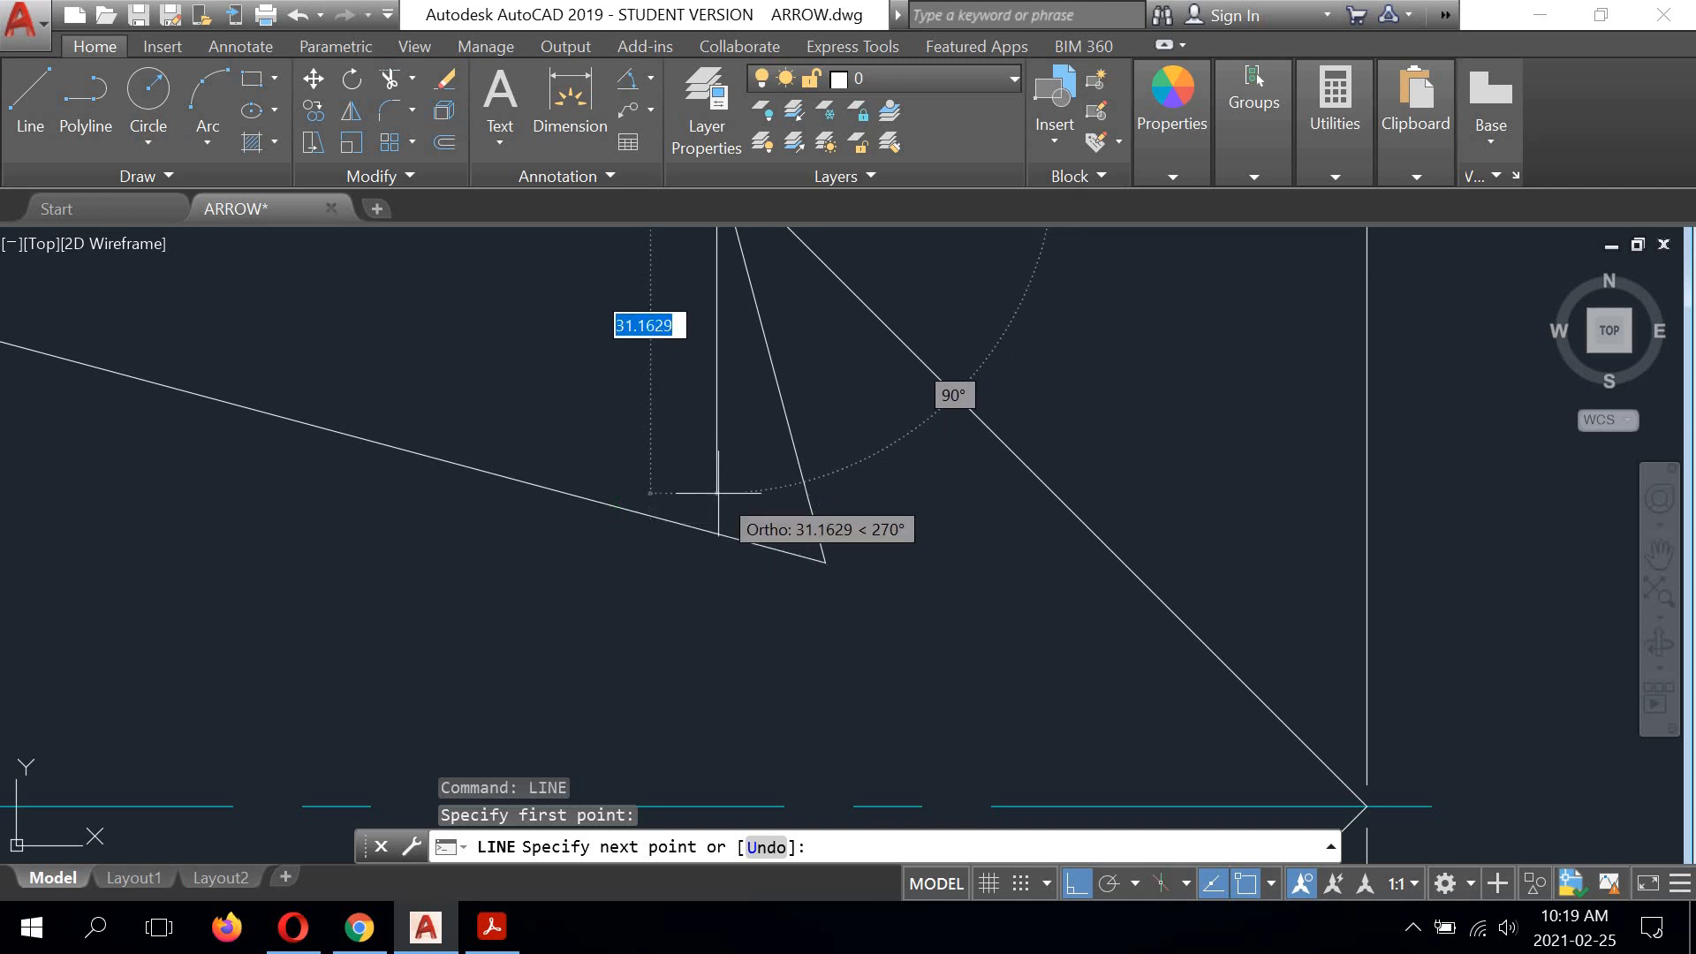
click(717, 492)
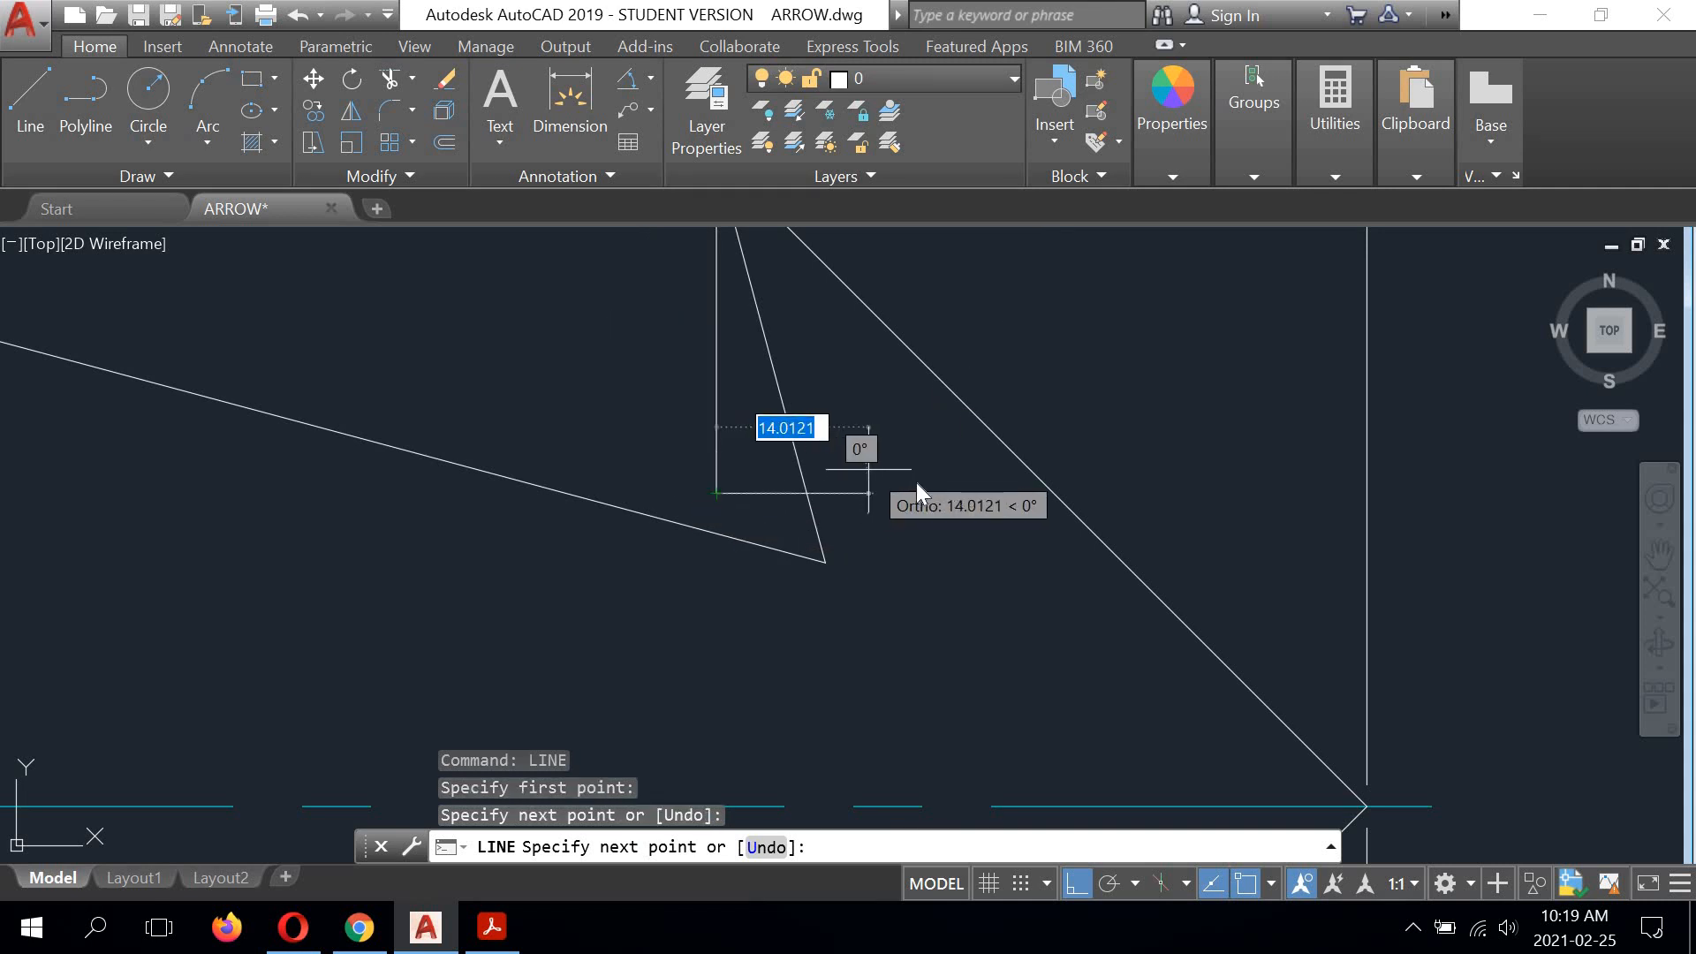
right_click(873, 467)
click(918, 485)
Step: Add an angular dimension between the upper tail edge and the upper horizontal reference line, placing its arc inside the arrow across the shaft edge
scroll(697, 448, down, 4)
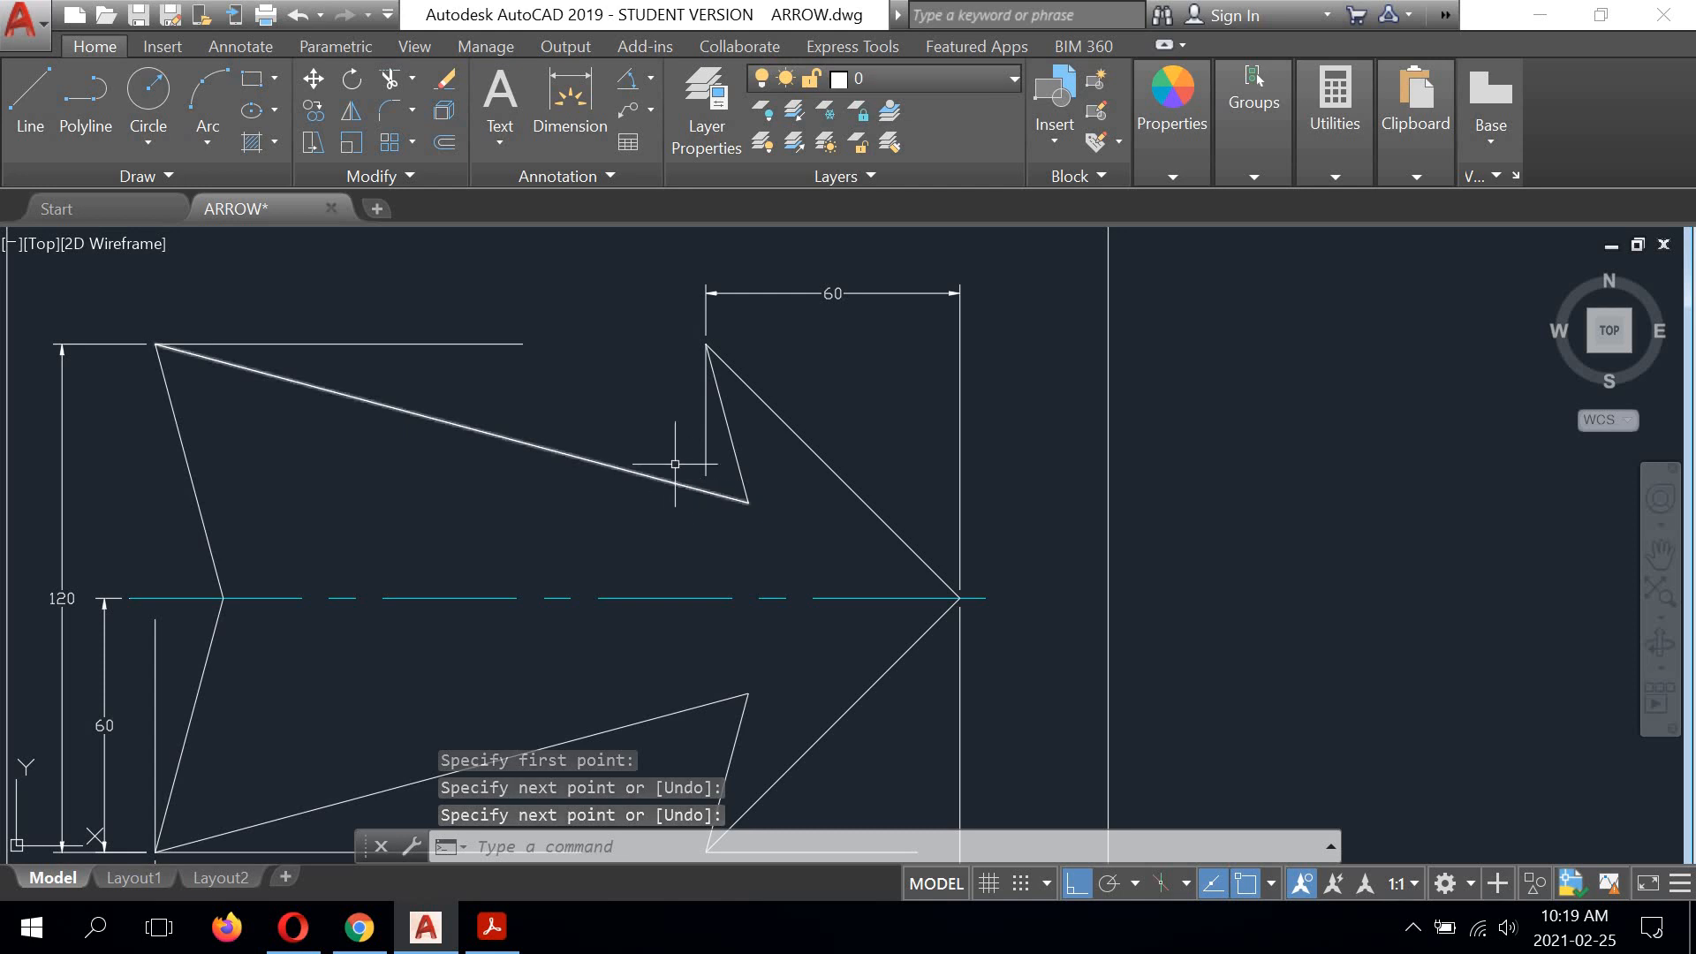
scroll(649, 482, down, 3)
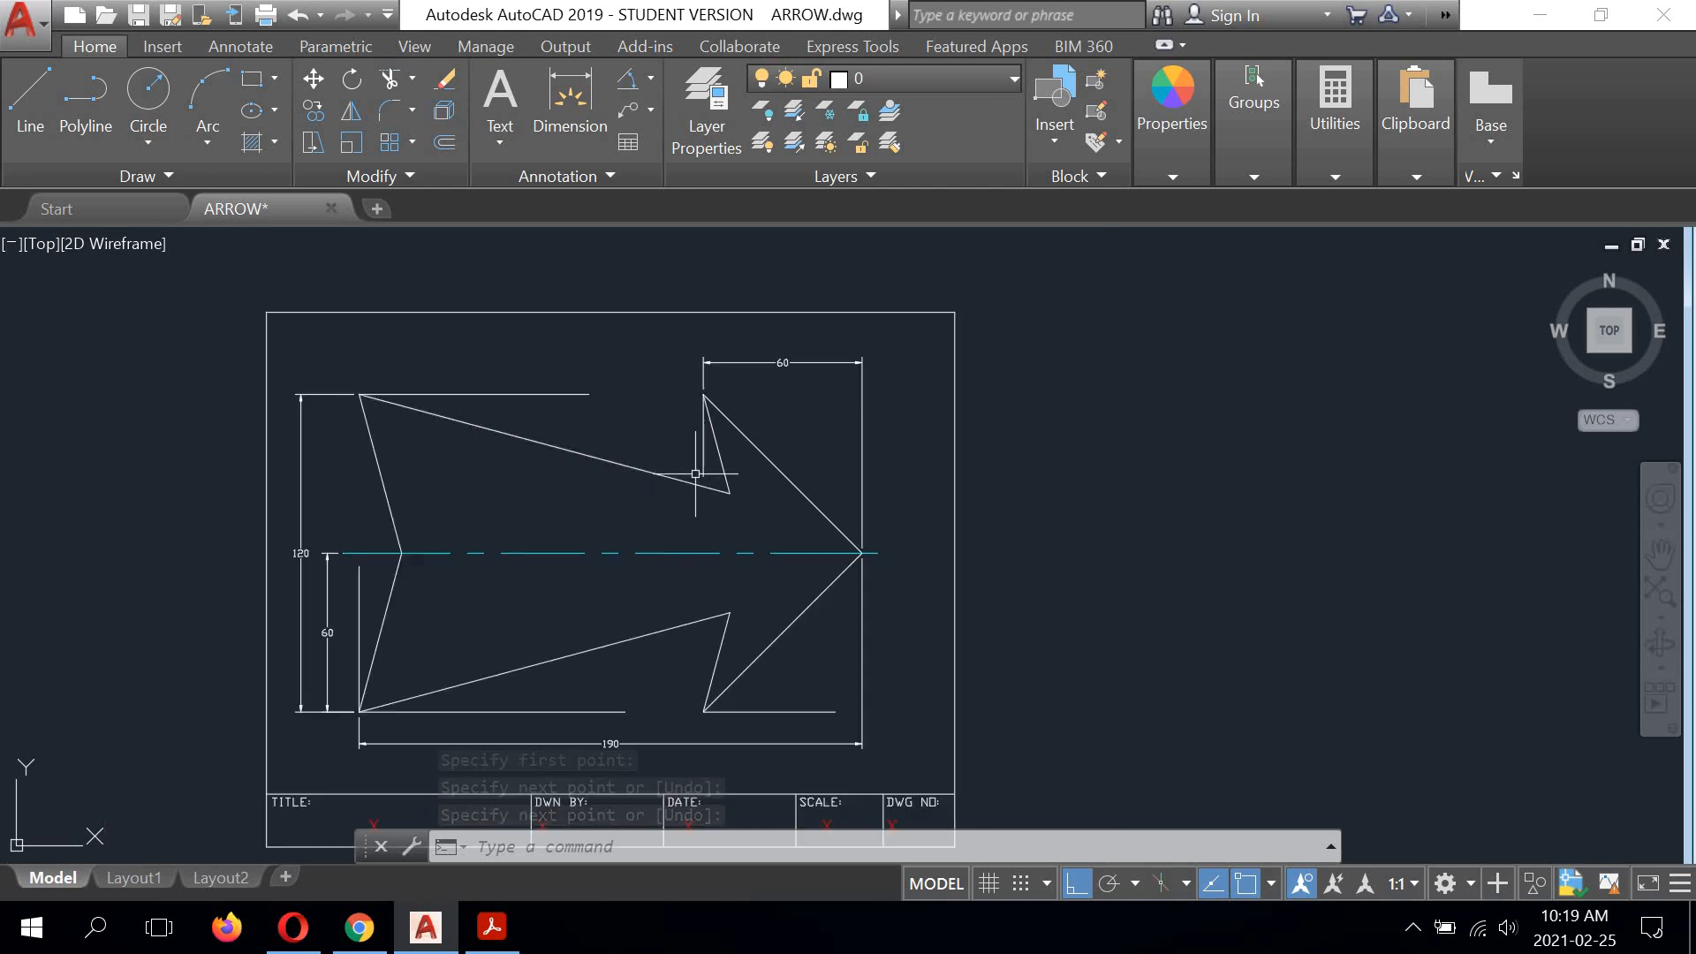
middle_drag(651, 485, 722, 503)
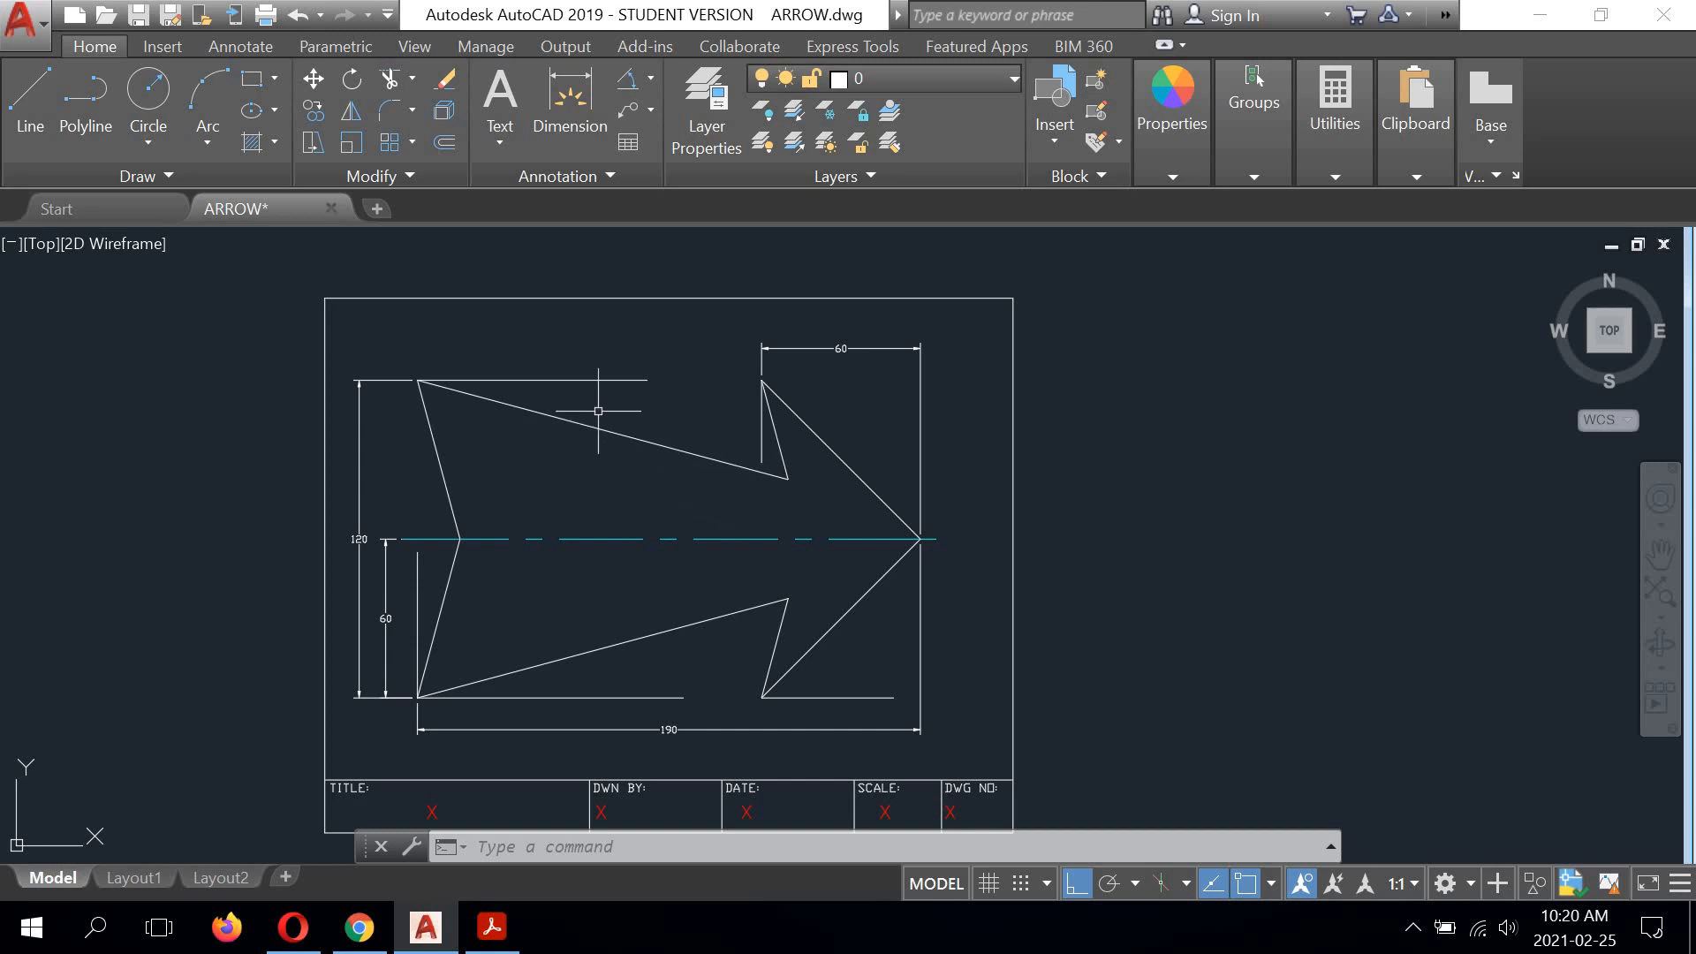
click(628, 82)
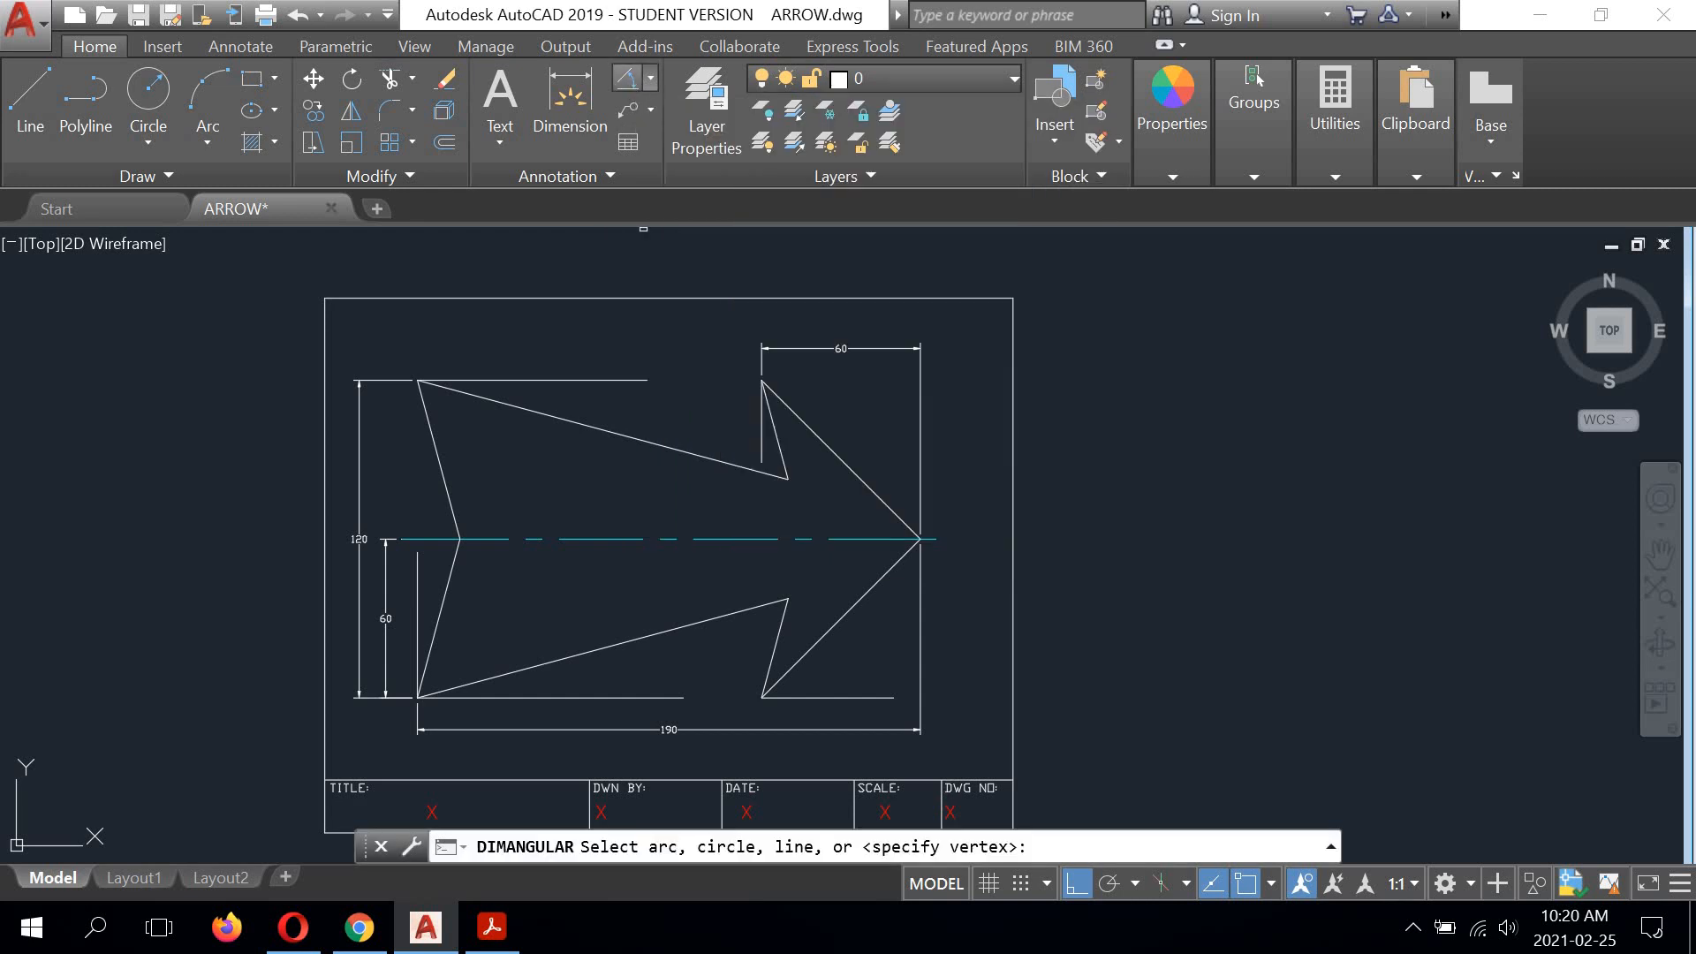
scroll(437, 420, up, 2)
scroll(455, 378, up, 2)
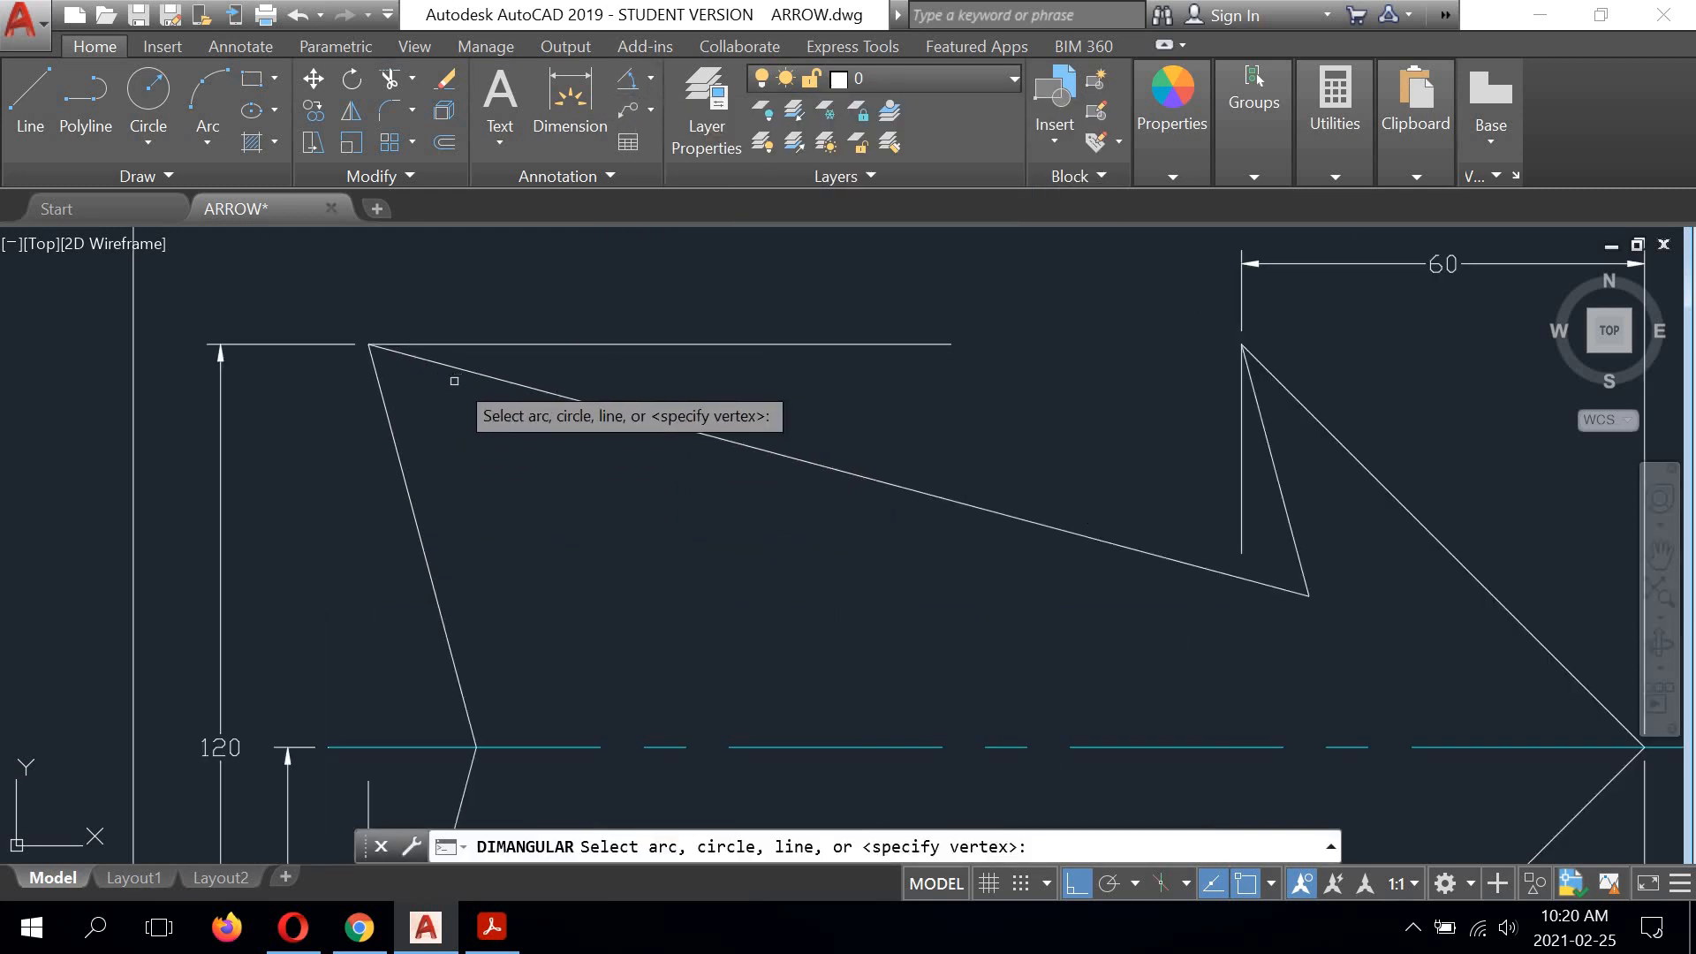
click(405, 488)
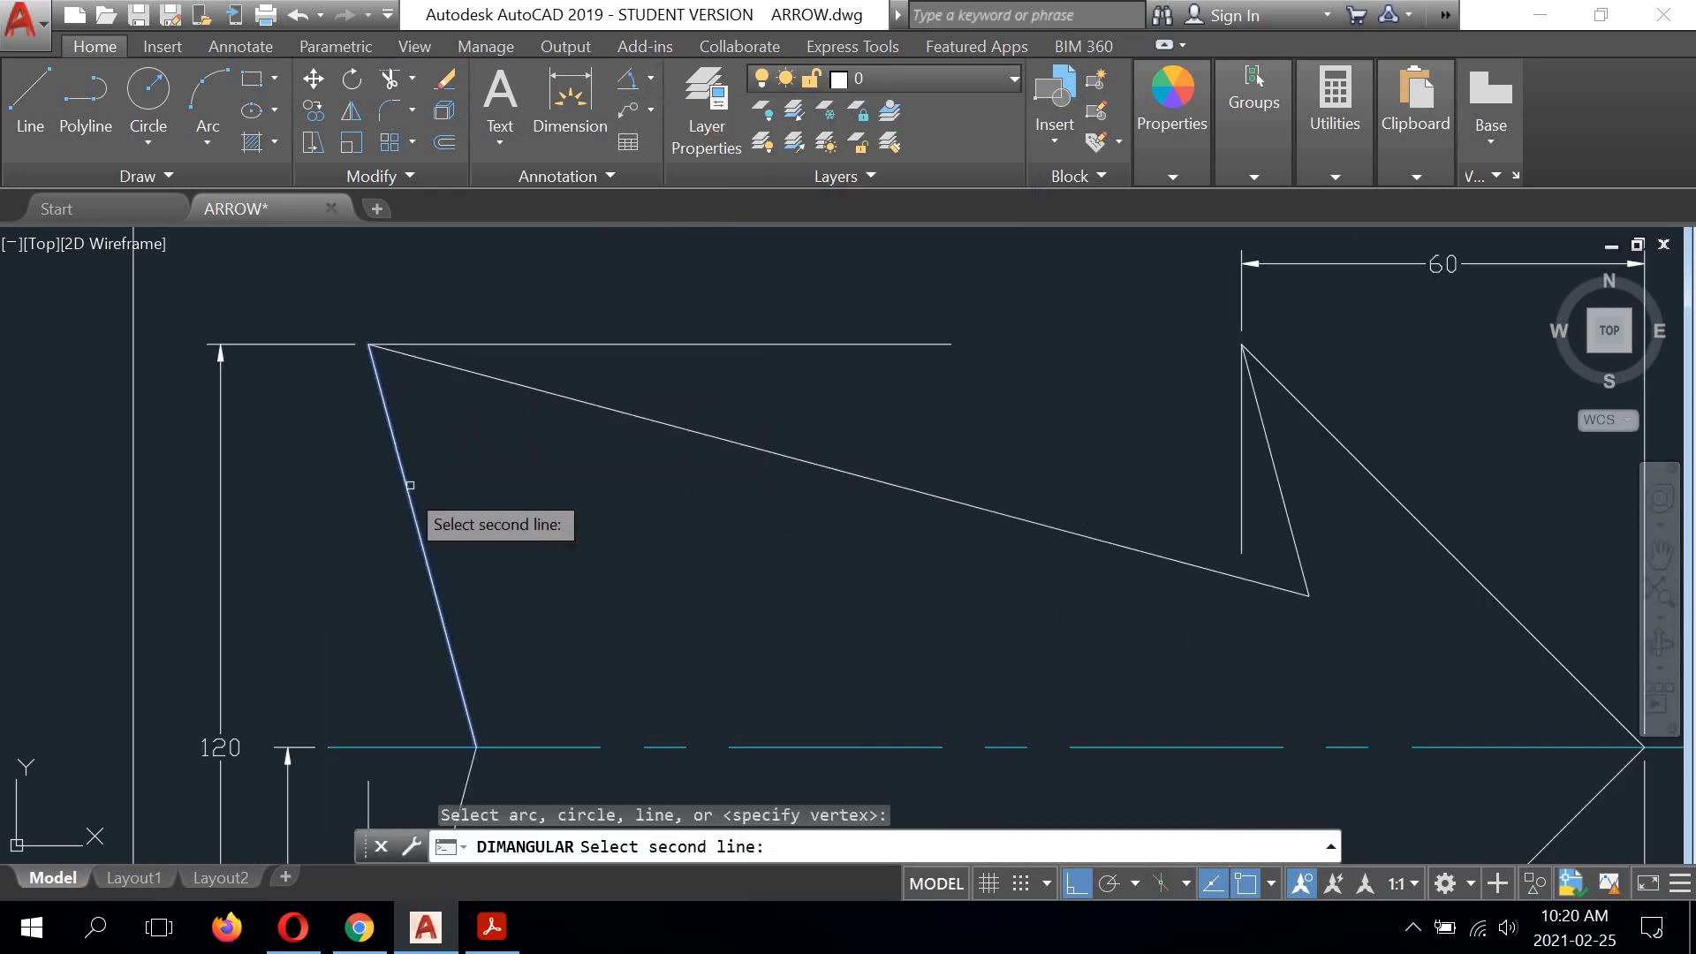
click(584, 343)
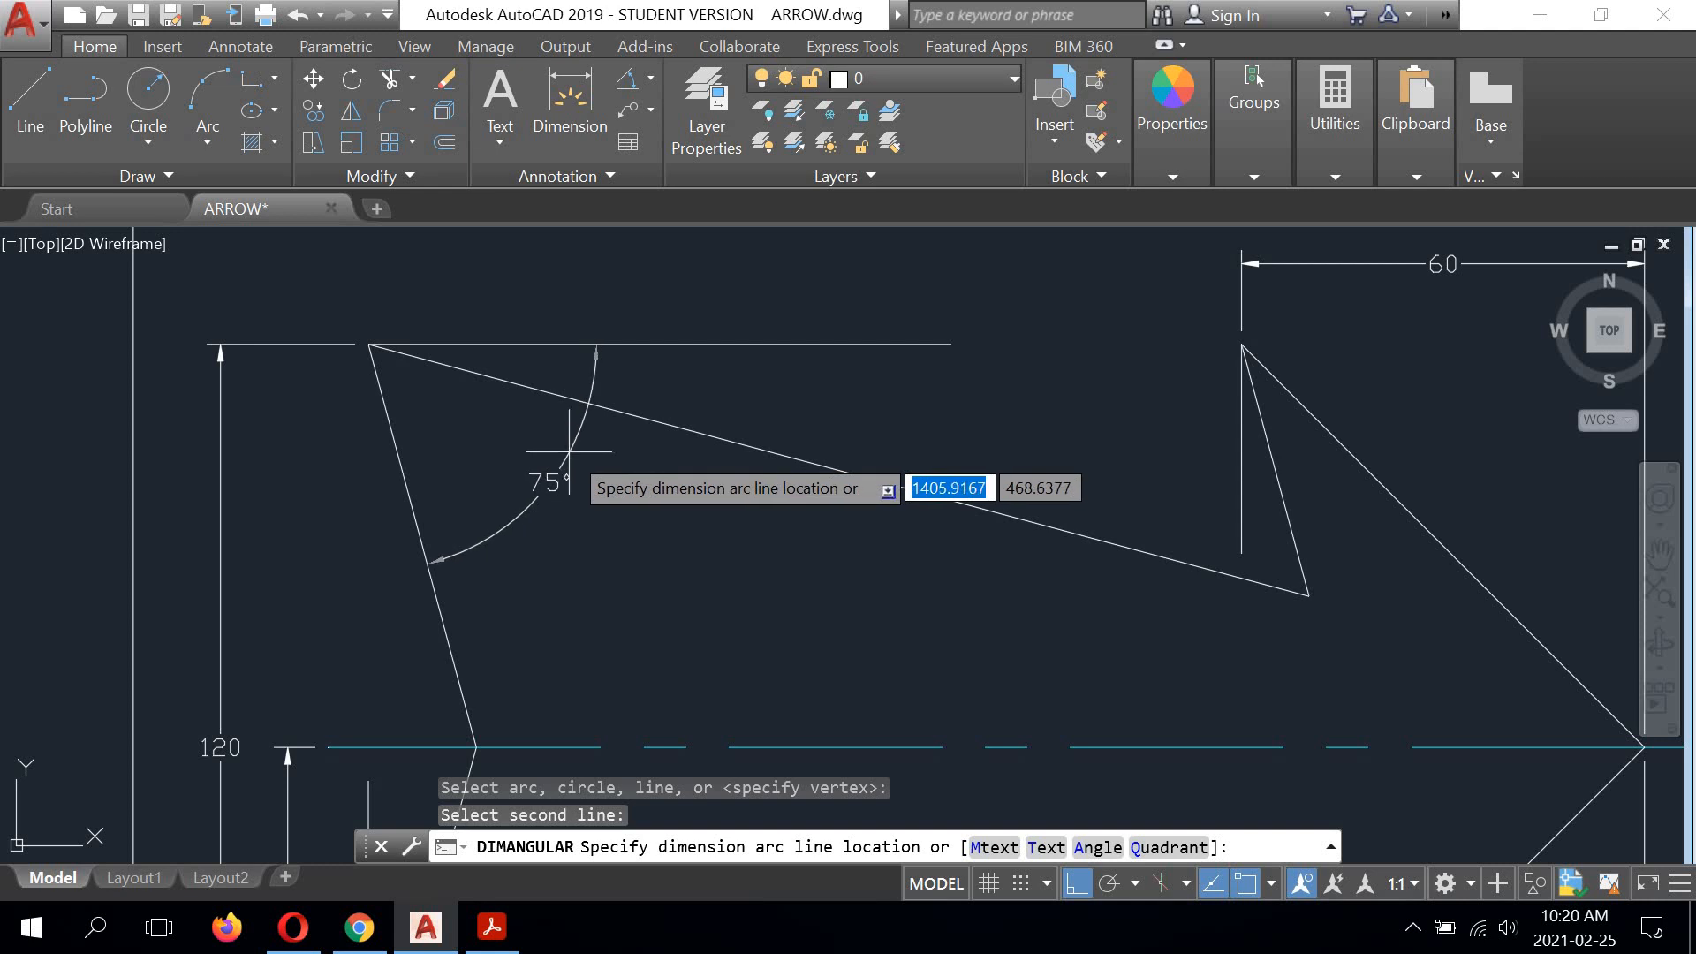
click(569, 448)
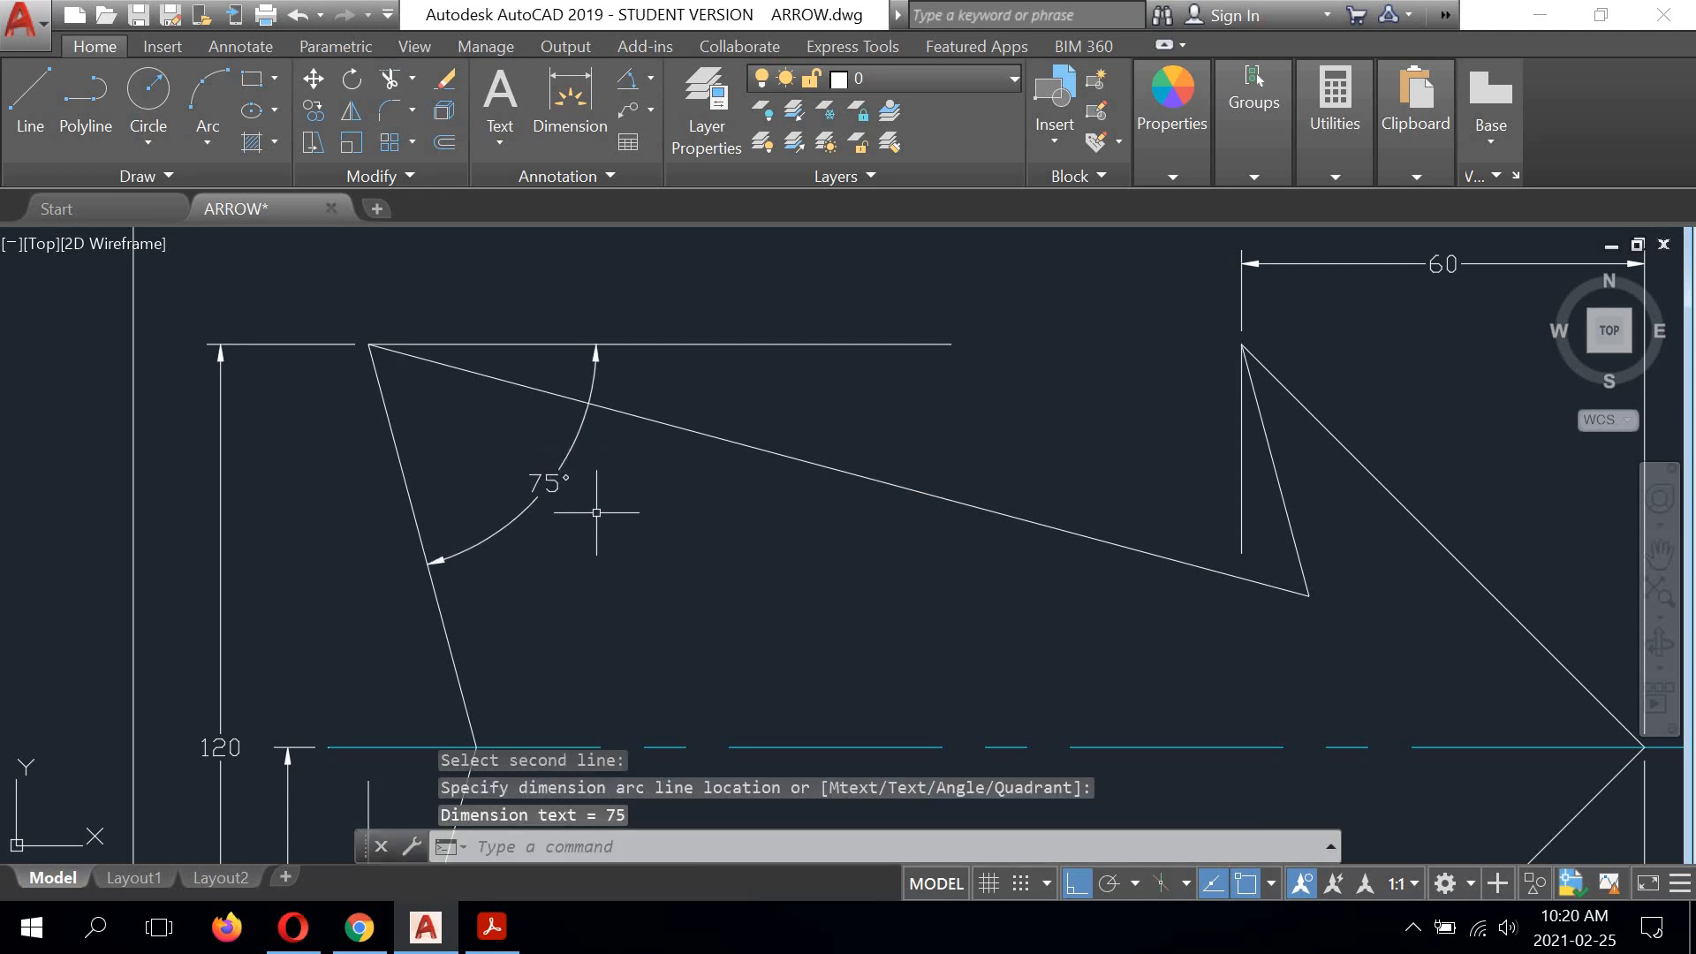
Step: Add an angular dimension between the vertical reference line at the lower tail corner and the lower tail edge, placing its text between them
scroll(613, 542, down, 2)
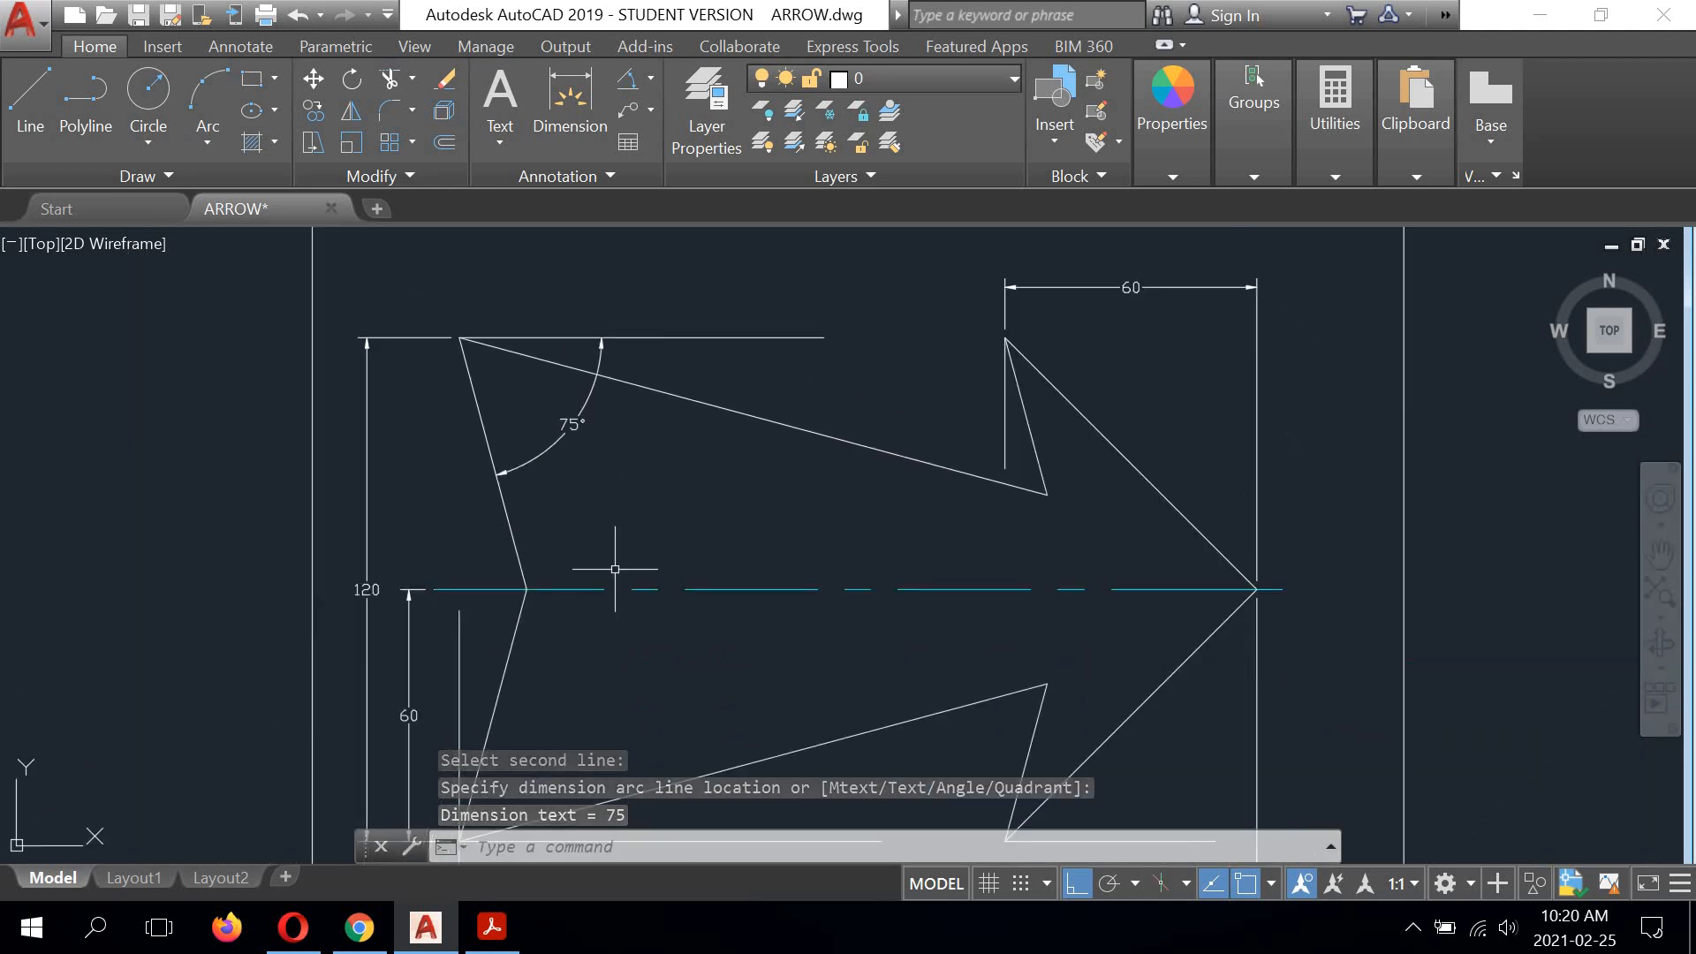
middle_drag(617, 575, 609, 433)
scroll(462, 560, up, 2)
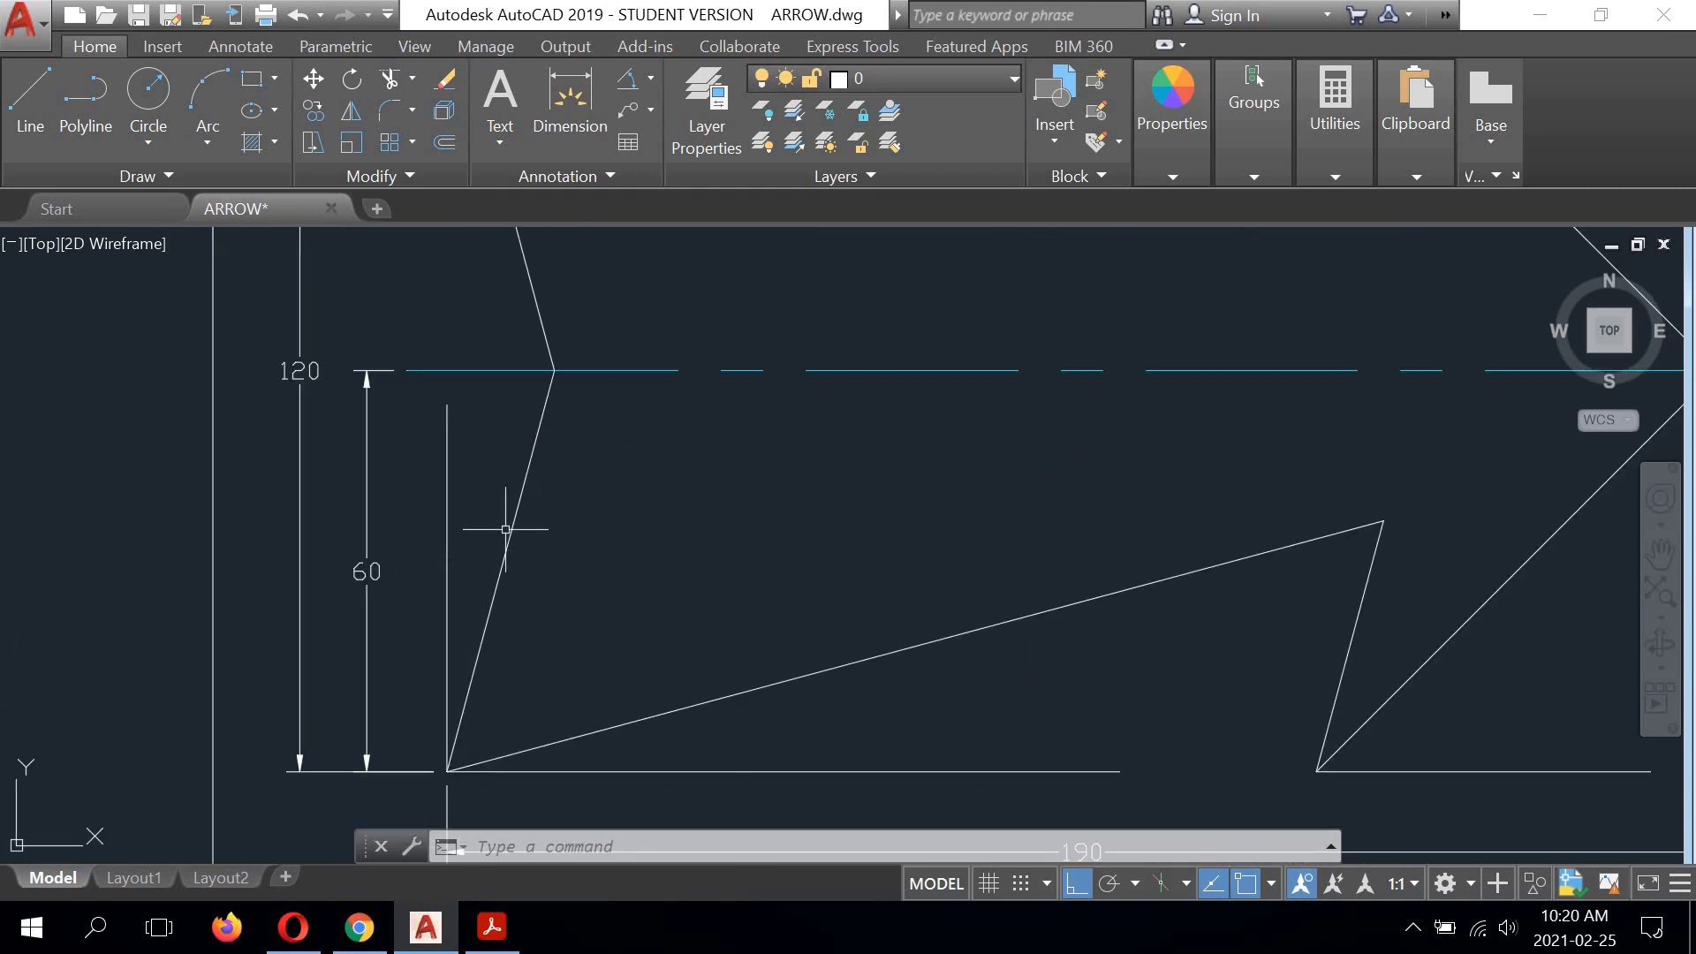
right_click(635, 439)
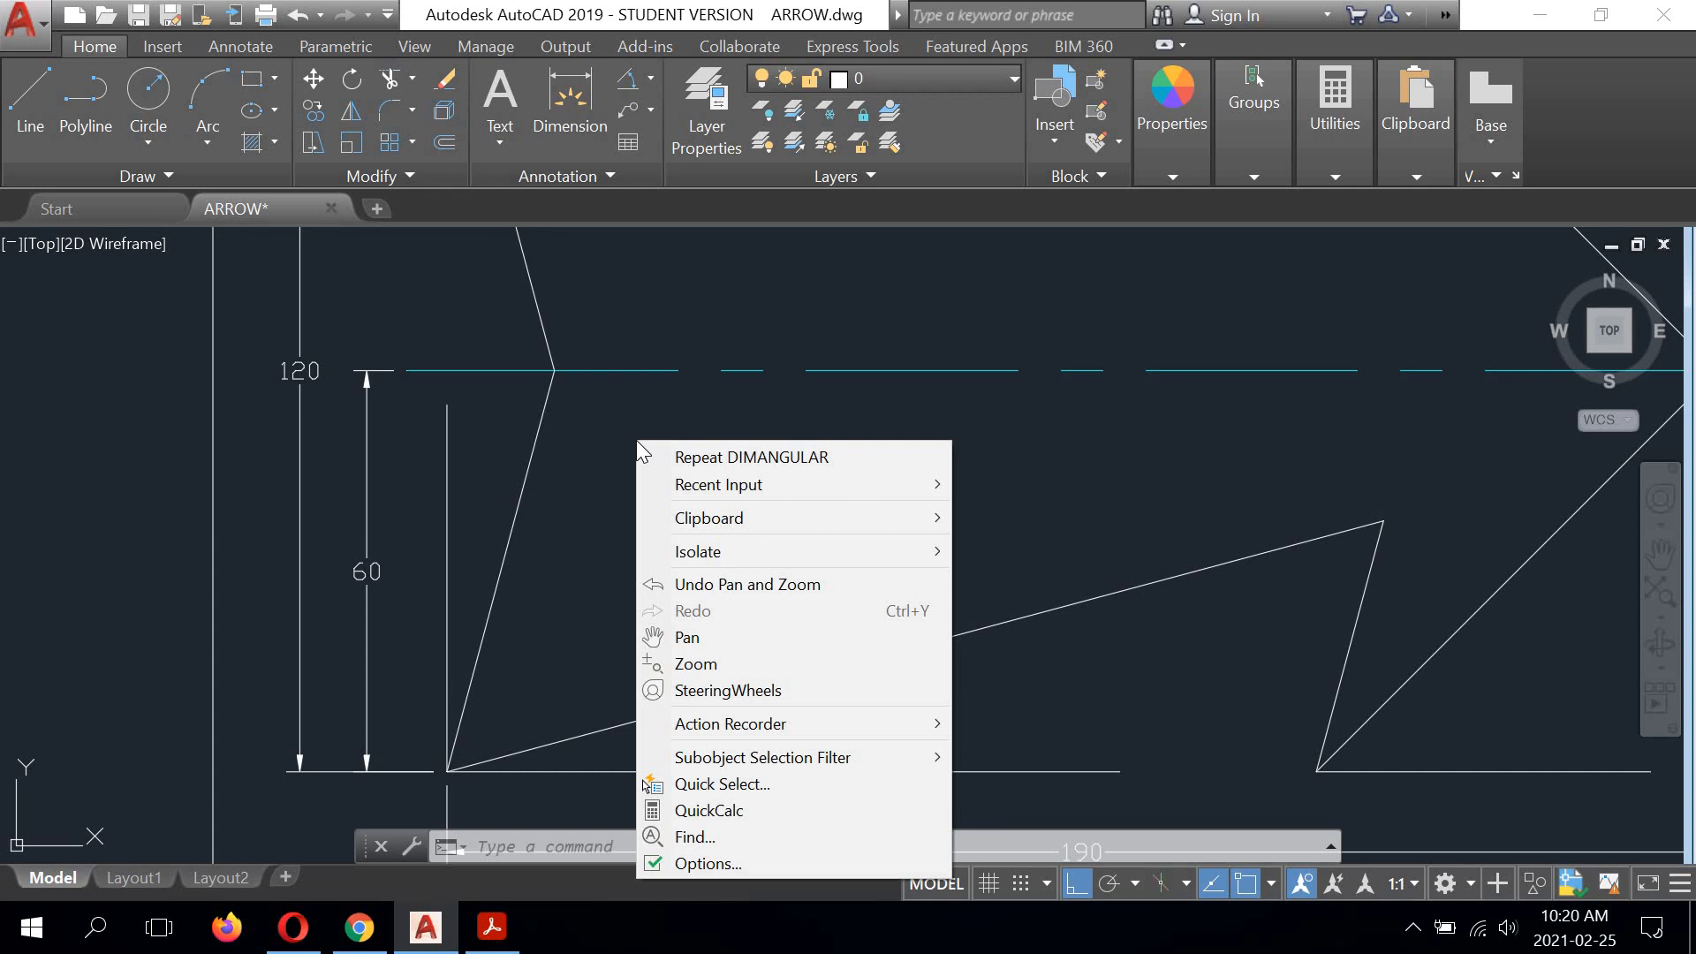
click(696, 459)
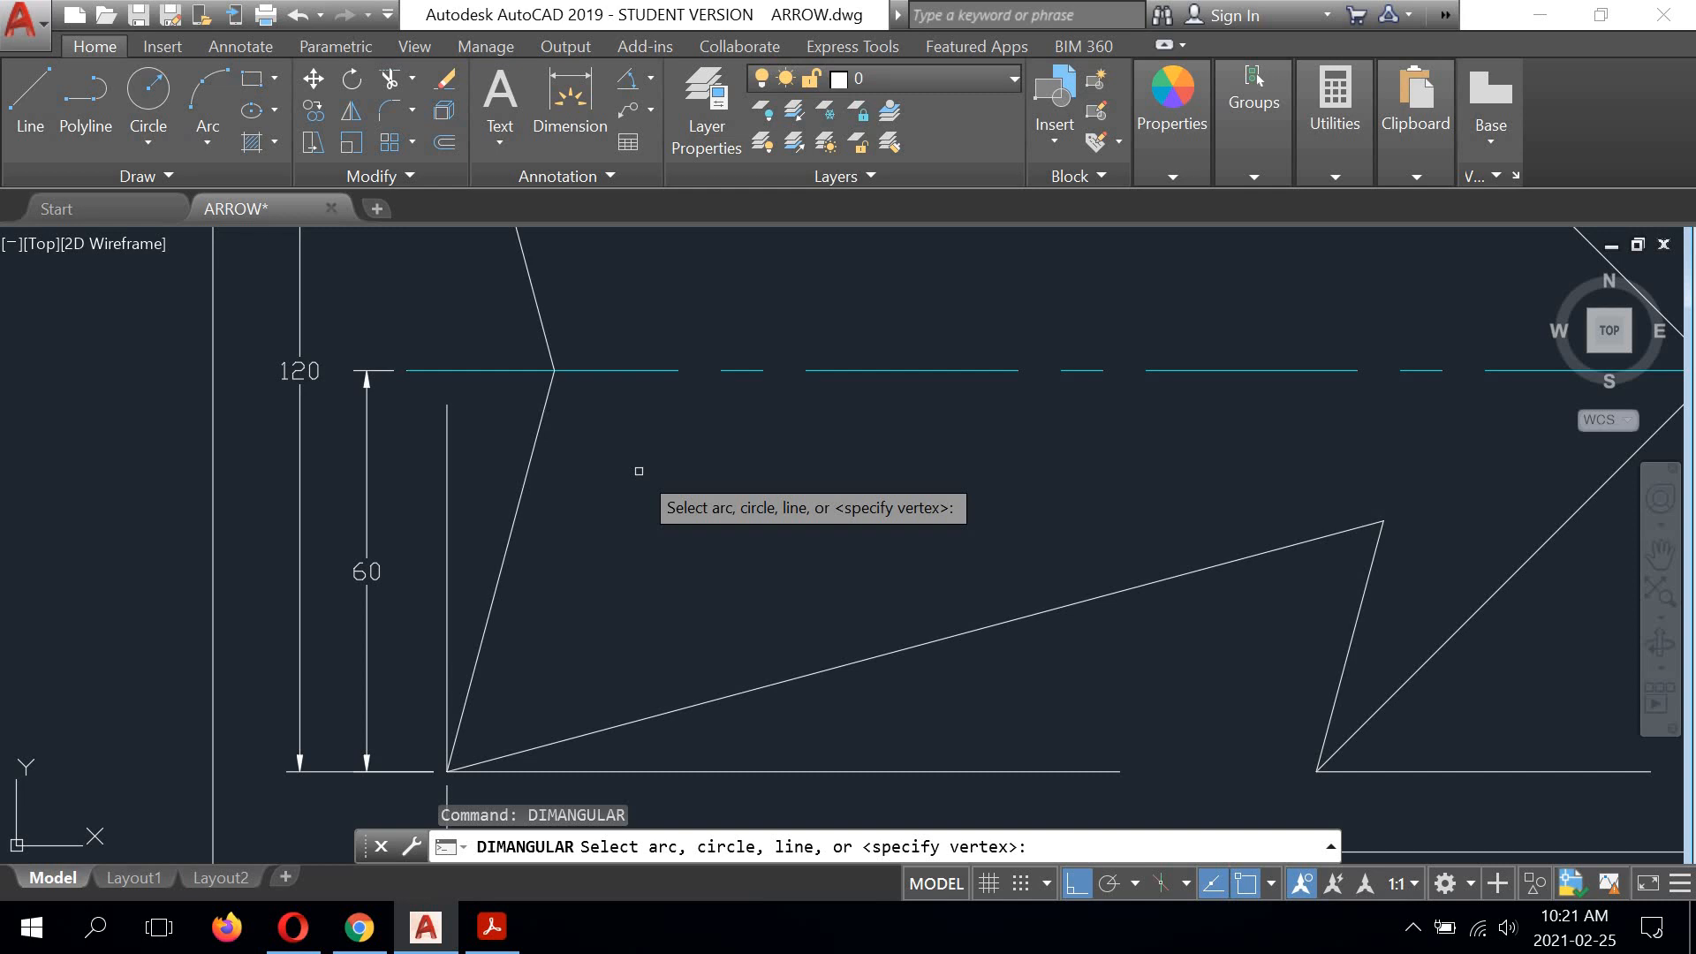
click(448, 528)
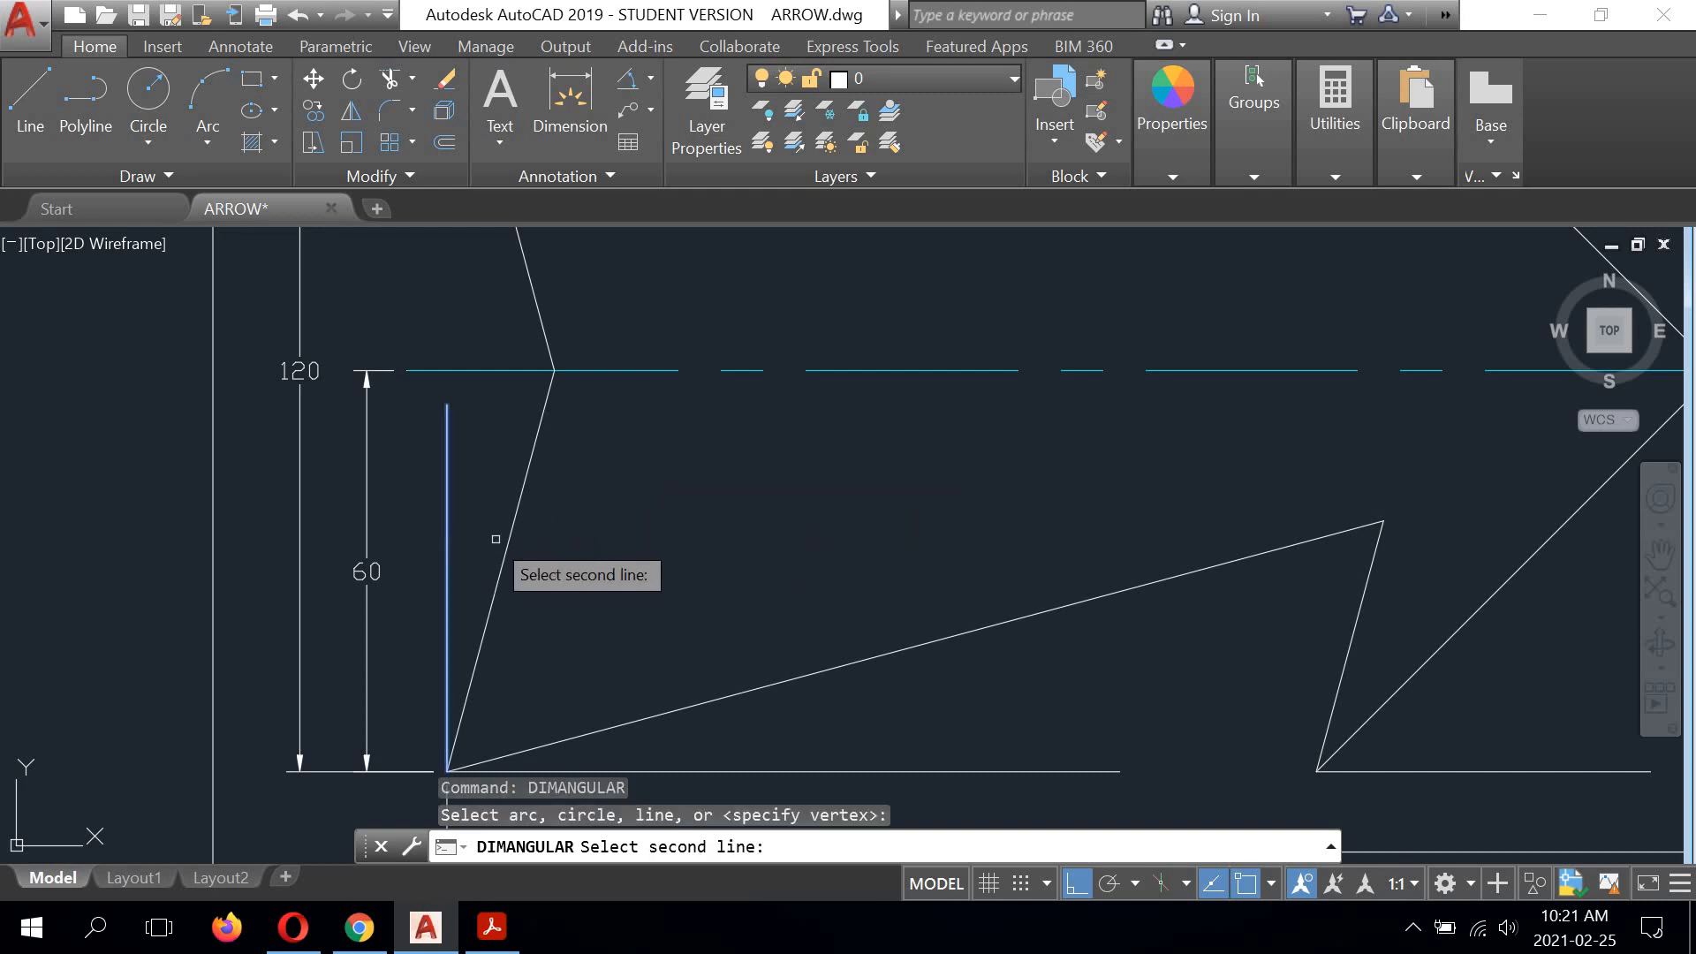
click(506, 540)
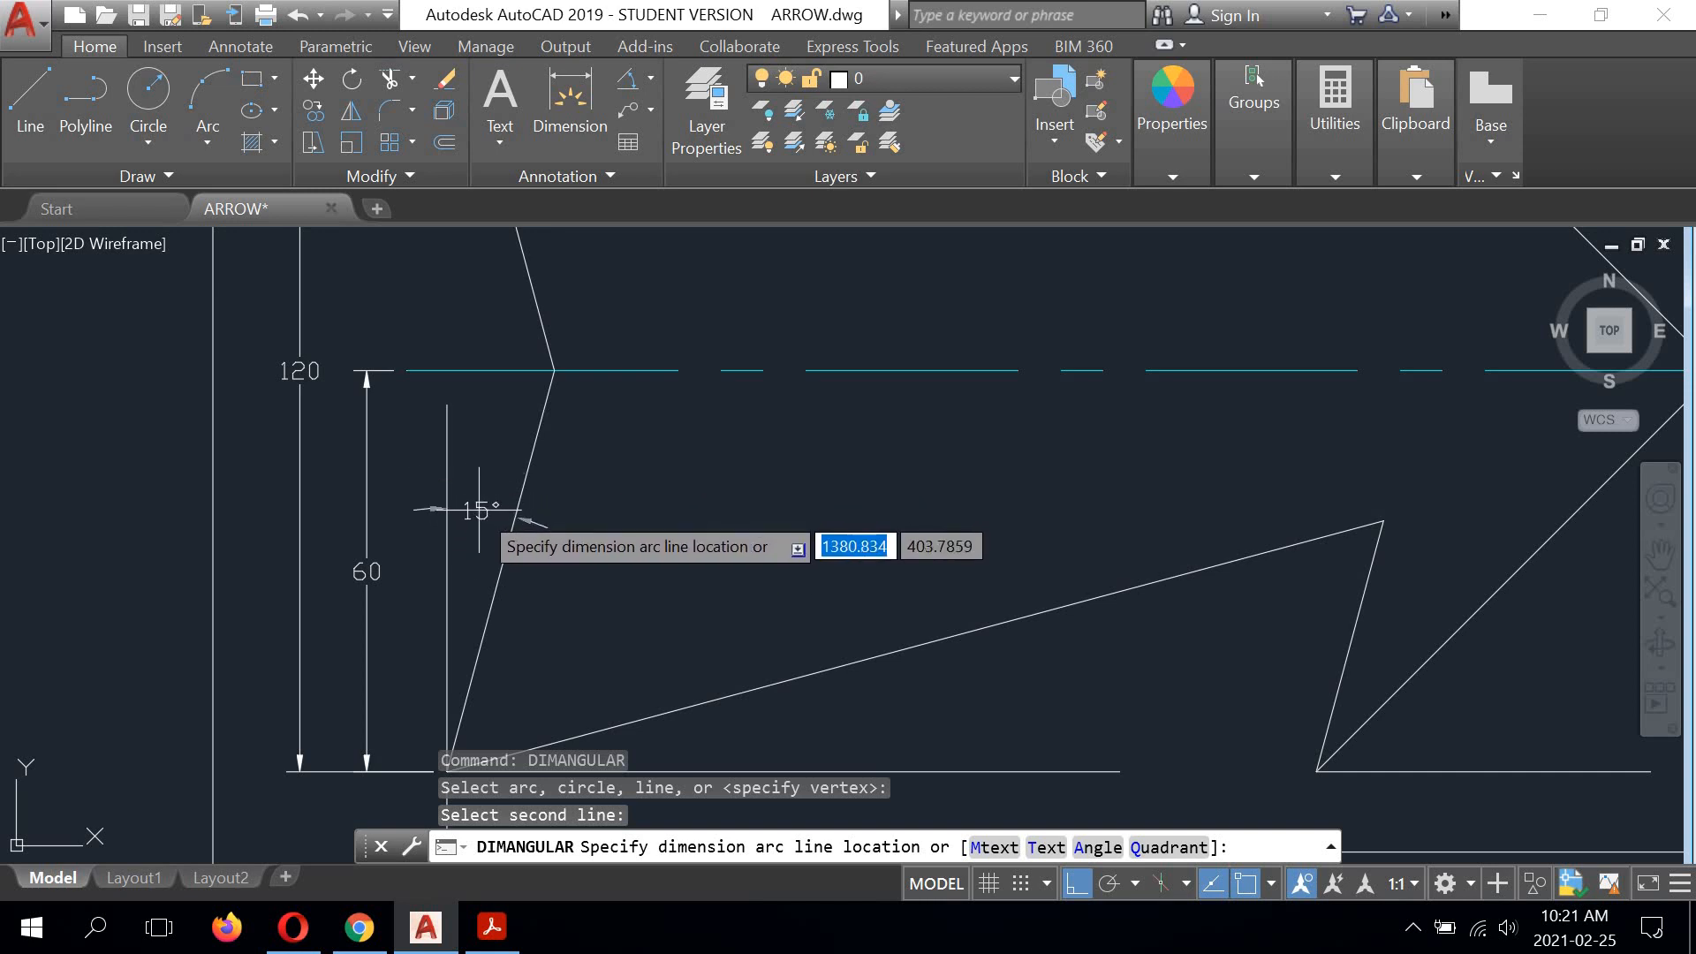
click(479, 510)
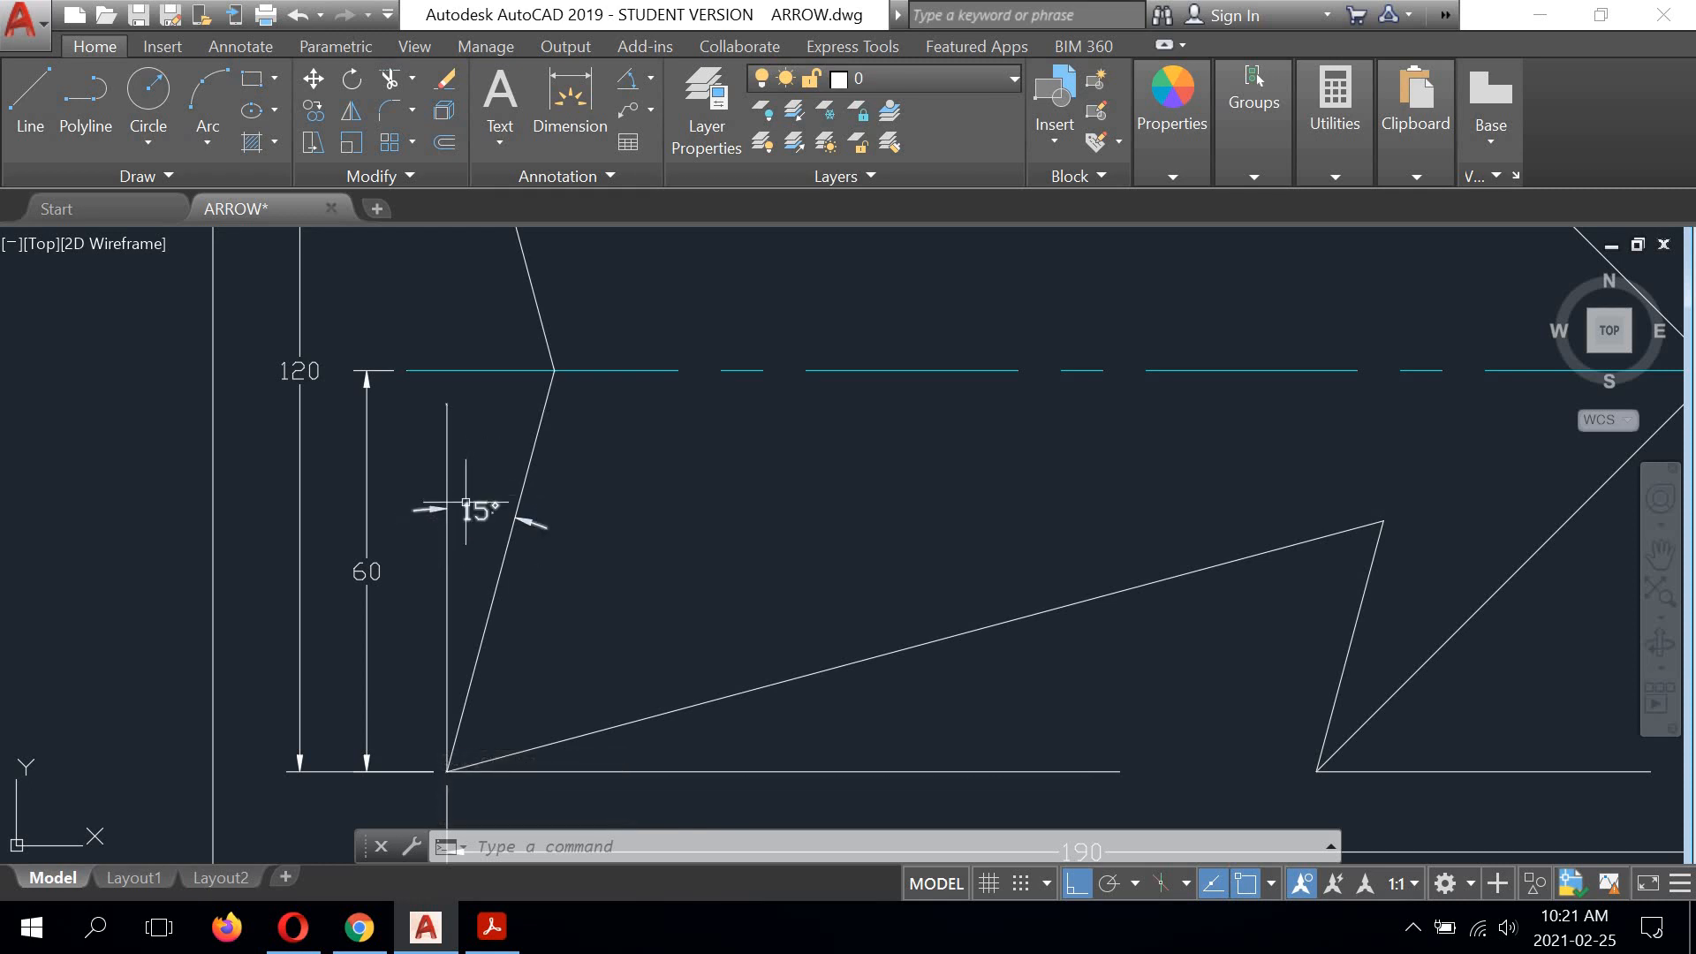
Step: Add an angular dimension between the lower shaft edge and the horizontal reference line at the lower tail corner, placing its text between them
middle_drag(624, 606, 559, 450)
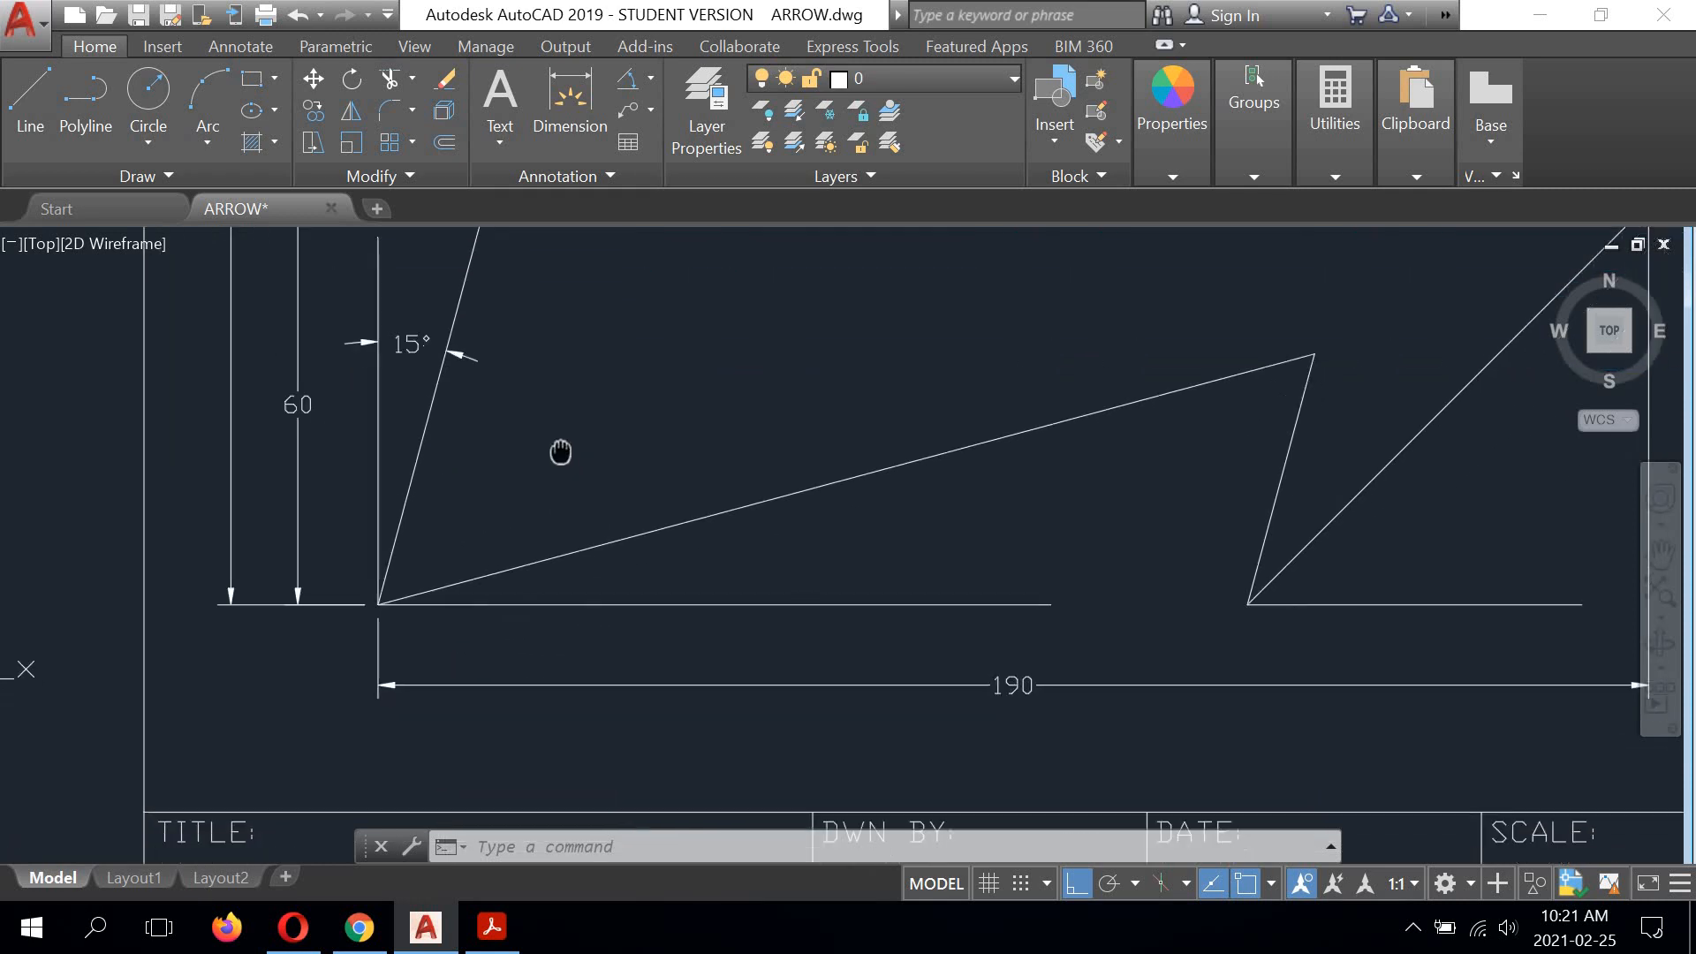
right_click(606, 400)
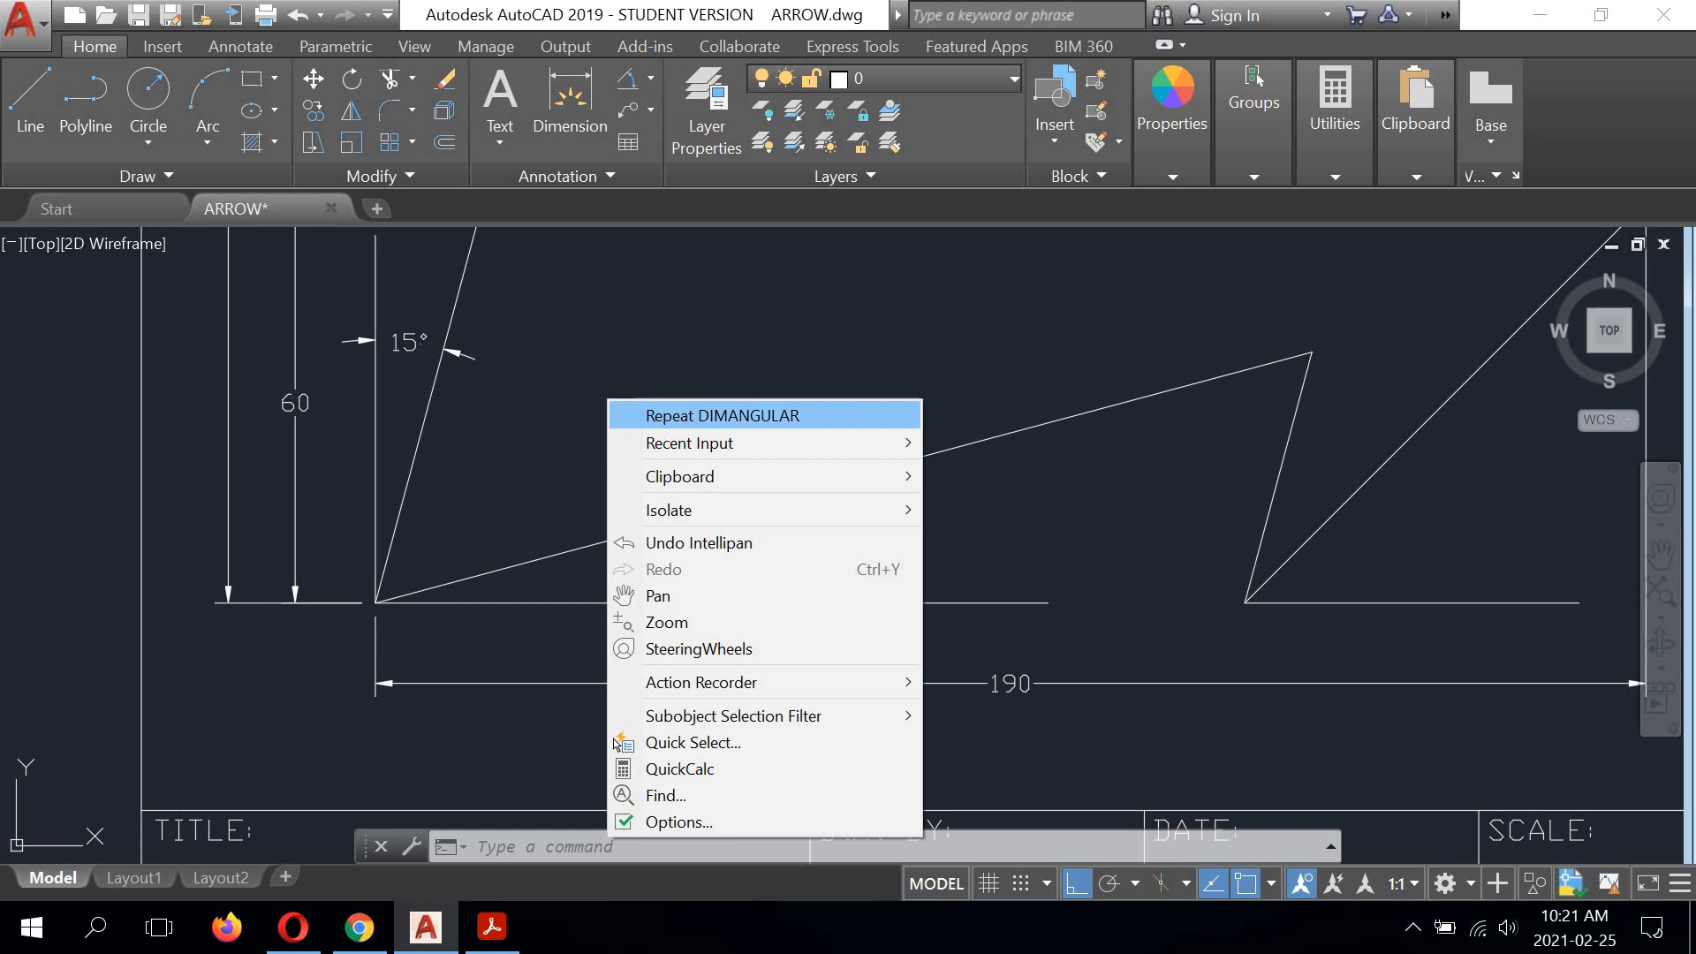
click(655, 414)
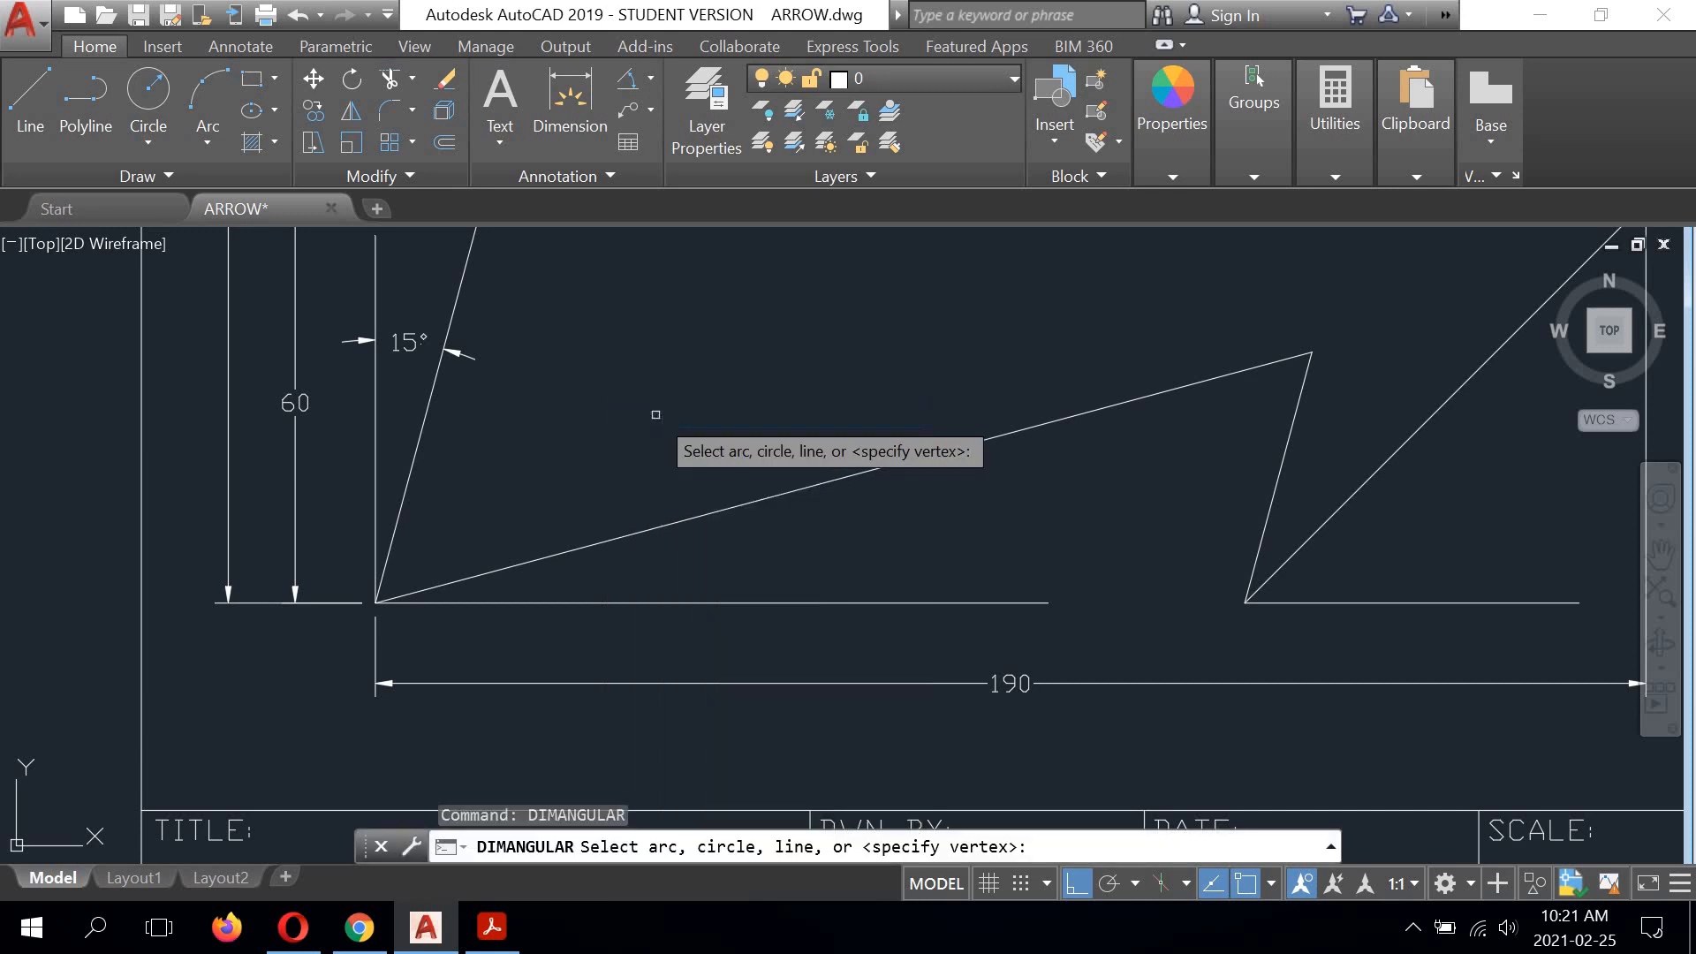
click(582, 547)
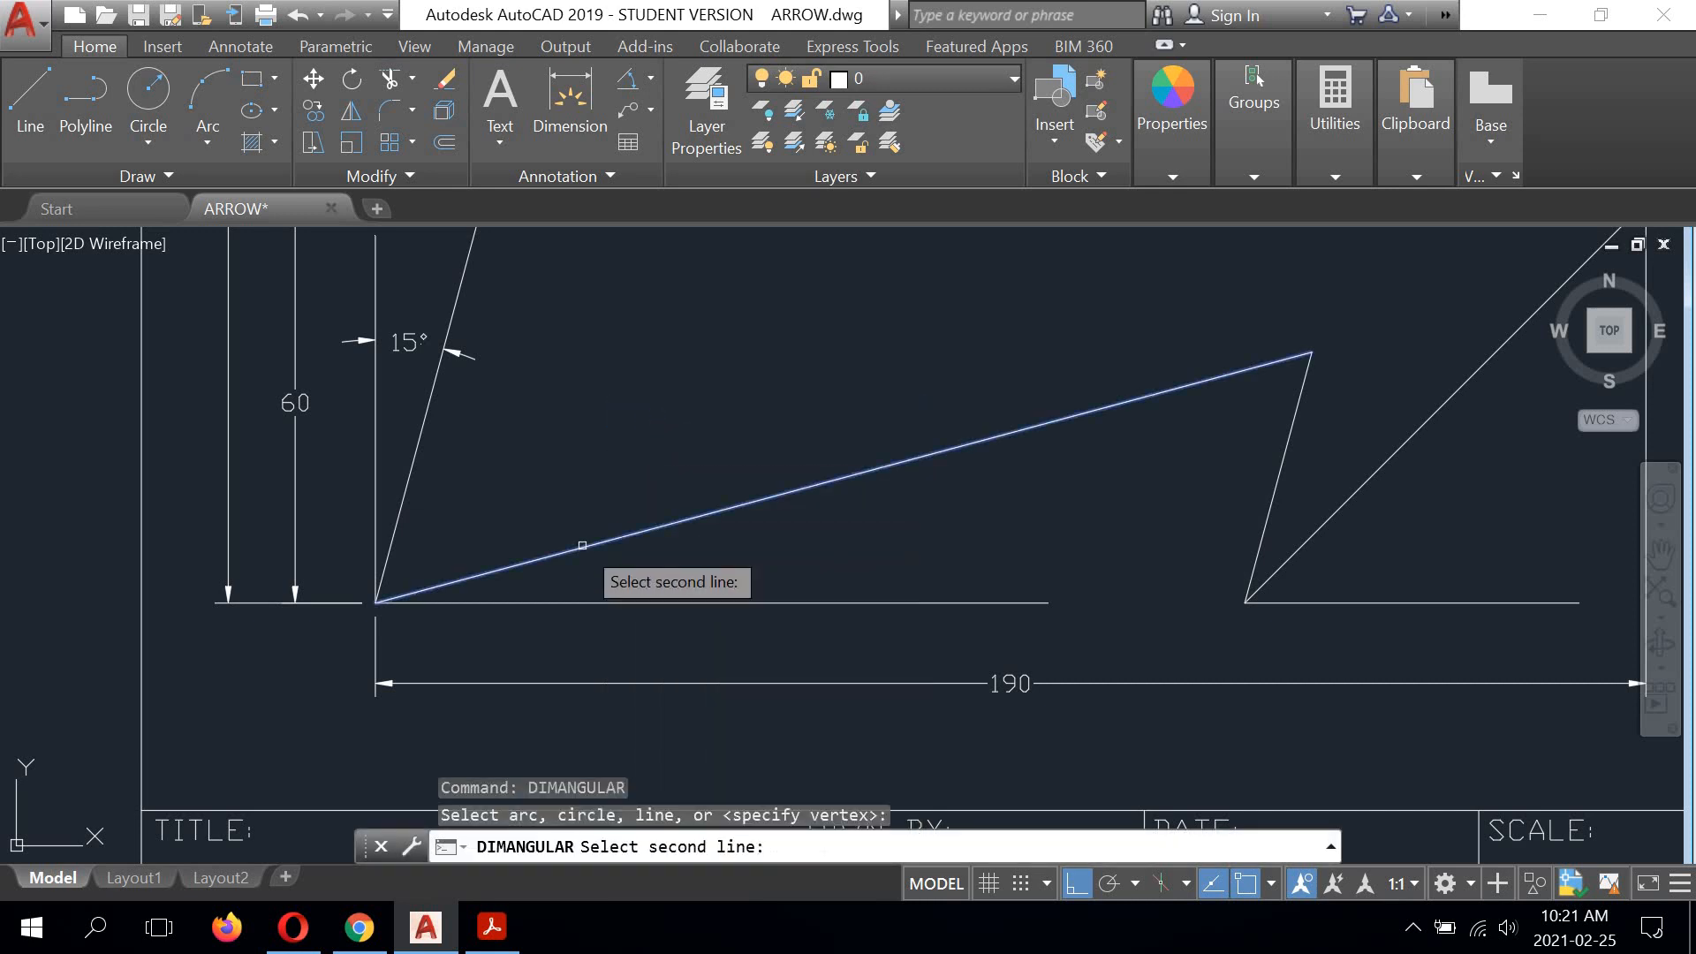
click(551, 604)
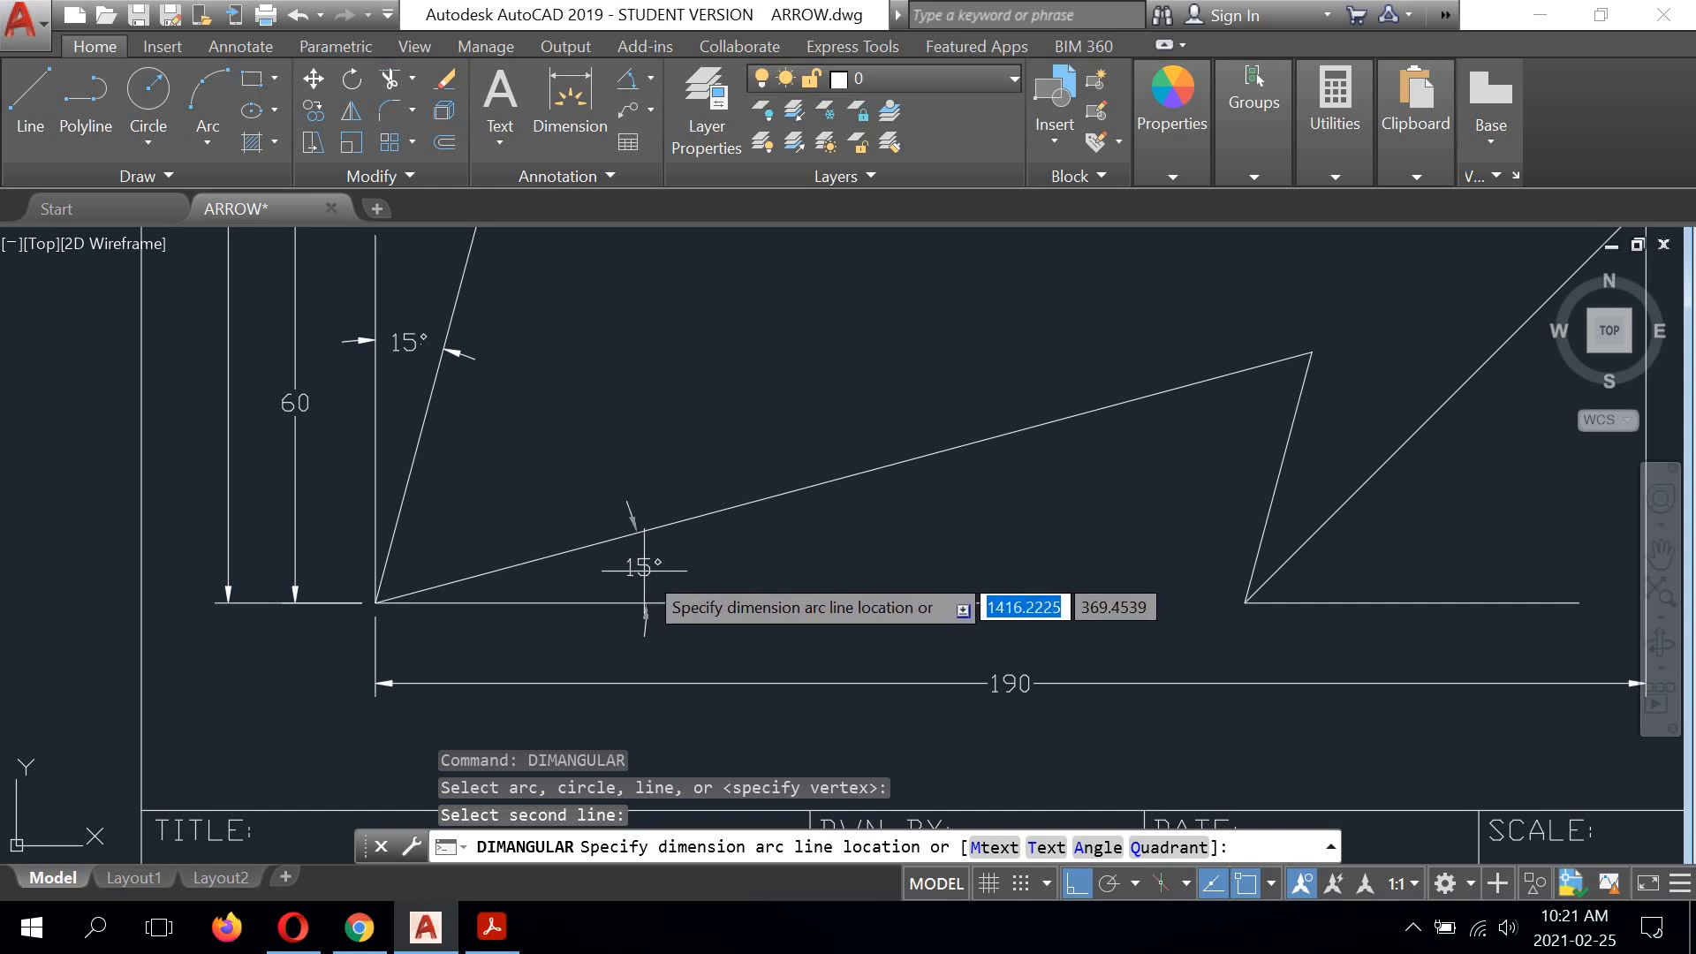
click(643, 570)
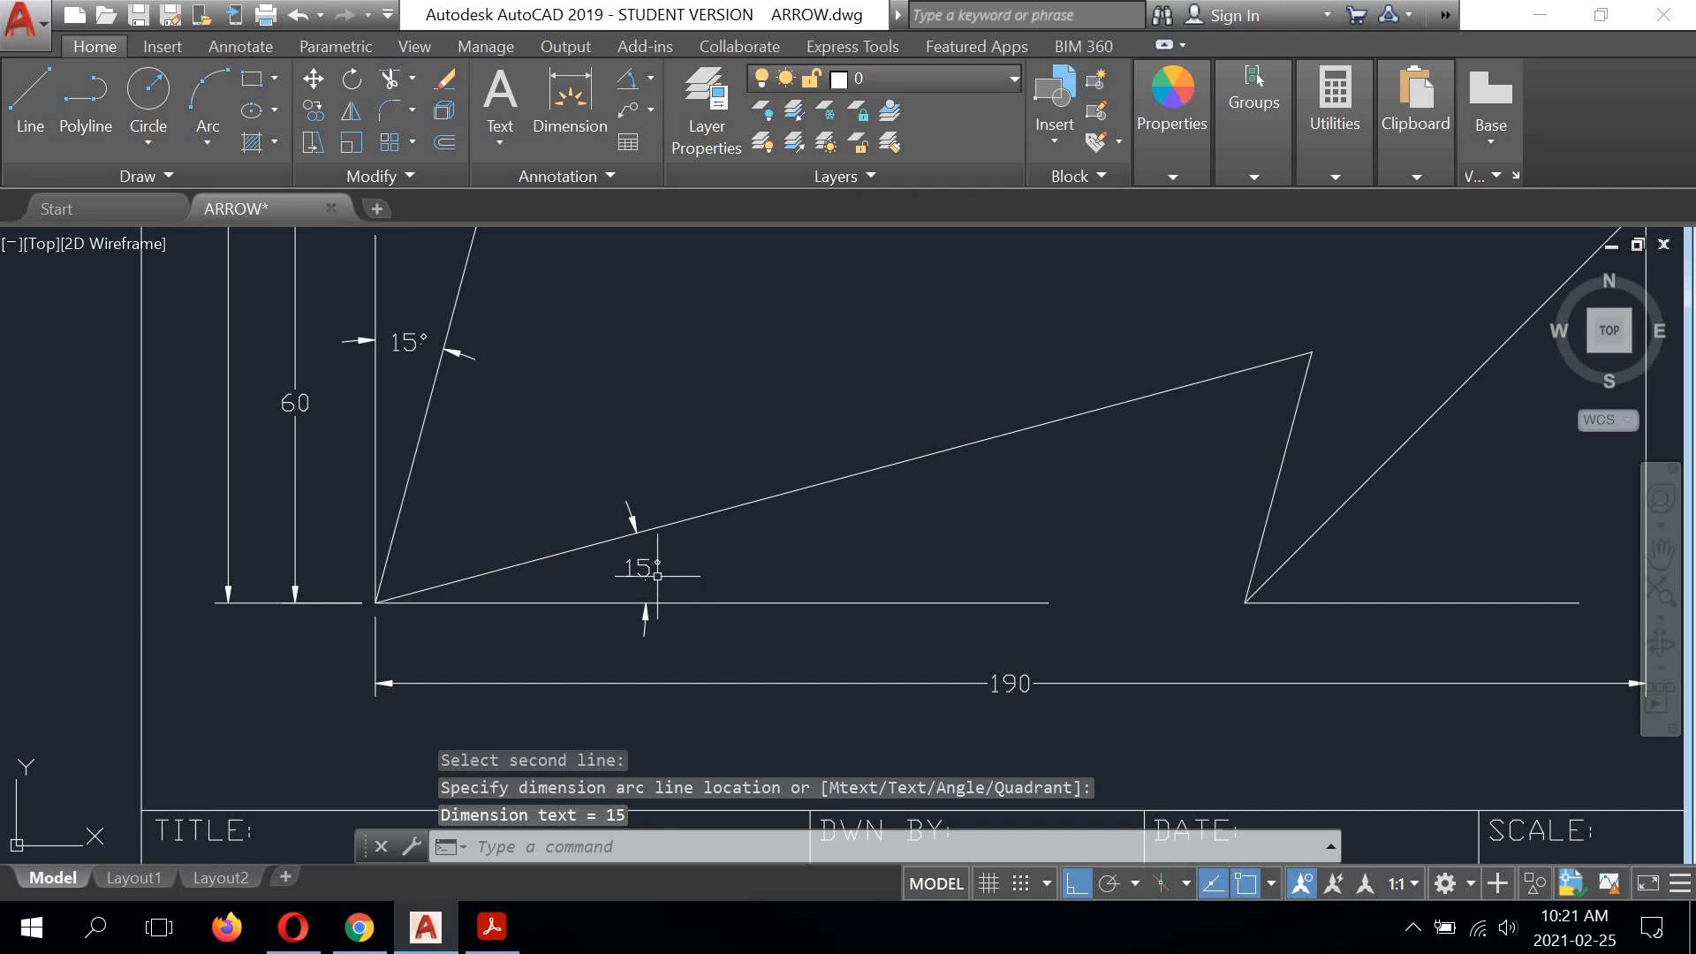
Step: Add an angular dimension between the lower arrowhead edge and the horizontal reference line at the lower barb corner, placing its arc before the tip's extension line
scroll(618, 539, down, 2)
middle_drag(870, 495, 379, 468)
scroll(602, 501, up, 4)
scroll(604, 495, down, 3)
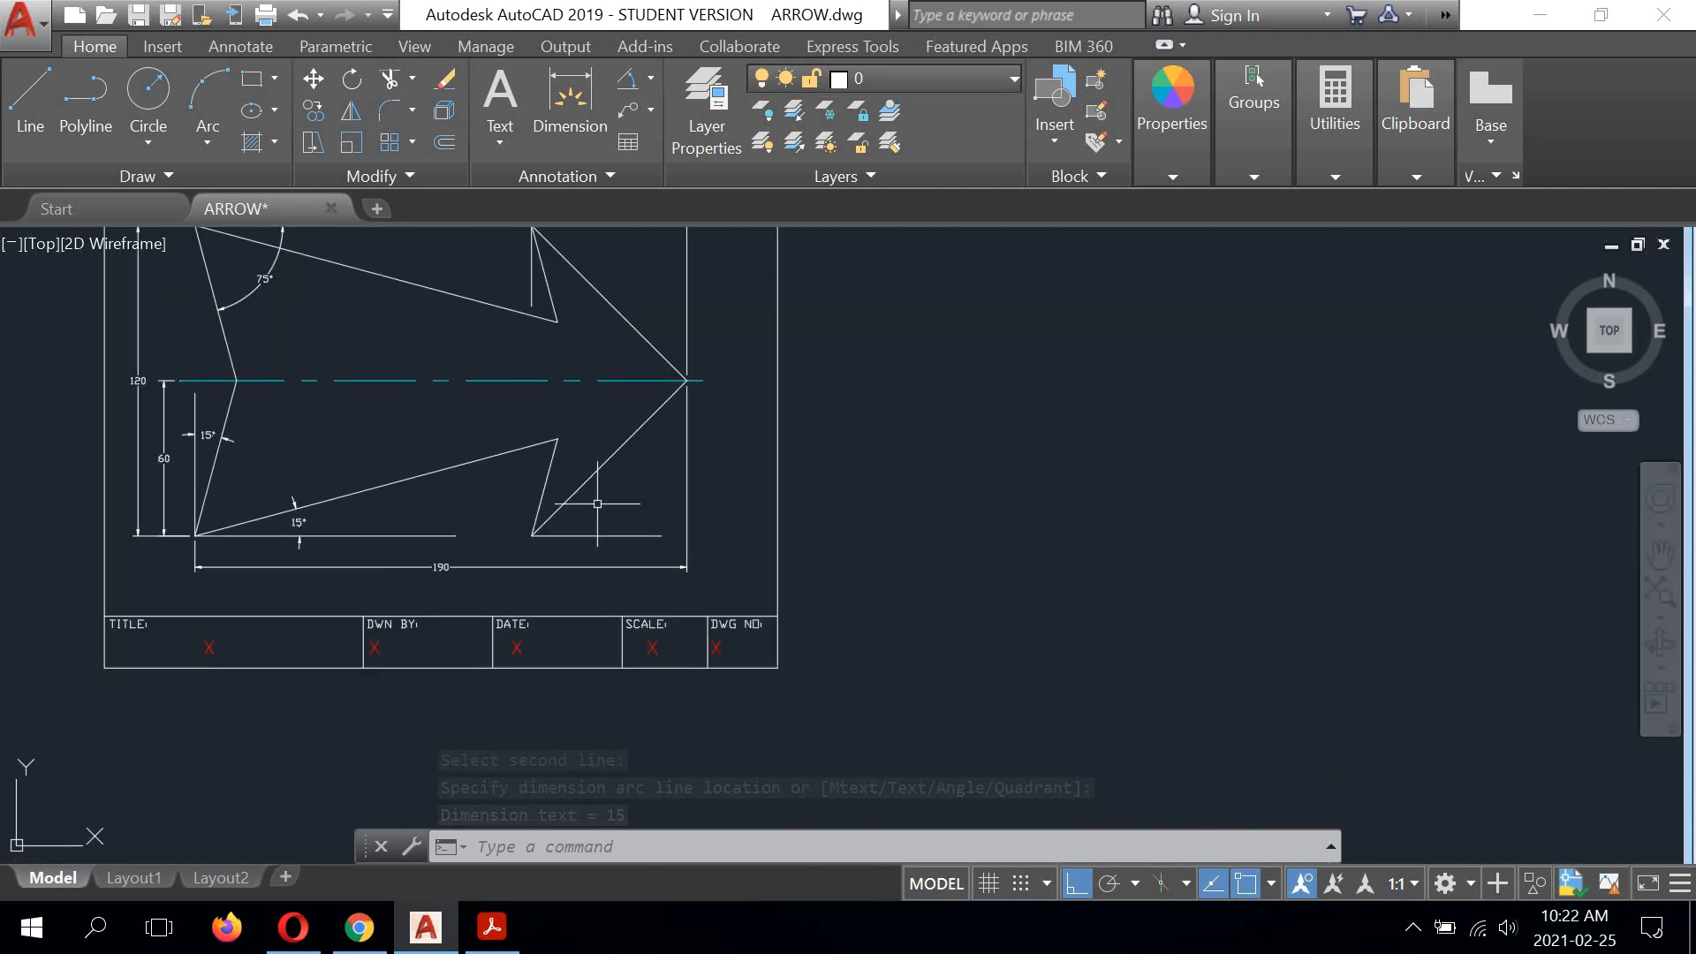
scroll(568, 528, up, 5)
right_click(723, 403)
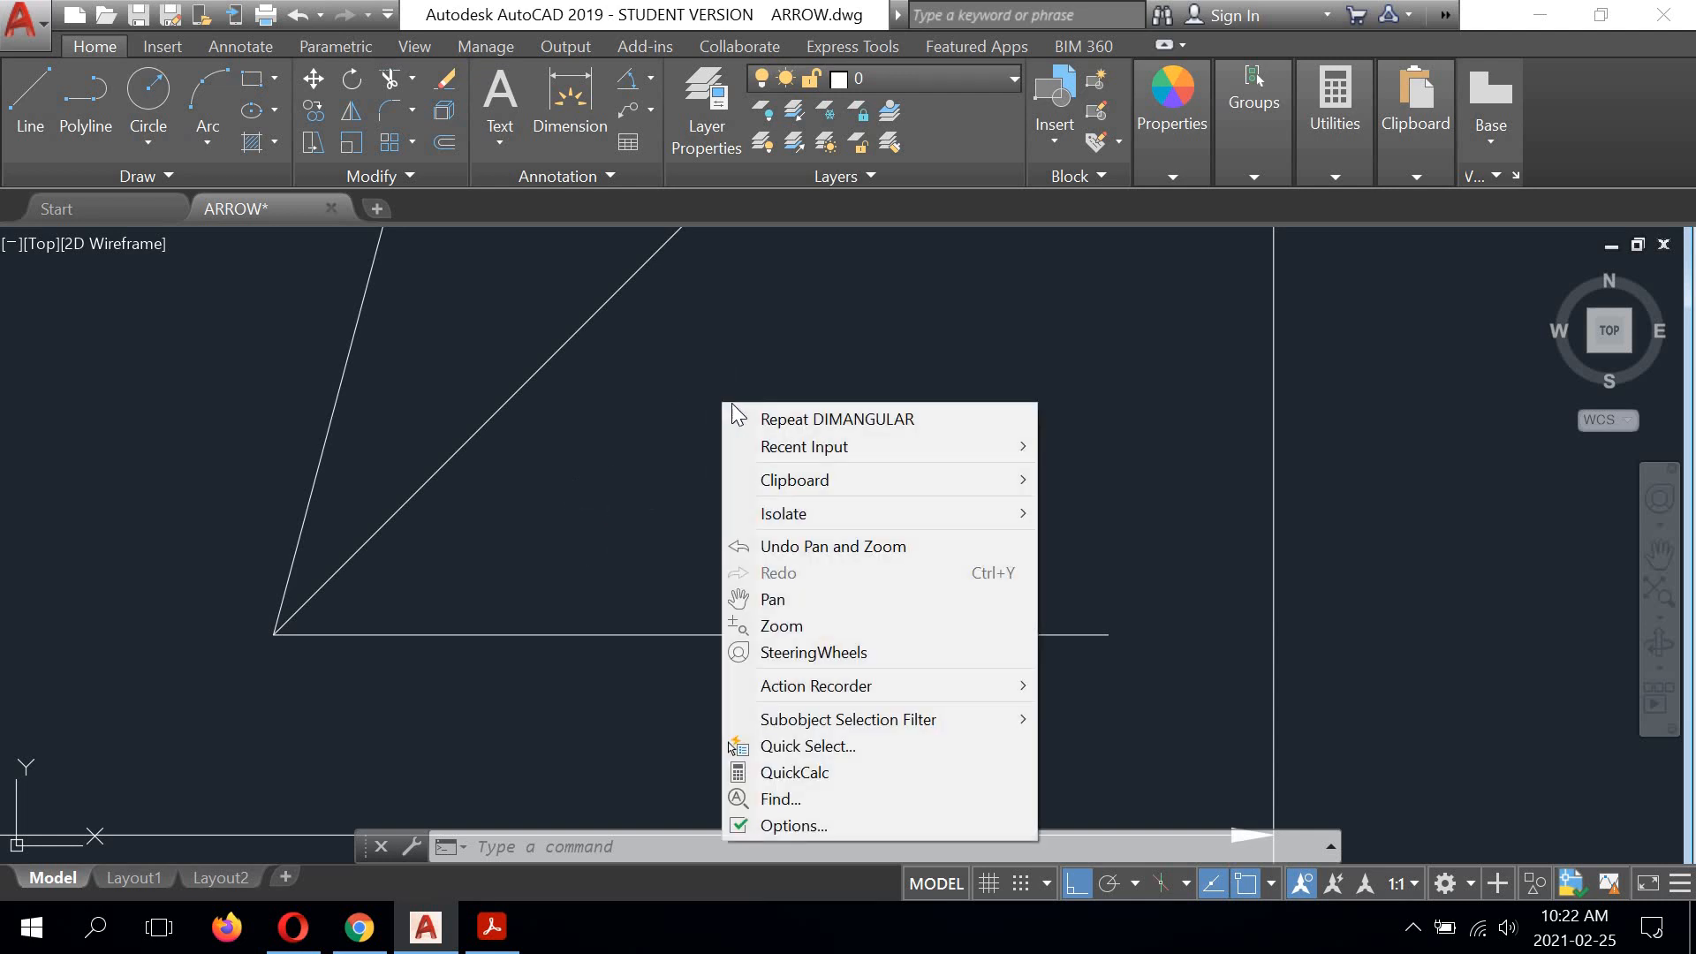
click(734, 419)
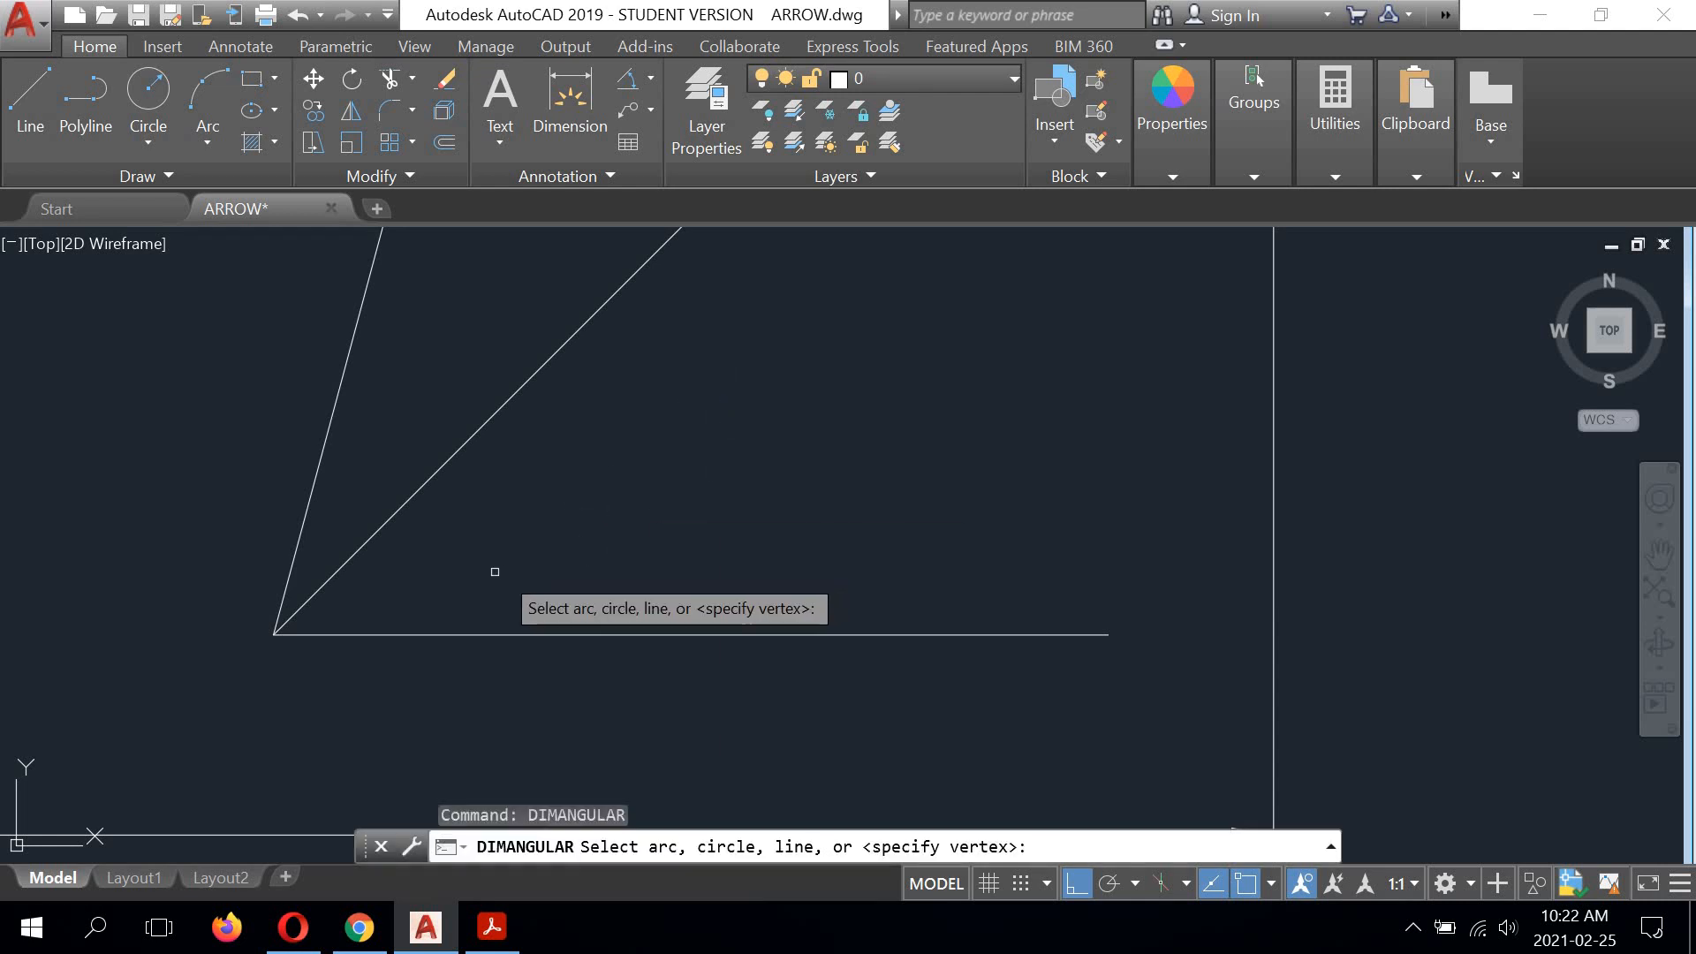
click(402, 502)
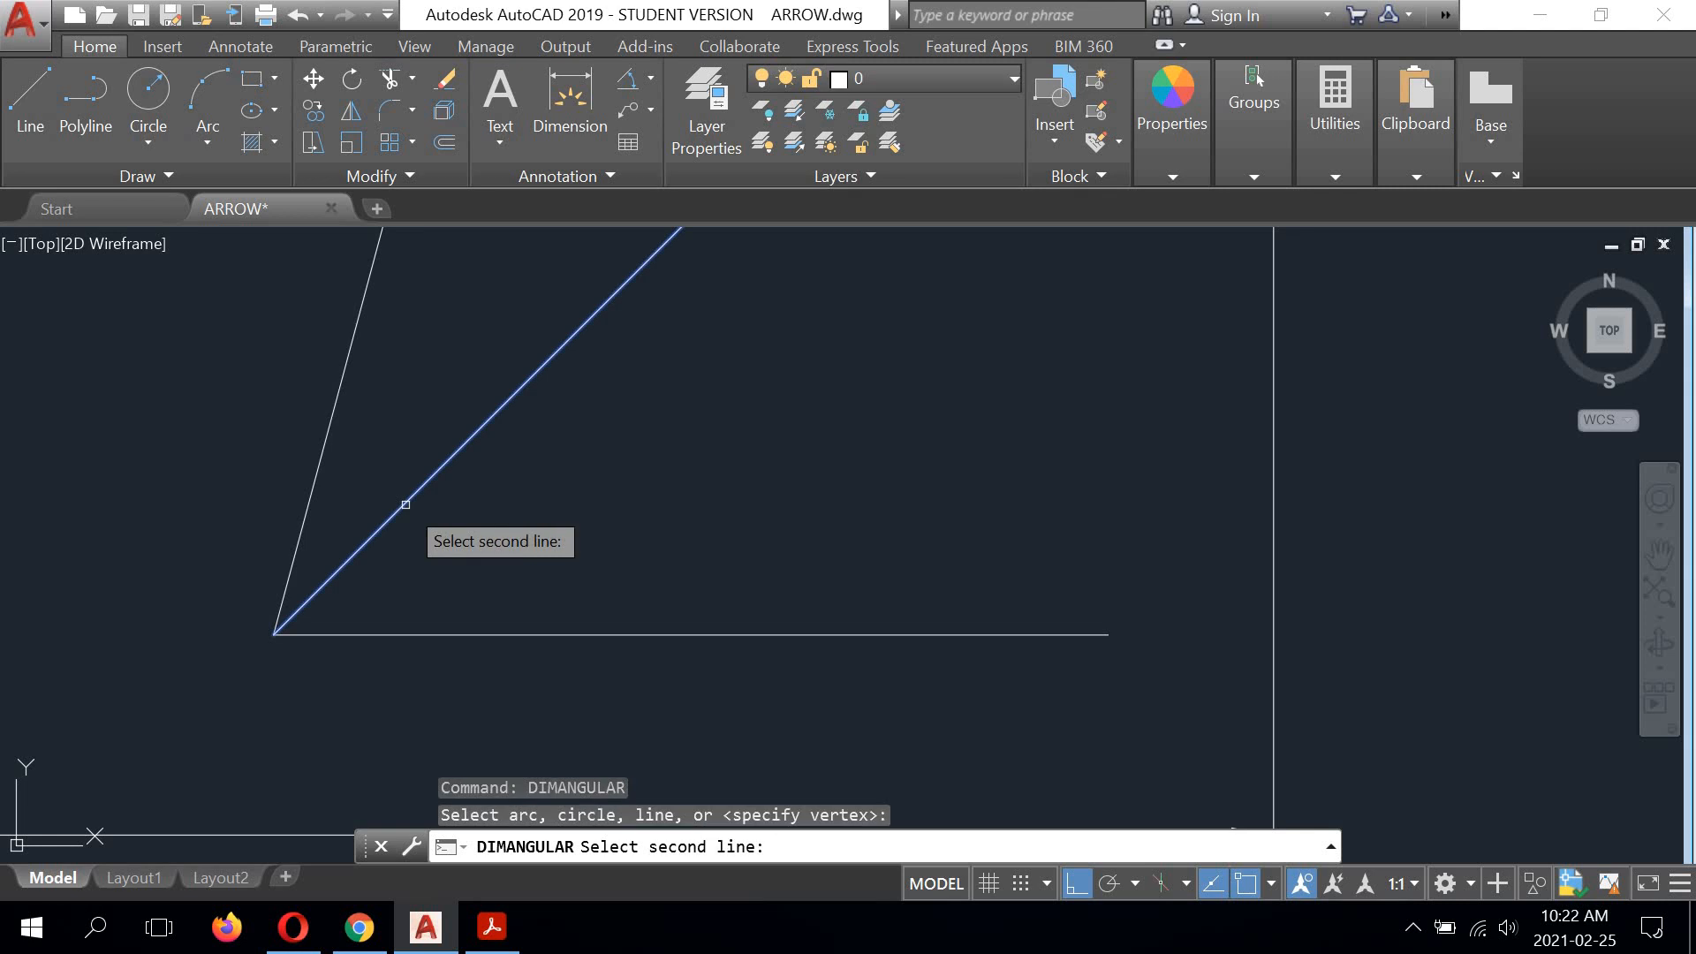
click(477, 634)
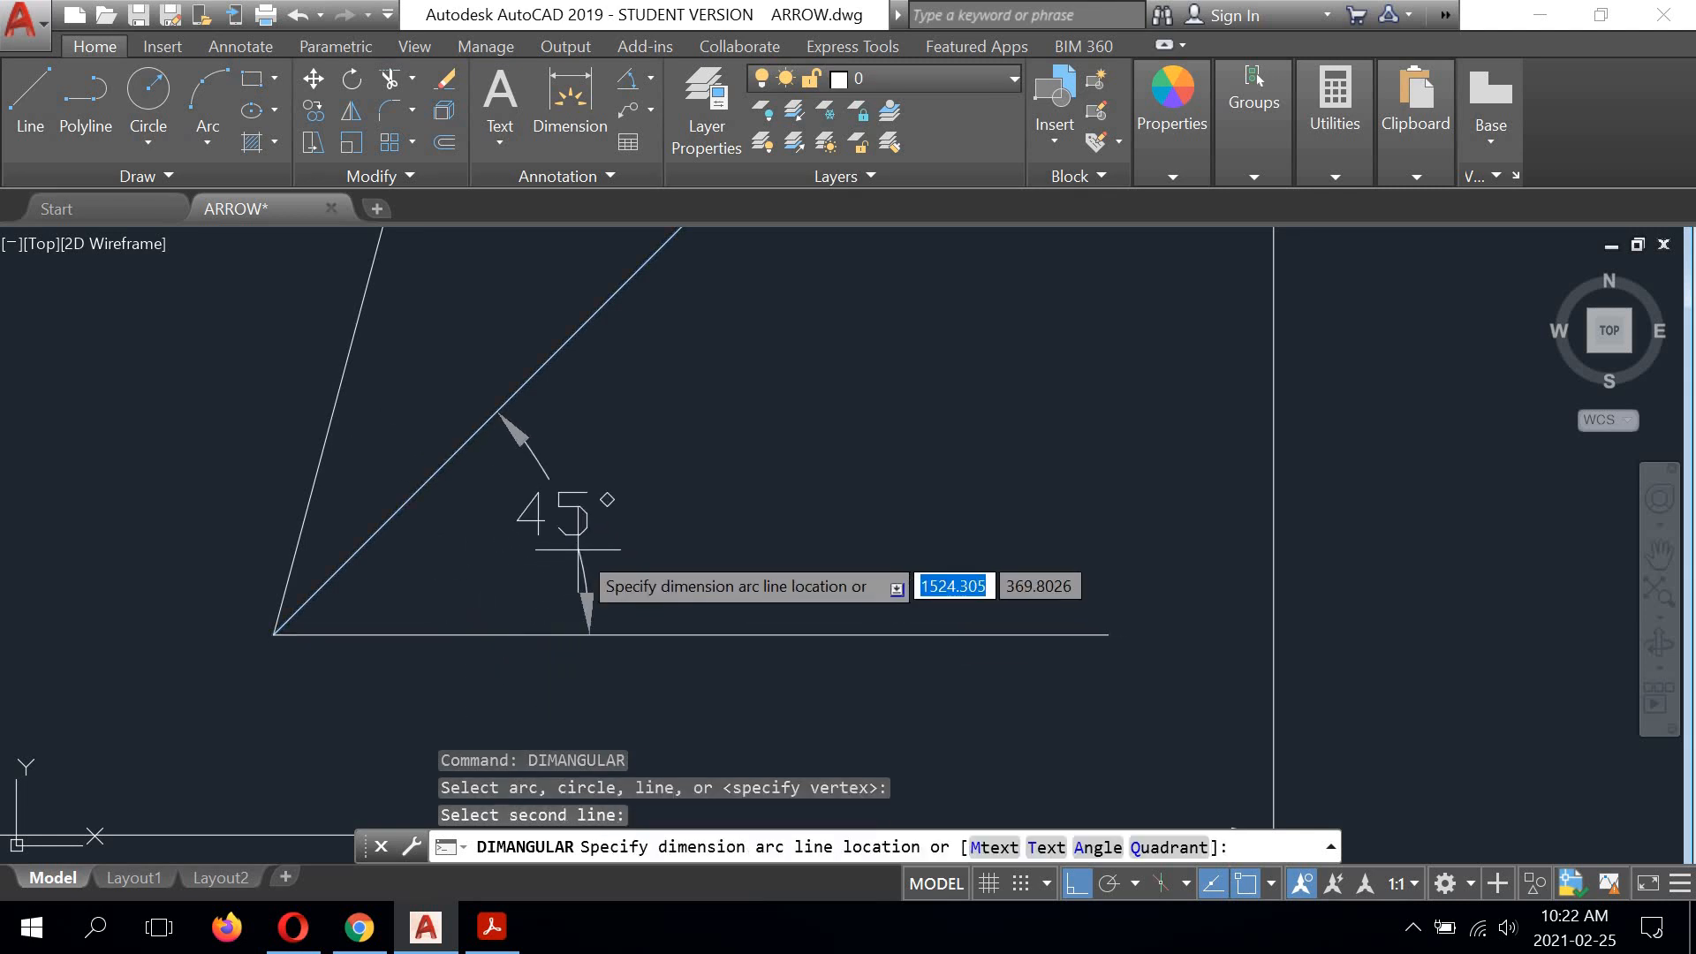
scroll(688, 515, down, 2)
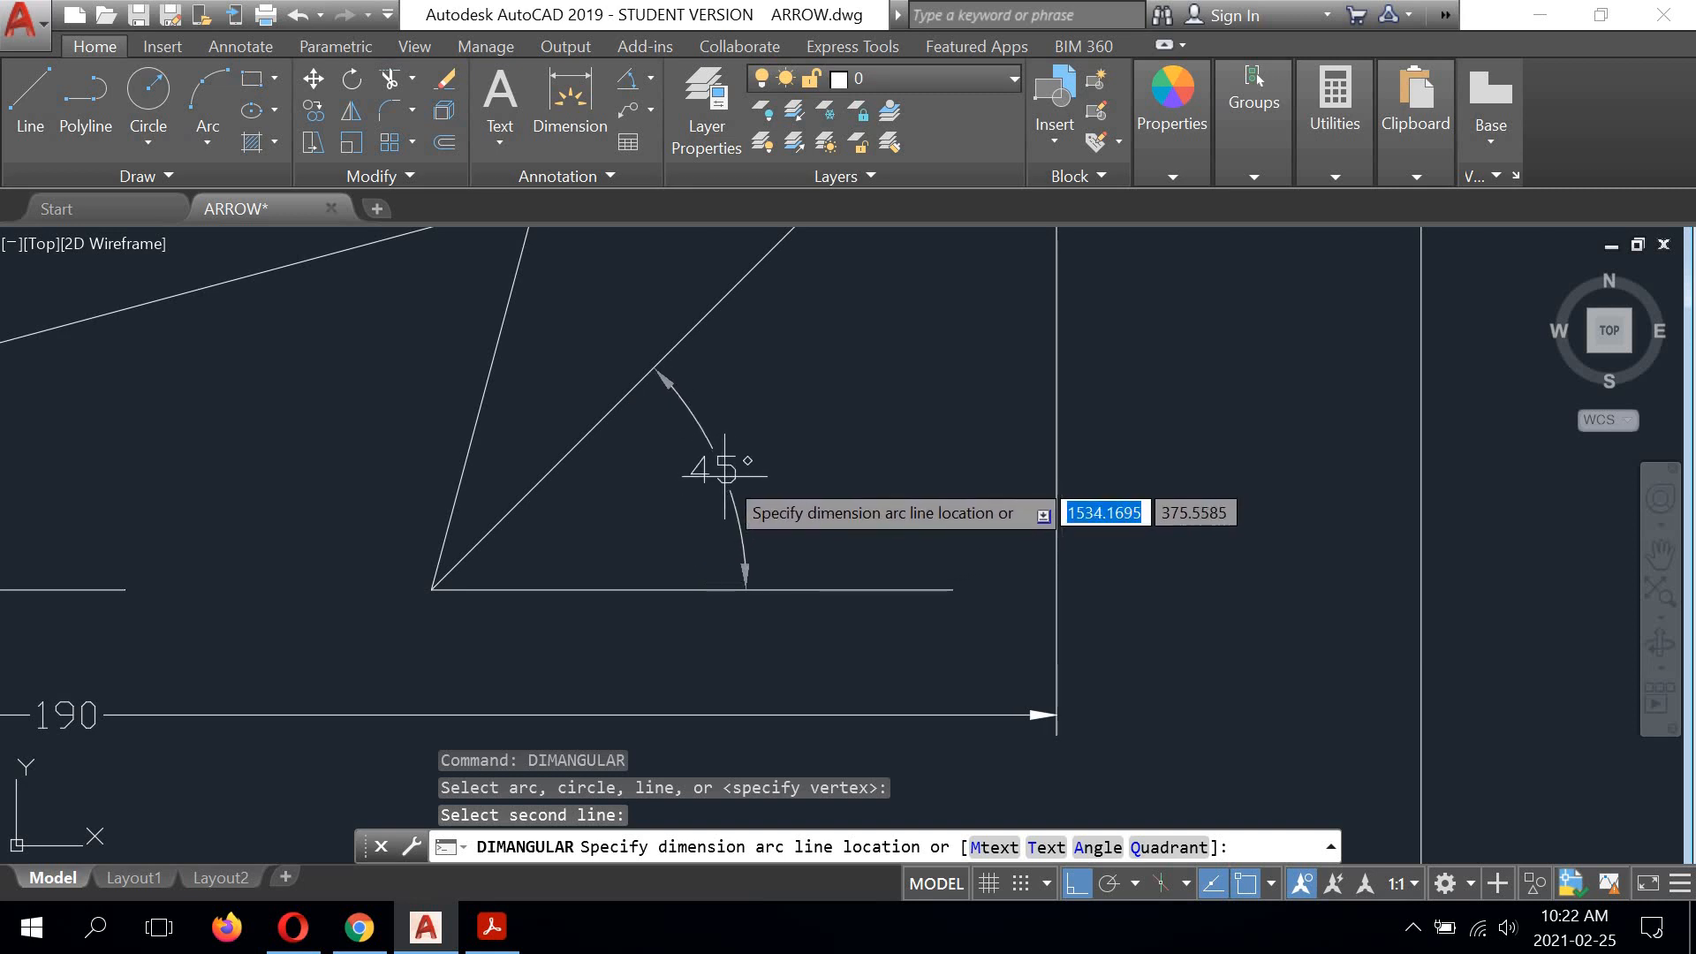
scroll(724, 469, down, 3)
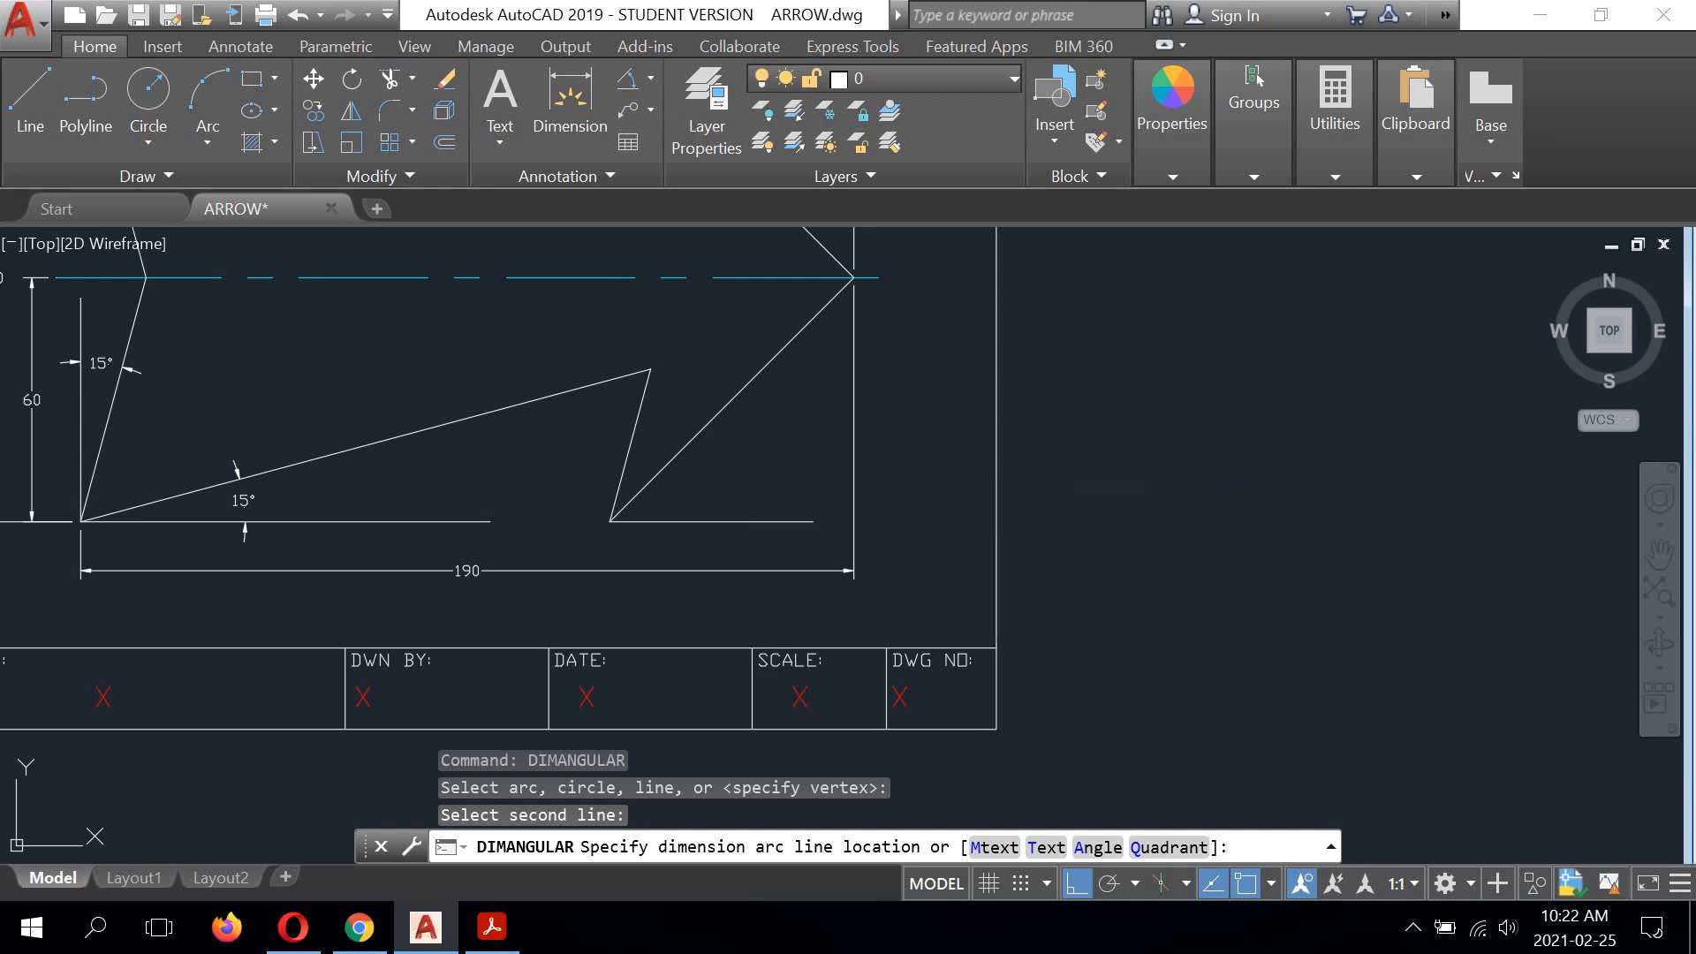
click(730, 470)
Step: Add an angular dimension between the vertical reference line at the upper barb corner and the short barb edge, placing its arc near the reference line's lower end
scroll(682, 558, down, 2)
middle_drag(630, 291, 608, 420)
scroll(599, 381, up, 4)
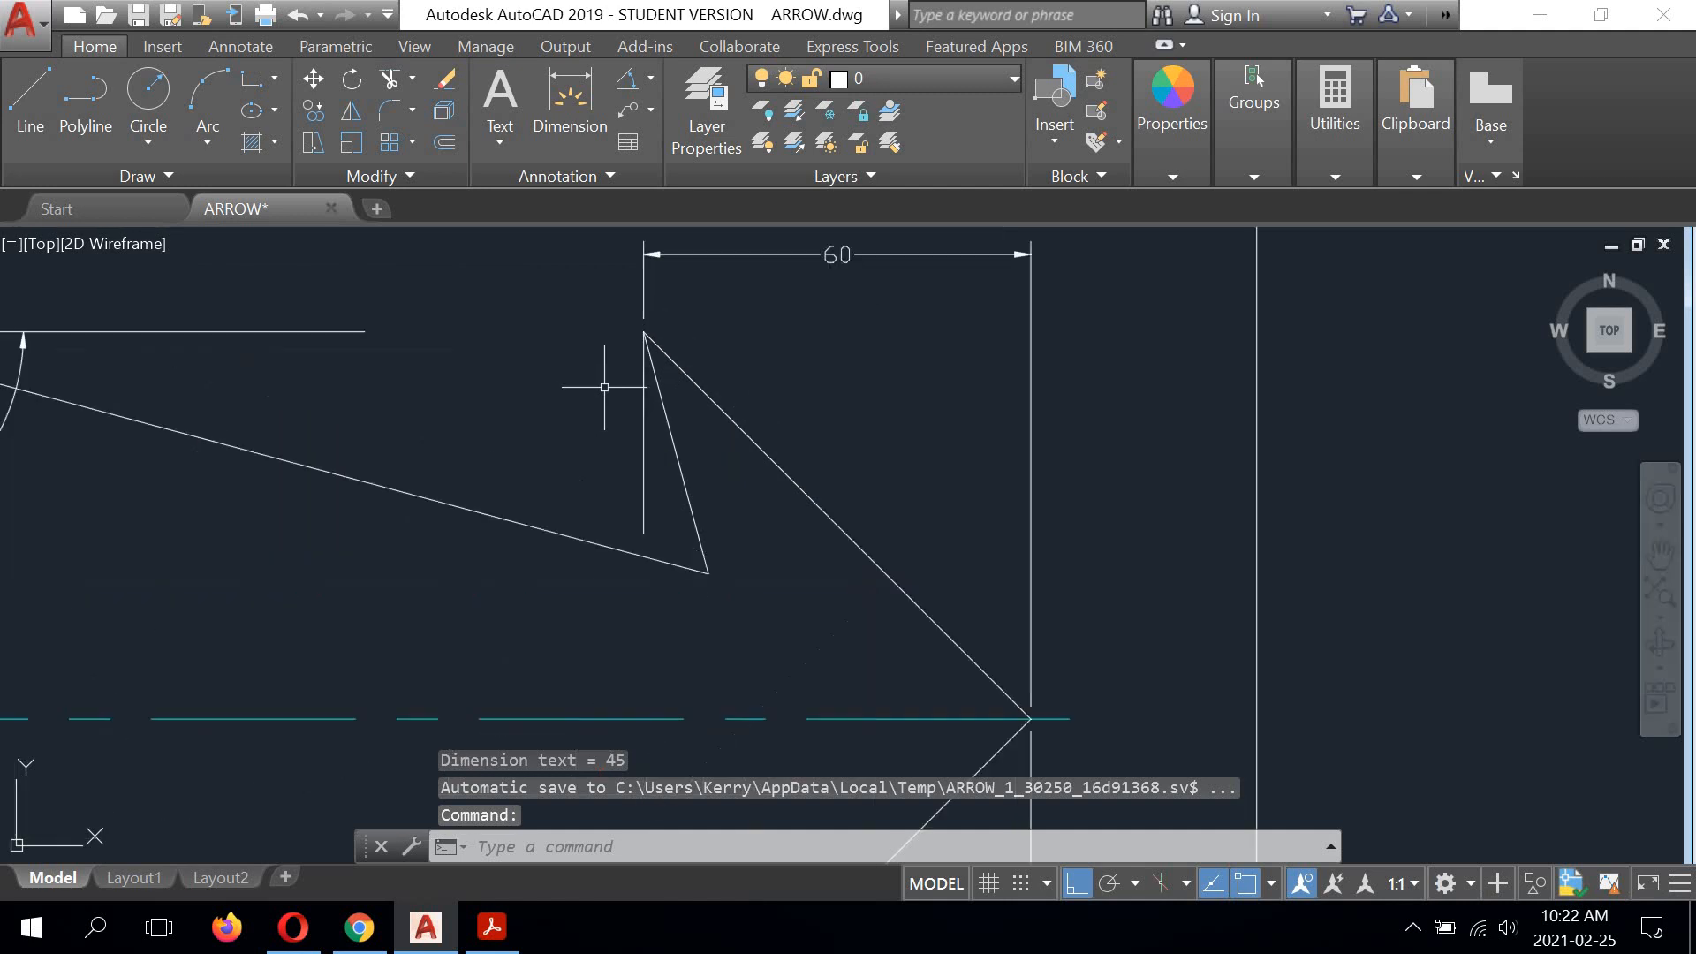
mouse_move(694, 359)
middle_down()
mouse_move(686, 341)
mouse_move(717, 365)
mouse_move(696, 396)
middle_up()
right_click(748, 363)
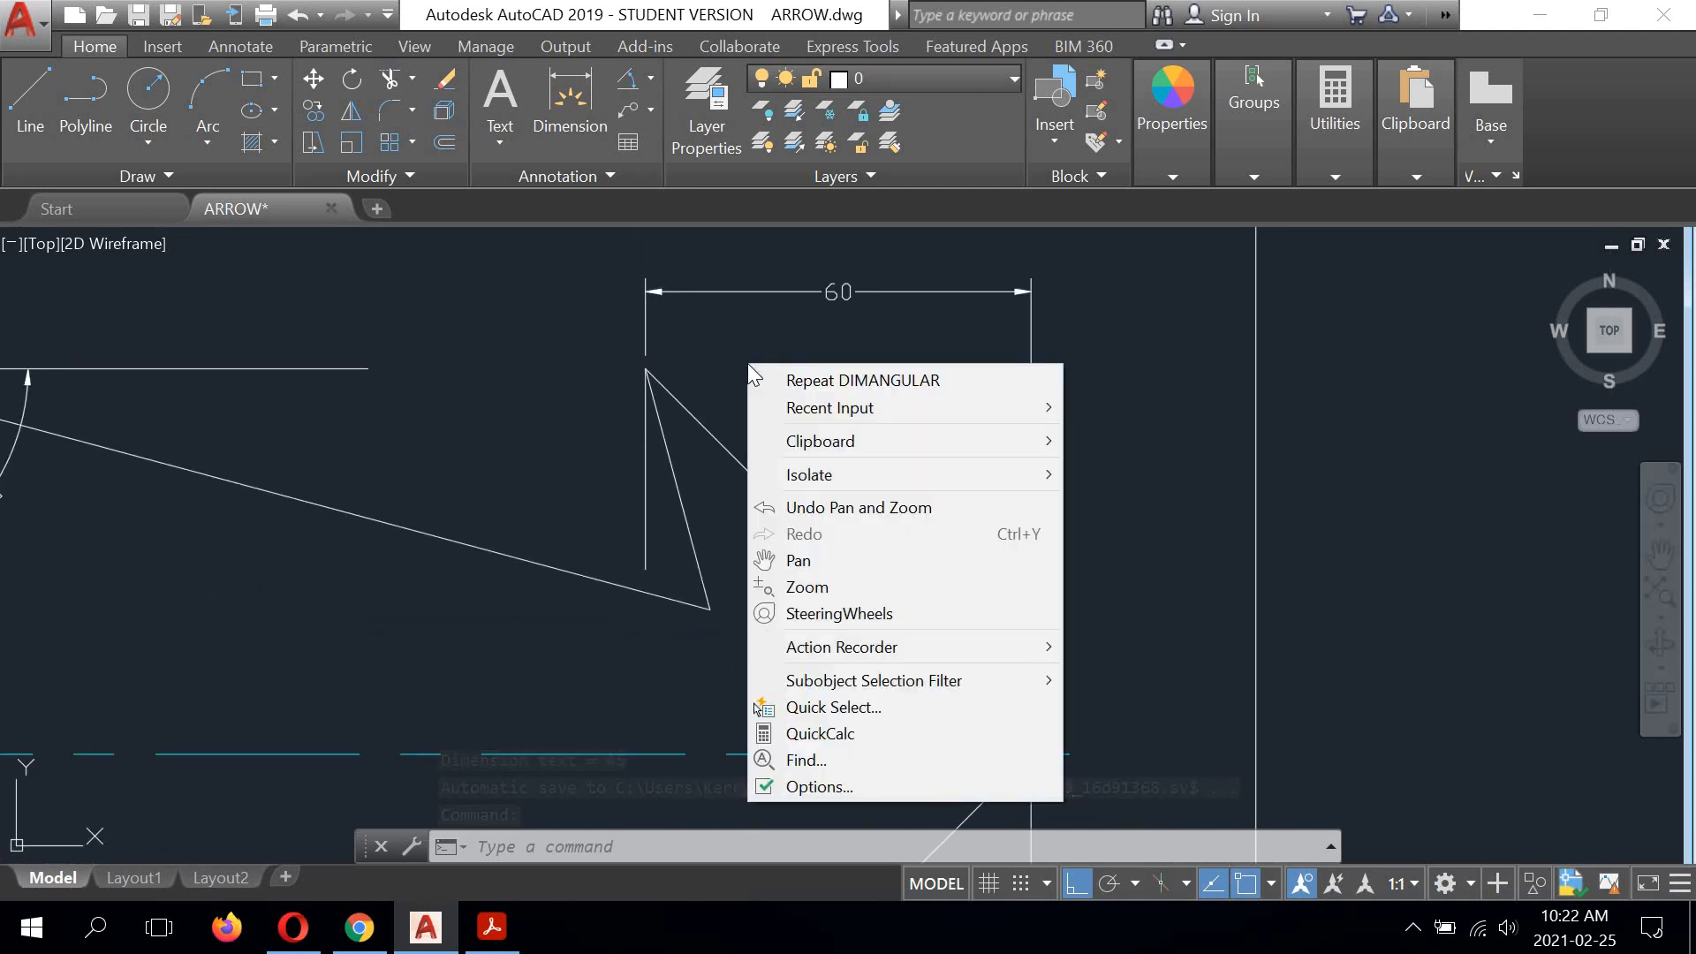
click(797, 379)
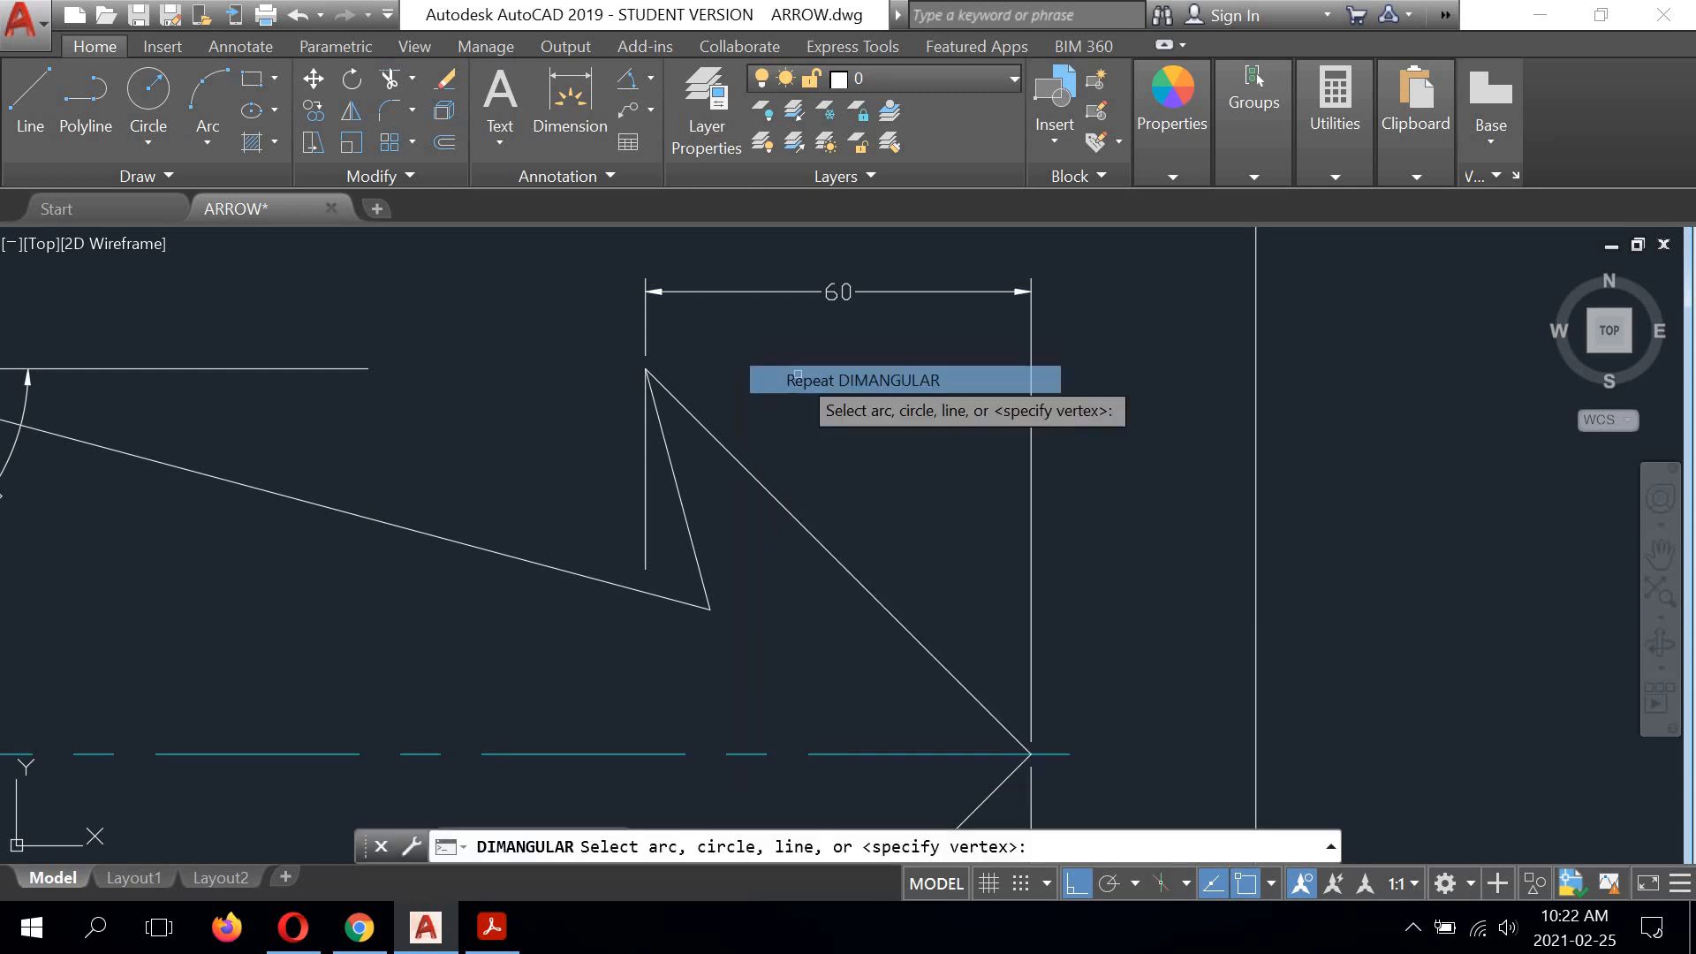
scroll(623, 521, up, 2)
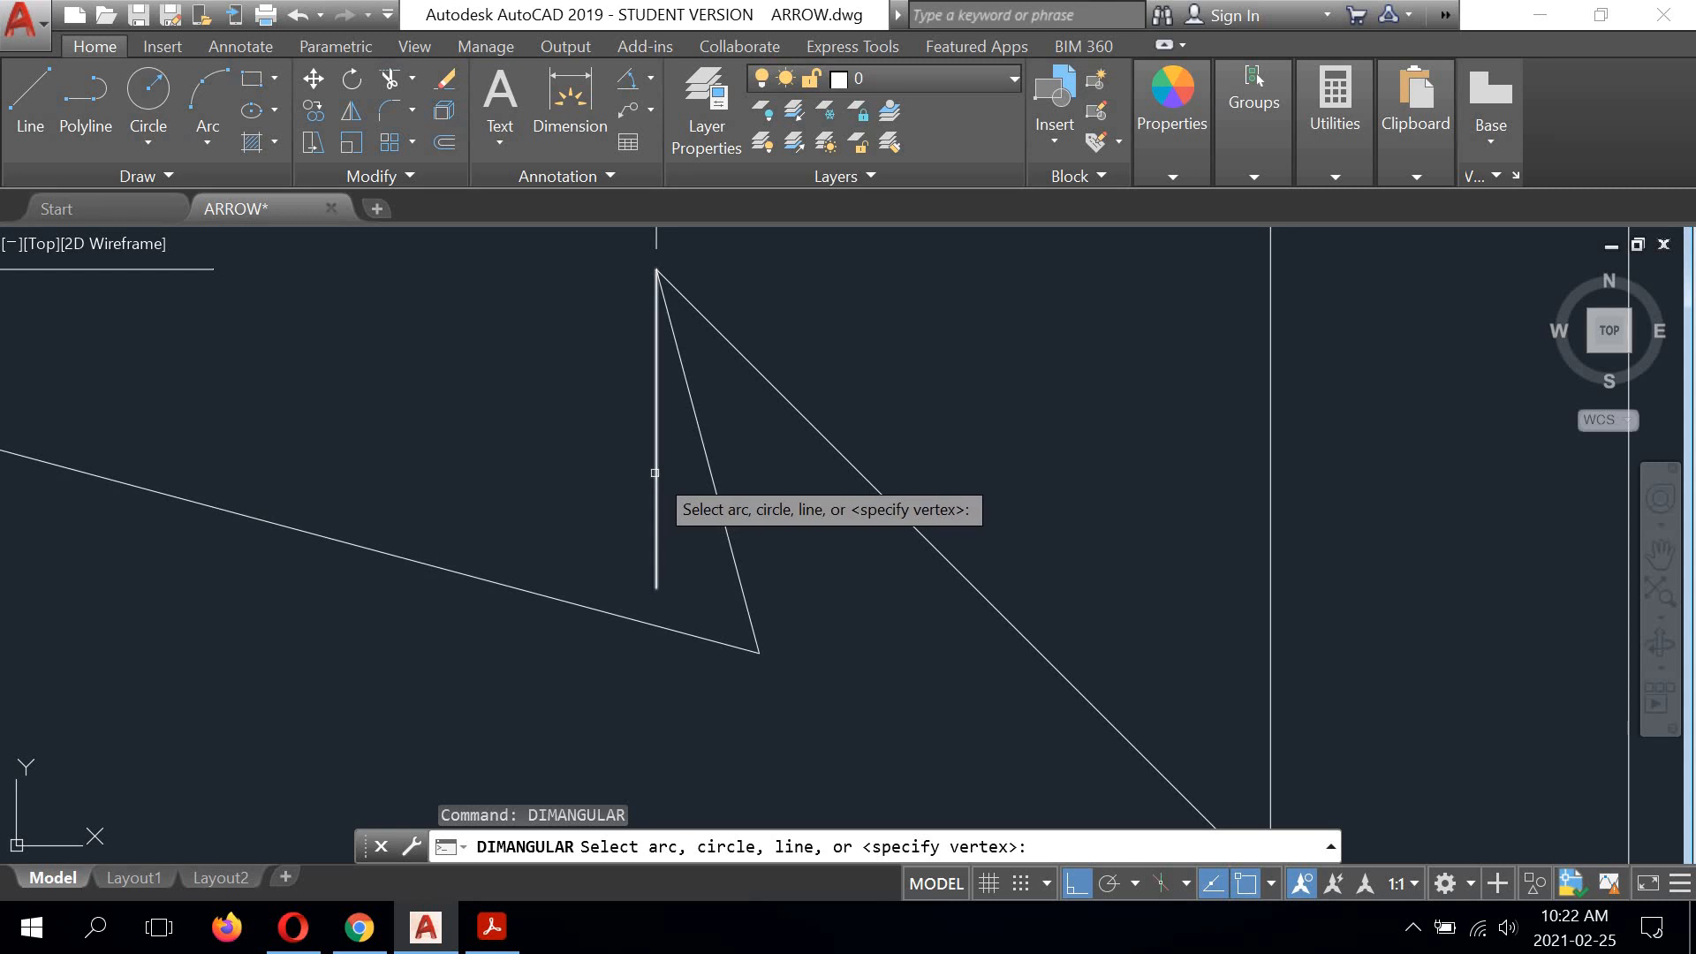
click(655, 475)
click(708, 470)
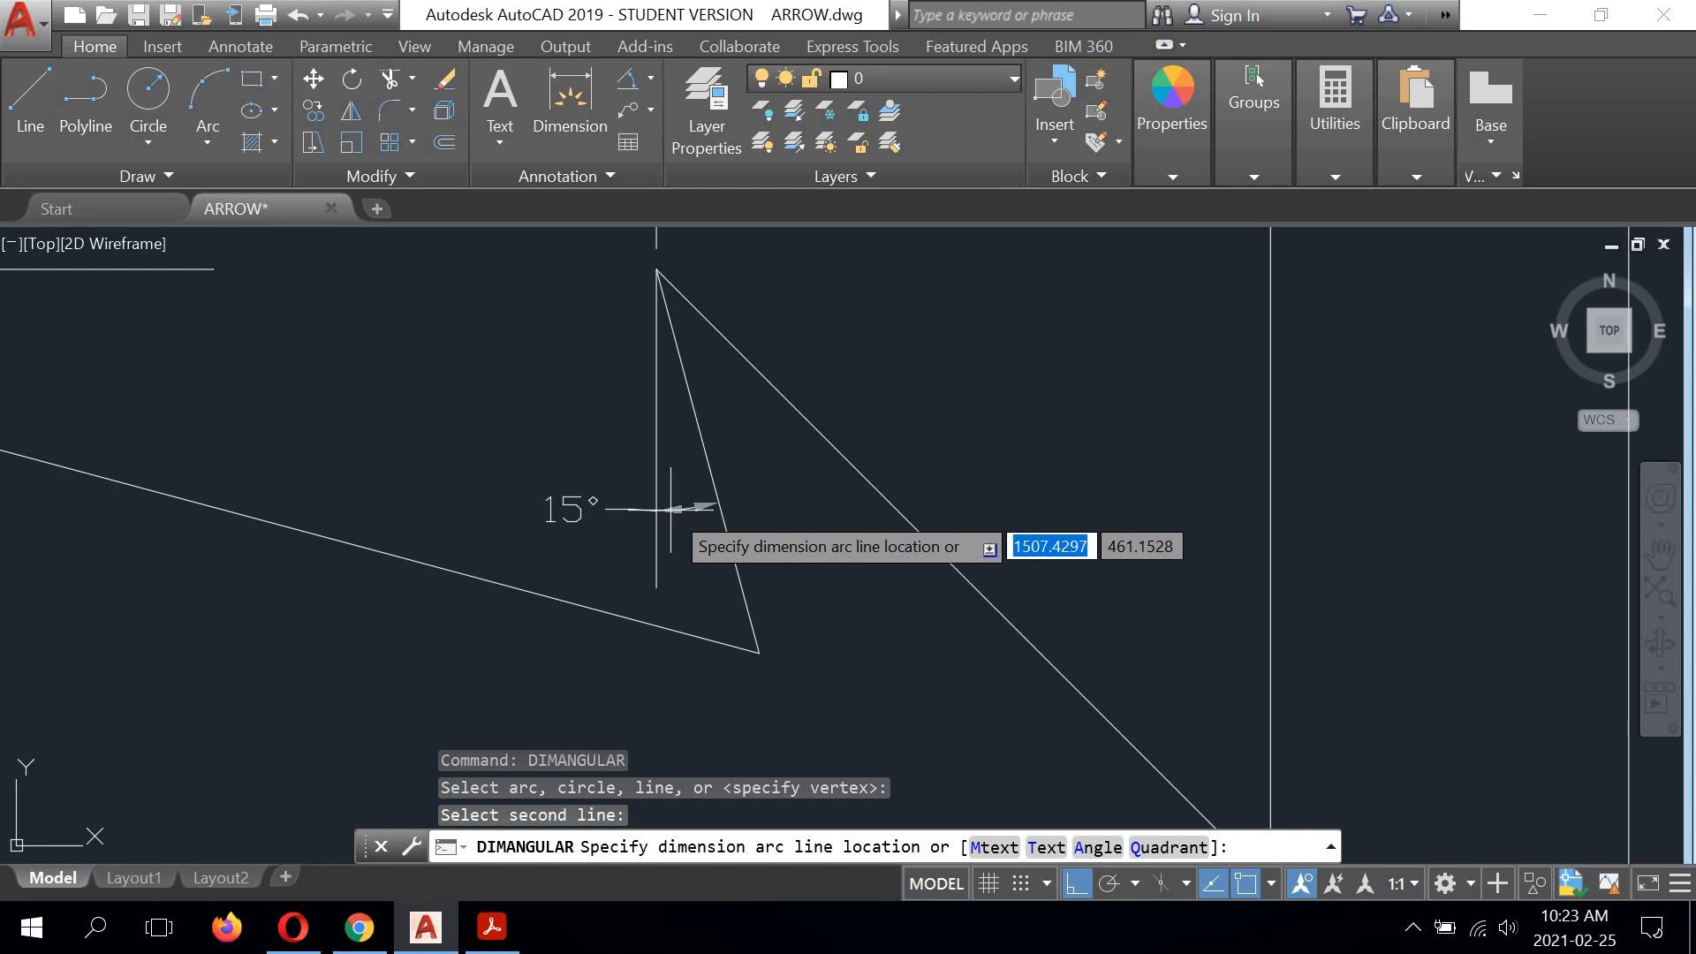
scroll(667, 539, down, 3)
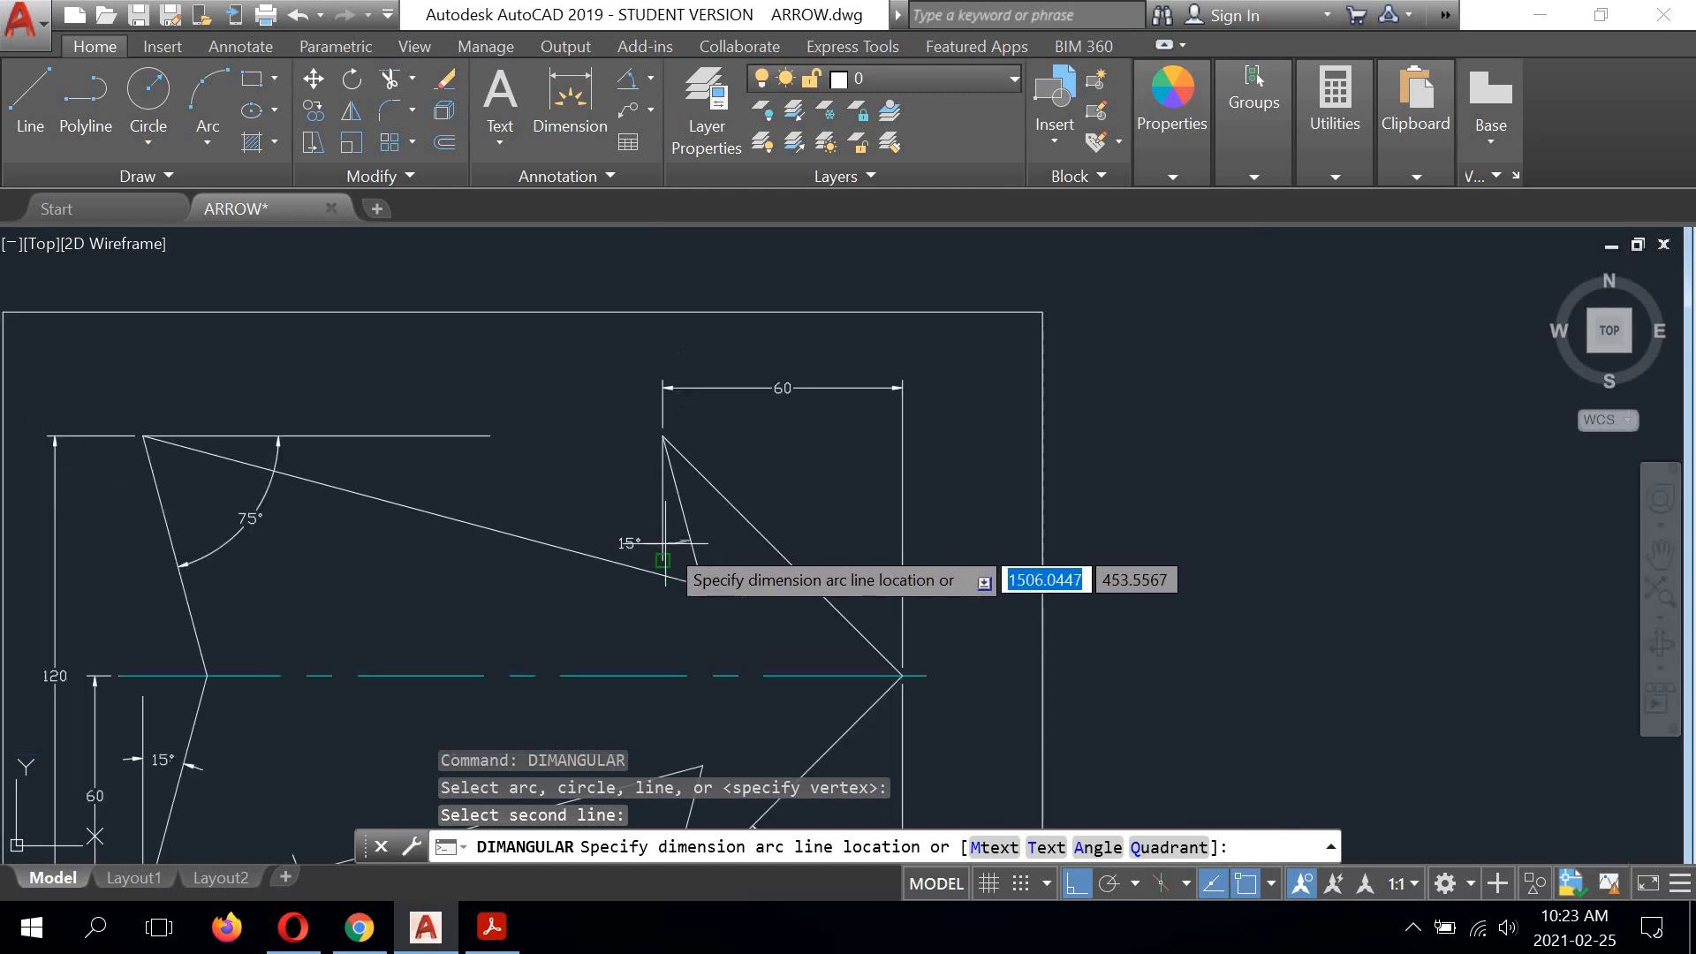
scroll(665, 543, up, 5)
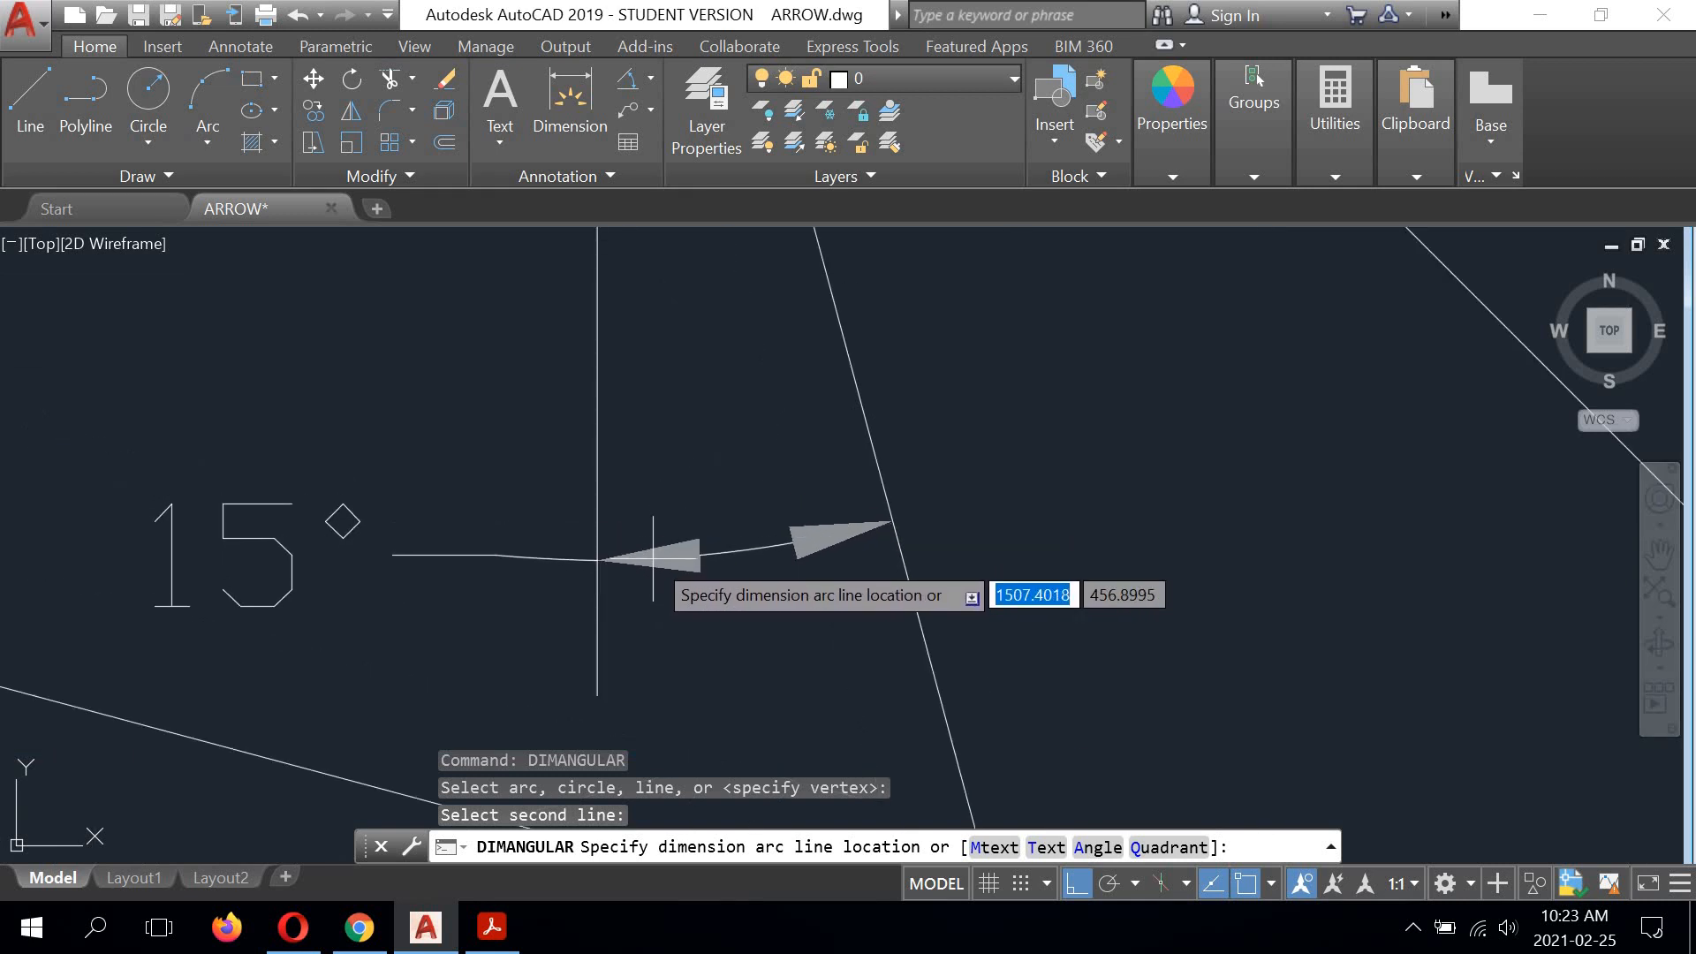
click(655, 557)
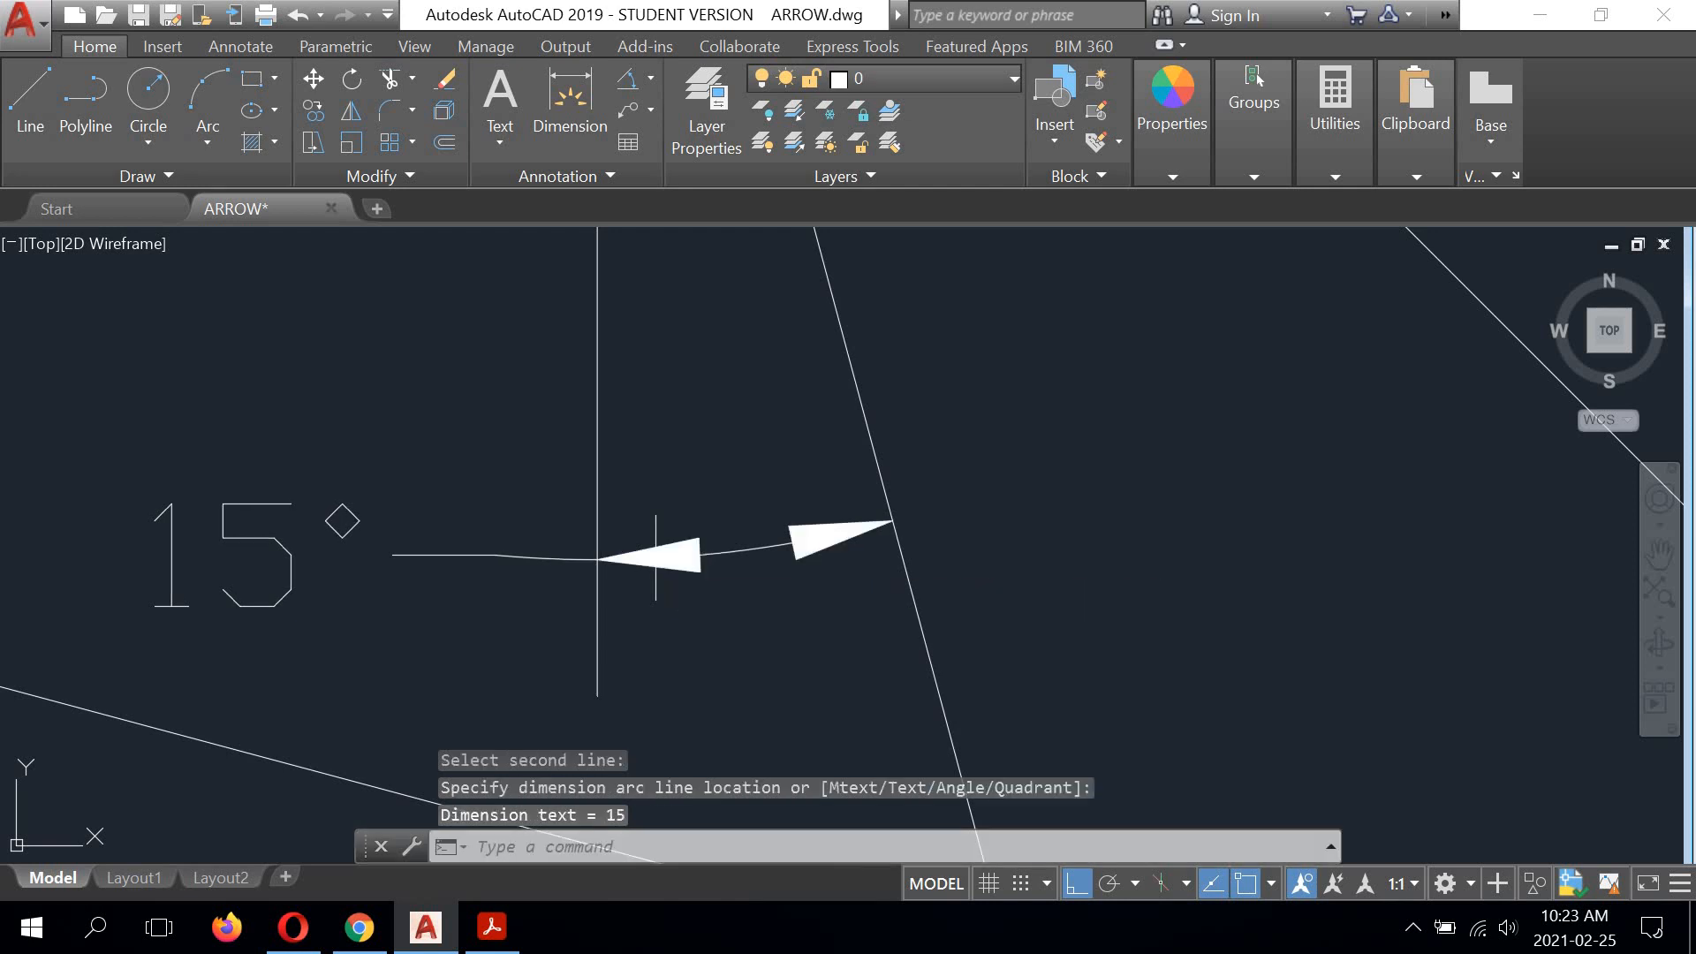
Step: Move the upper barb angular dimension's text in between the vertical reference line and the barb edge
scroll(667, 462, down, 4)
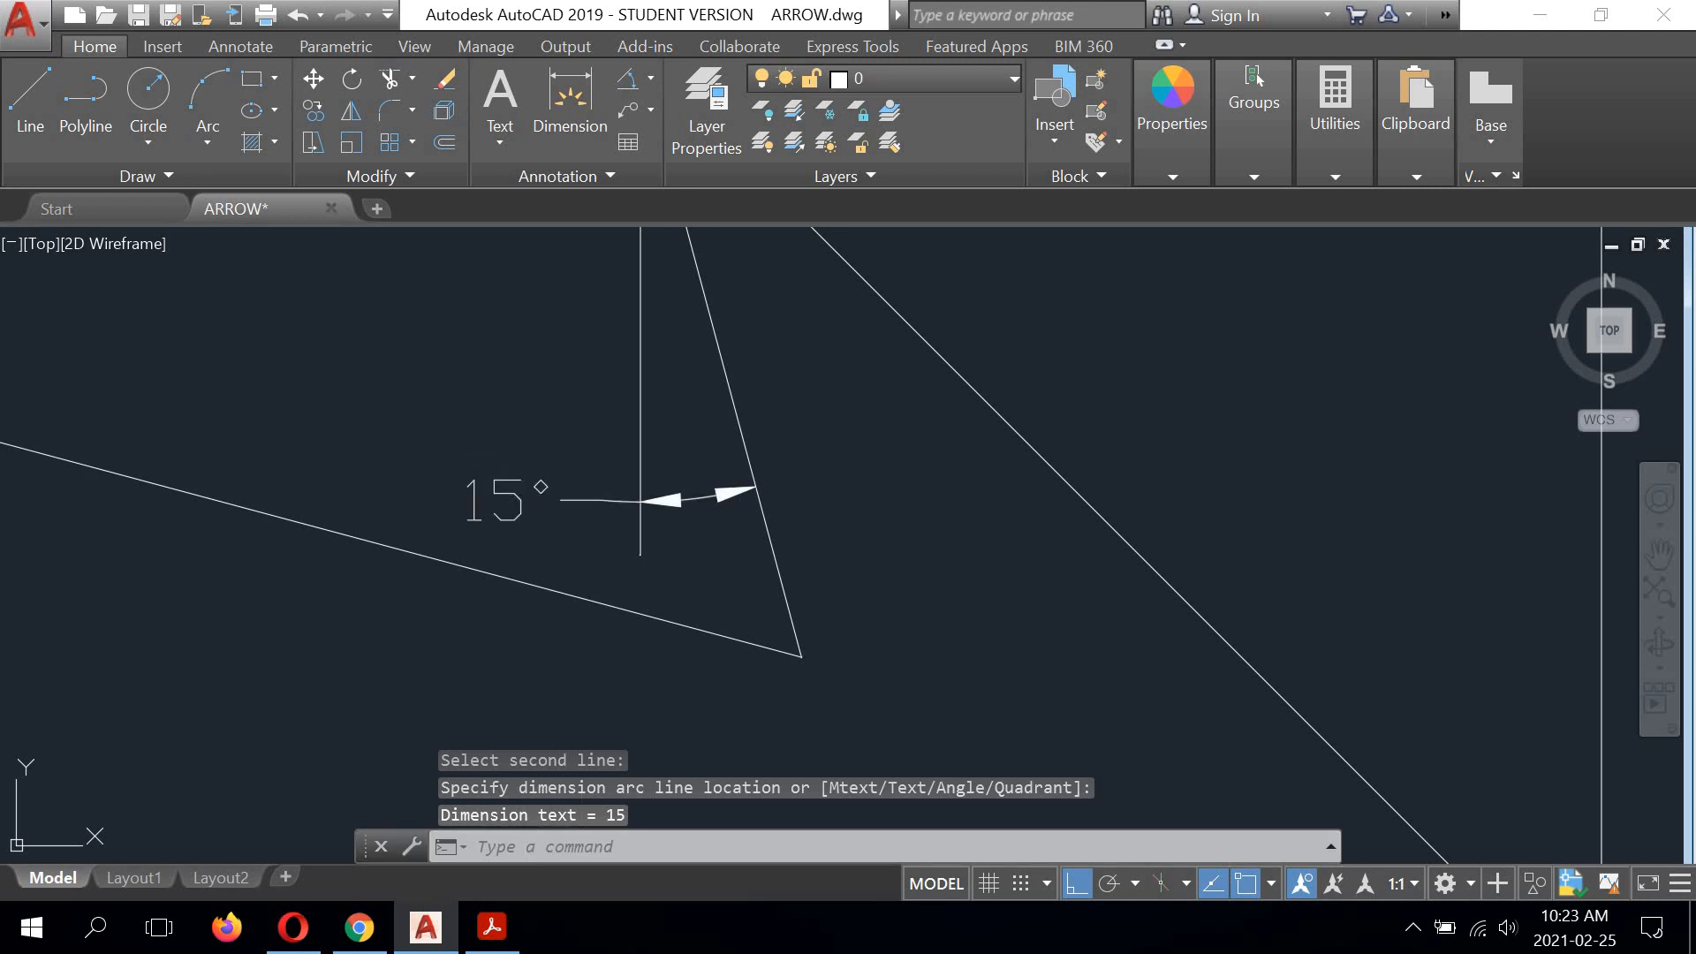
click(494, 503)
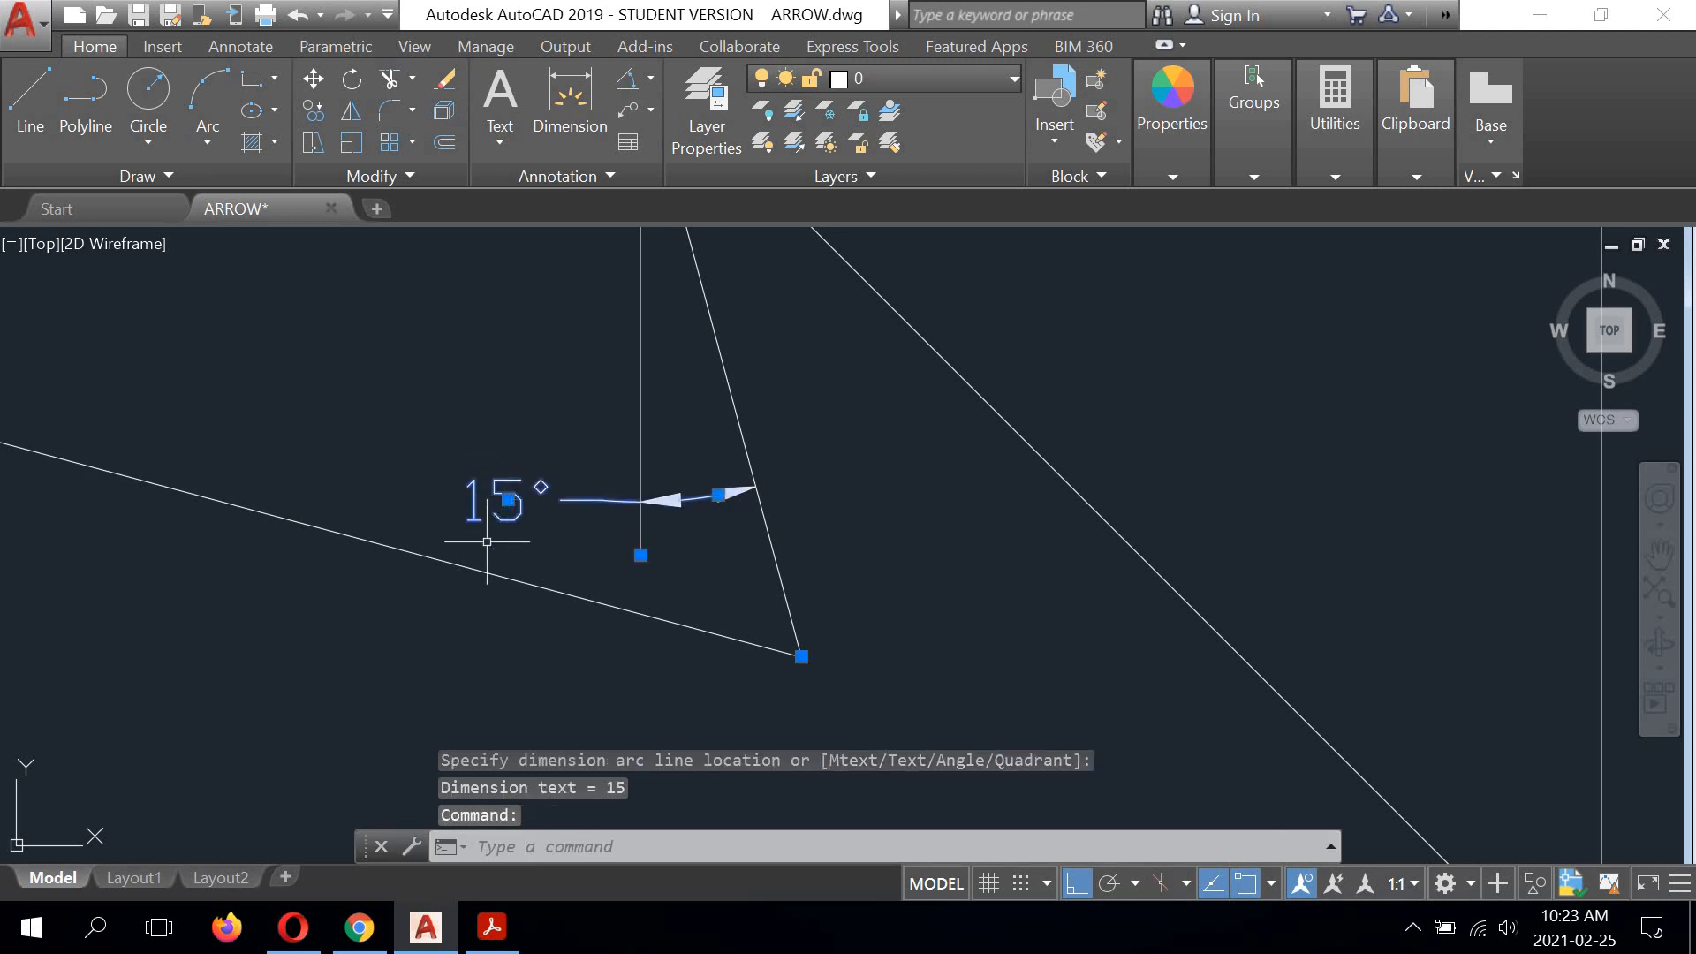
click(507, 500)
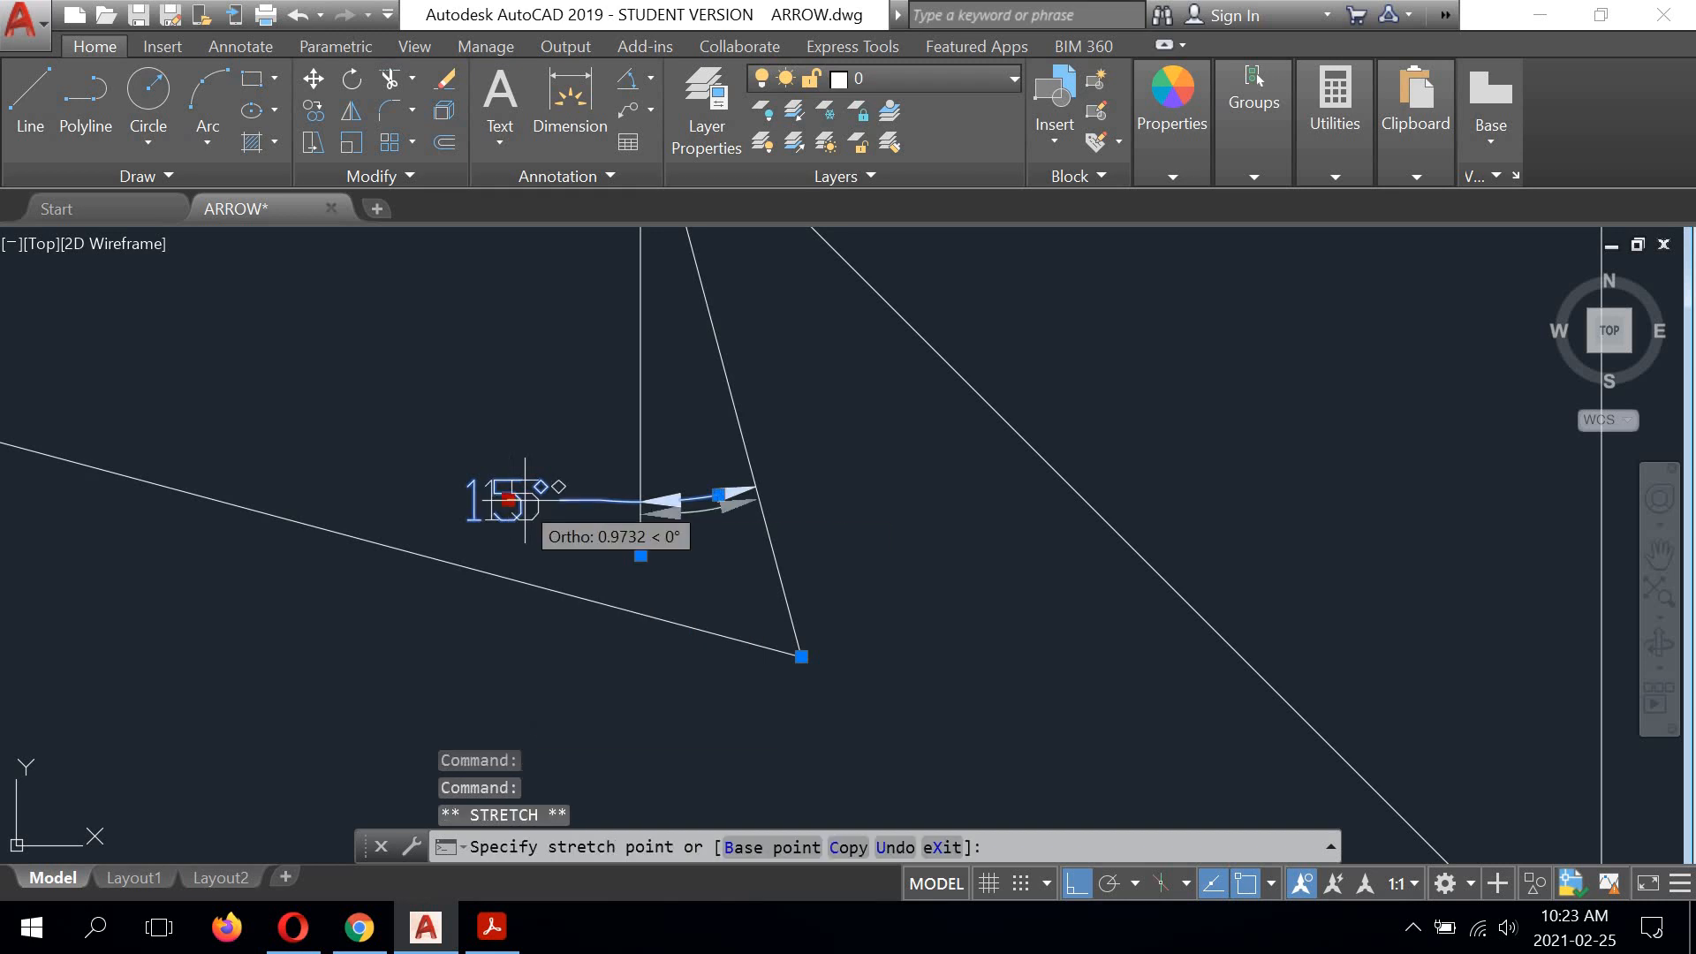
click(699, 499)
scroll(698, 572, down, 2)
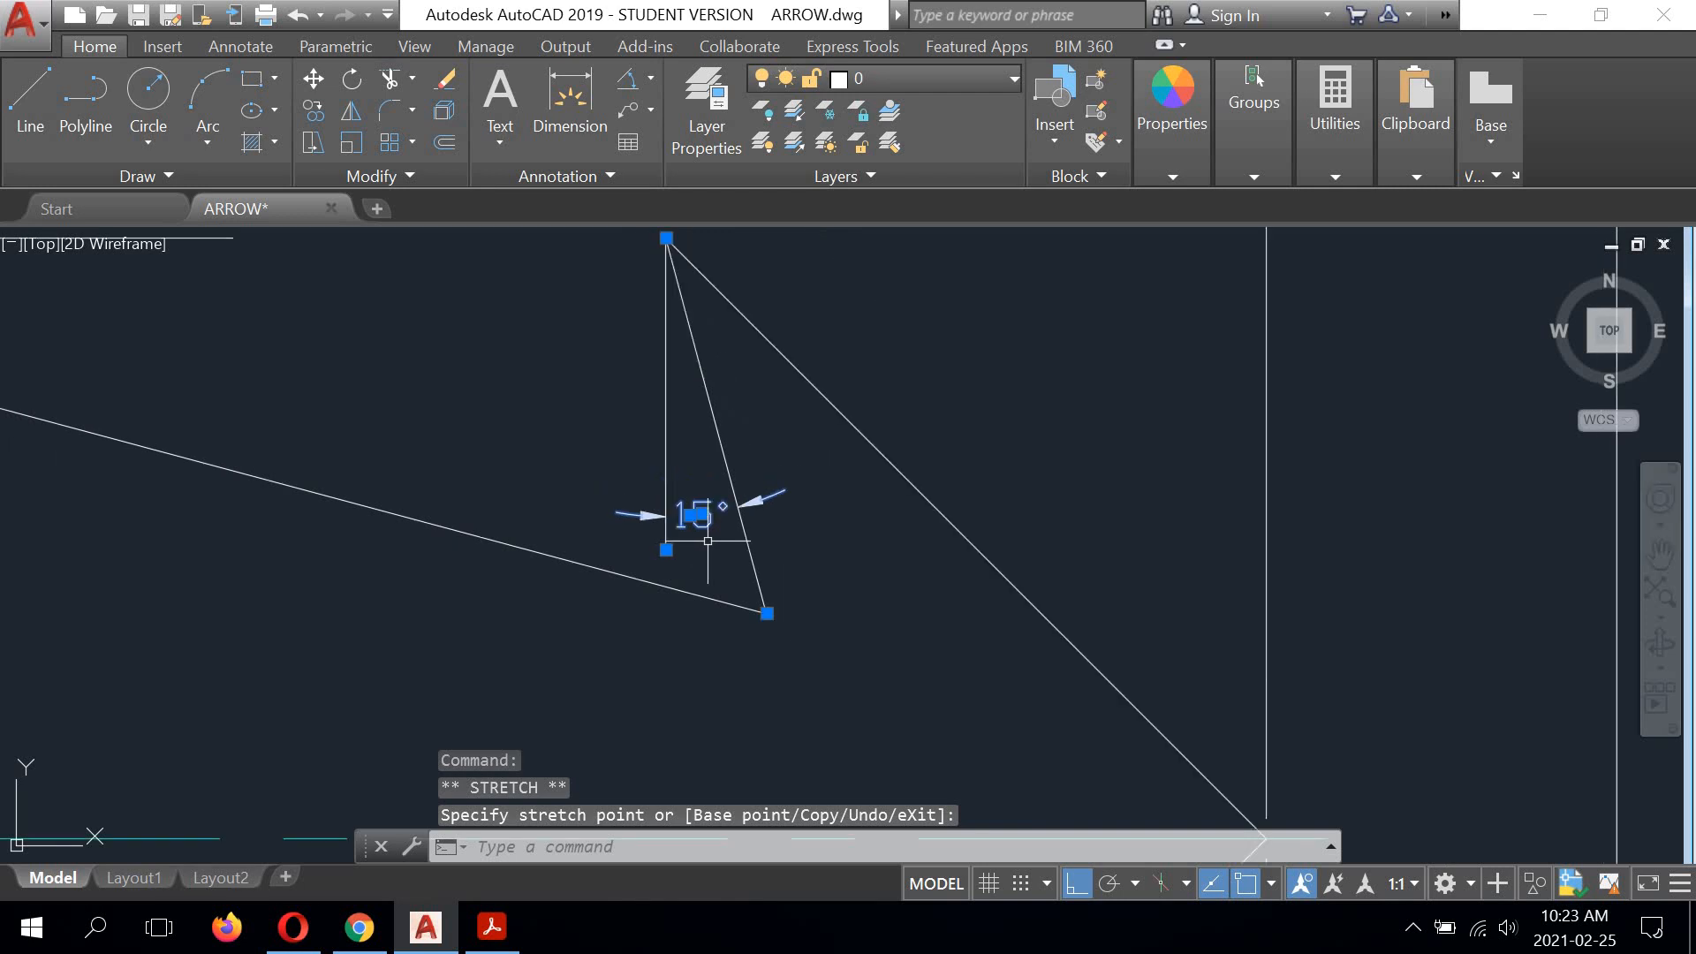
scroll(750, 530, up, 4)
key(Return)
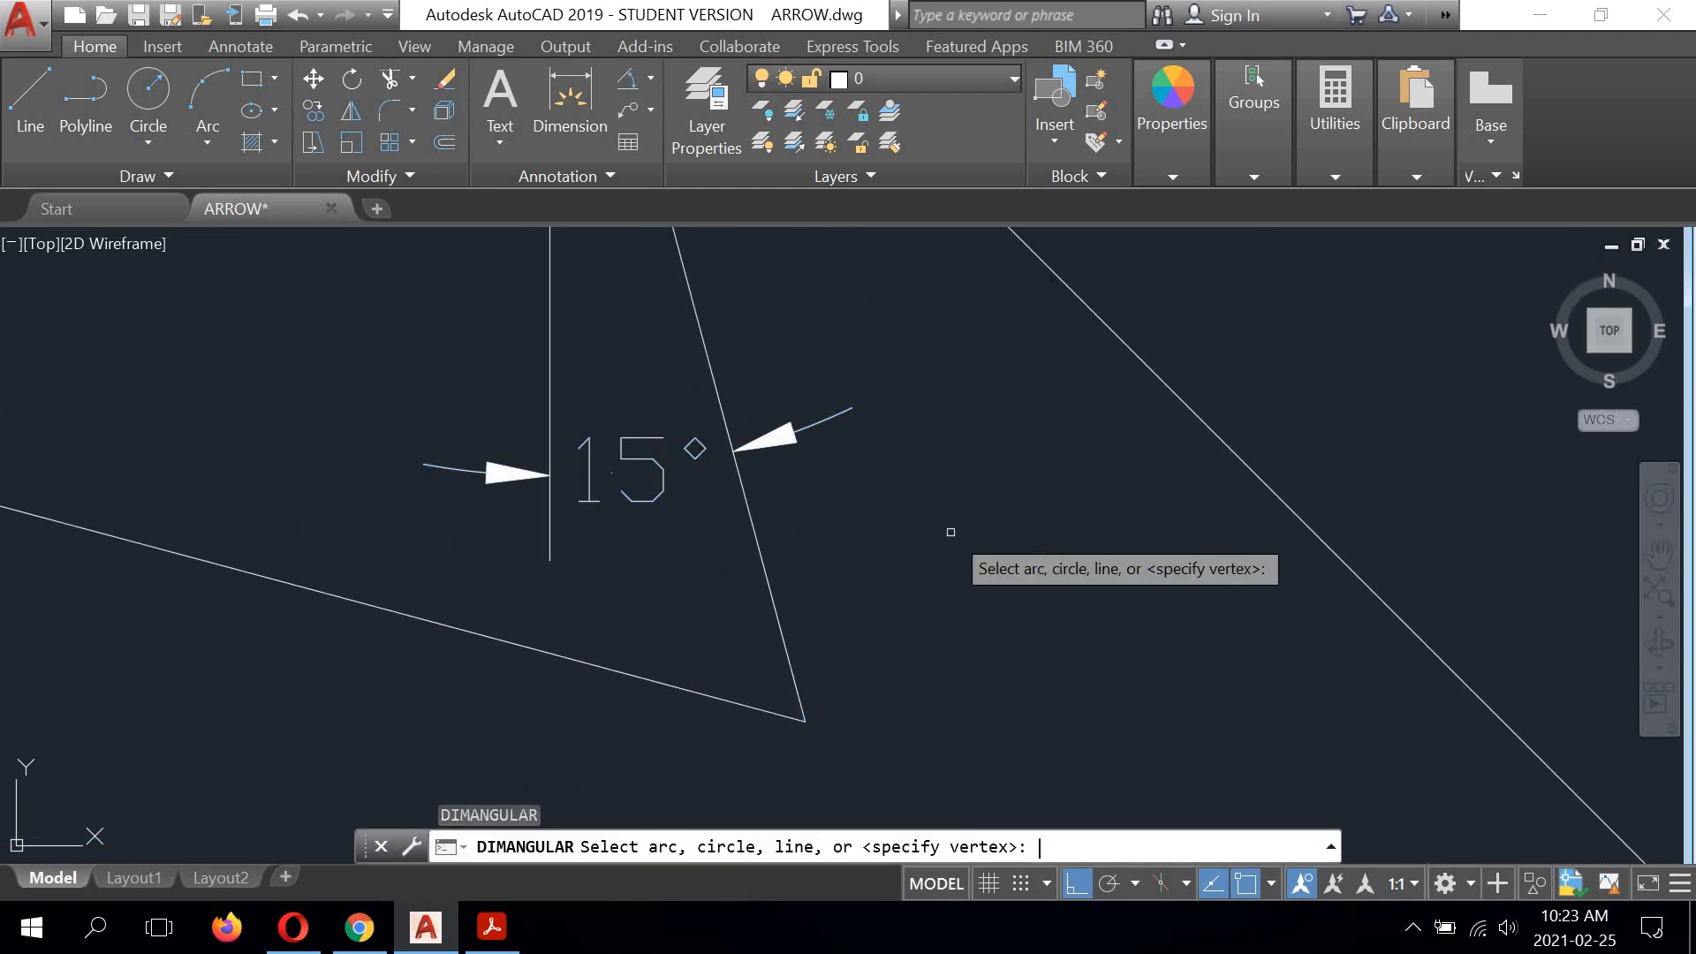
key(Return)
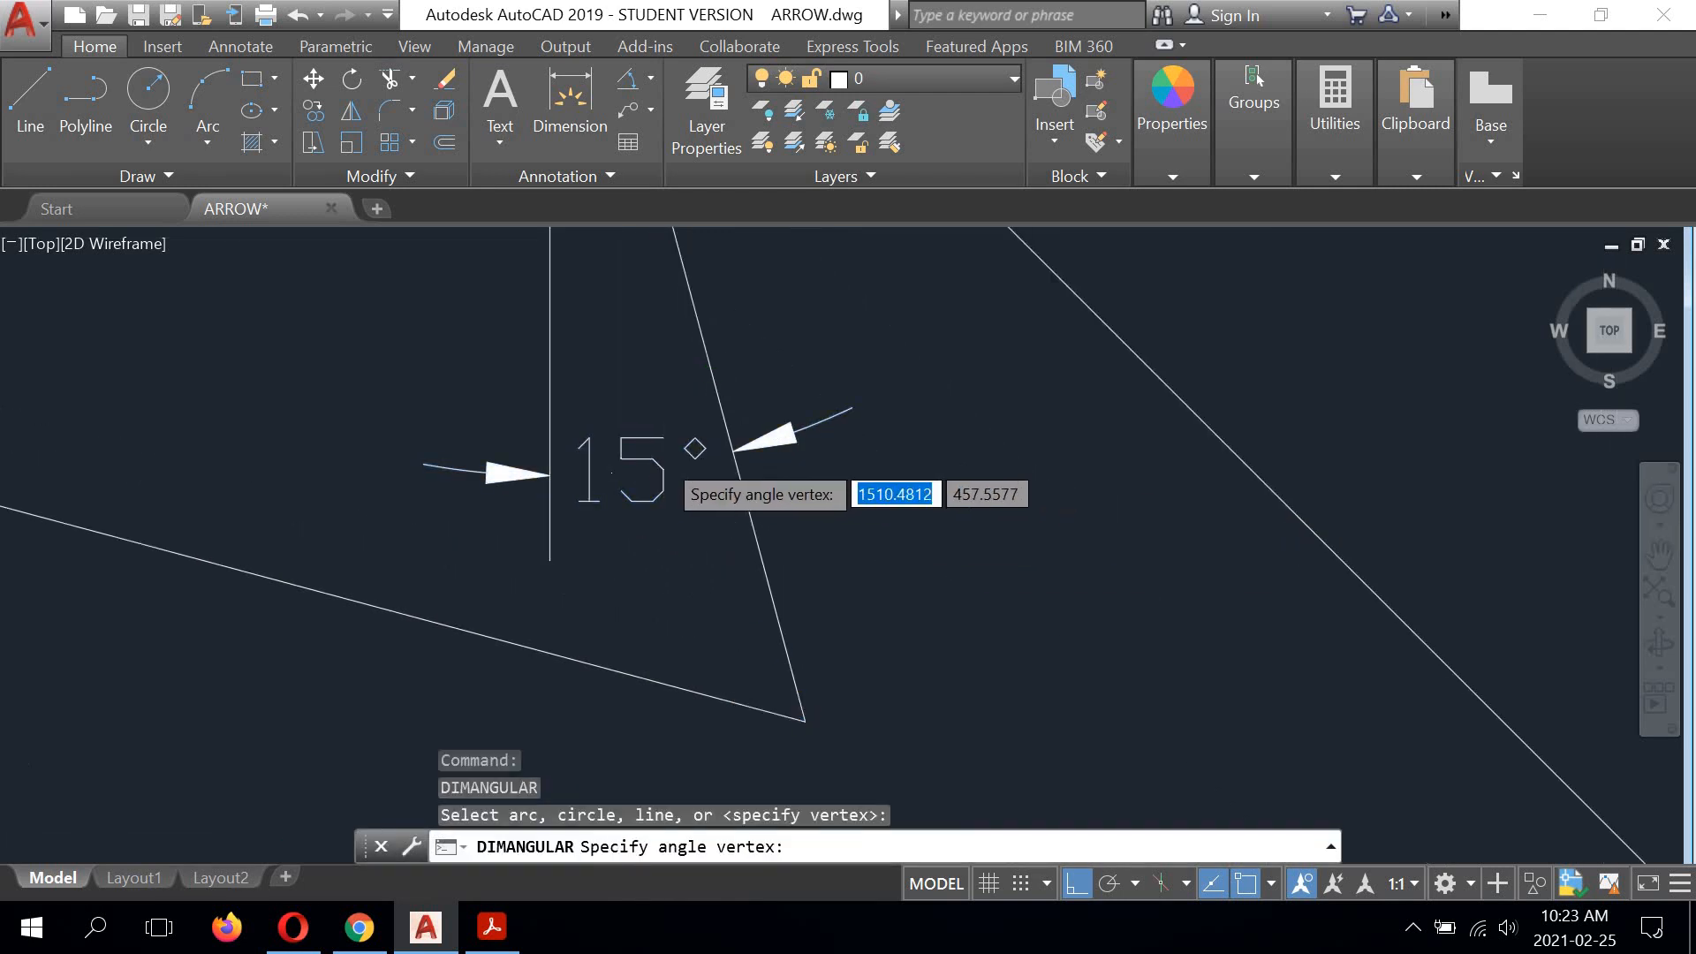
scroll(954, 474, down, 3)
scroll(960, 484, down, 4)
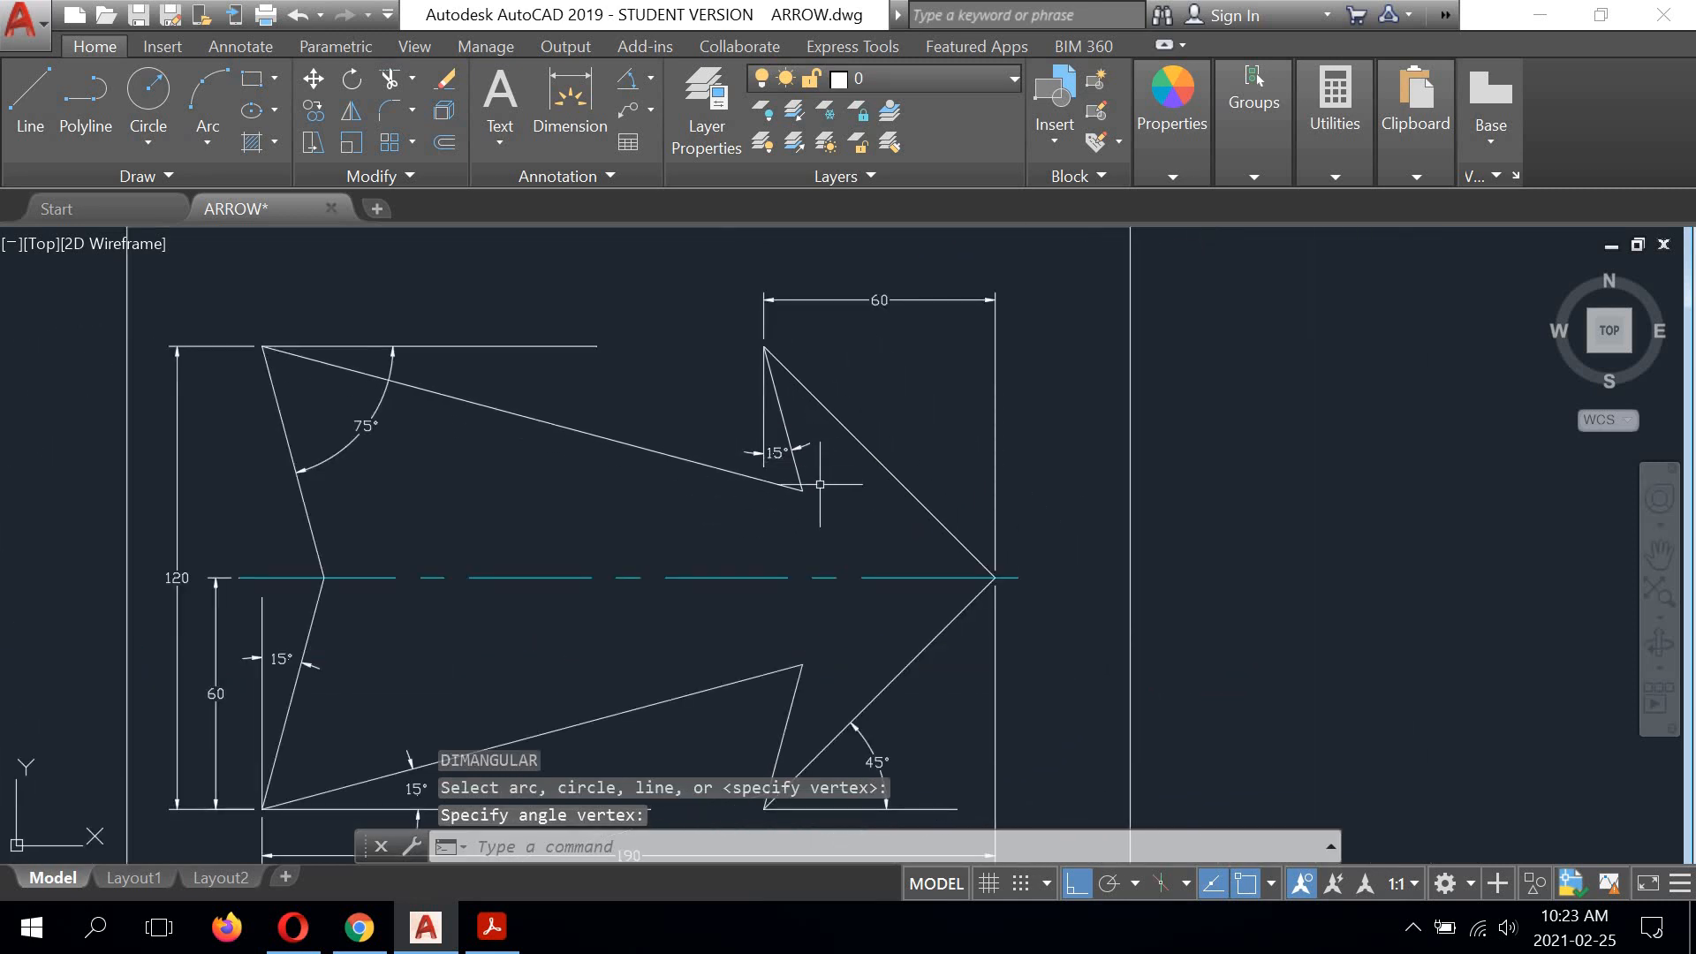
scroll(819, 484, down, 2)
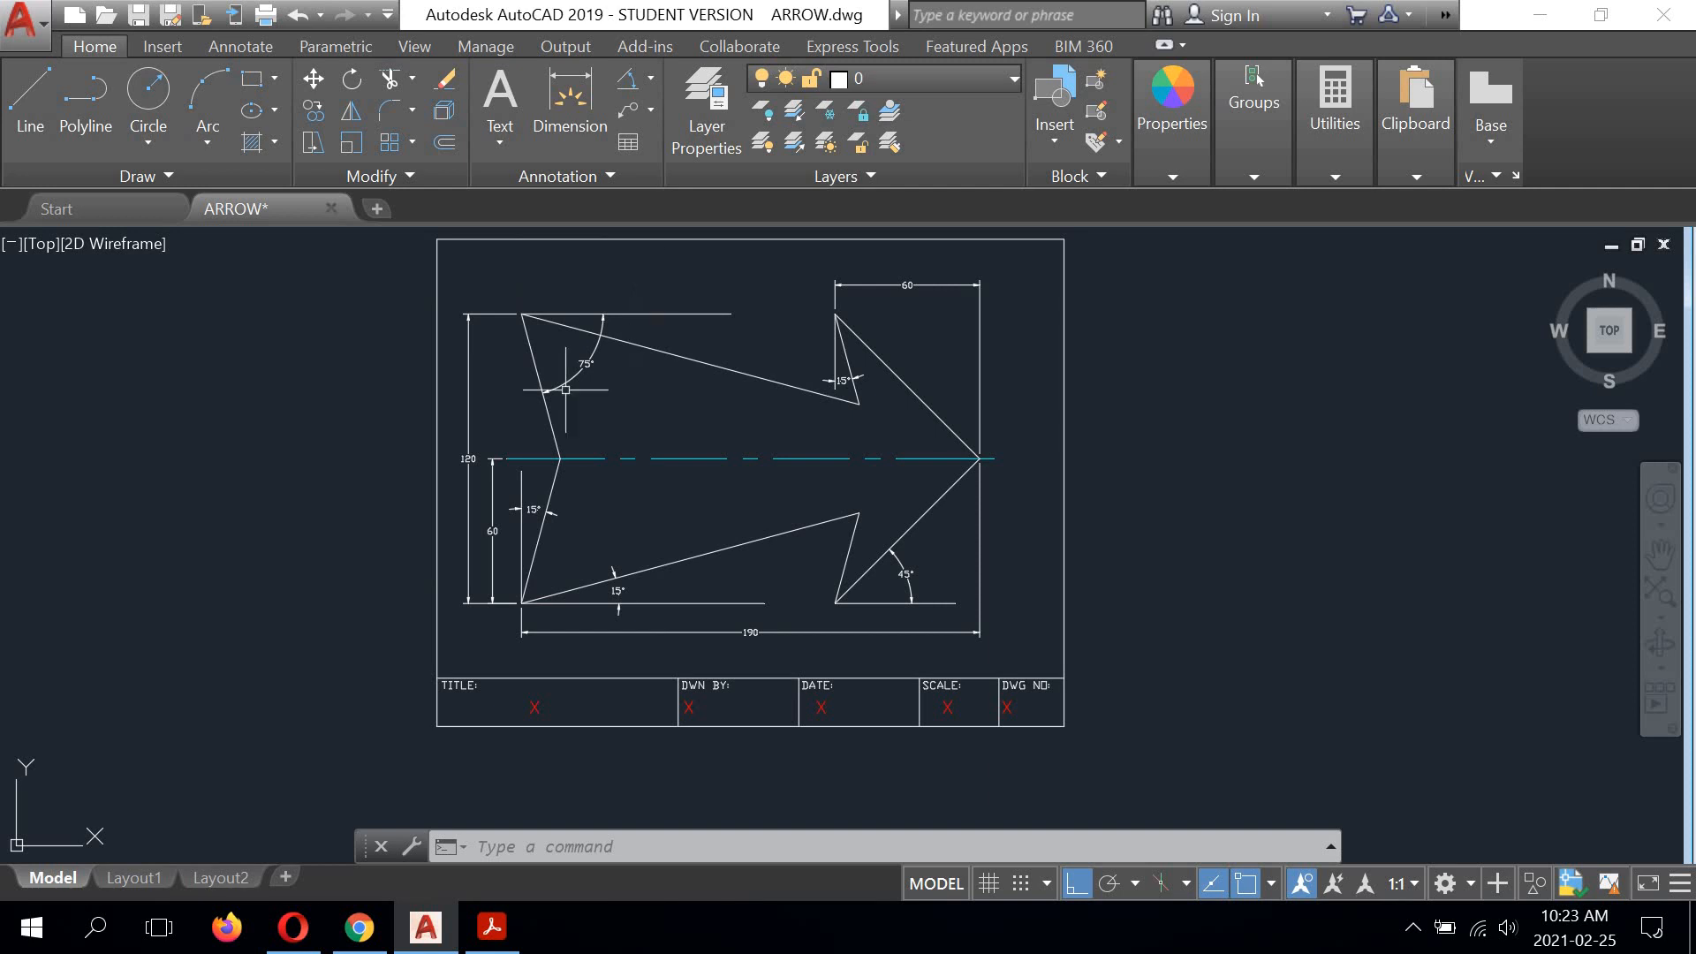
Step: Select the horizontal 60 dimension above the arrowhead, plus the upper barb's 15° dimension and its vertical reference line
scroll(799, 326, up, 3)
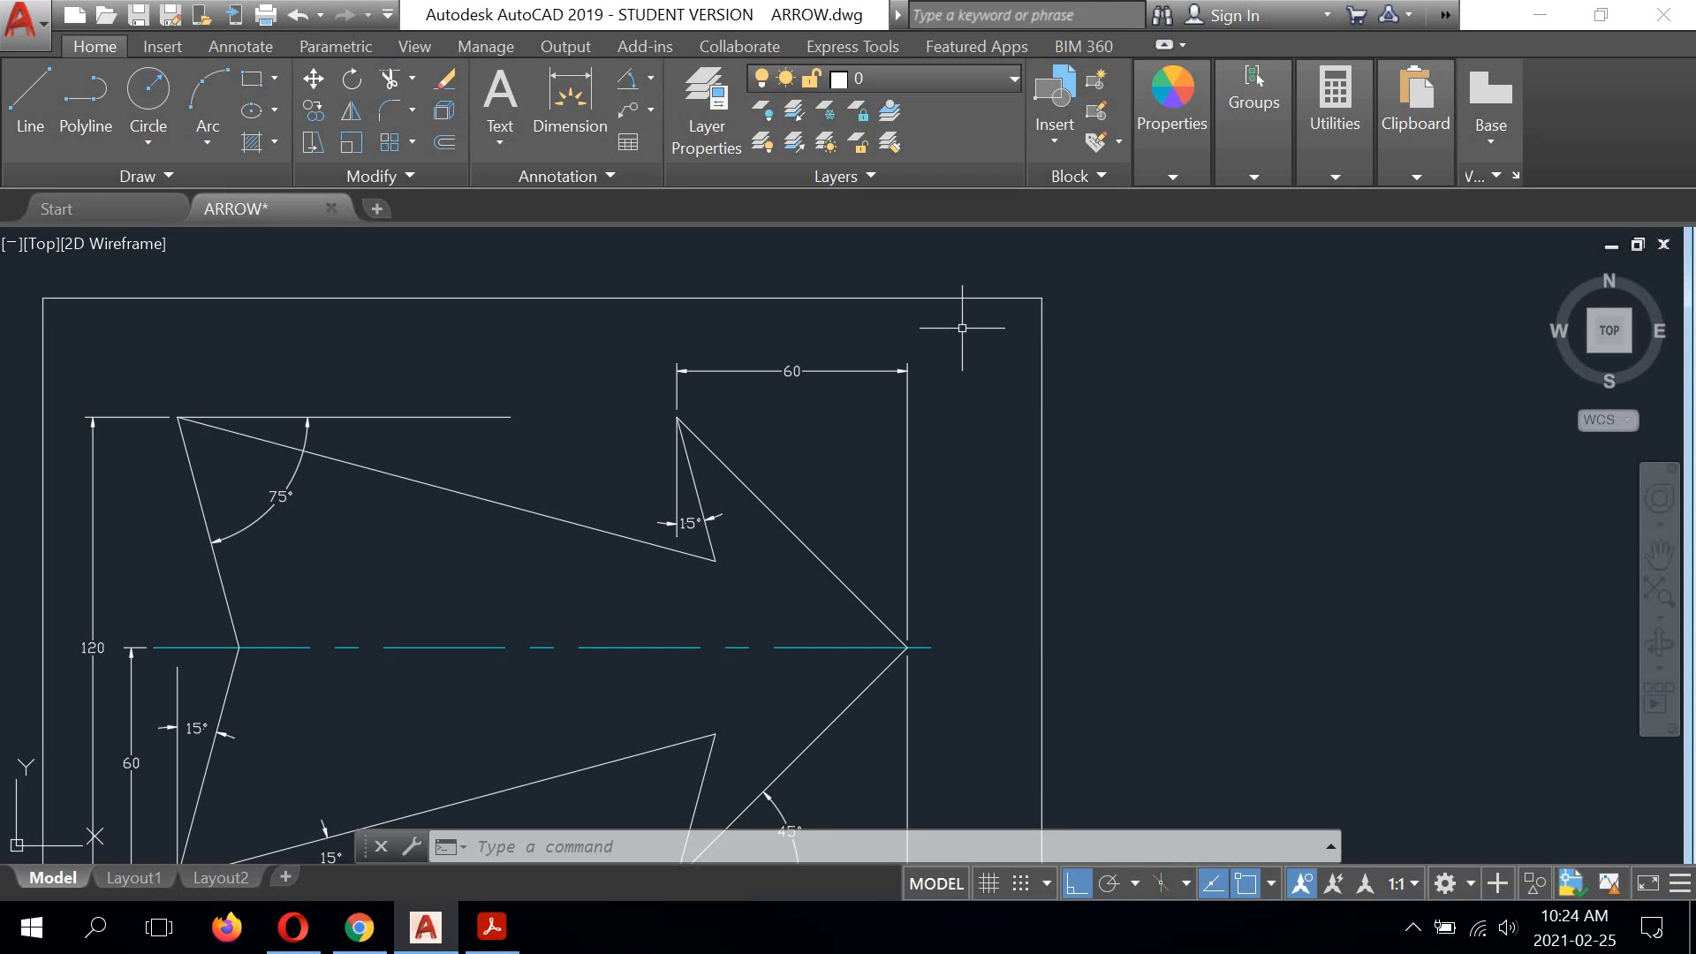
click(962, 327)
click(848, 443)
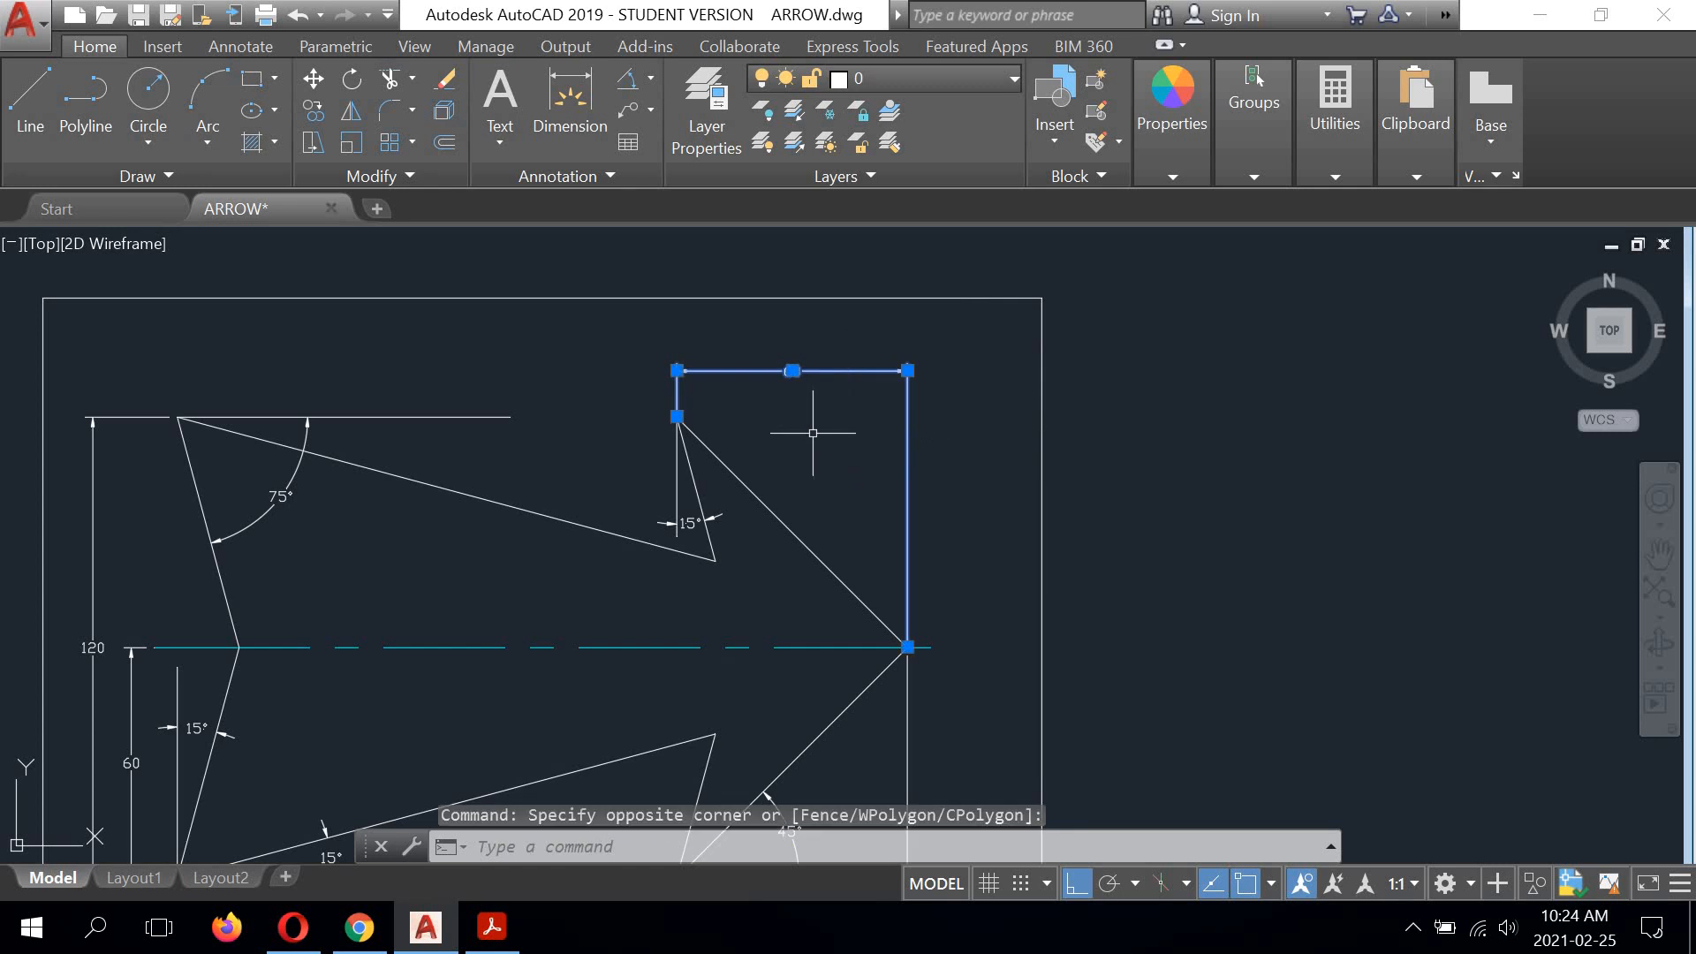
scroll(680, 513, up, 3)
click(703, 494)
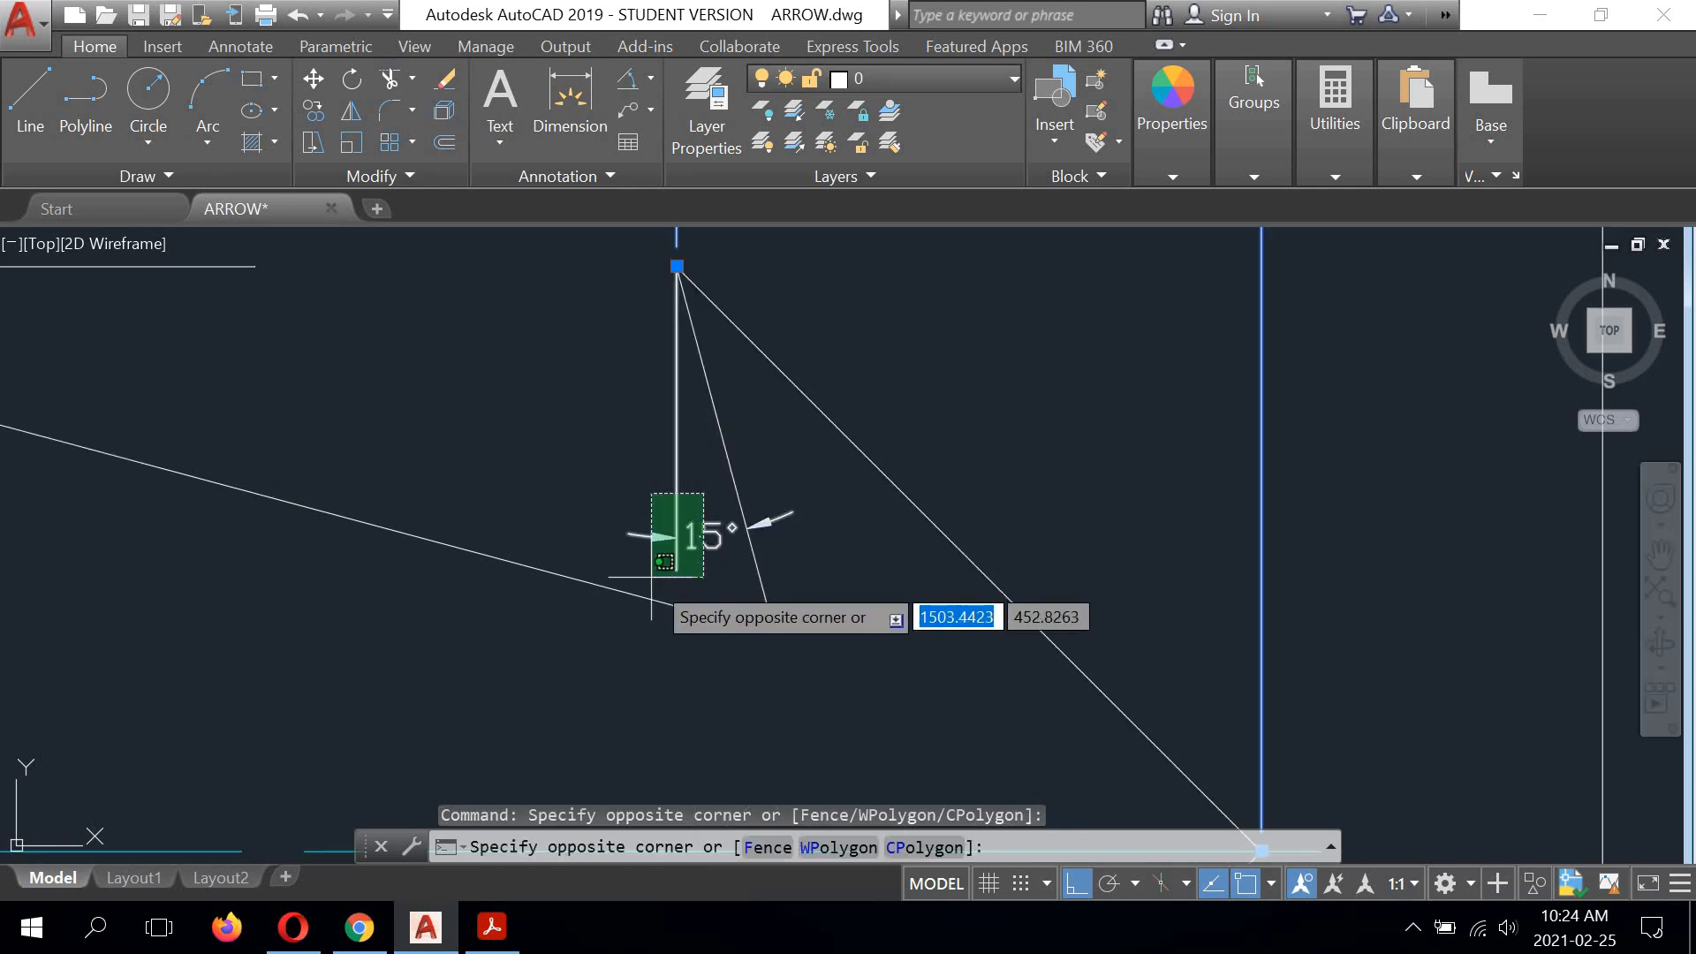
click(651, 559)
Step: Add the upper tail's 75° dimension, both vertical dimensions, the lower tail's vertical 15° dimension and their reference lines to the selection
scroll(662, 495, down, 5)
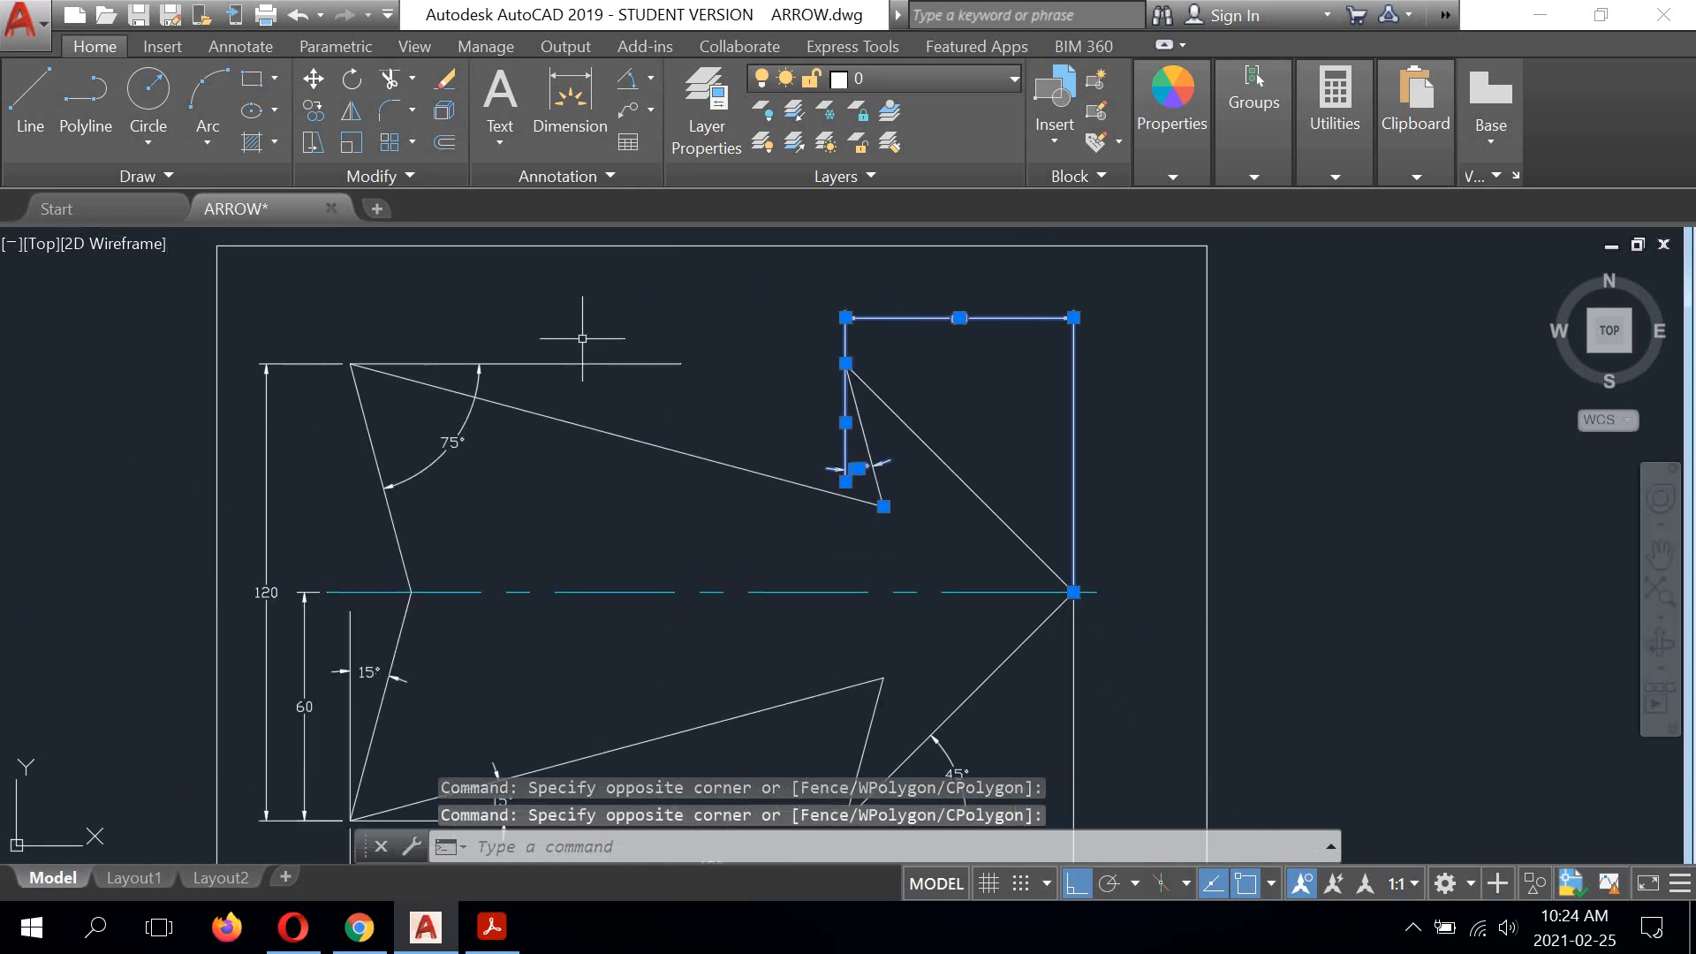
click(504, 340)
click(457, 378)
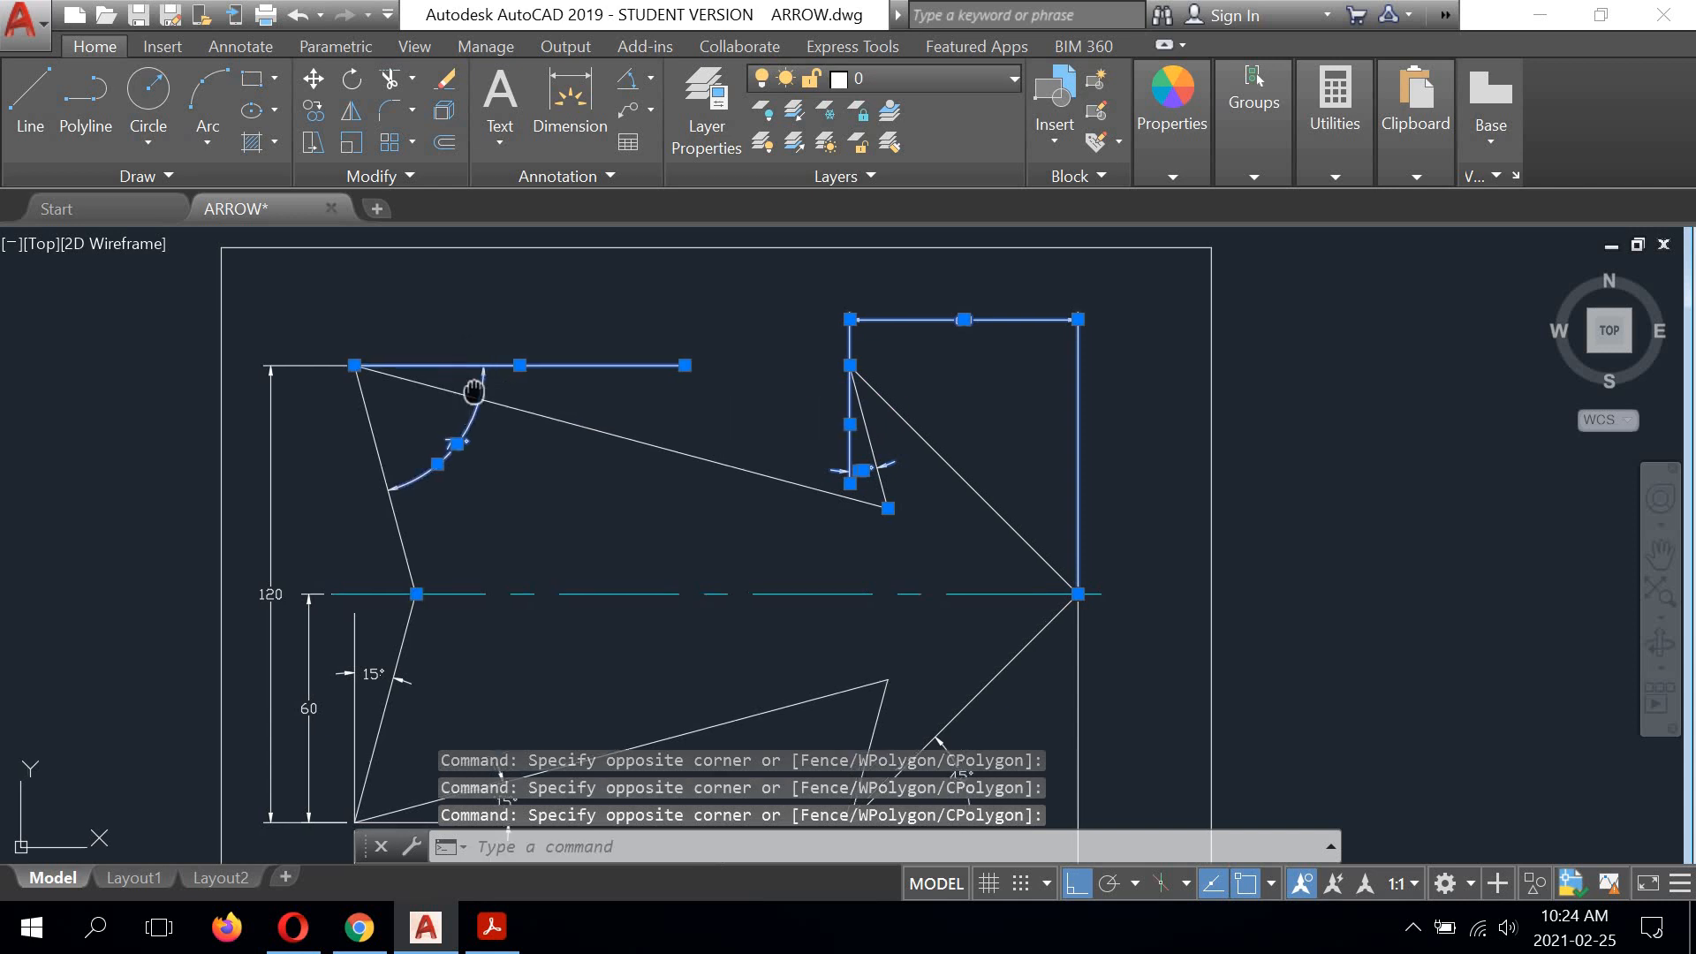
middle_drag(566, 366, 686, 354)
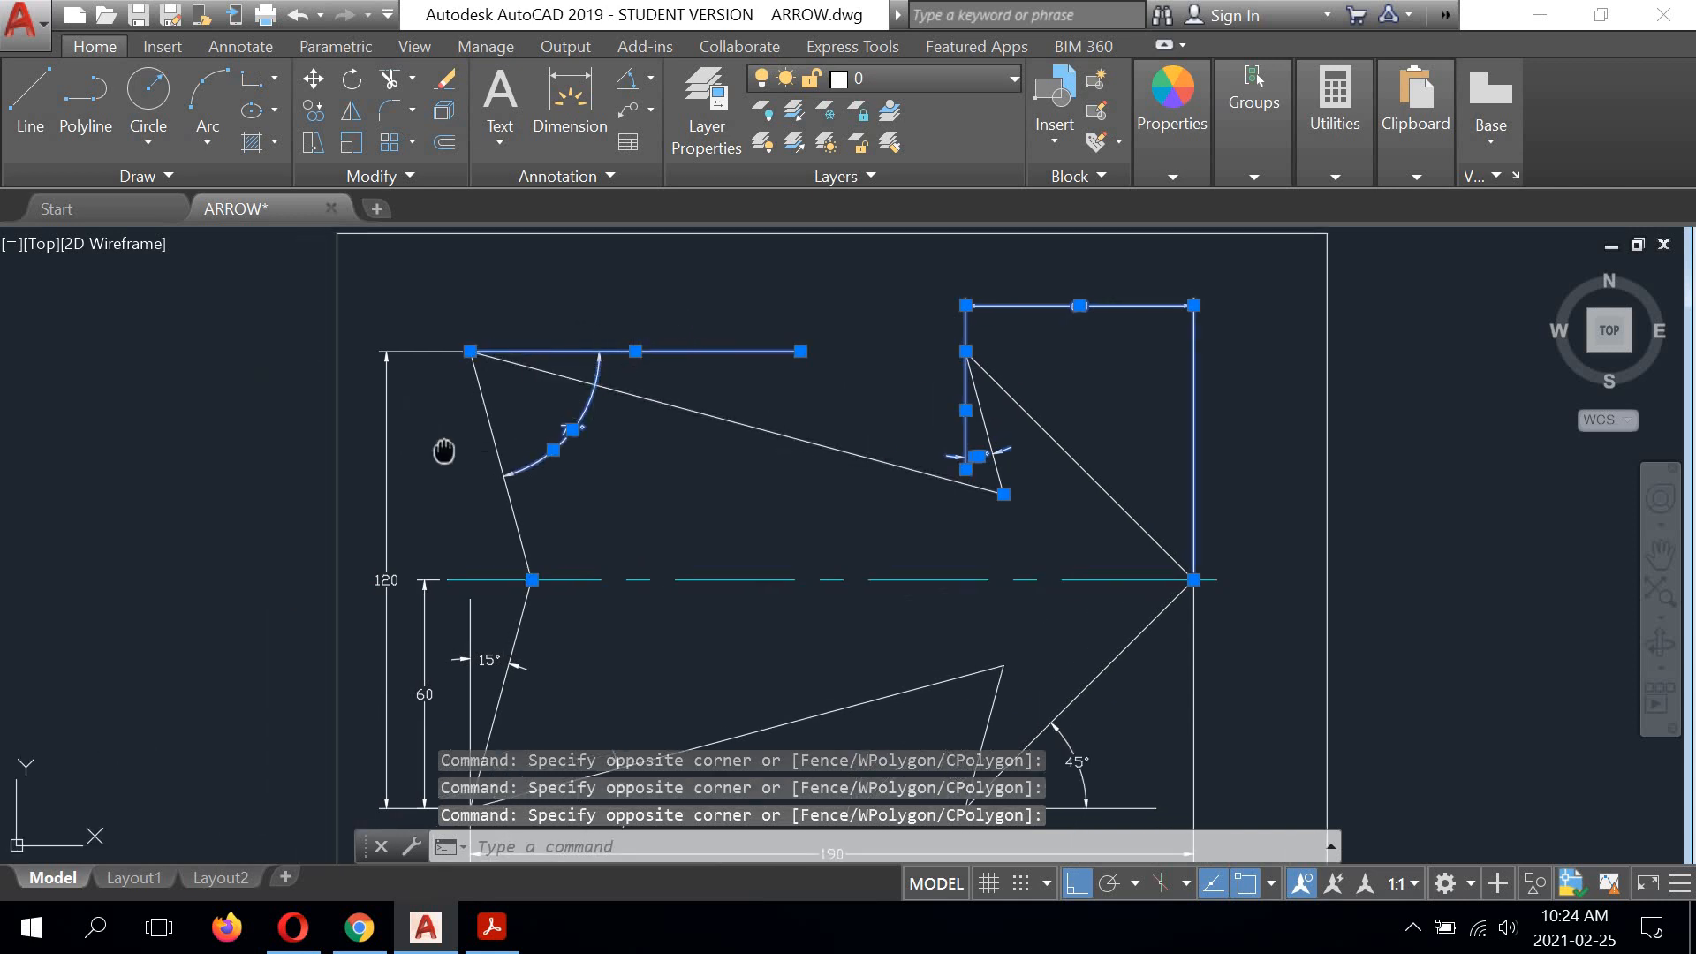
middle_drag(443, 452, 594, 352)
click(576, 393)
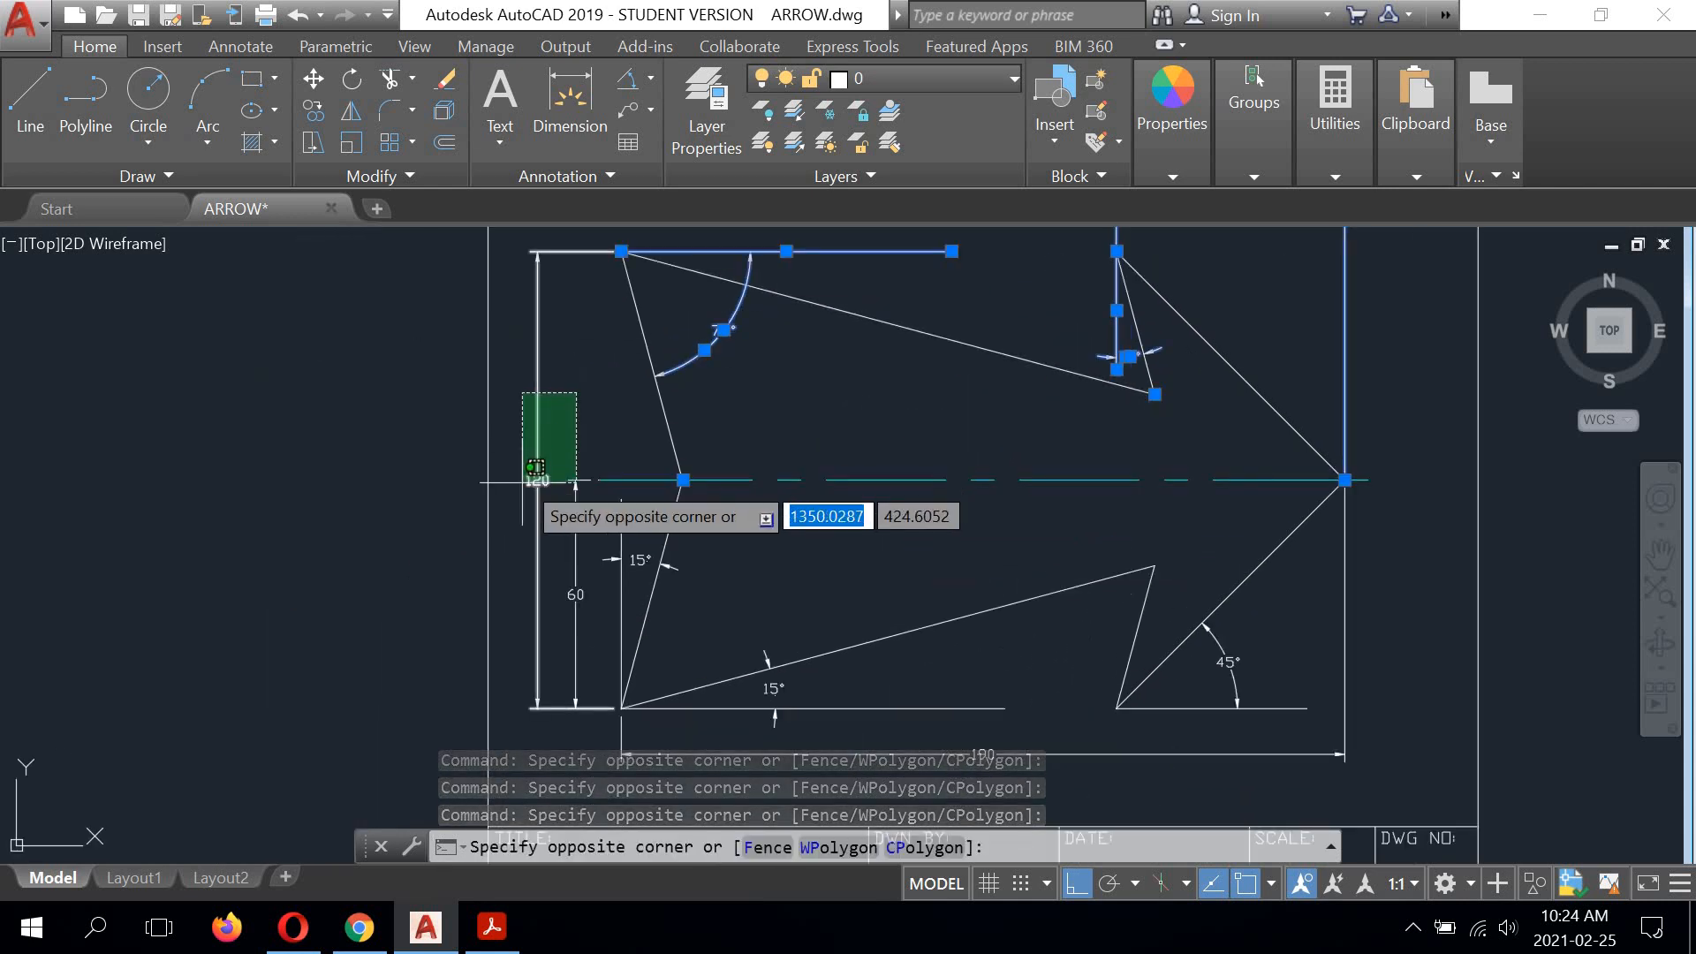
click(549, 527)
click(649, 521)
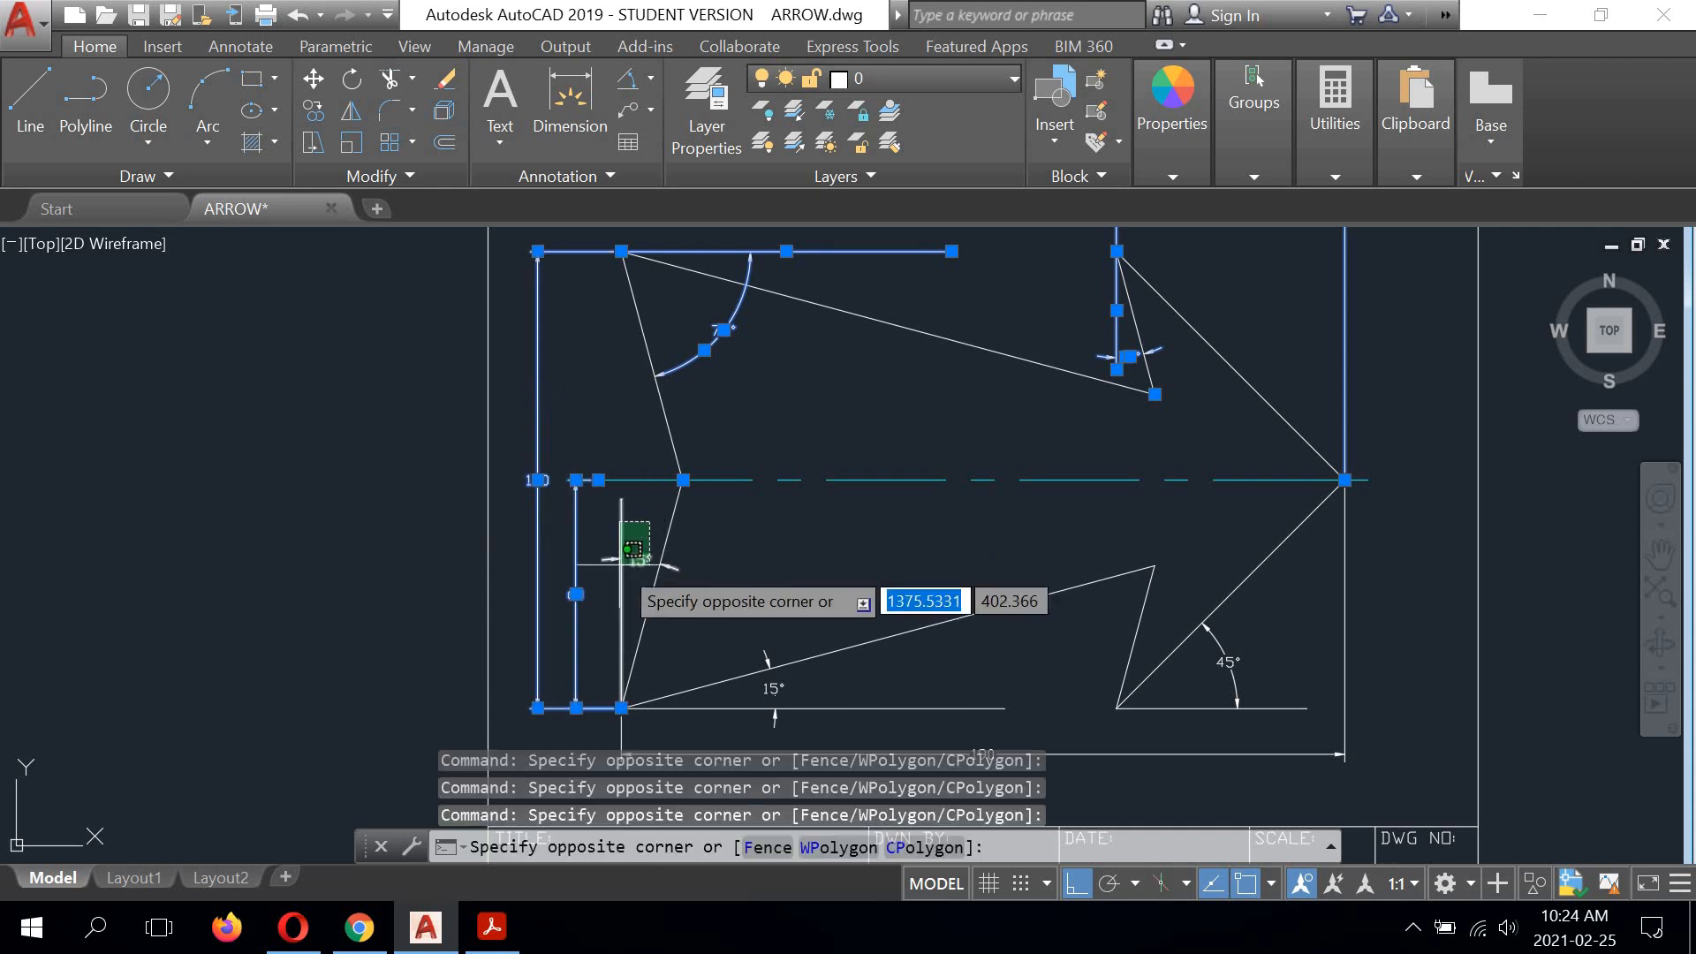
click(572, 609)
Step: Add the lower shaft's 15° dimension, the arrowhead's 45° dimension, their horizontal reference lines and the overall 190 dimension to the selection
middle_drag(867, 571, 823, 391)
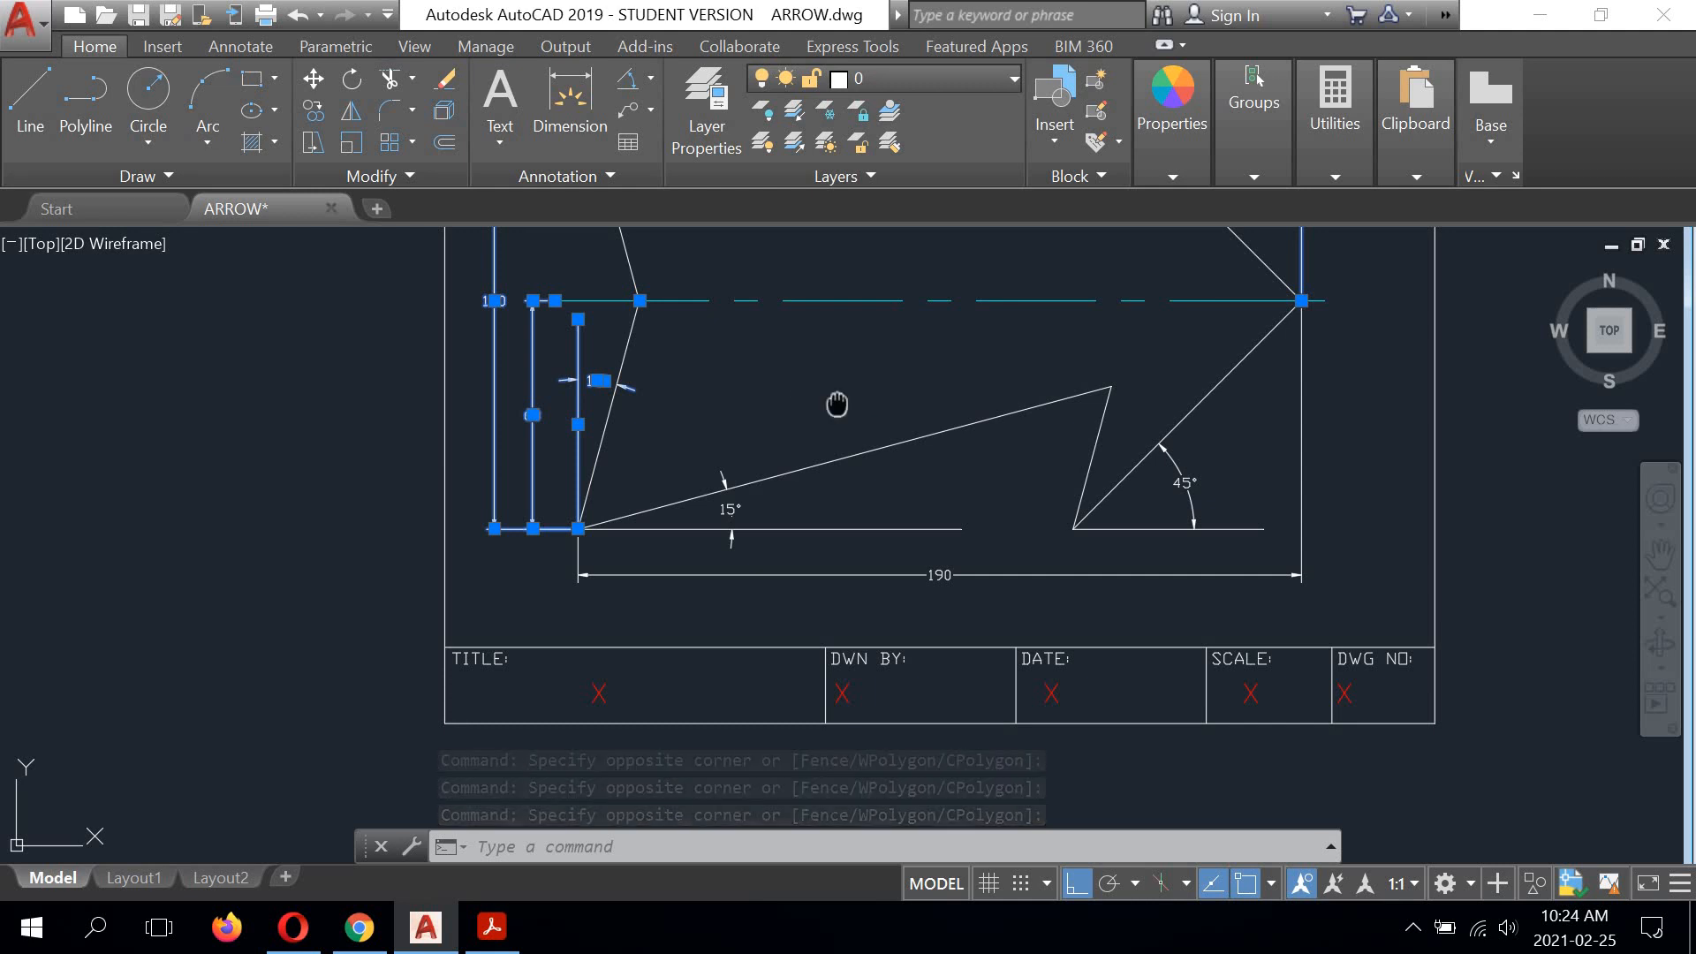
mouse_move(840, 389)
middle_down()
mouse_move(840, 415)
mouse_move(846, 373)
mouse_move(825, 409)
mouse_move(780, 386)
mouse_move(807, 356)
middle_up()
scroll(714, 433, up, 2)
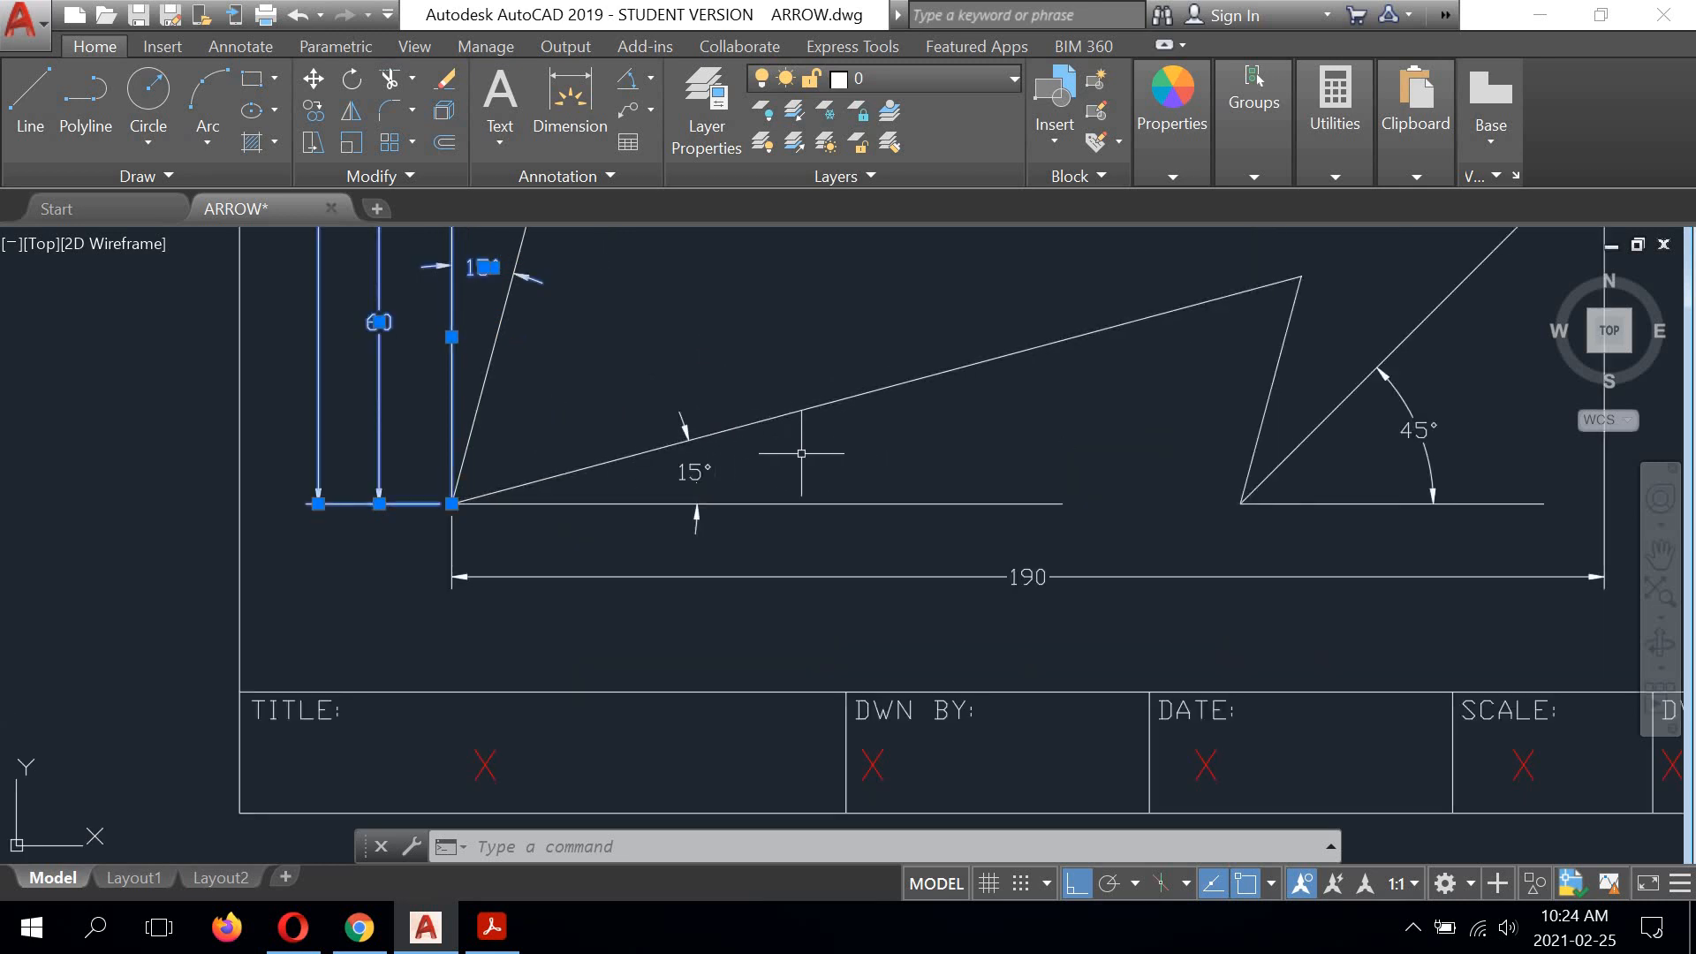
mouse_move(787, 425)
middle_down()
mouse_move(651, 625)
mouse_move(772, 518)
mouse_move(730, 515)
middle_up()
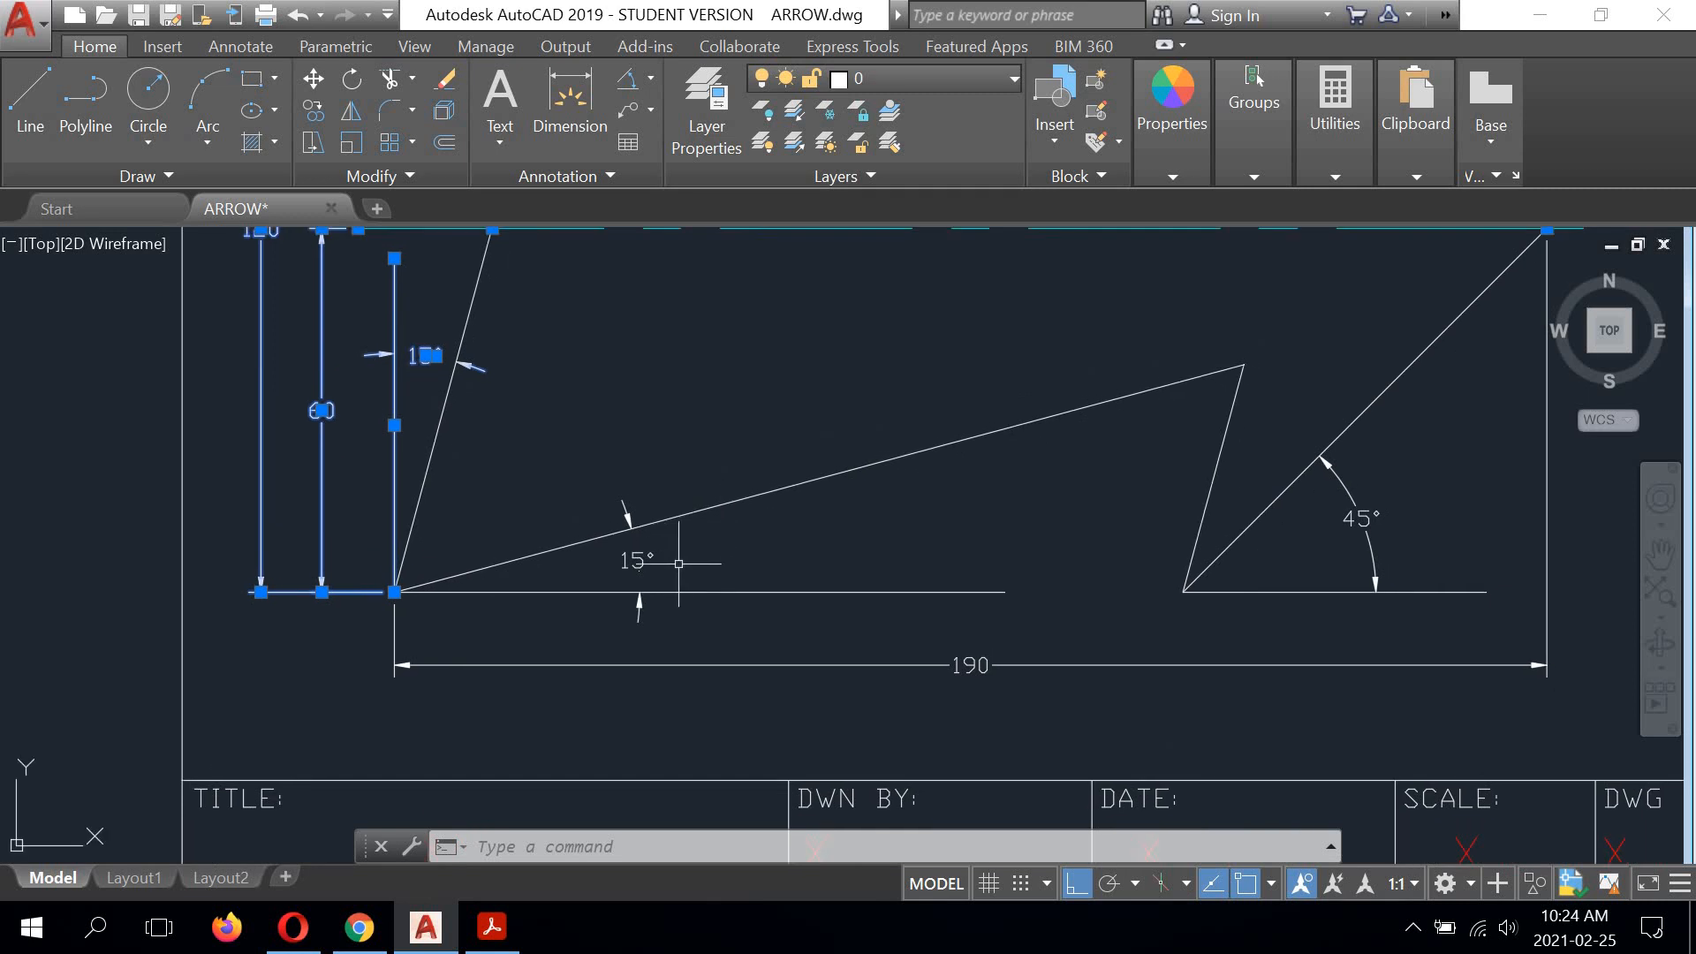
click(828, 544)
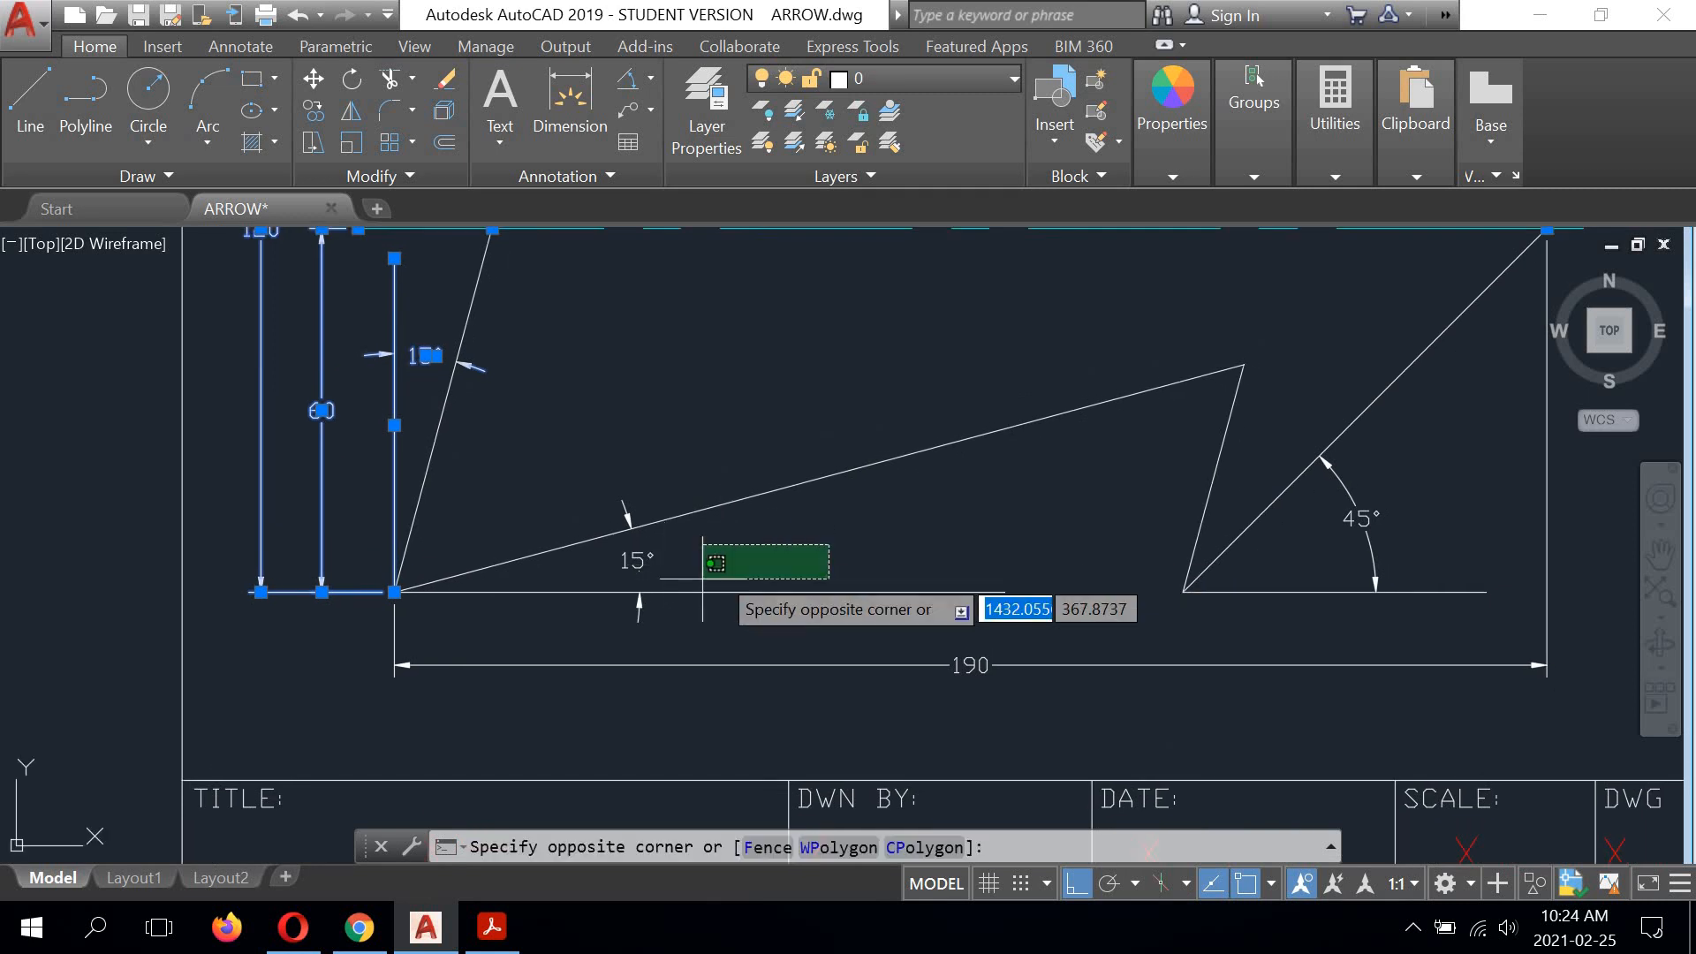
click(620, 628)
middle_drag(1021, 538, 480, 500)
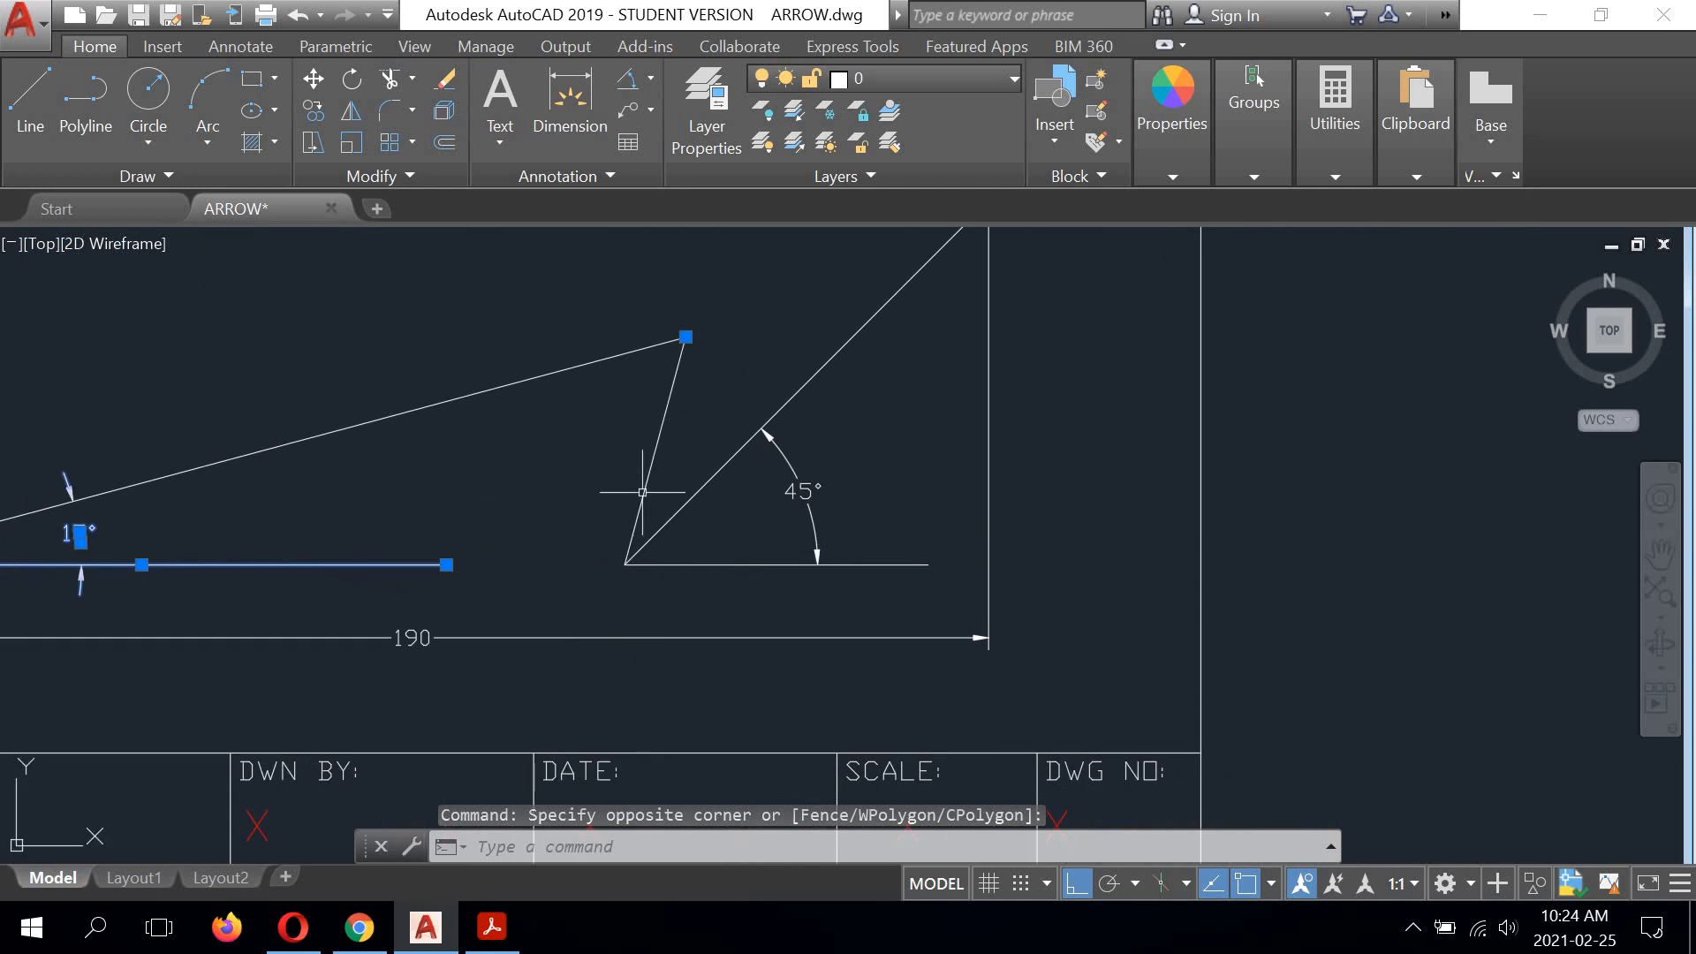
click(922, 472)
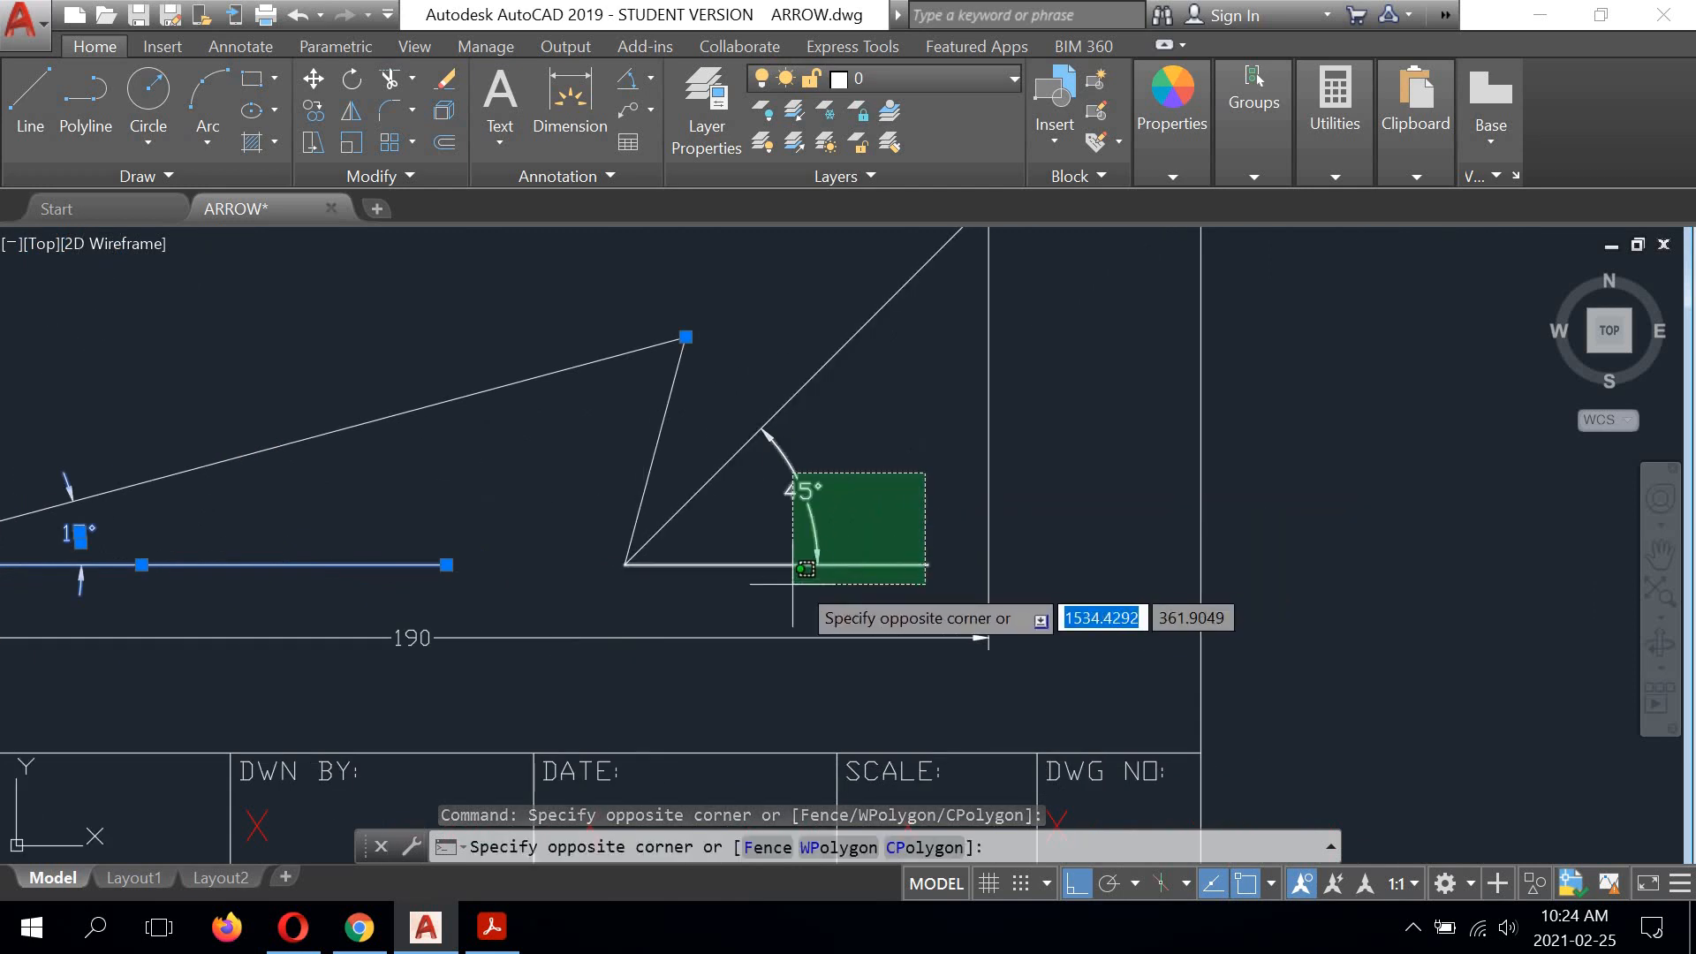
click(775, 677)
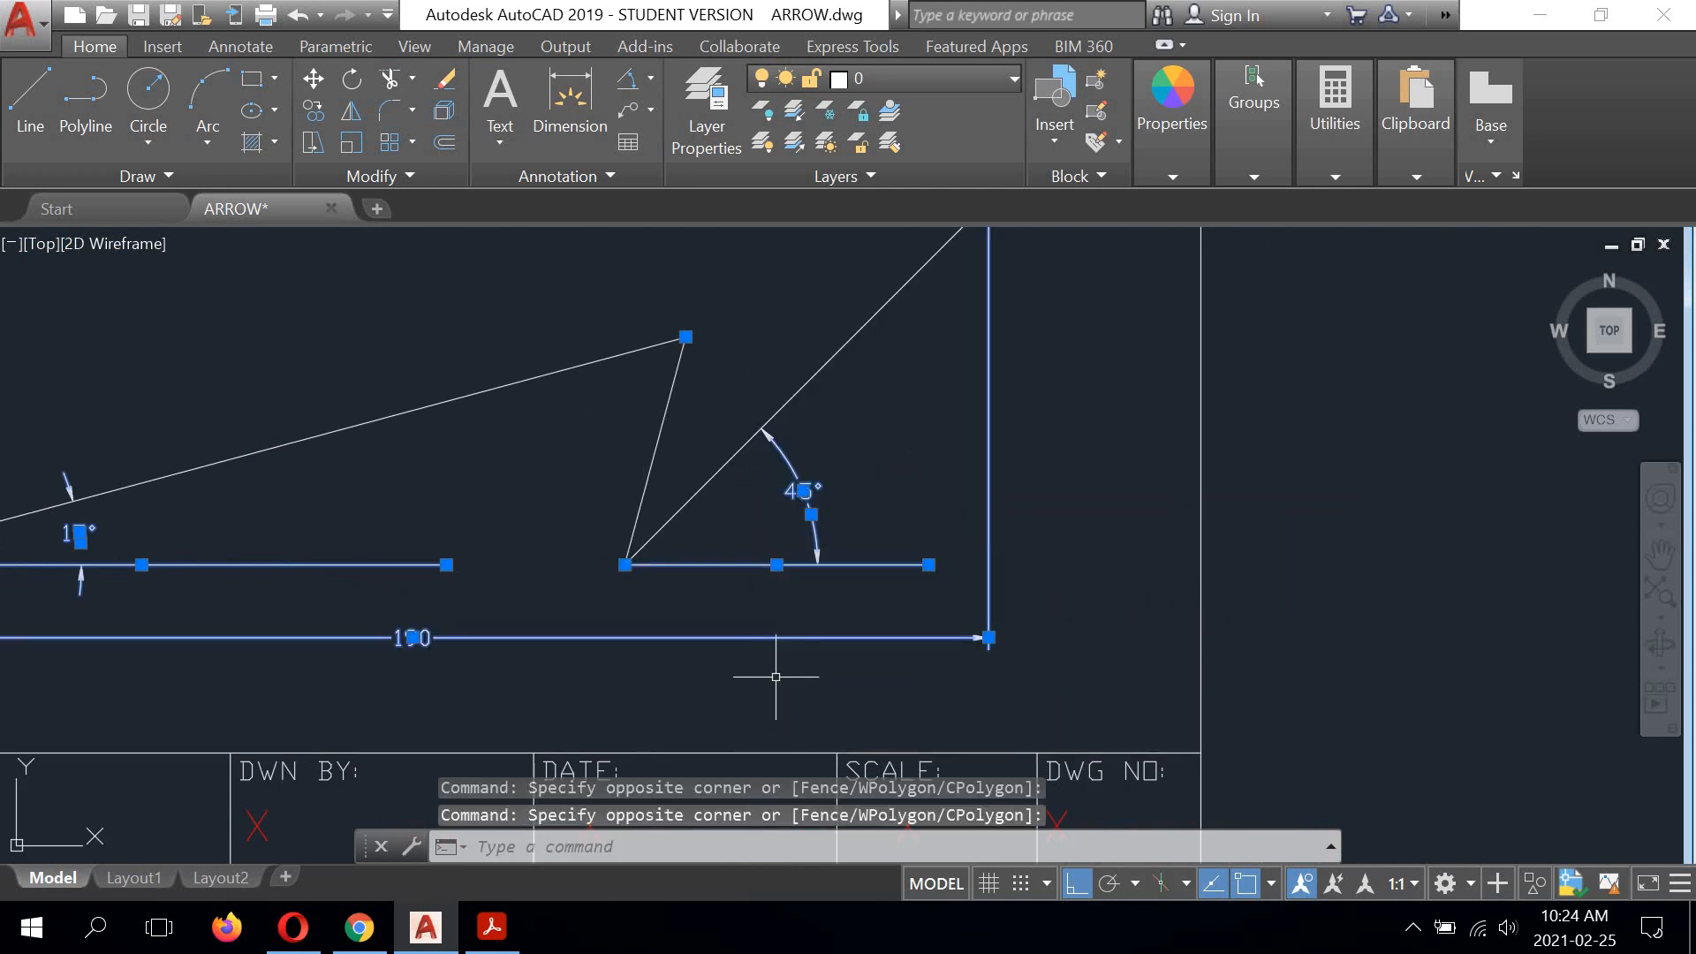
Step: Move all selected dimensions and reference lines from layer 0 to the Dimensions layer, and clear the selection
scroll(889, 592, down, 5)
scroll(777, 481, up, 1)
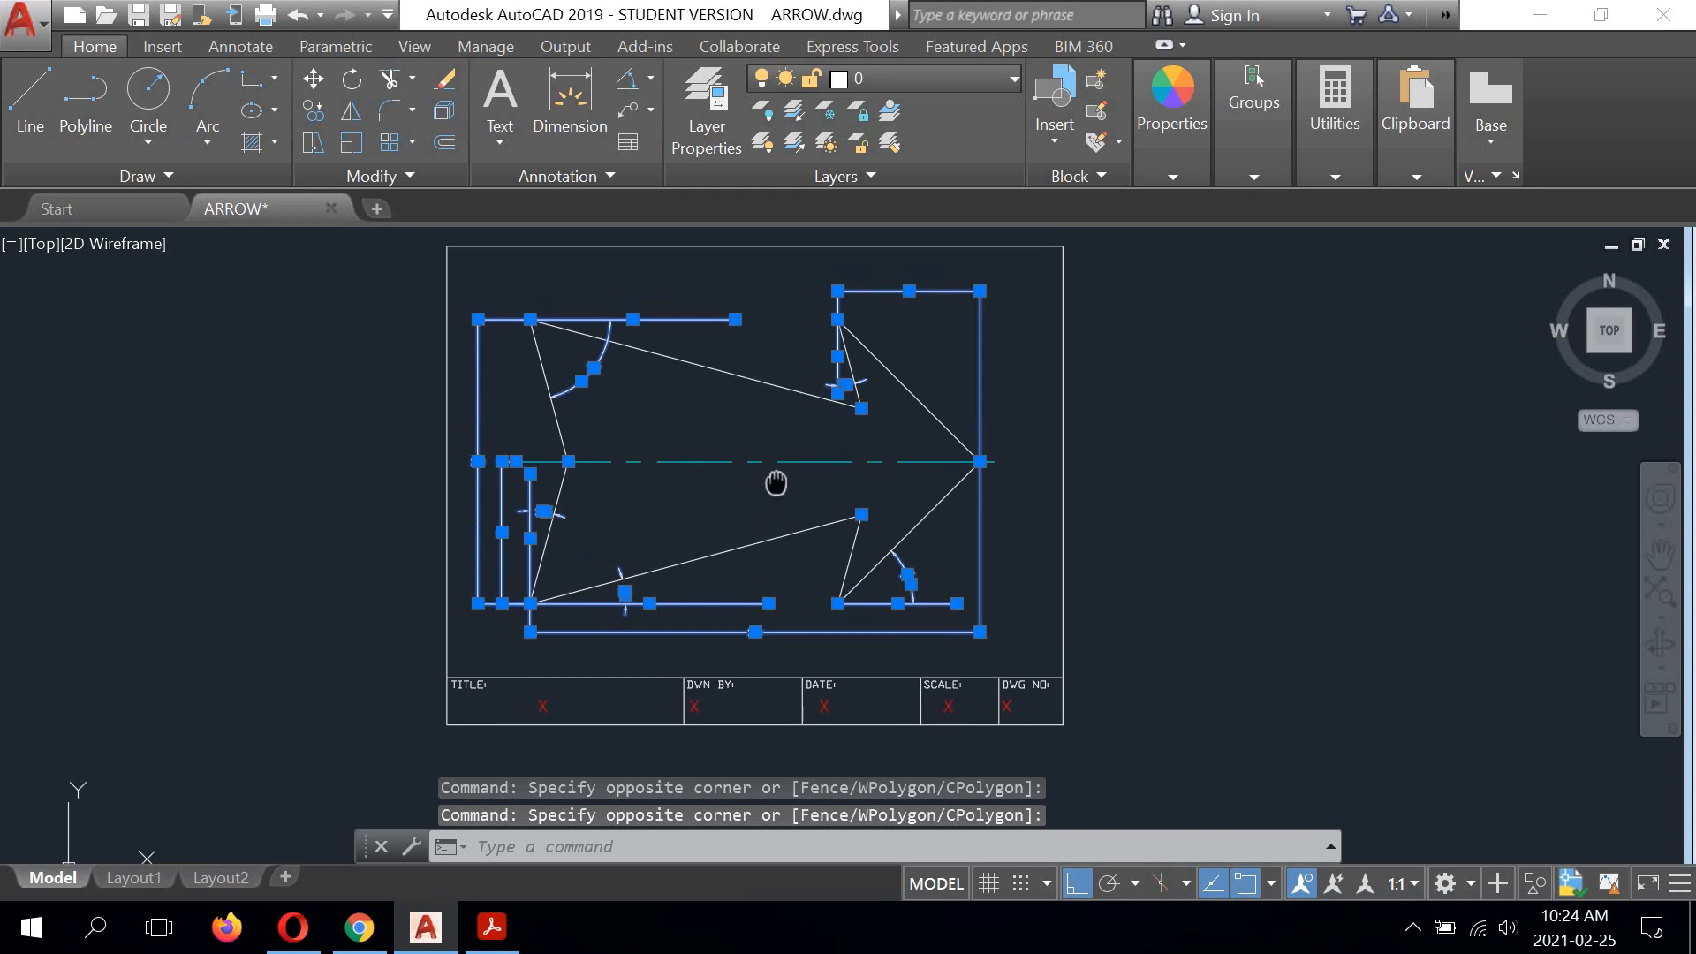
middle_drag(779, 478, 800, 508)
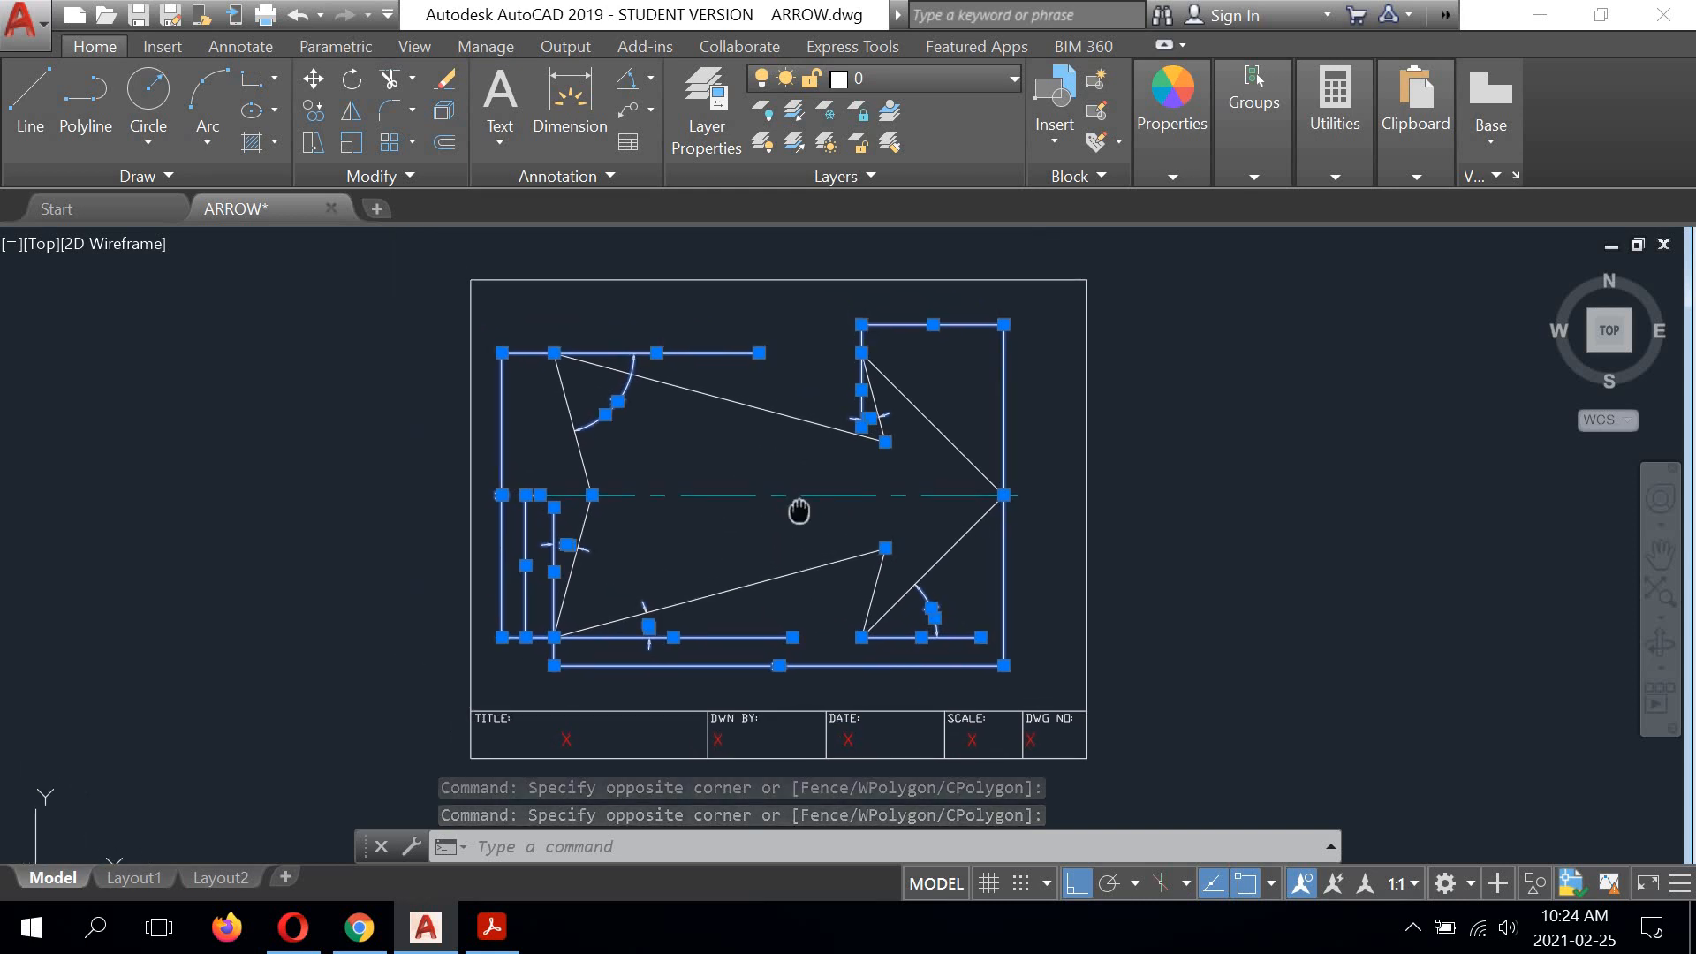
click(1014, 78)
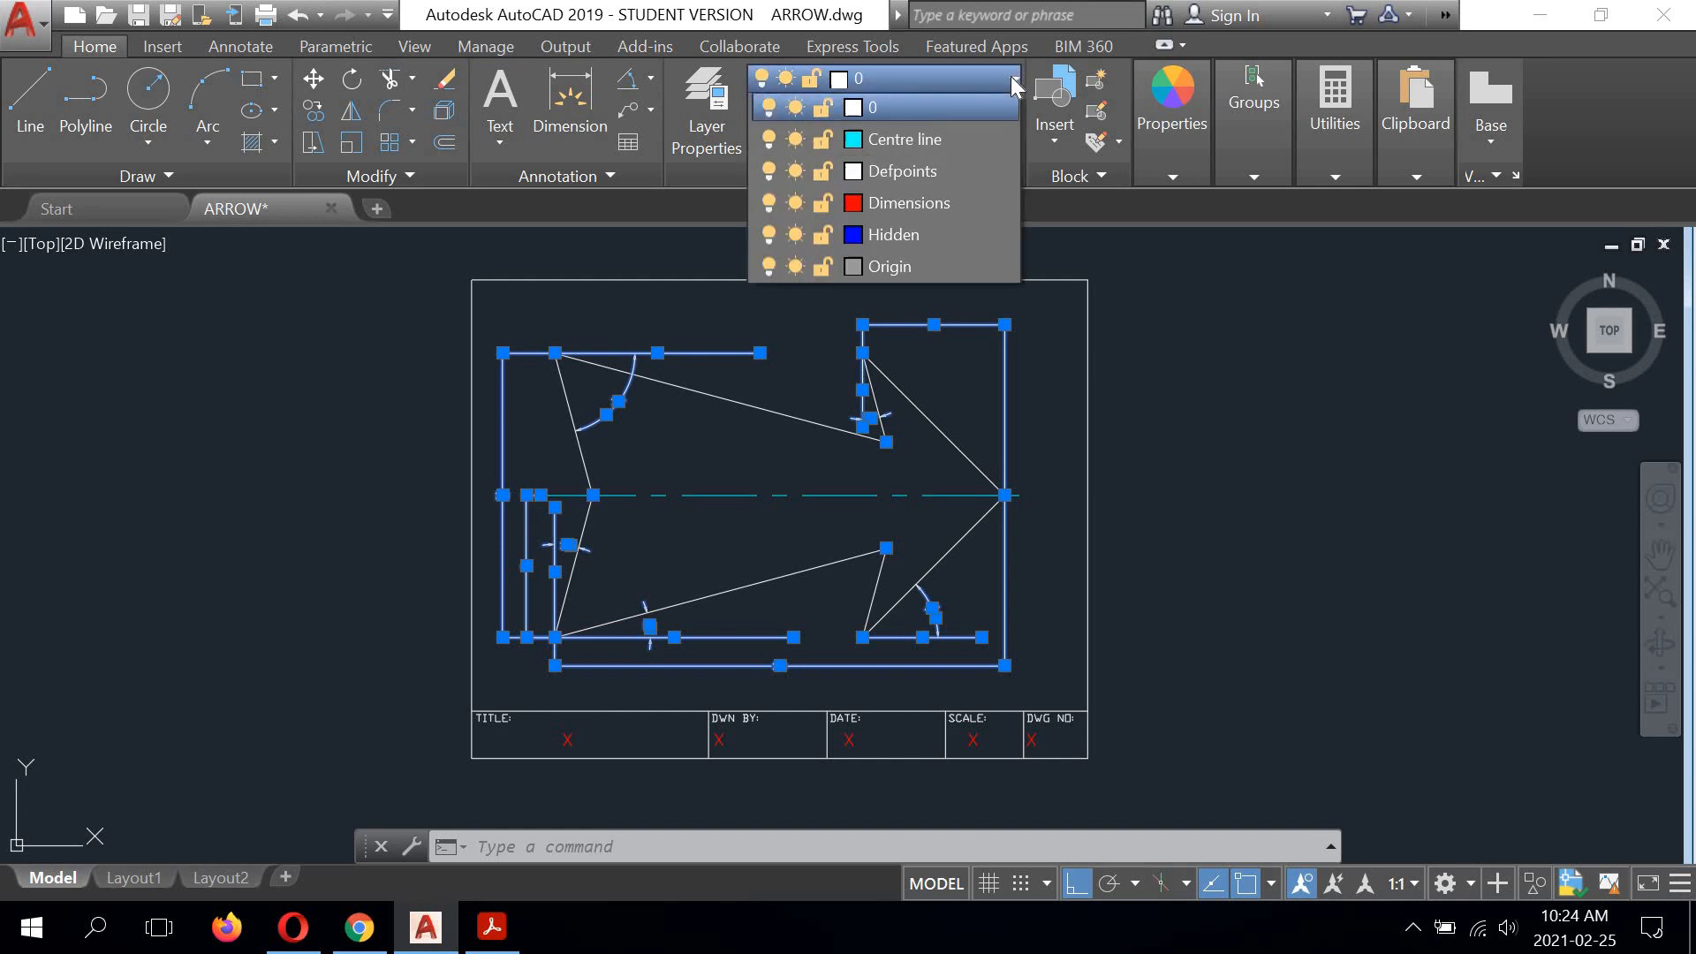
click(898, 209)
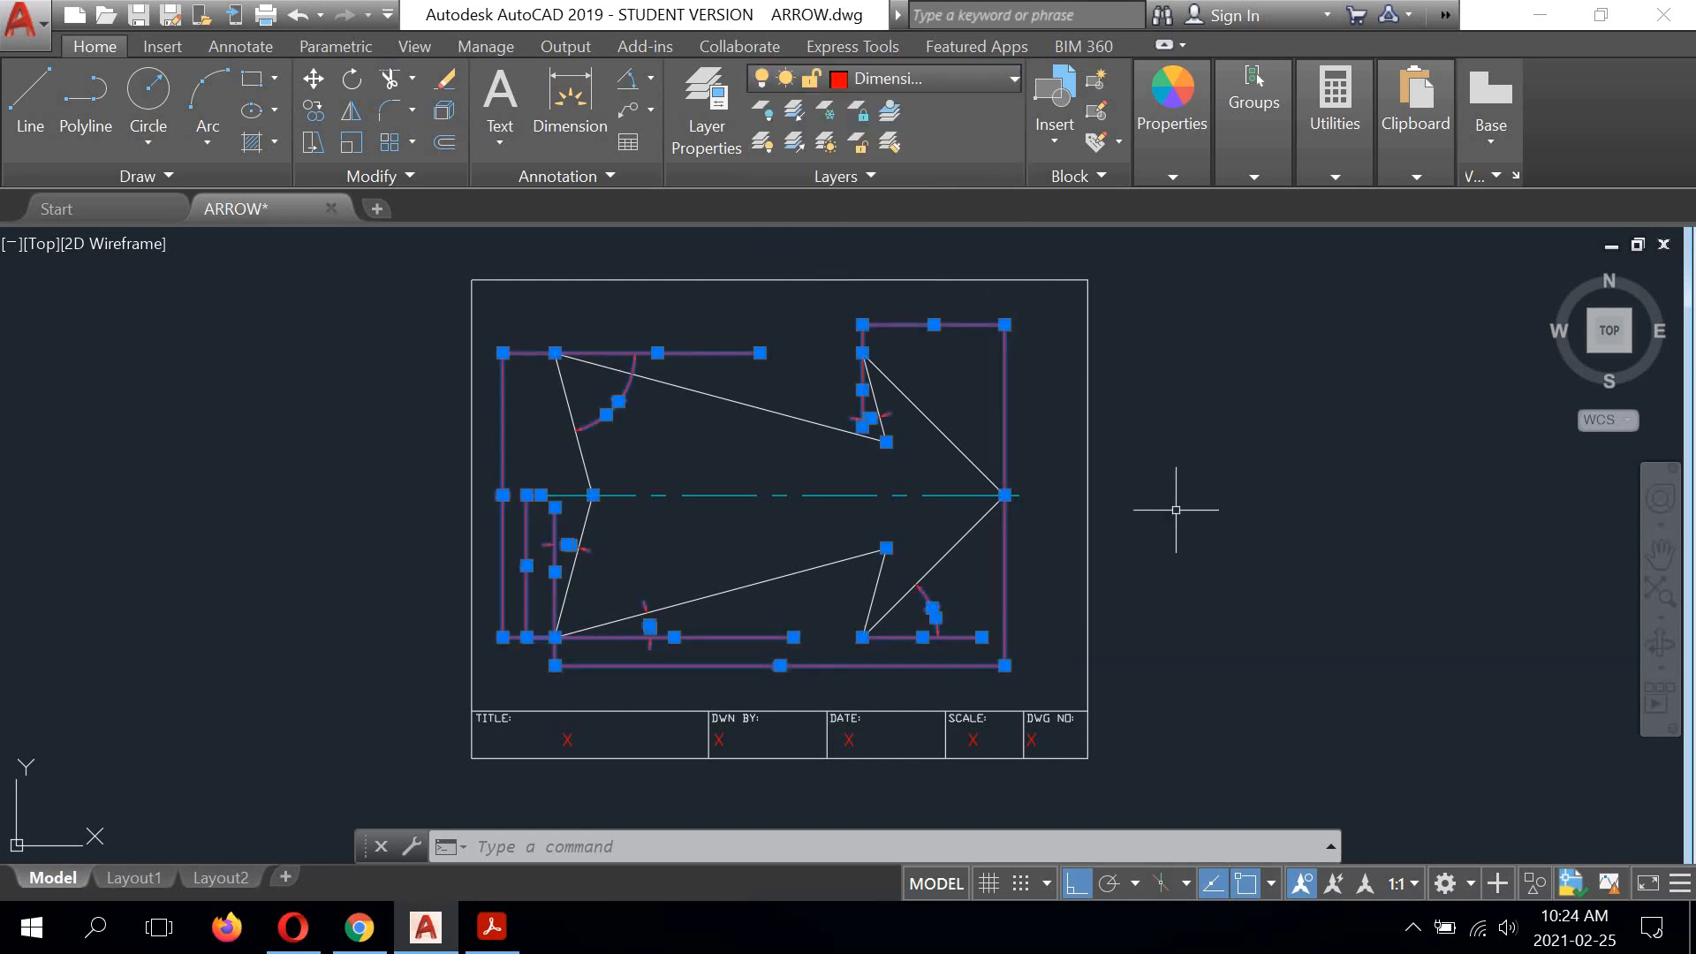
key(Escape)
key(Return)
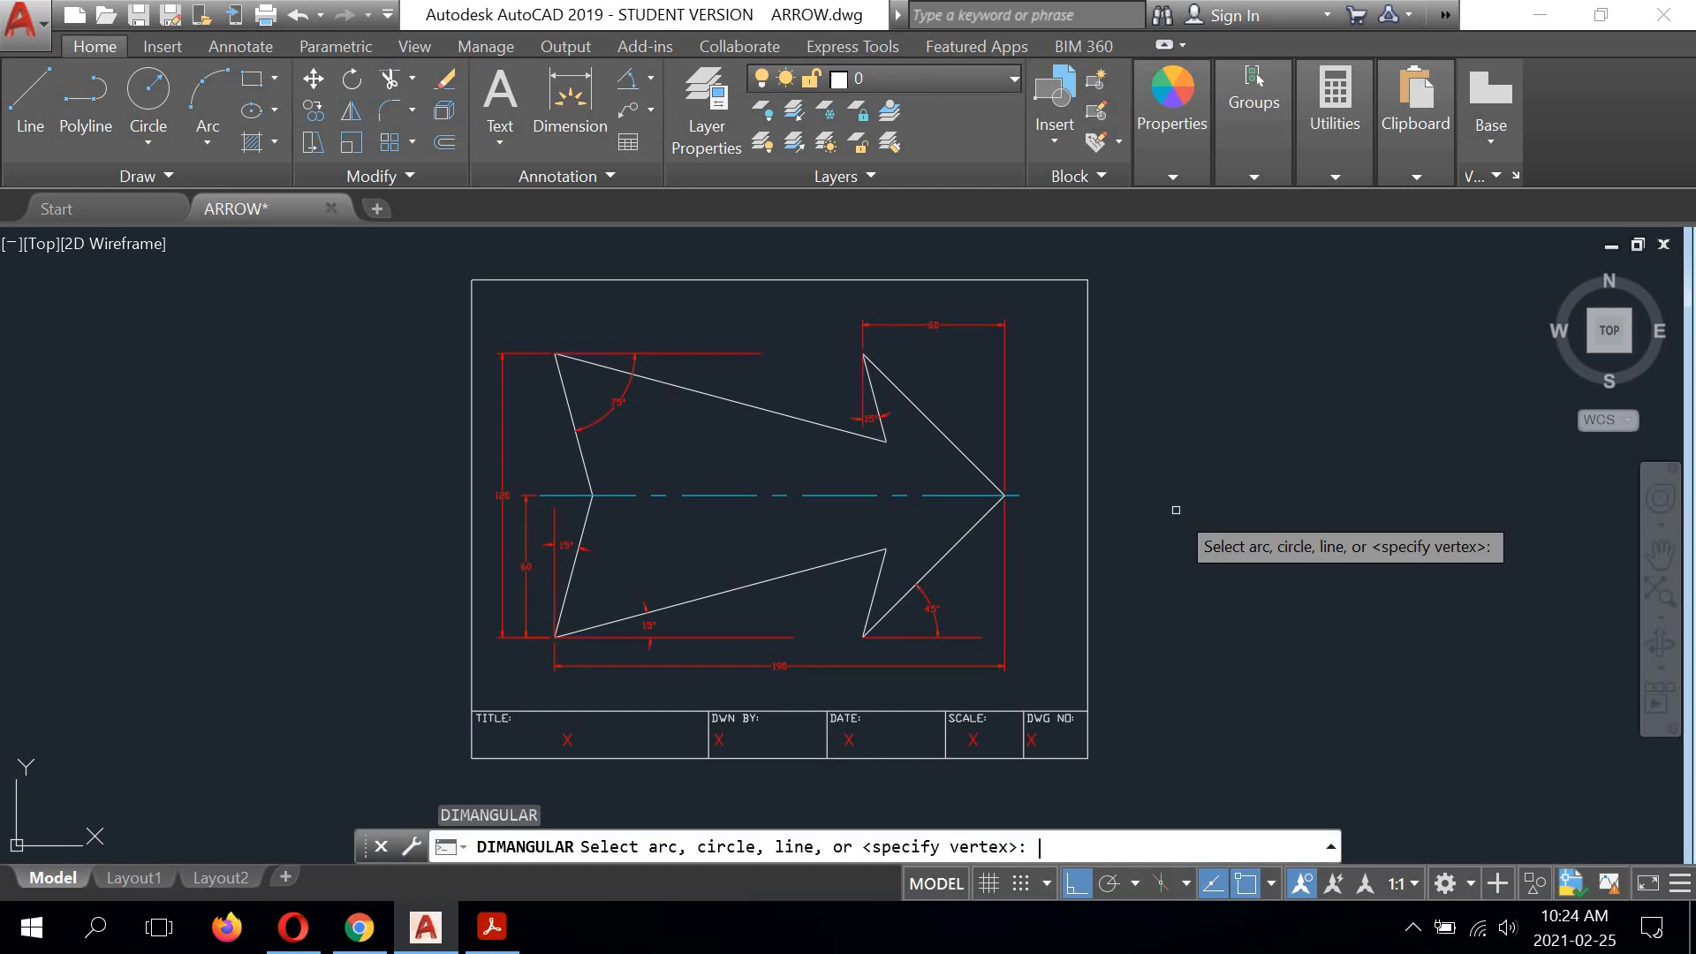
key(Return)
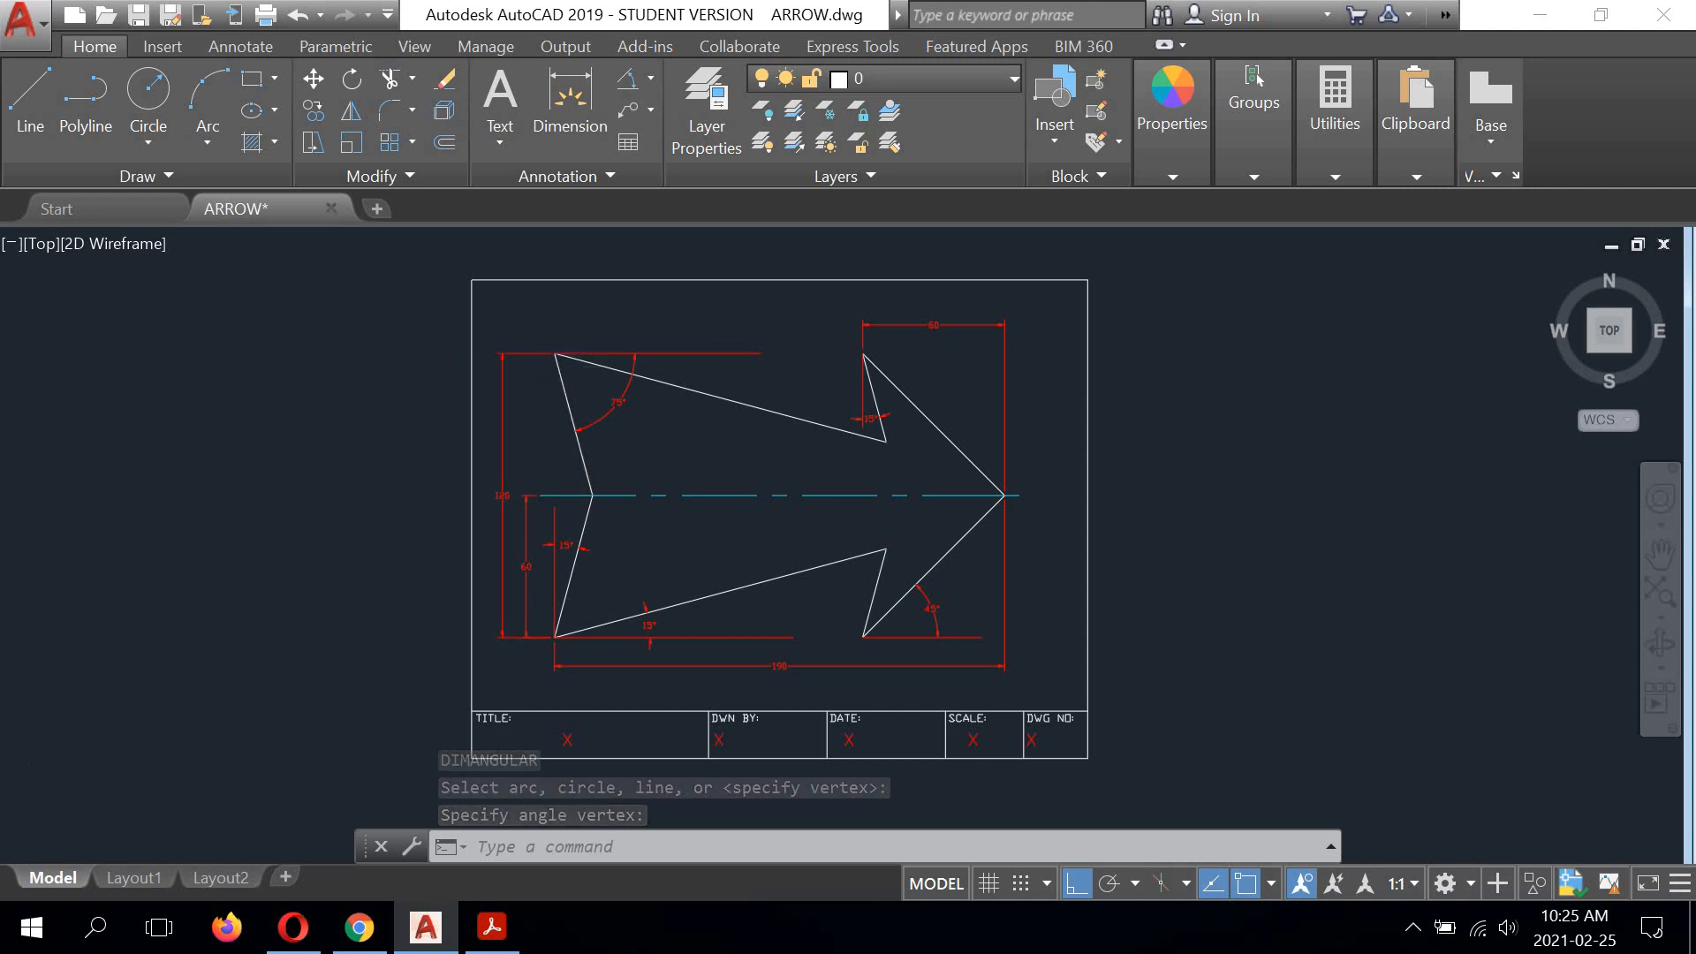
Step: Examine the reference lines used by the angular dimensions at the tail corners and the upper barb
scroll(495, 415, up, 4)
middle_drag(576, 606, 557, 404)
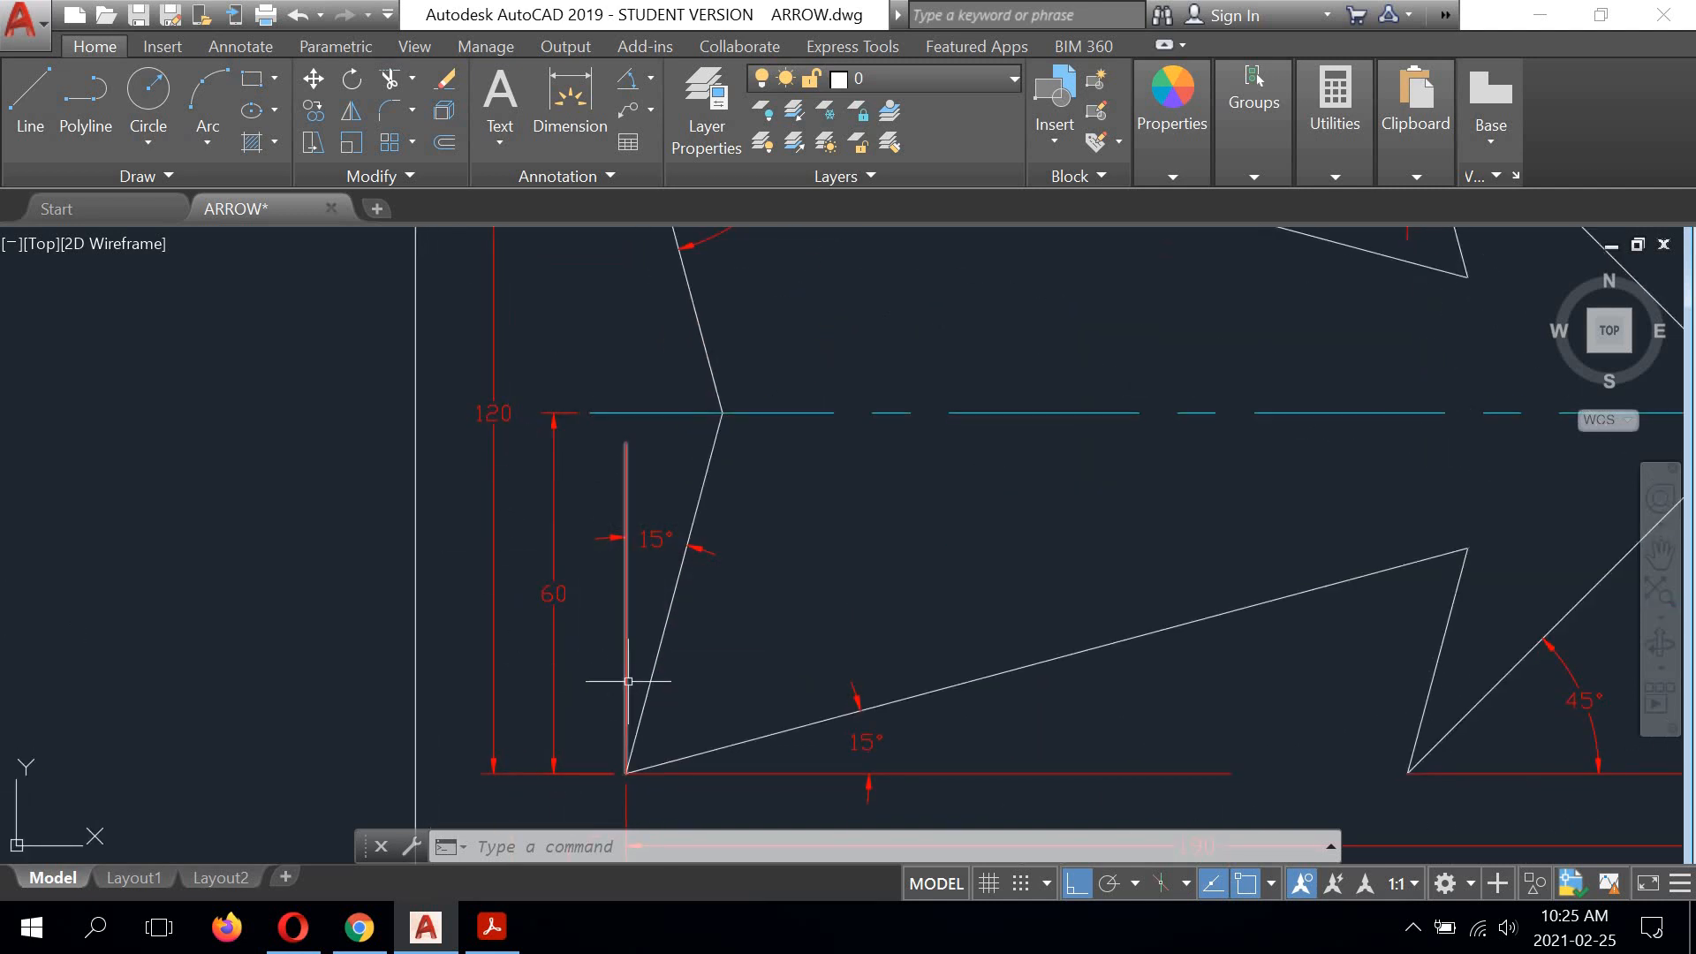
scroll(626, 657, down, 2)
middle_drag(759, 387, 650, 511)
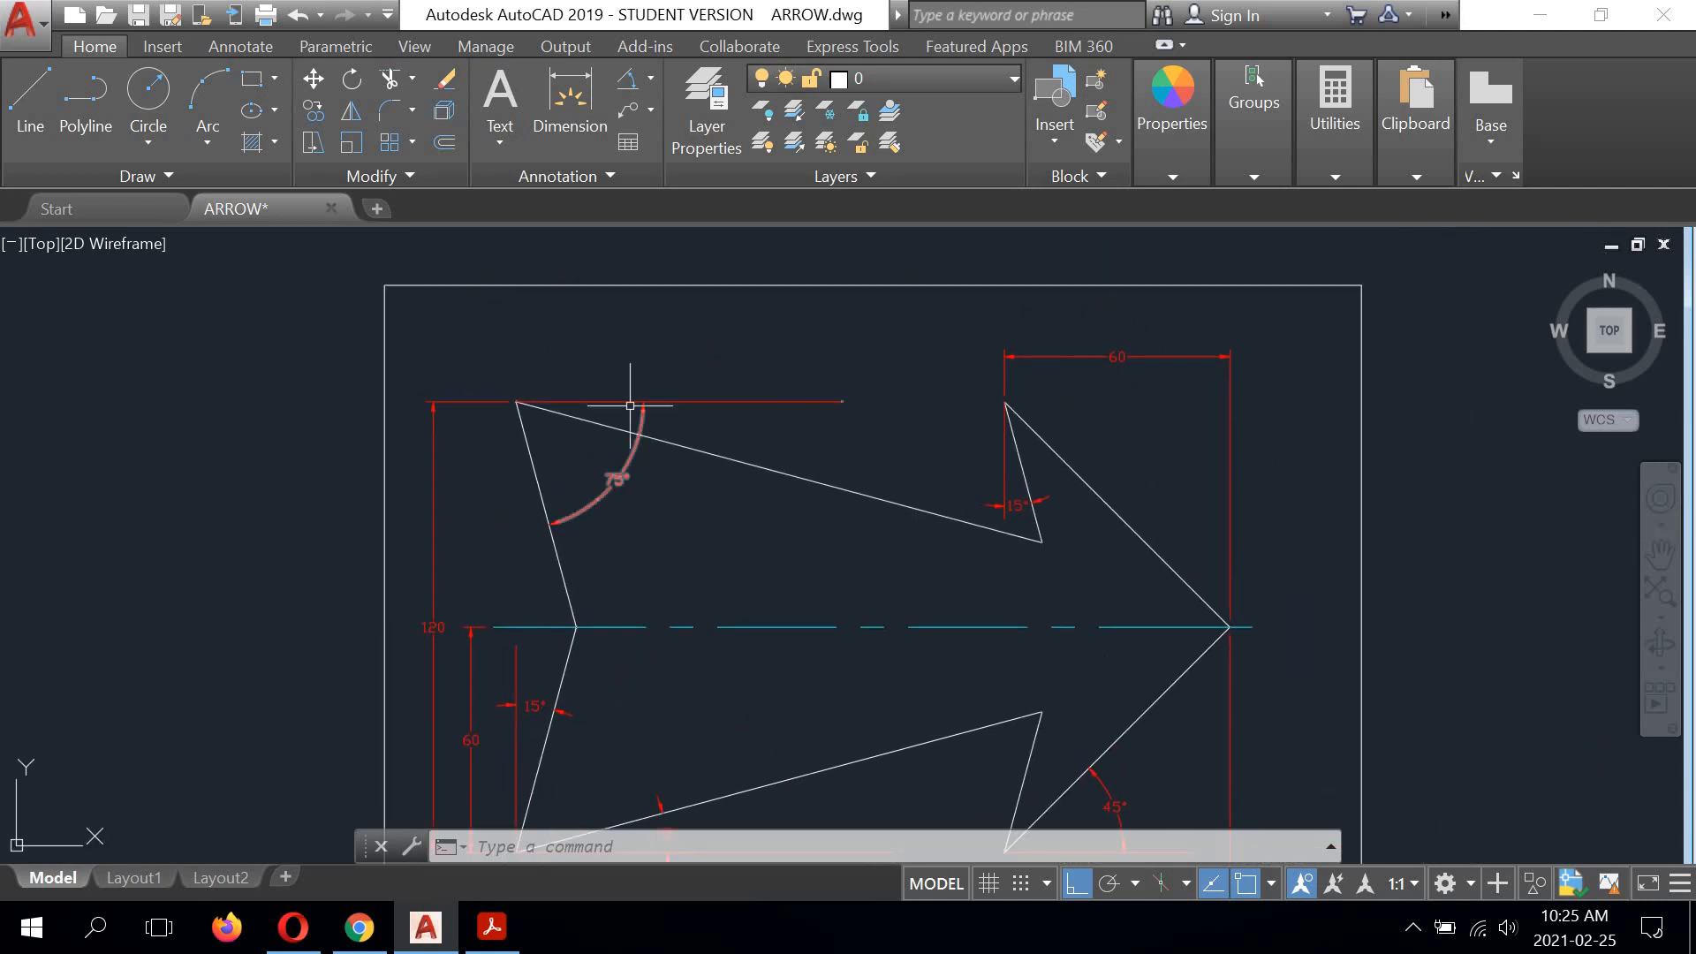
scroll(1045, 483, up, 2)
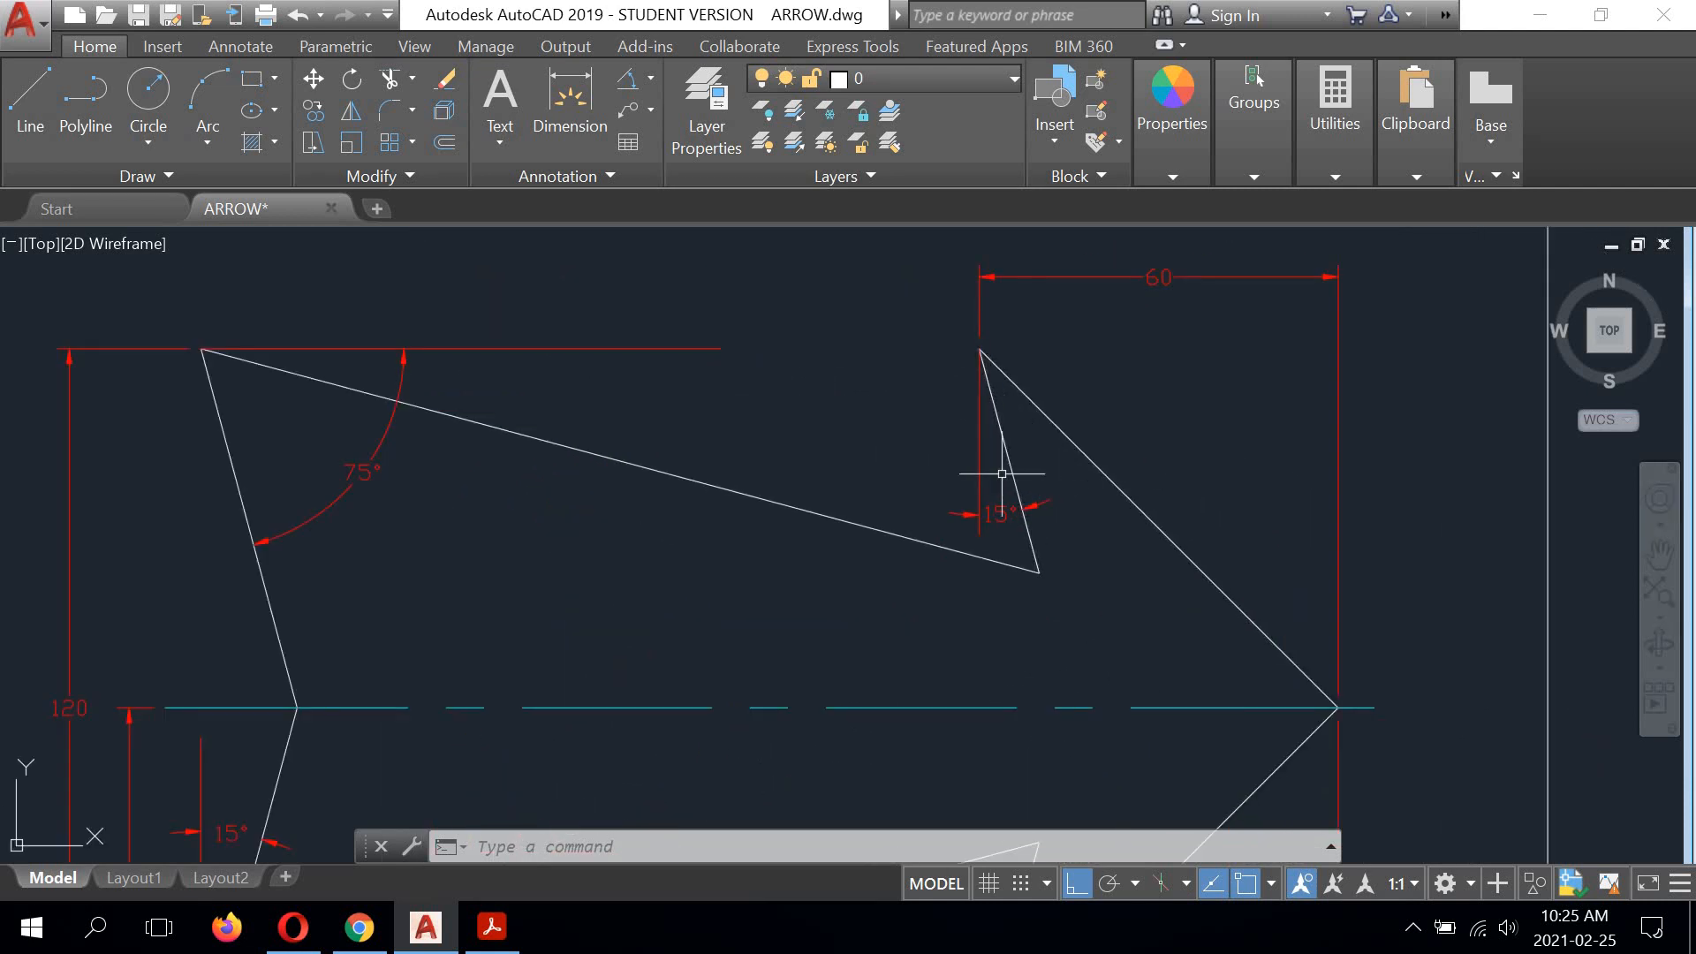
Step: Examine the gaps between the arrow outline and the dimension extension lines at the upper and lower tail corners
middle_drag(755, 439, 1280, 424)
scroll(704, 366, up, 4)
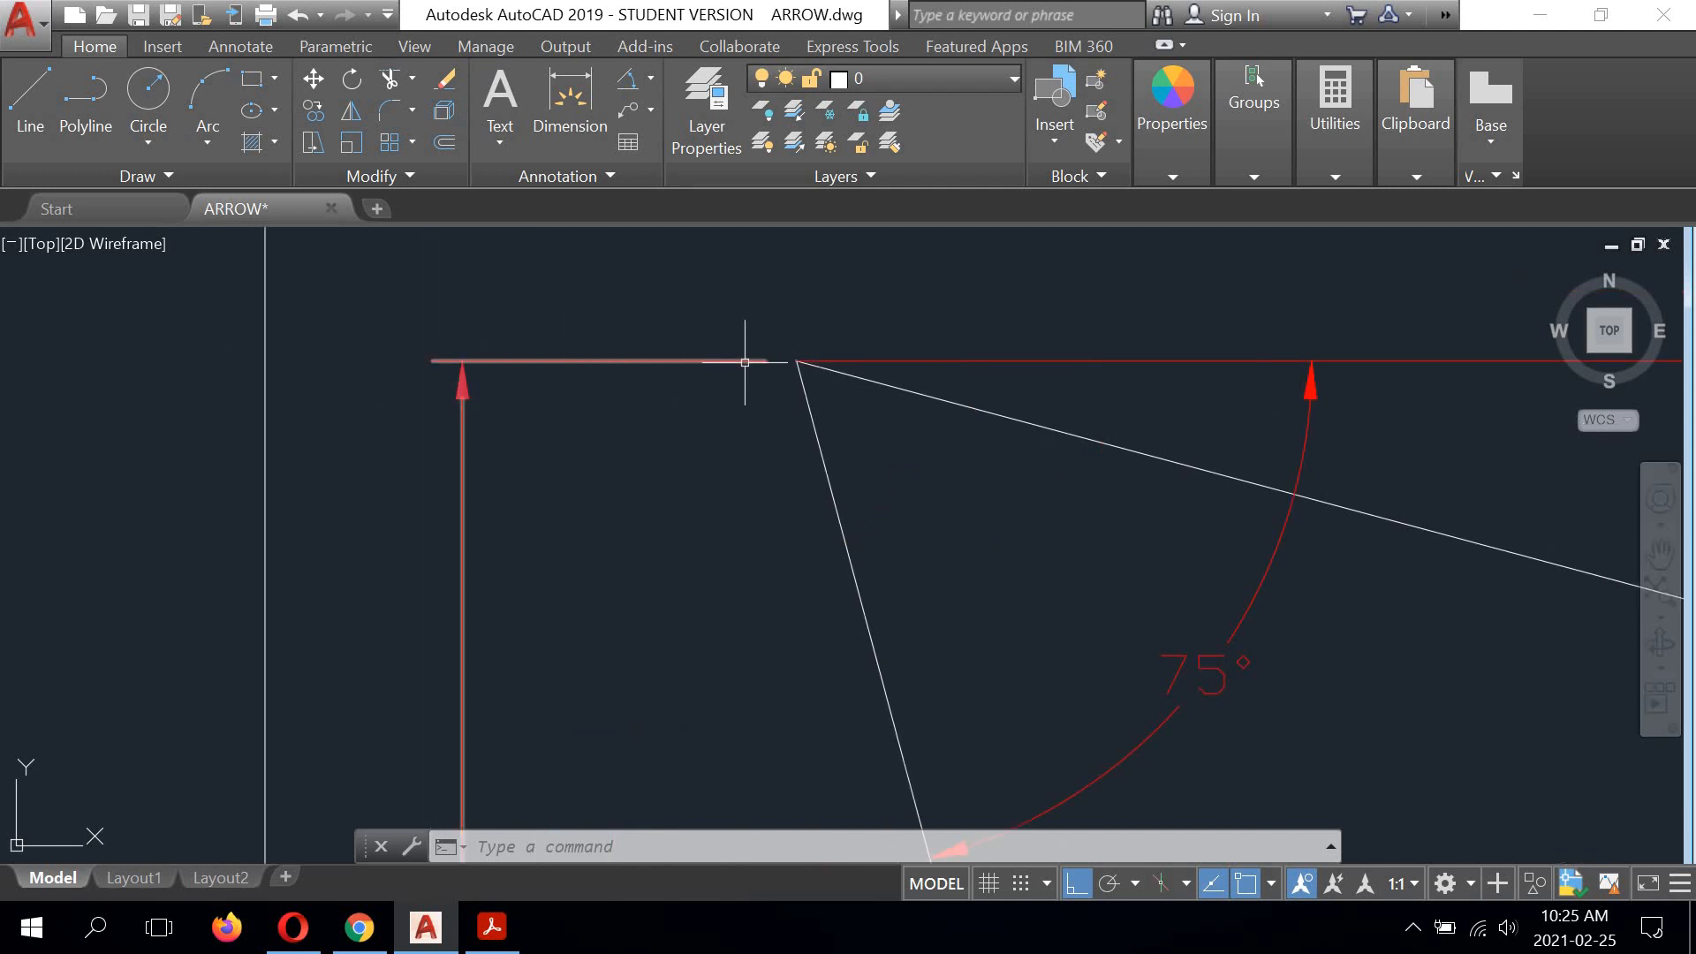
scroll(787, 368, up, 5)
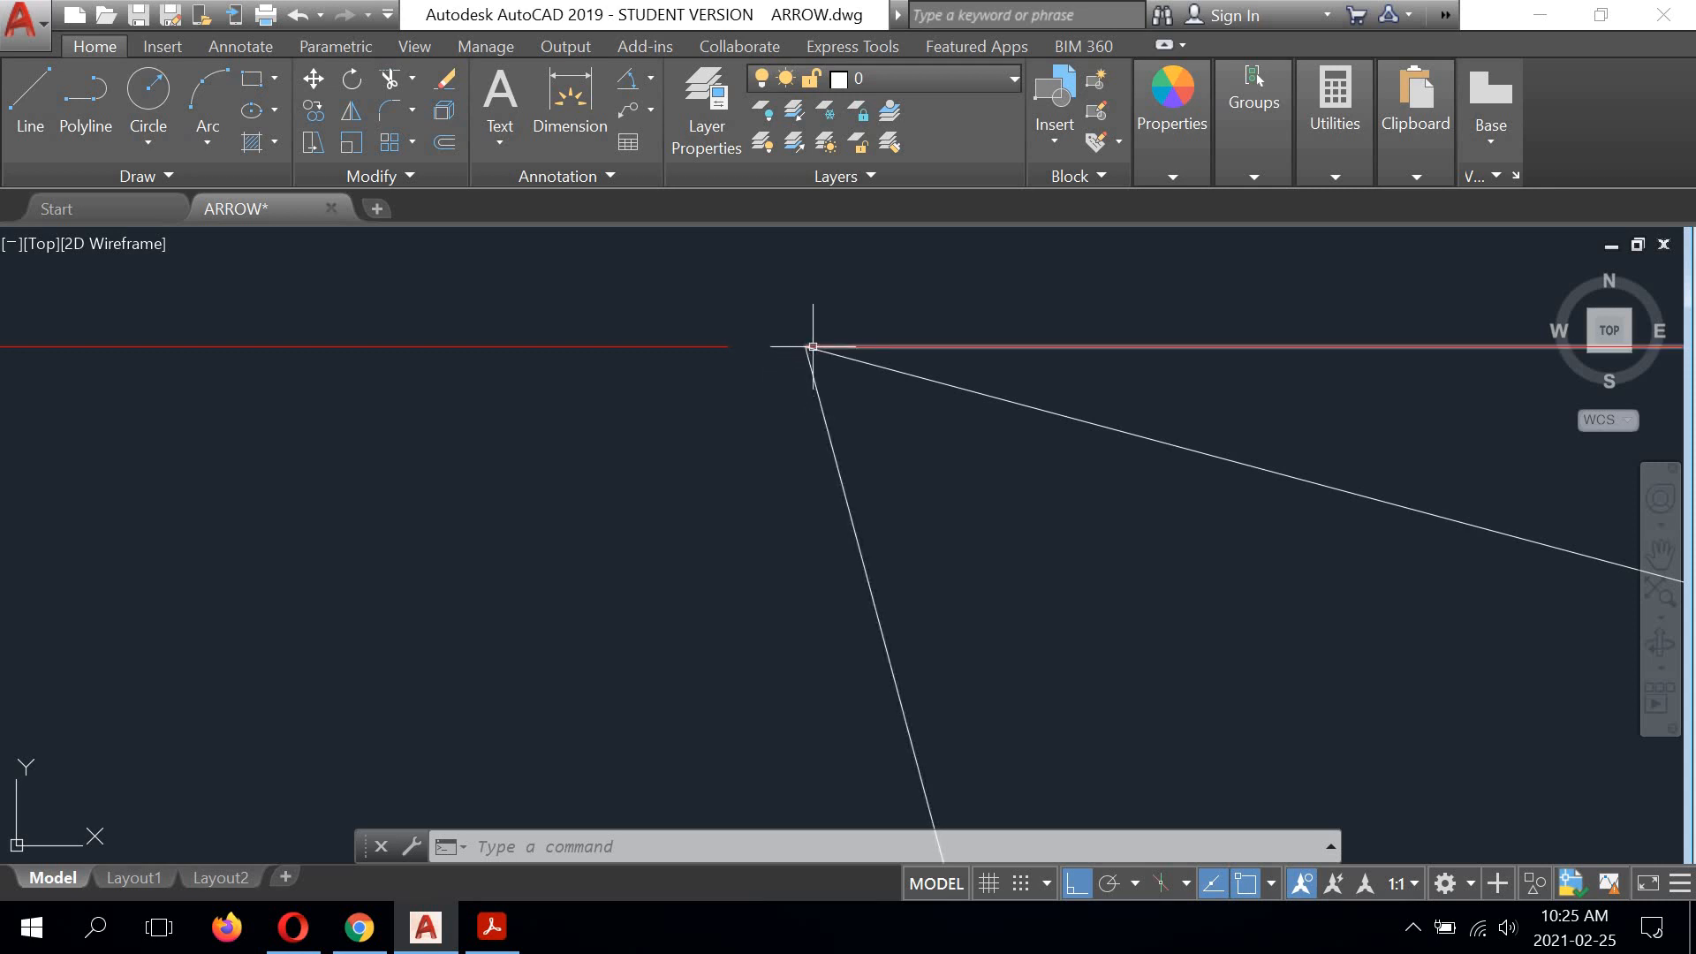
scroll(743, 352, down, 5)
middle_drag(754, 409, 707, 184)
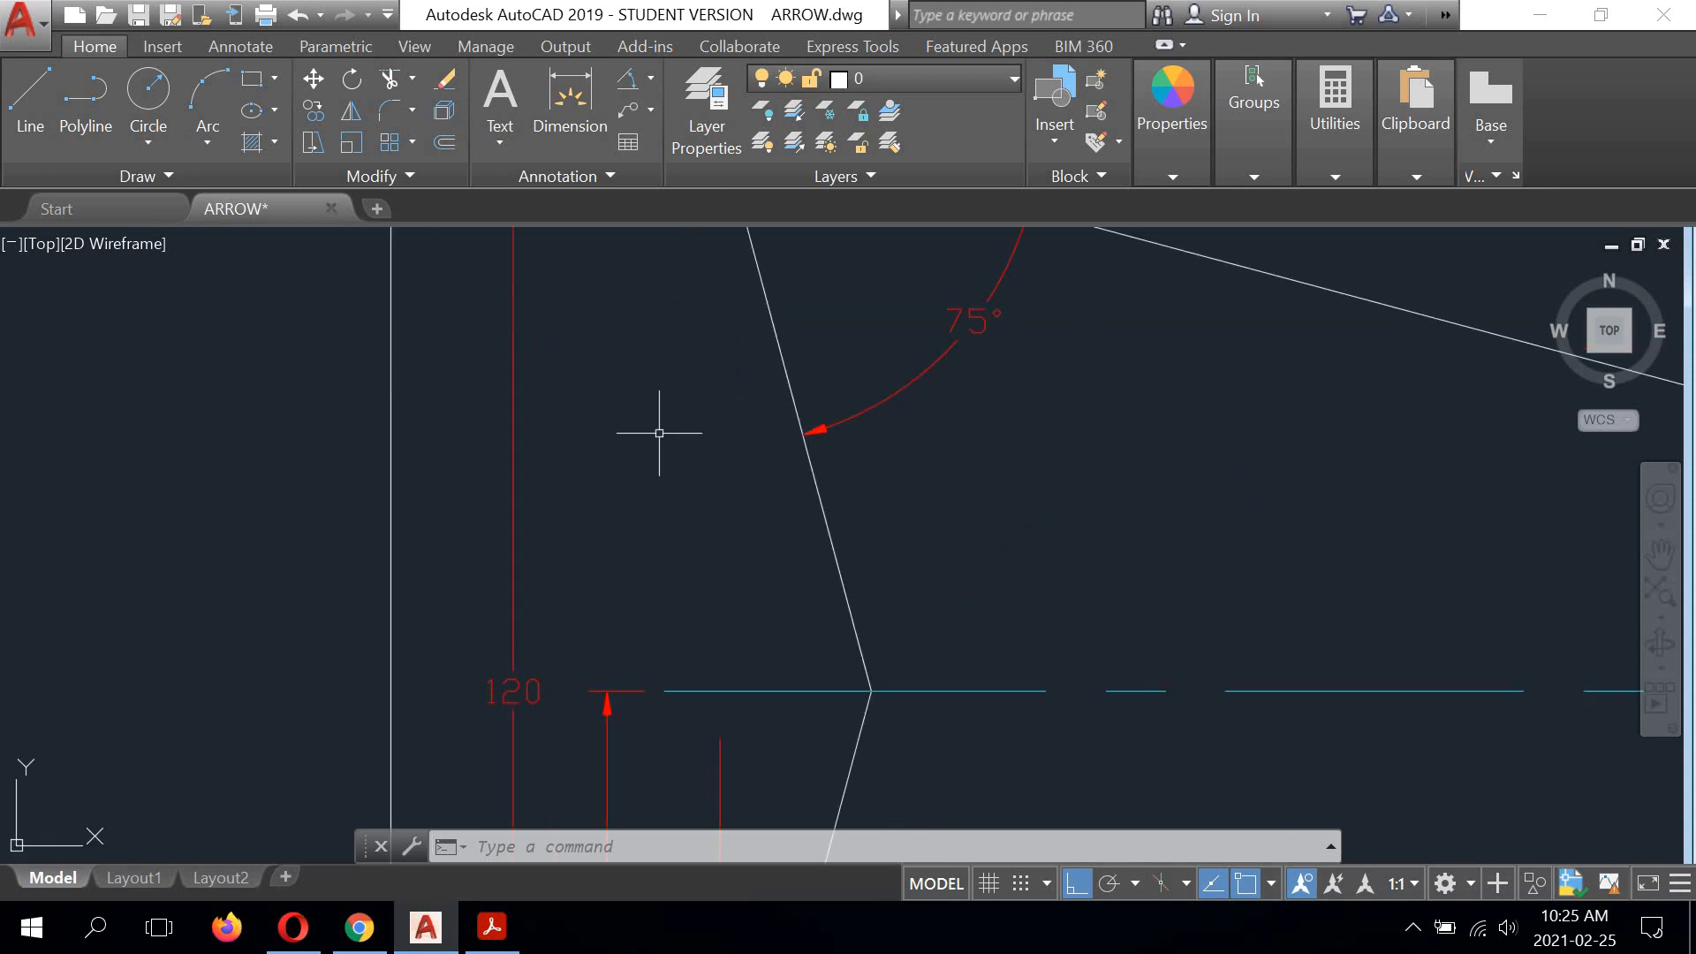
middle_drag(657, 491, 649, 243)
mouse_move(673, 684)
middle_down()
mouse_move(670, 389)
mouse_move(650, 321)
middle_up()
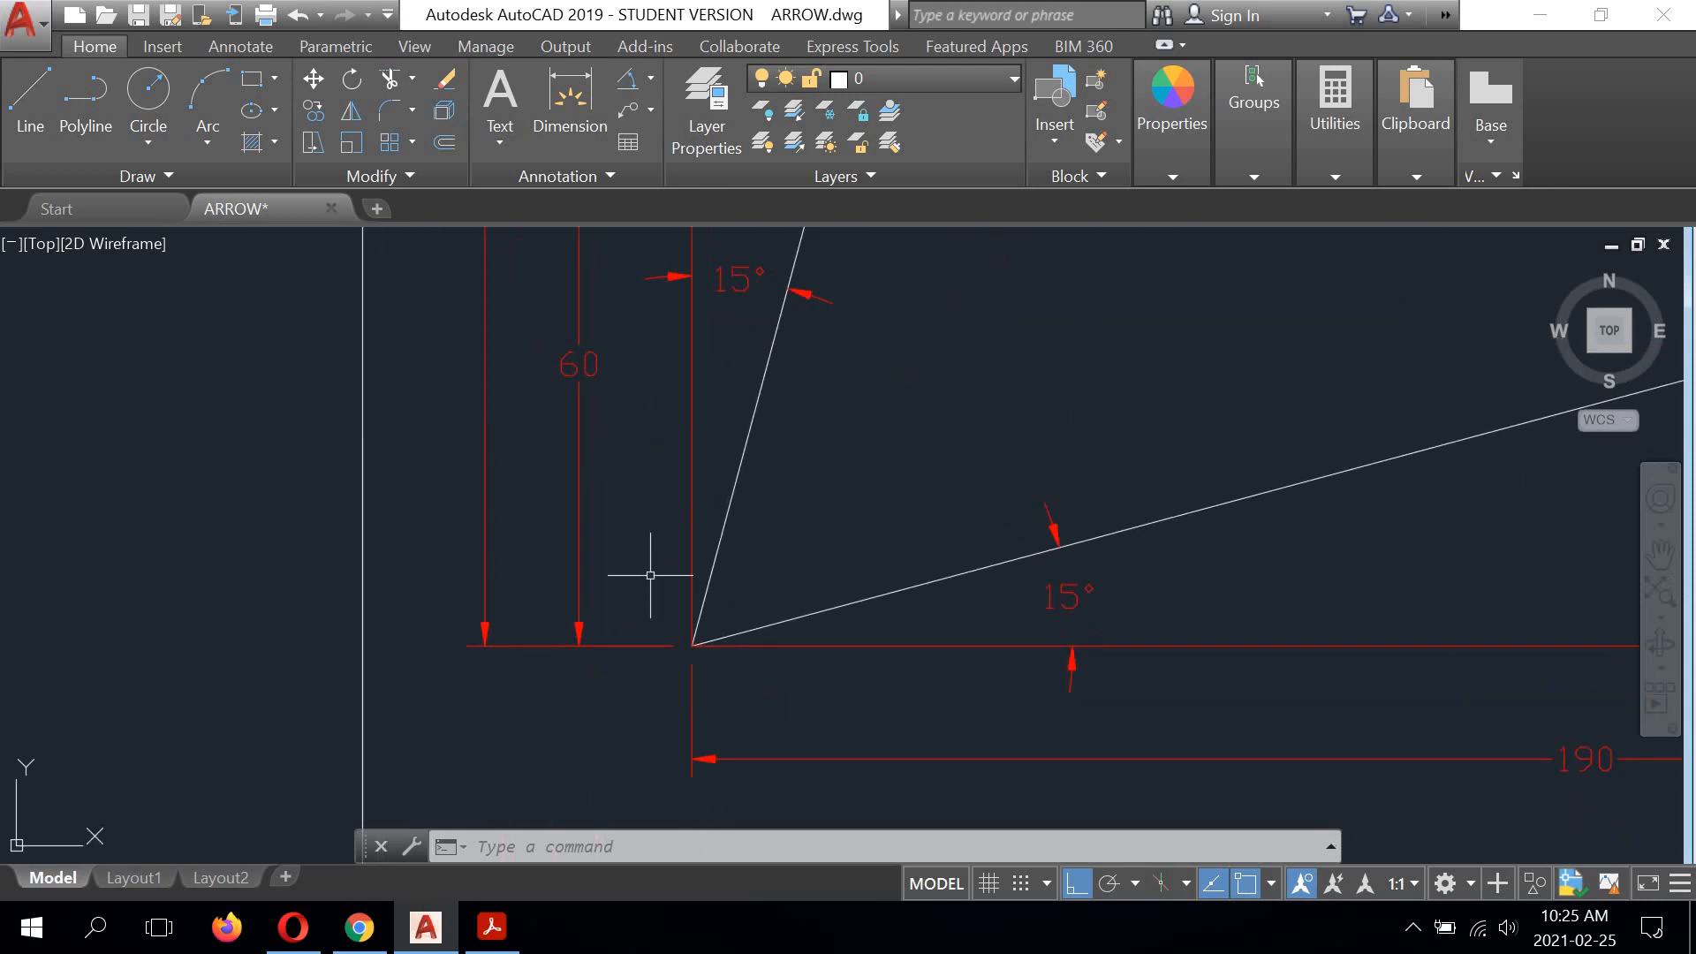
scroll(663, 570, down, 2)
mouse_move(954, 459)
middle_down()
mouse_move(697, 522)
mouse_move(660, 460)
middle_up()
scroll(383, 641, up, 6)
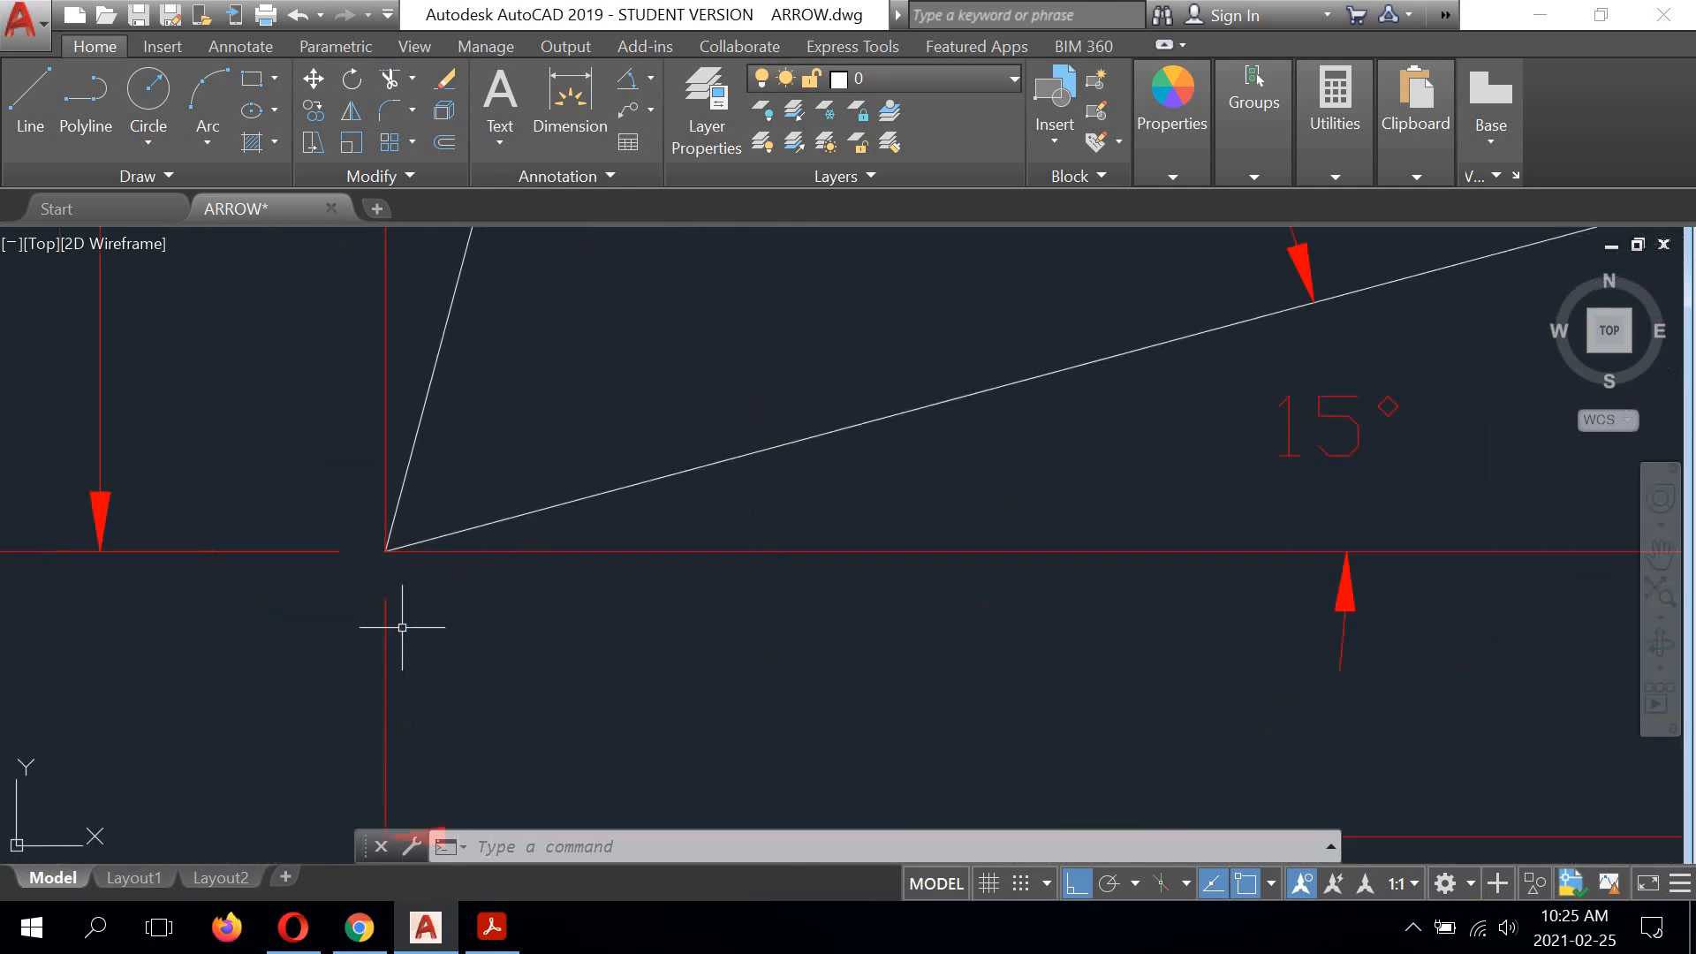
scroll(382, 578, down, 5)
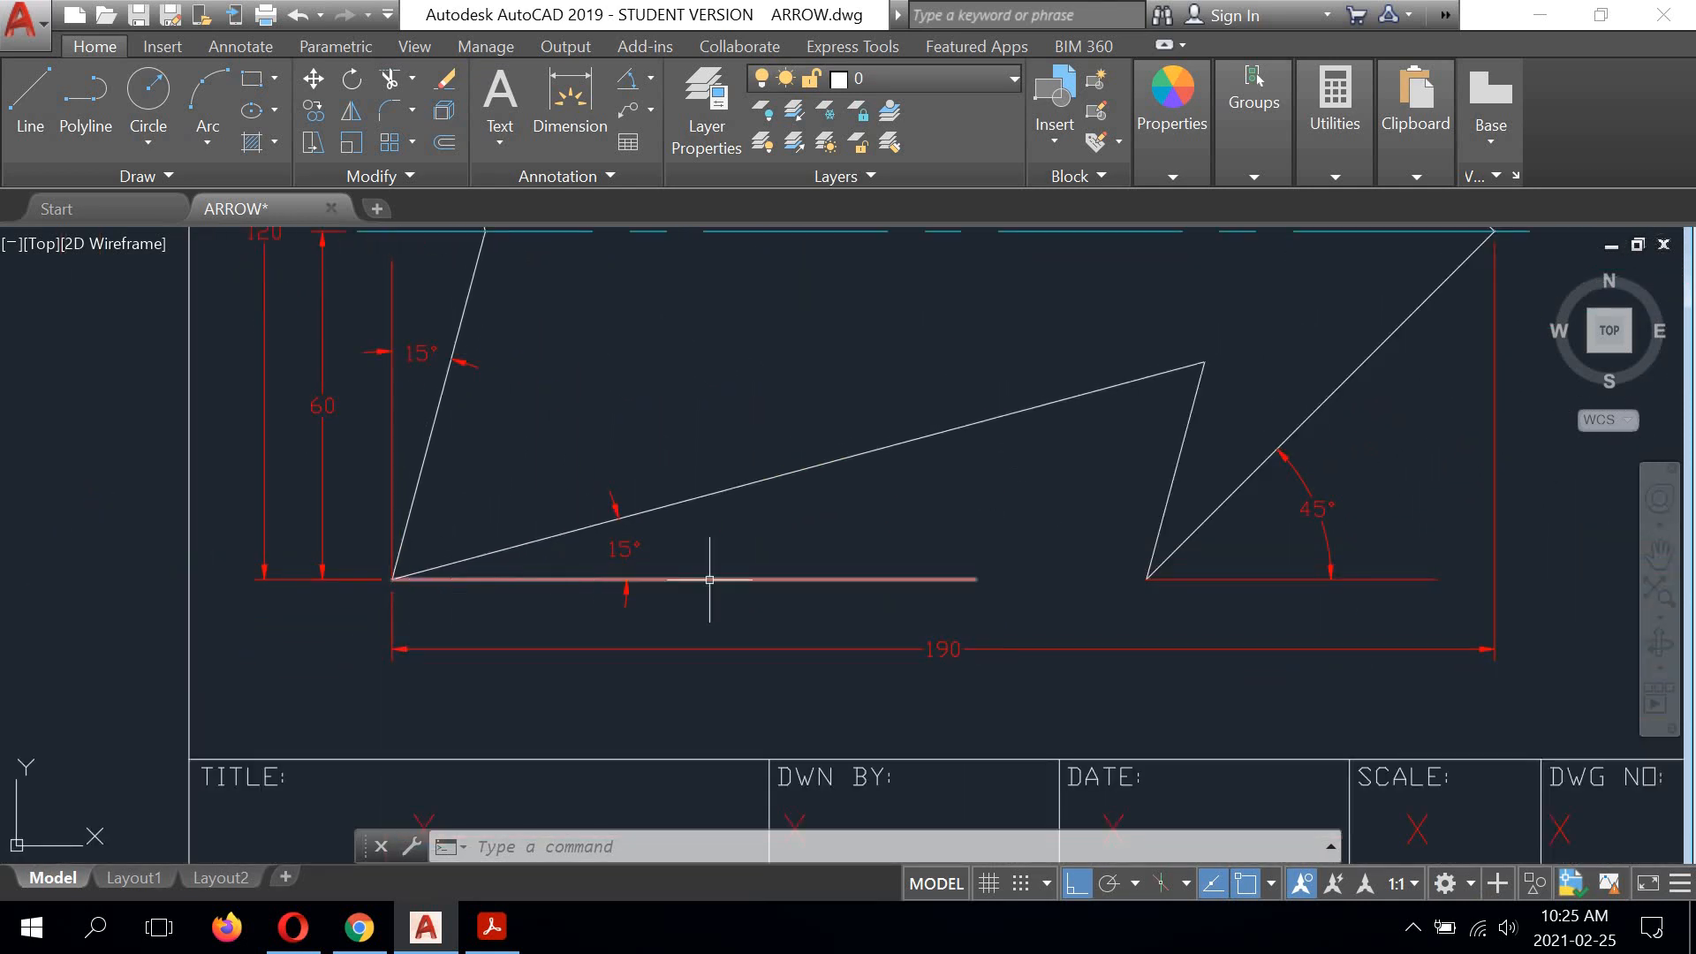
Step: Examine how the 60 dimension's extension line and the vertical reference line meet the upper barb corner
middle_drag(1286, 568, 1116, 704)
mouse_move(1211, 424)
middle_down()
mouse_move(1193, 541)
mouse_move(1180, 460)
middle_up()
scroll(916, 322, up, 2)
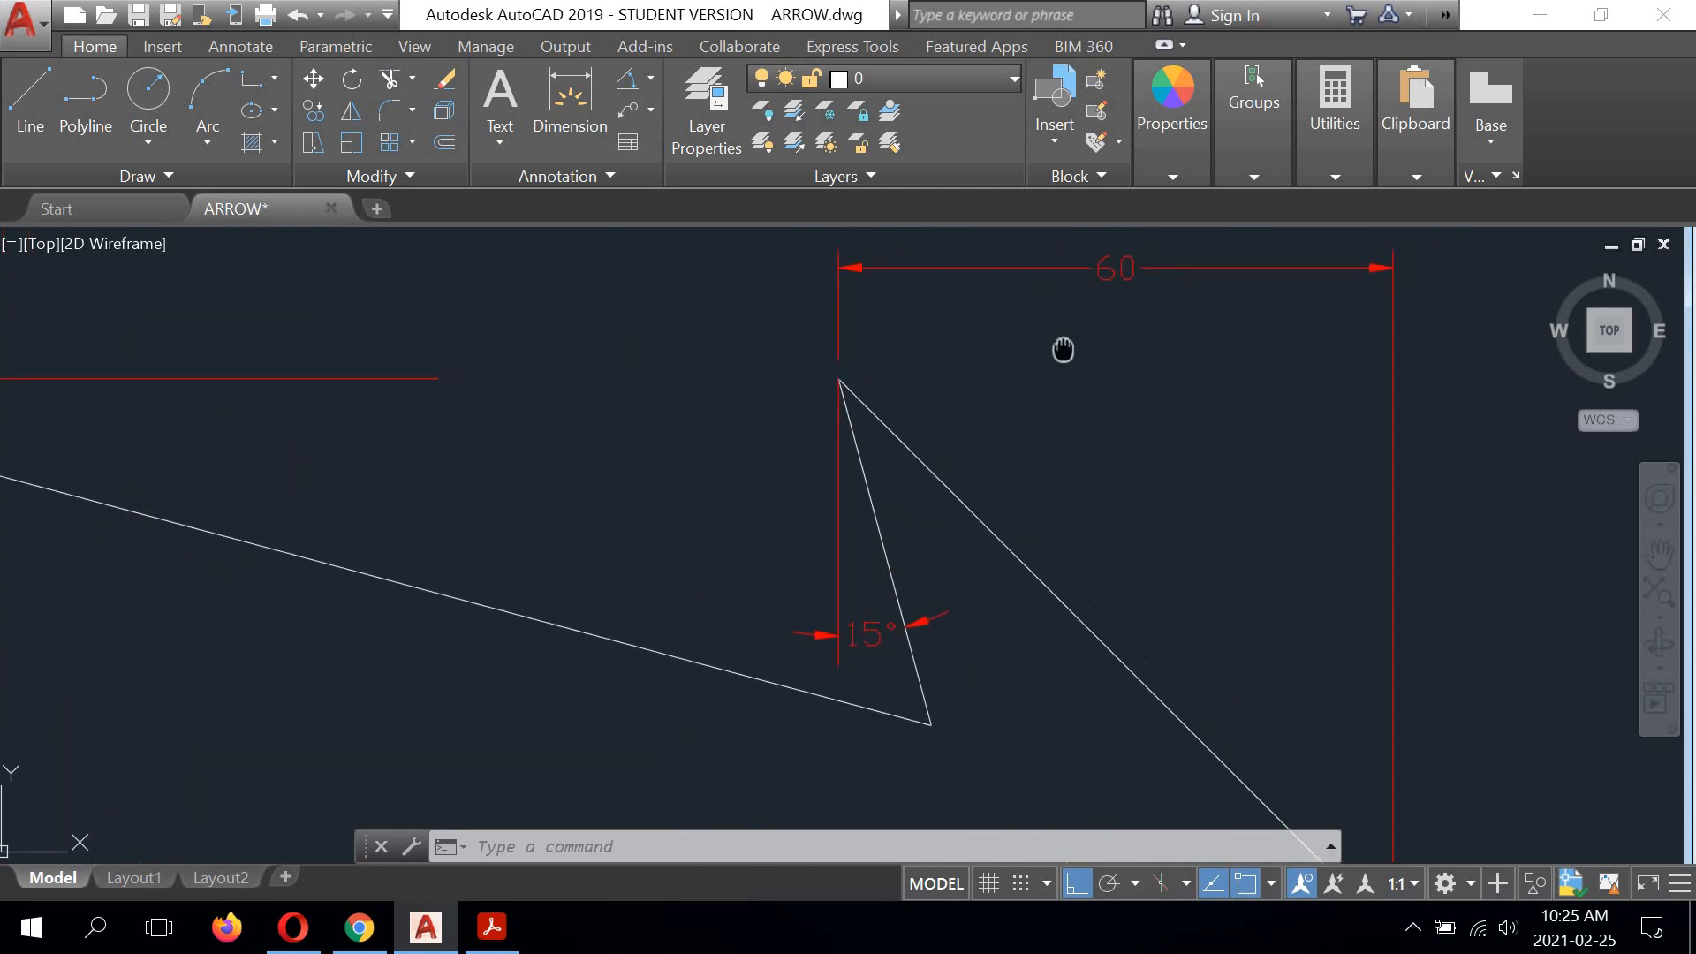
middle_drag(1063, 348, 966, 356)
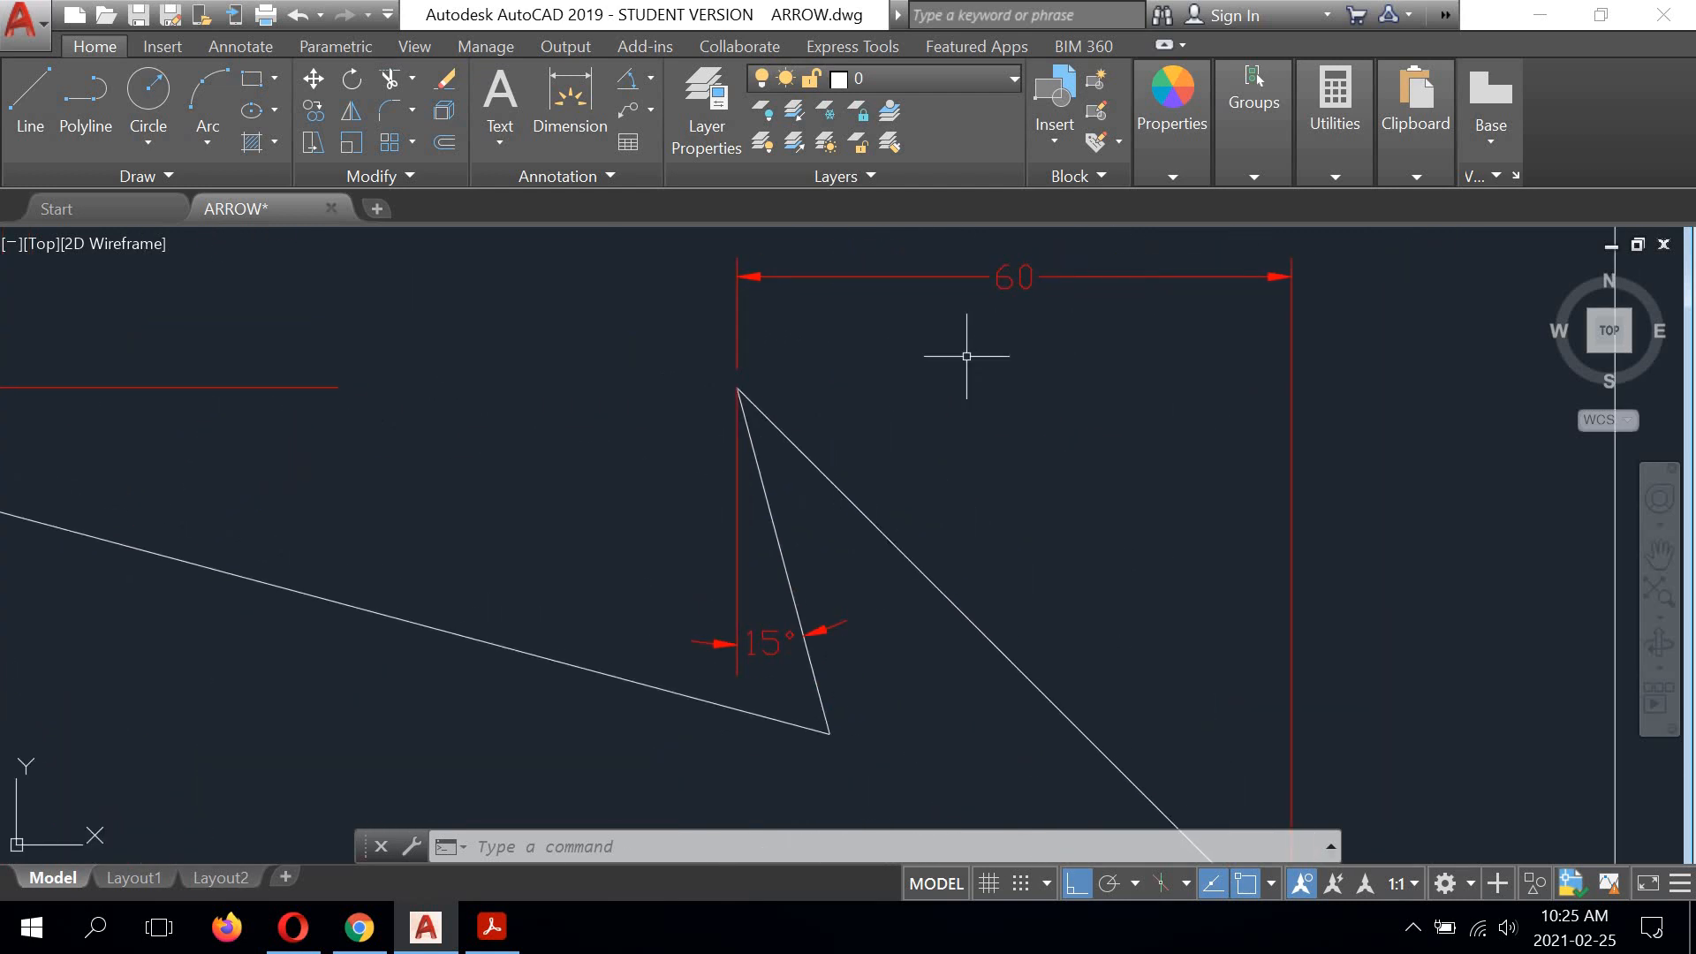
scroll(773, 362, up, 2)
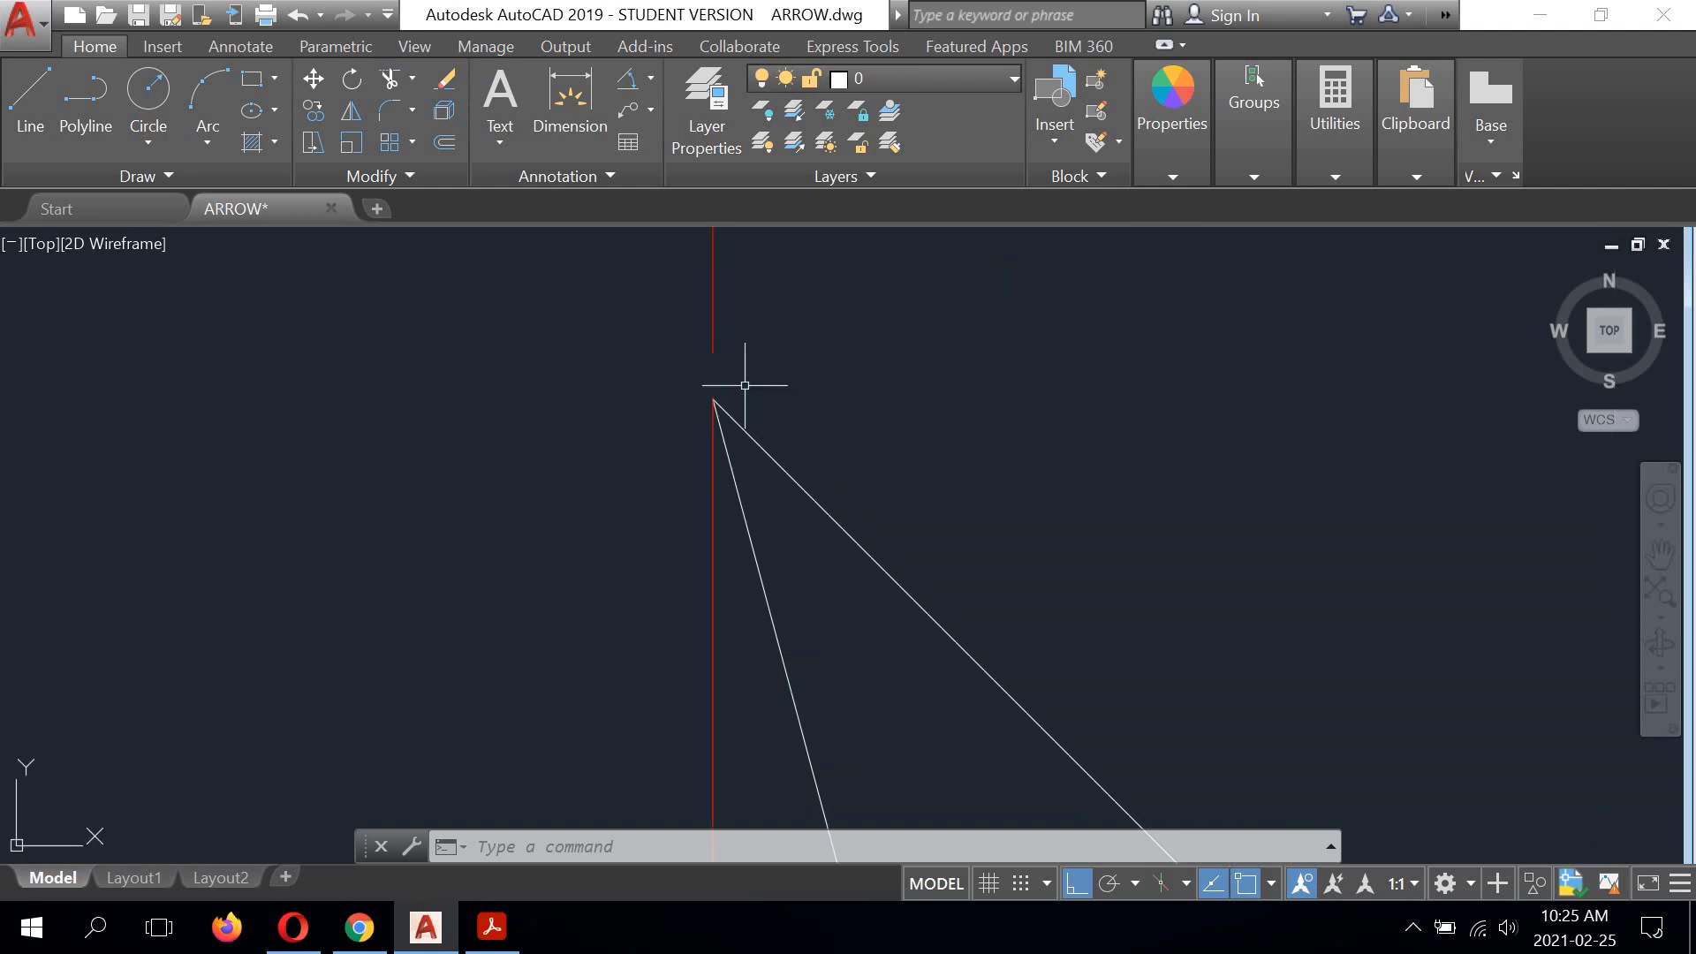
scroll(753, 367, down, 2)
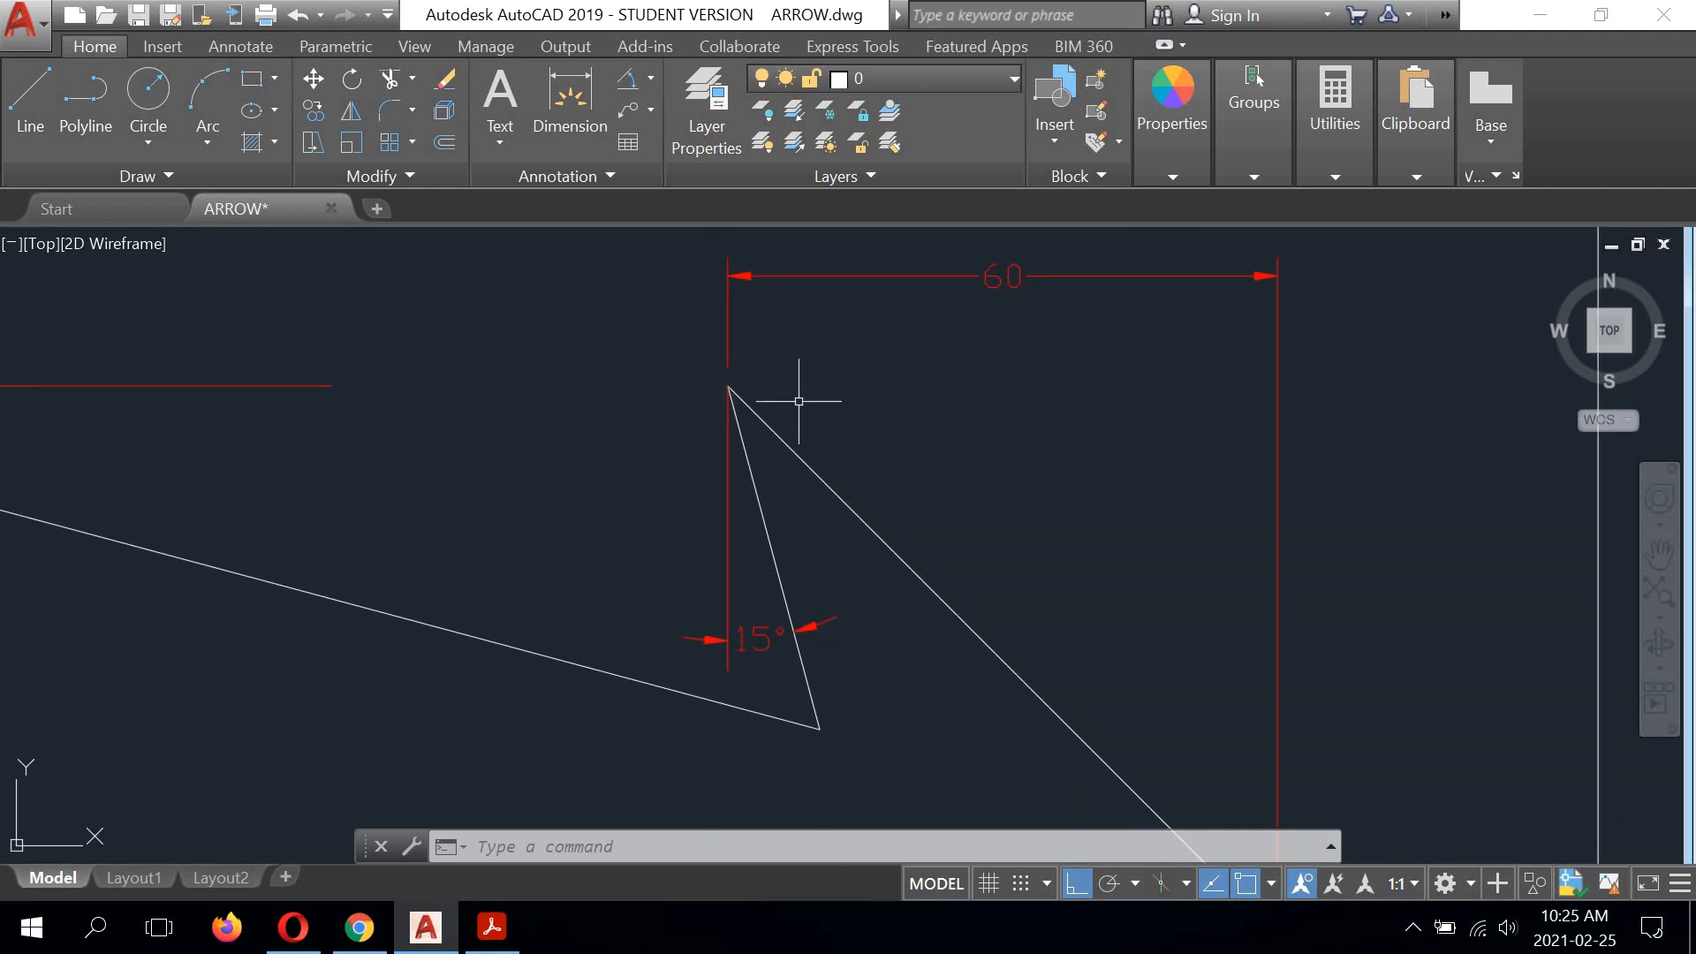
scroll(802, 399, down, 2)
middle_drag(470, 397, 820, 368)
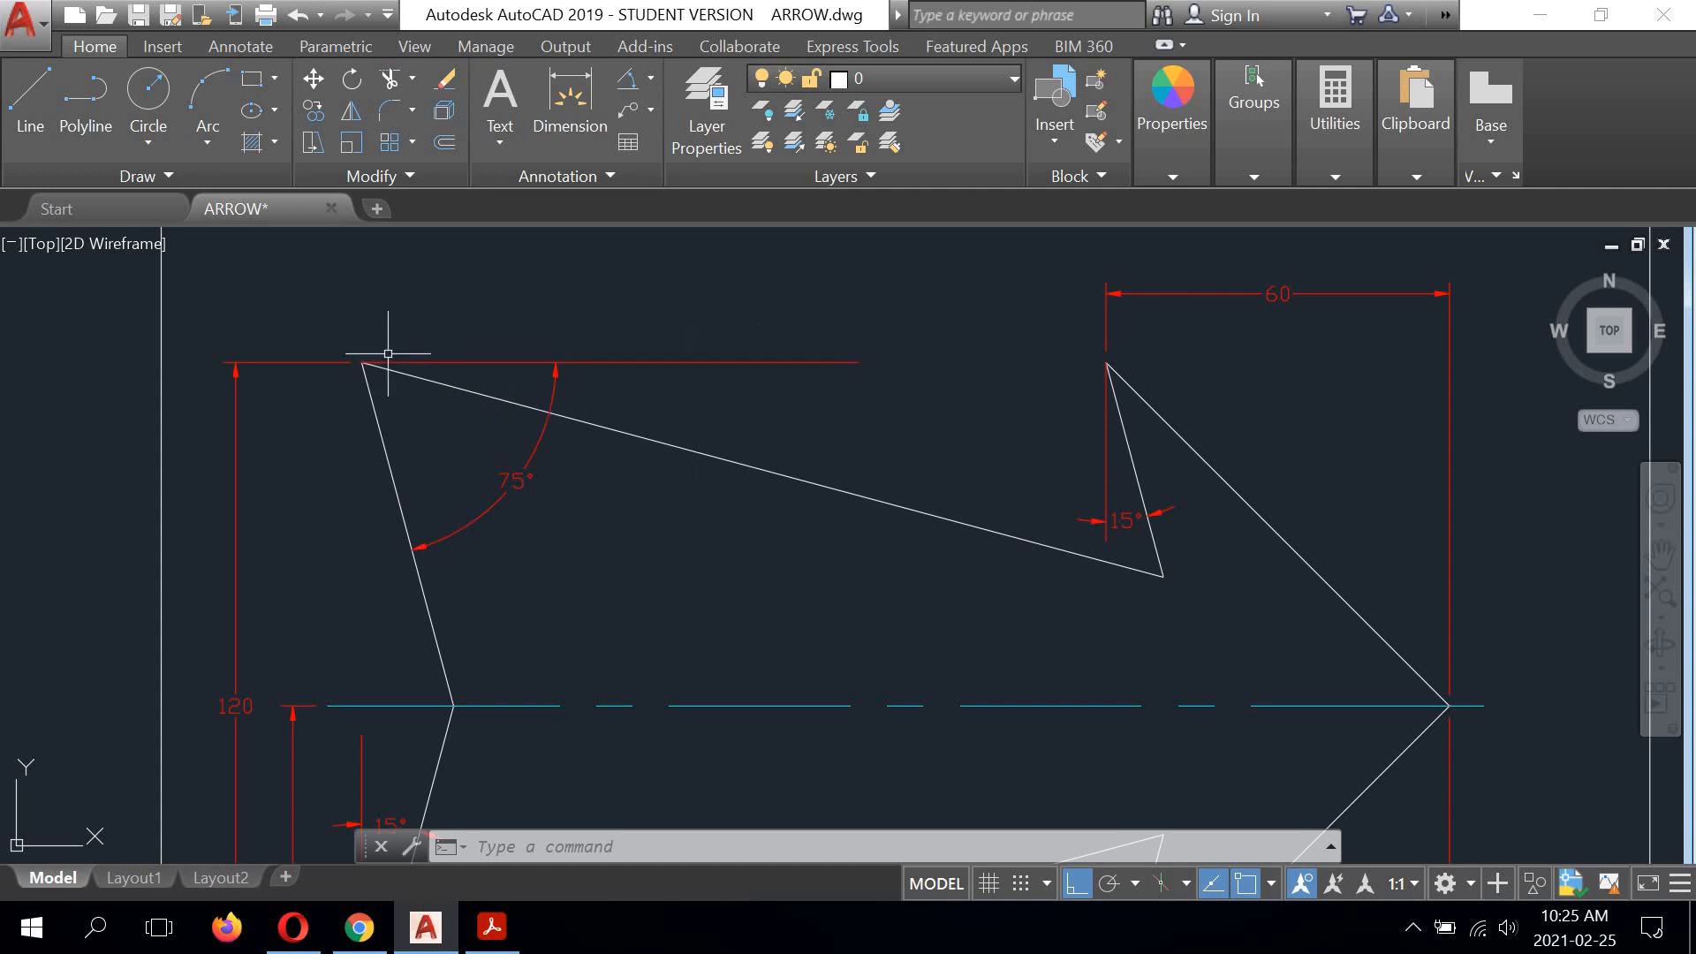
Step: Stretch the tail-corner end of the 75° dimension's horizontal reference line inward by 2 units to leave a gap at the outline
scroll(387, 353, up, 4)
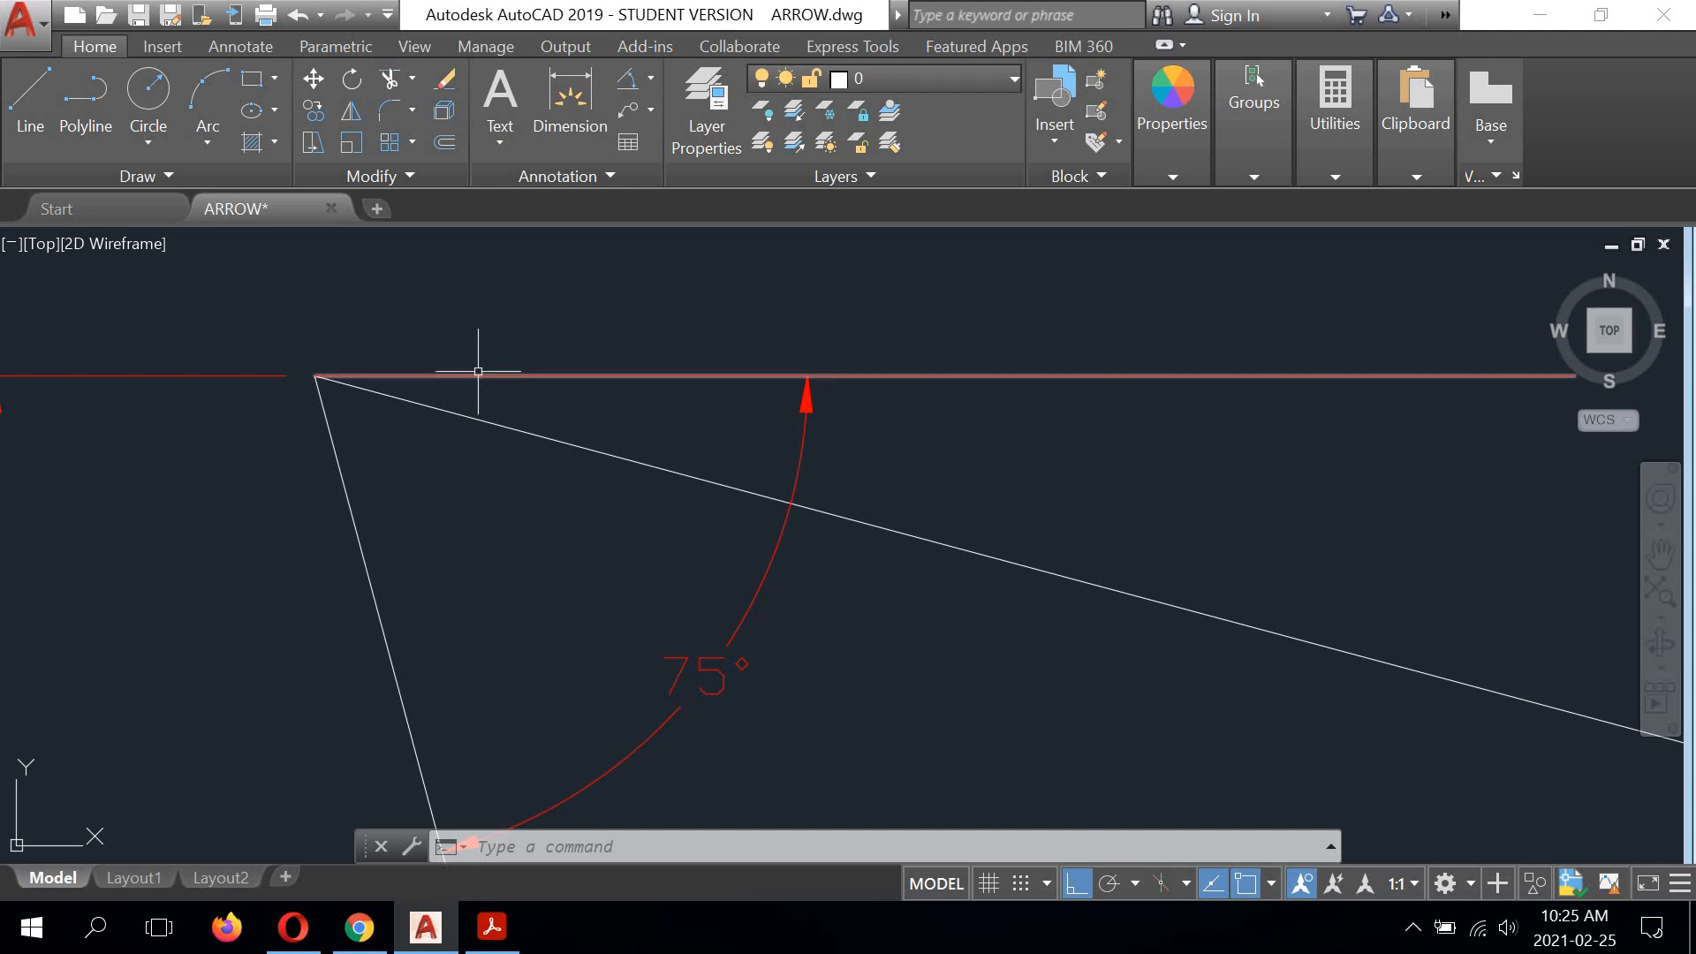
middle_drag(374, 367, 545, 342)
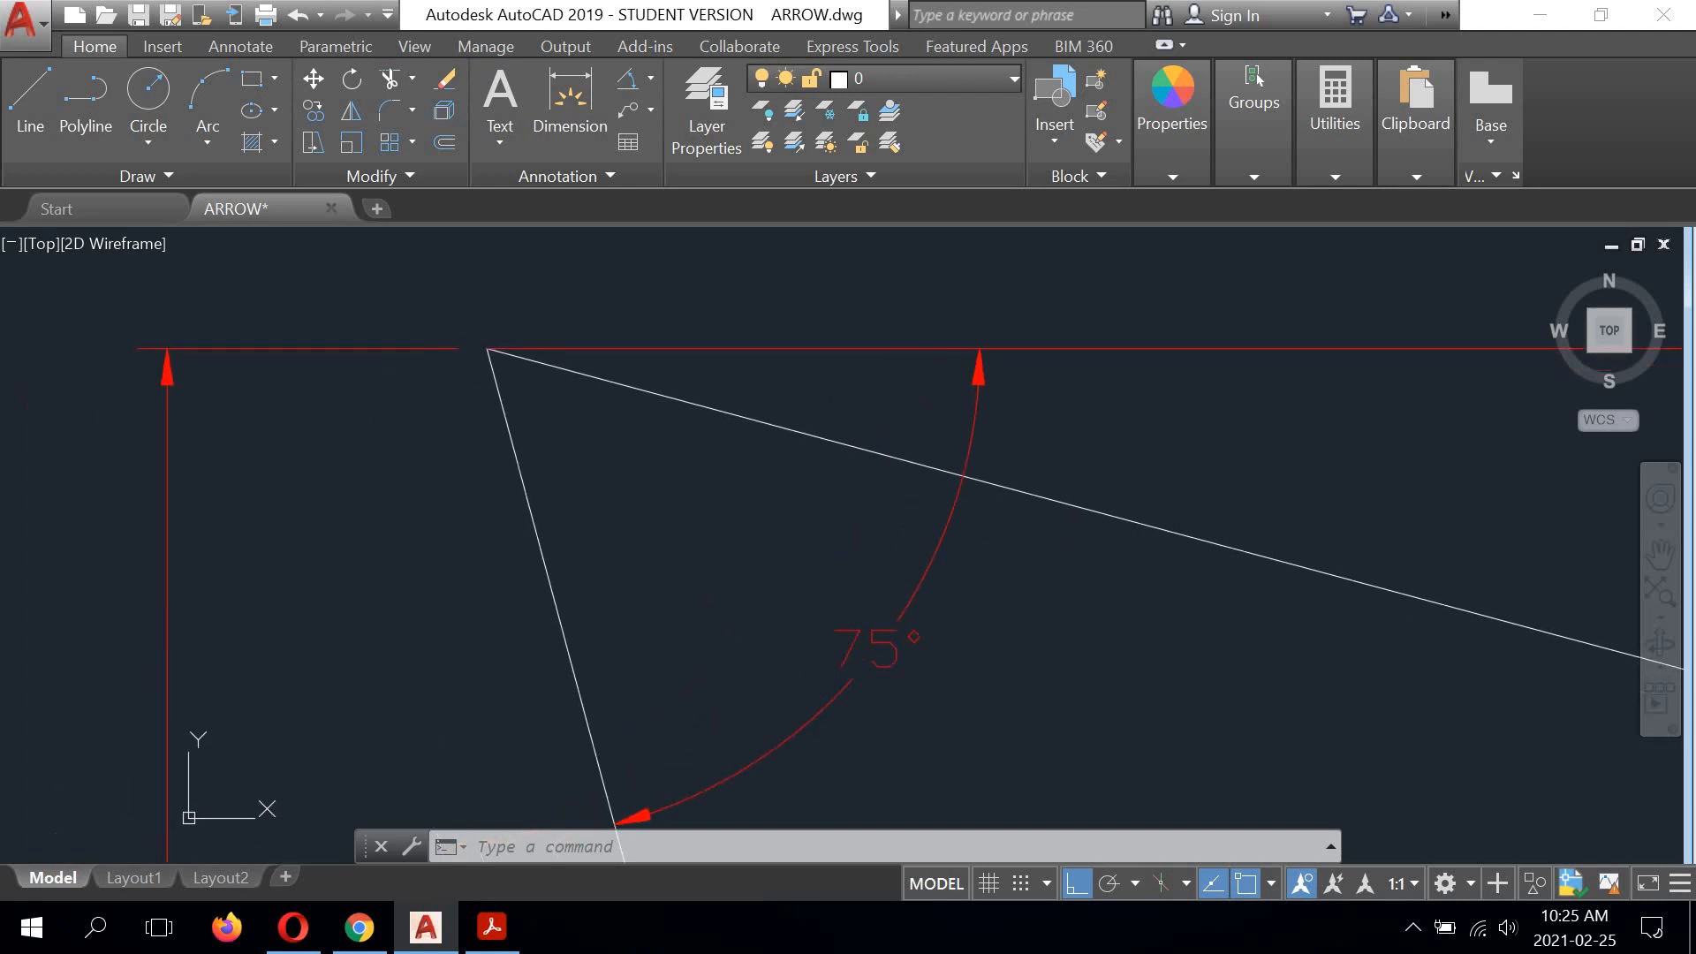
scroll(515, 340, up, 4)
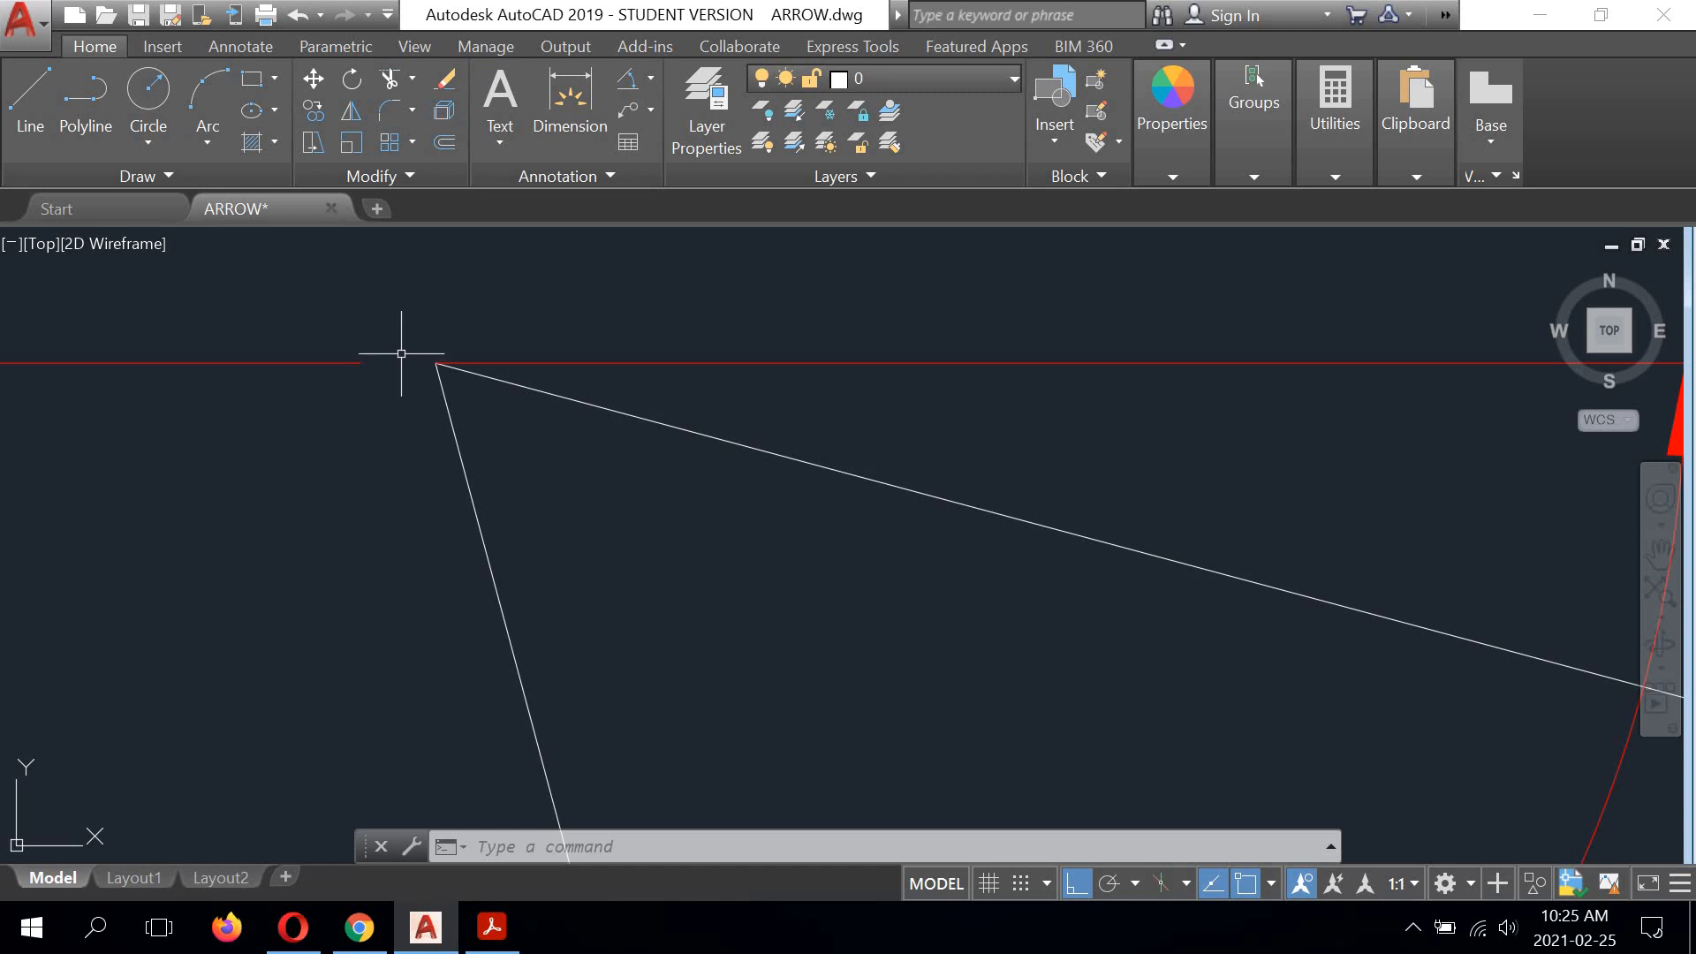
scroll(399, 360, down, 6)
scroll(387, 362, up, 2)
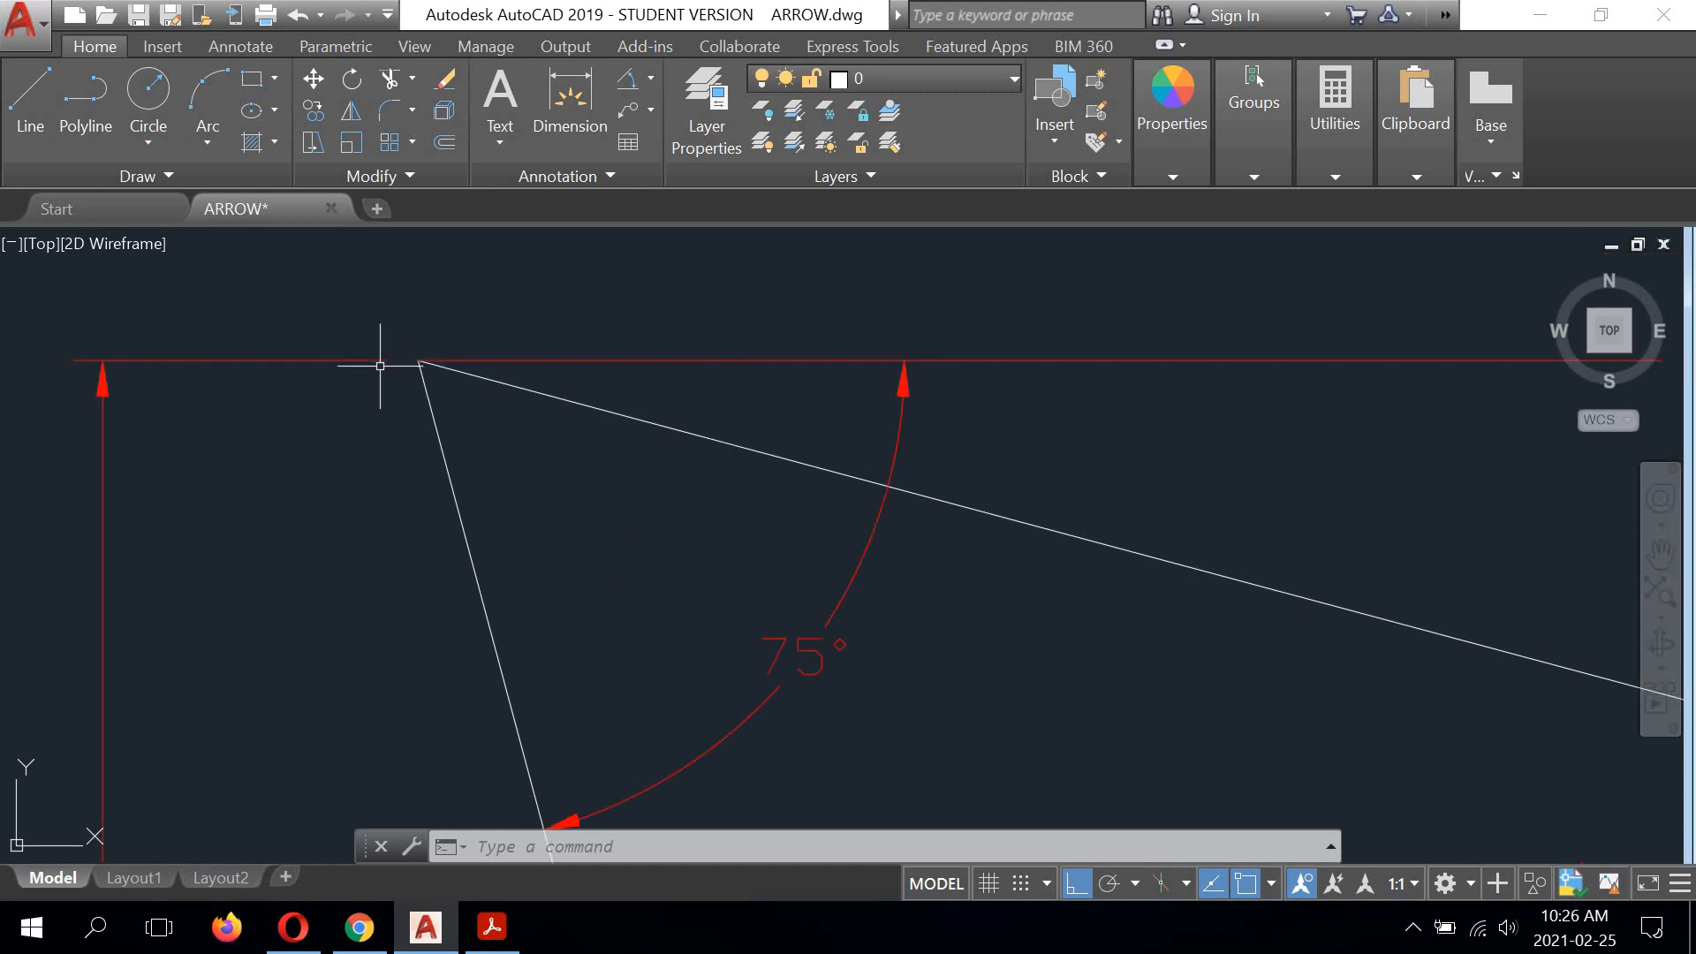
scroll(422, 354, up, 2)
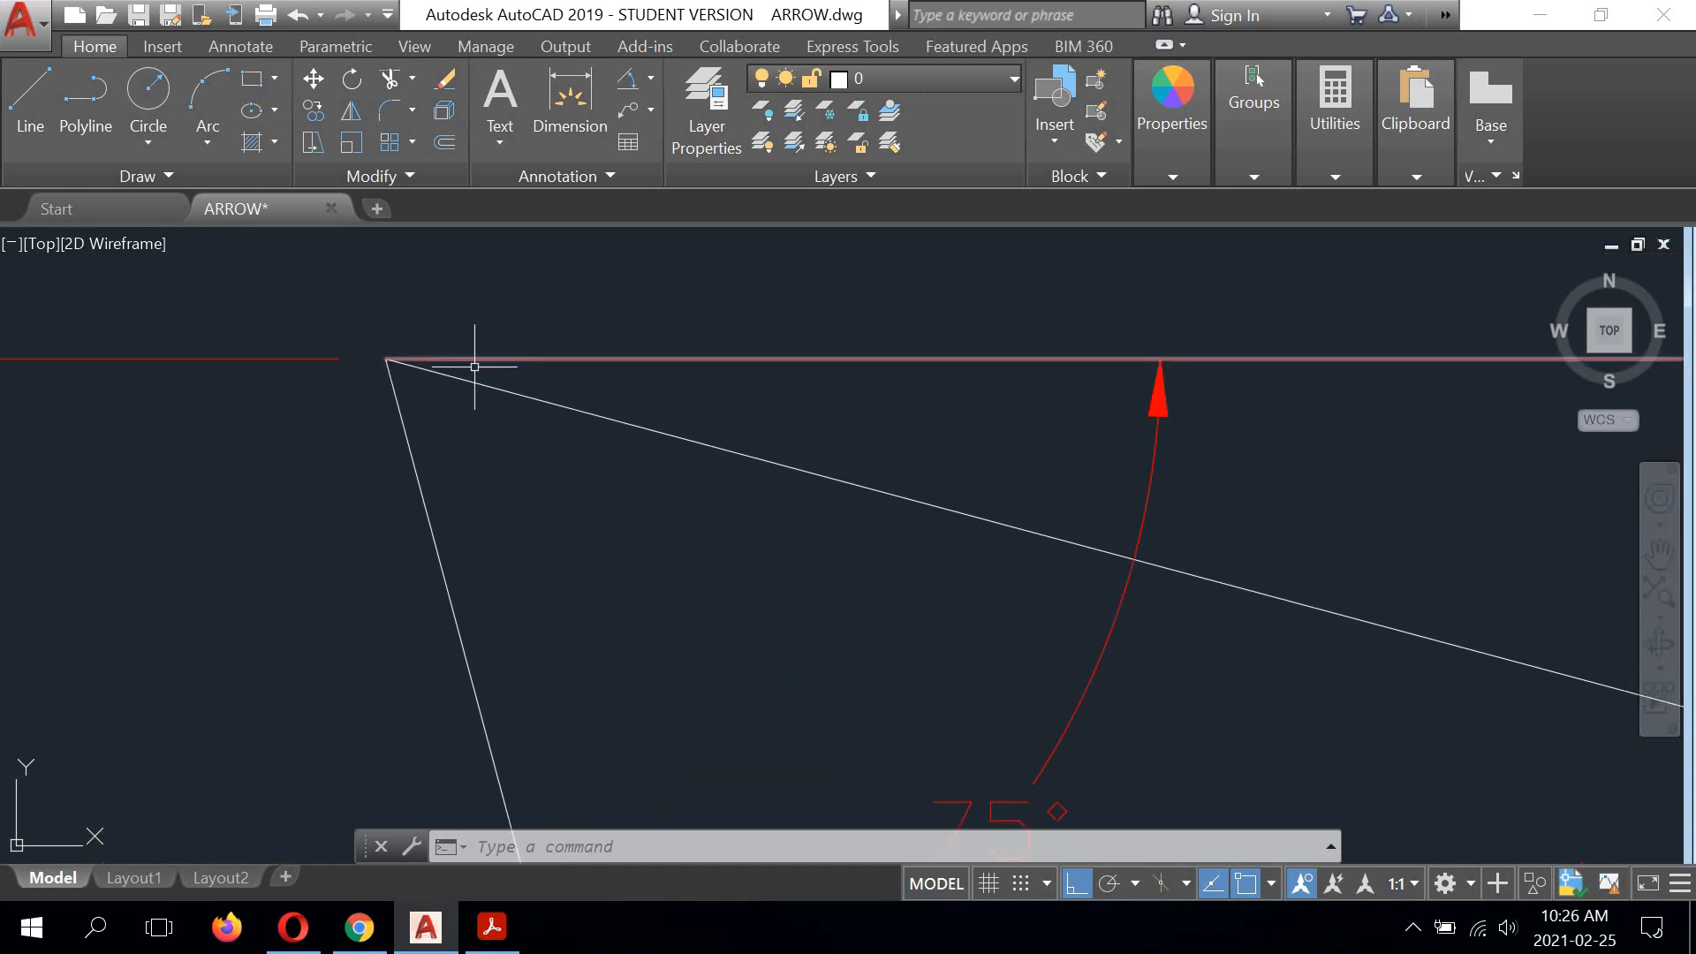
scroll(473, 368, down, 2)
click(580, 358)
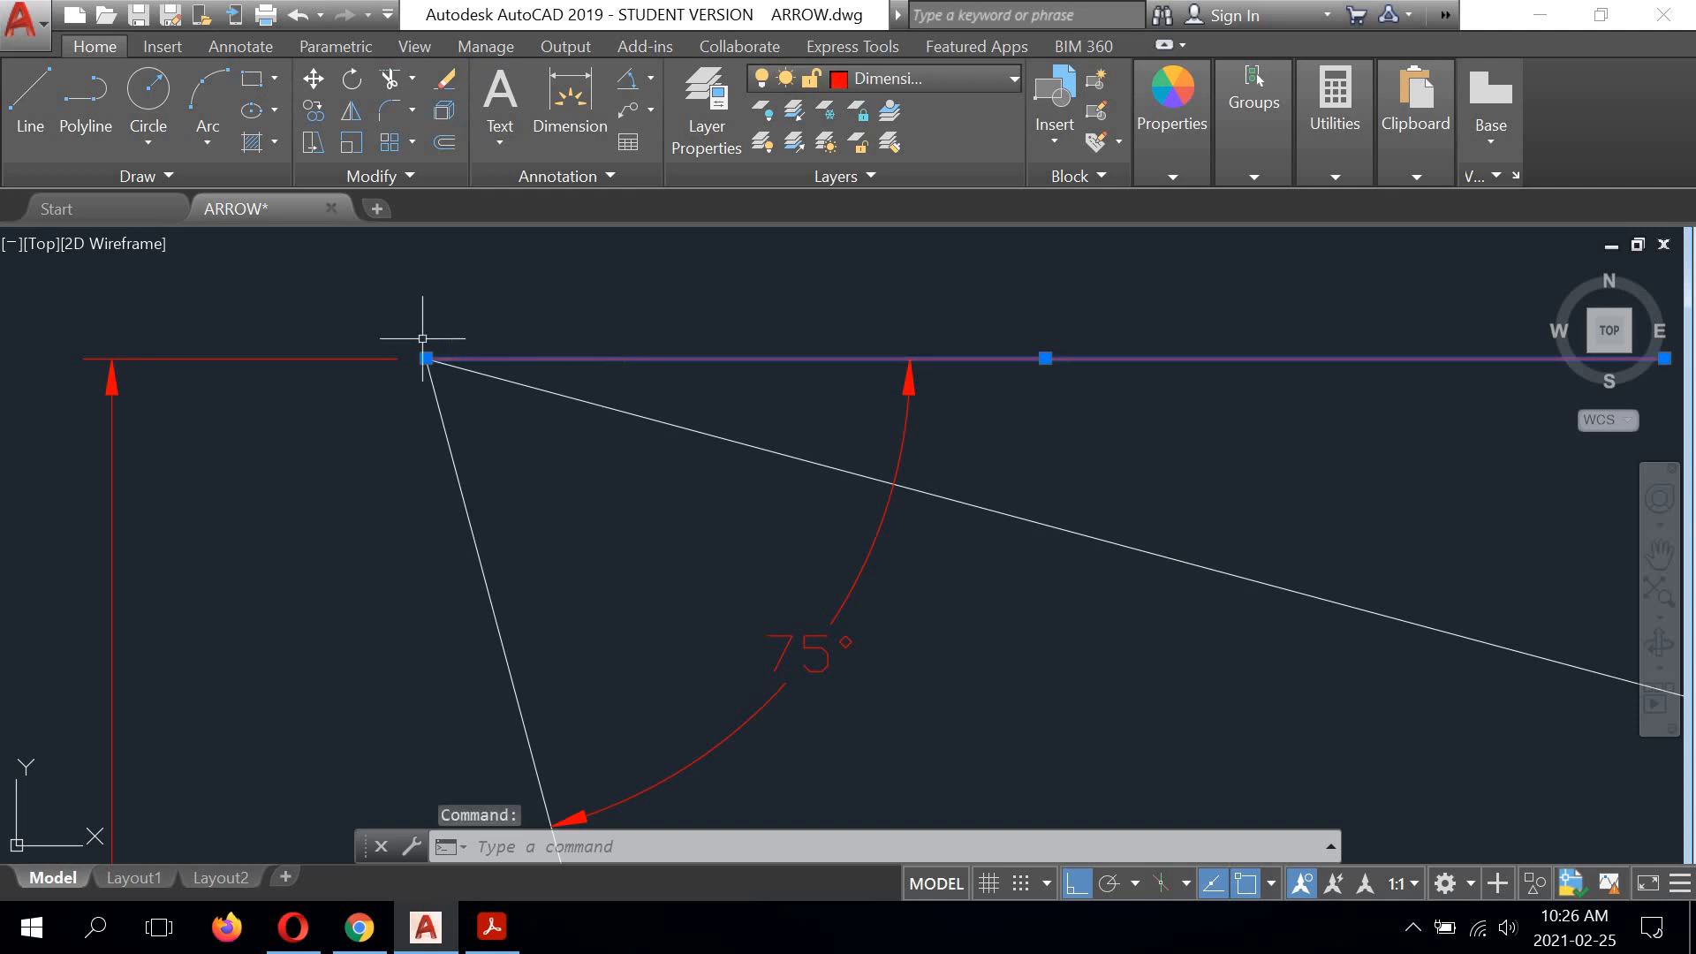
mouse_move(426, 359)
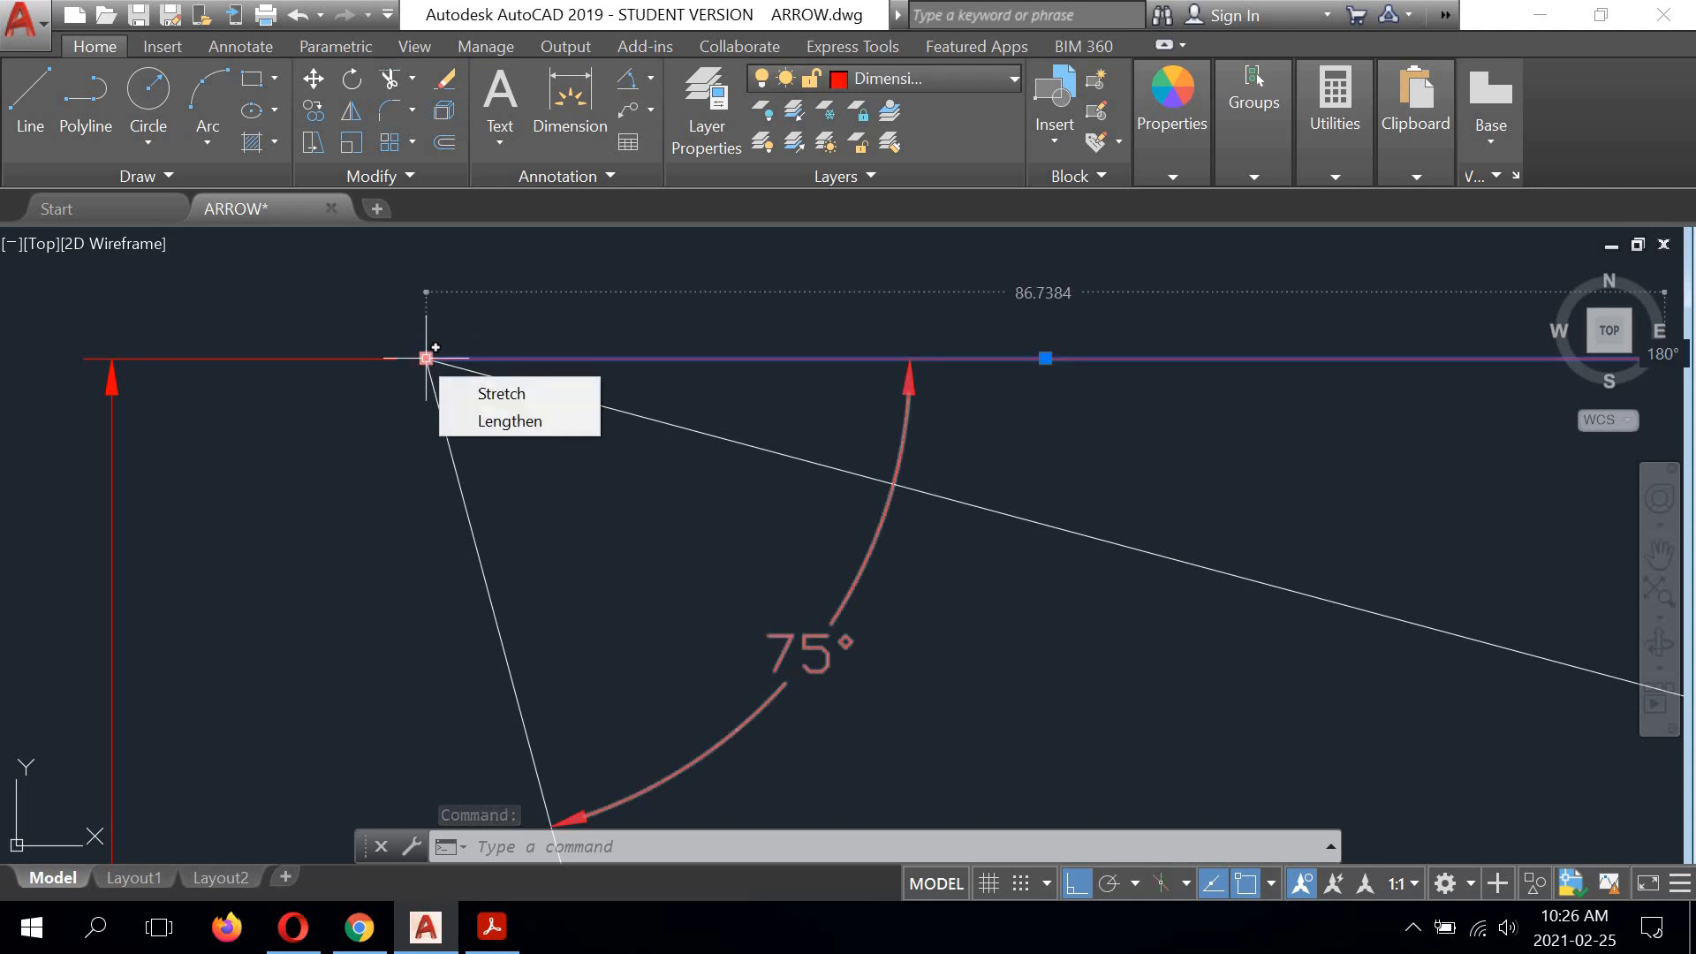
click(426, 359)
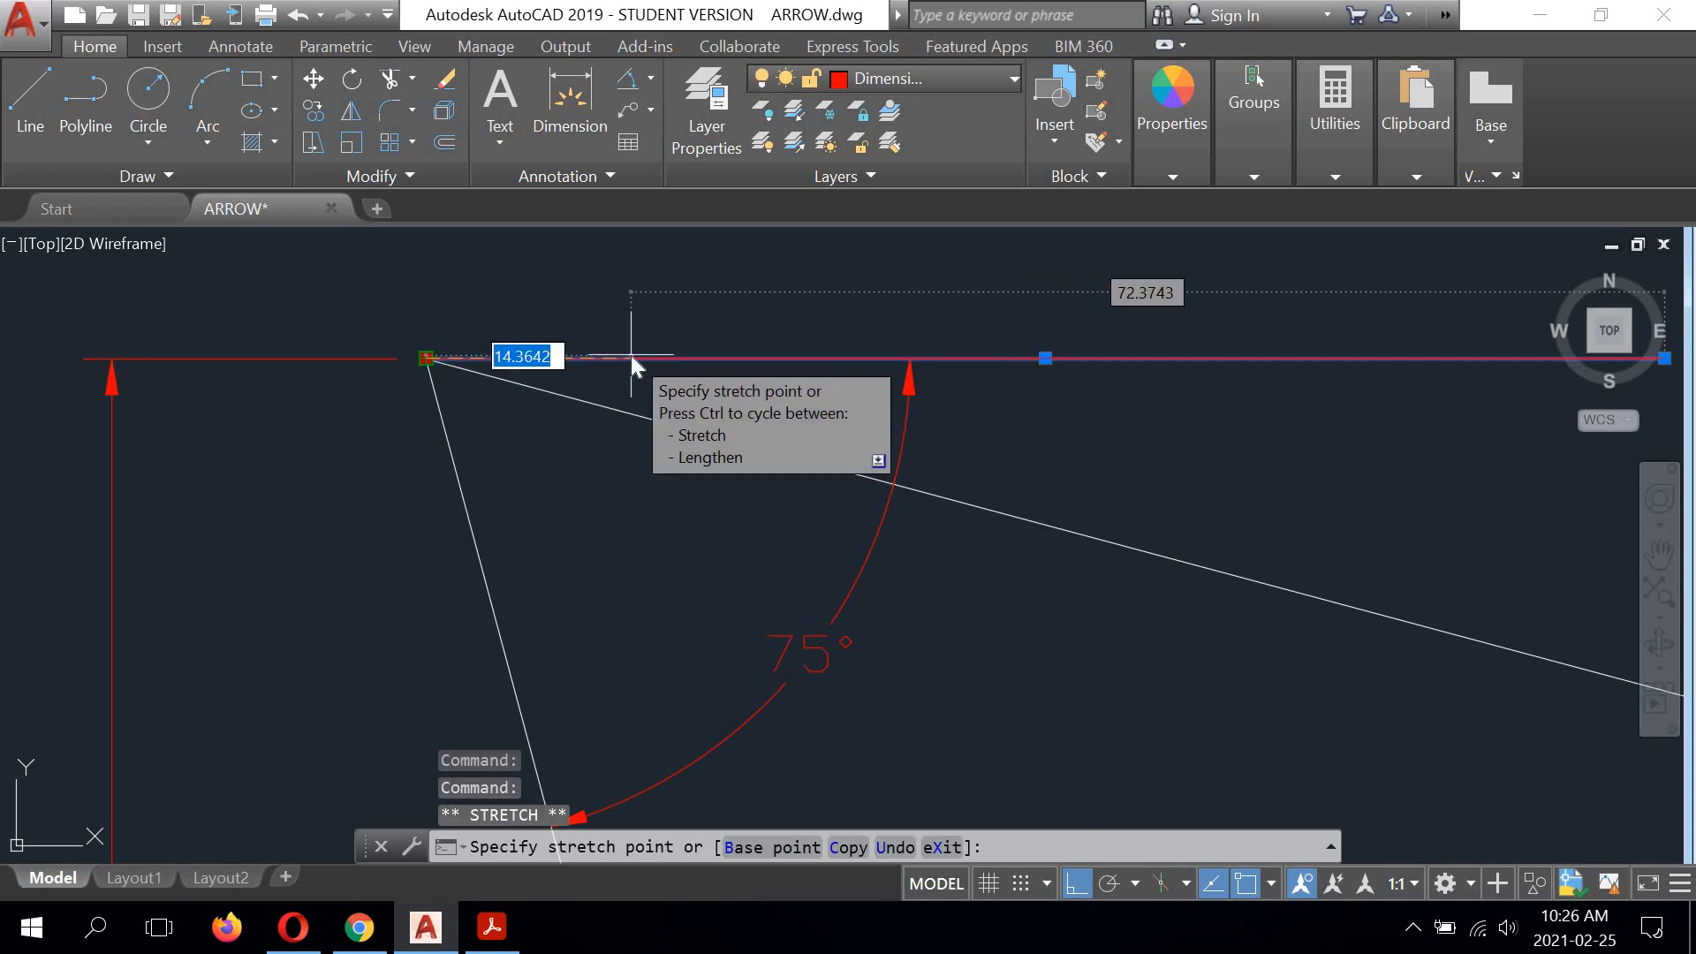
text(2)
key(Return)
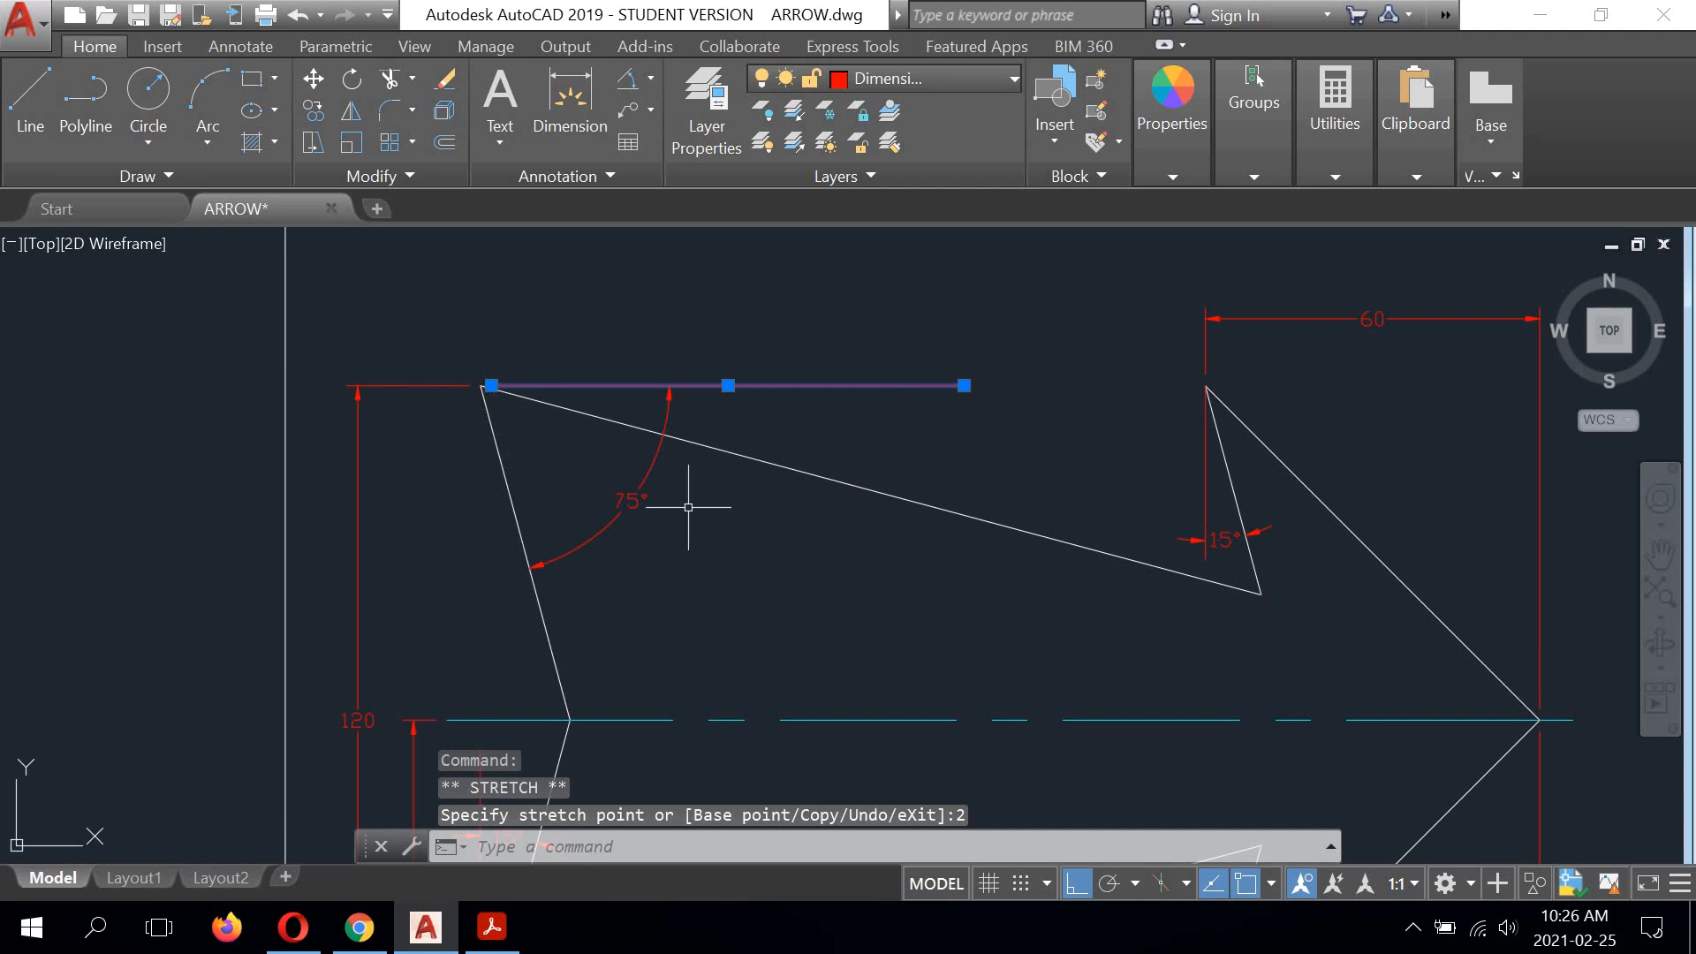
Step: Stretch the lower end of the vertical reference line at the lower tail corner upward by 2 units, away from the corner
middle_drag(690, 506, 639, 354)
middle_drag(581, 482, 644, 289)
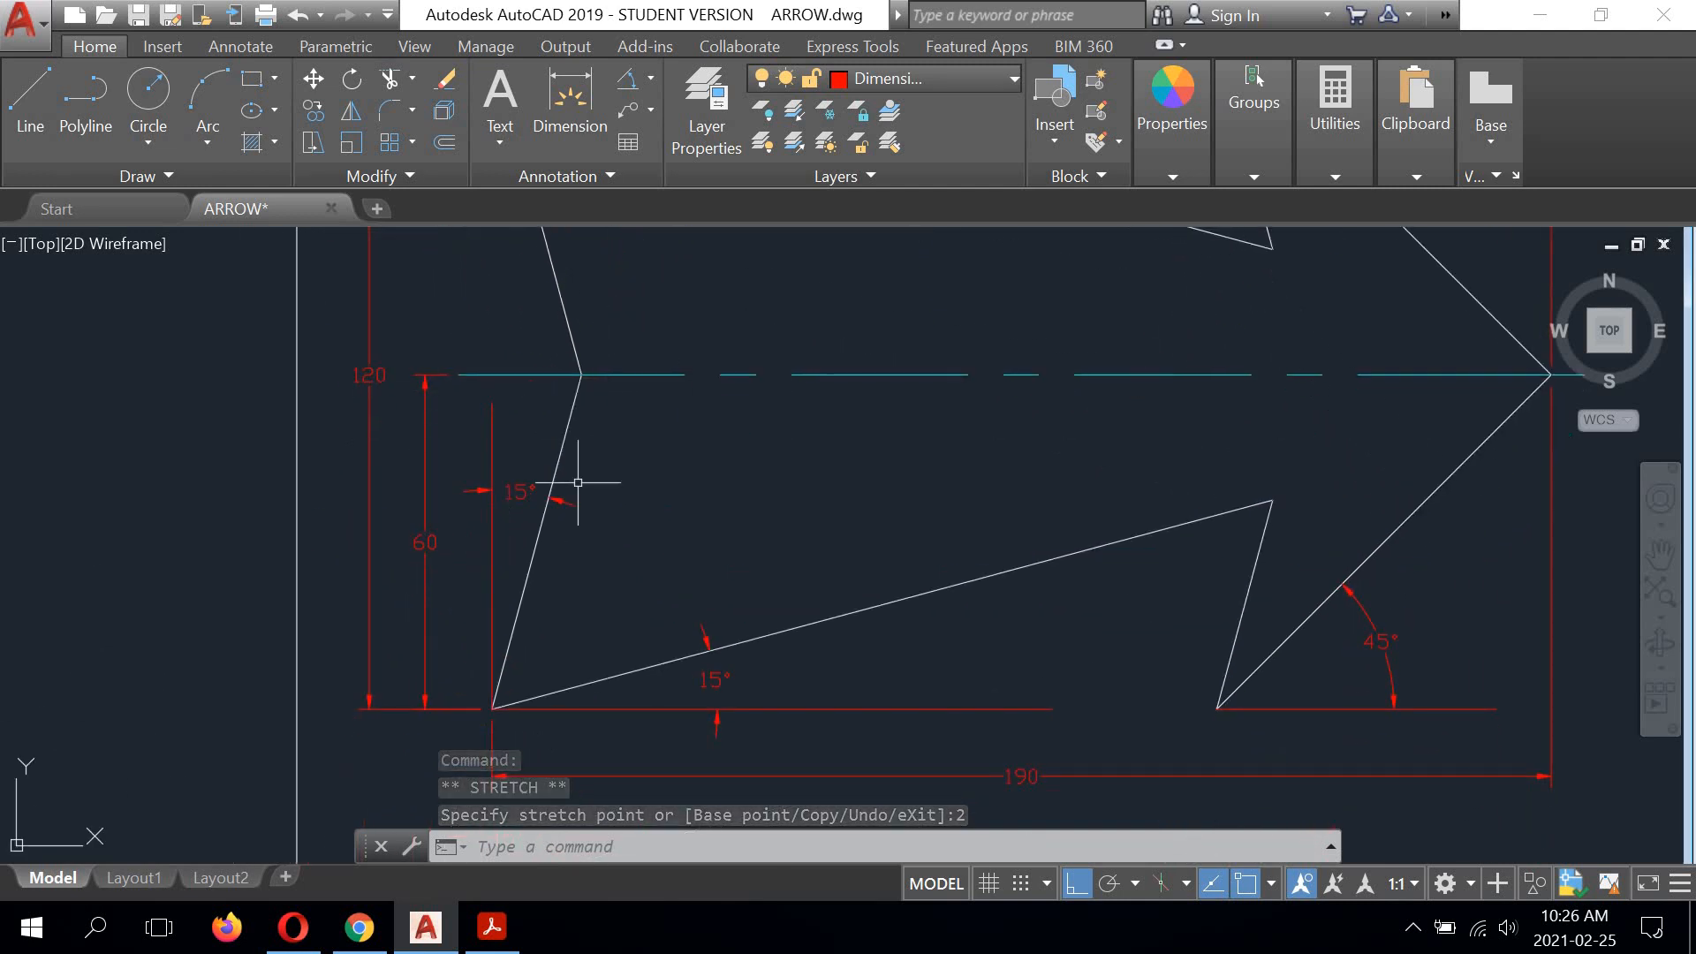
scroll(581, 472, down, 2)
scroll(541, 485, up, 5)
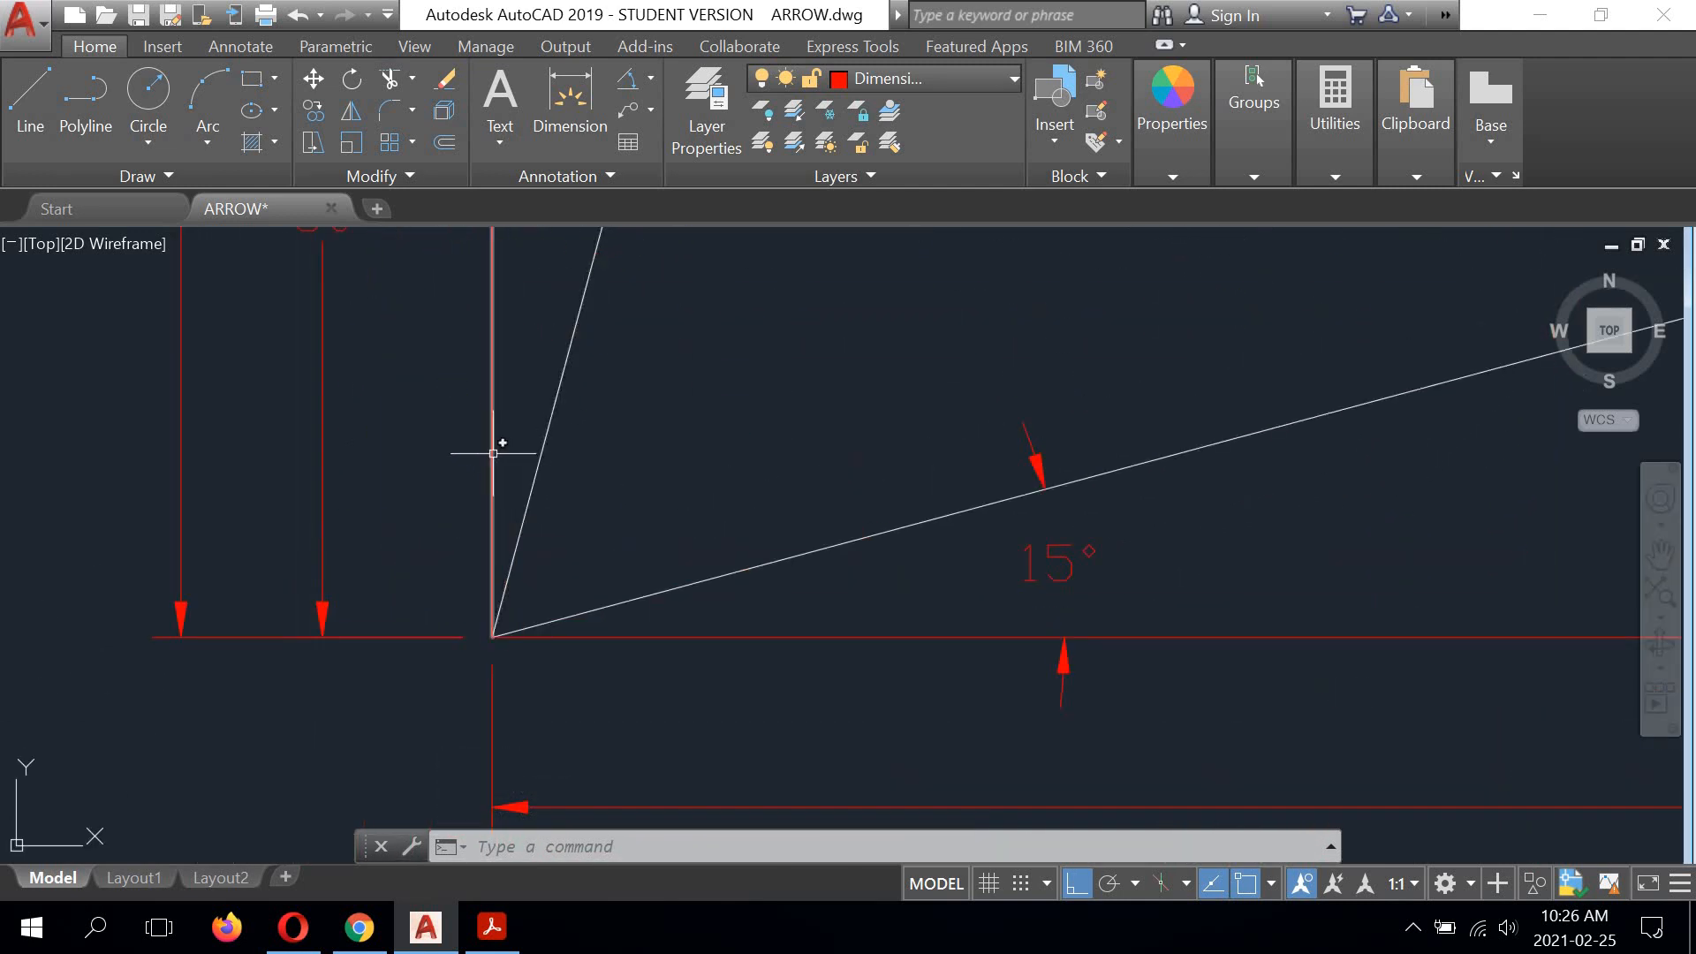
click(493, 453)
click(492, 637)
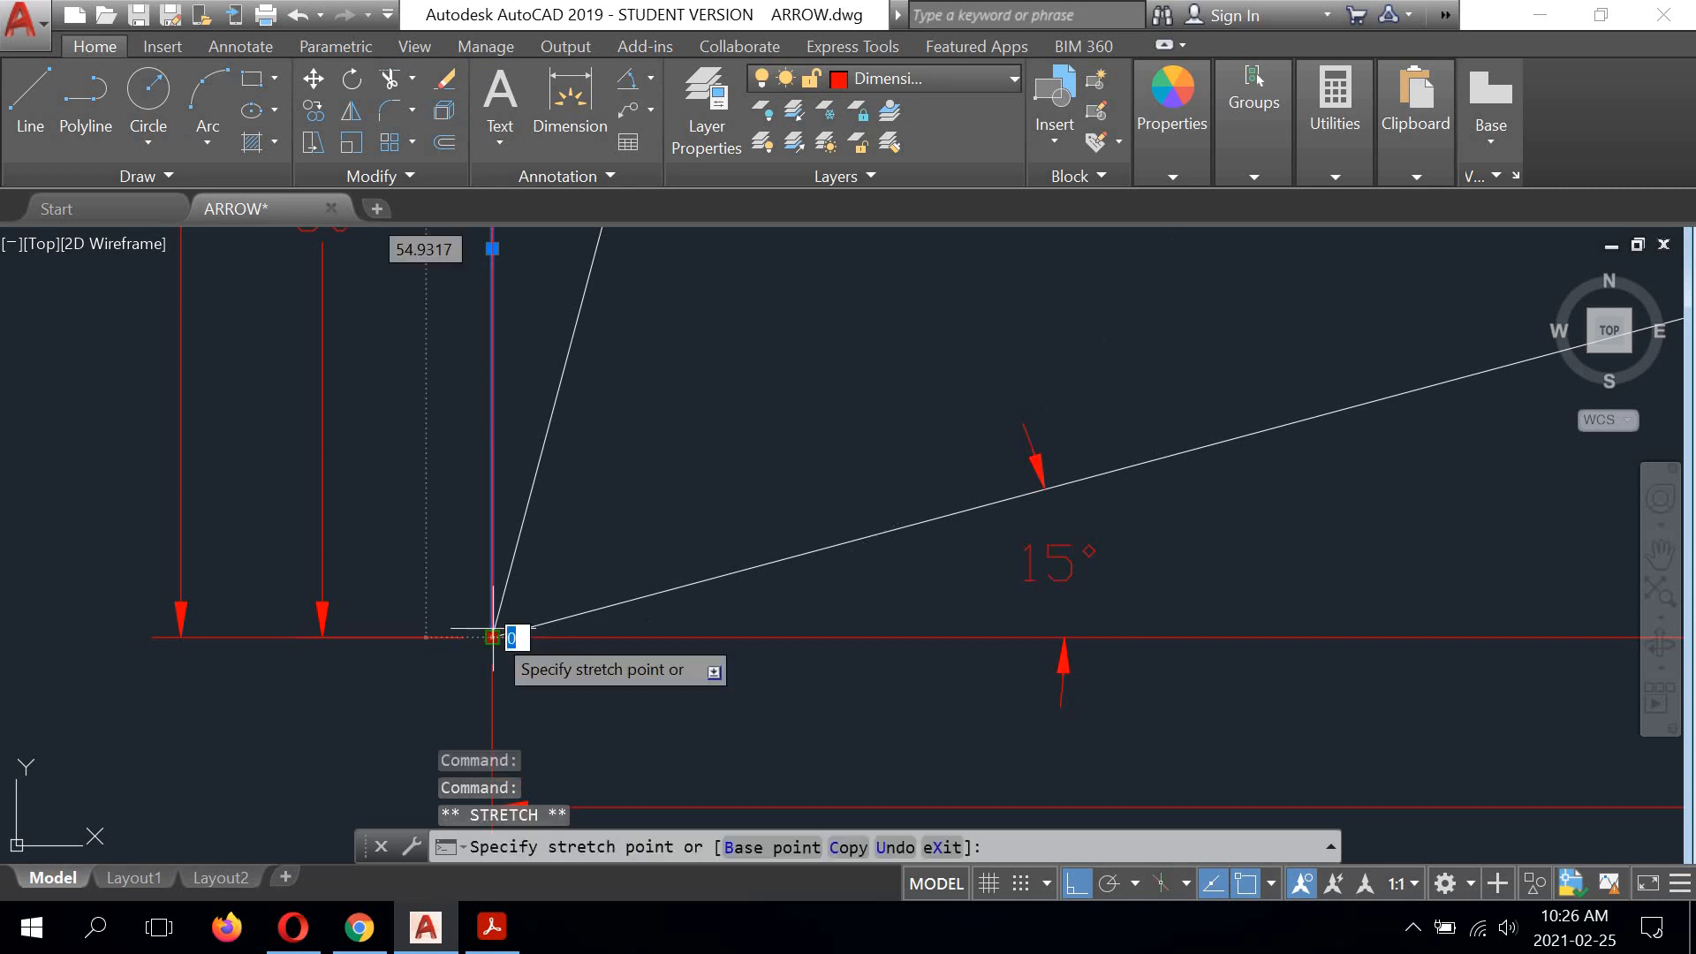
text(2)
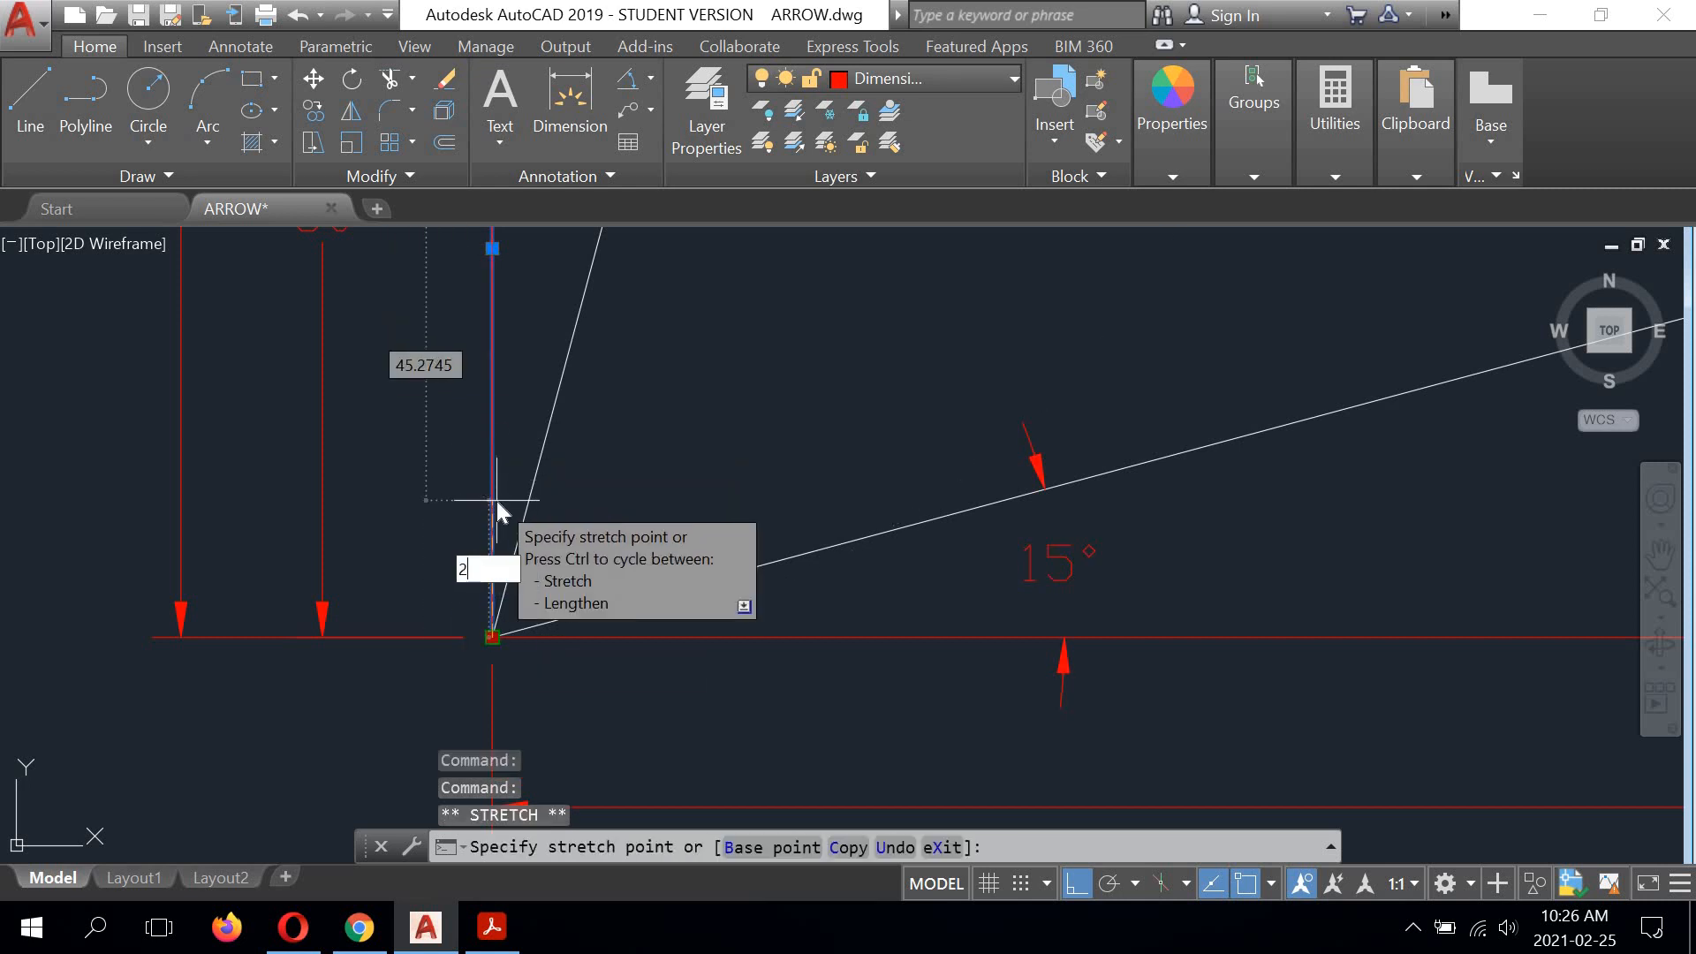
key(Return)
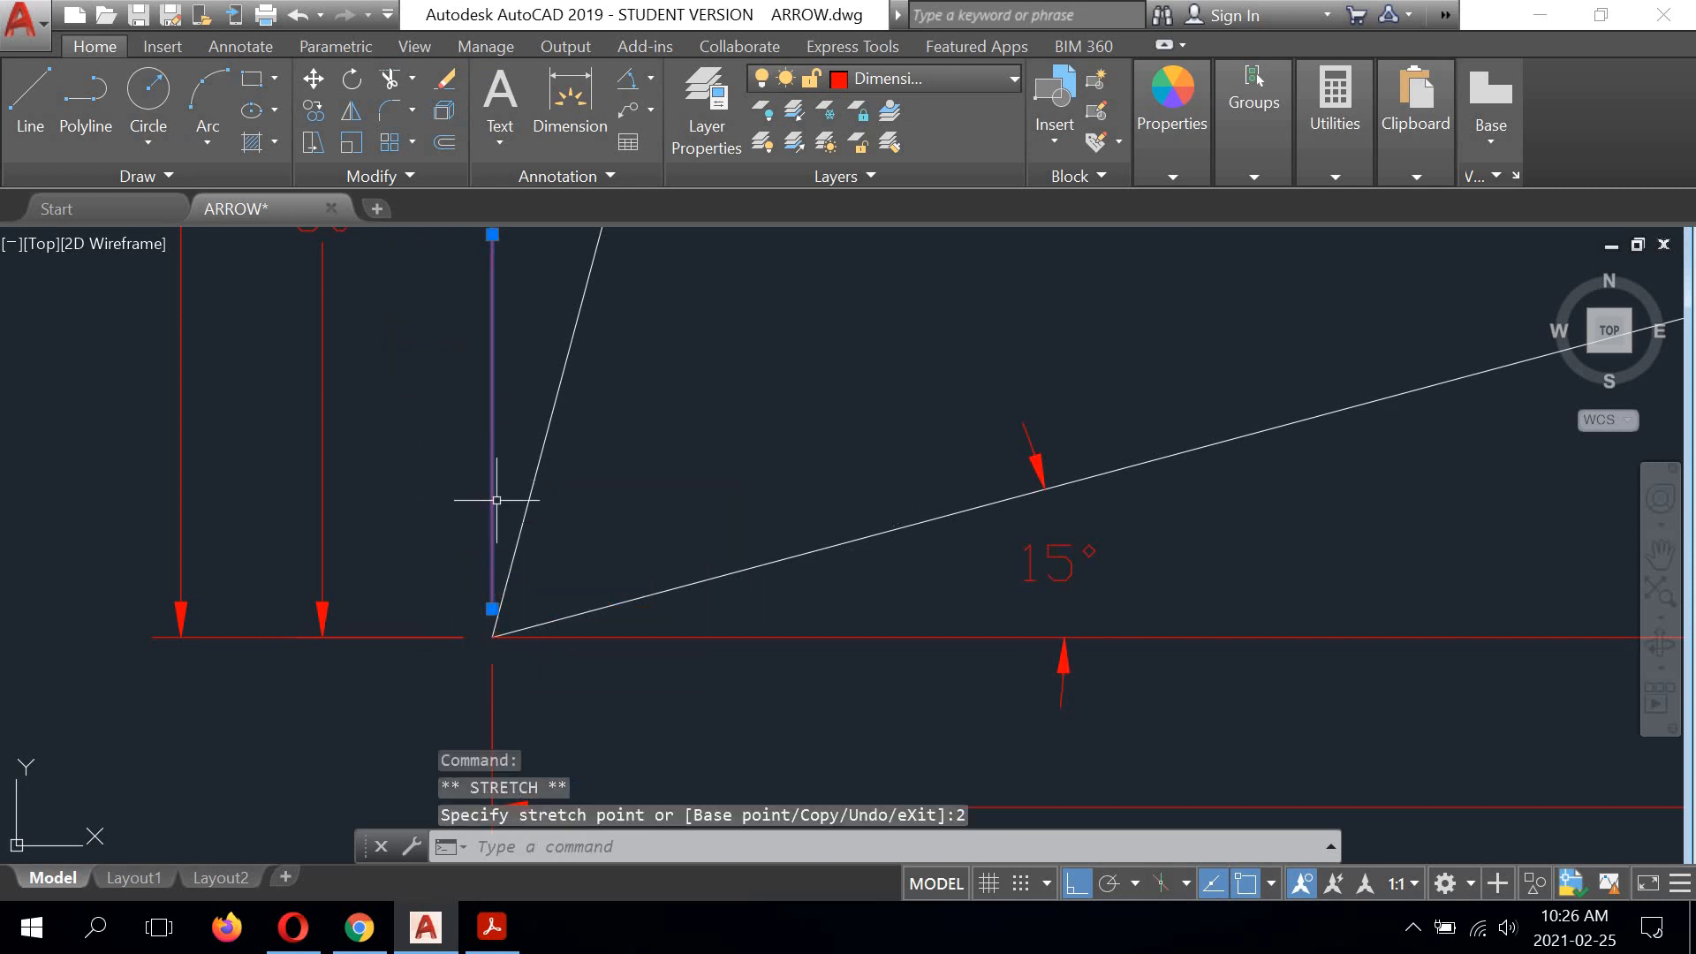
Step: Stretch the corner end of the horizontal reference line at the lower tail corner 2 units away from the outline
click(540, 636)
click(492, 636)
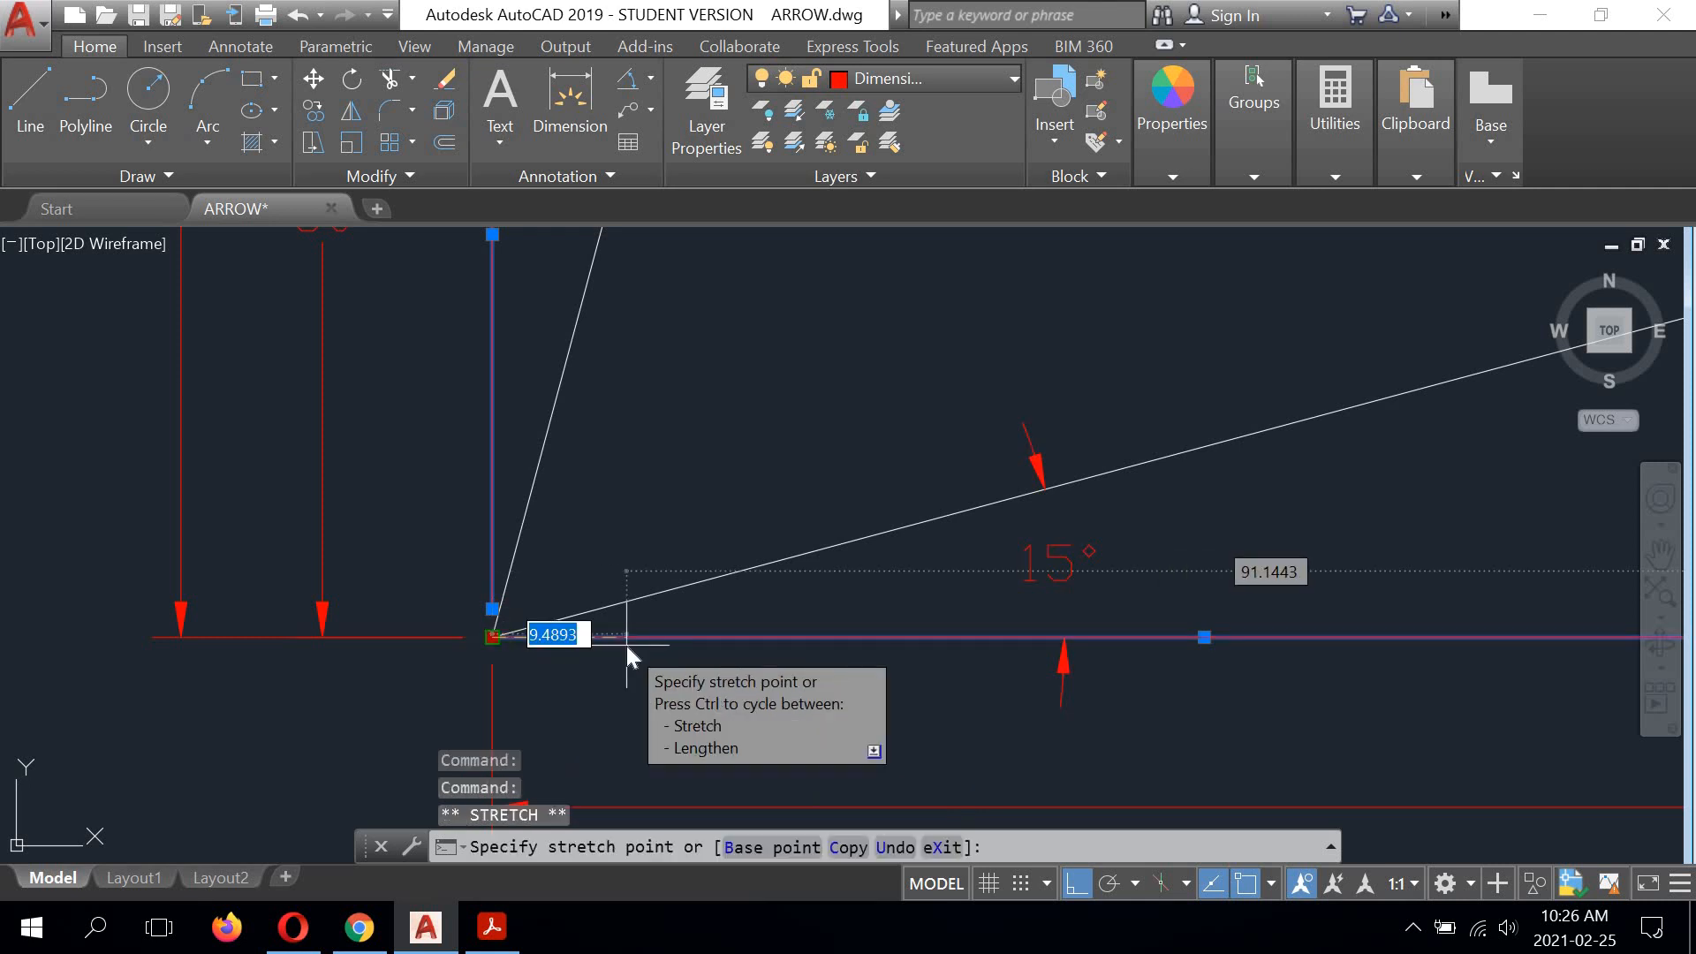
text(2)
key(Return)
scroll(630, 616, down, 4)
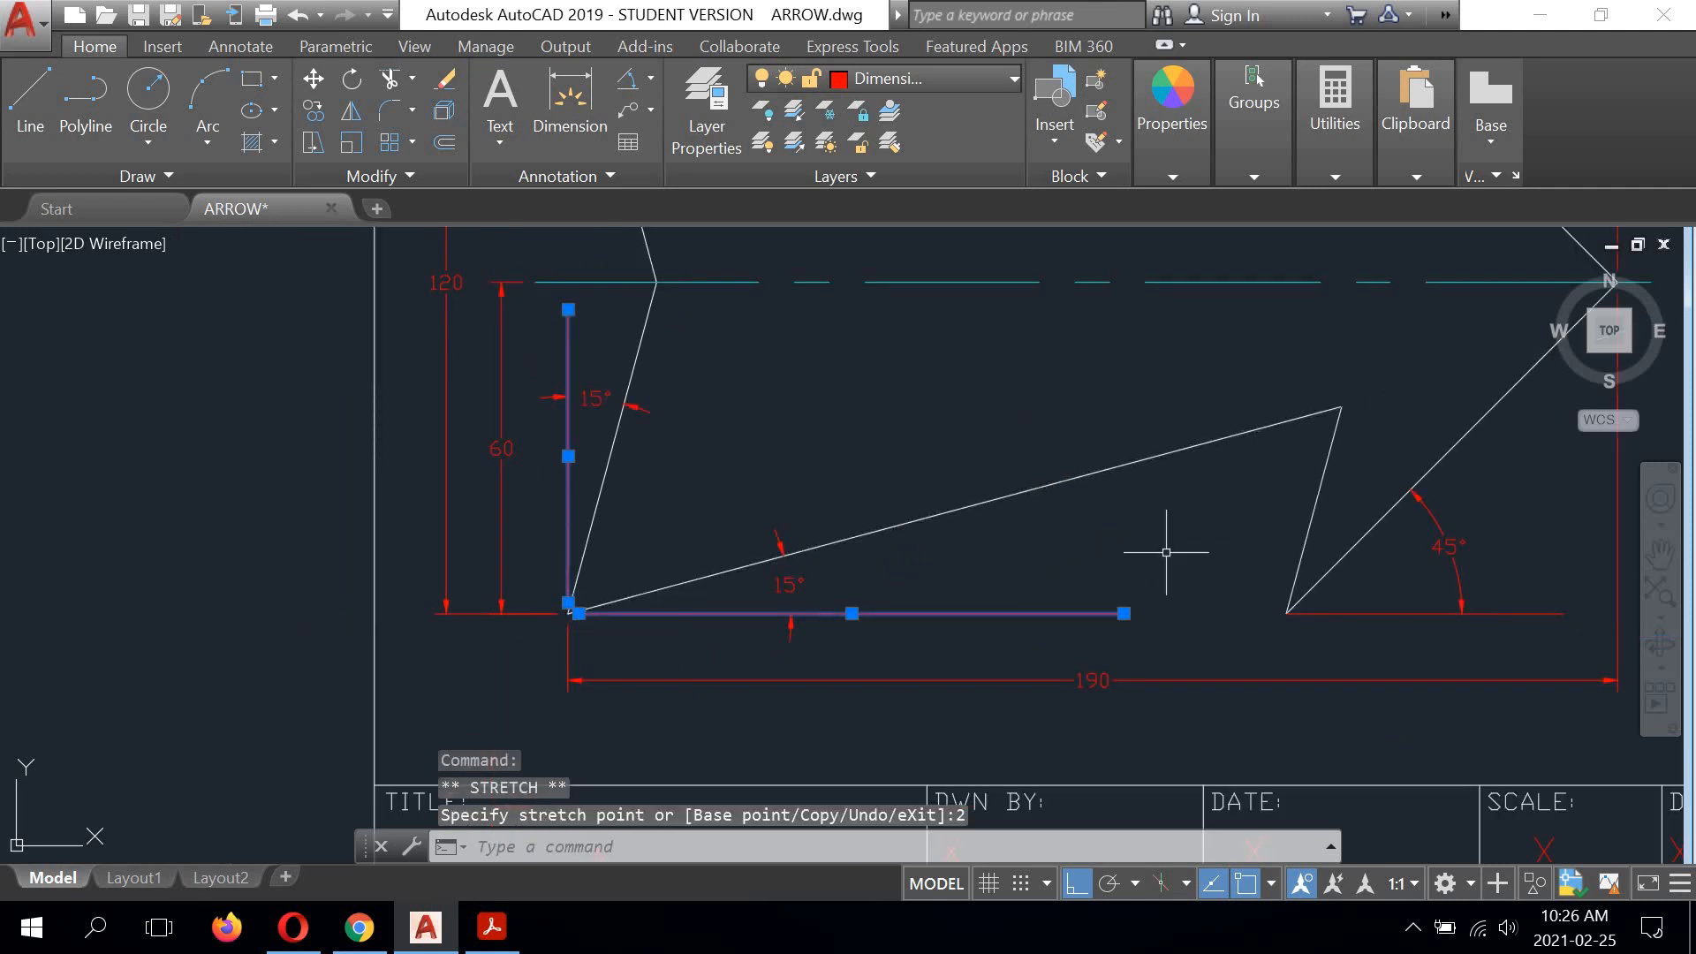
Step: Stretch the 45° dimension's horizontal reference line 2 units away from the lower barb corner
middle_drag(1174, 549, 637, 522)
scroll(778, 578, up, 4)
click(781, 553)
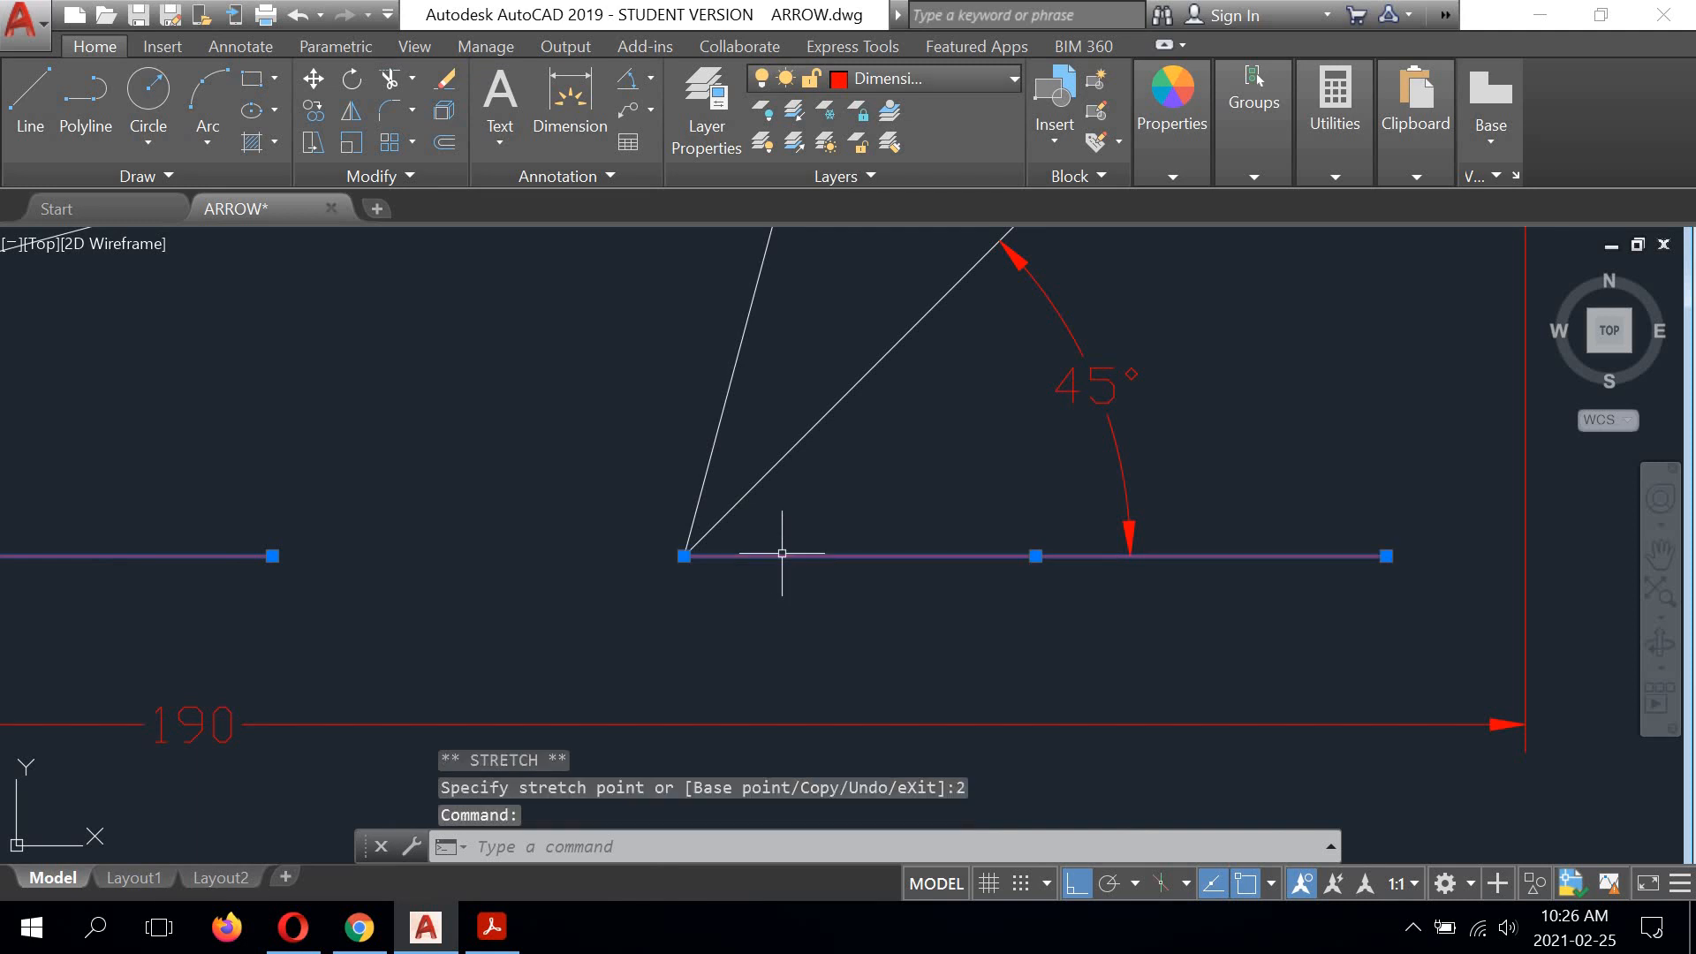
click(683, 556)
text(2)
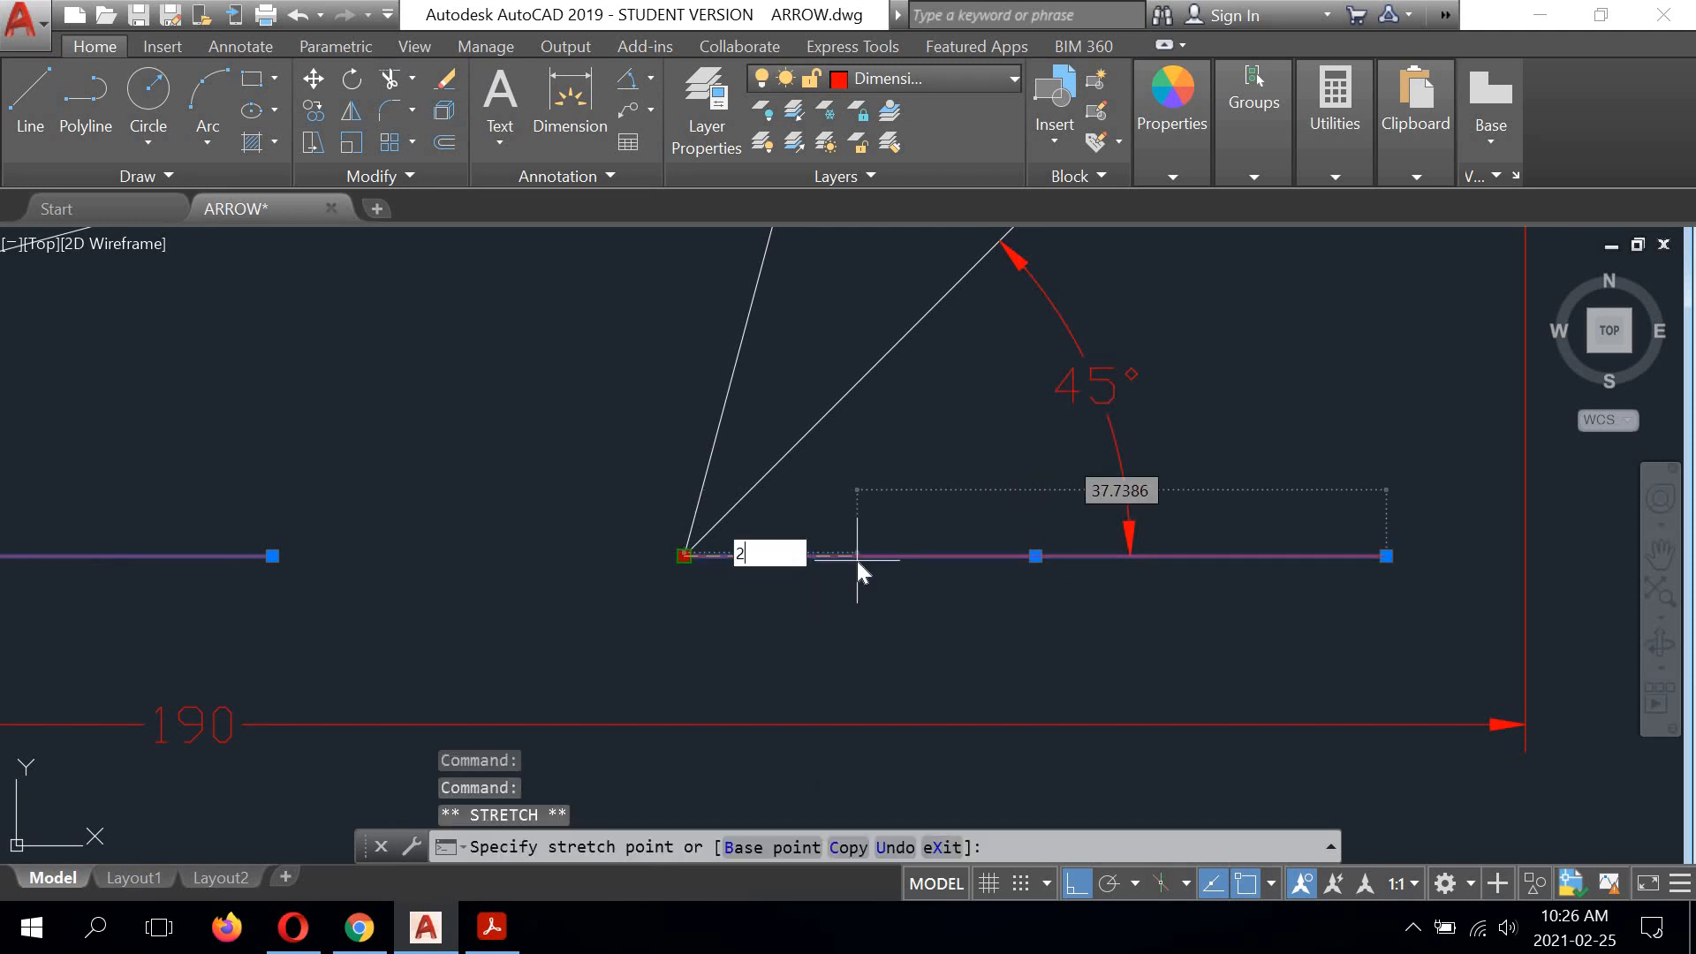
key(Return)
Step: Stretch the upper end of the vertical 15° reference line at the upper barb downward by 2 units
scroll(863, 560, down, 5)
mouse_move(998, 336)
middle_down()
mouse_move(1003, 473)
mouse_move(1059, 631)
middle_up()
scroll(848, 415, up, 6)
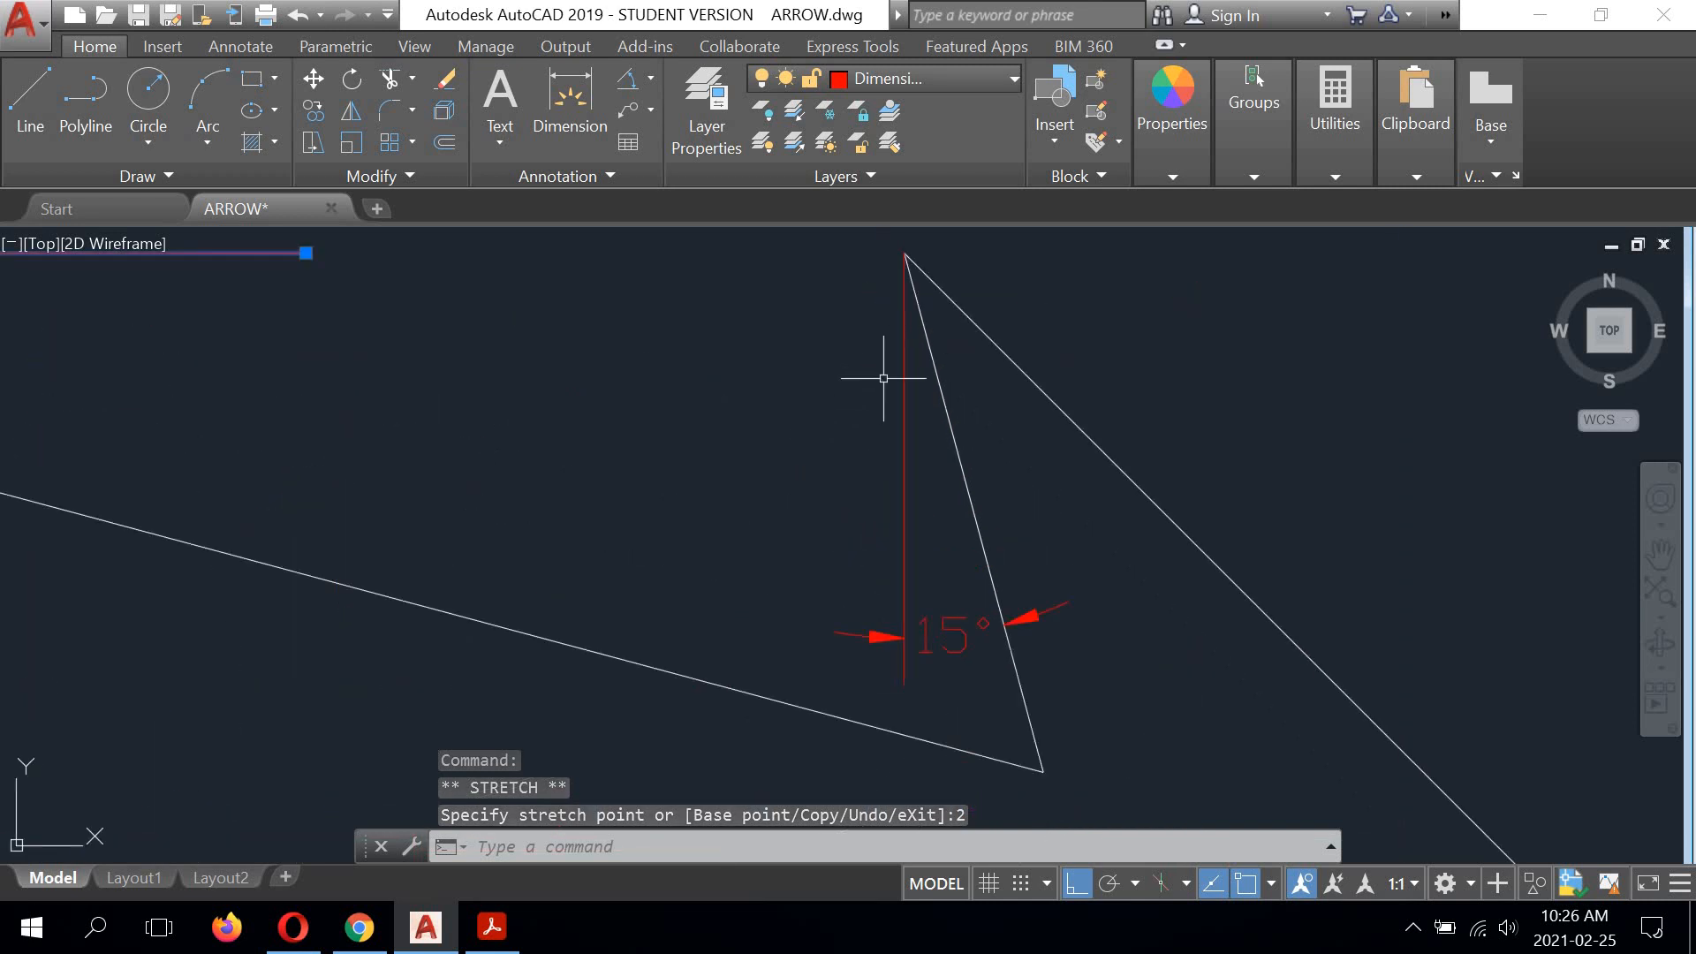
click(903, 365)
click(905, 255)
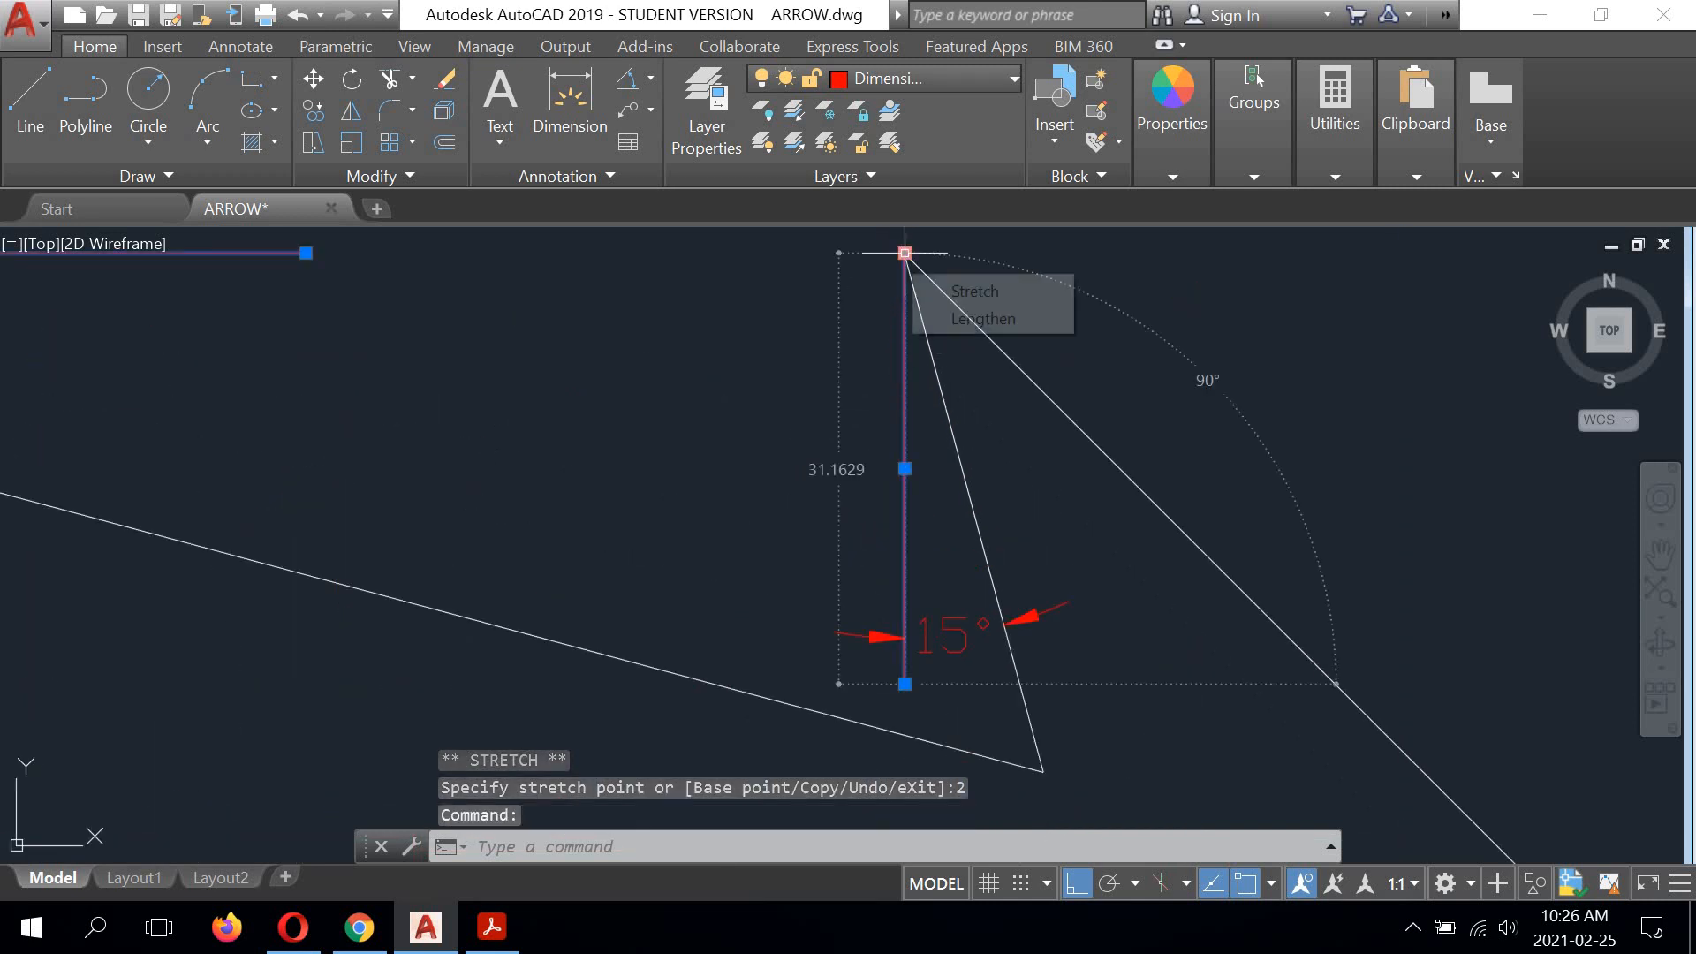
text(2)
key(Return)
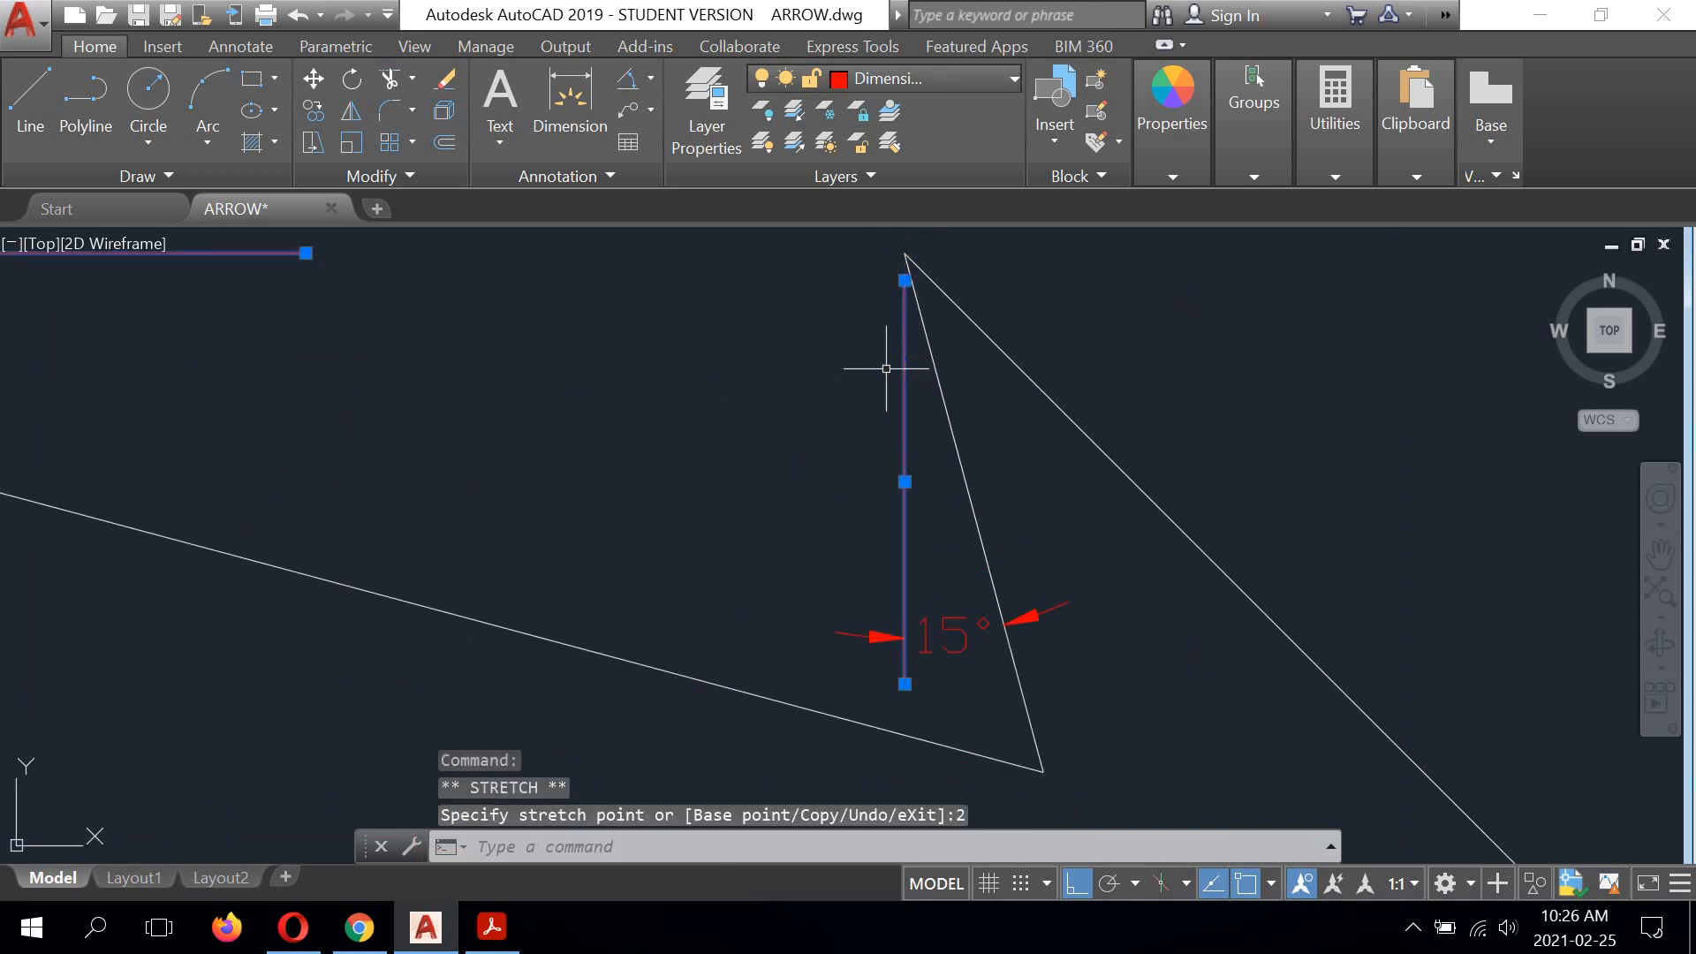
scroll(898, 360, down, 4)
middle_drag(904, 618, 935, 587)
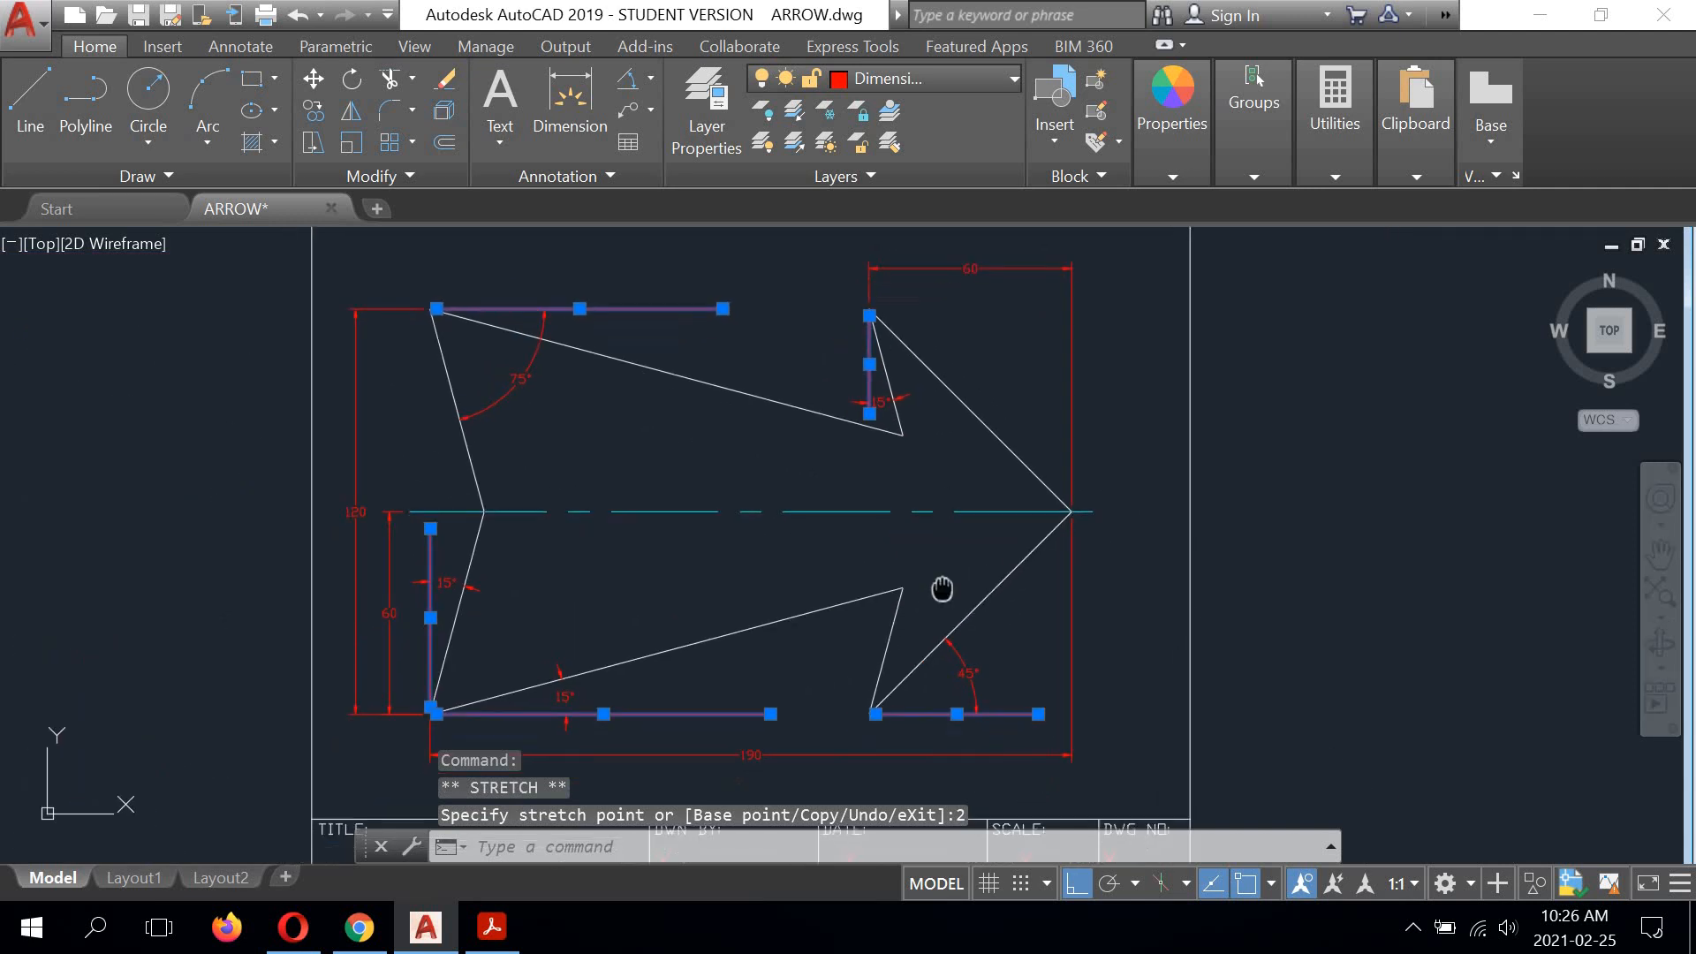
Step: Clear the selection of the shortened reference lines and leave any active command
right_click(1263, 520)
click(1258, 533)
click(1256, 534)
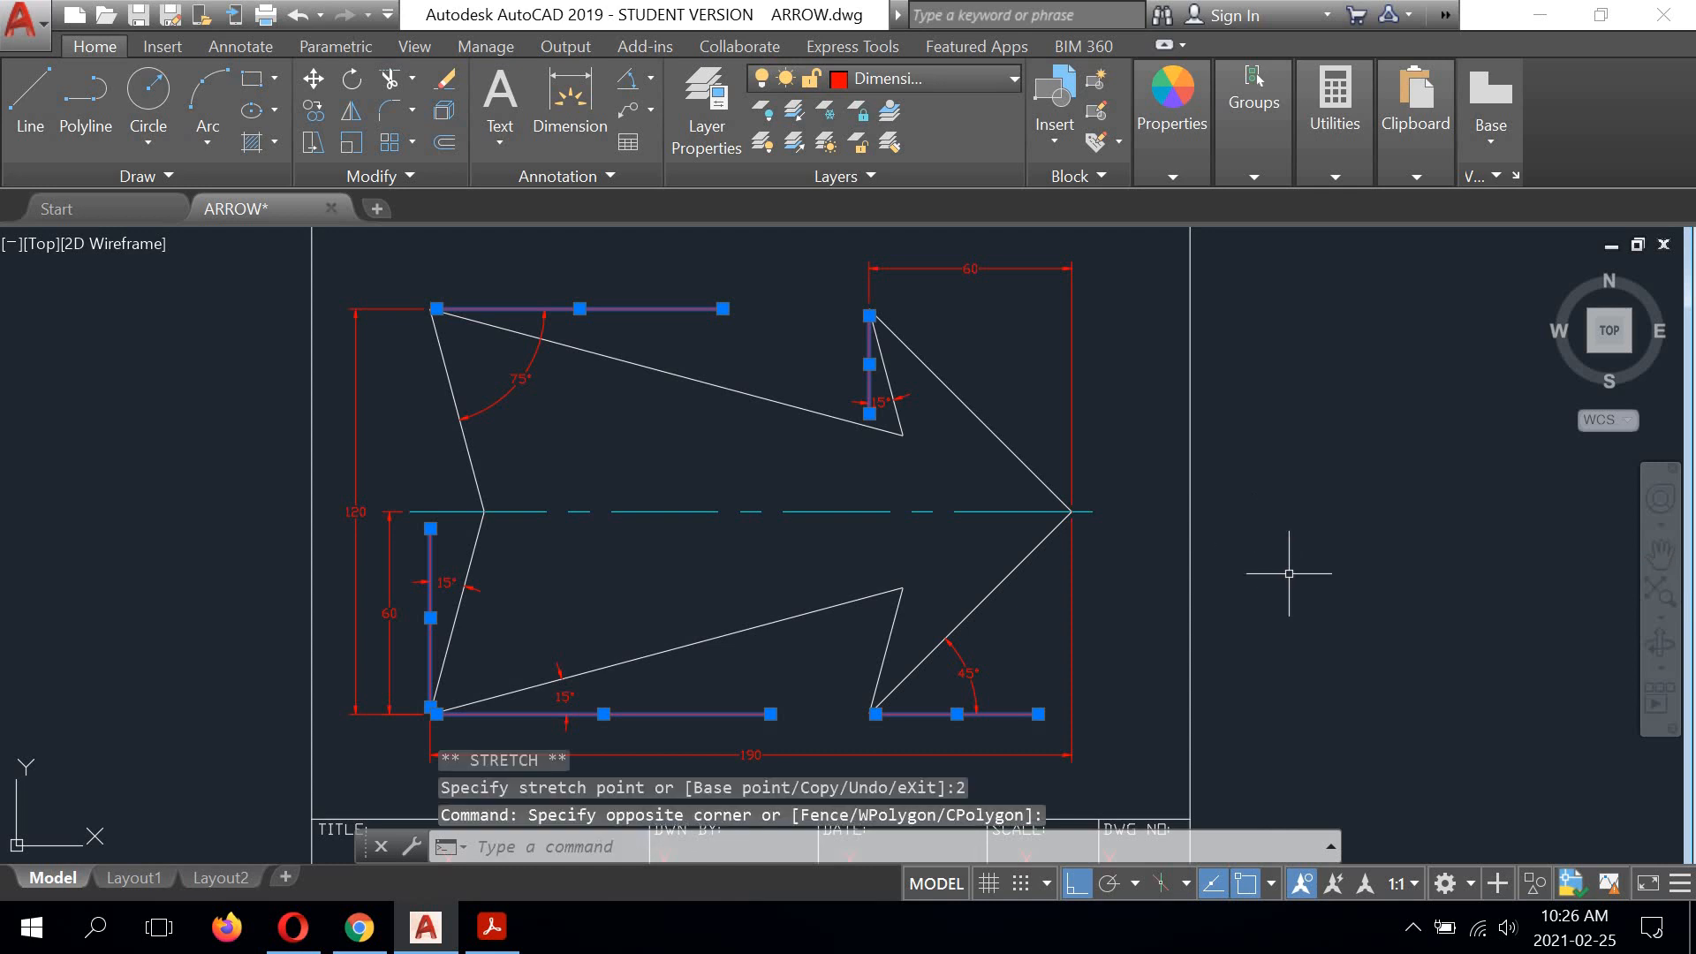
key(Return)
key(Return)
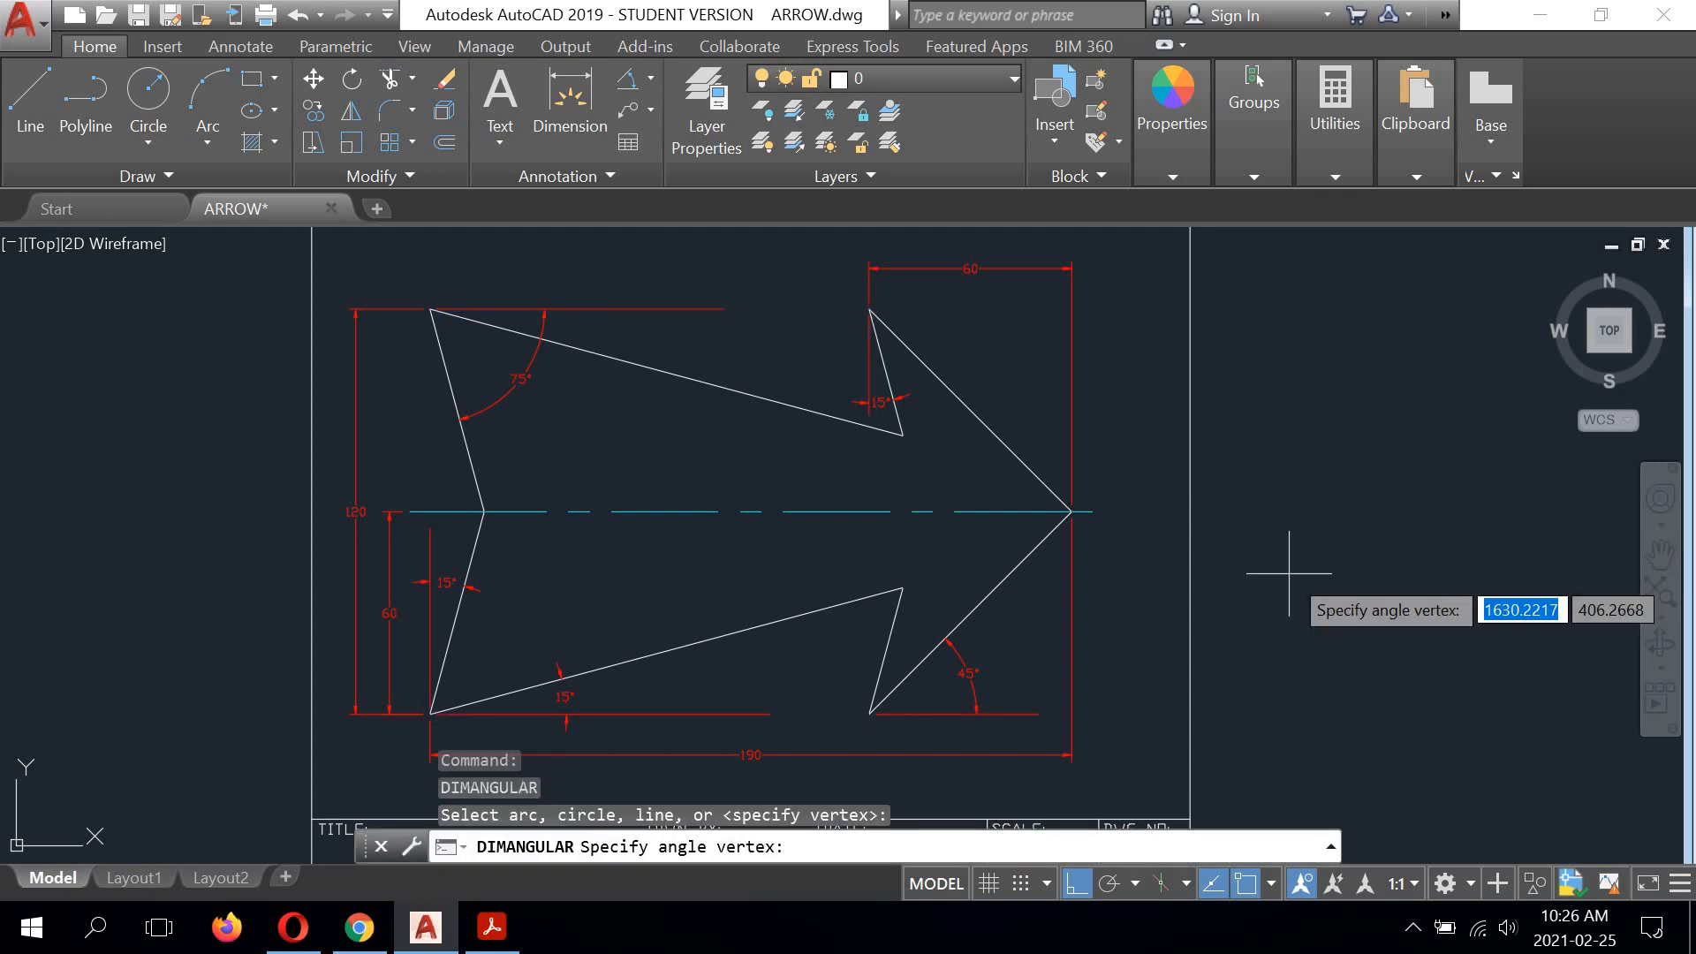
key(Return)
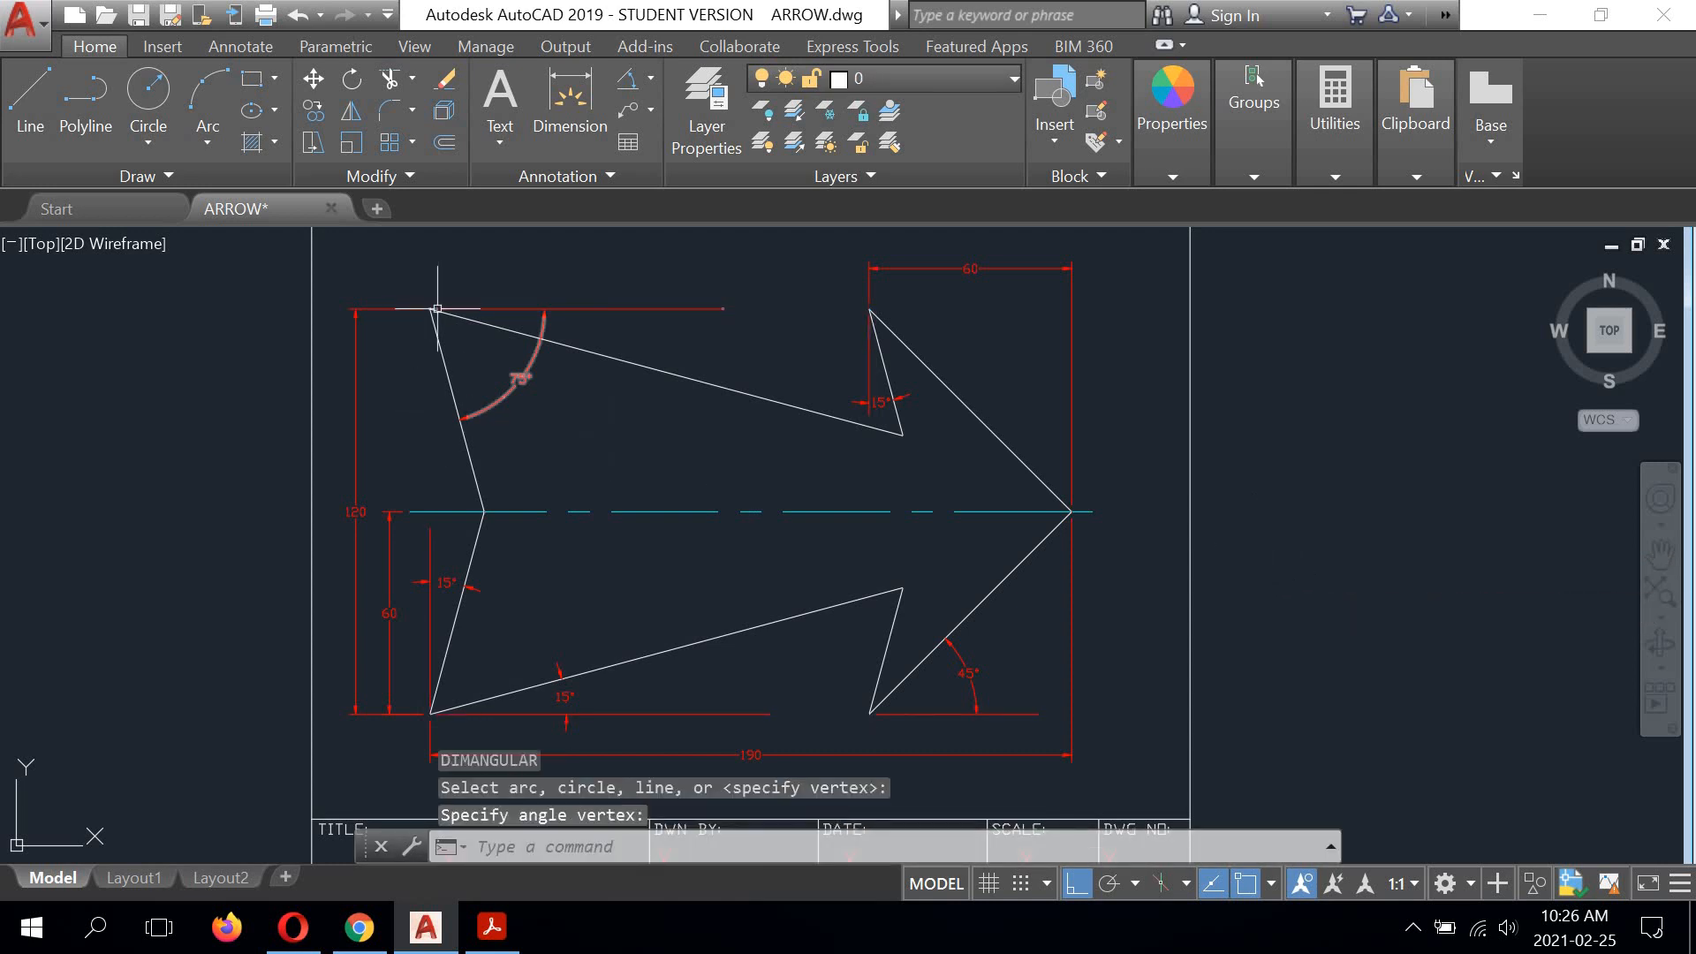
Step: Examine the gaps between the arrow's corners and the reference lines, and the 120 dimension's upper extension line at its arrowhead
scroll(433, 310, up, 8)
scroll(416, 304, down, 5)
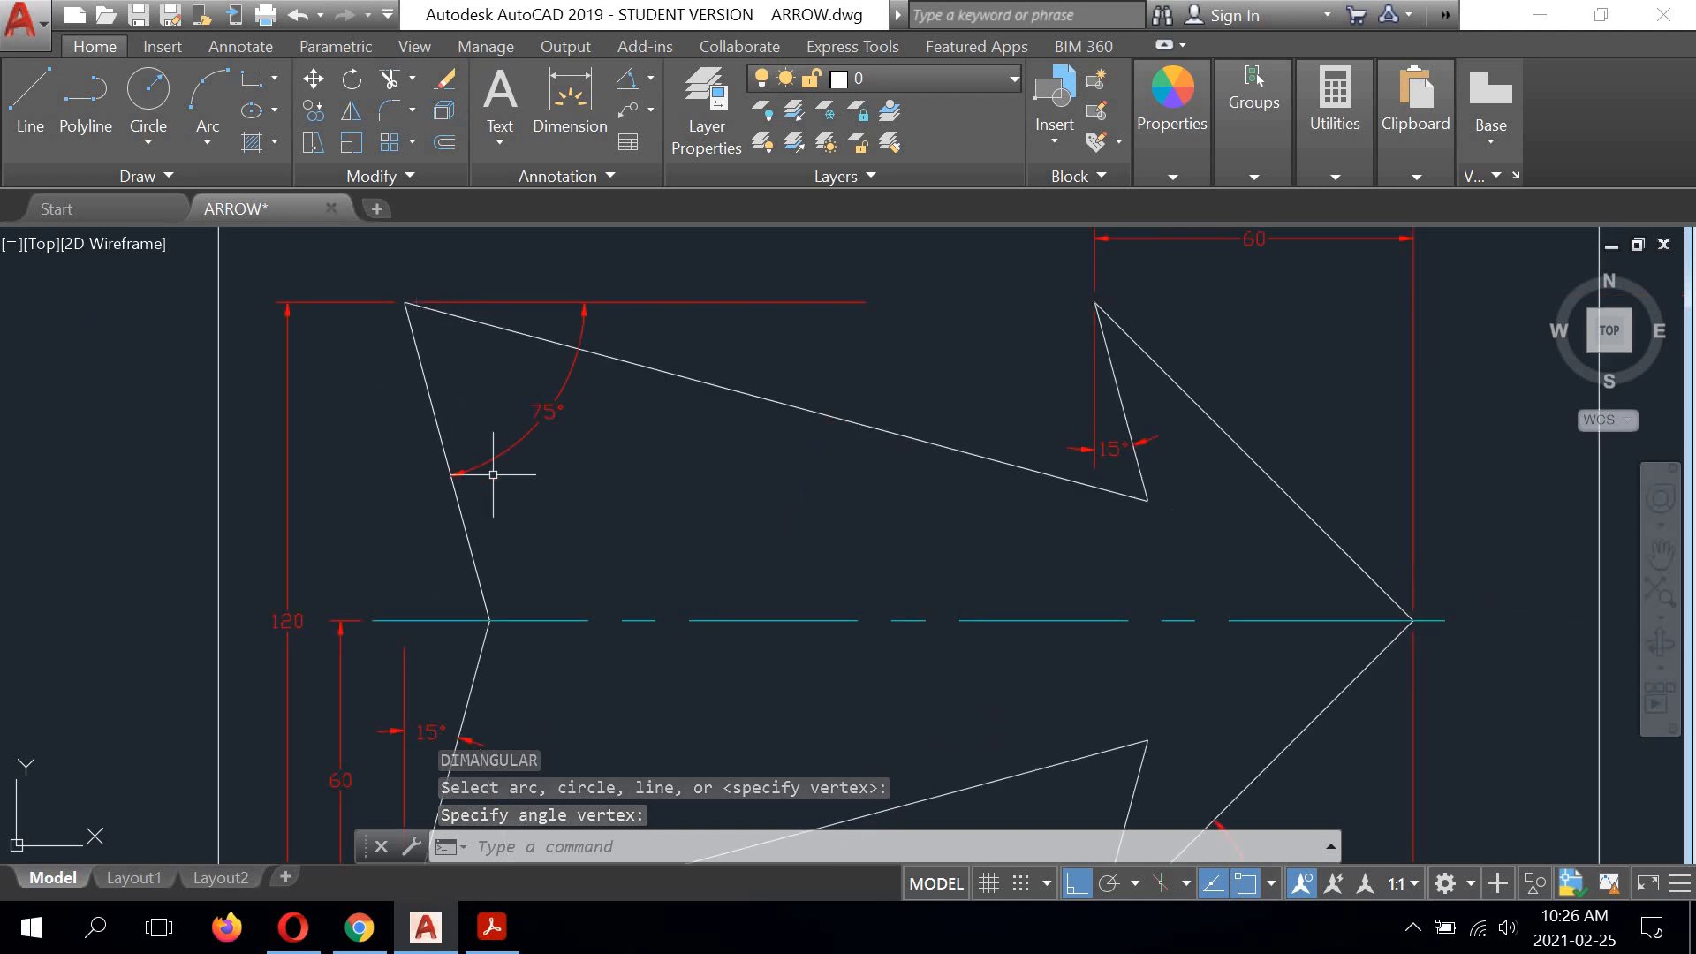
middle_drag(513, 512, 576, 346)
mouse_move(751, 505)
middle_down()
mouse_move(729, 437)
mouse_move(715, 495)
mouse_move(716, 439)
mouse_move(705, 518)
middle_up()
scroll(716, 477, down, 2)
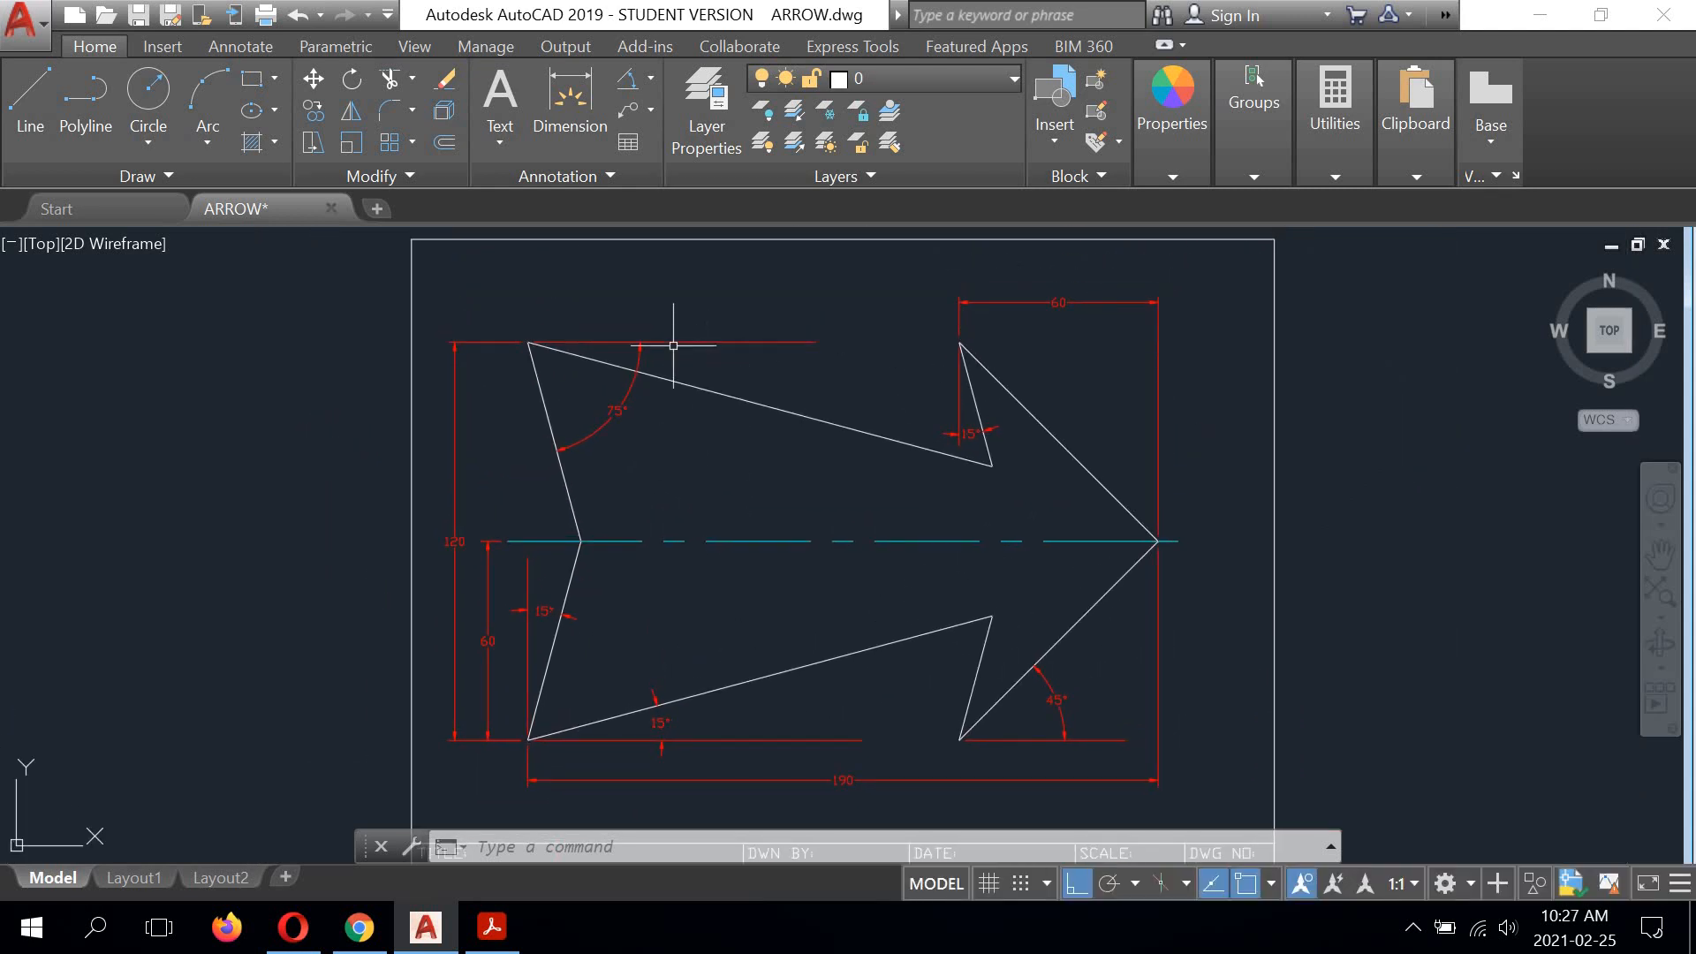
scroll(643, 325, up, 4)
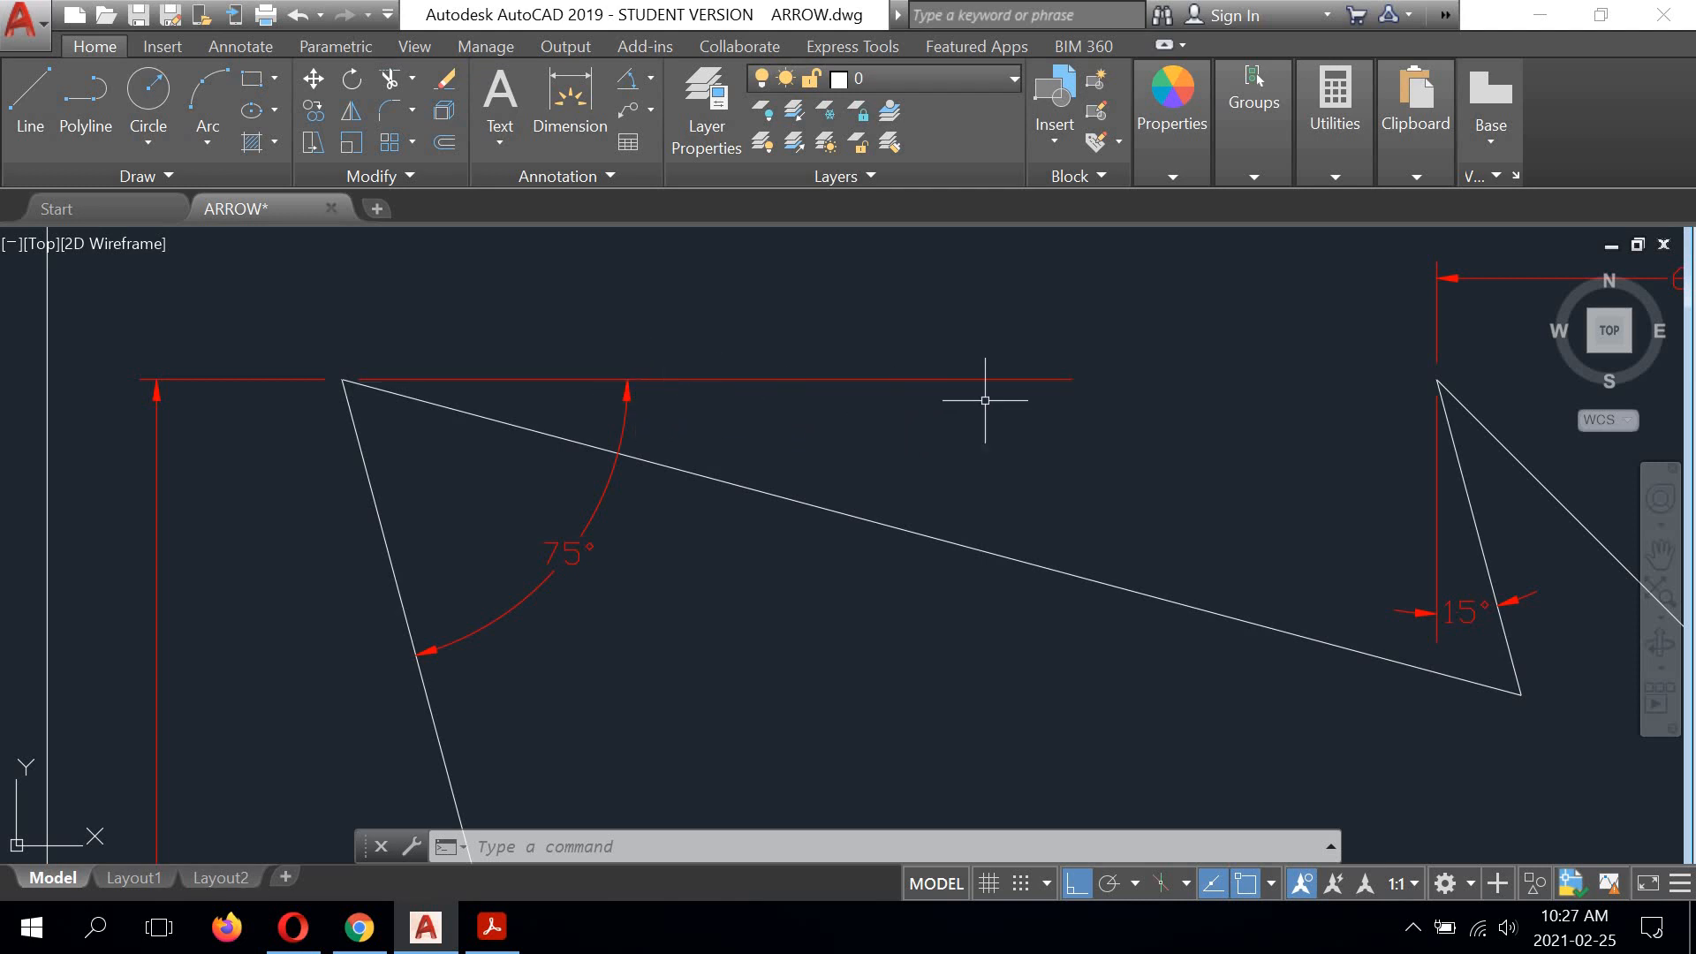
scroll(552, 381, down, 1)
middle_drag(355, 416, 742, 398)
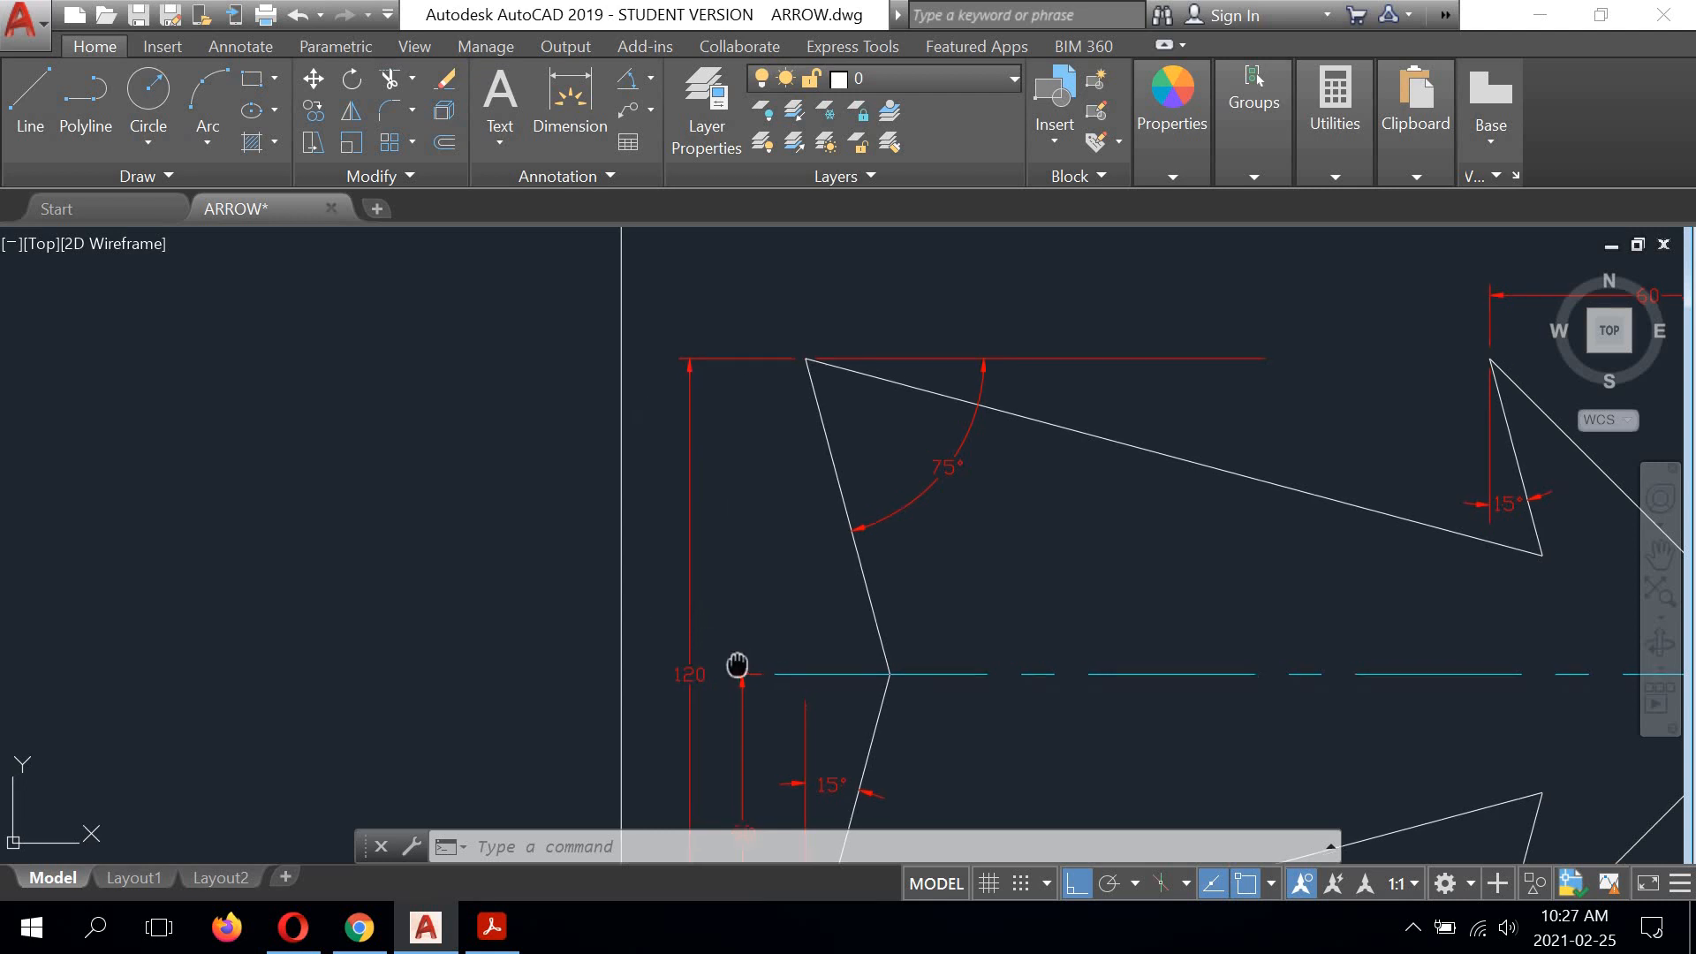
scroll(673, 345, up, 4)
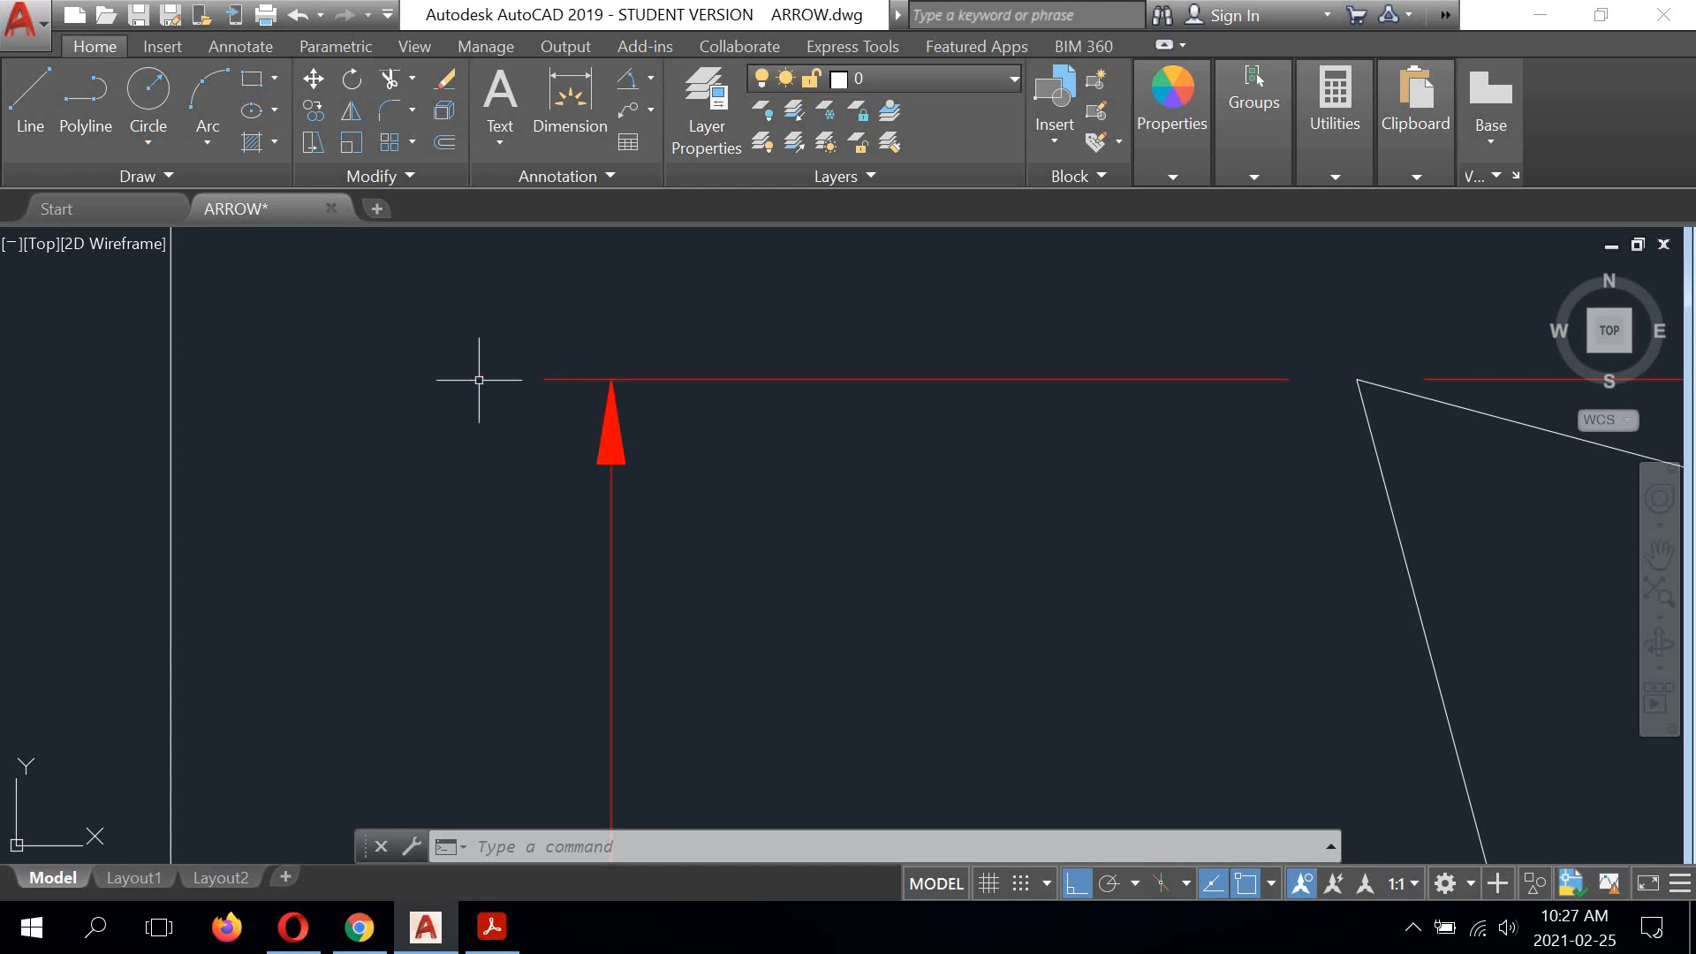
scroll(560, 380, down, 3)
scroll(650, 407, down, 1)
middle_drag(906, 450, 696, 367)
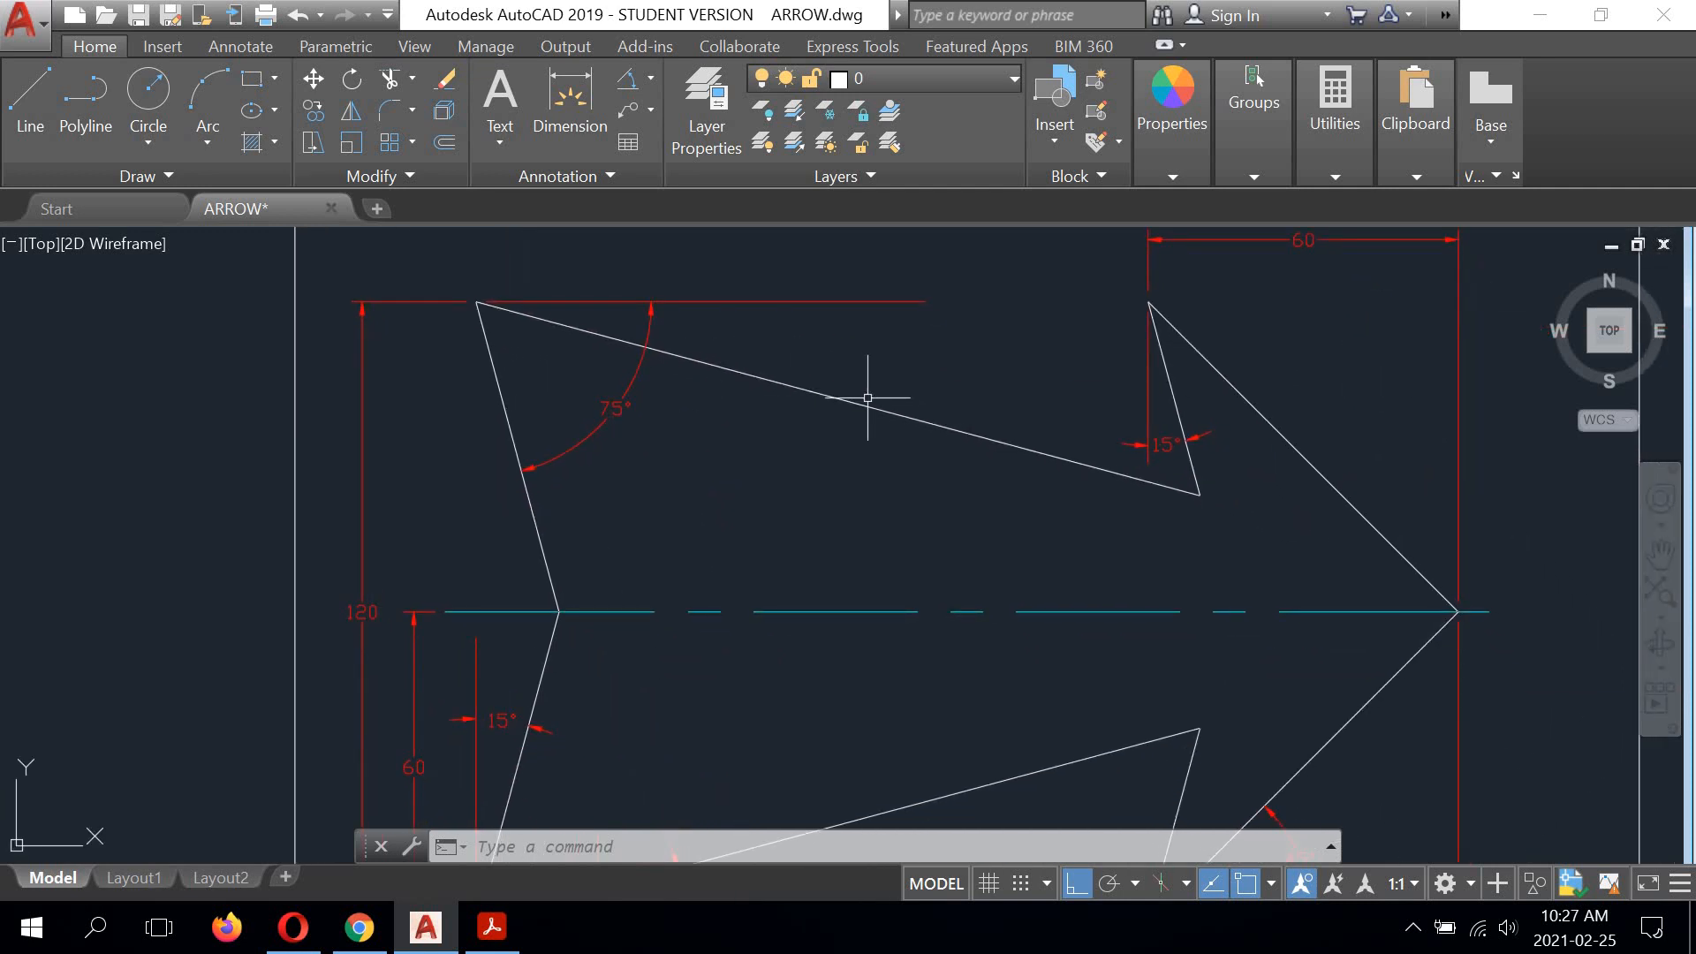
mouse_move(866, 470)
middle_down()
mouse_move(828, 522)
mouse_move(853, 447)
middle_up()
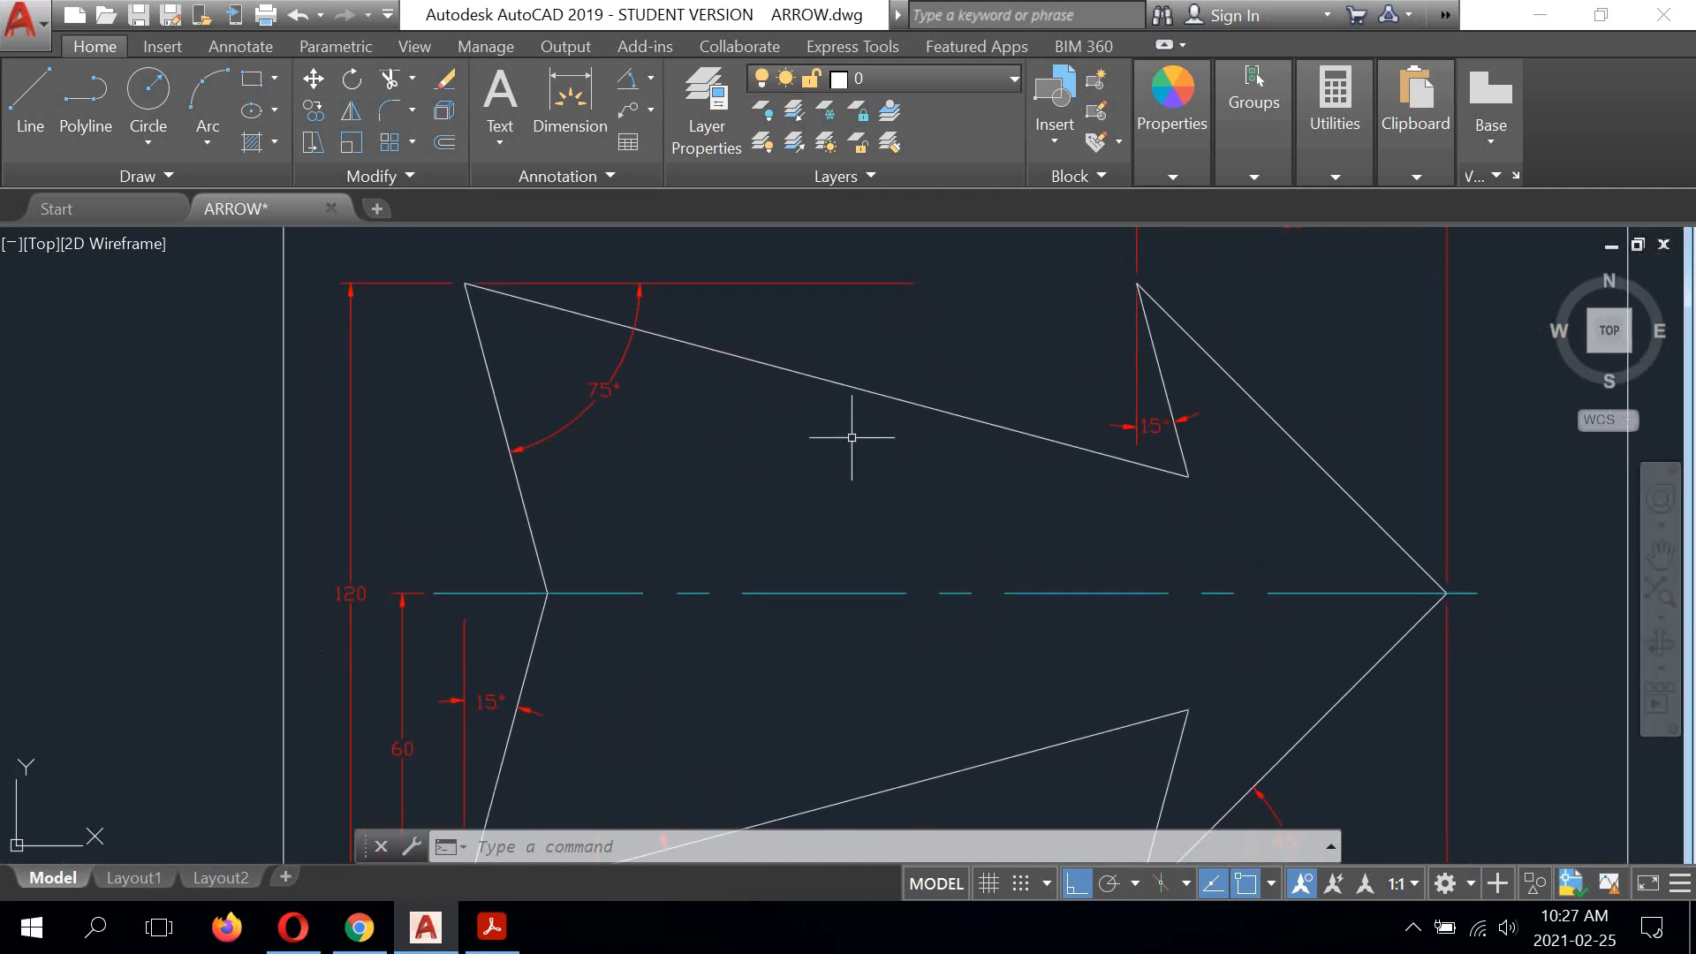
Step: Switch to Acrobat Reader and compare the dimensioned arrow with the ARROW.pdf reference
scroll(849, 426, down, 2)
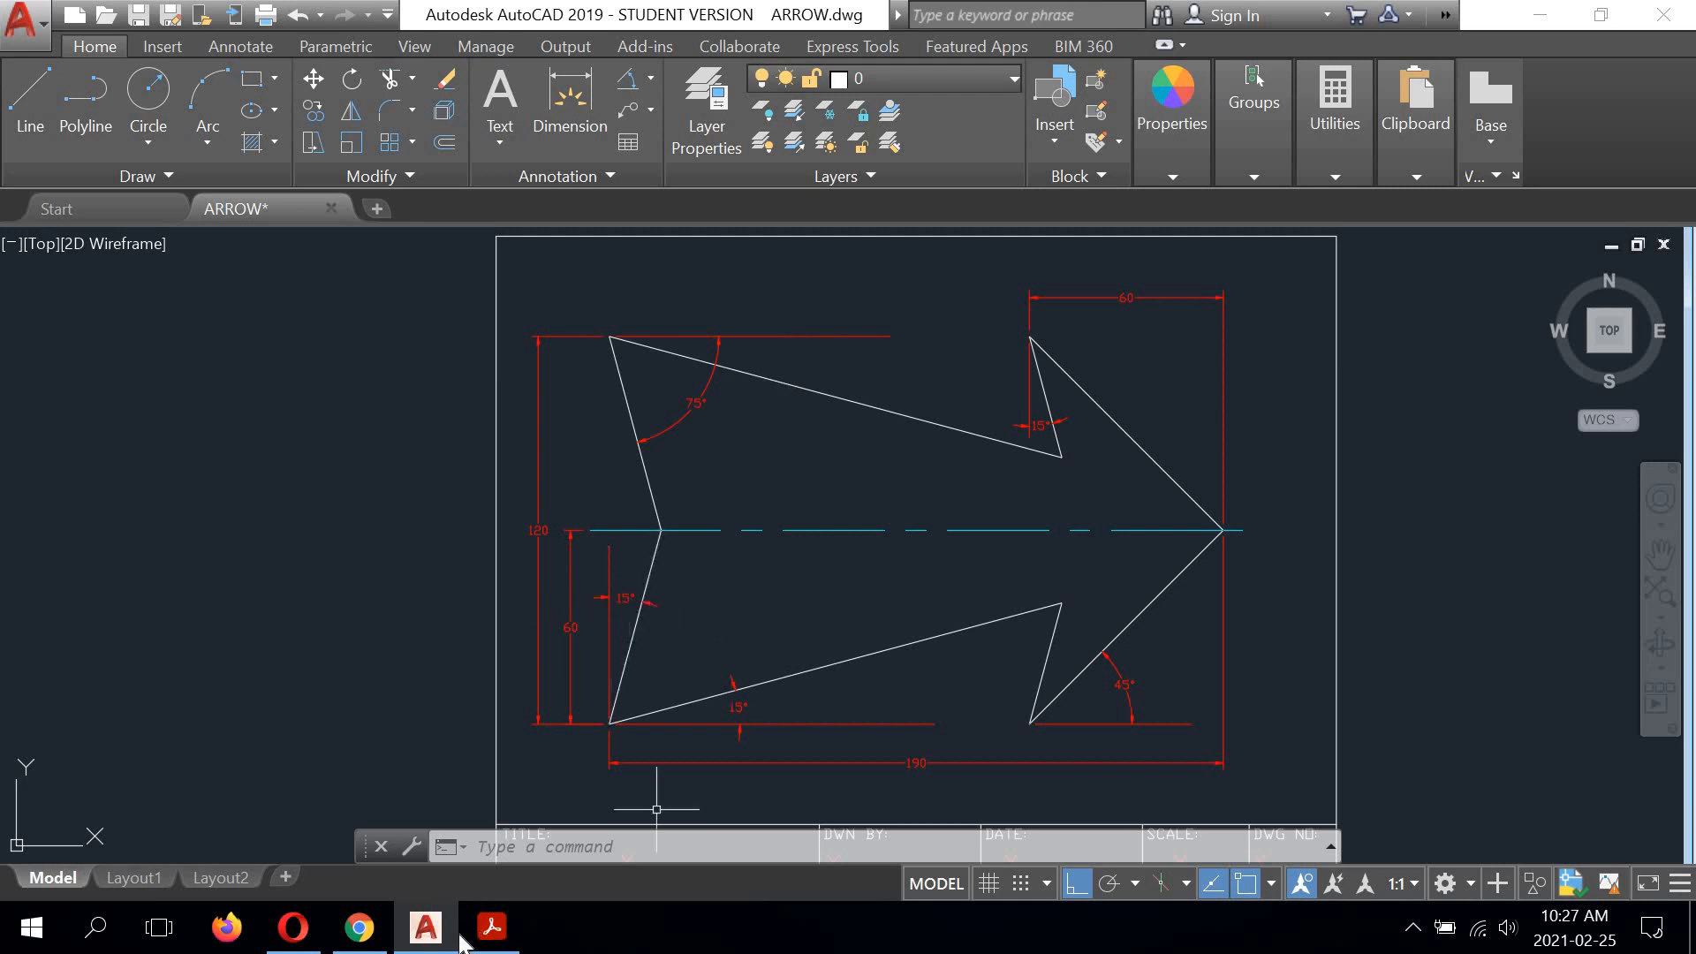
click(492, 929)
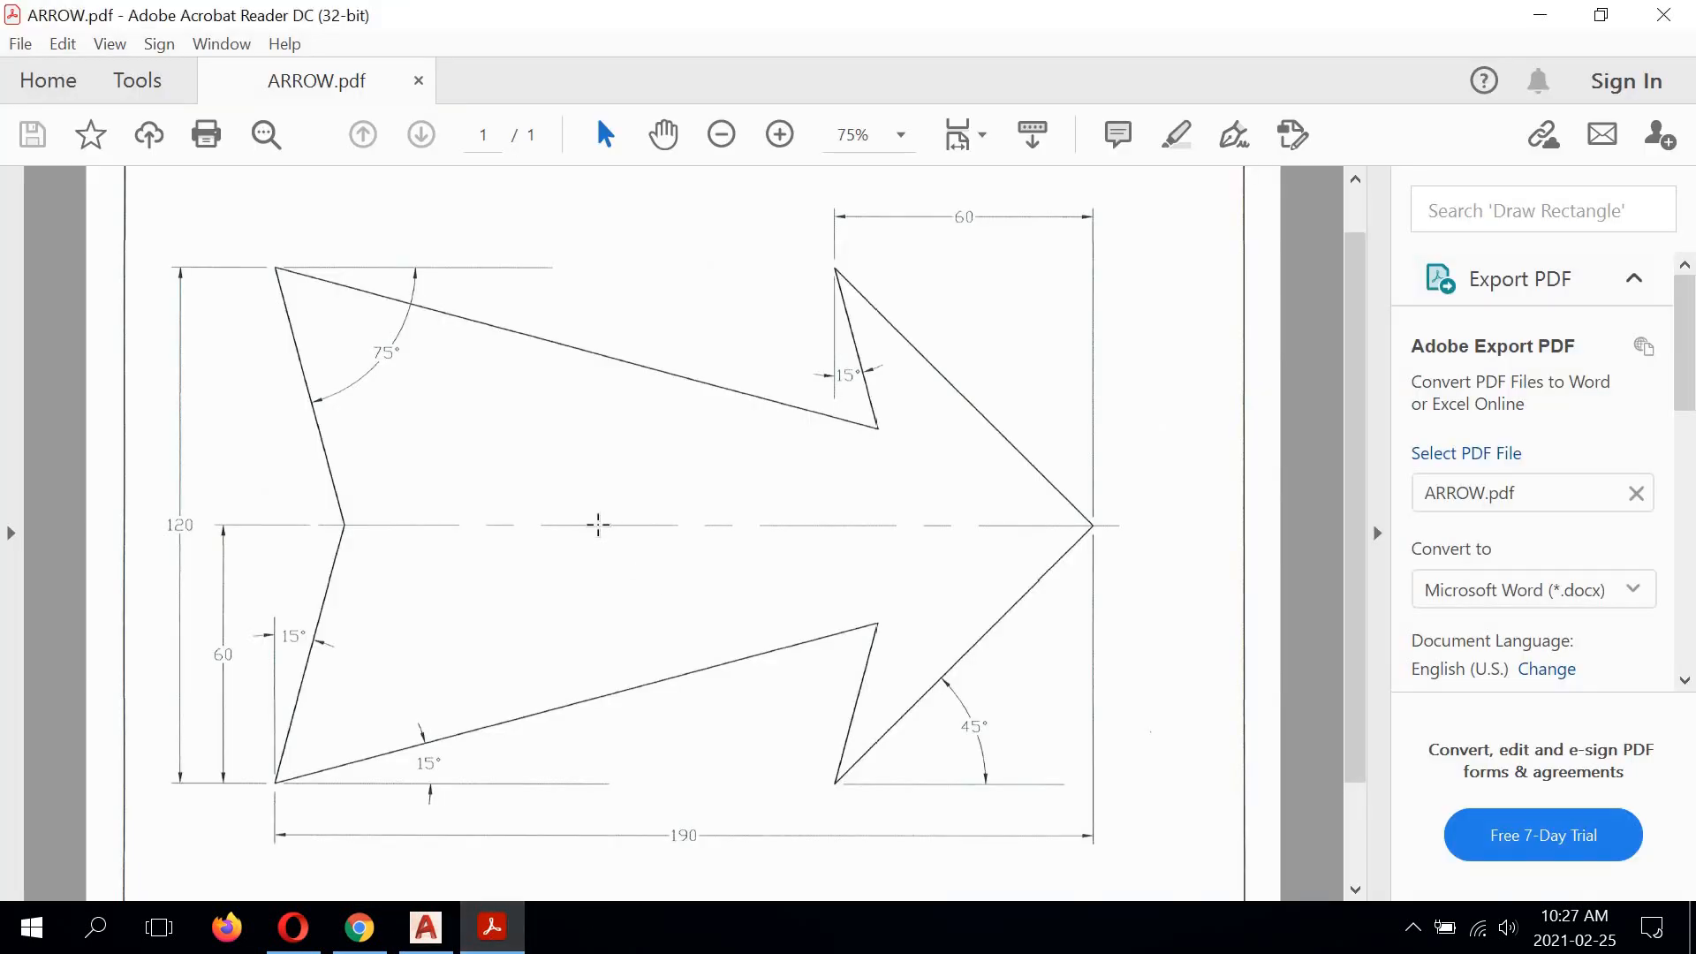
scroll(596, 525, up, 1)
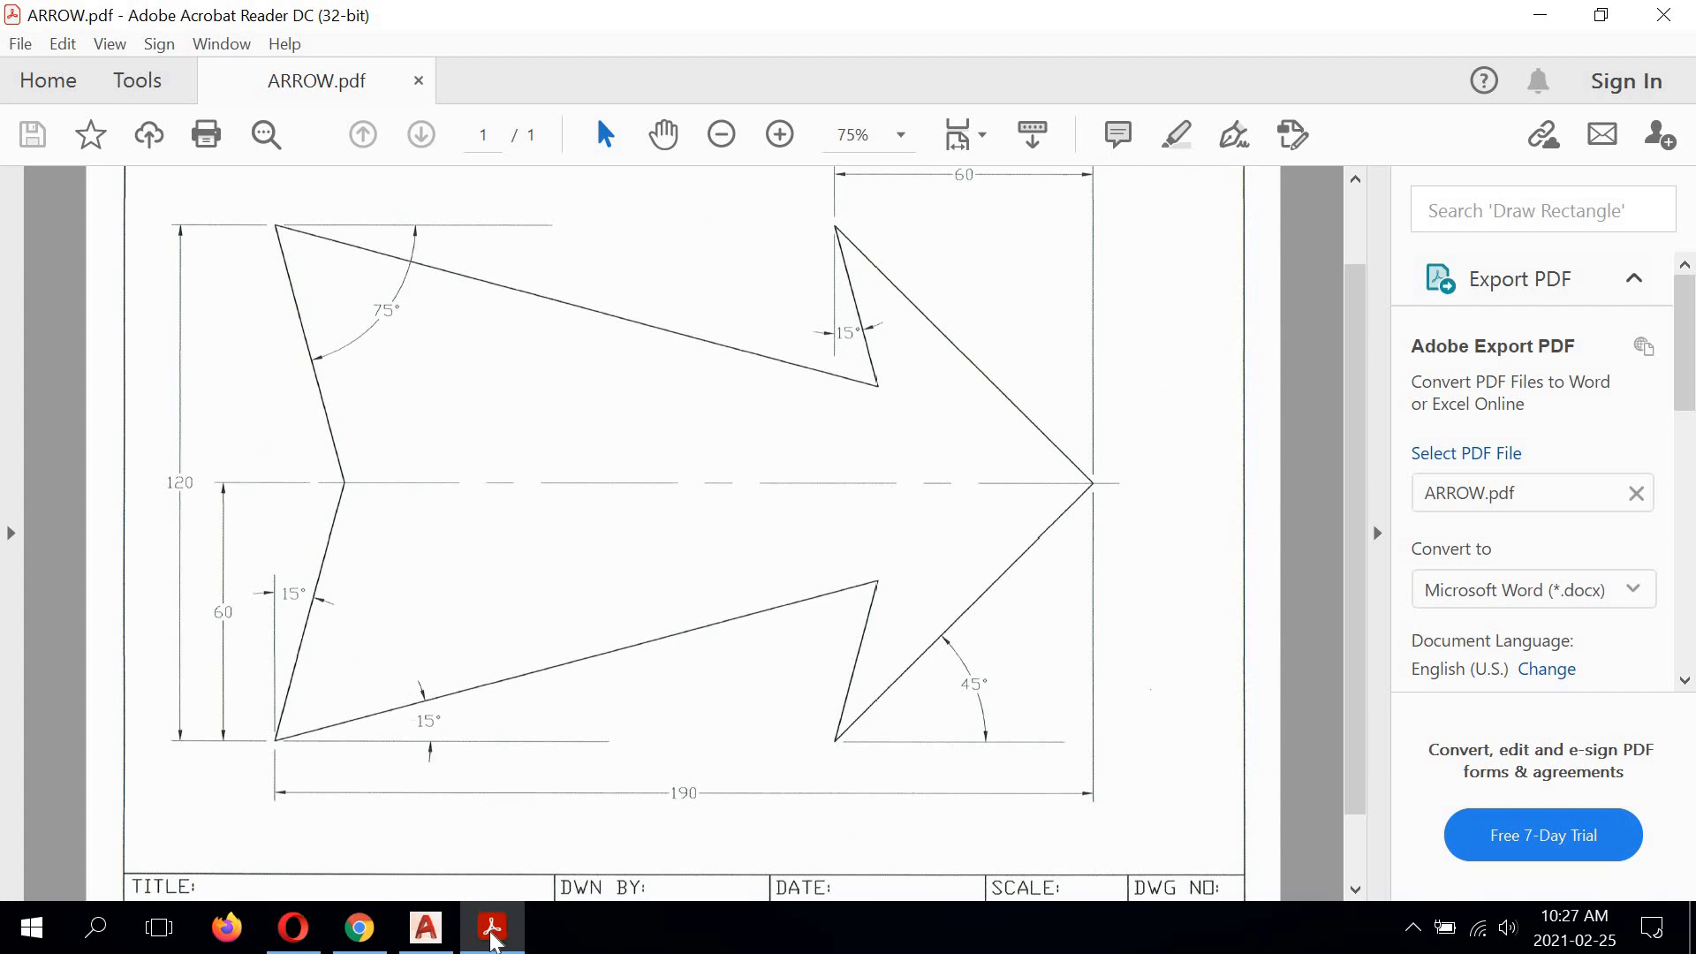
Step: Switch back to AutoCAD and shorten the upper horizontal 75° reference line to end 2 units past the angle dimension's arrowhead
click(425, 927)
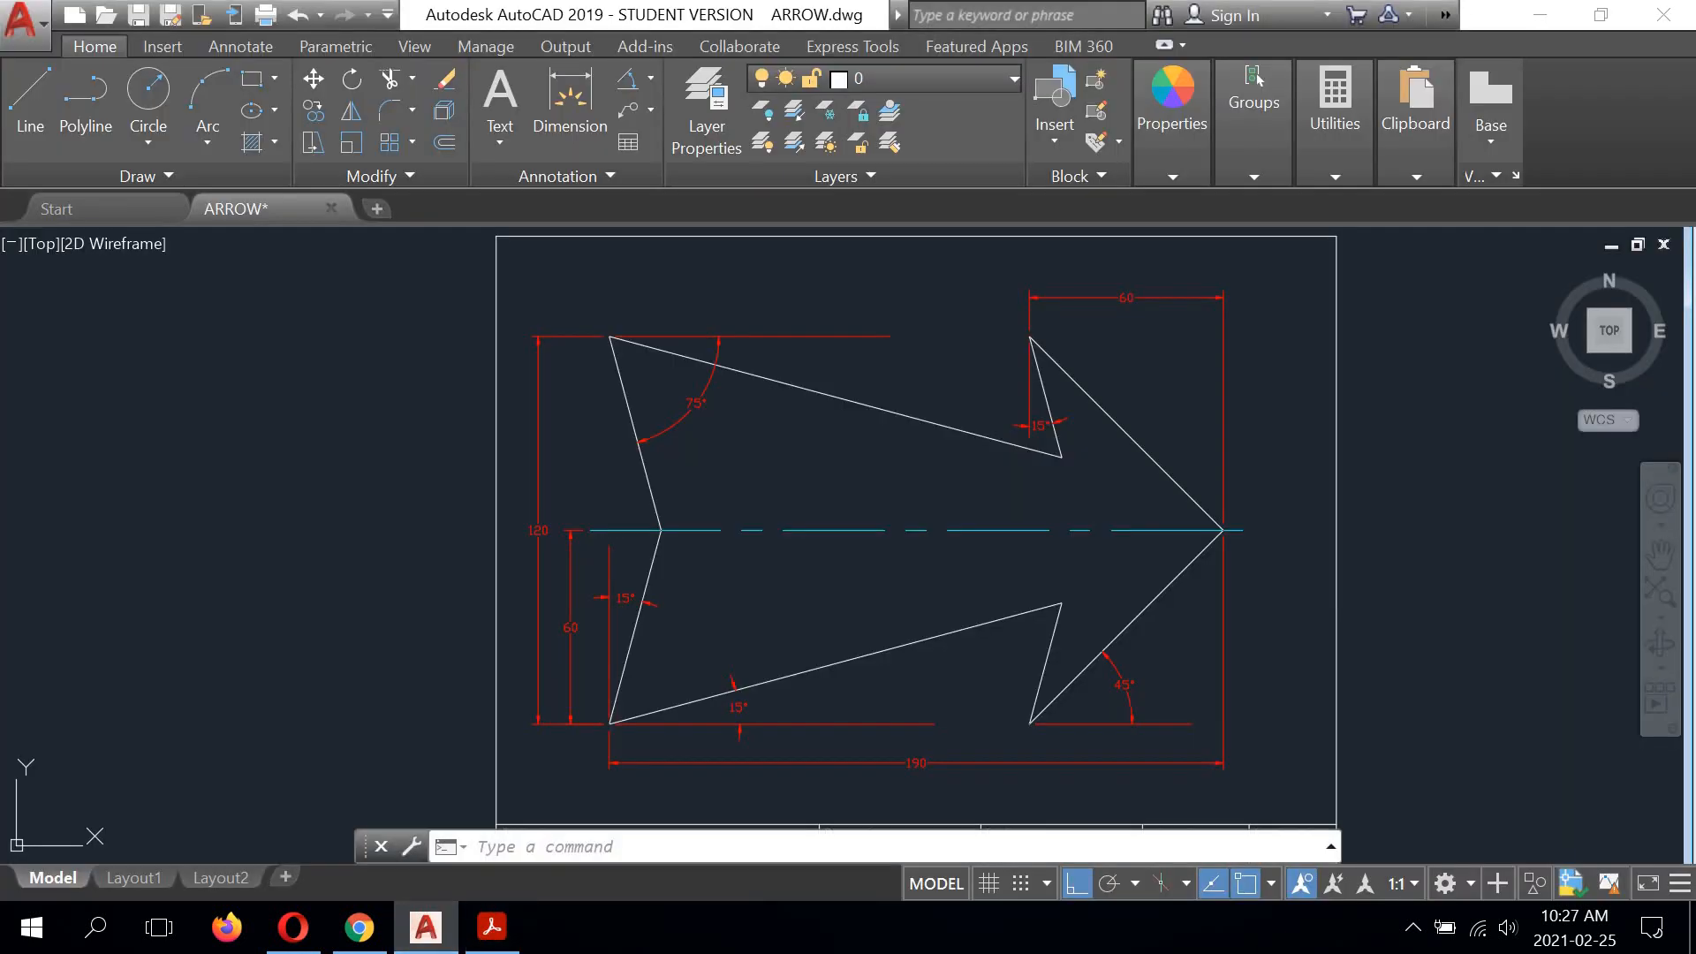
scroll(744, 315, up, 5)
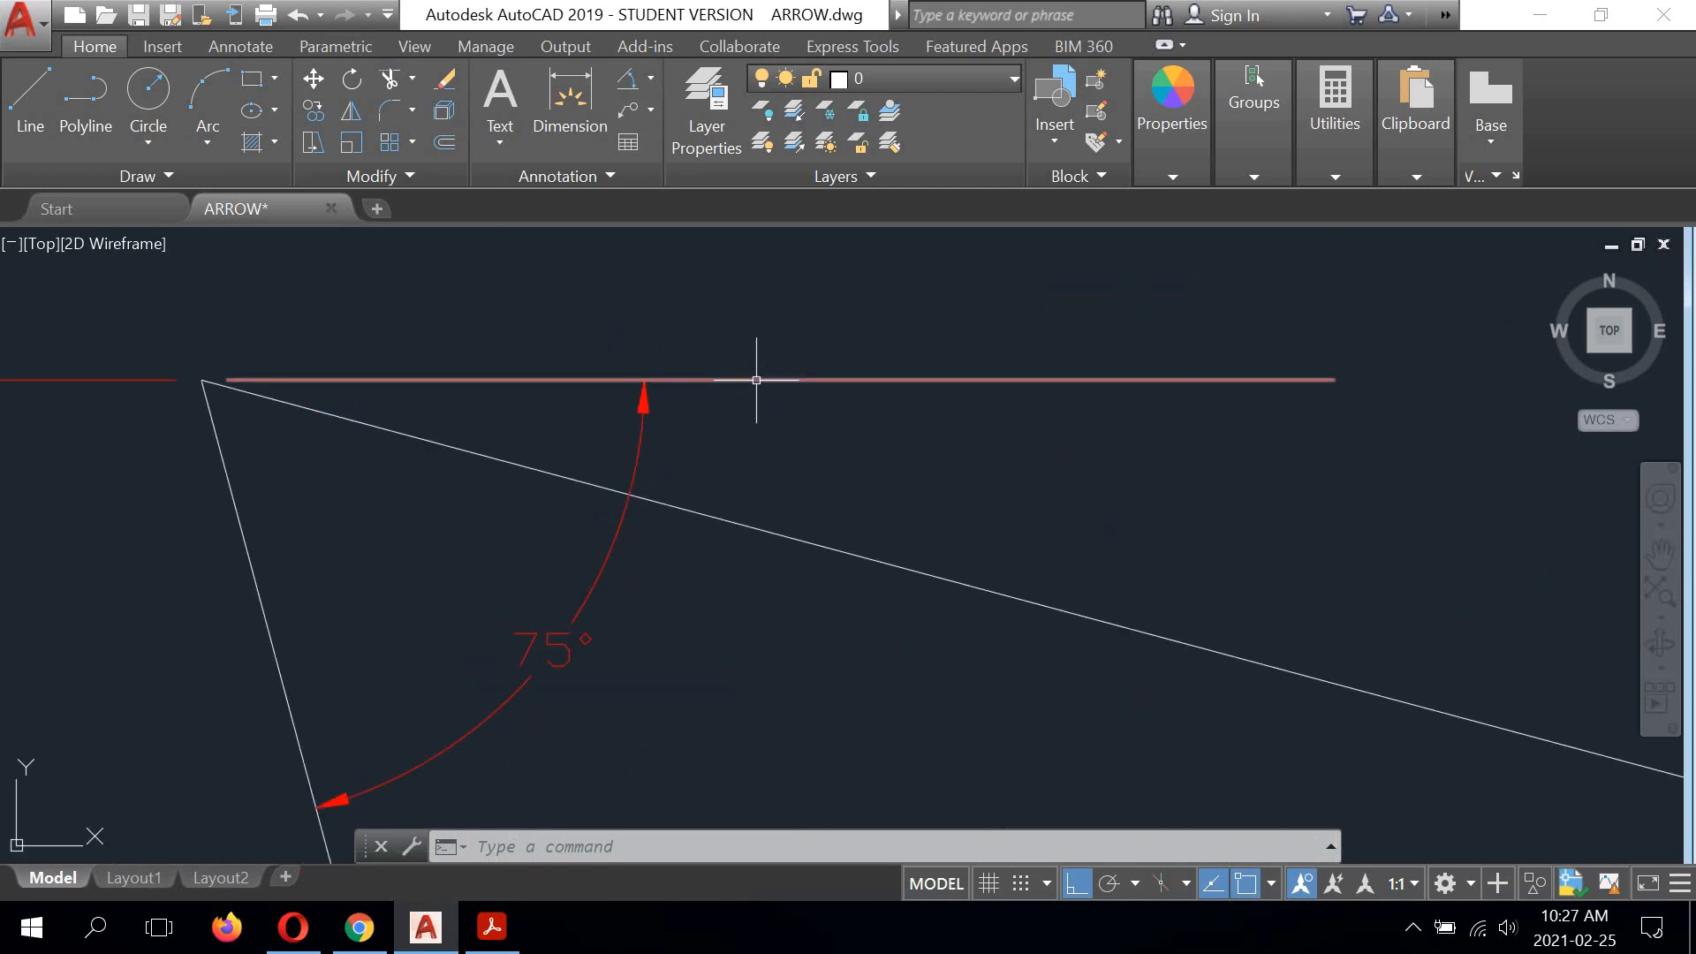
click(758, 379)
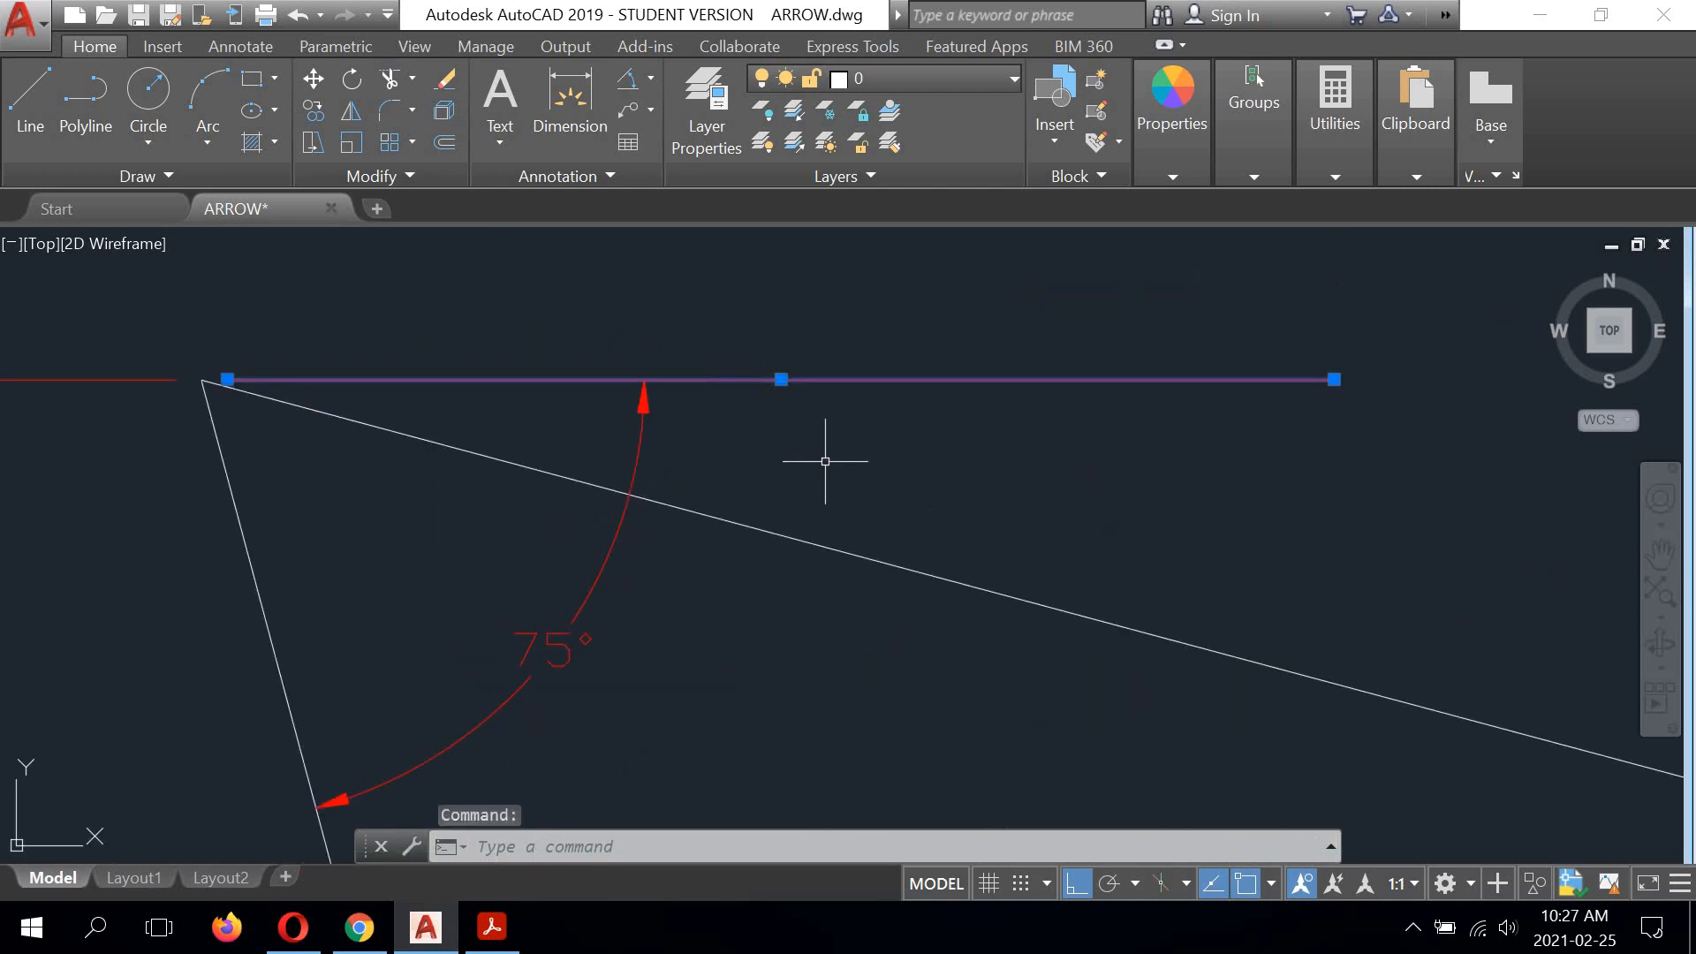
click(1334, 379)
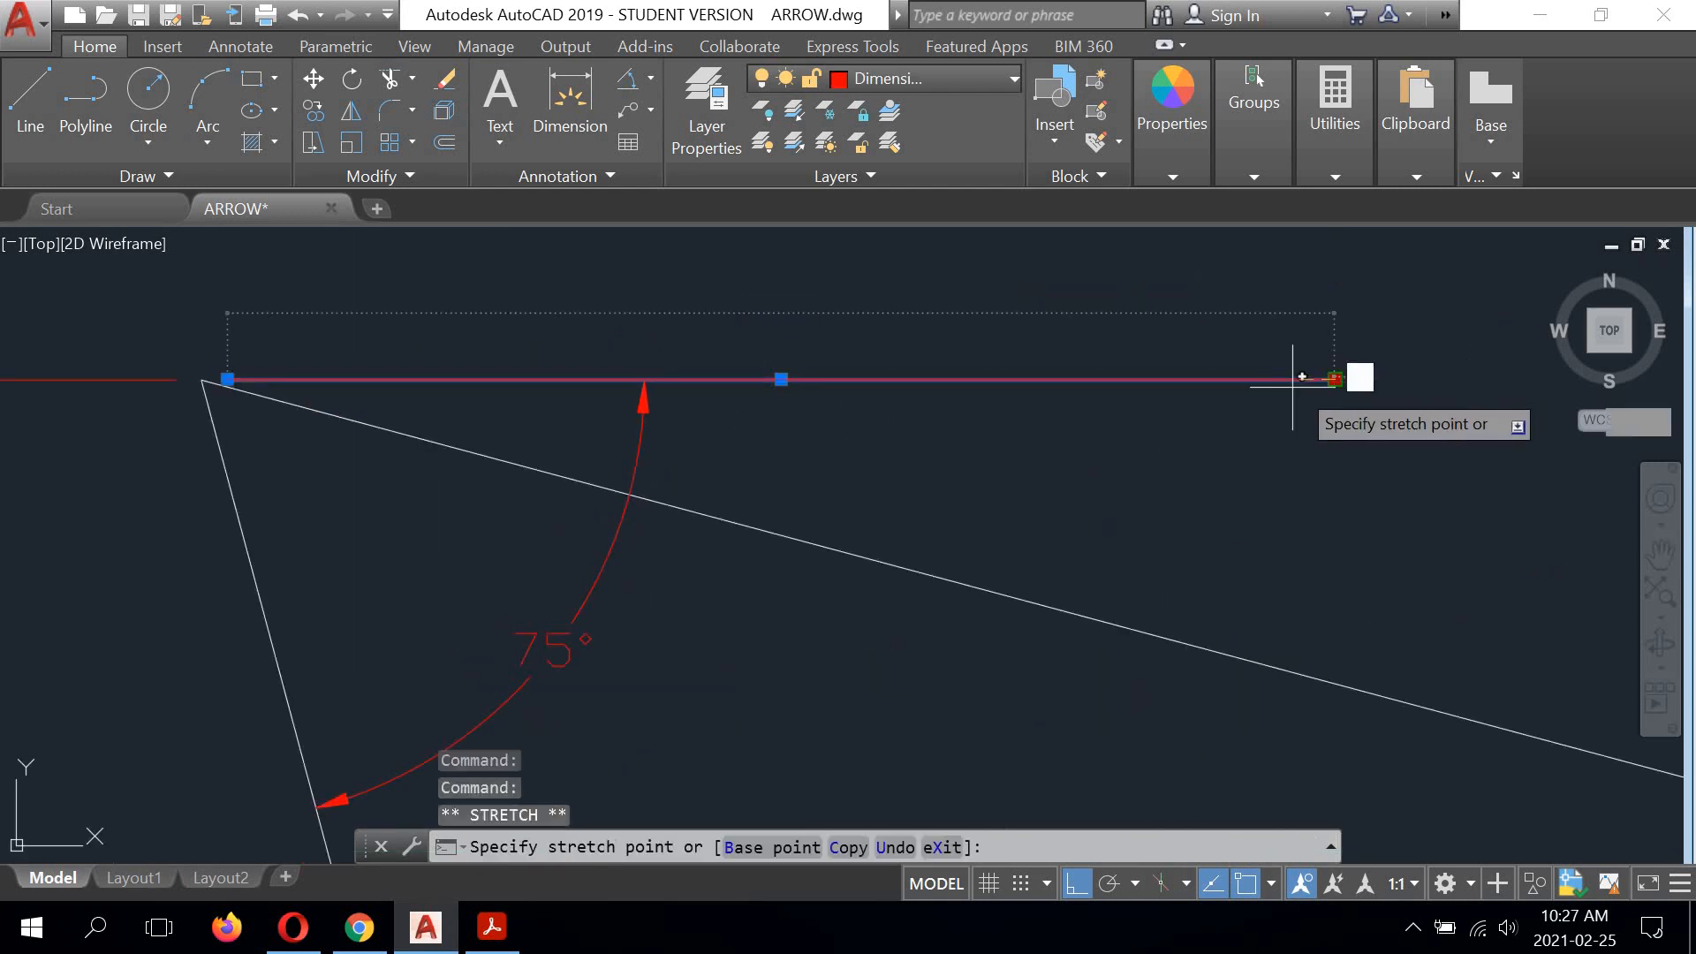
click(645, 380)
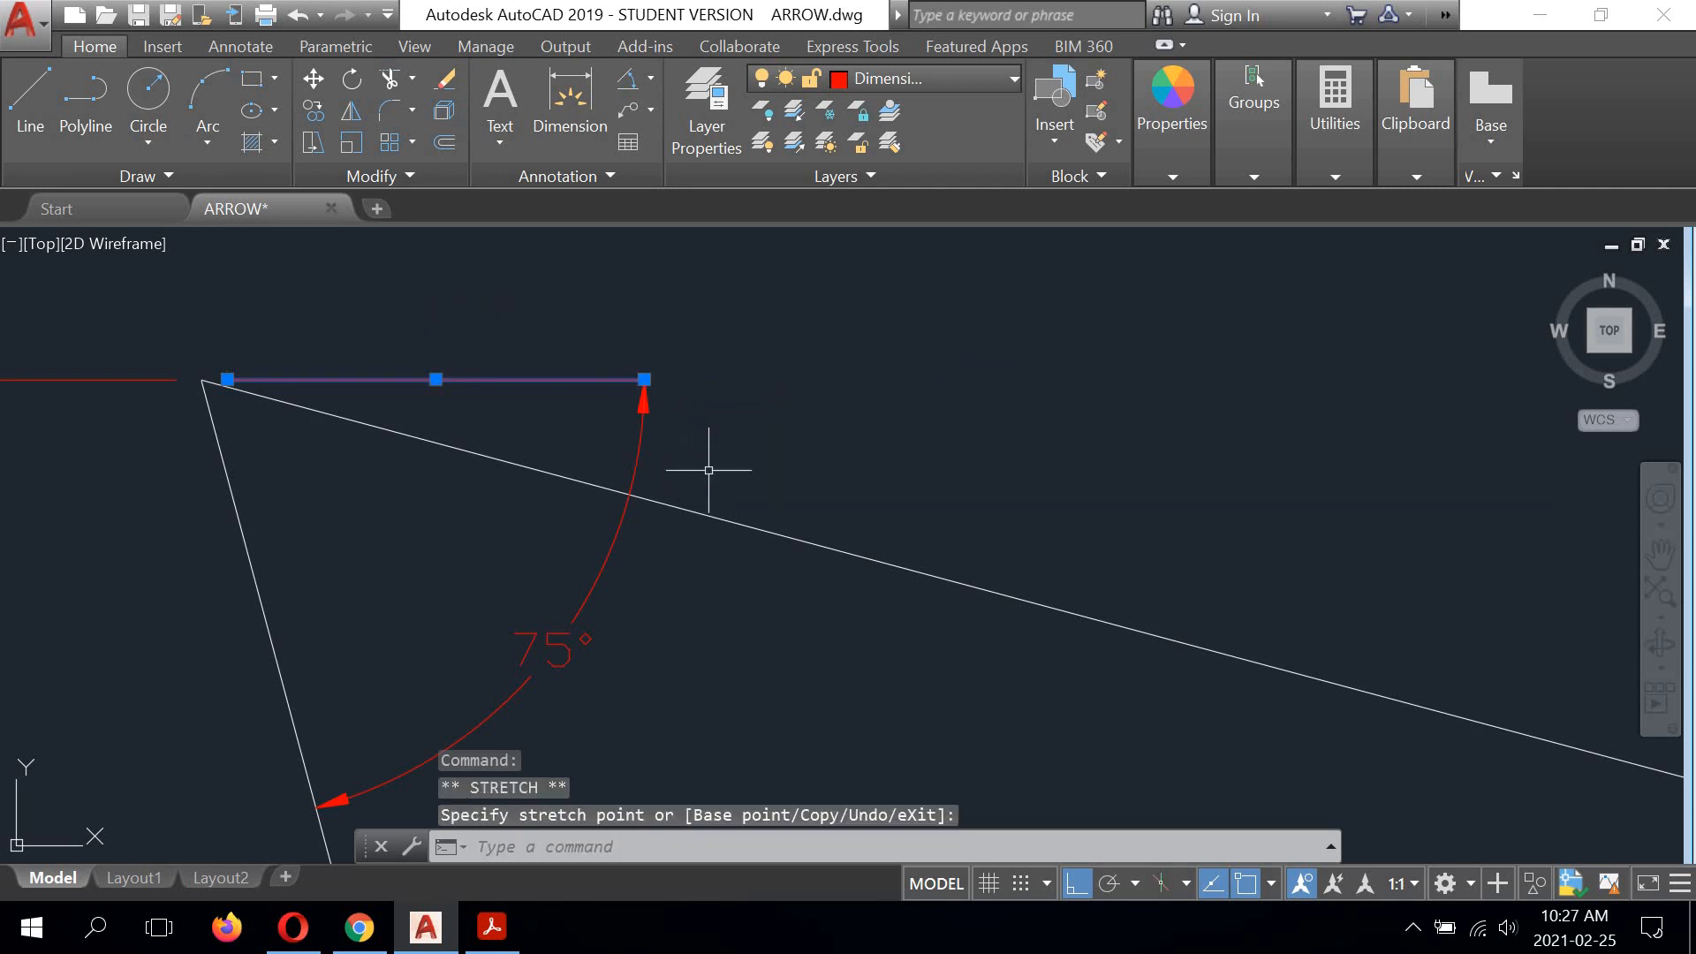
scroll(706, 453, up, 2)
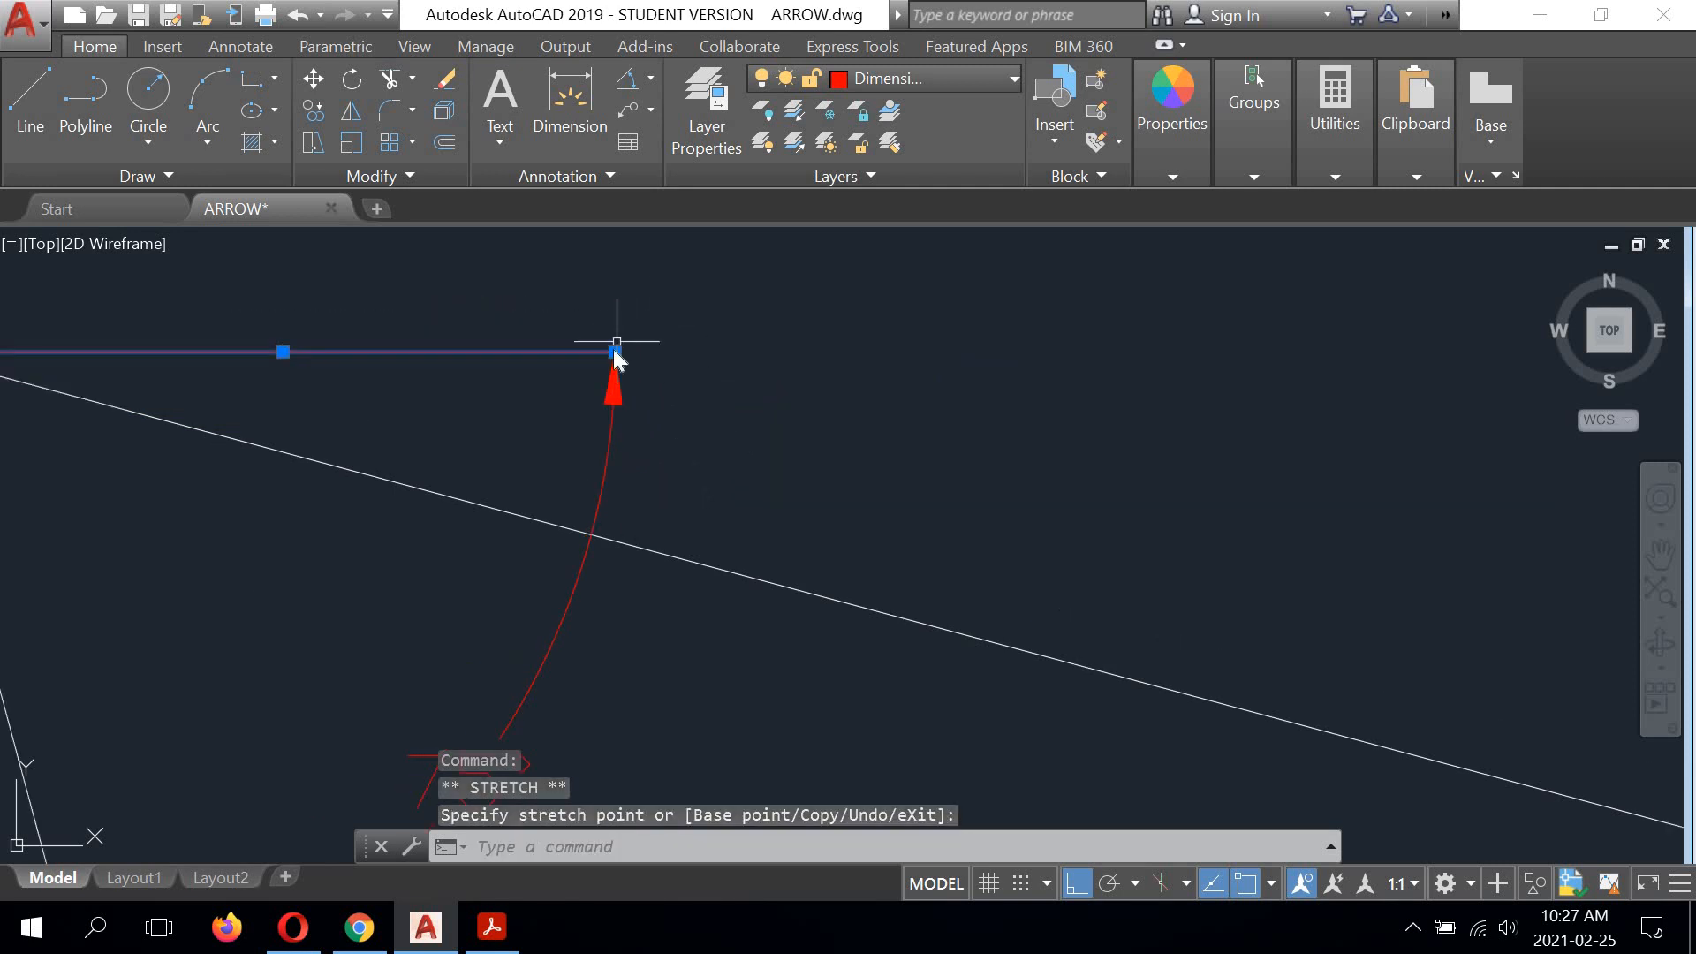
click(644, 379)
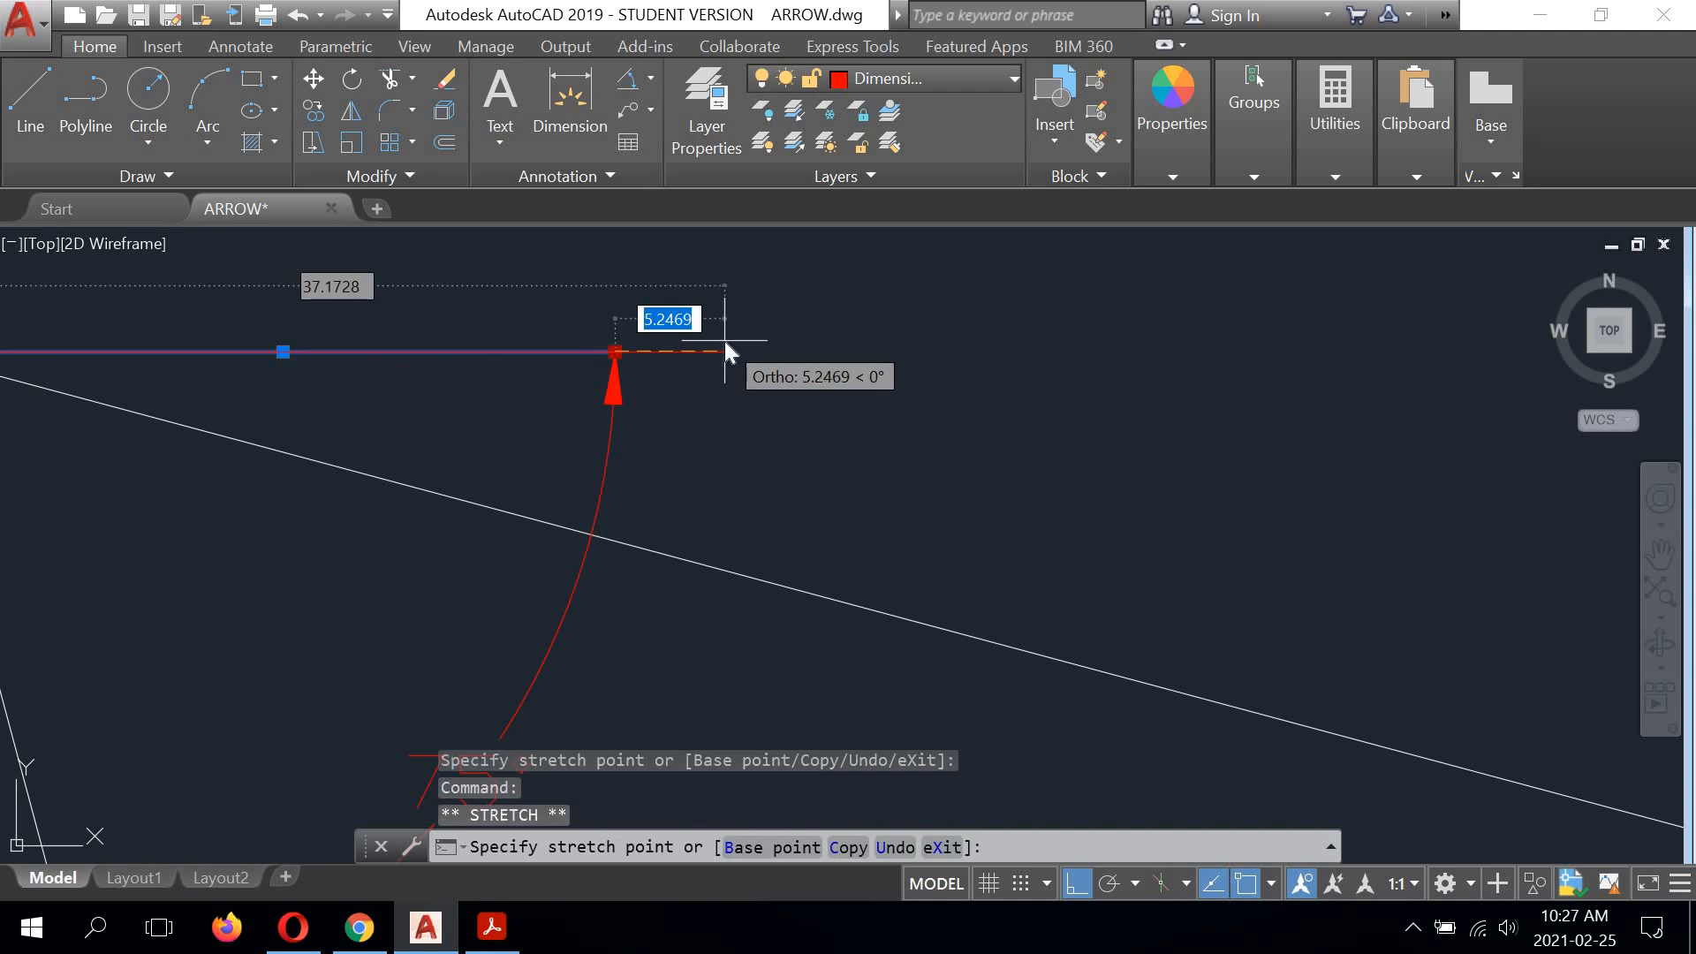
text(2)
key(Return)
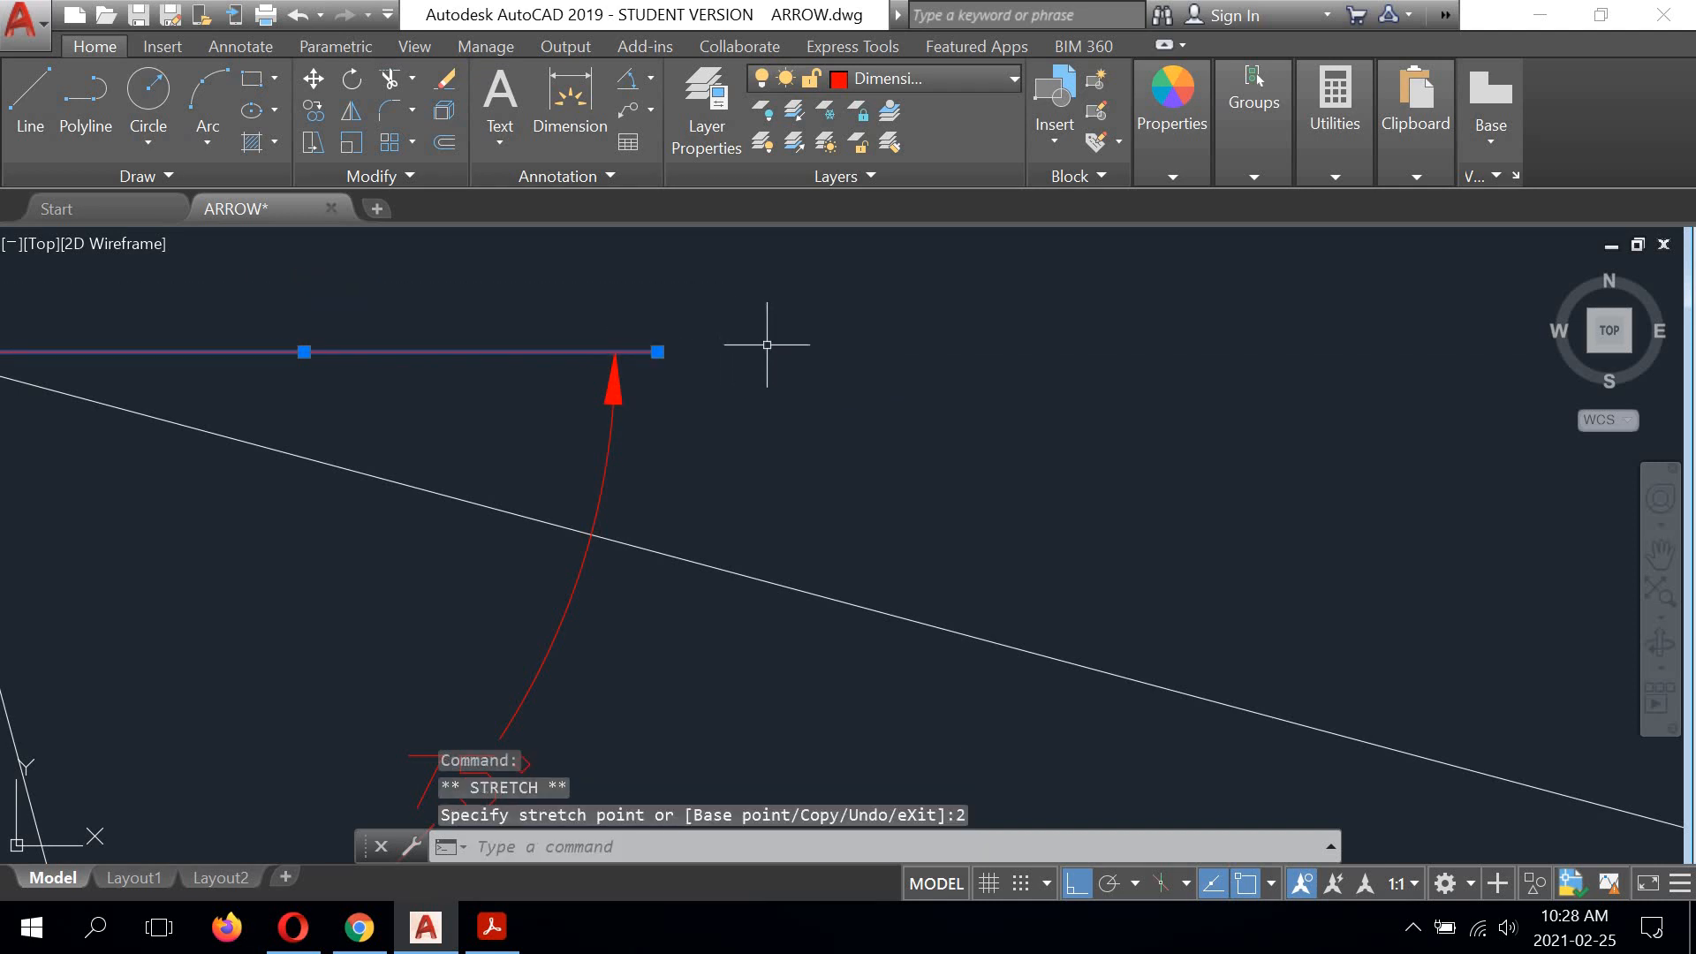
scroll(767, 345, down, 5)
scroll(238, 354, up, 4)
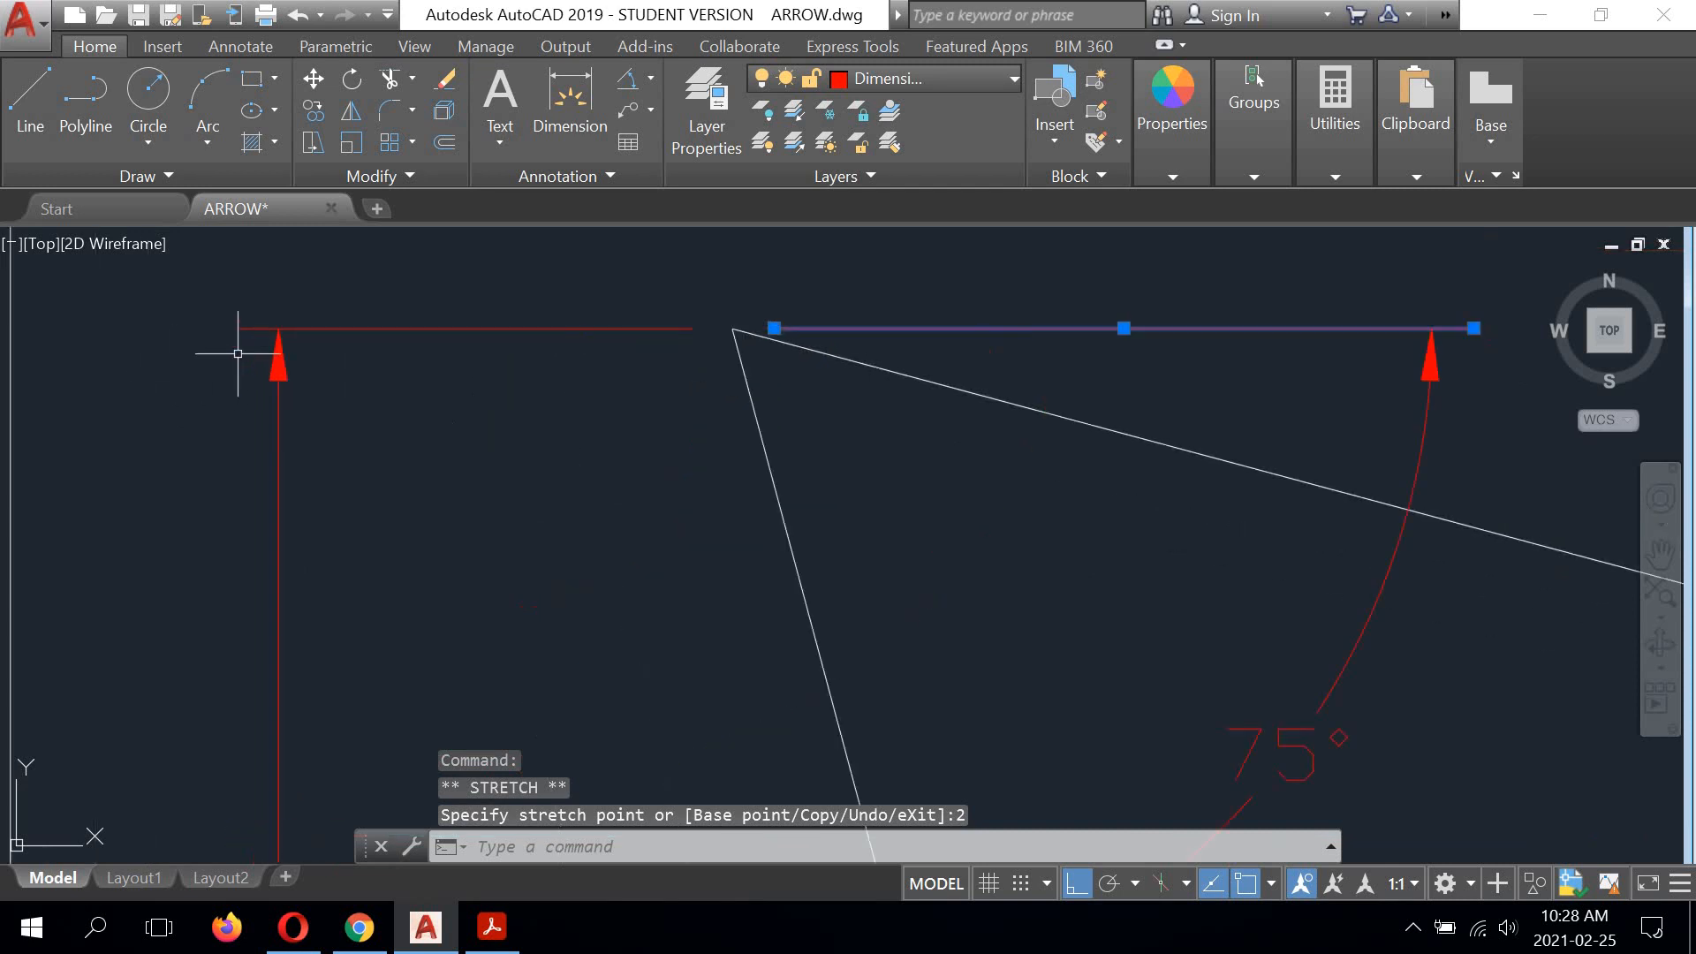
scroll(257, 330, down, 3)
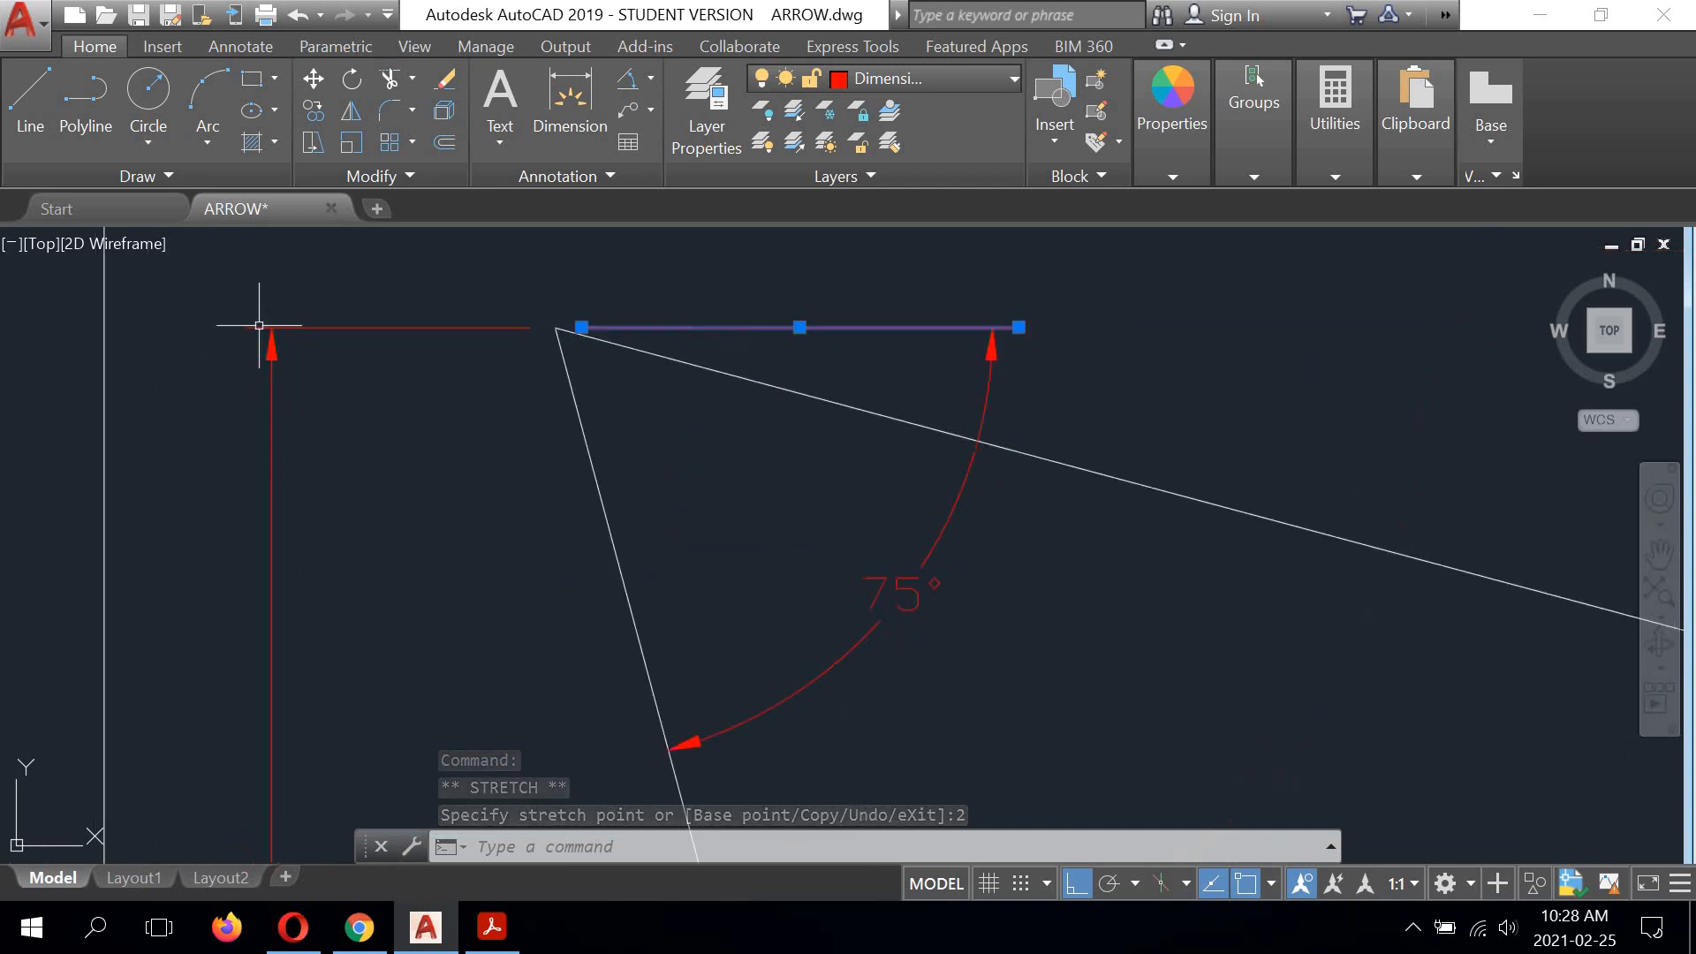
Step: Shorten the vertical 15° reference line at the lower tail corner to end 2 units above the dimension's arrowhead
middle_drag(798, 588, 824, 398)
scroll(822, 402, down, 2)
middle_drag(784, 515, 758, 372)
scroll(608, 495, up, 3)
click(592, 432)
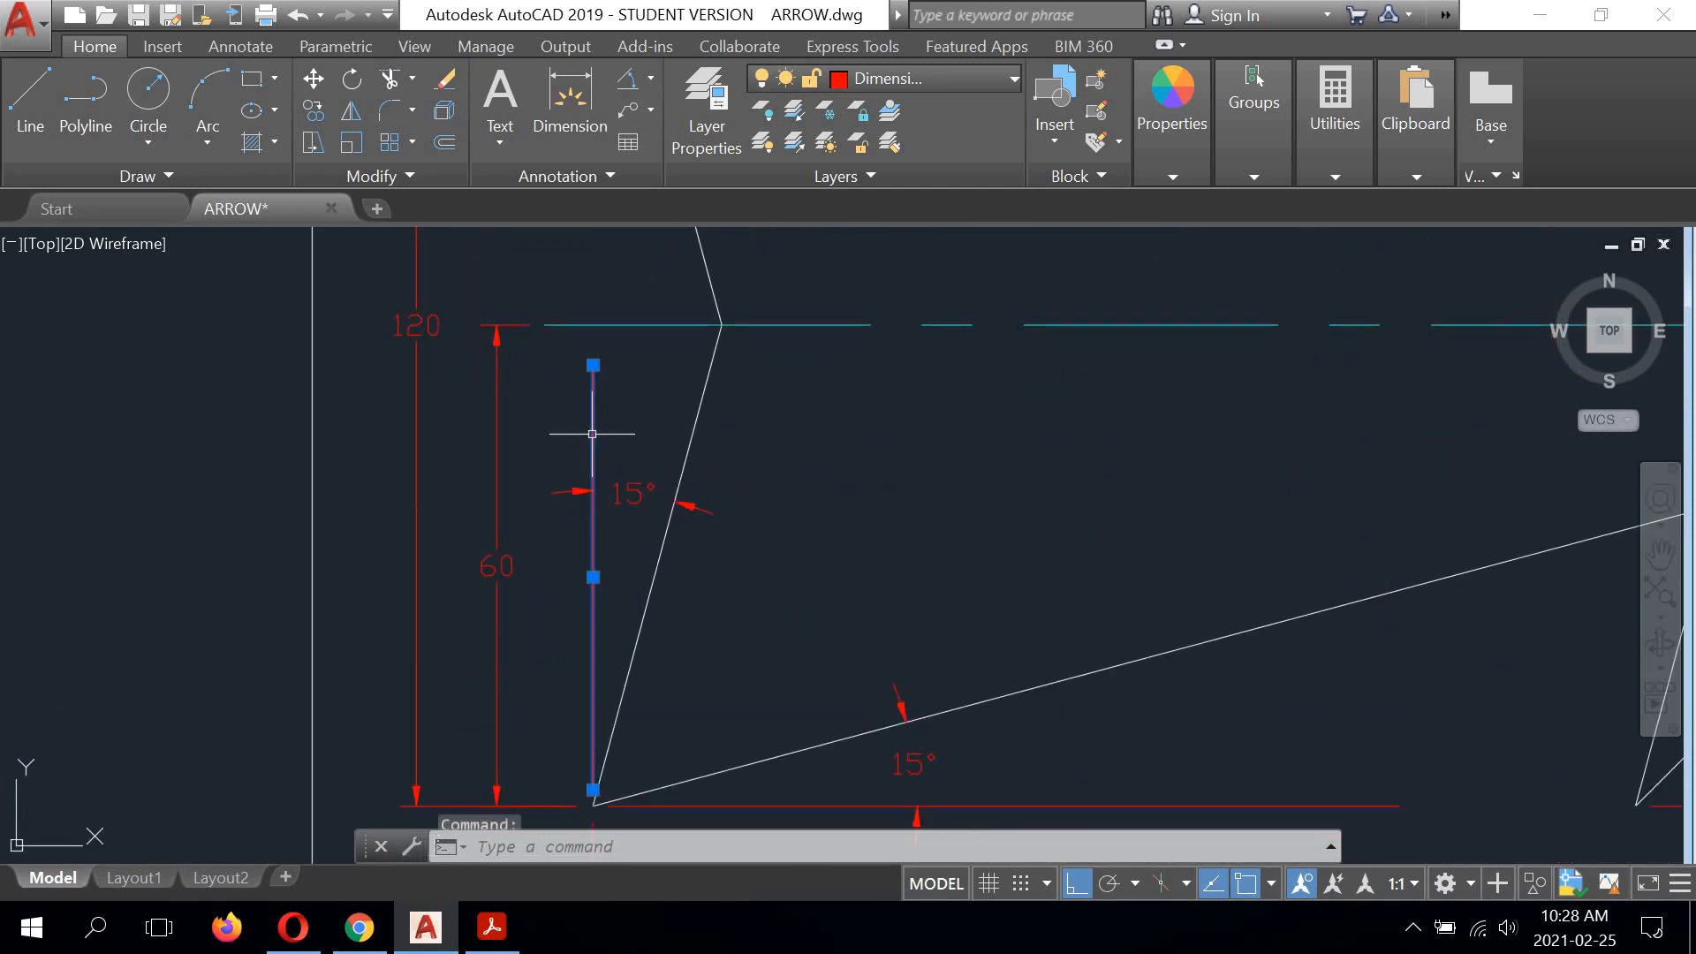
click(593, 365)
scroll(592, 460, up, 4)
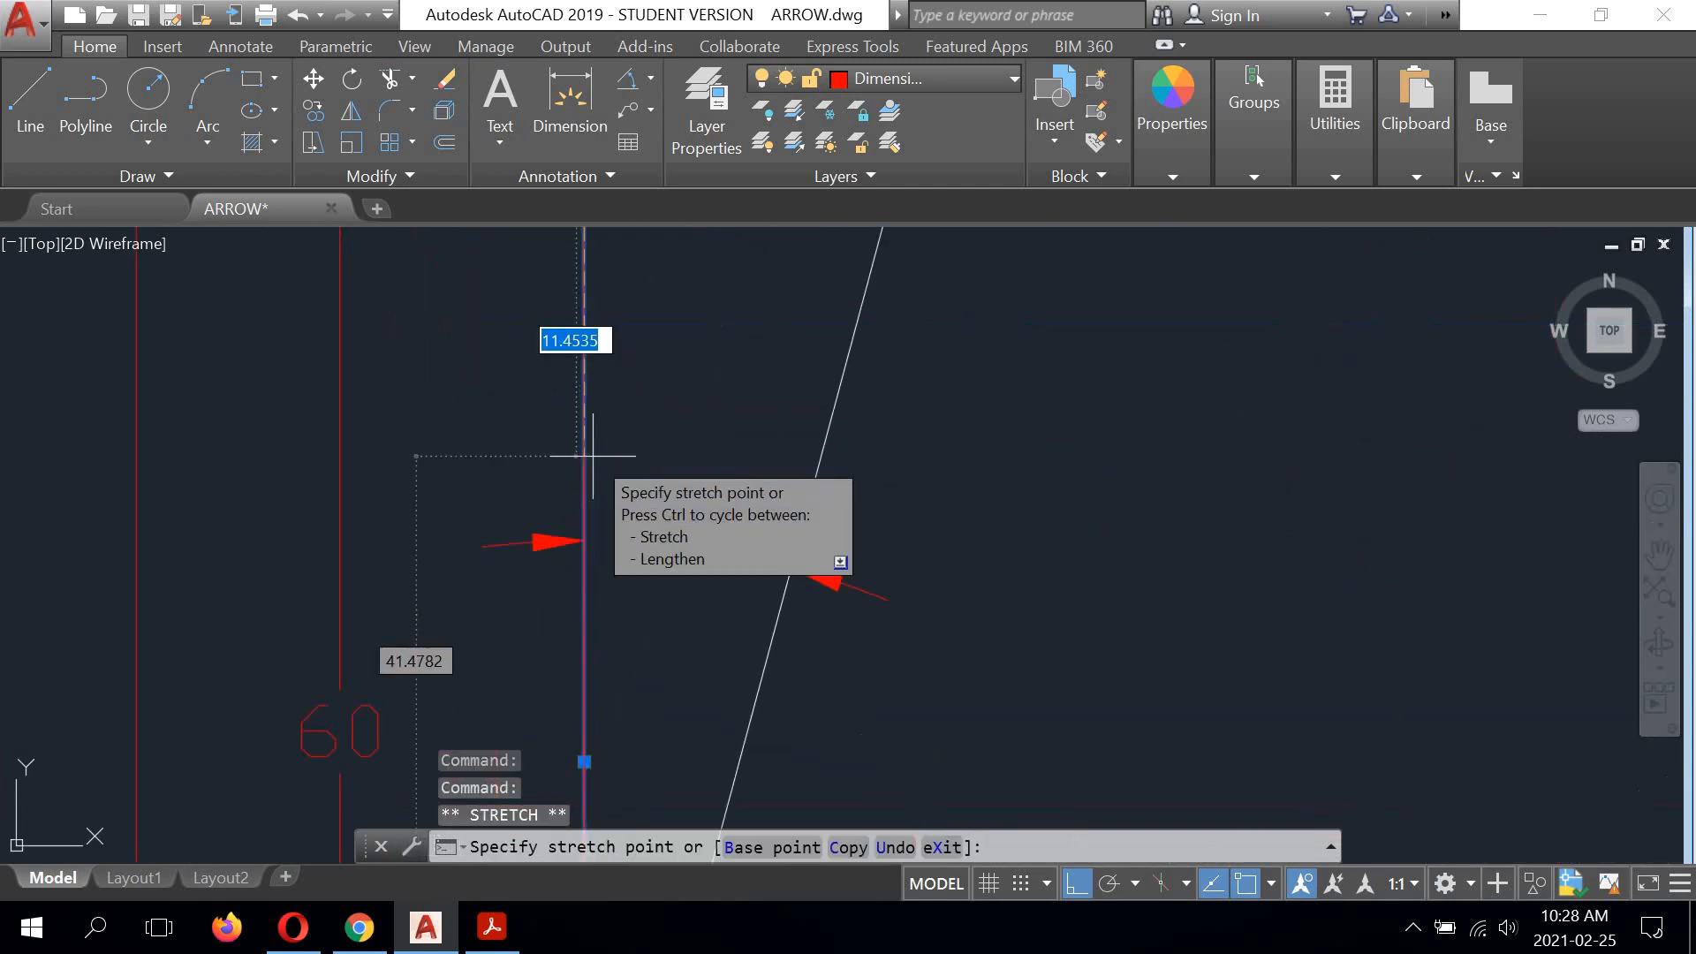
click(584, 539)
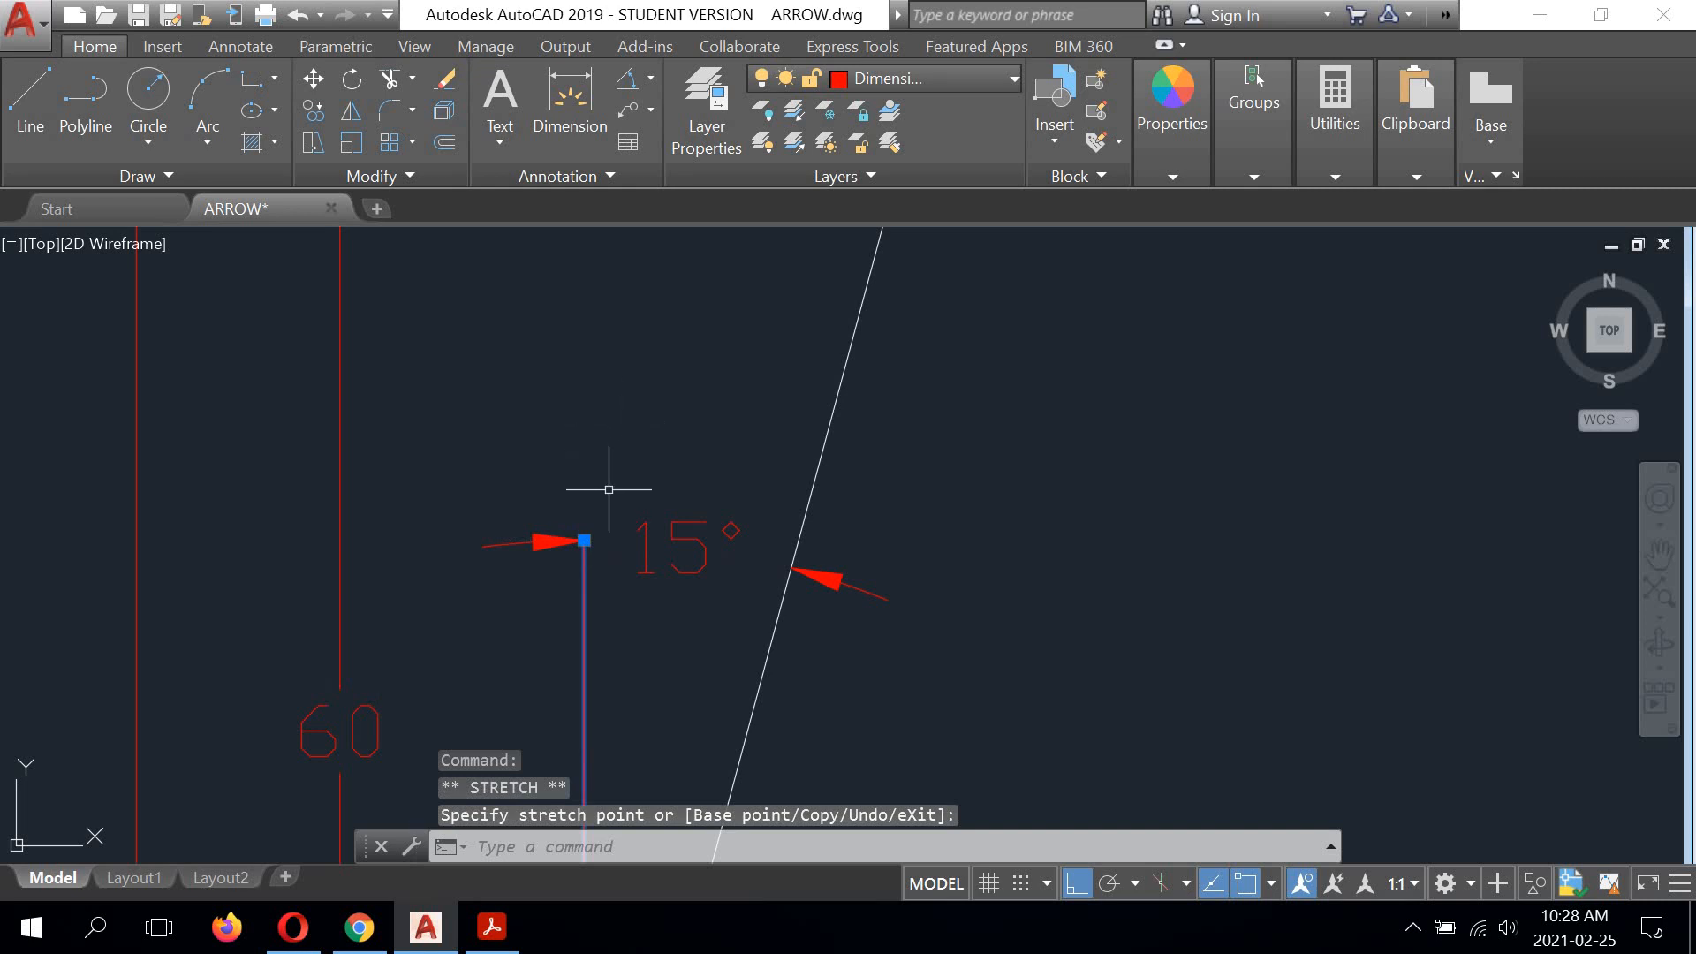
click(584, 539)
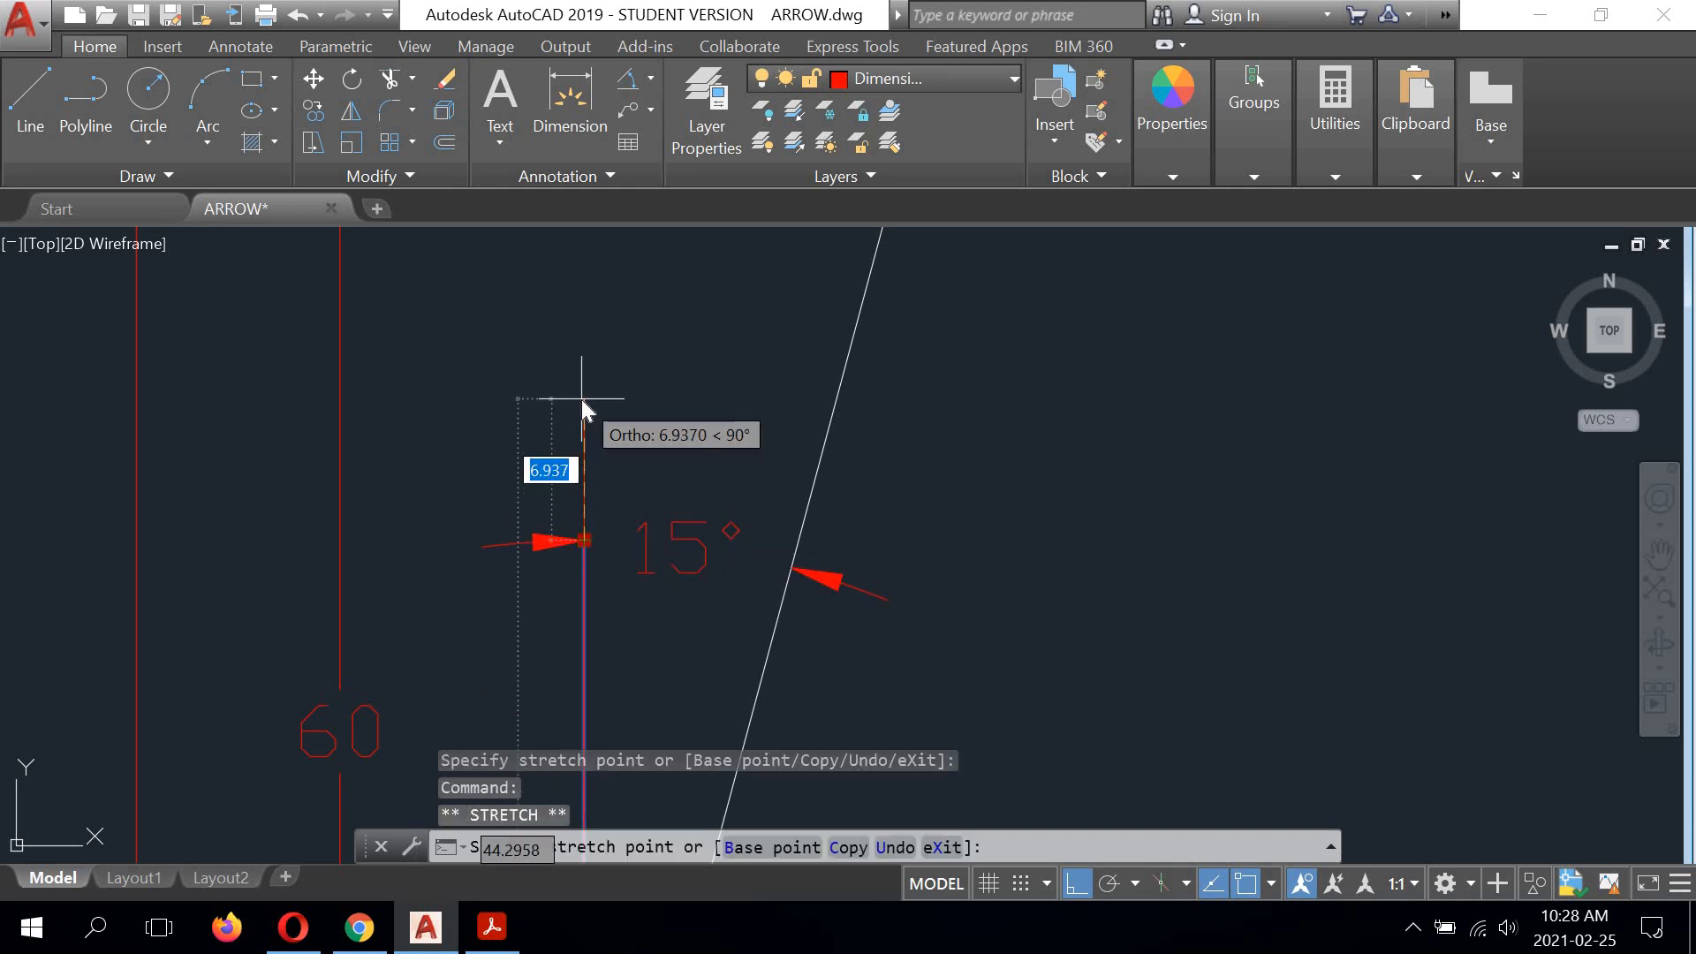
text(2)
key(Return)
Step: Shorten the horizontal 15° reference line at the lower tail corner to end 2 units past the dimension's arrowhead
scroll(579, 390, down, 5)
mouse_move(580, 367)
middle_down()
mouse_move(669, 533)
mouse_move(611, 401)
middle_up()
click(1278, 572)
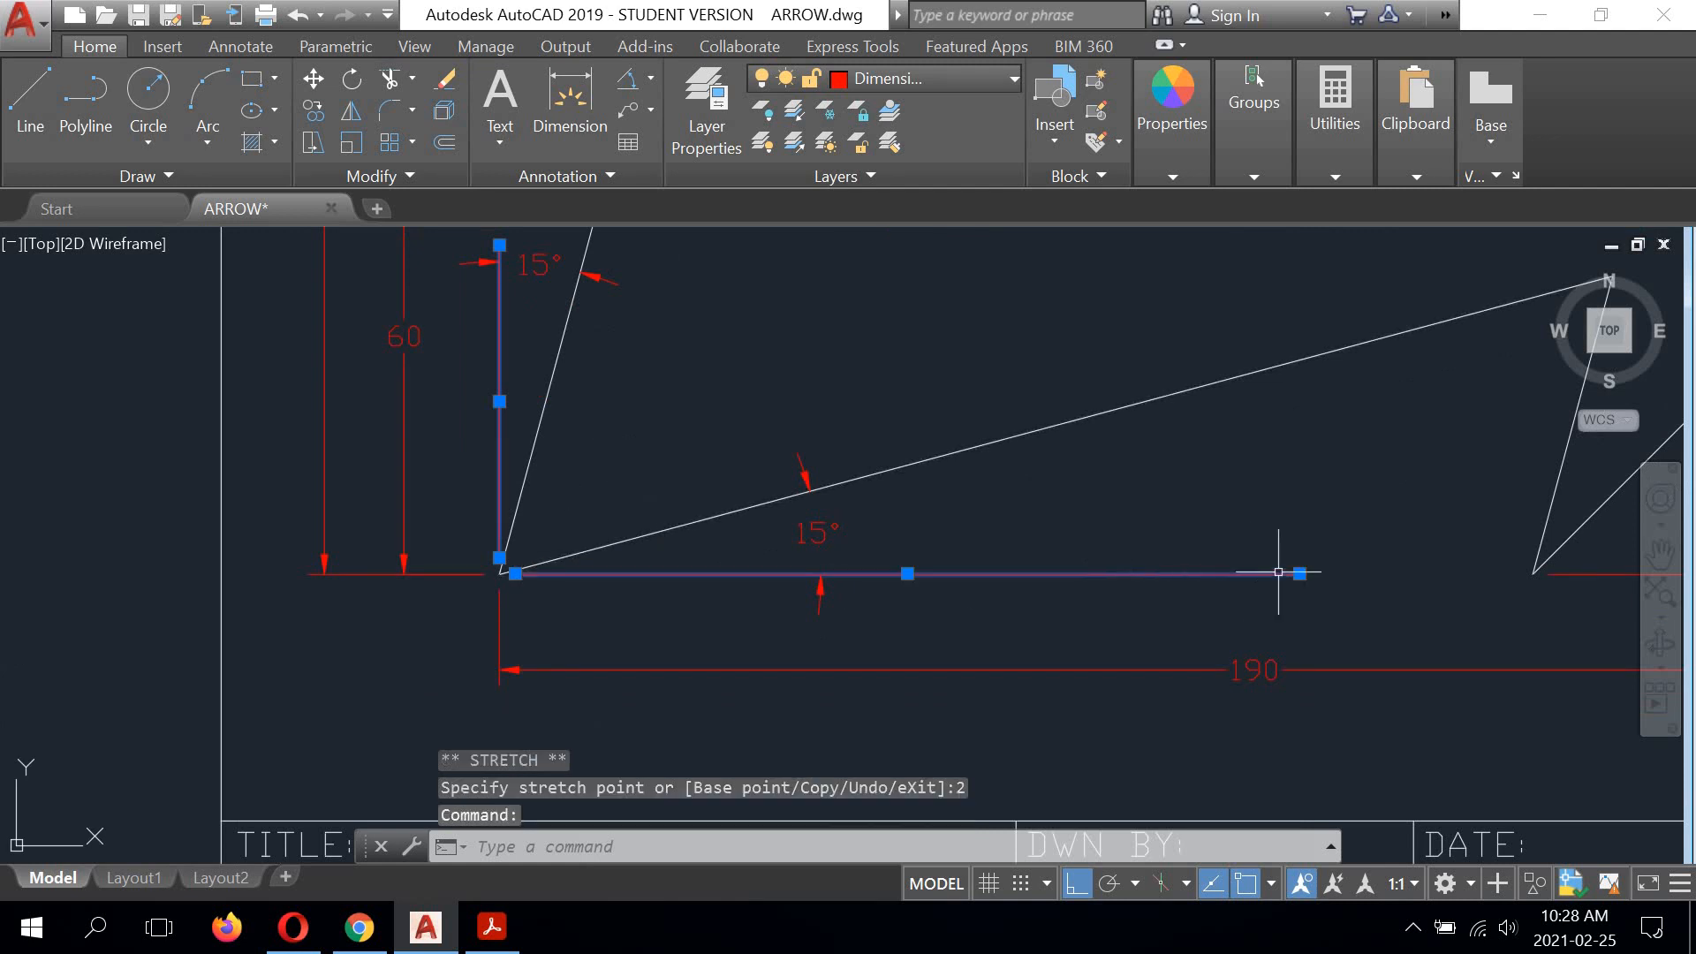
click(1299, 573)
scroll(839, 574, up, 4)
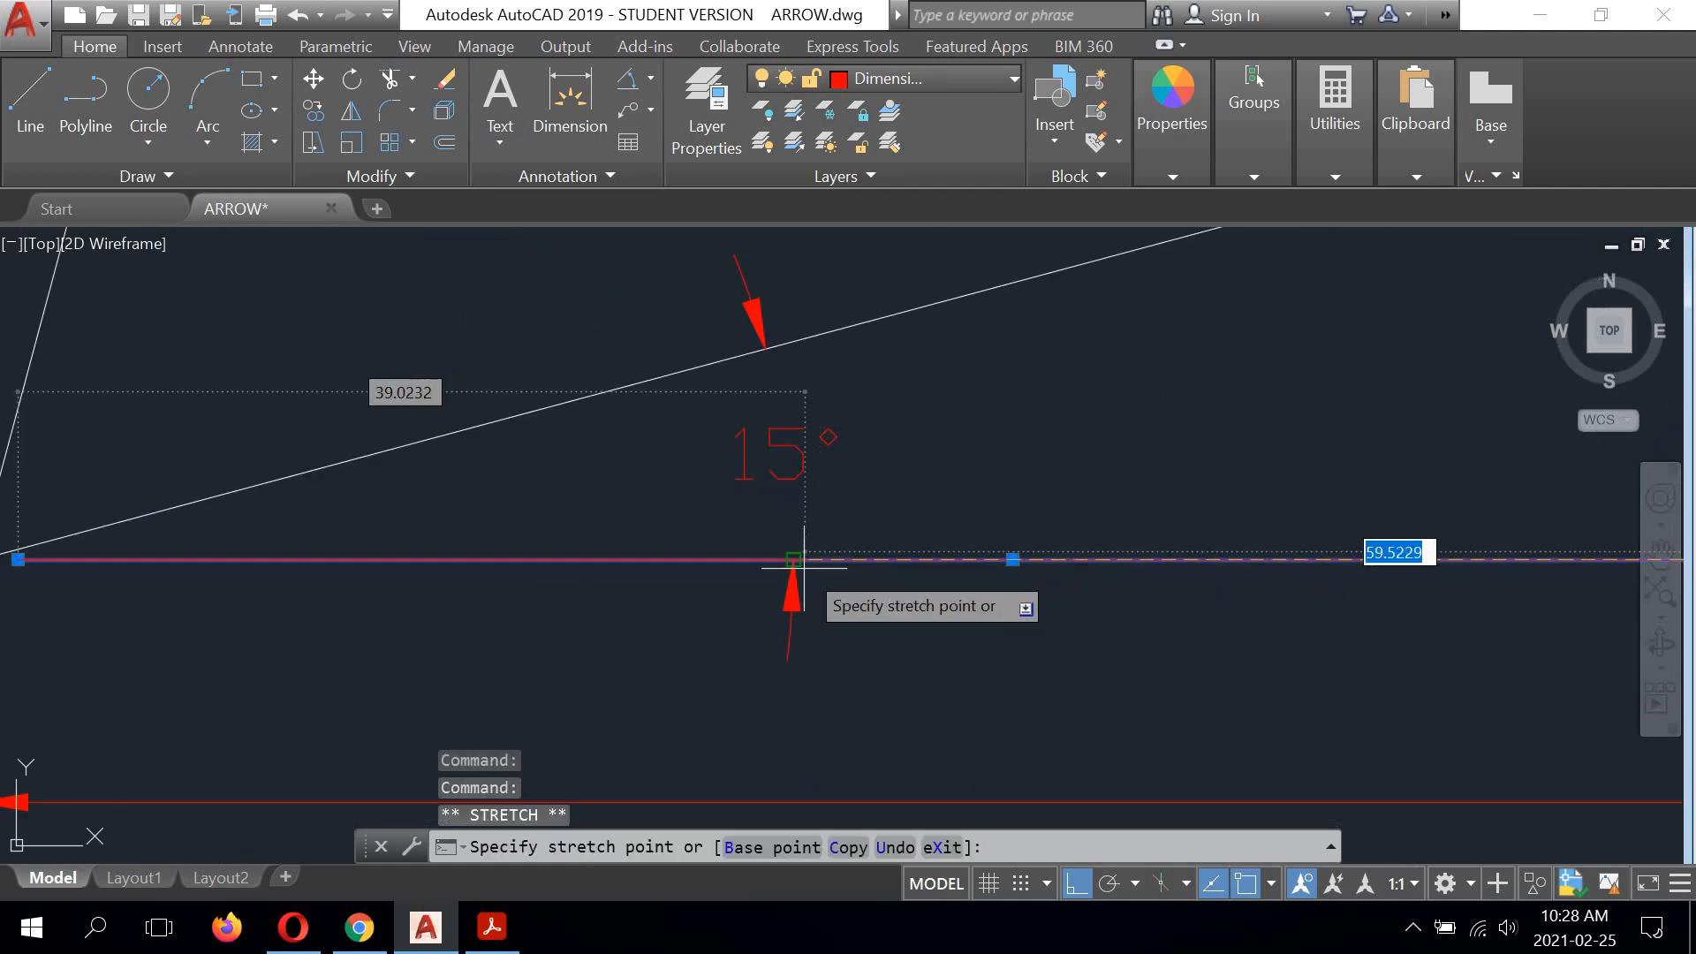
click(793, 558)
click(793, 558)
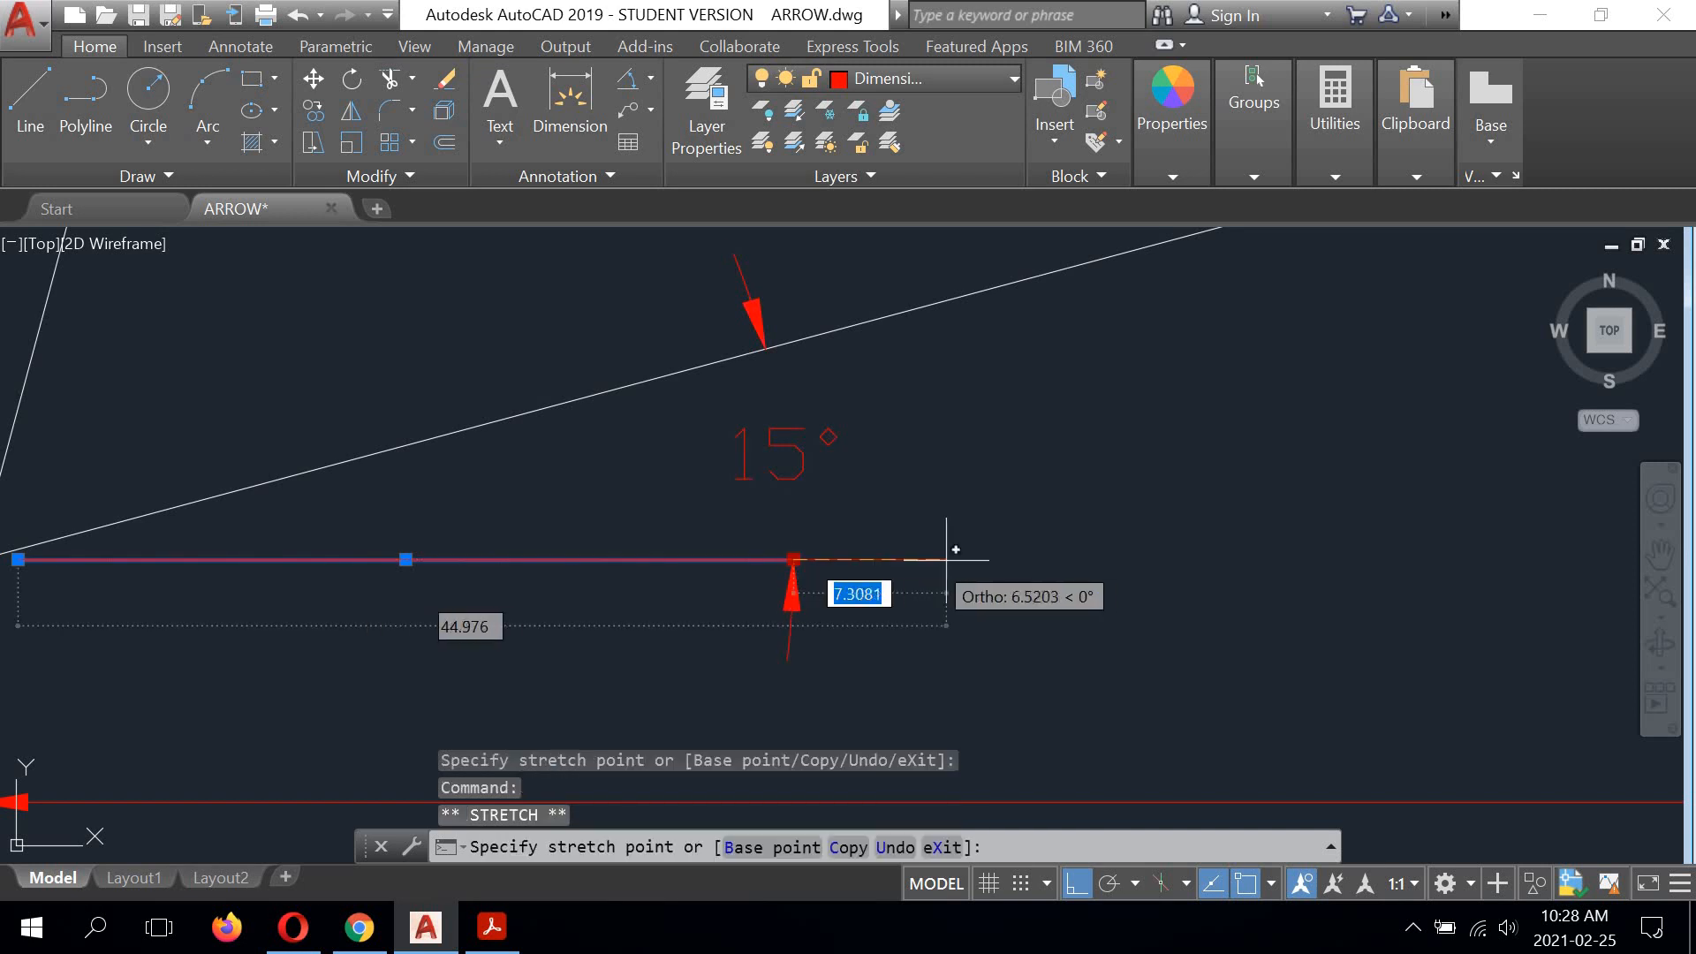
text(2)
key(Return)
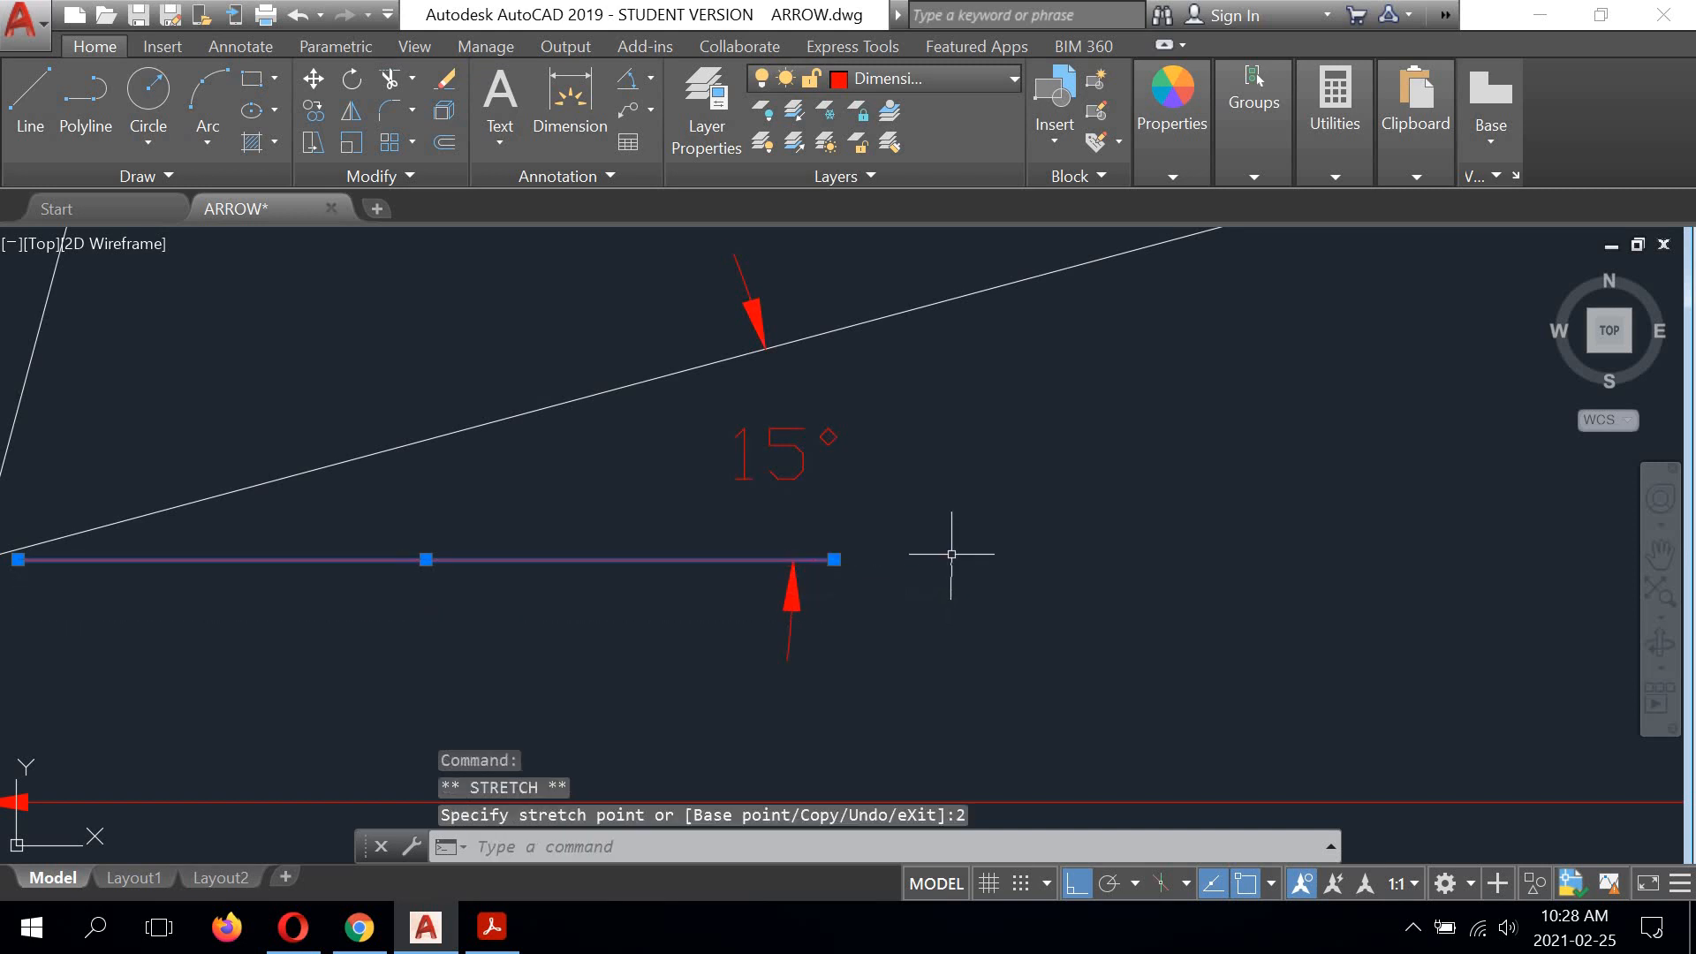
Step: Shorten the horizontal 45° reference line at the lower barb to end 2 units past the dimension's arrowhead
scroll(946, 556, down, 5)
scroll(1024, 542, up, 4)
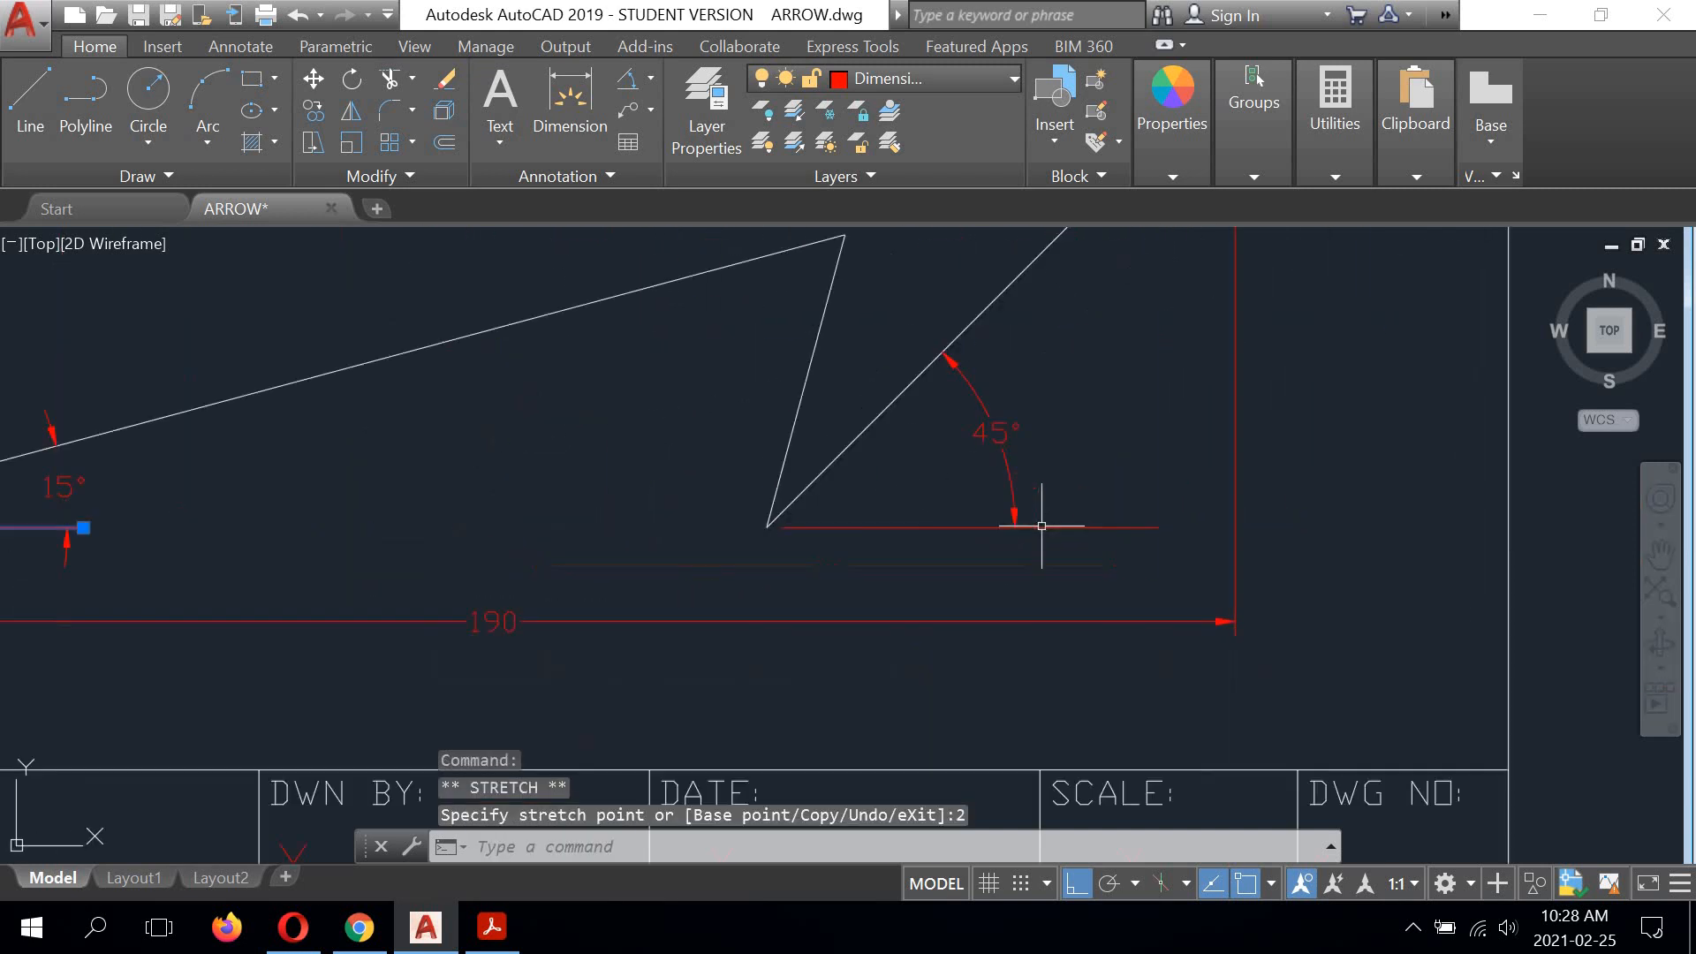
click(1148, 528)
click(1223, 527)
scroll(1184, 528, up, 4)
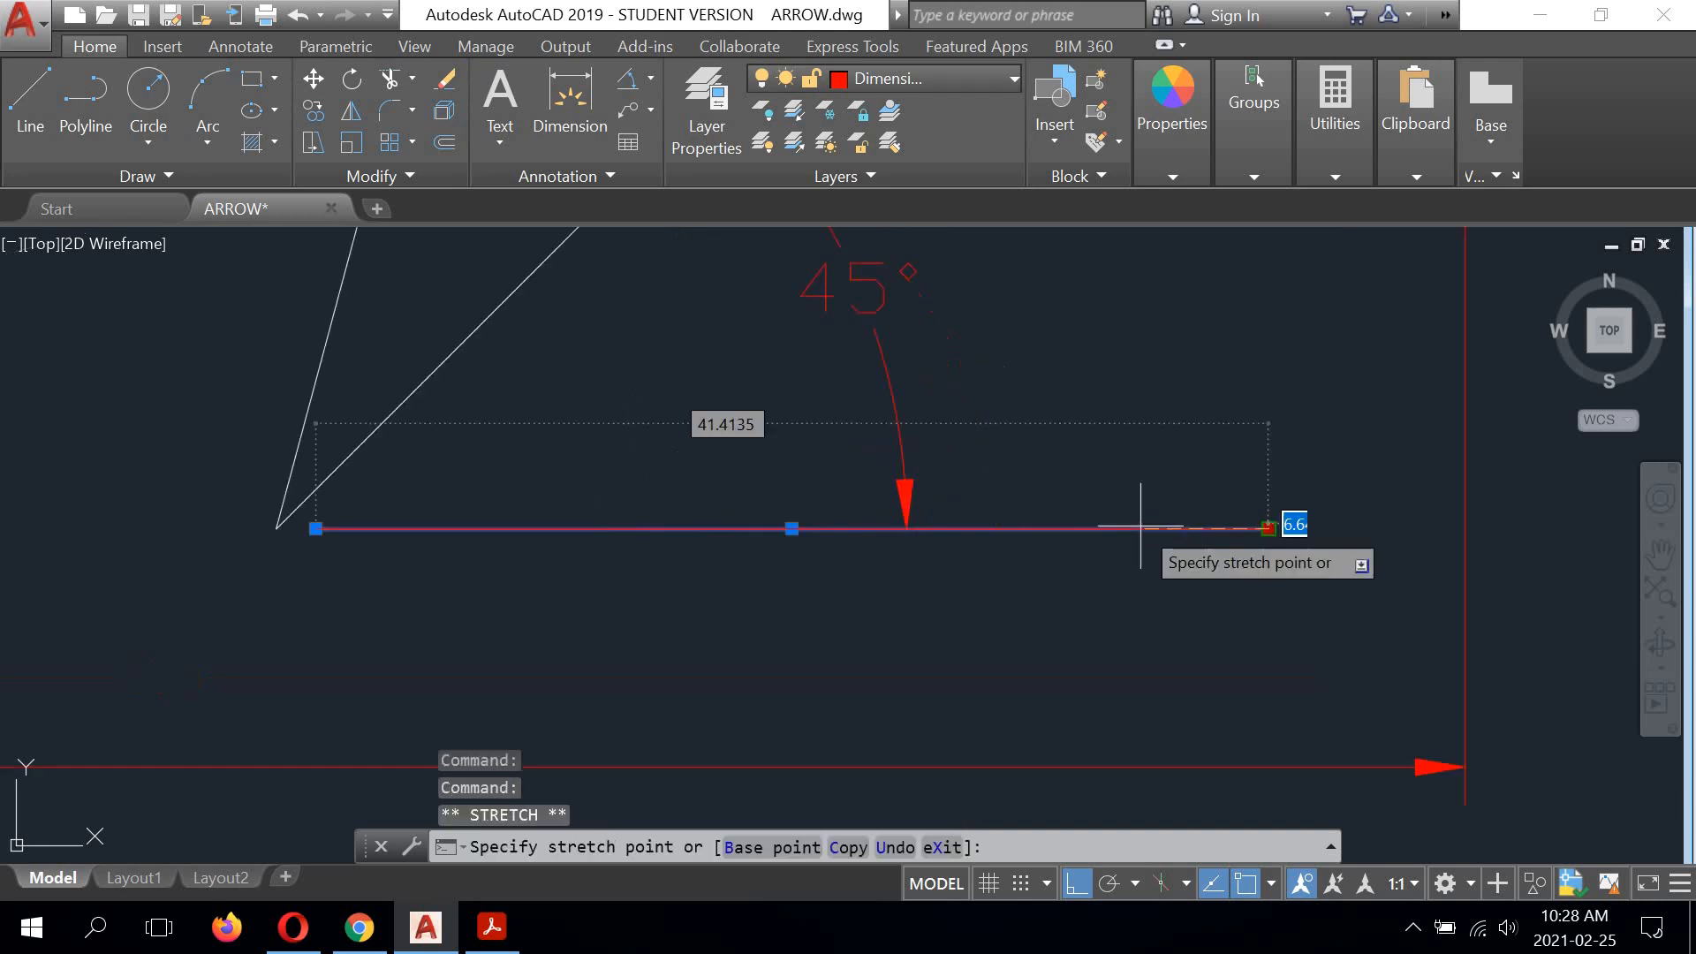
click(764, 529)
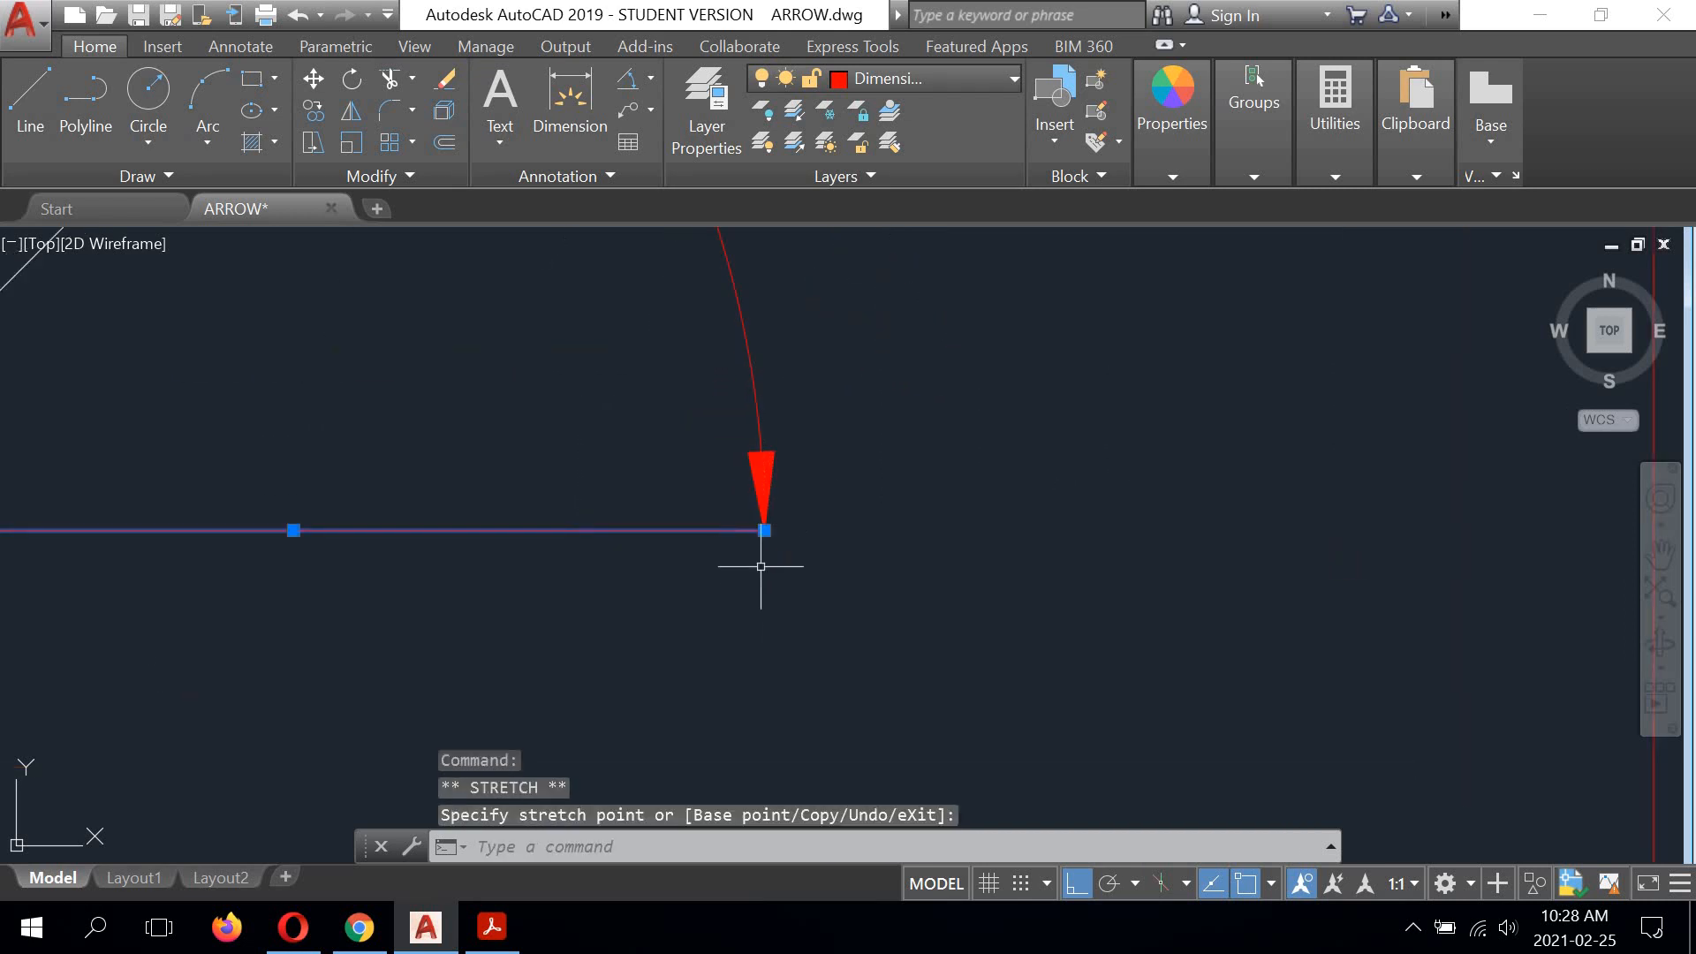
click(762, 530)
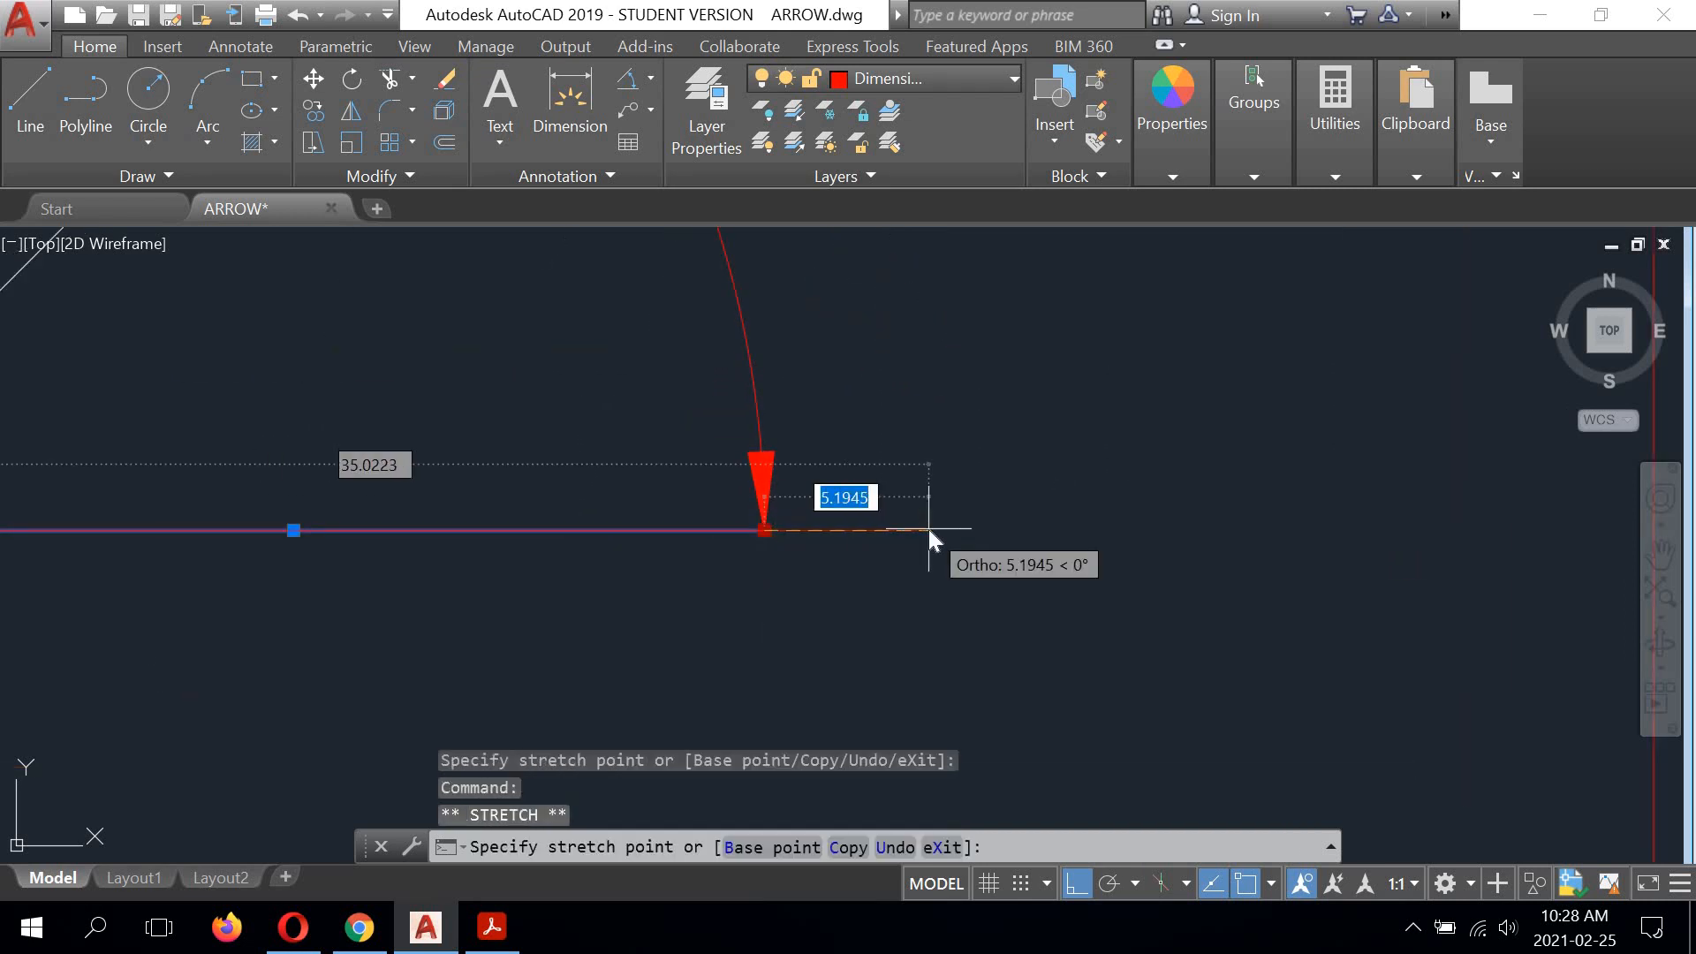
text(2)
key(Return)
Step: Shorten the vertical 15° reference line at the upper barb to end 2 units below the dimension's arrowhead
scroll(923, 495, down, 4)
scroll(977, 628, up, 2)
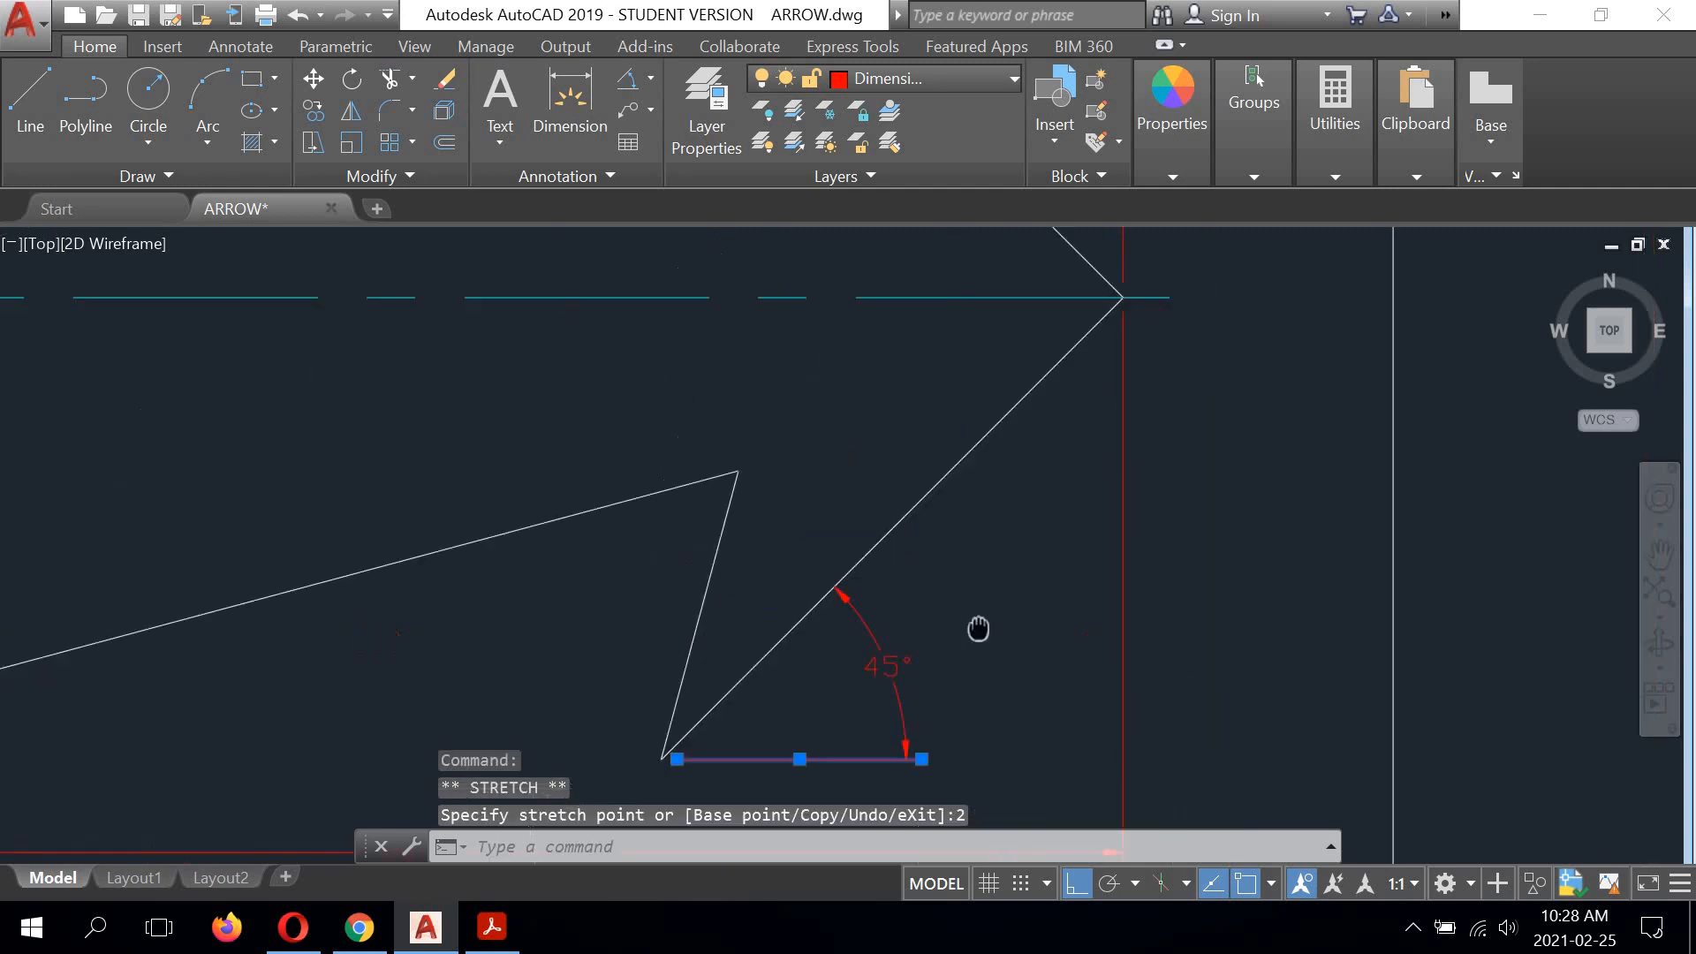
middle_drag(872, 360, 948, 735)
mouse_move(733, 362)
middle_down()
mouse_move(810, 492)
mouse_move(840, 477)
middle_up()
middle_drag(854, 656, 825, 530)
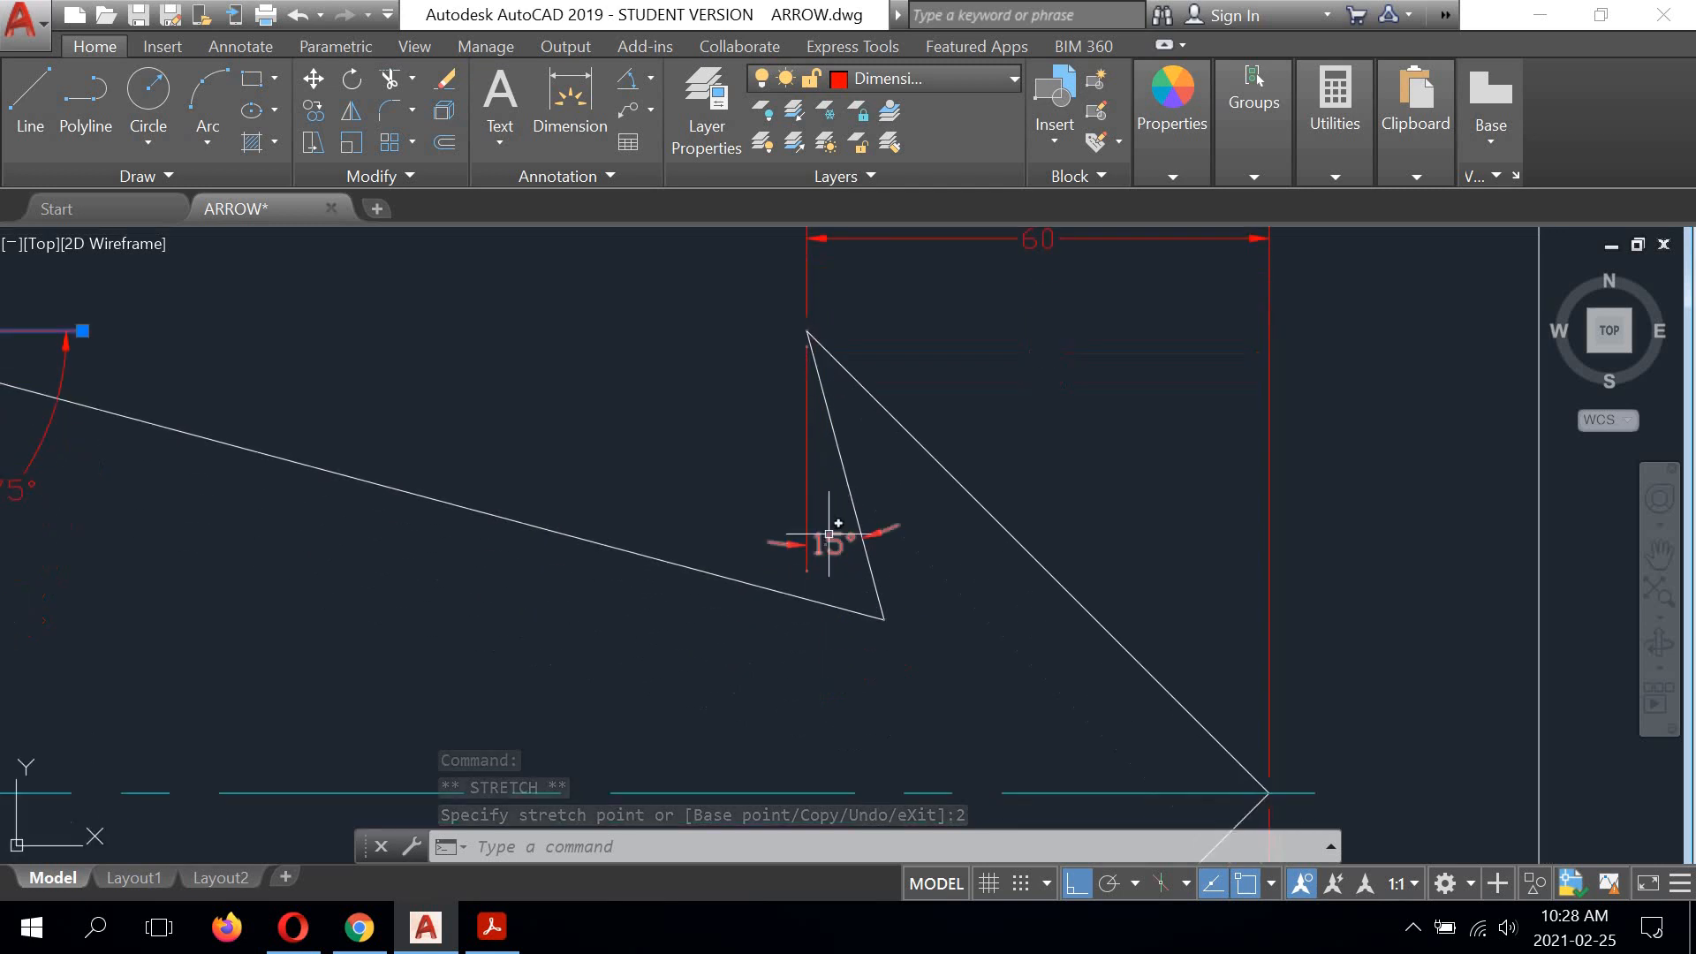
scroll(803, 568, up, 6)
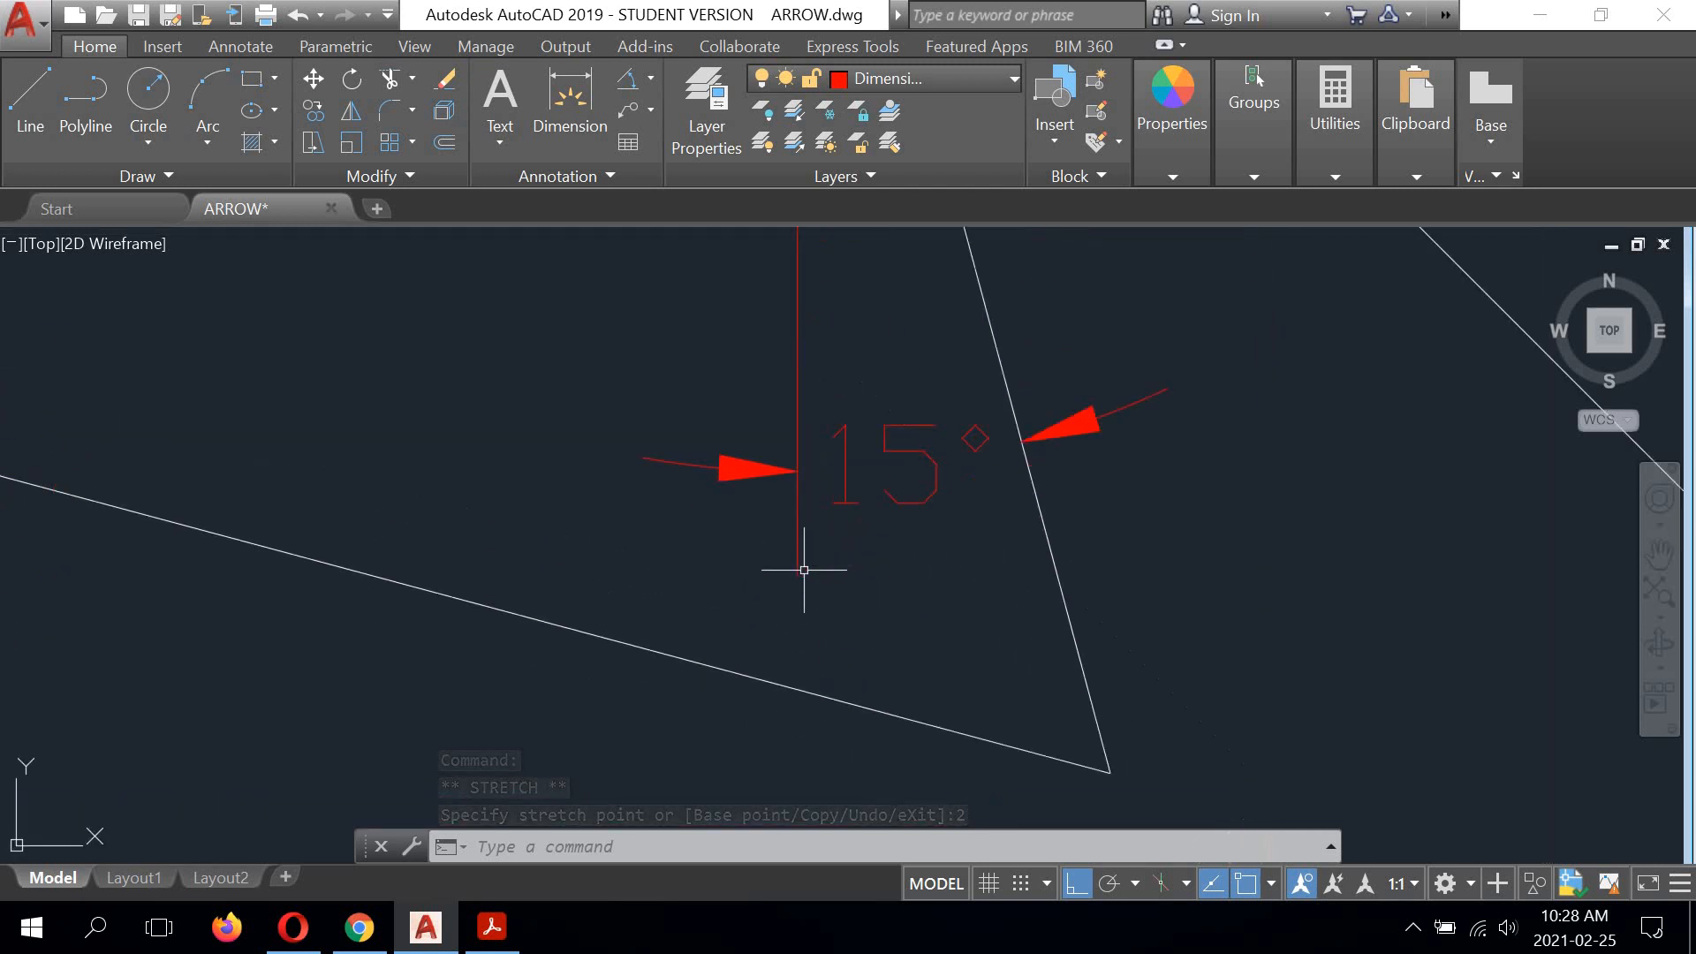
click(798, 498)
click(797, 575)
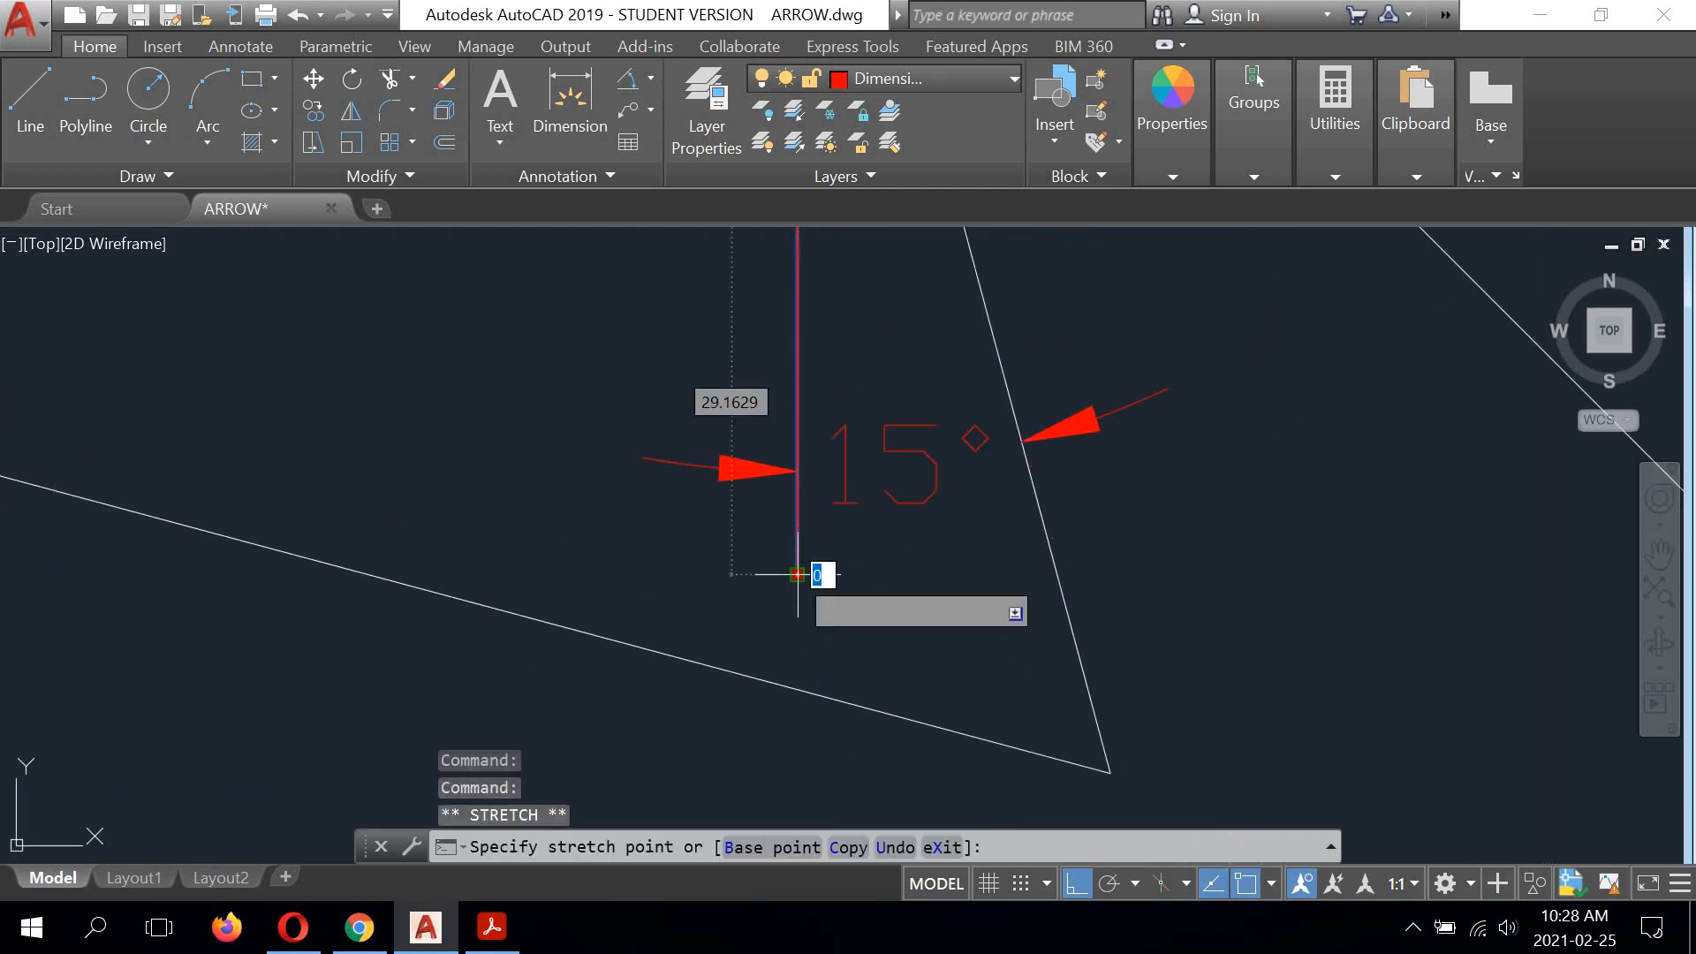
click(794, 482)
click(798, 472)
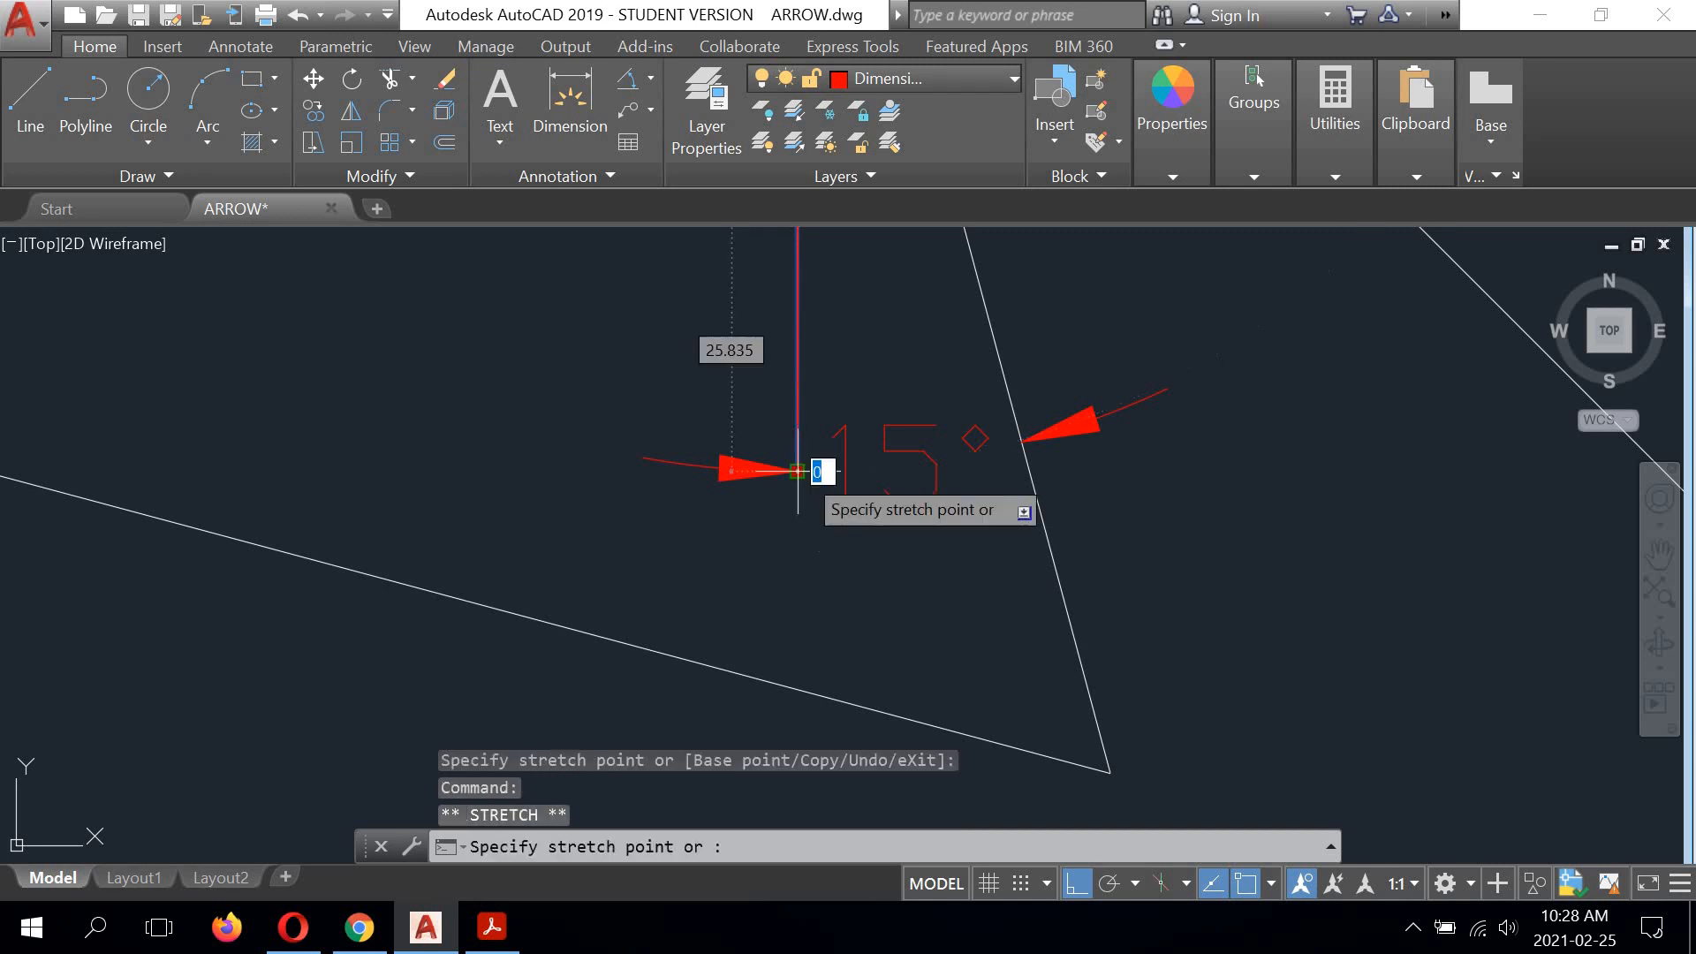
text(2)
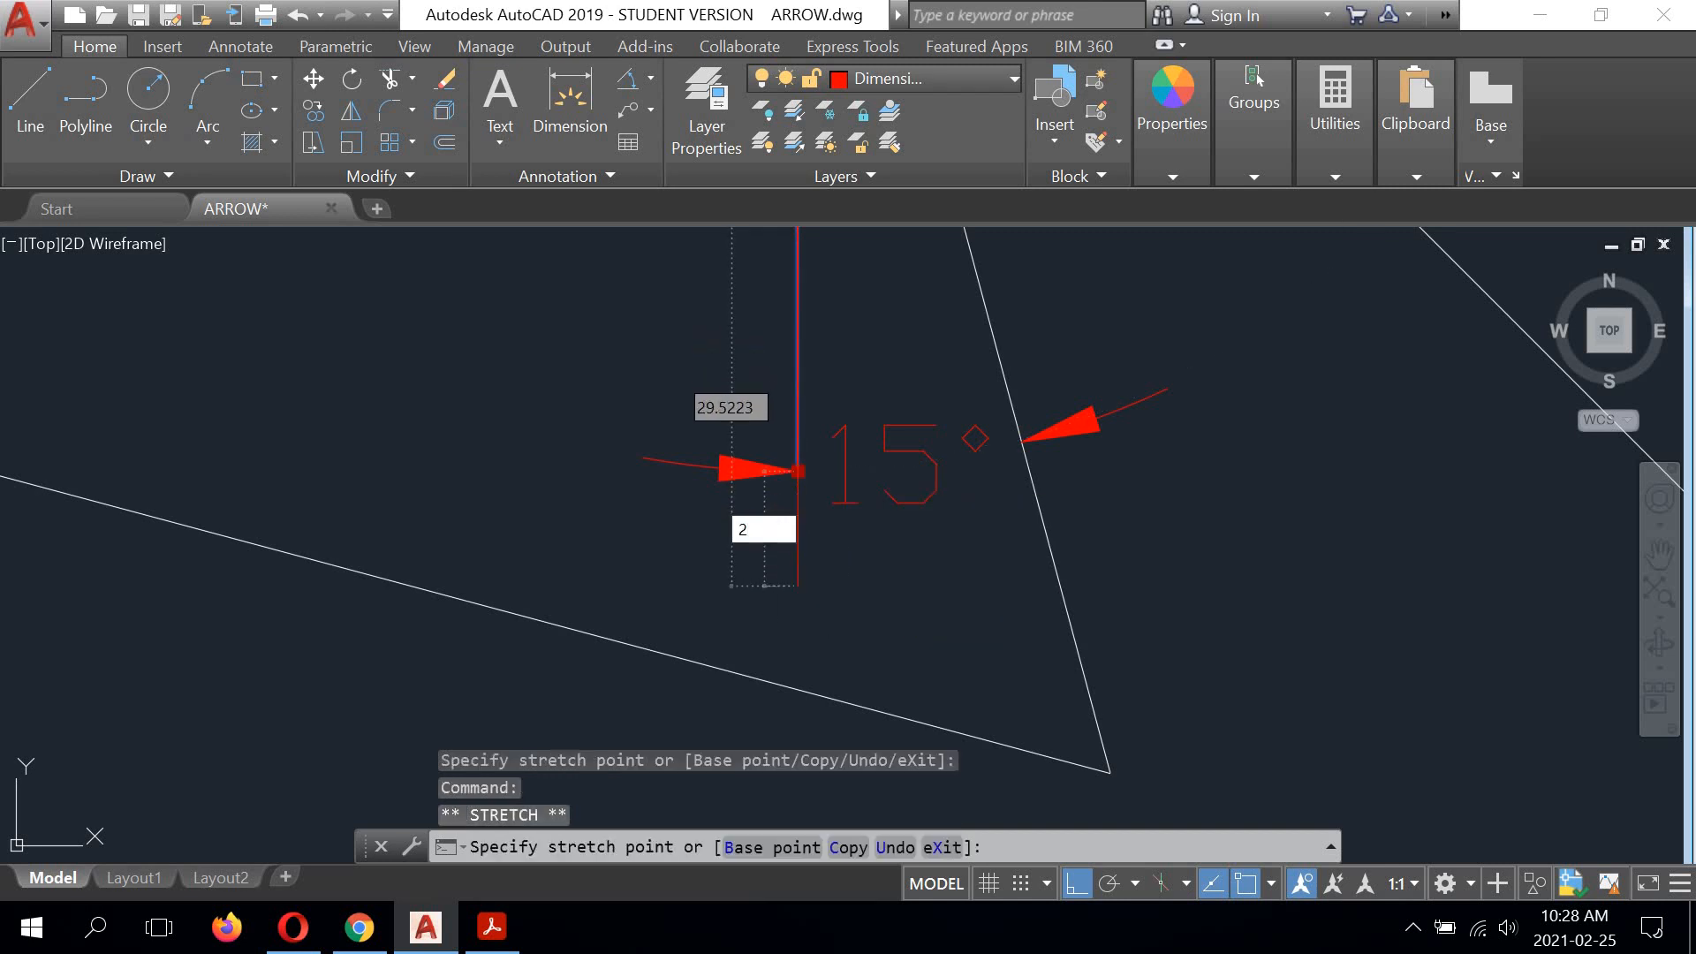
key(Return)
Step: Clear the selection of the adjusted reference lines and leave the angular dimension command
scroll(795, 575, down, 4)
scroll(780, 451, up, 6)
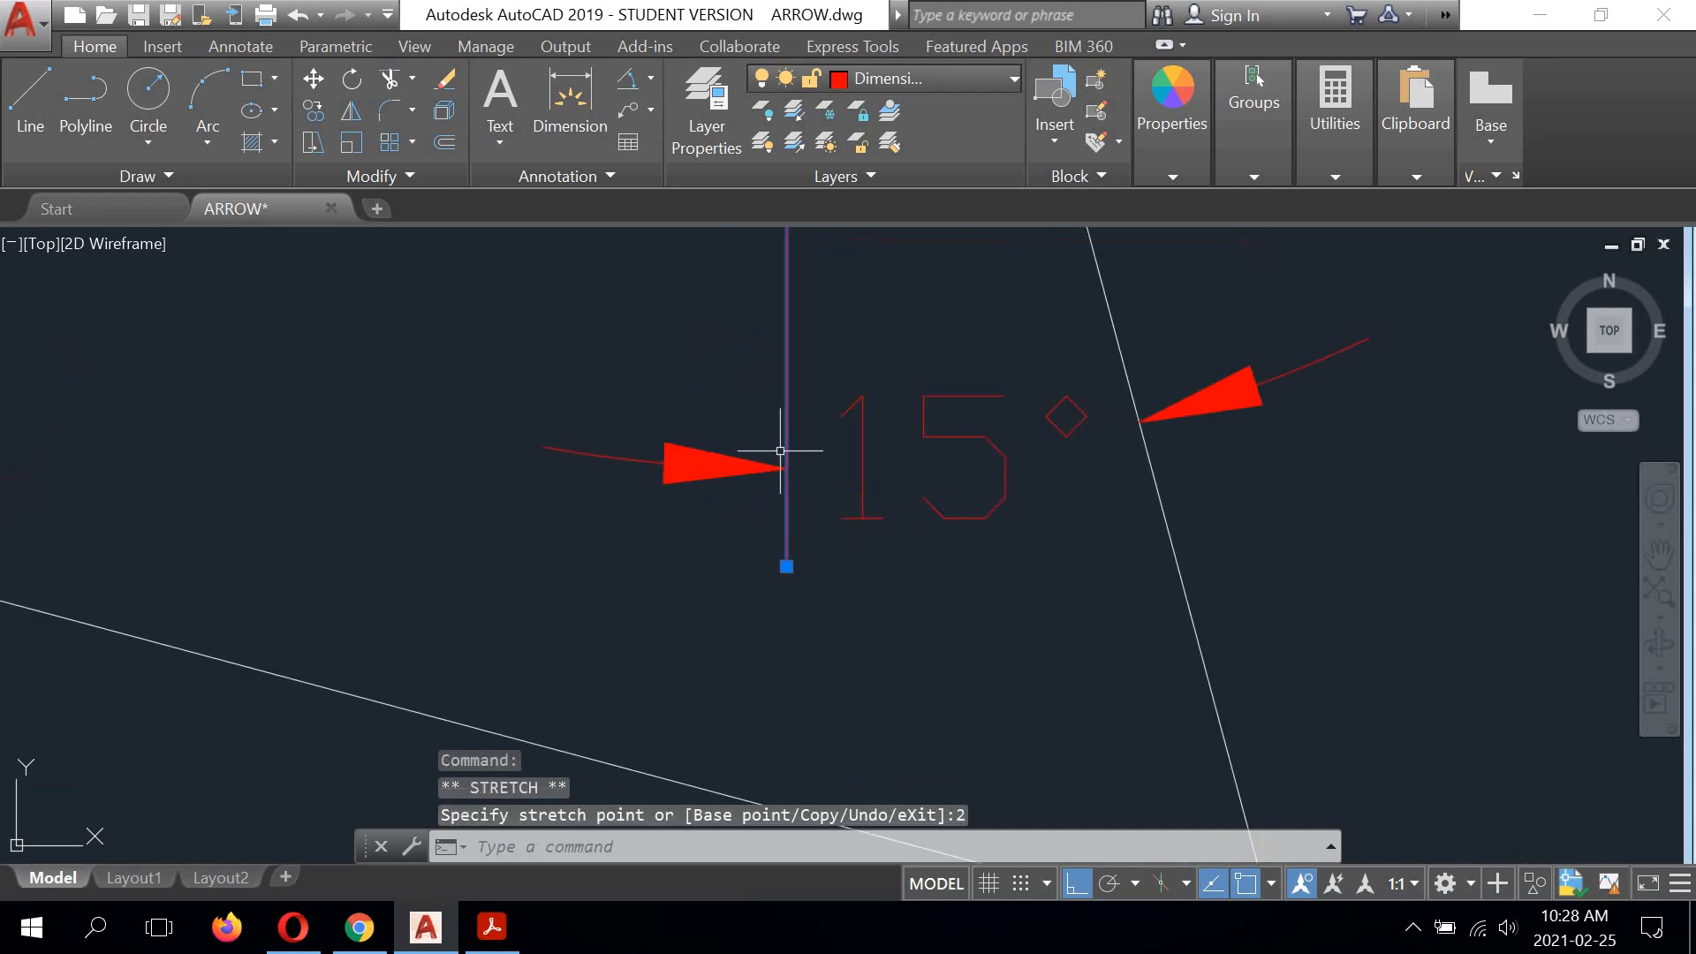
scroll(783, 494, down, 9)
scroll(897, 446, up, 2)
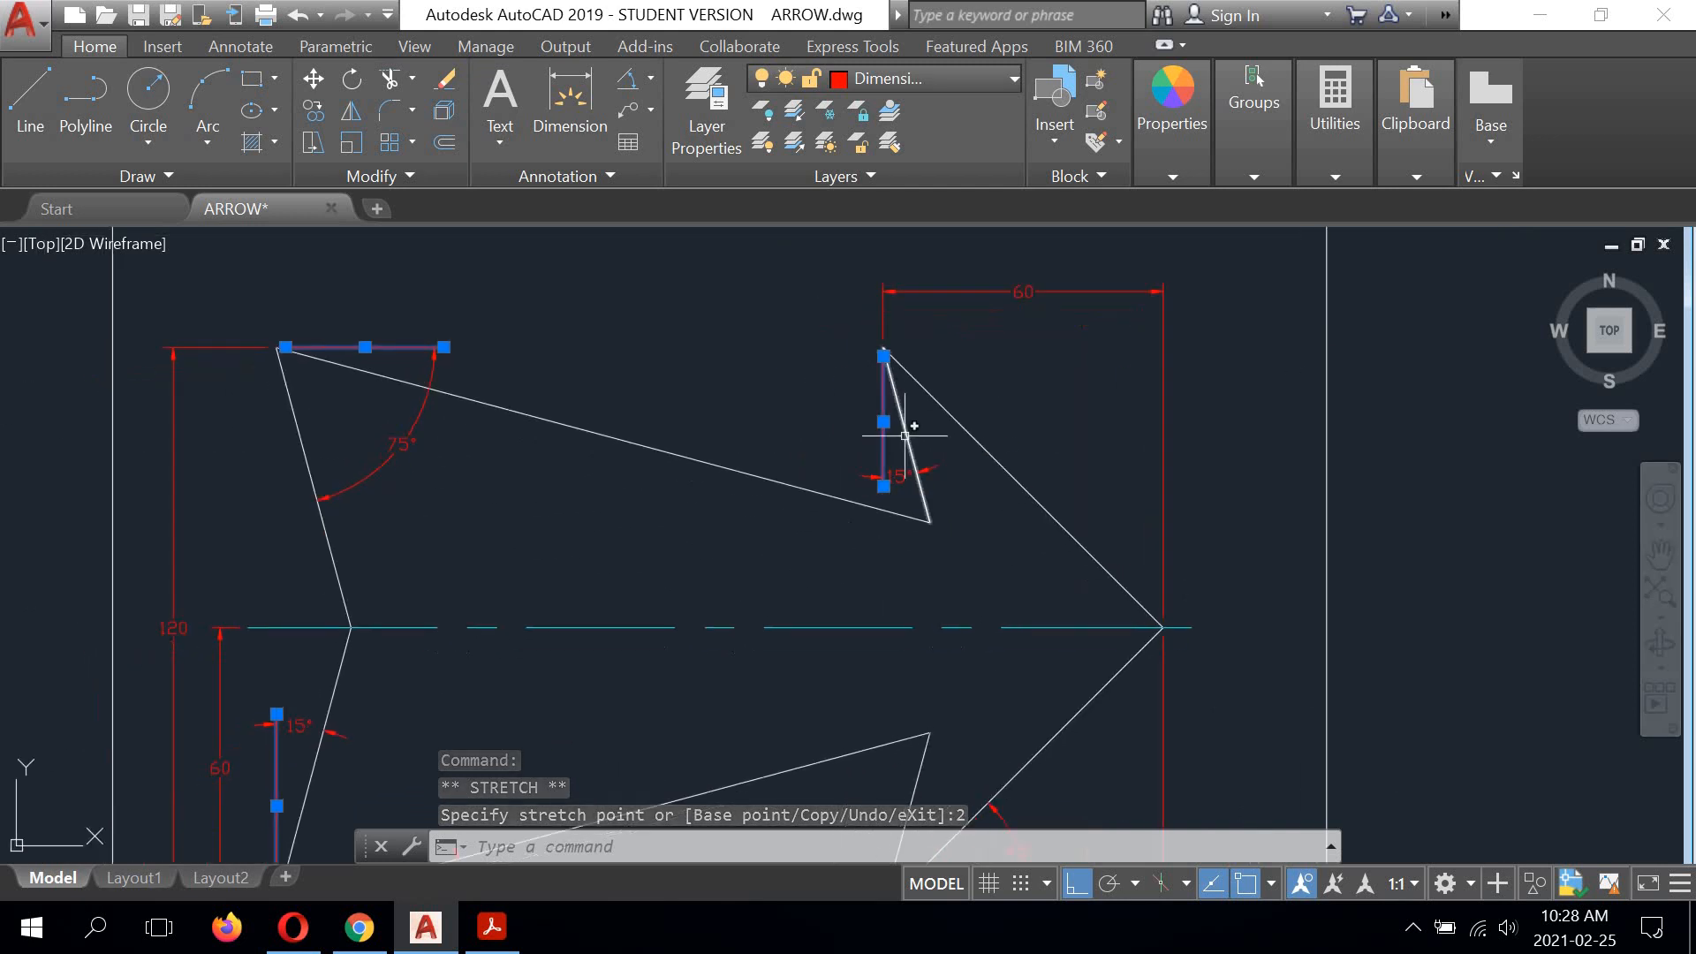
scroll(692, 428, down, 5)
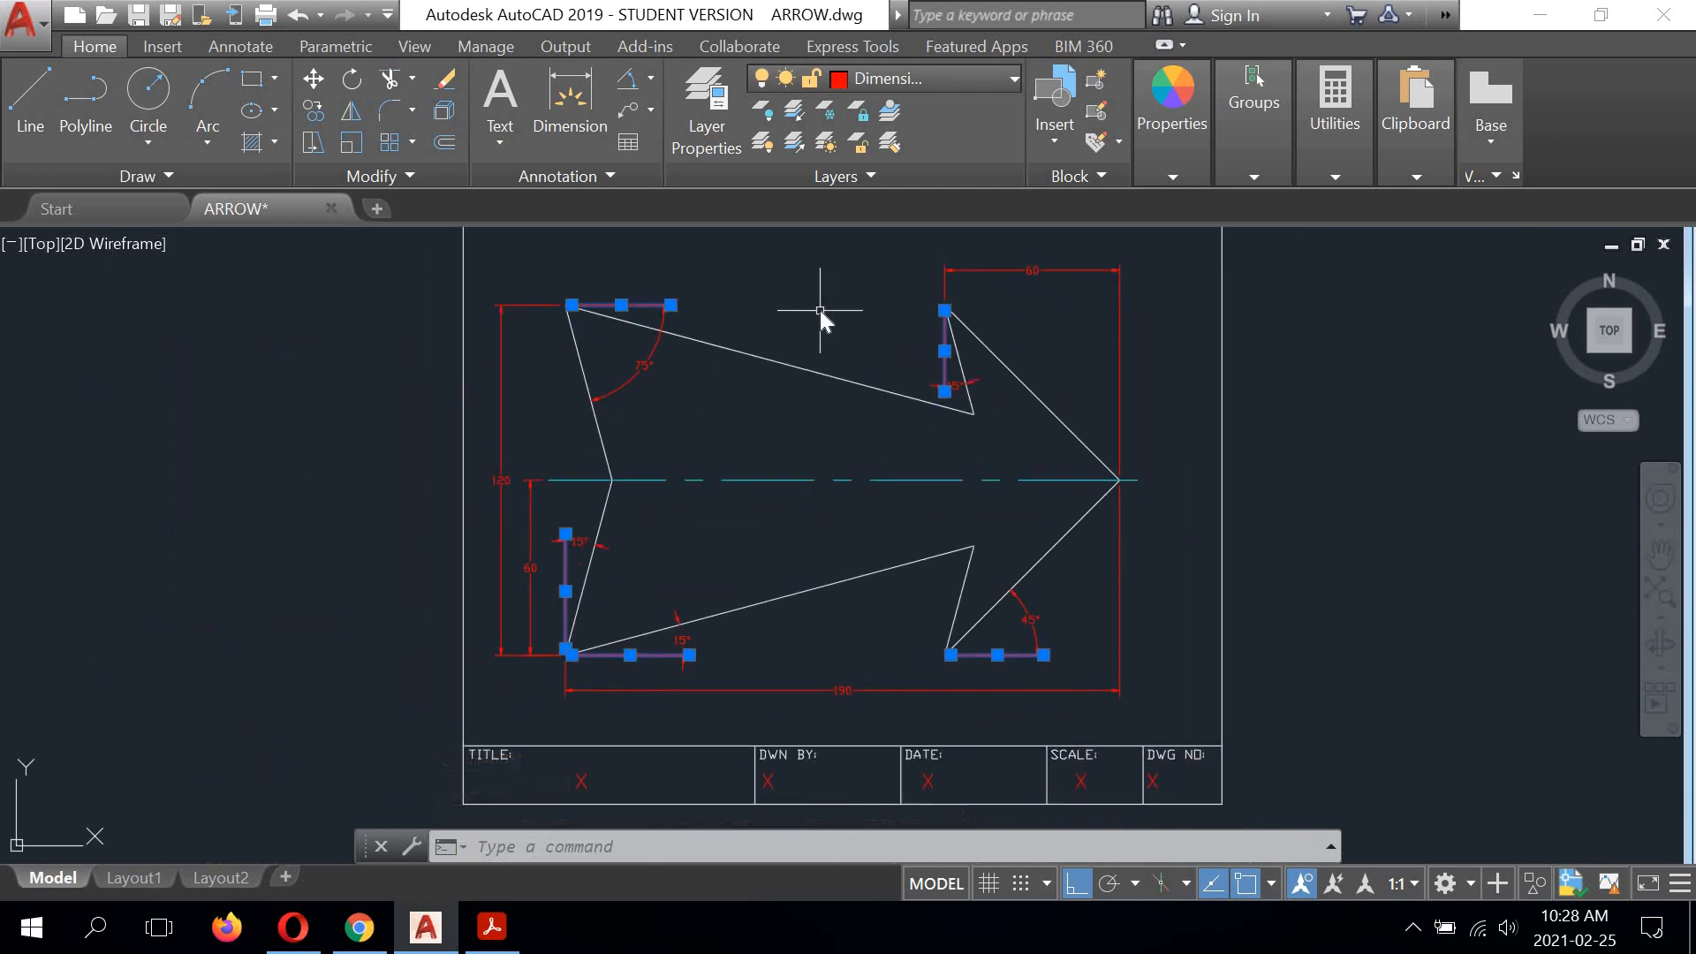
right_click(819, 310)
click(742, 303)
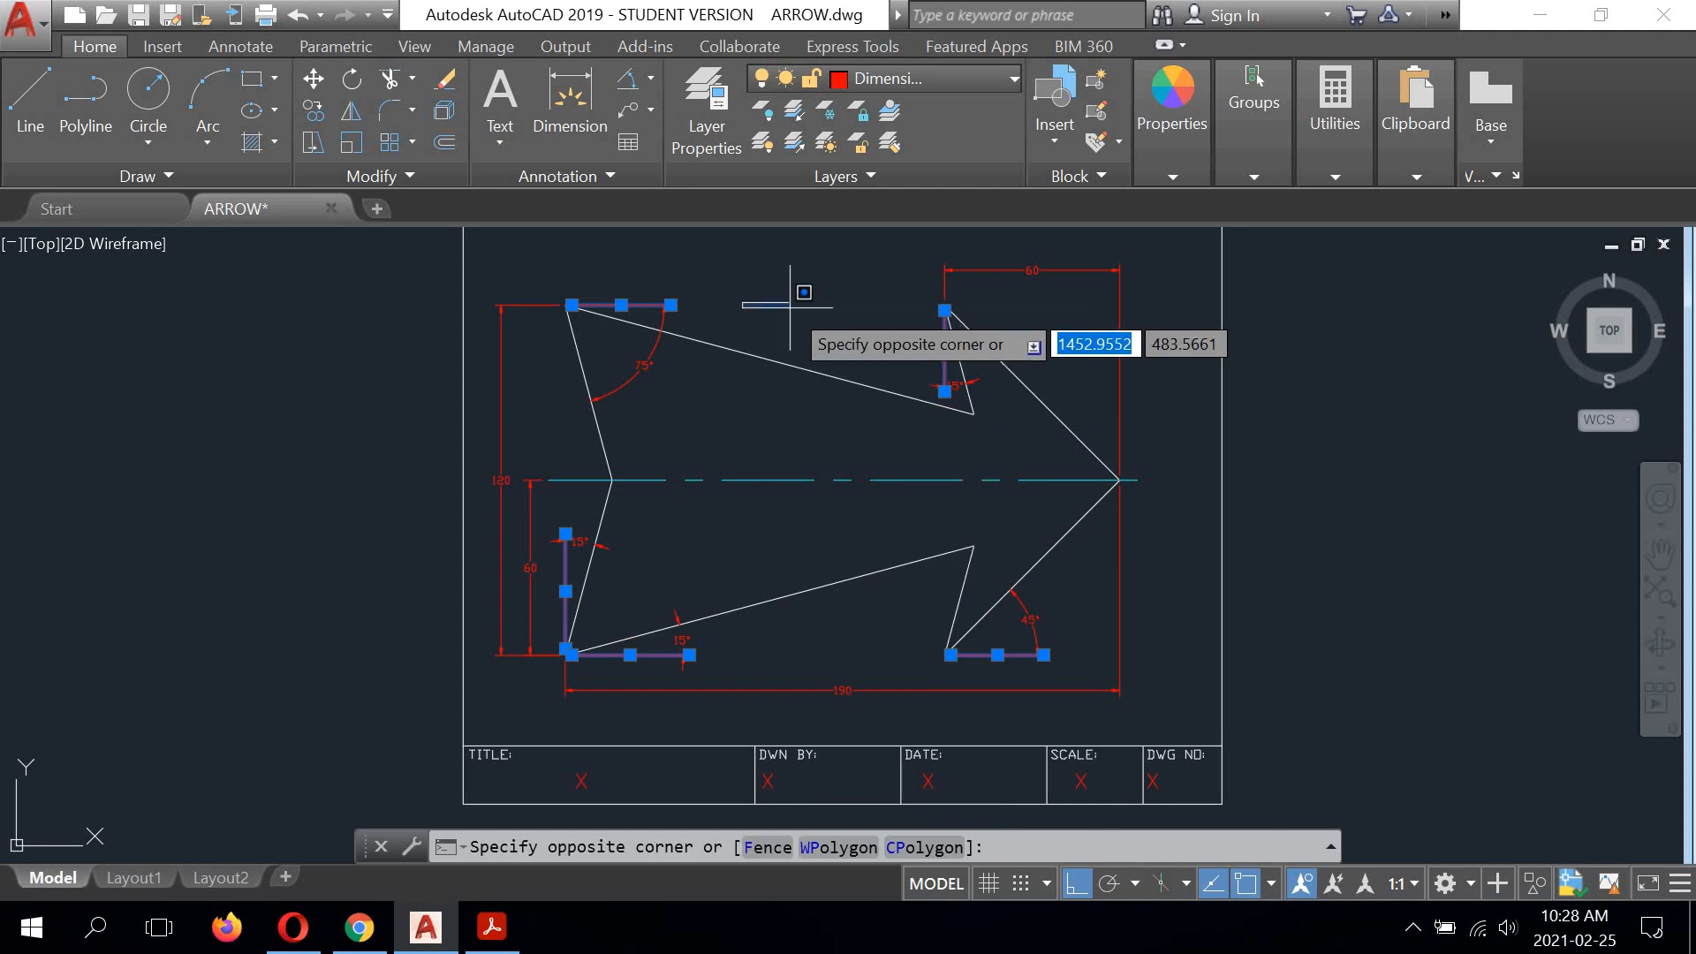
click(794, 307)
key(Return)
key(Return)
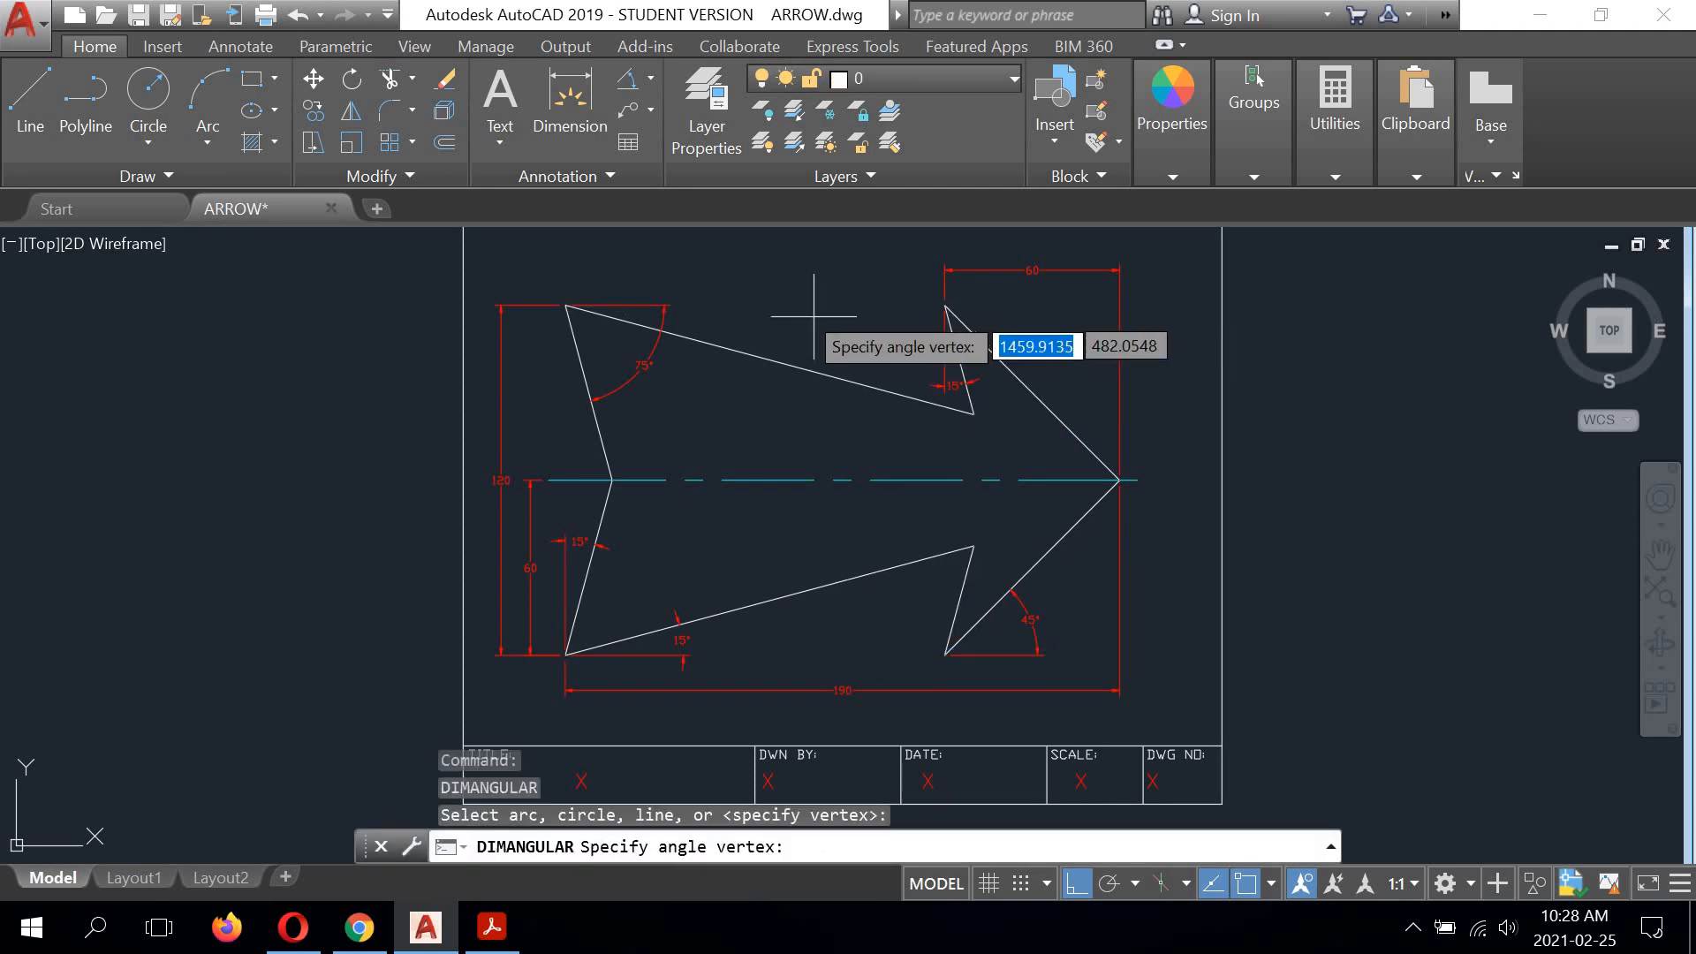
key(Escape)
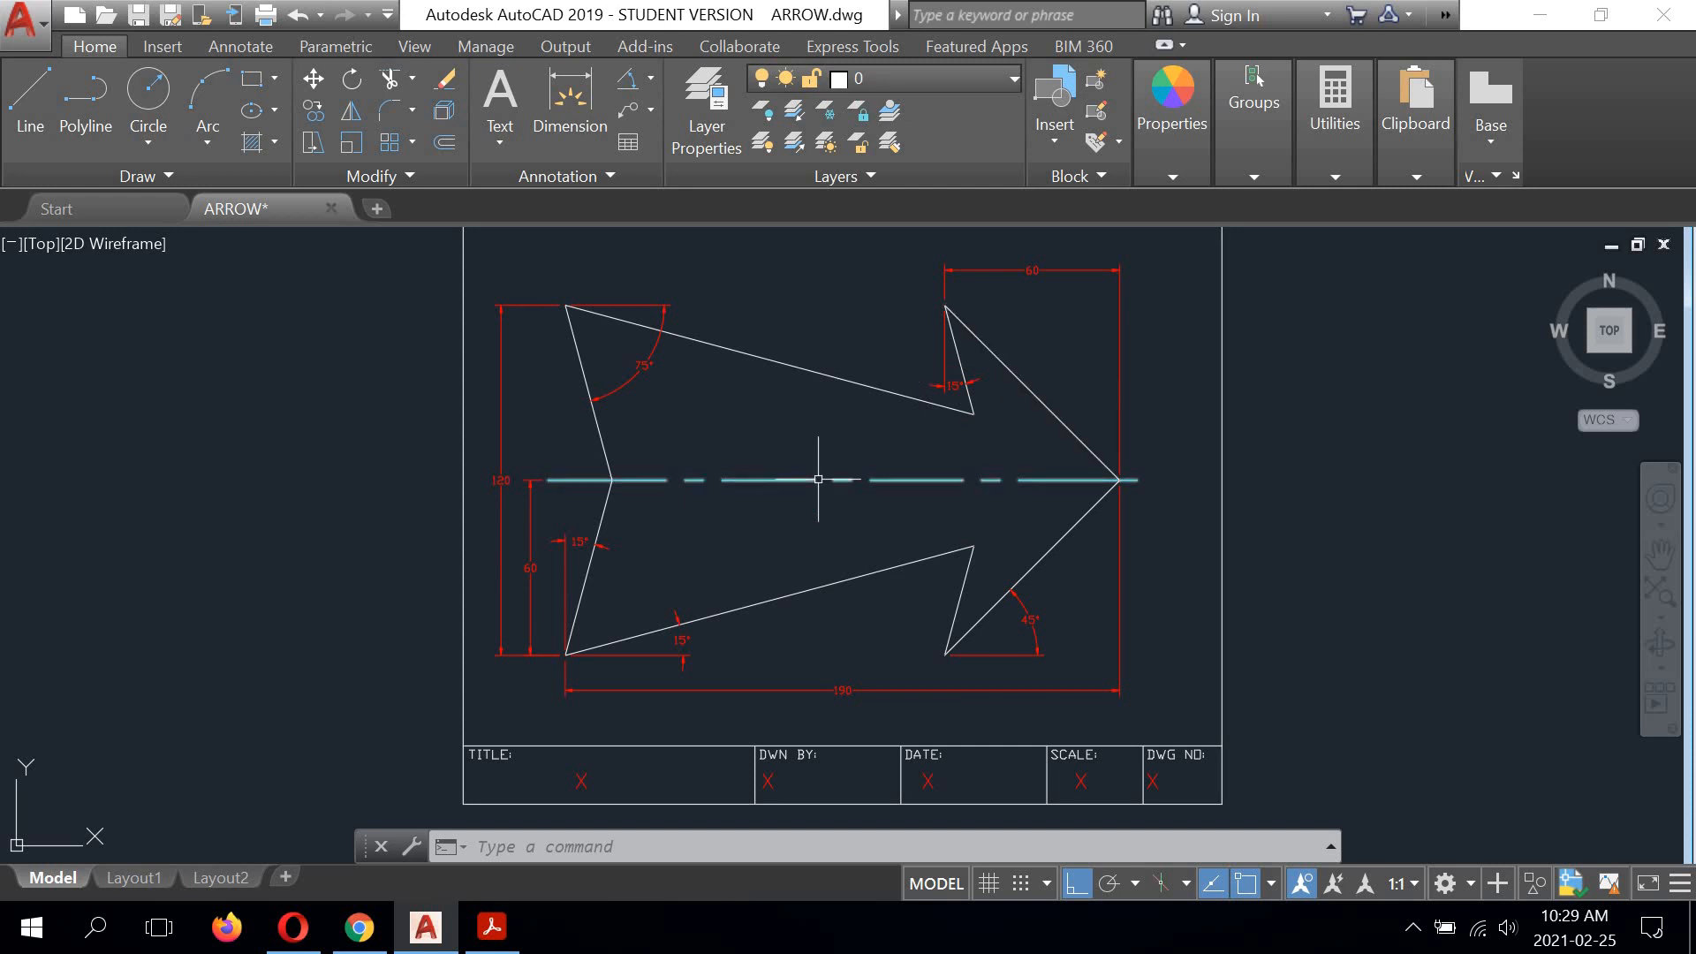
Step: Replace the placeholder X in the title block's TITLE cell with ARROW
middle_drag(817, 479, 825, 357)
scroll(640, 666, up, 4)
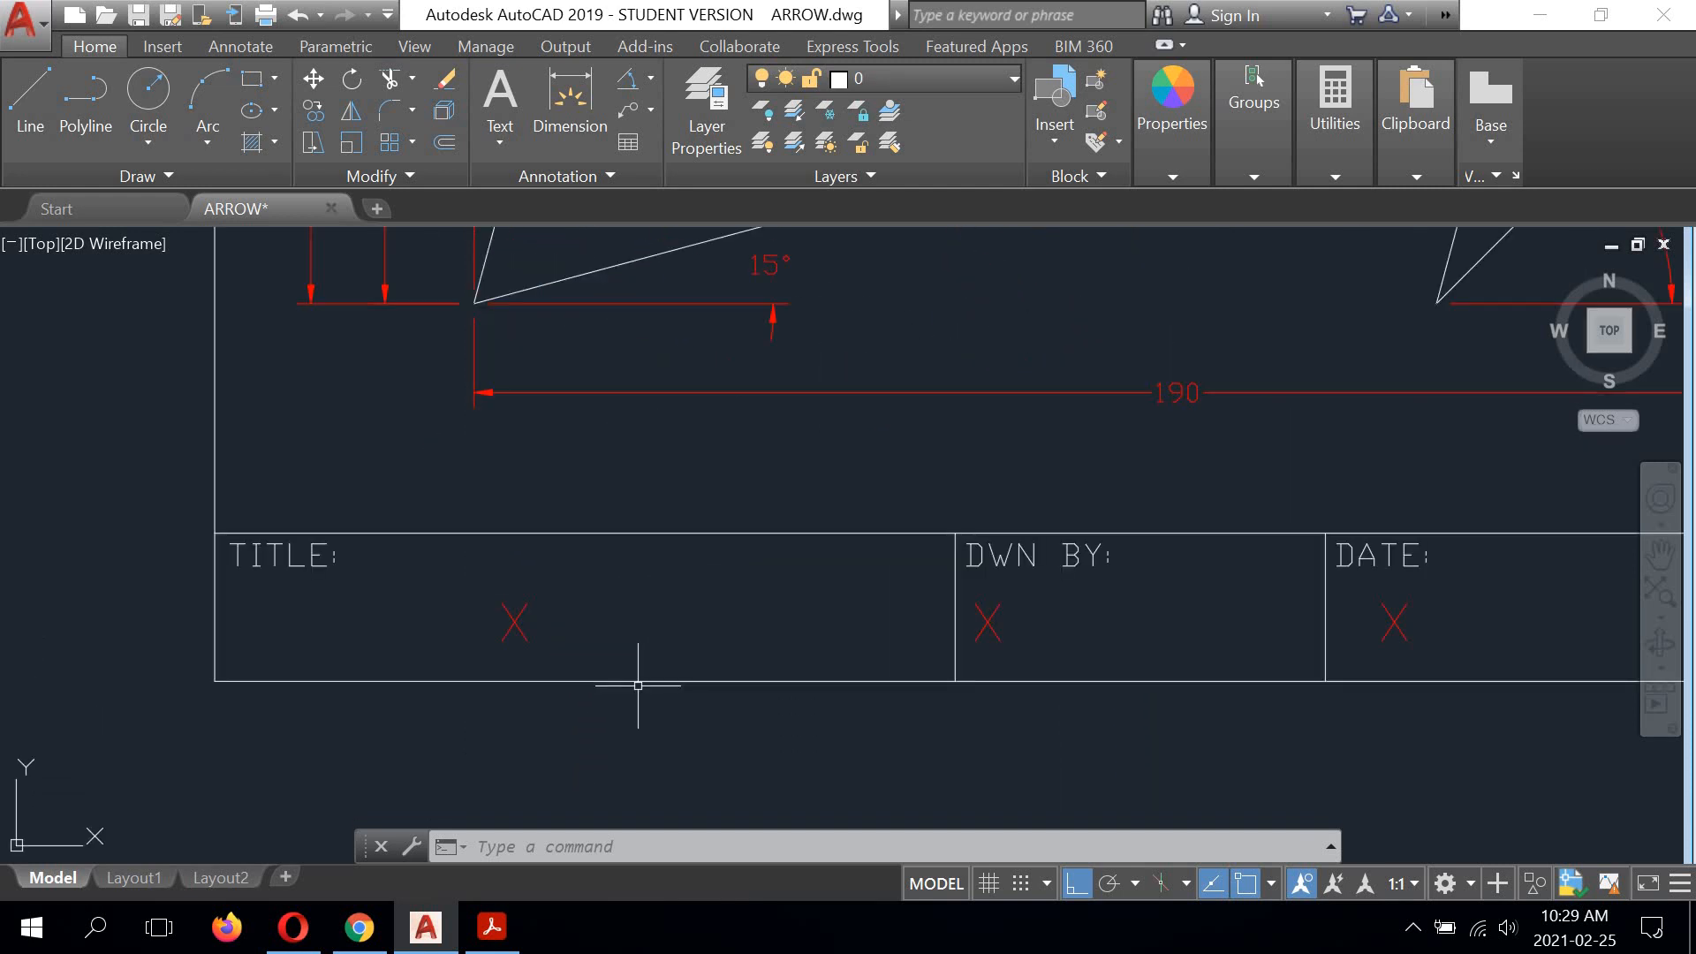
middle_drag(662, 650, 586, 636)
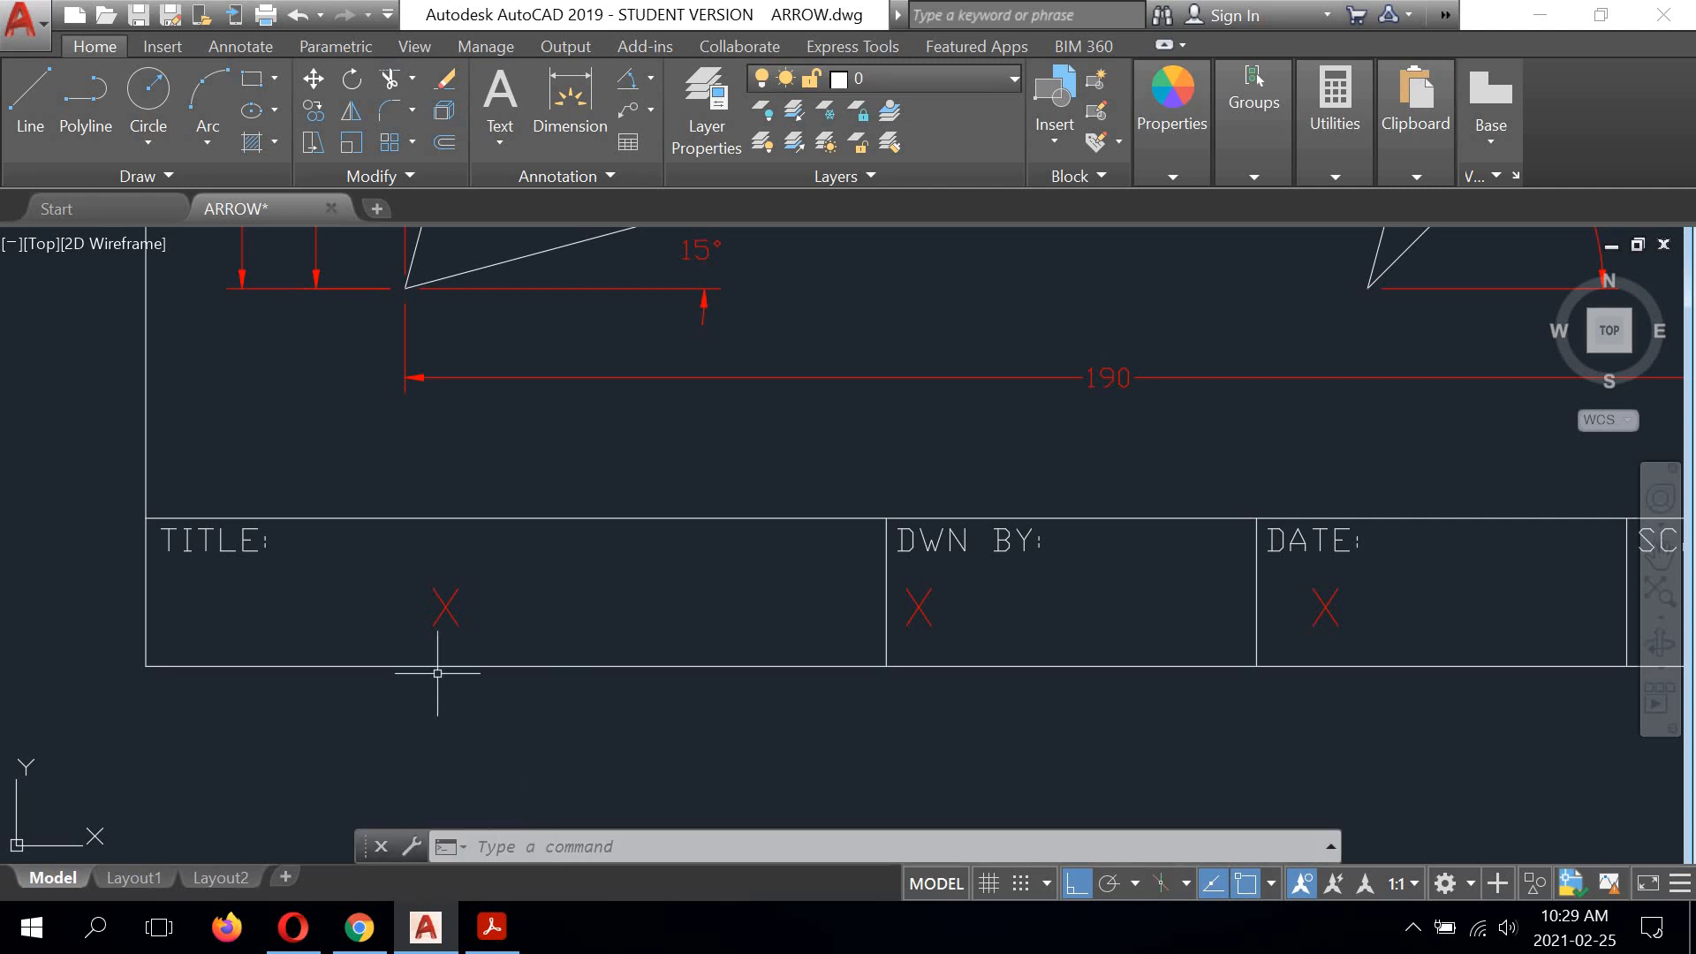
click(446, 607)
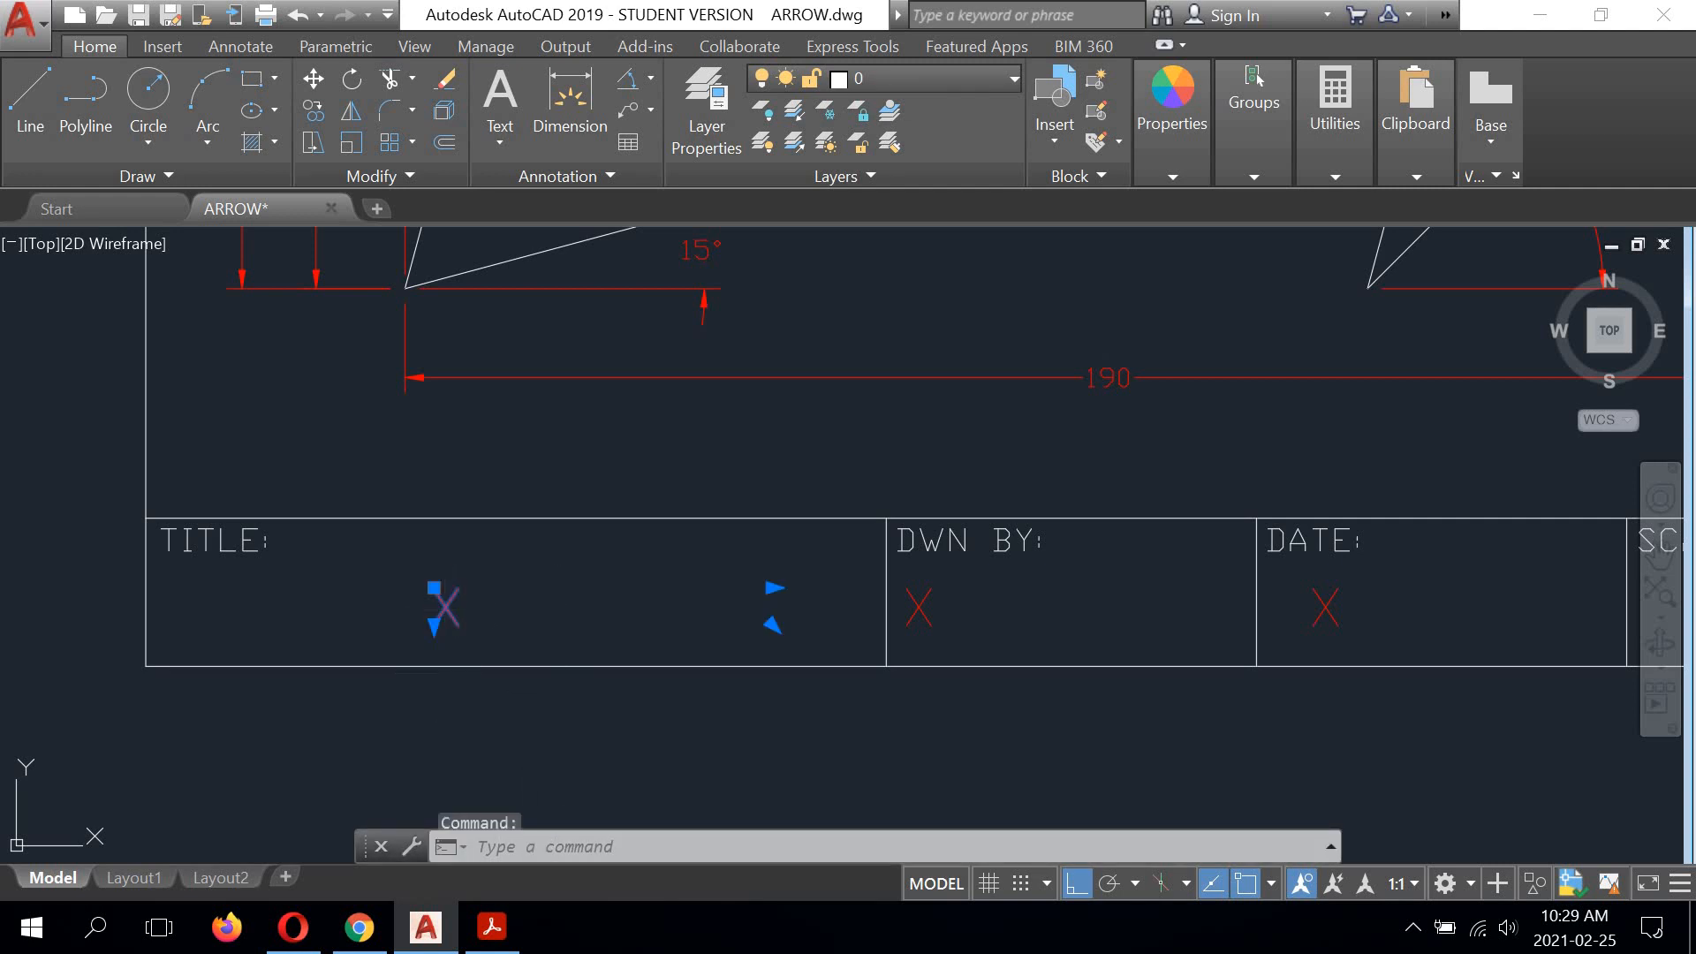
double_click(454, 608)
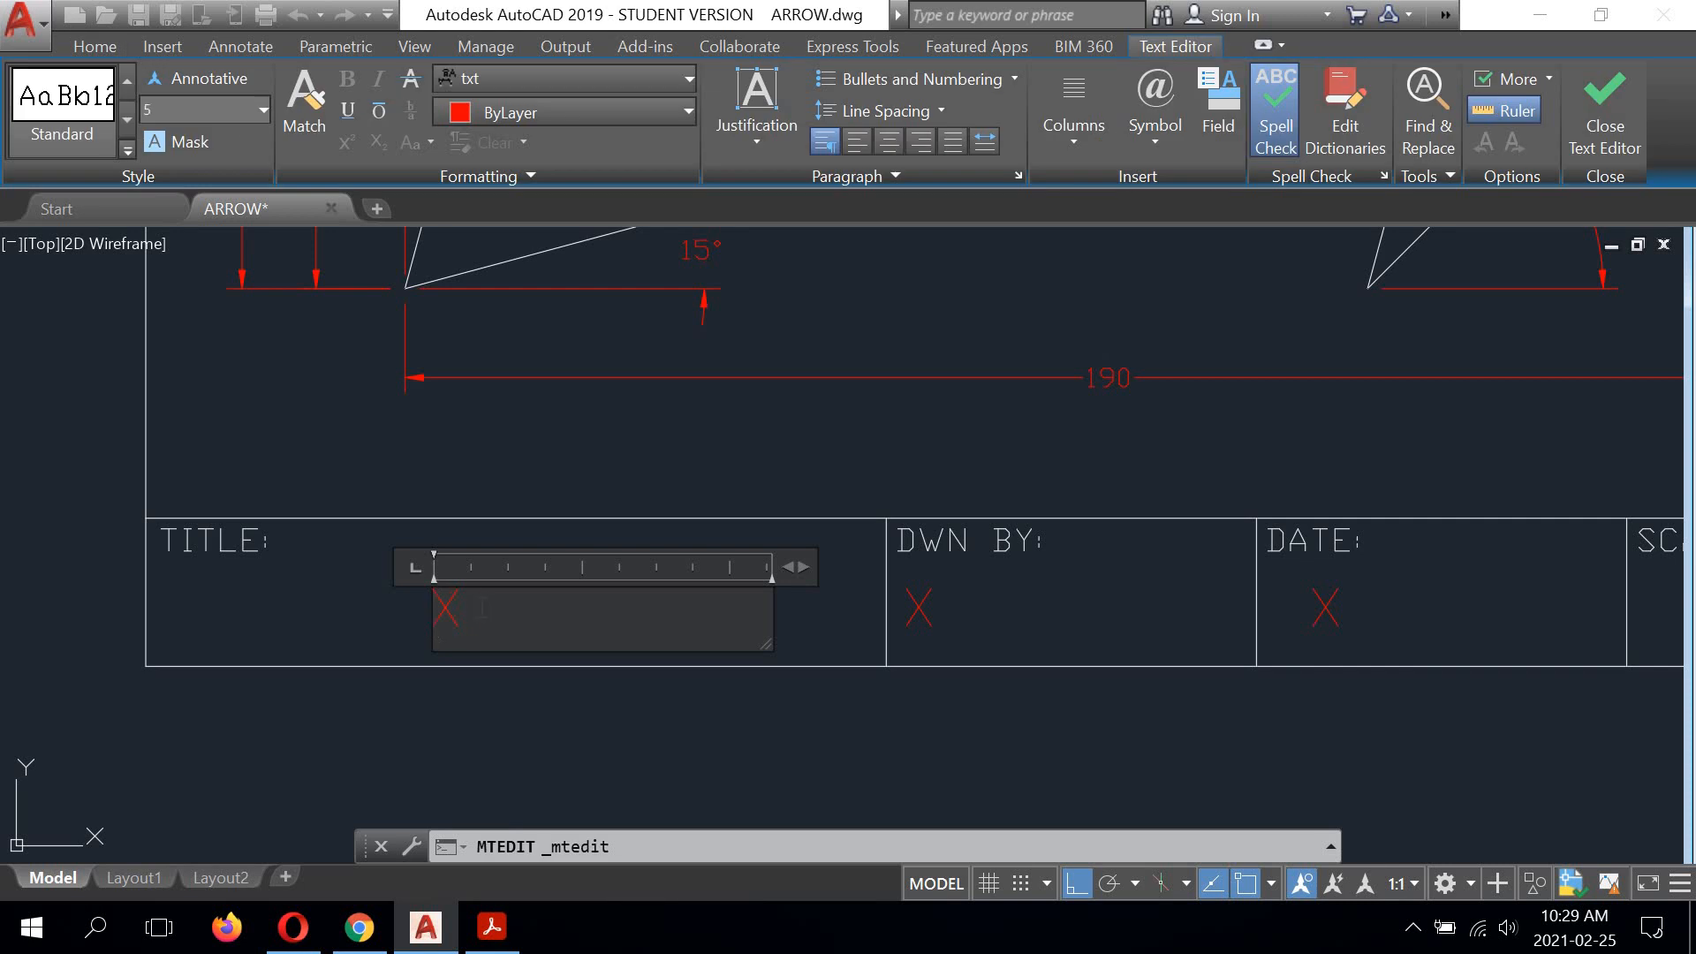
key(BackSpace)
text(ARROW)
click(638, 714)
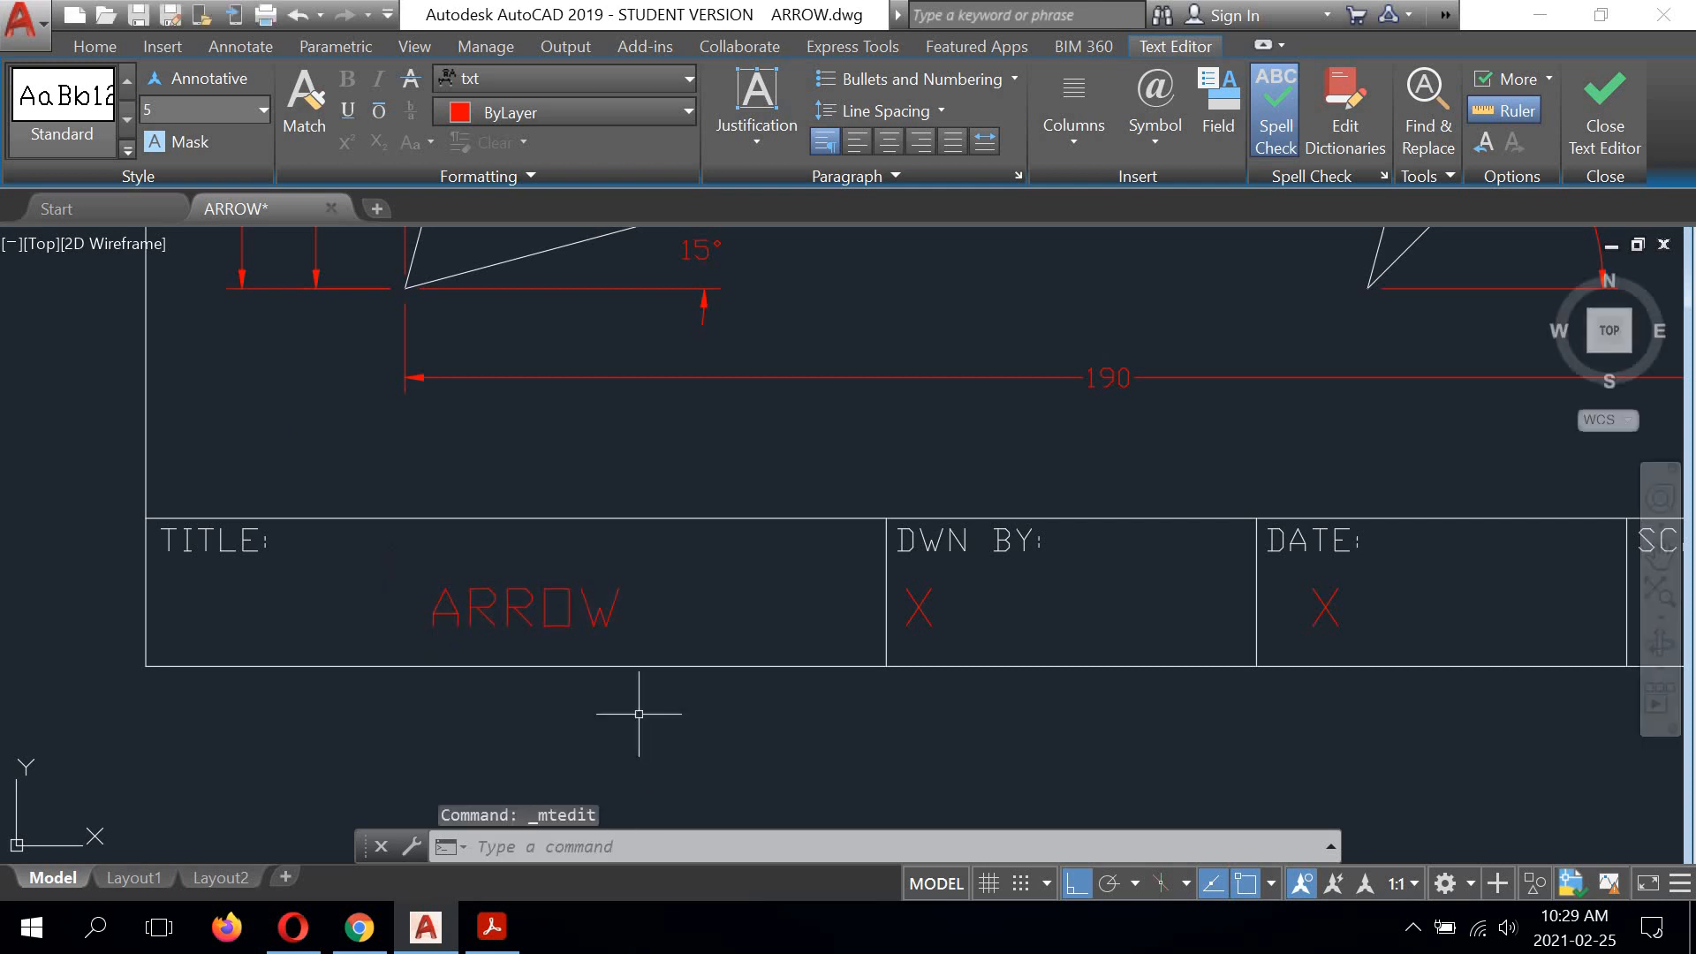
Step: Replace the placeholder X in the DWN BY cell with the drafter's first initial and last name
middle_drag(893, 703, 574, 722)
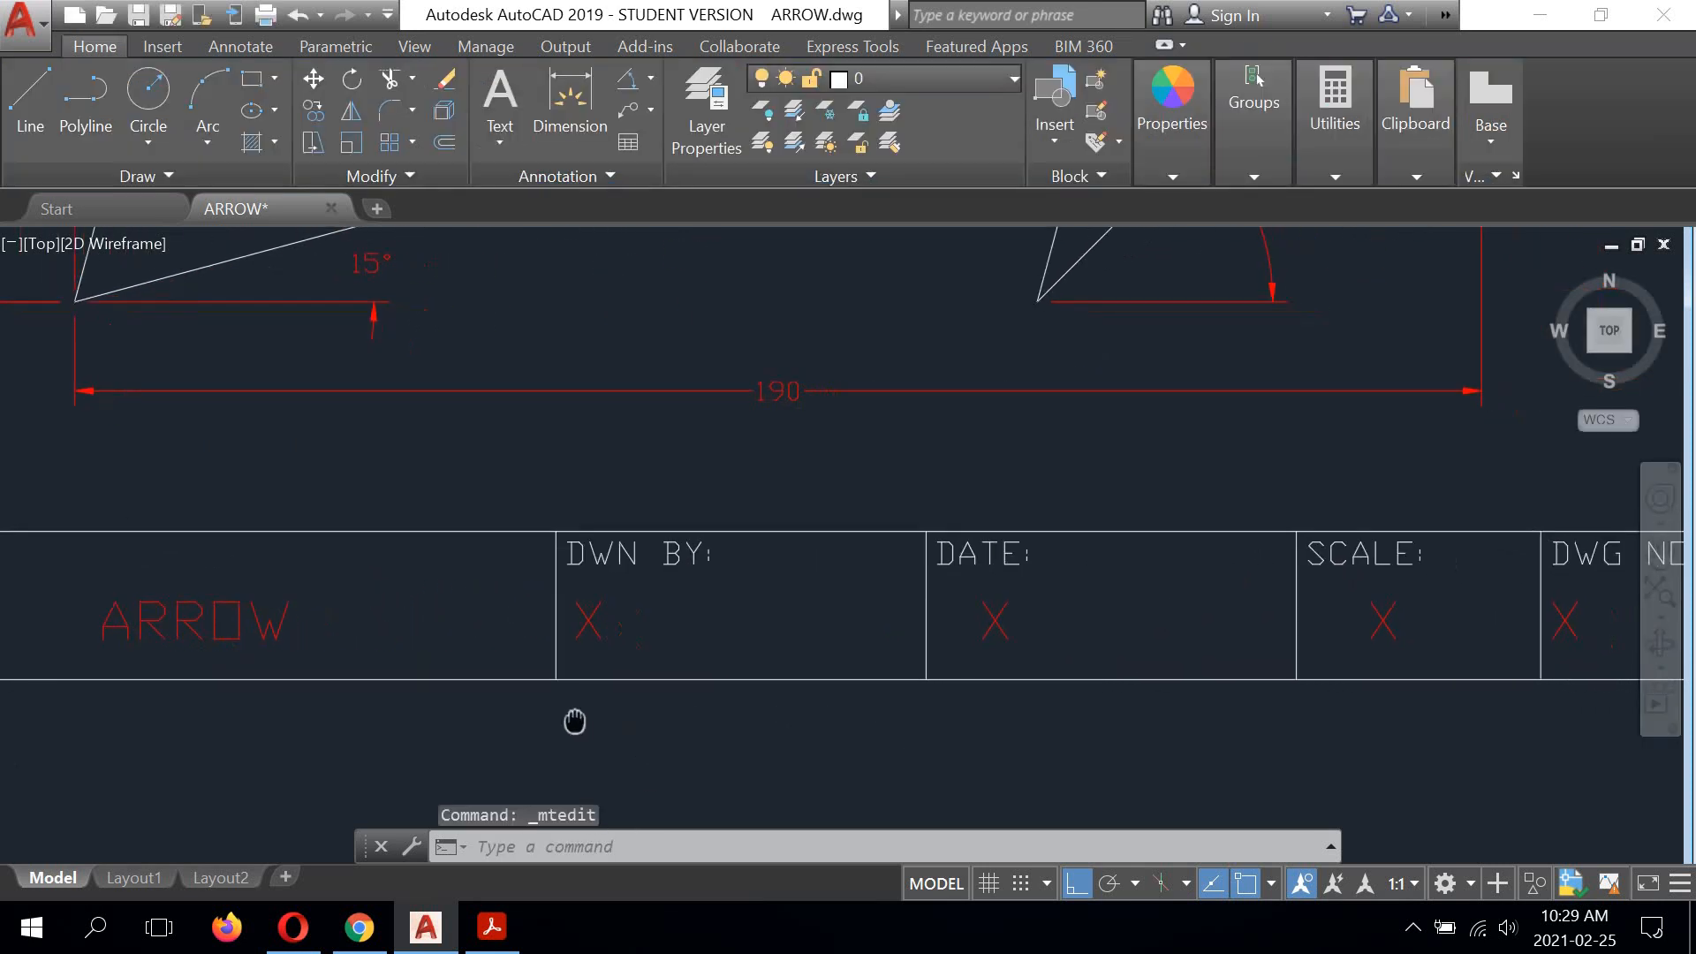
double_click(587, 623)
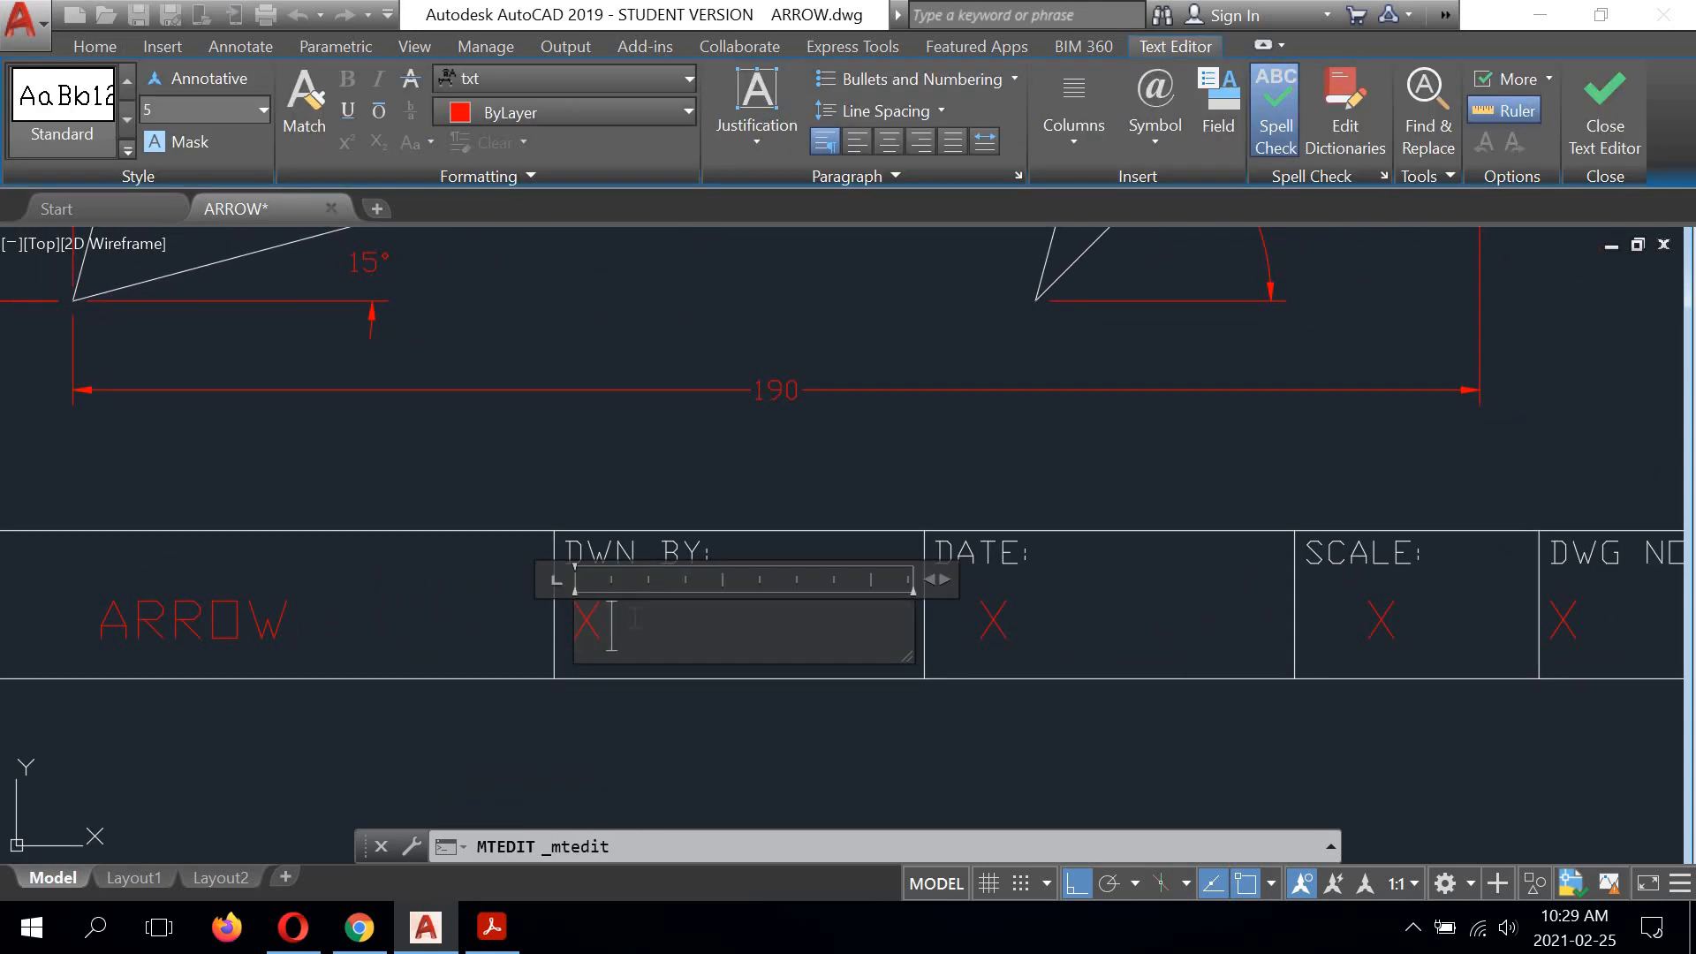
text(K. LEMIEUX)
click(809, 727)
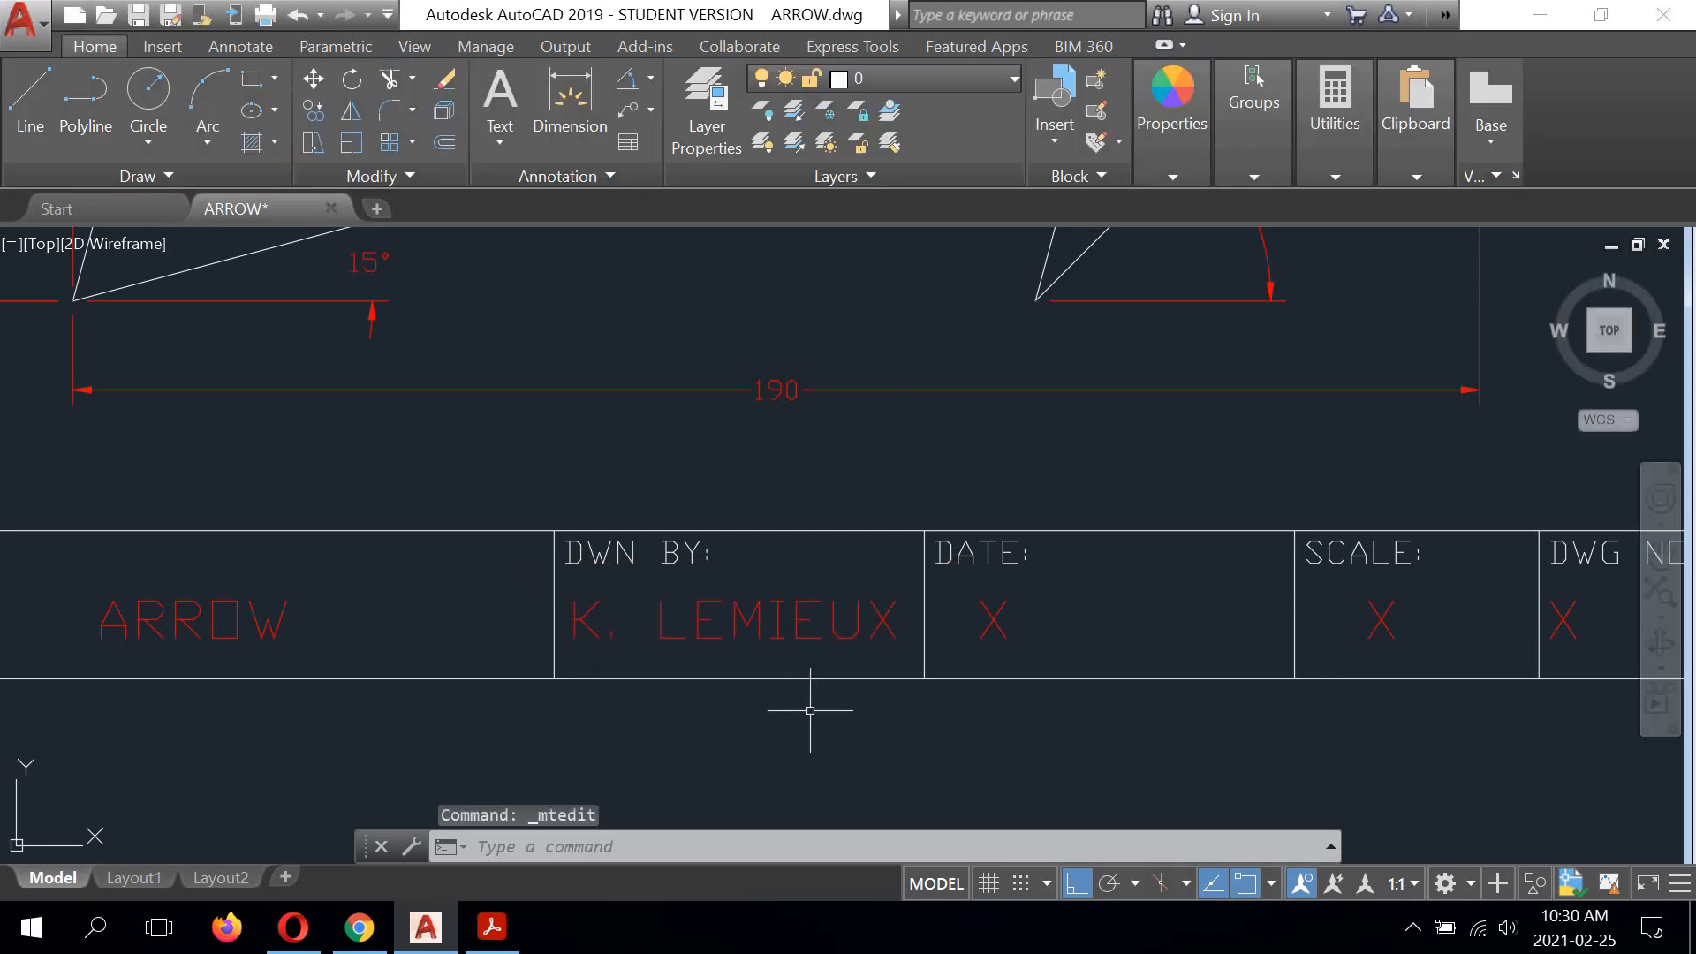
Step: Replace the placeholder X in the DATE cell with 02/25/21
middle_drag(990, 618, 757, 518)
double_click(752, 519)
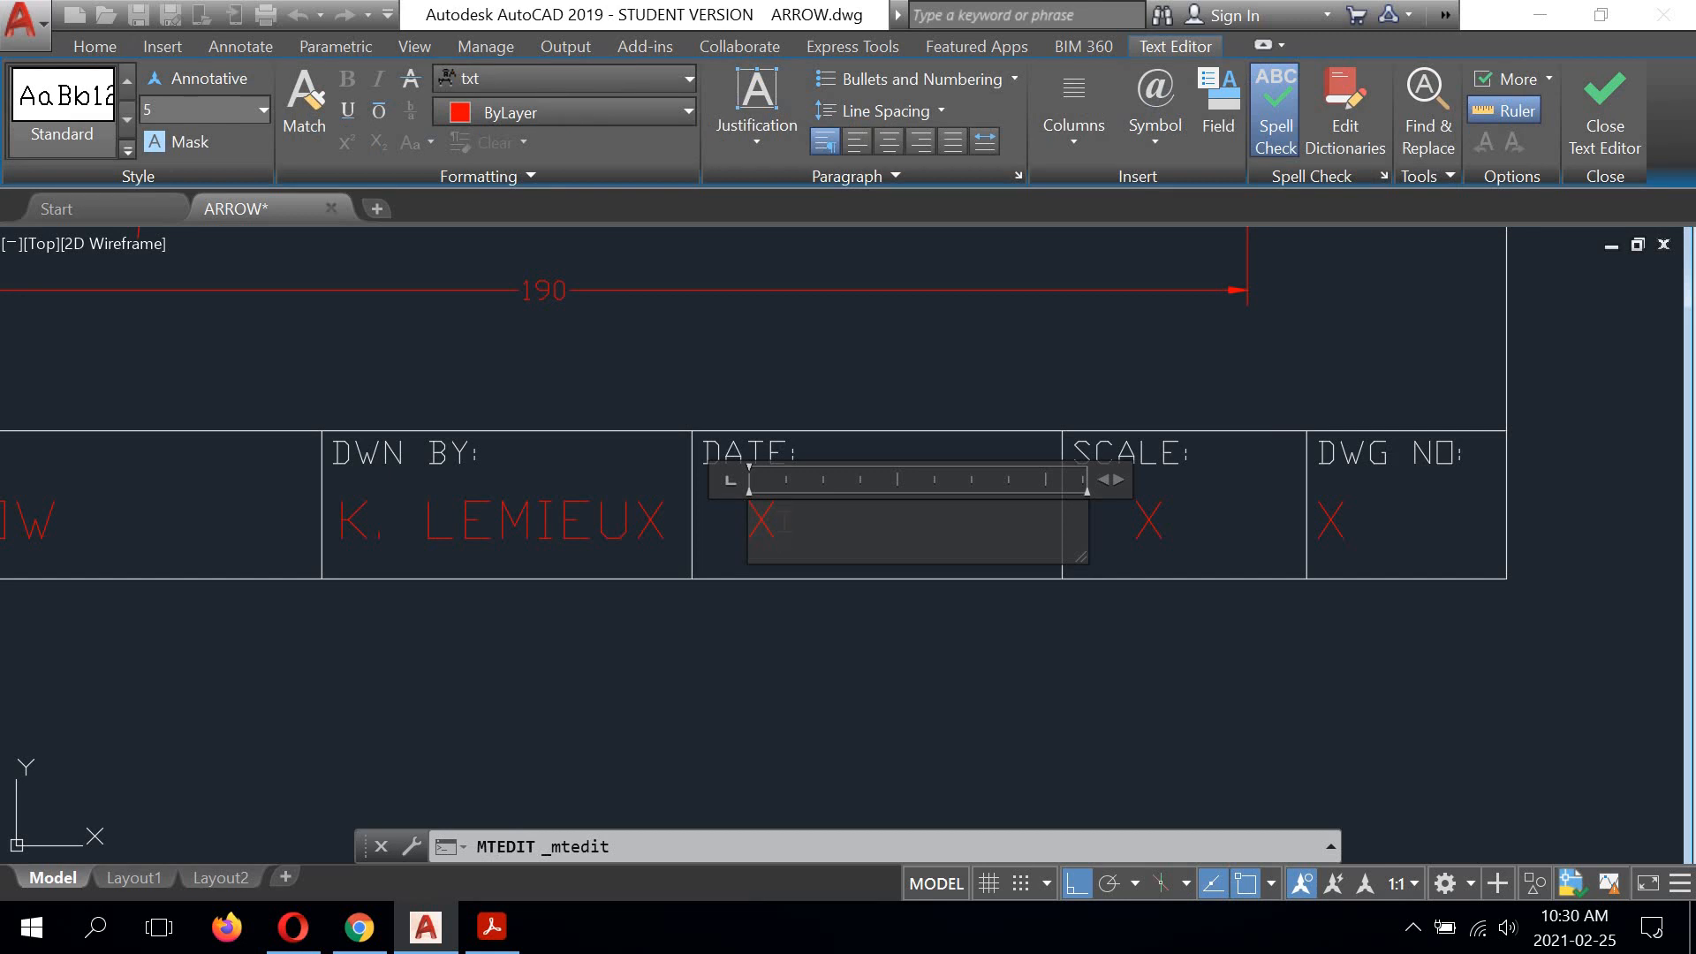
key(BackSpace)
text(02/25/21)
click(950, 690)
Step: Replace the placeholder X in the SCALE cell with 1:1
double_click(1146, 521)
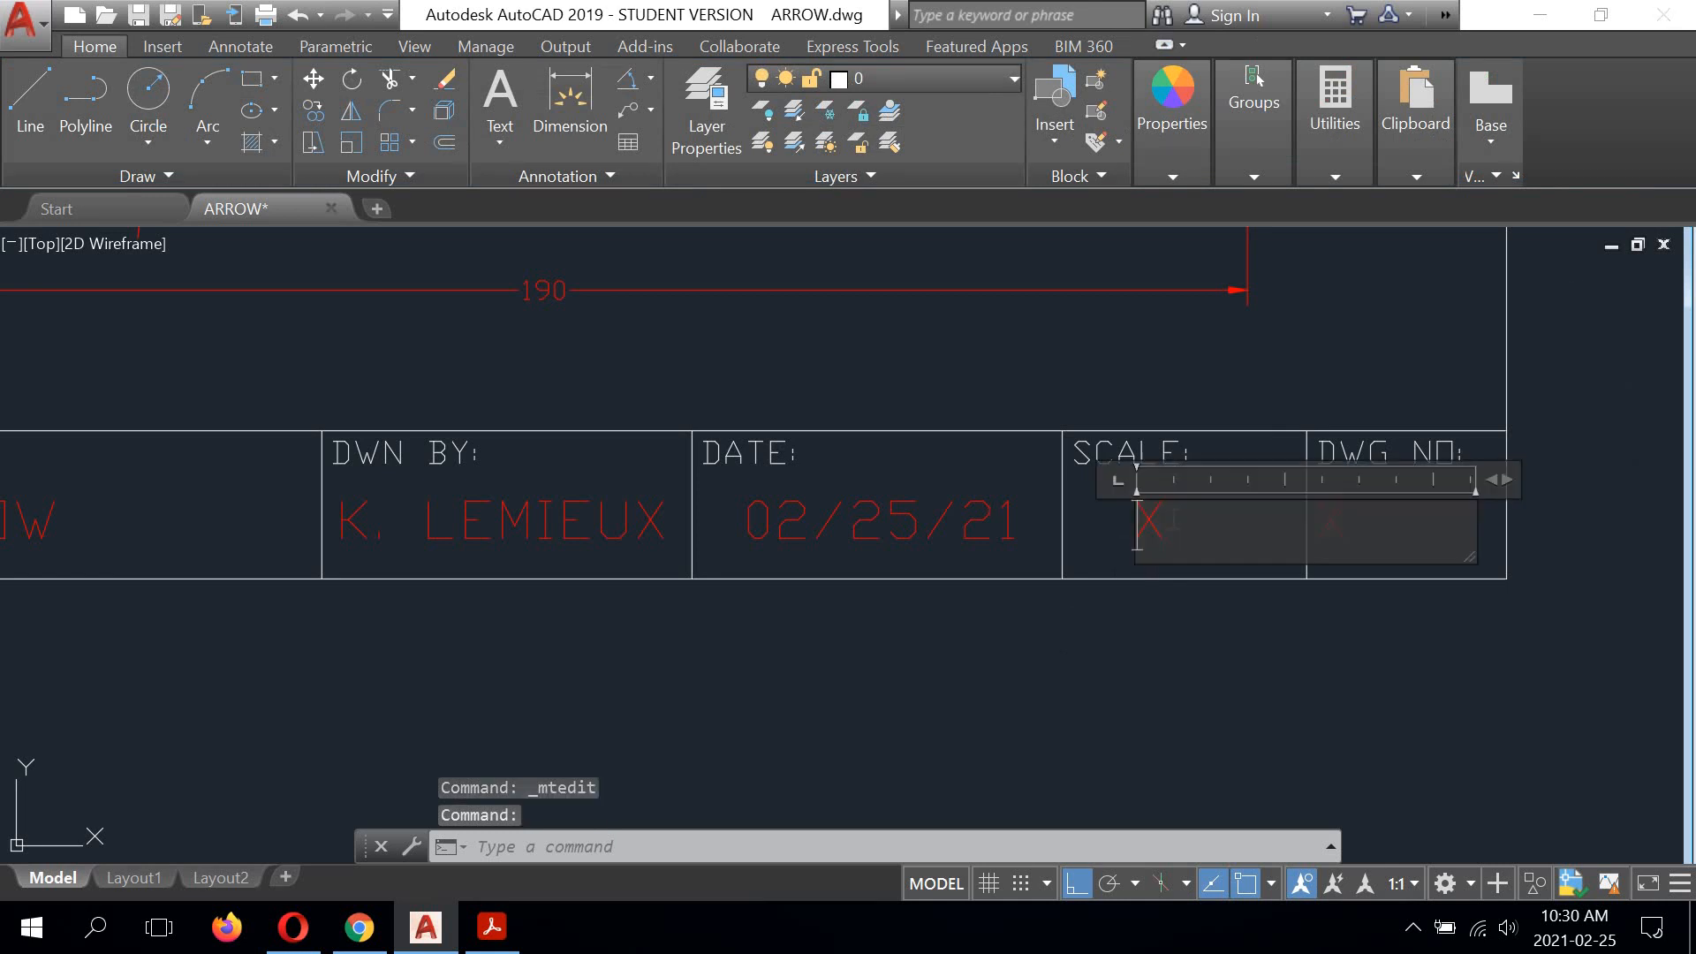
key(BackSpace)
text(1)
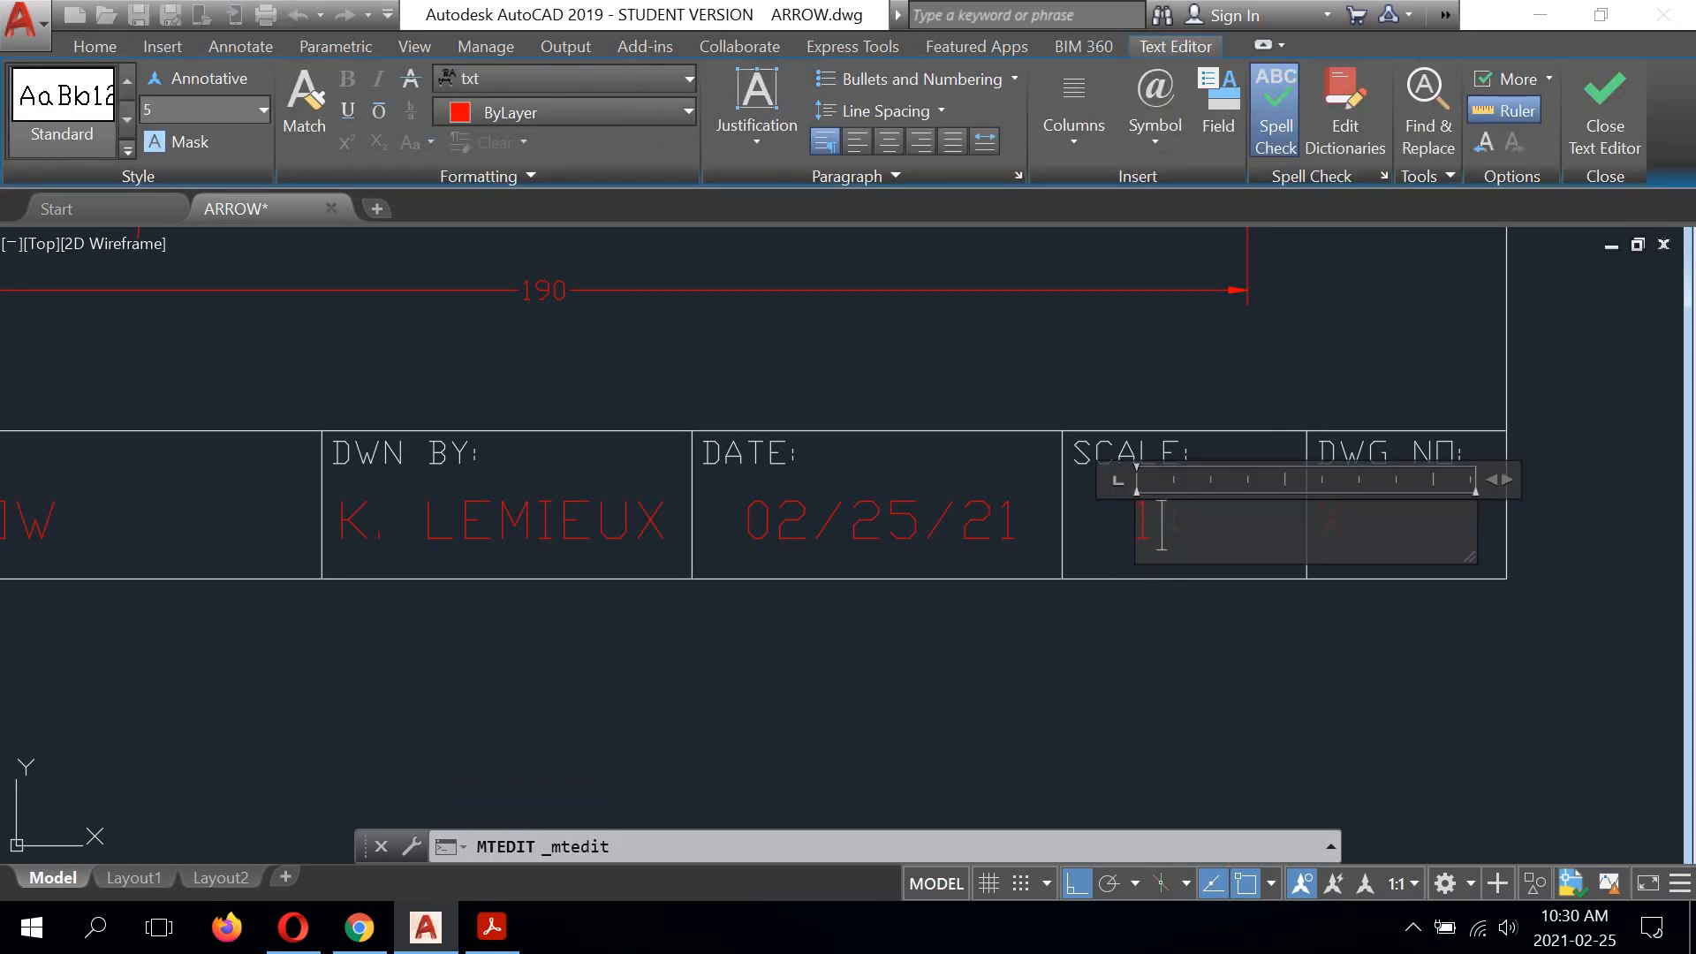
text(:1)
click(1230, 676)
Step: Replace the placeholder X in the DWG NO cell with 101-03
middle_drag(1230, 674, 811, 677)
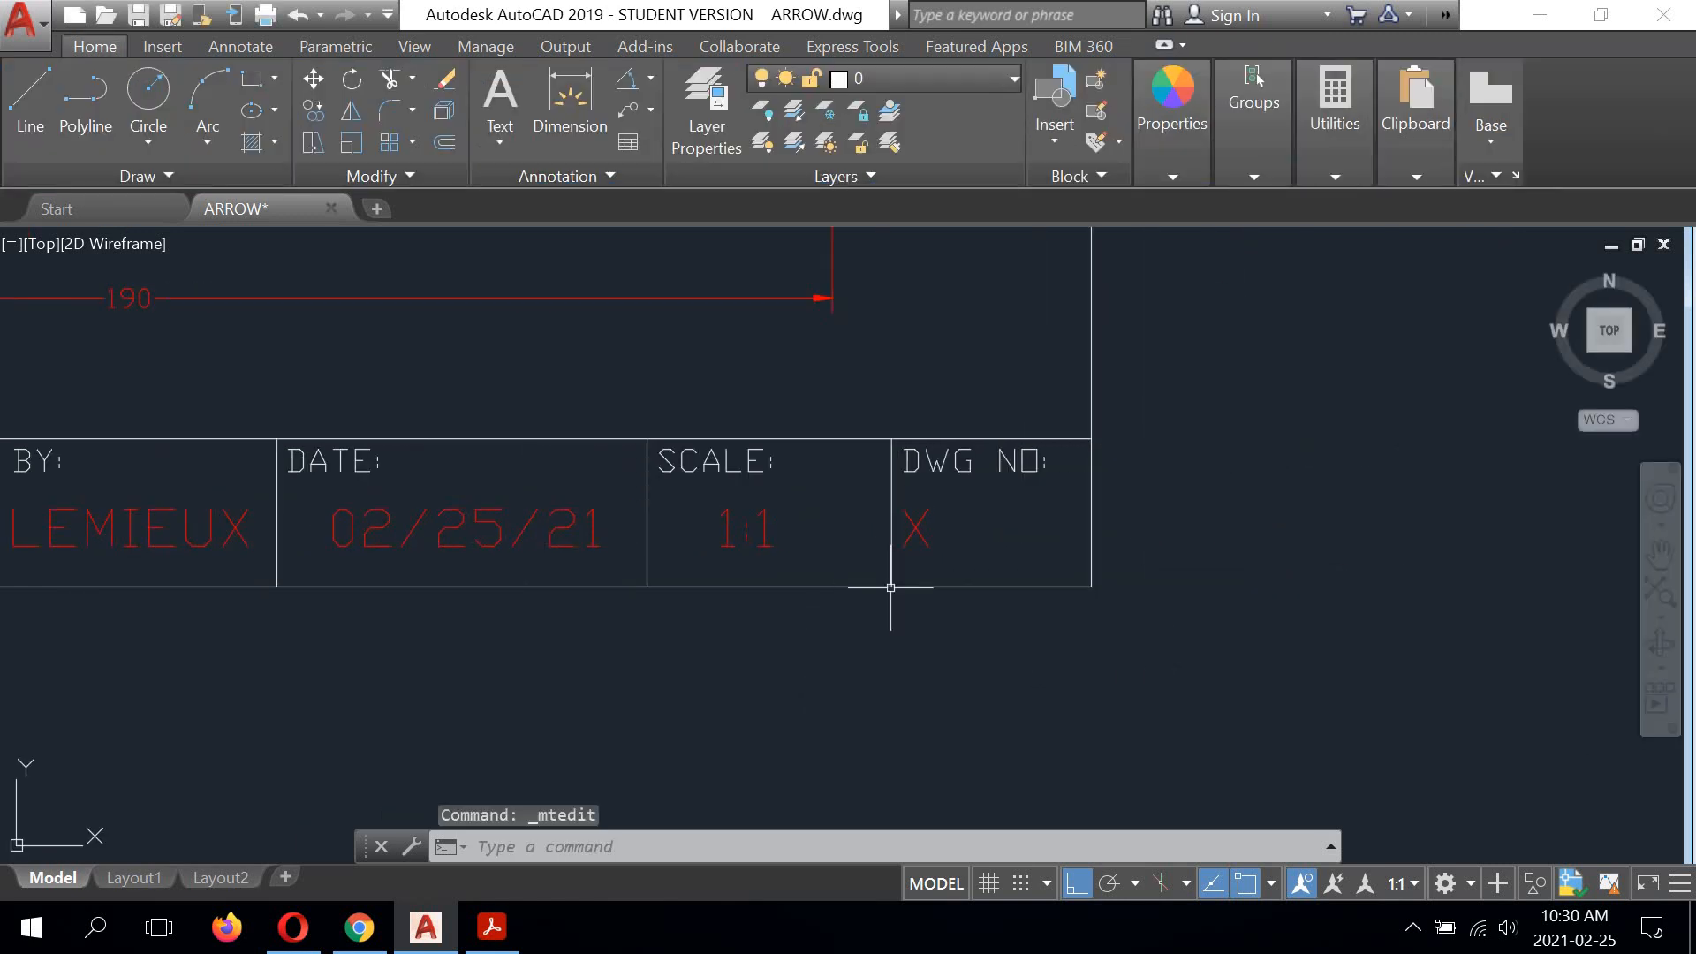
click(918, 526)
double_click(936, 528)
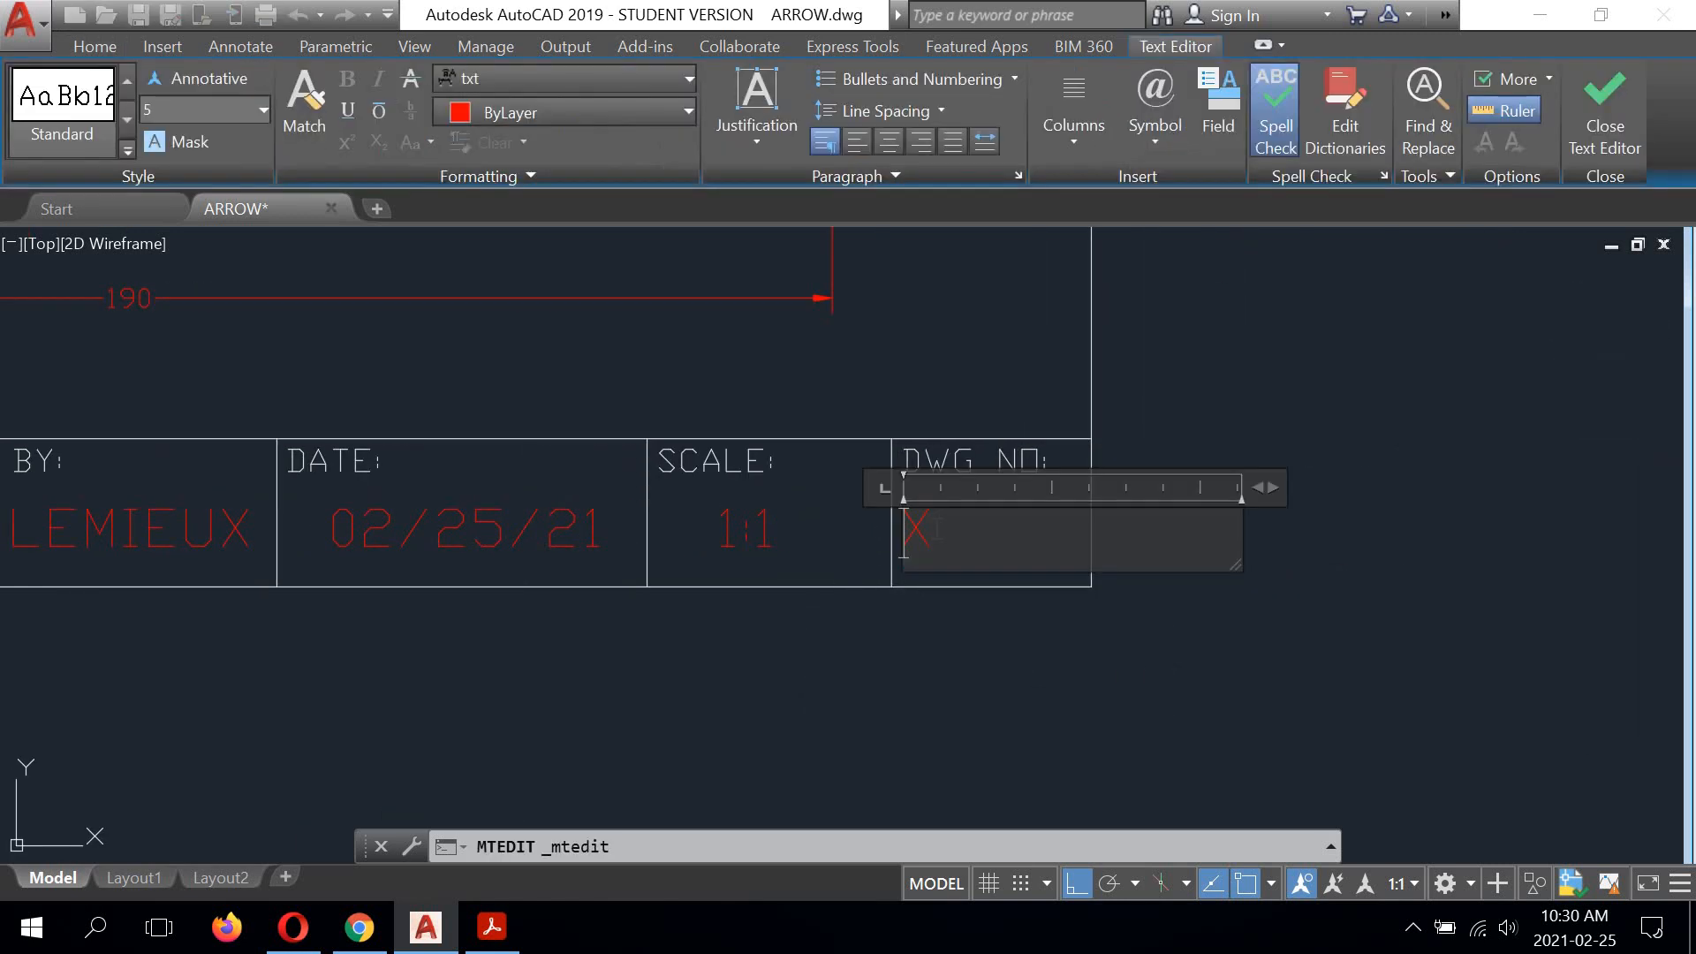
key(BackSpace)
text(101-03)
click(945, 662)
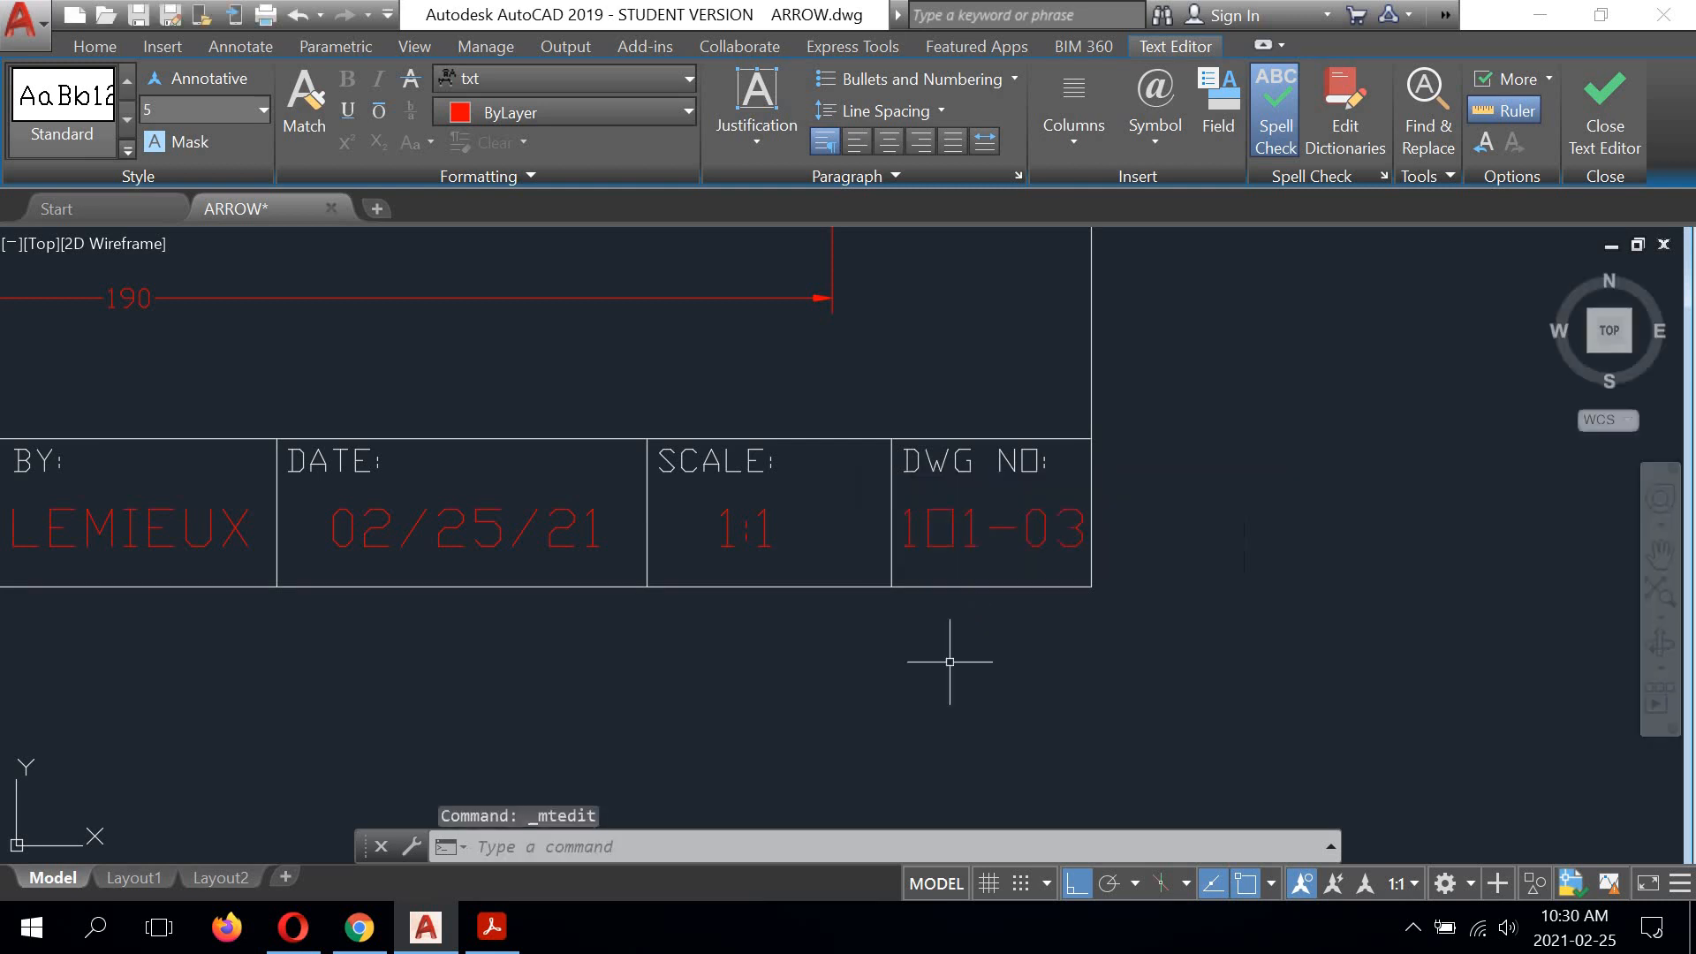
Step: Move the drafter's name about 0.3 units to the right within the DWN BY cell
middle_drag(836, 643, 1064, 568)
scroll(1064, 567, down, 2)
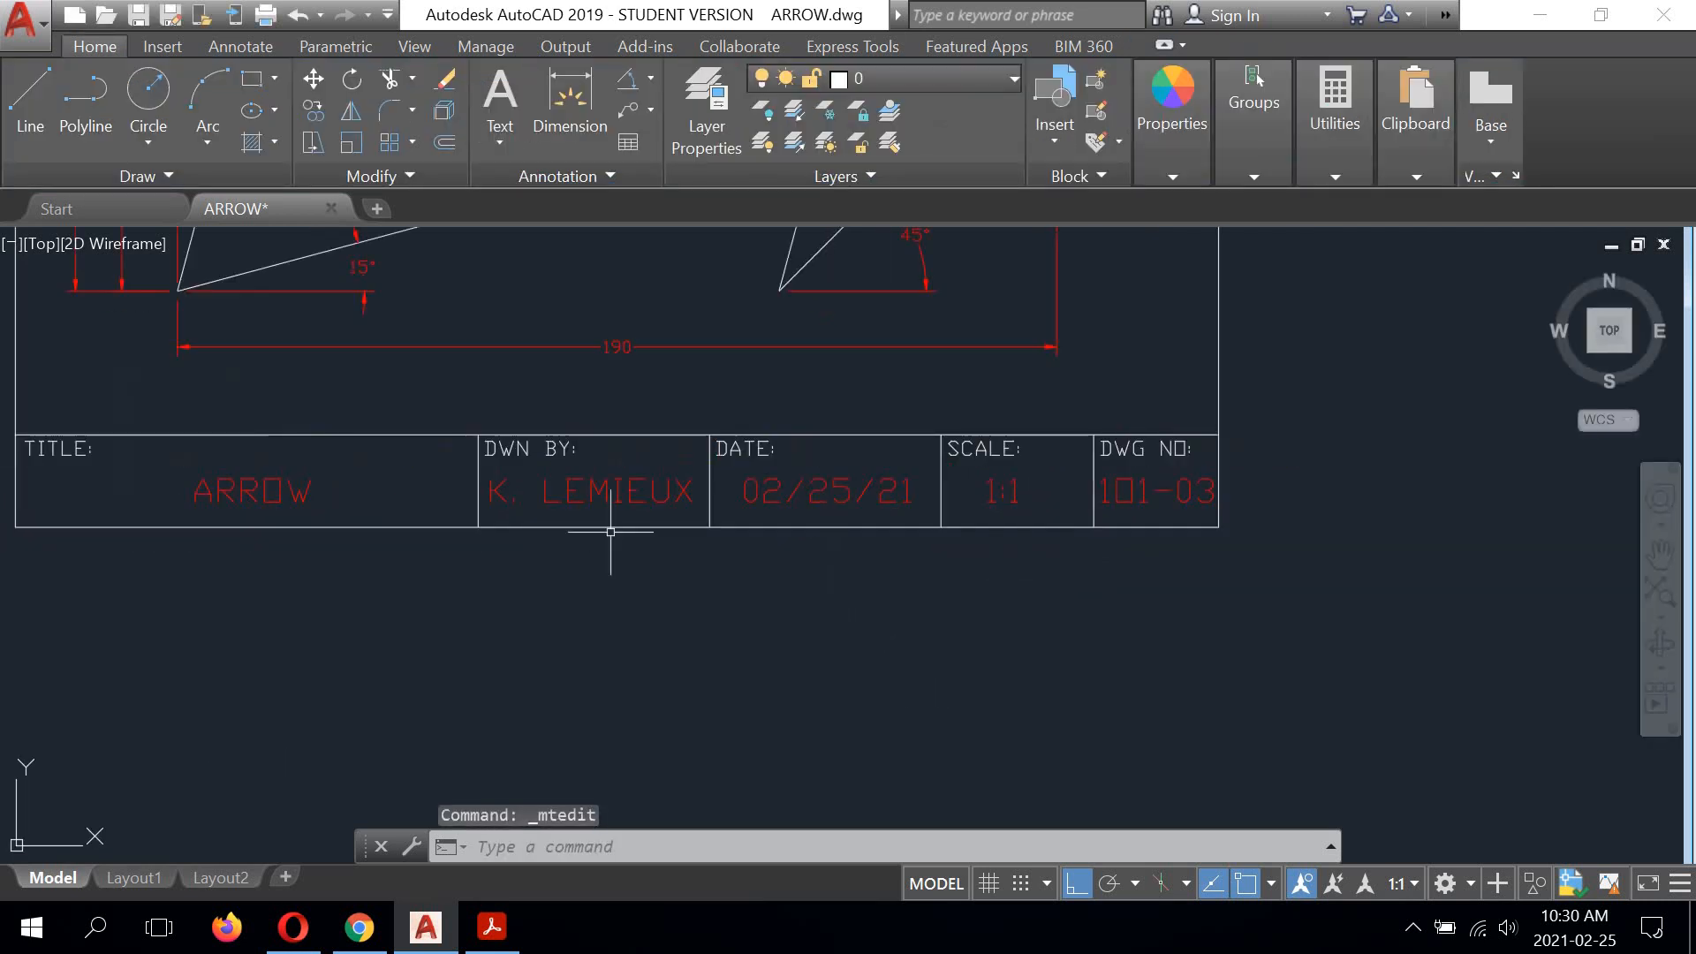
middle_drag(606, 530, 662, 557)
scroll(618, 530, up, 3)
scroll(674, 474, up, 2)
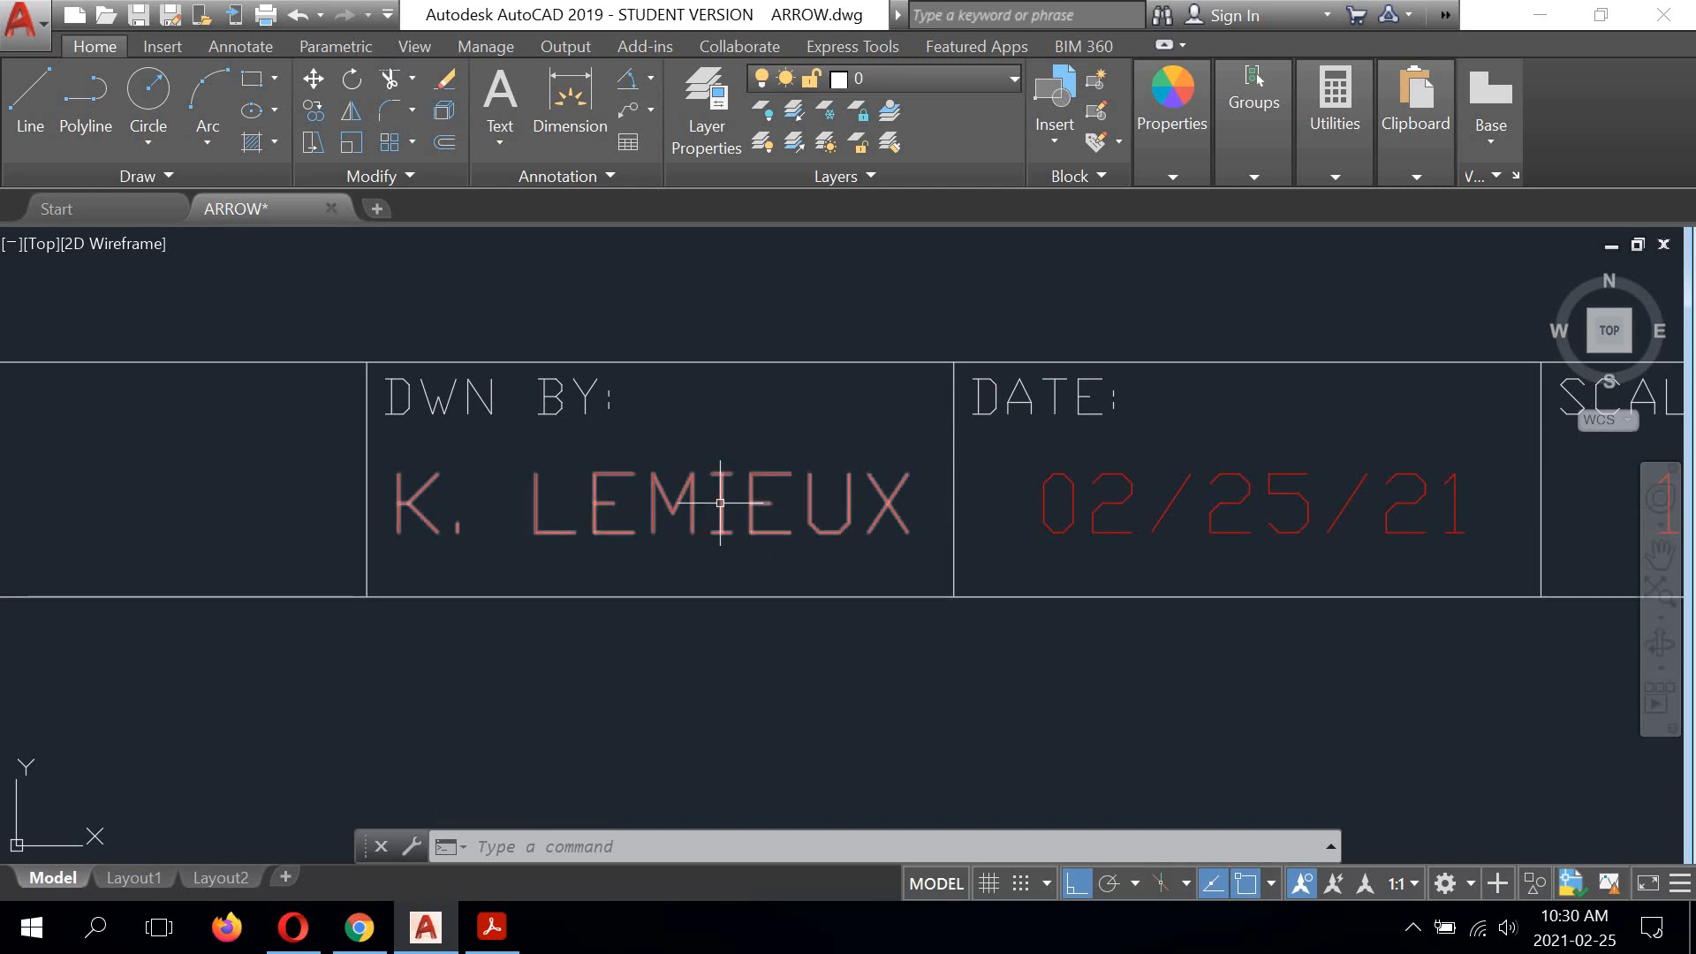
click(721, 503)
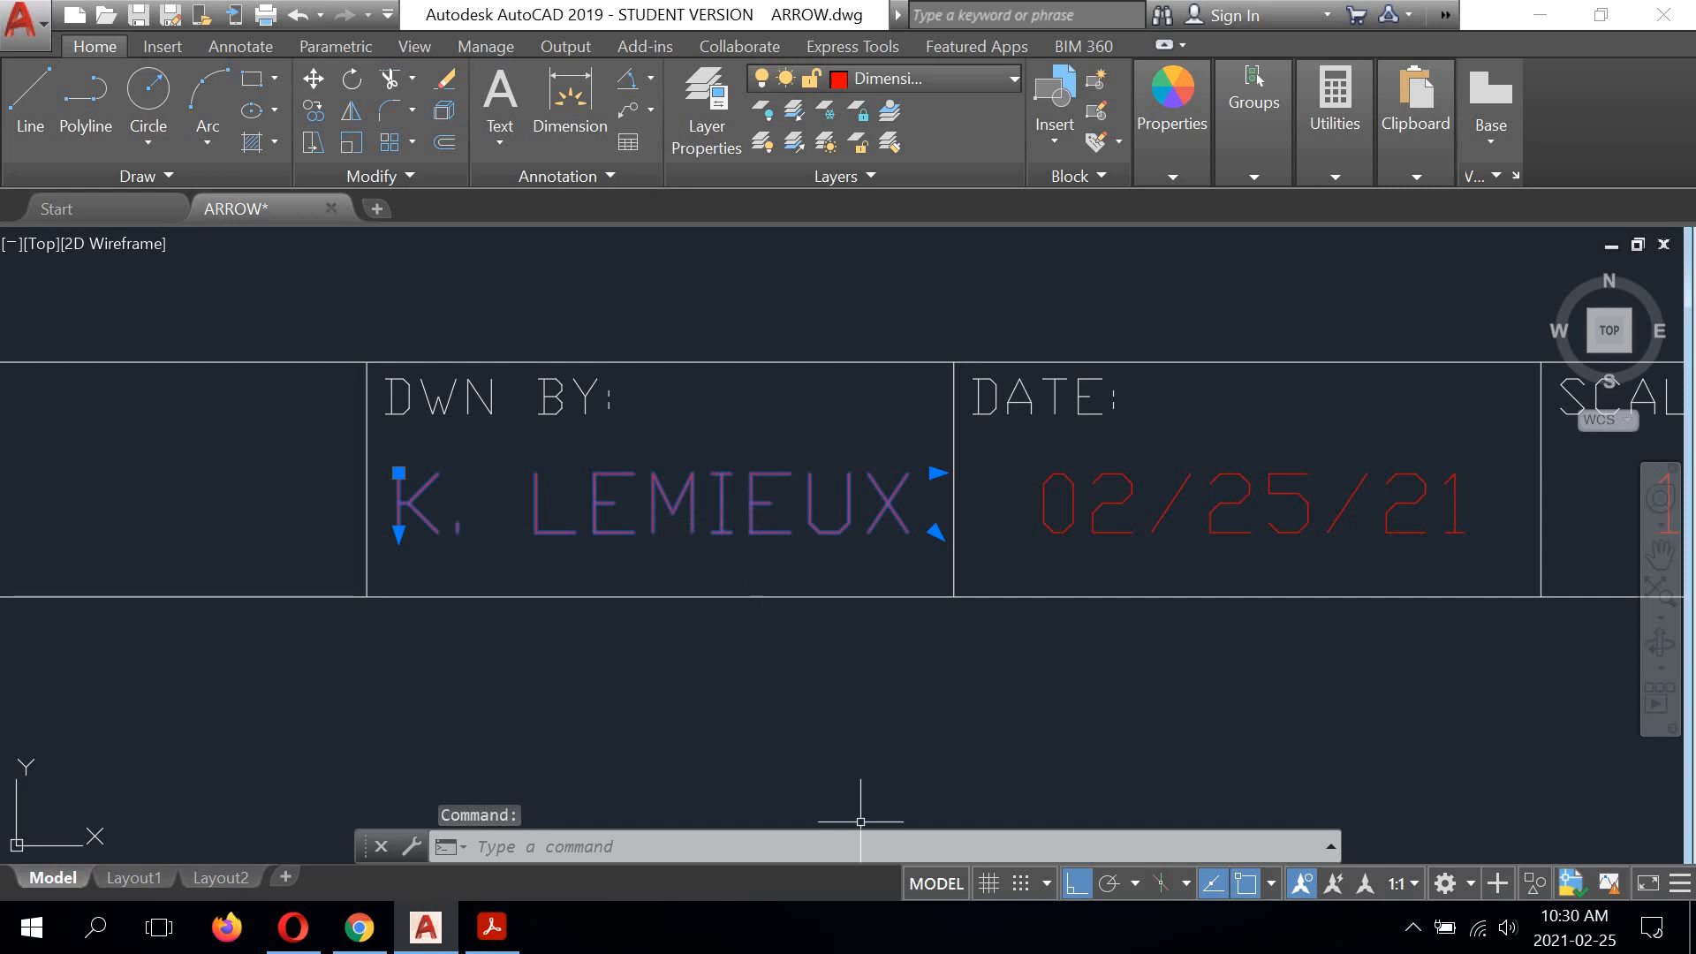
click(313, 79)
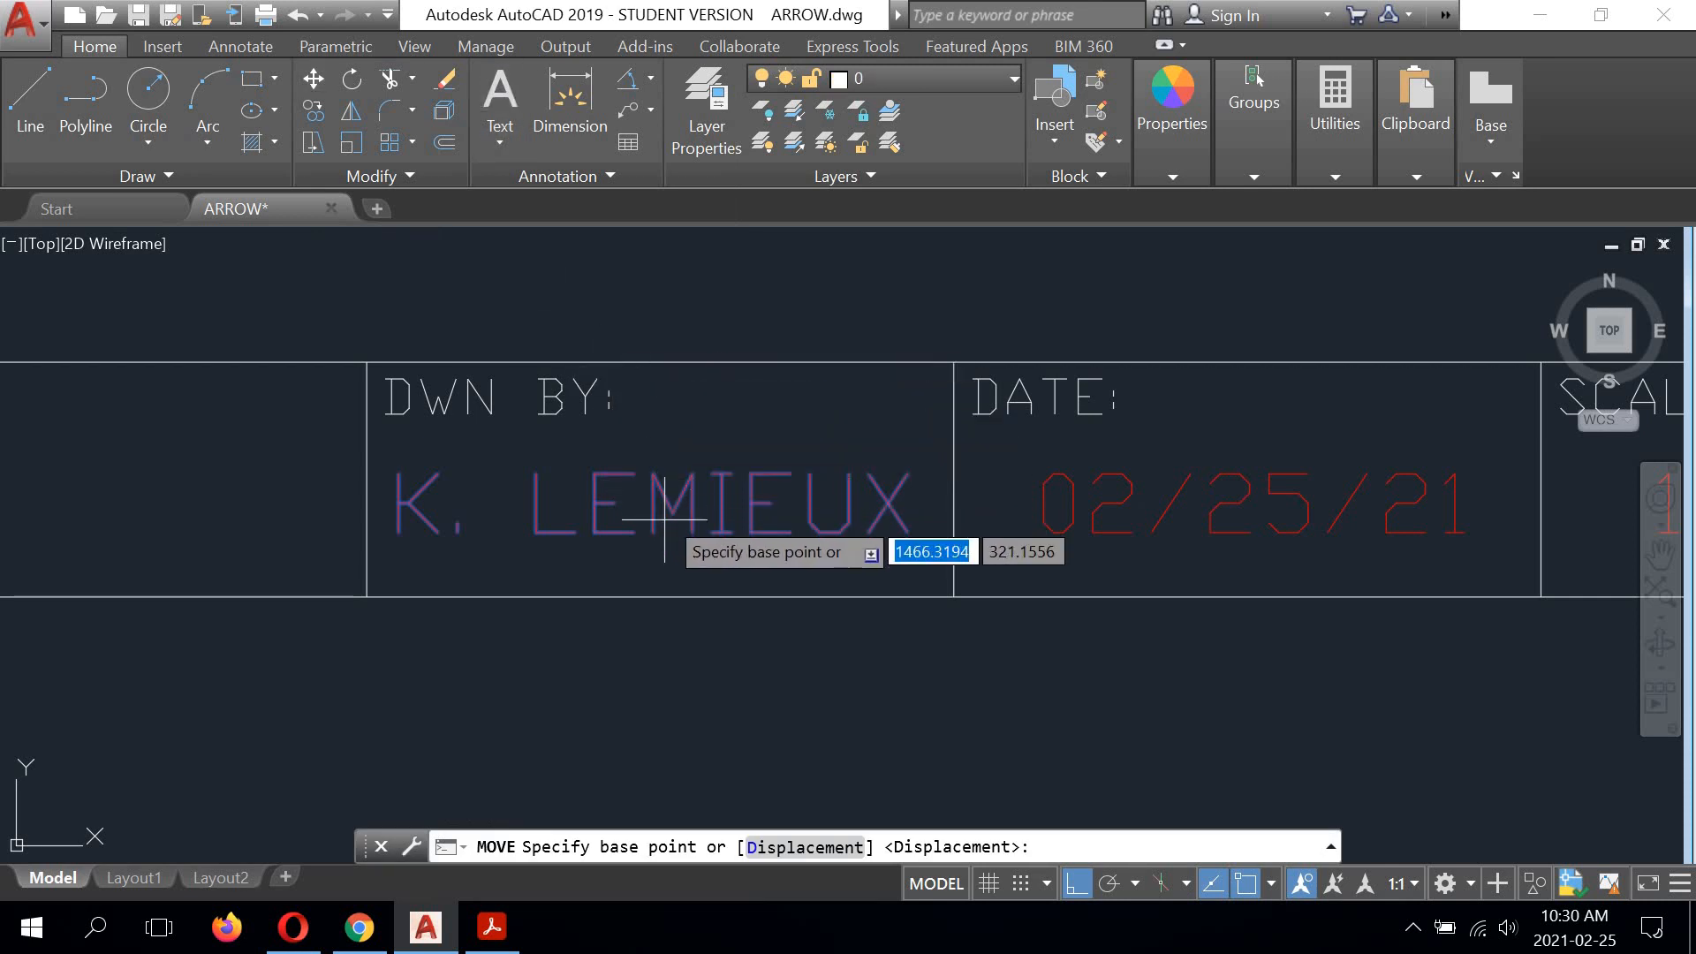
click(661, 559)
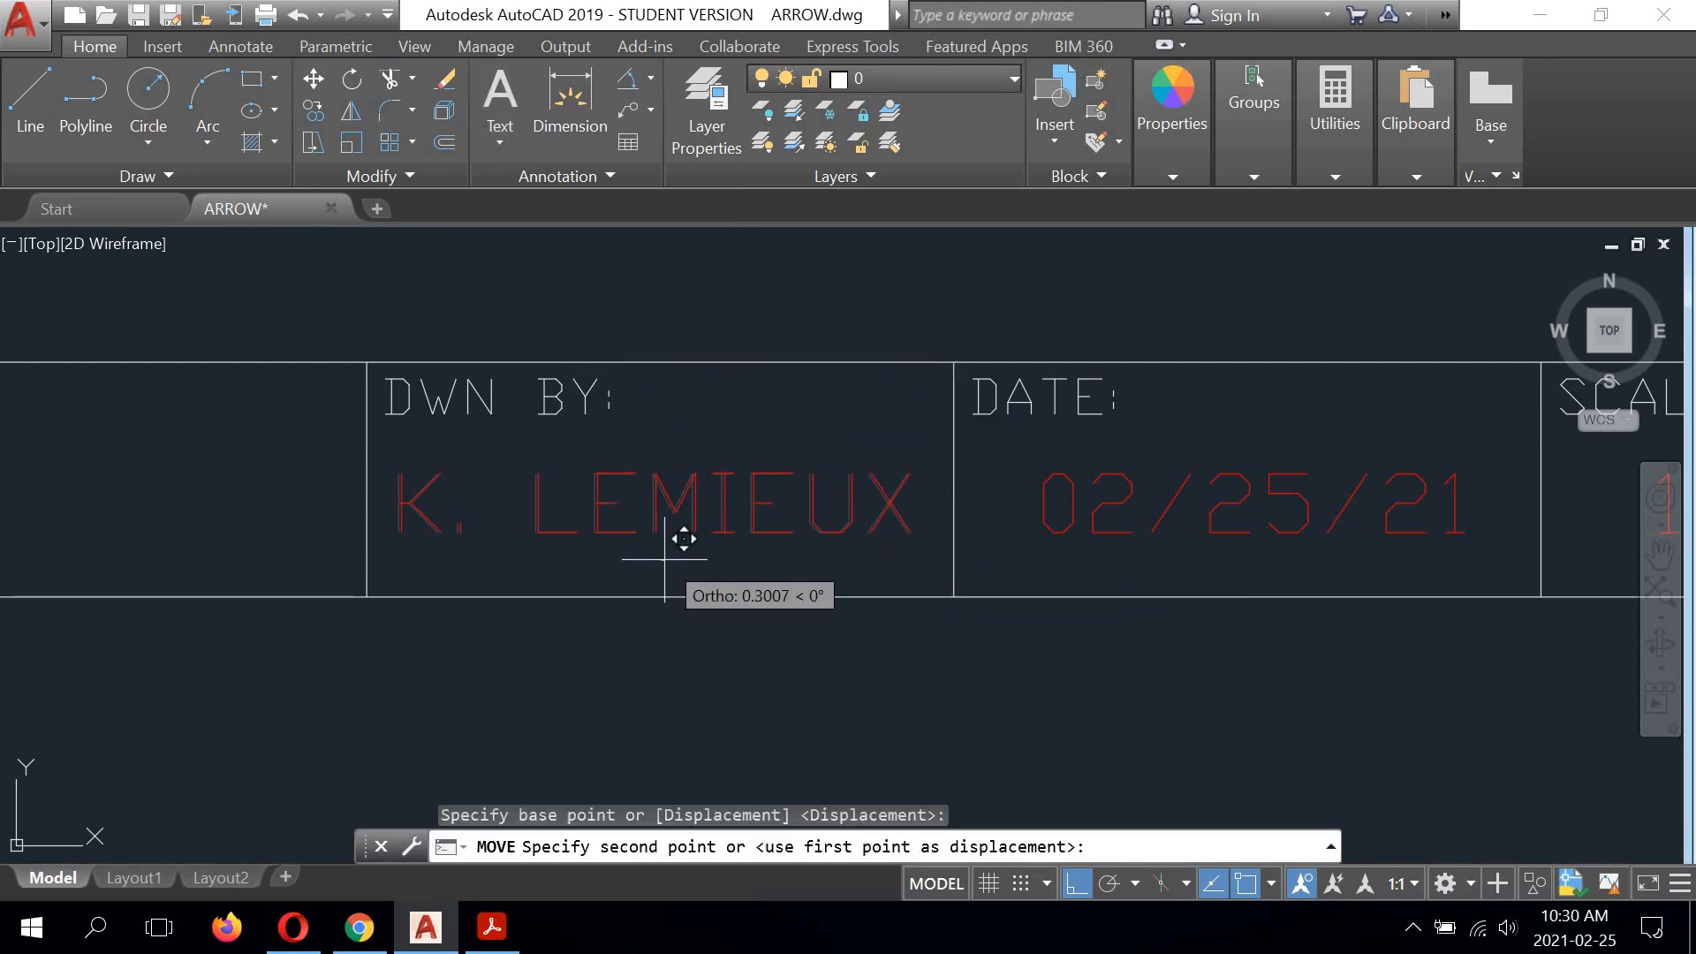
click(681, 559)
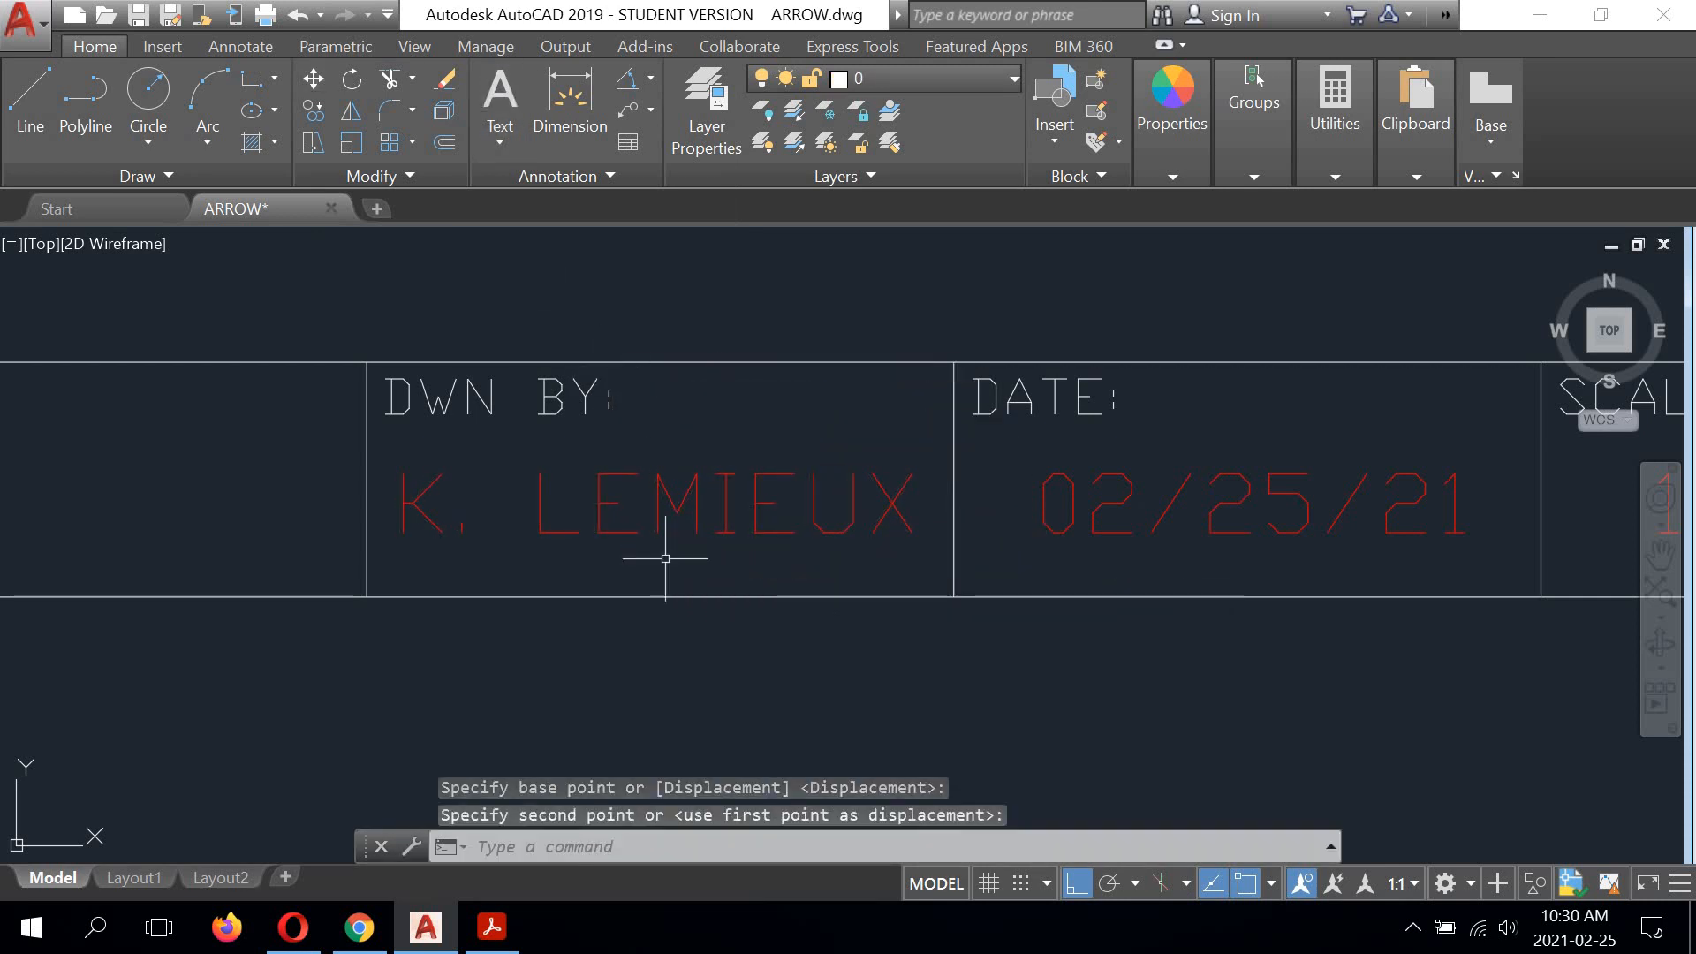
Step: Nudge the drafter's name another 0.1 units or so to the right to centre it in the DWN BY cell
scroll(662, 539, up, 2)
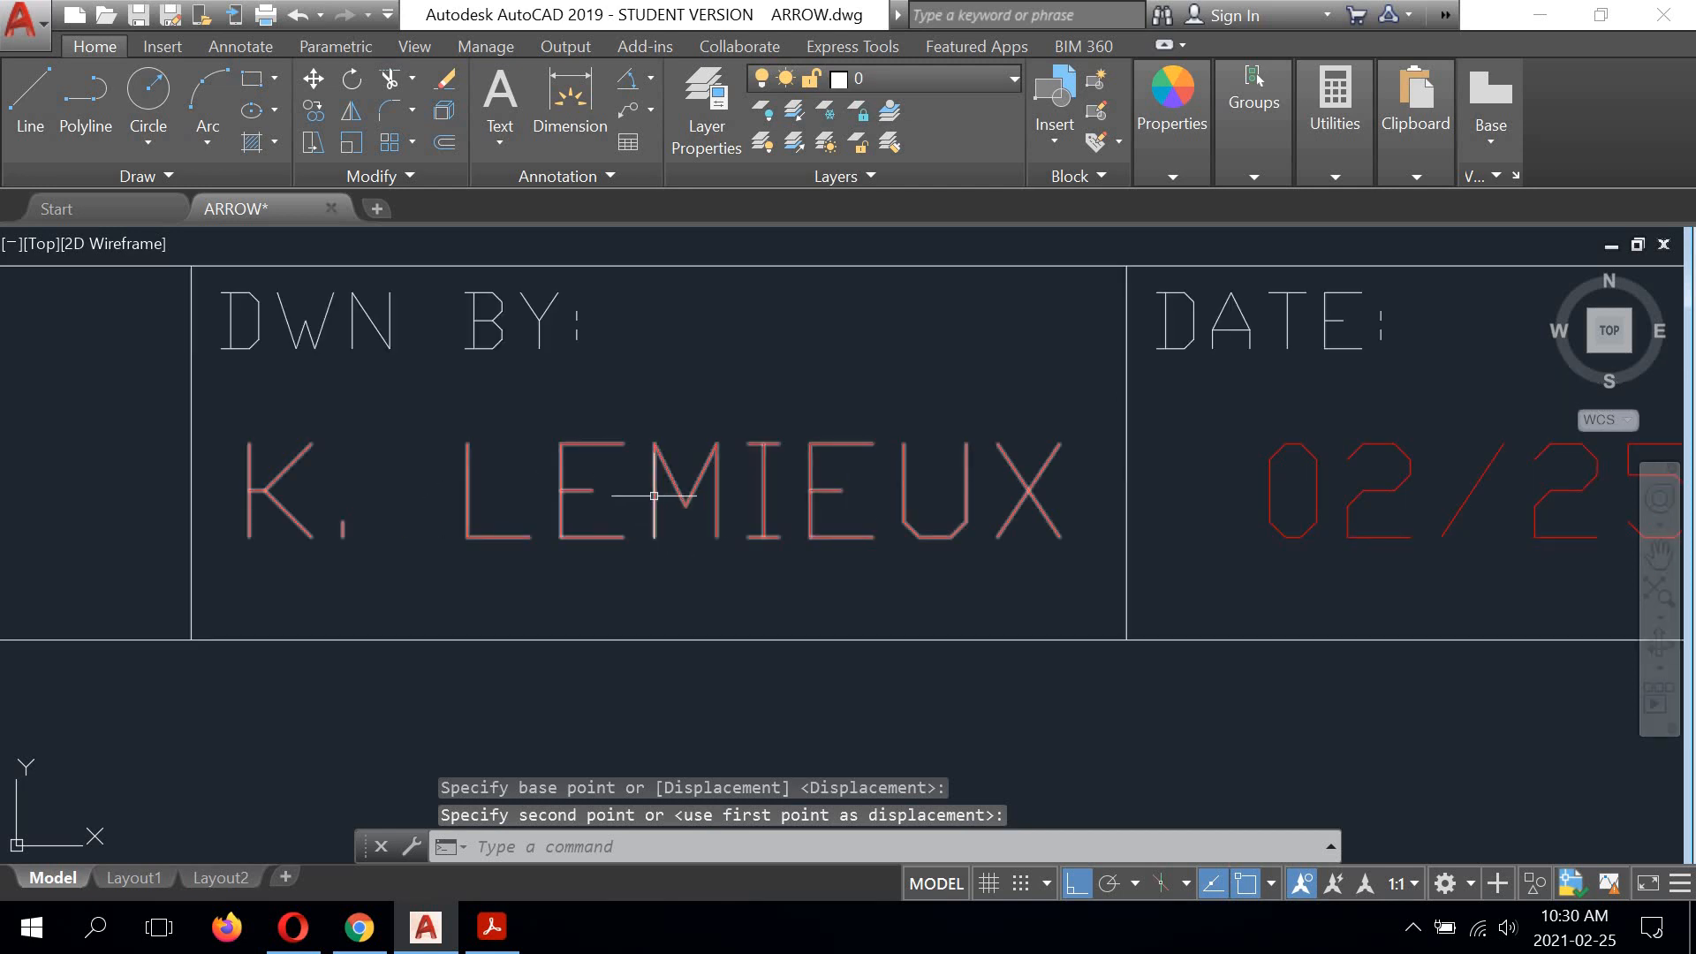
click(645, 489)
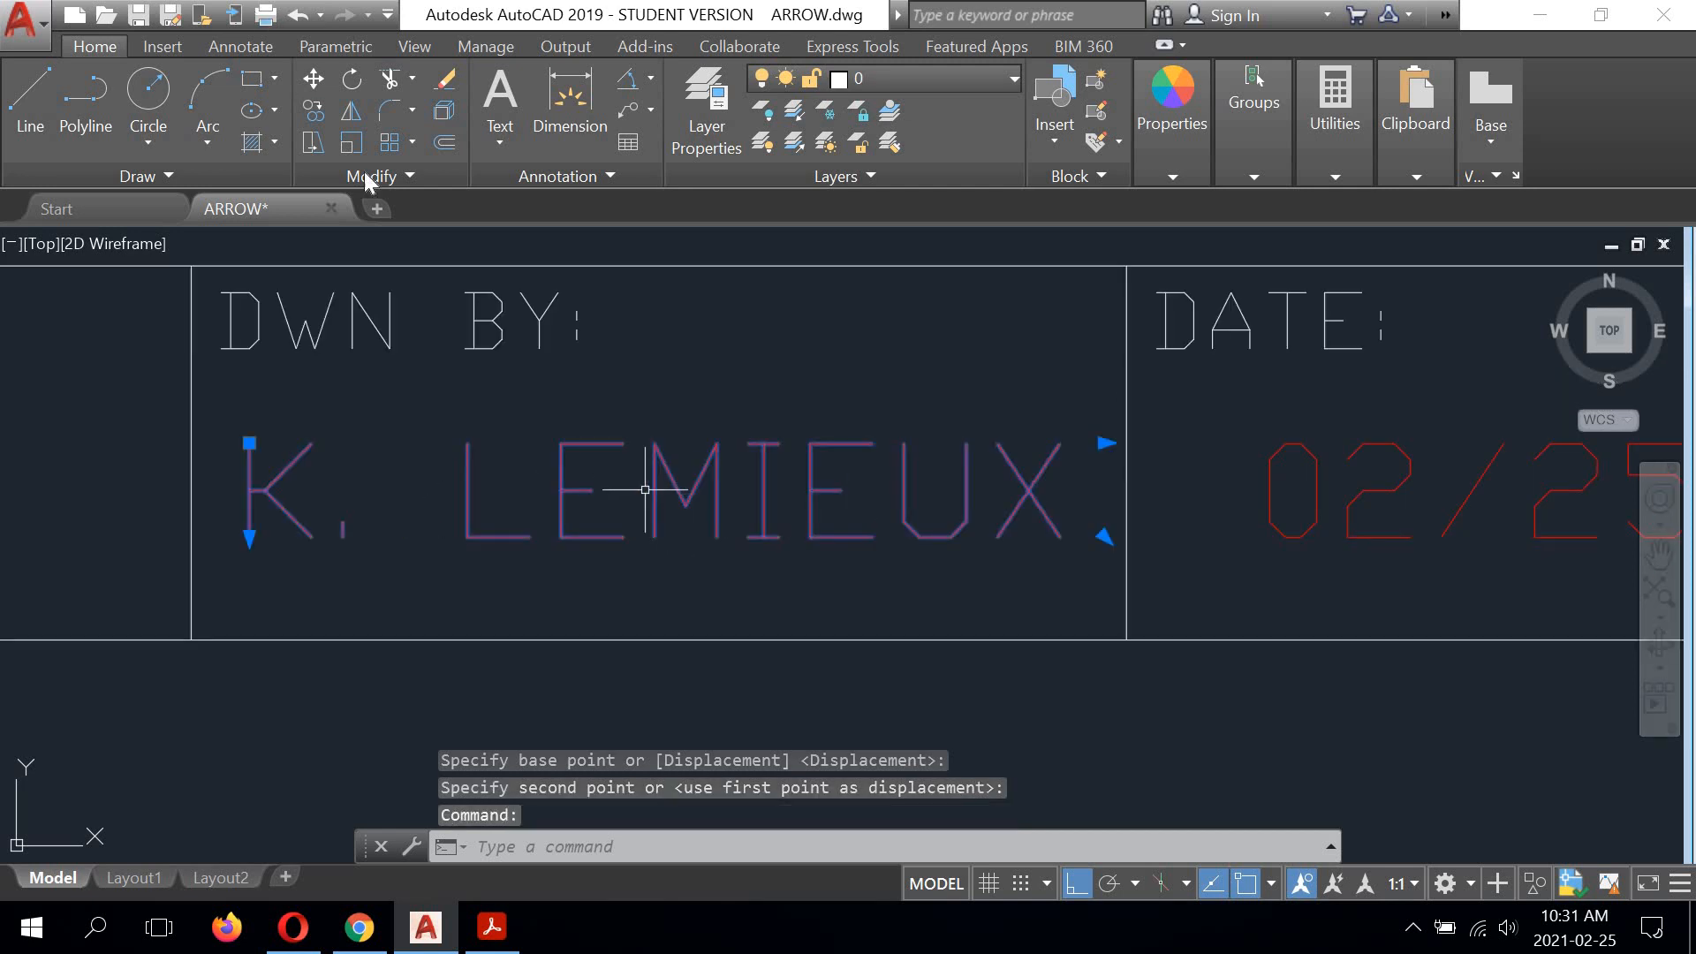
click(313, 79)
click(722, 596)
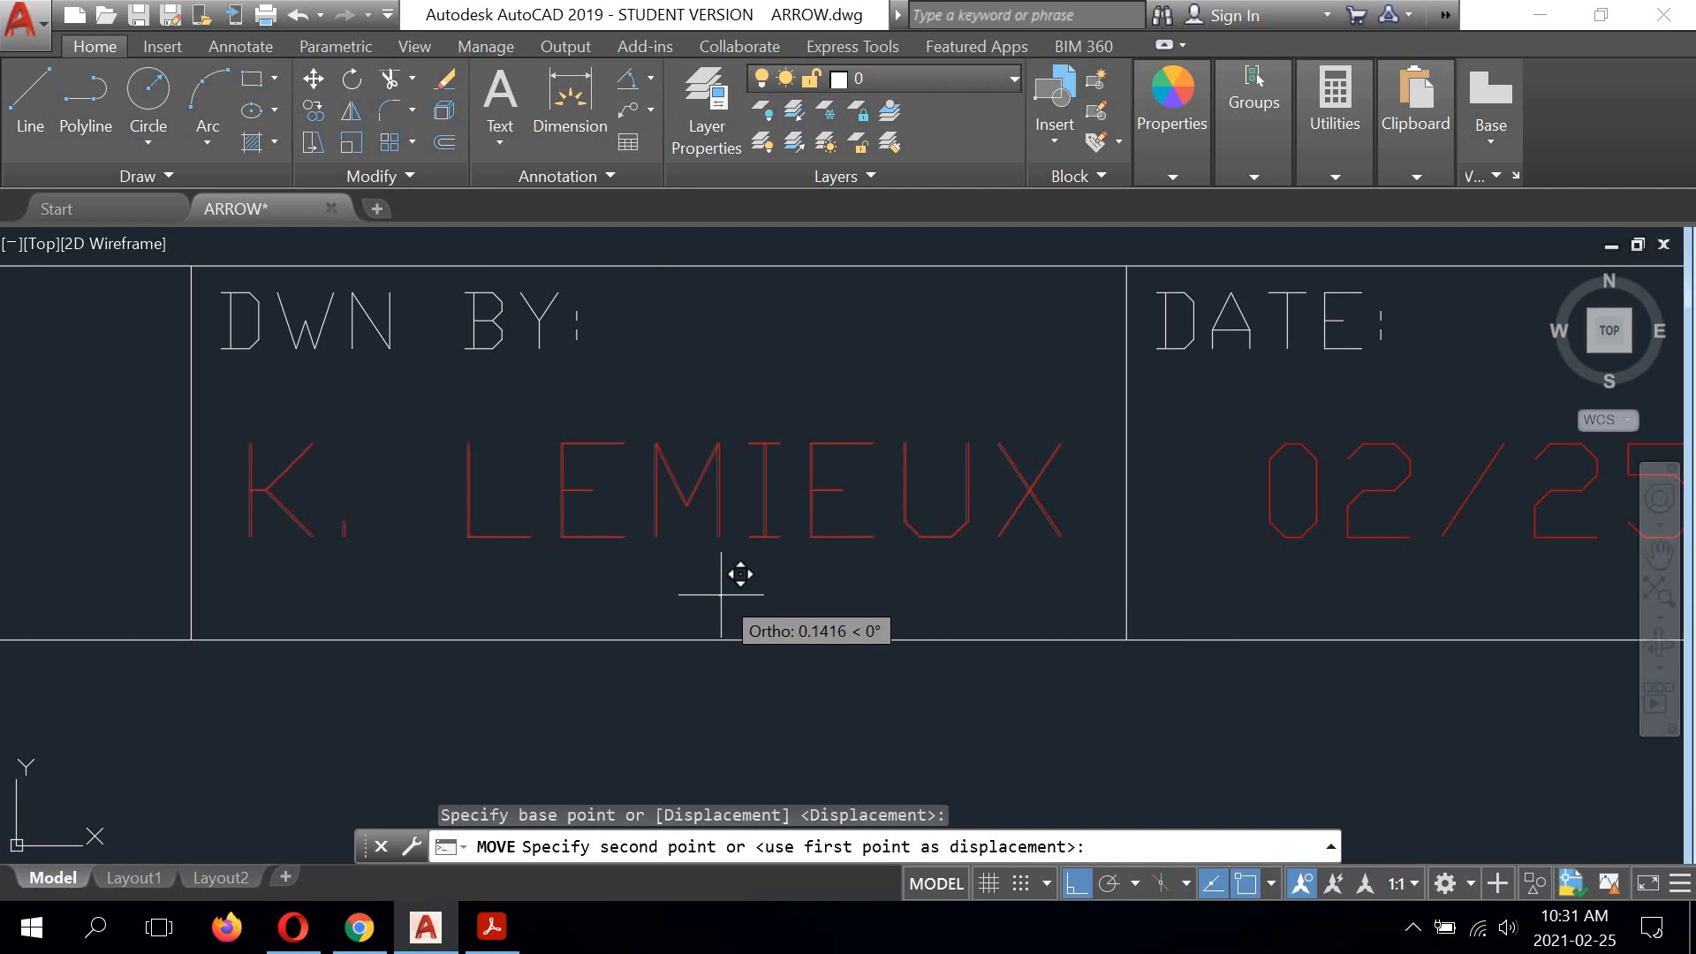
click(682, 552)
scroll(852, 547, down, 2)
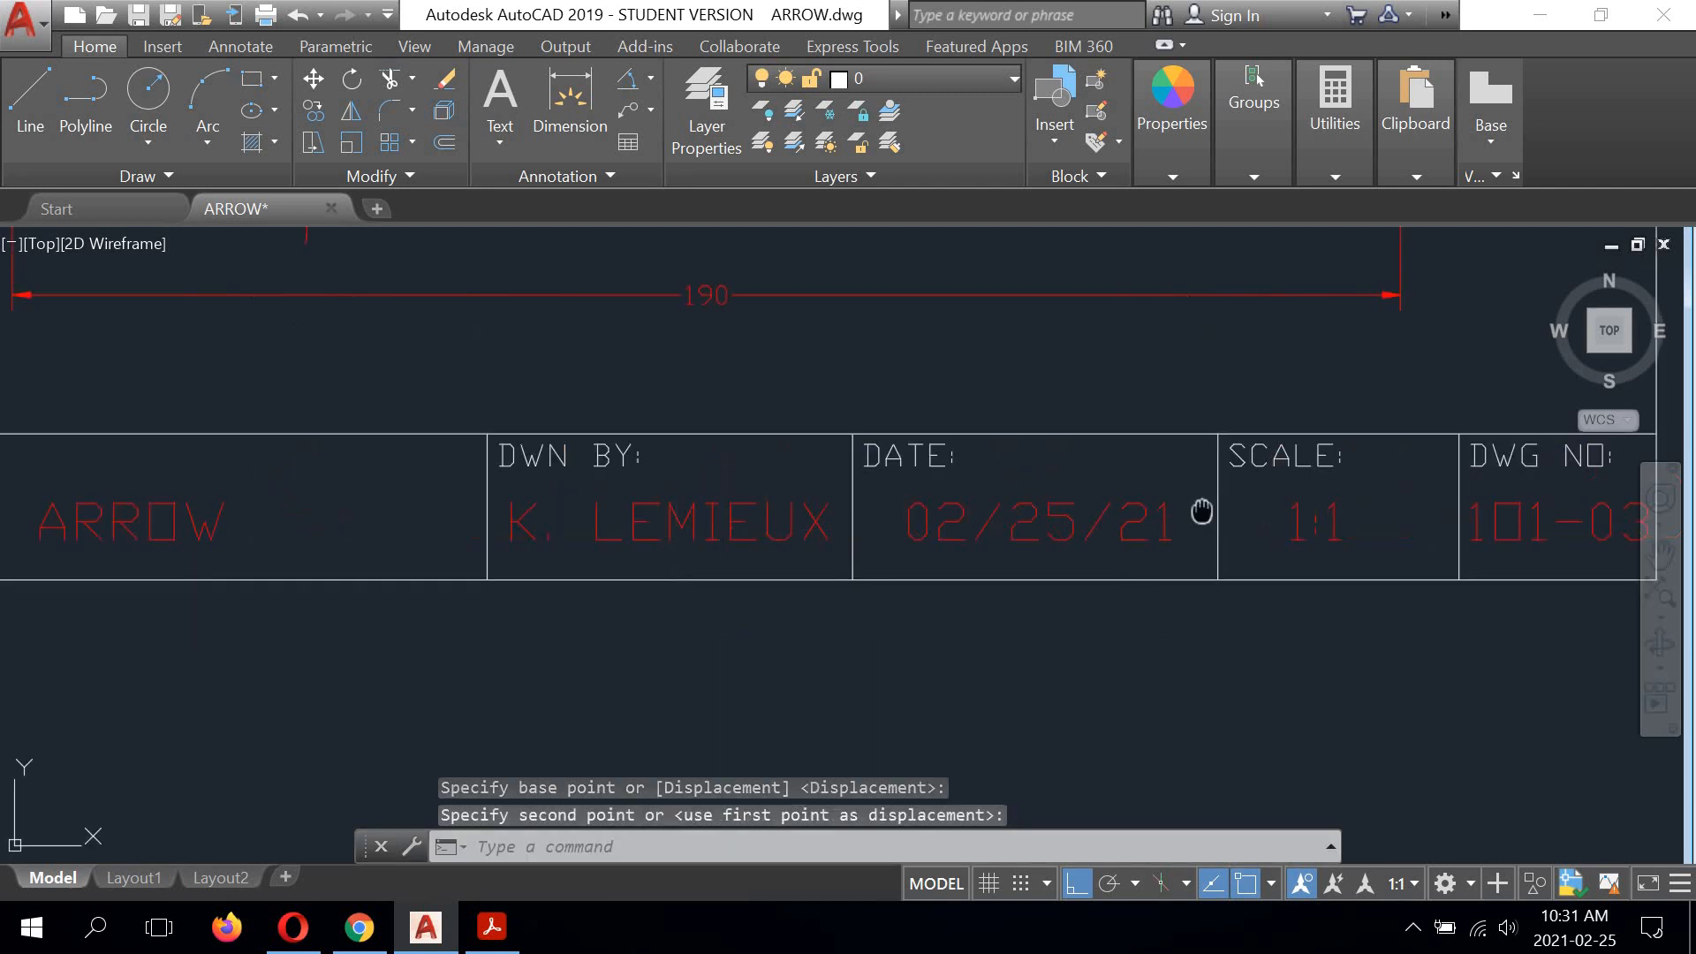
Step: Move the 1:1 text 3 units to the right to centre it in the SCALE cell
middle_drag(1200, 512, 667, 499)
scroll(674, 540, up, 4)
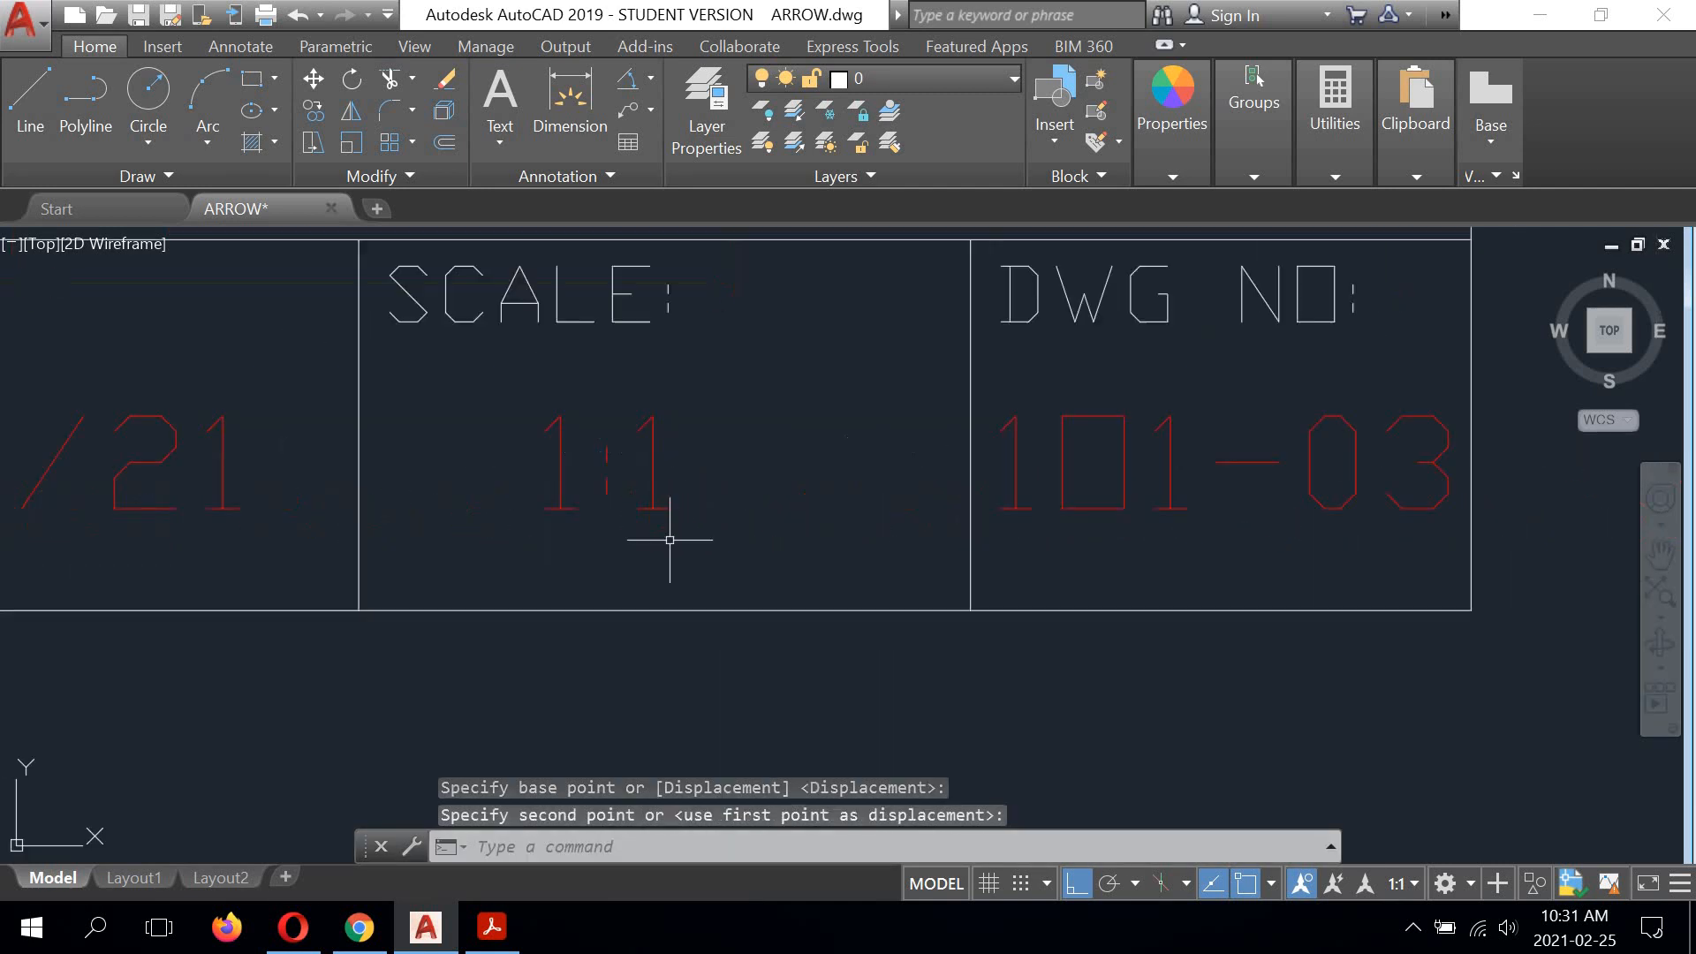
right_click(758, 406)
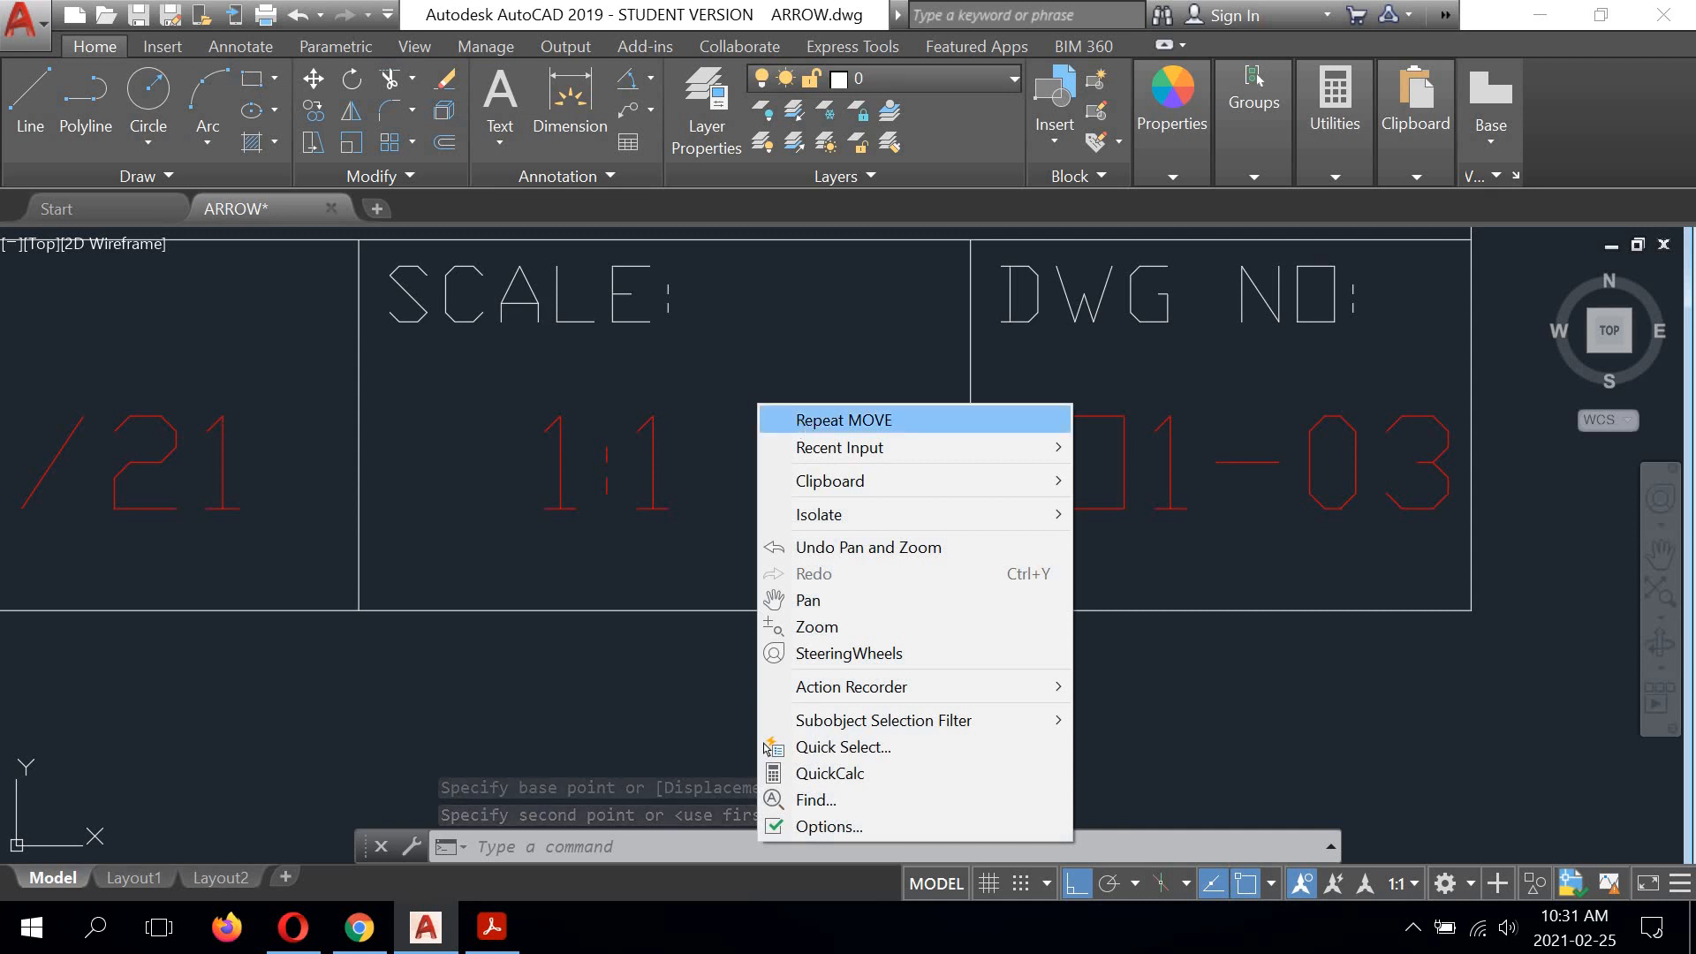
click(804, 420)
click(652, 468)
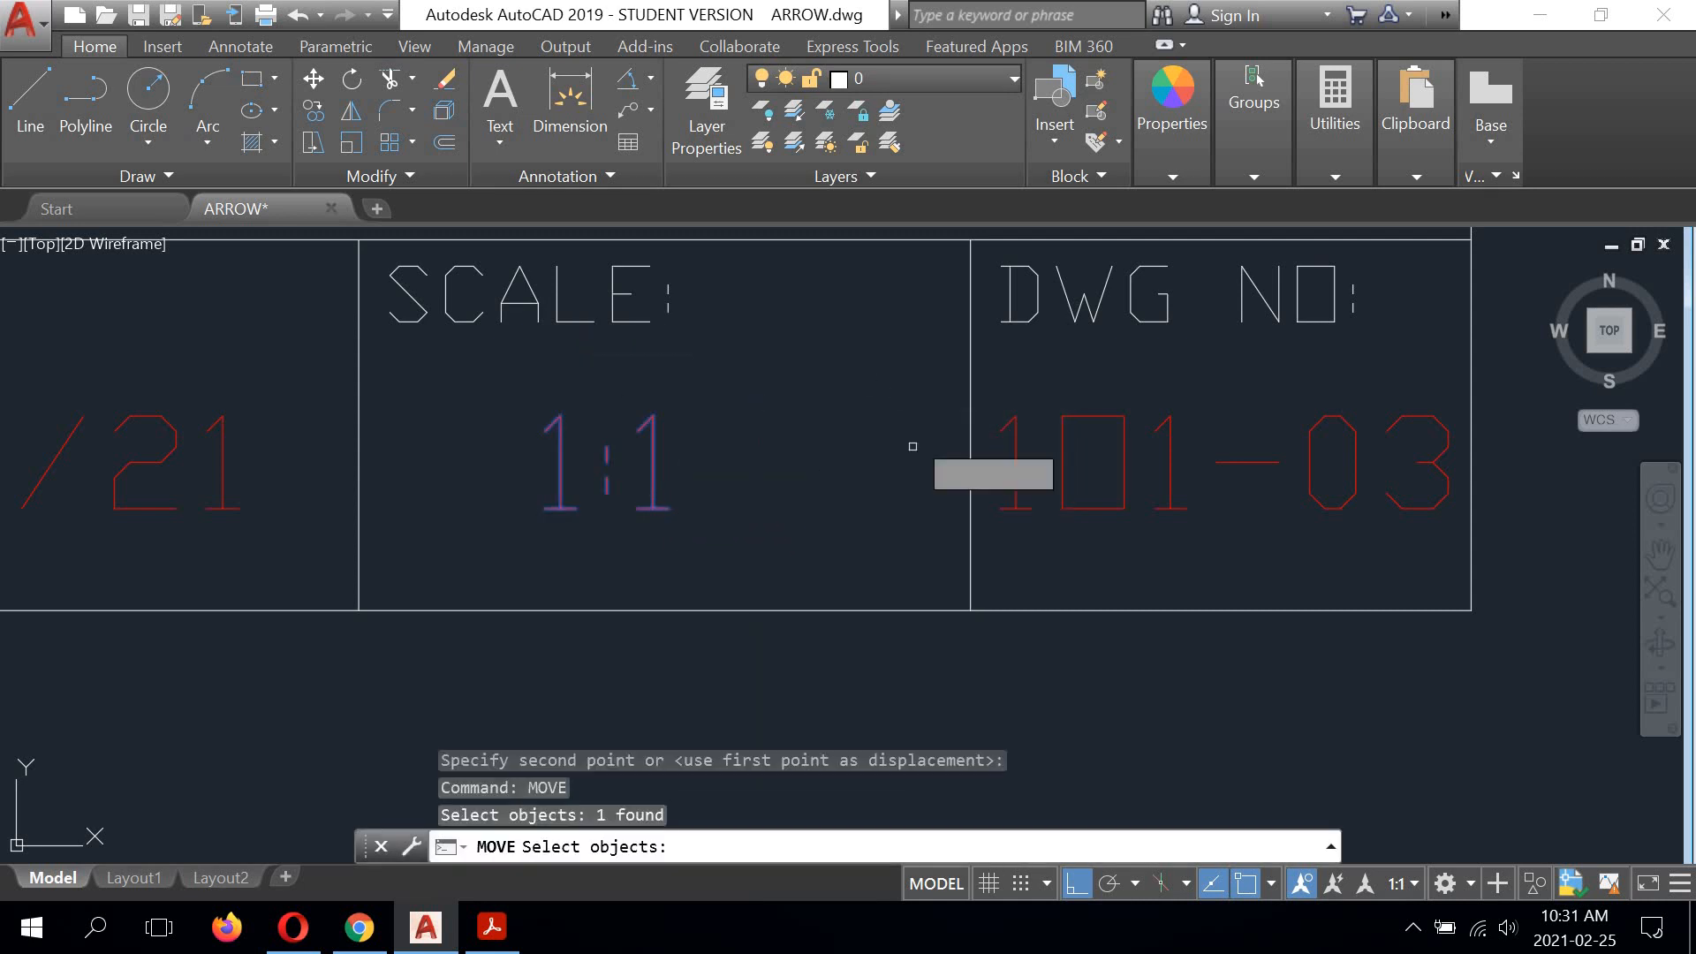
key(Return)
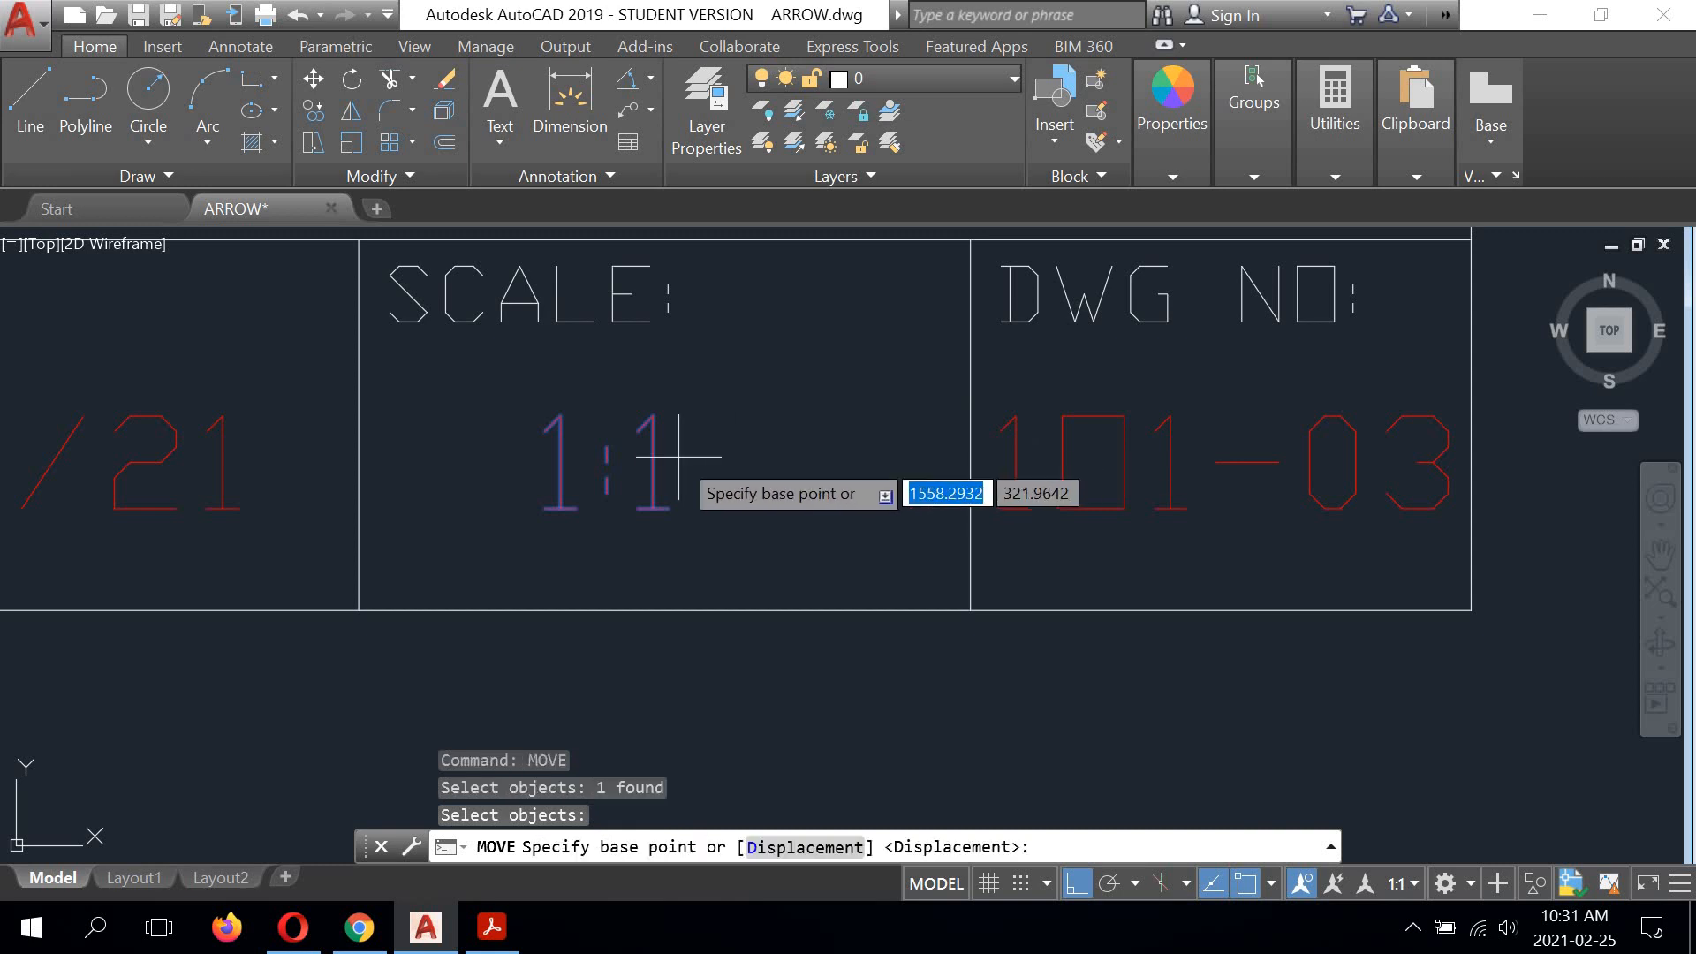
click(625, 464)
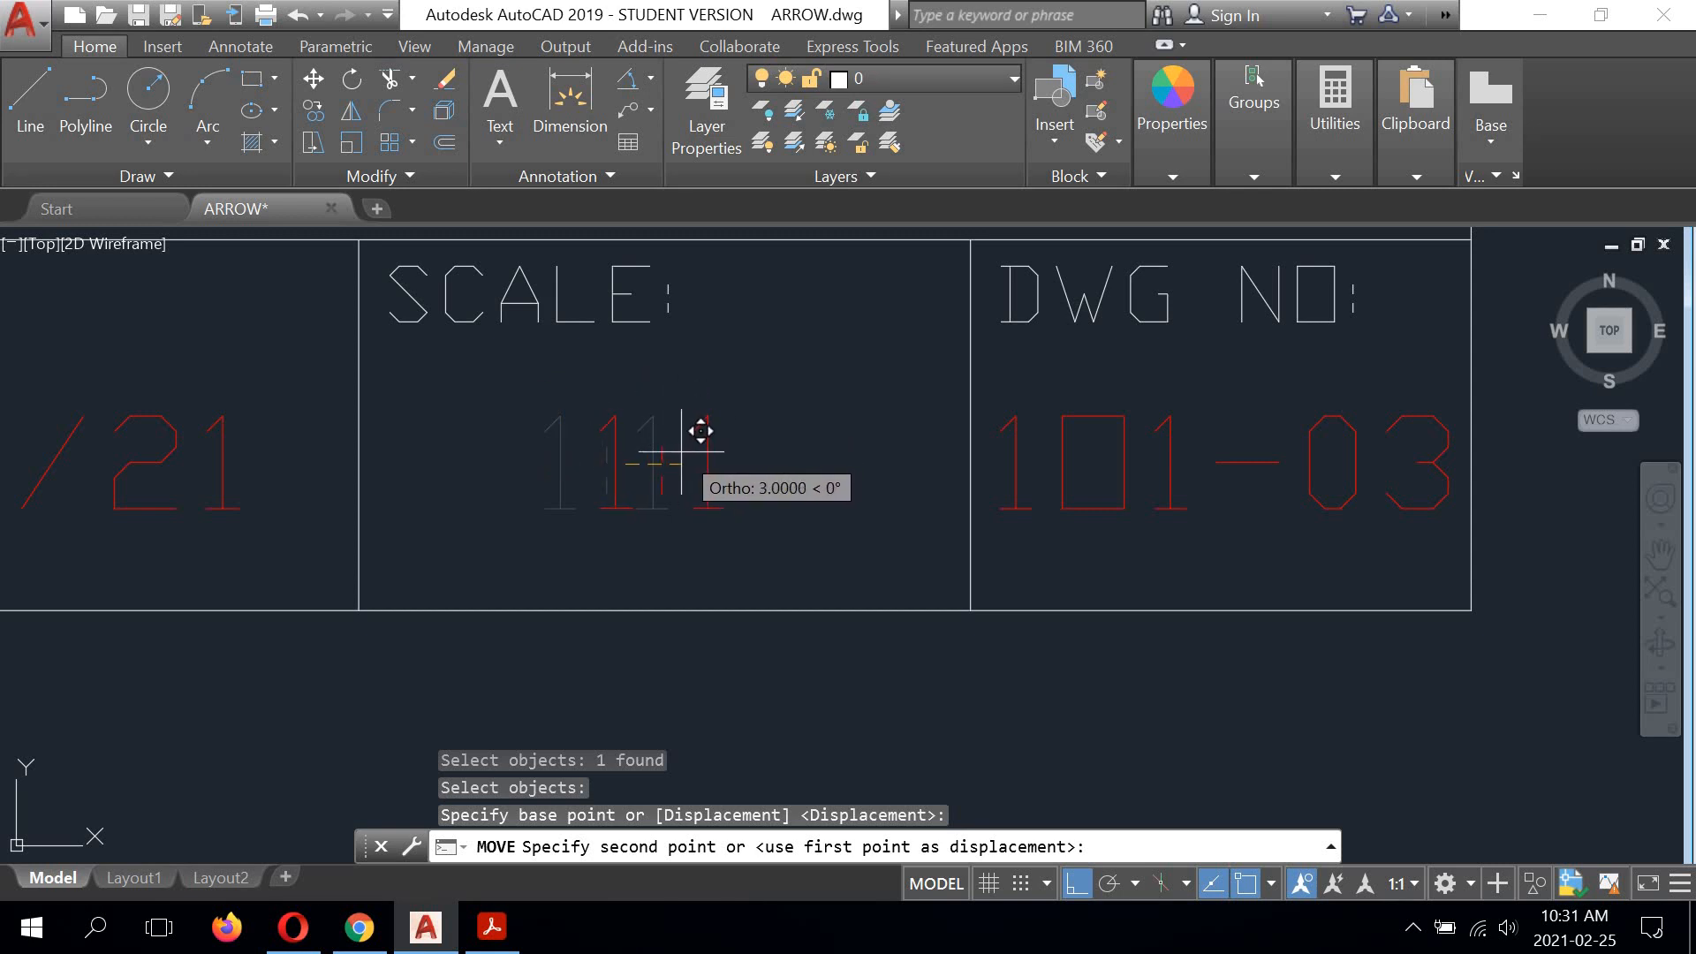
click(681, 451)
Step: Check the completed title block and the whole arrow drawing, and save ARROW.dwg
scroll(516, 495, down, 4)
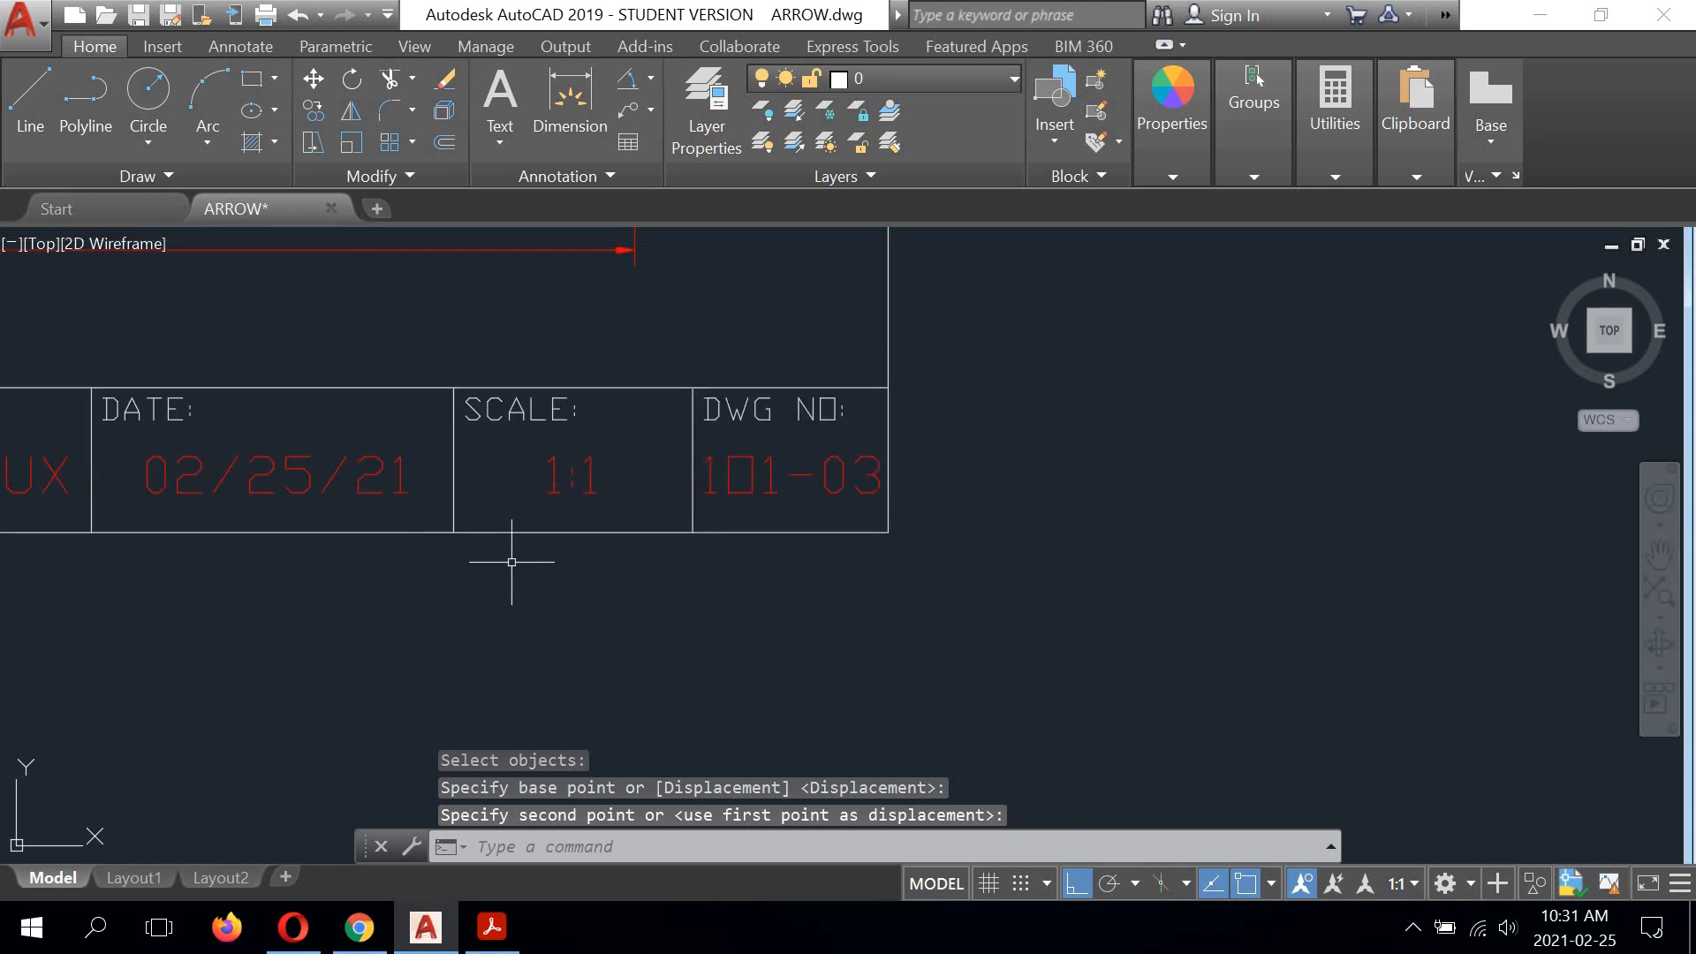
middle_drag(512, 561, 871, 548)
scroll(900, 545, down, 2)
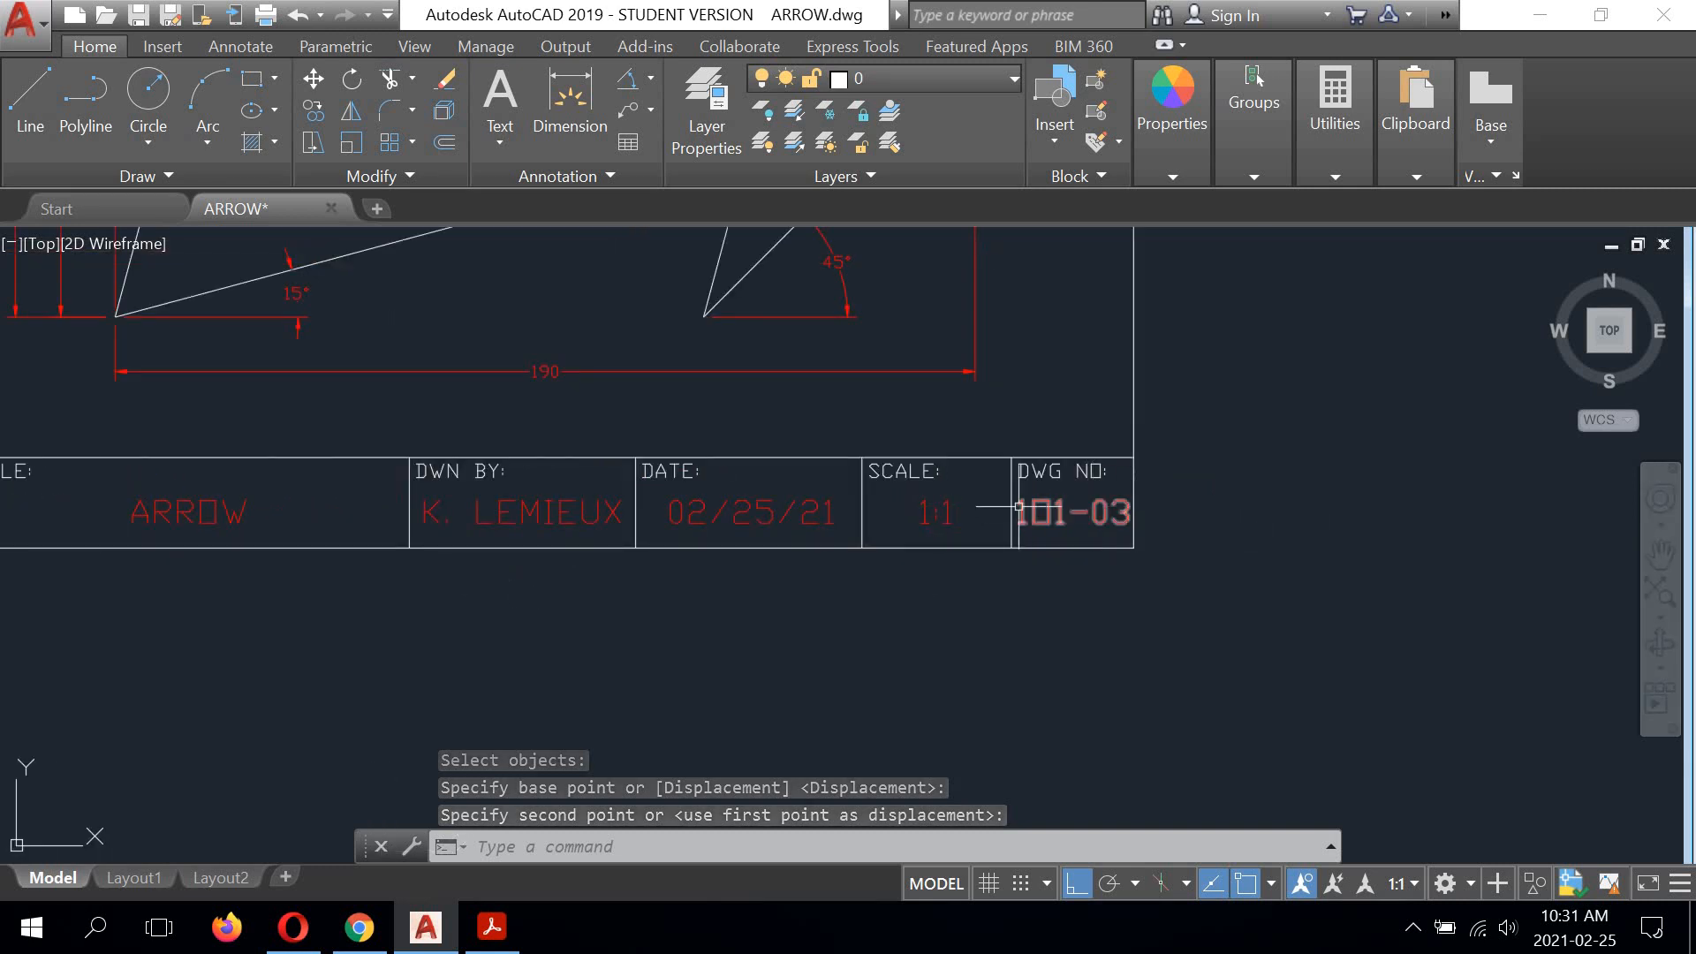
middle_drag(466, 511, 583, 520)
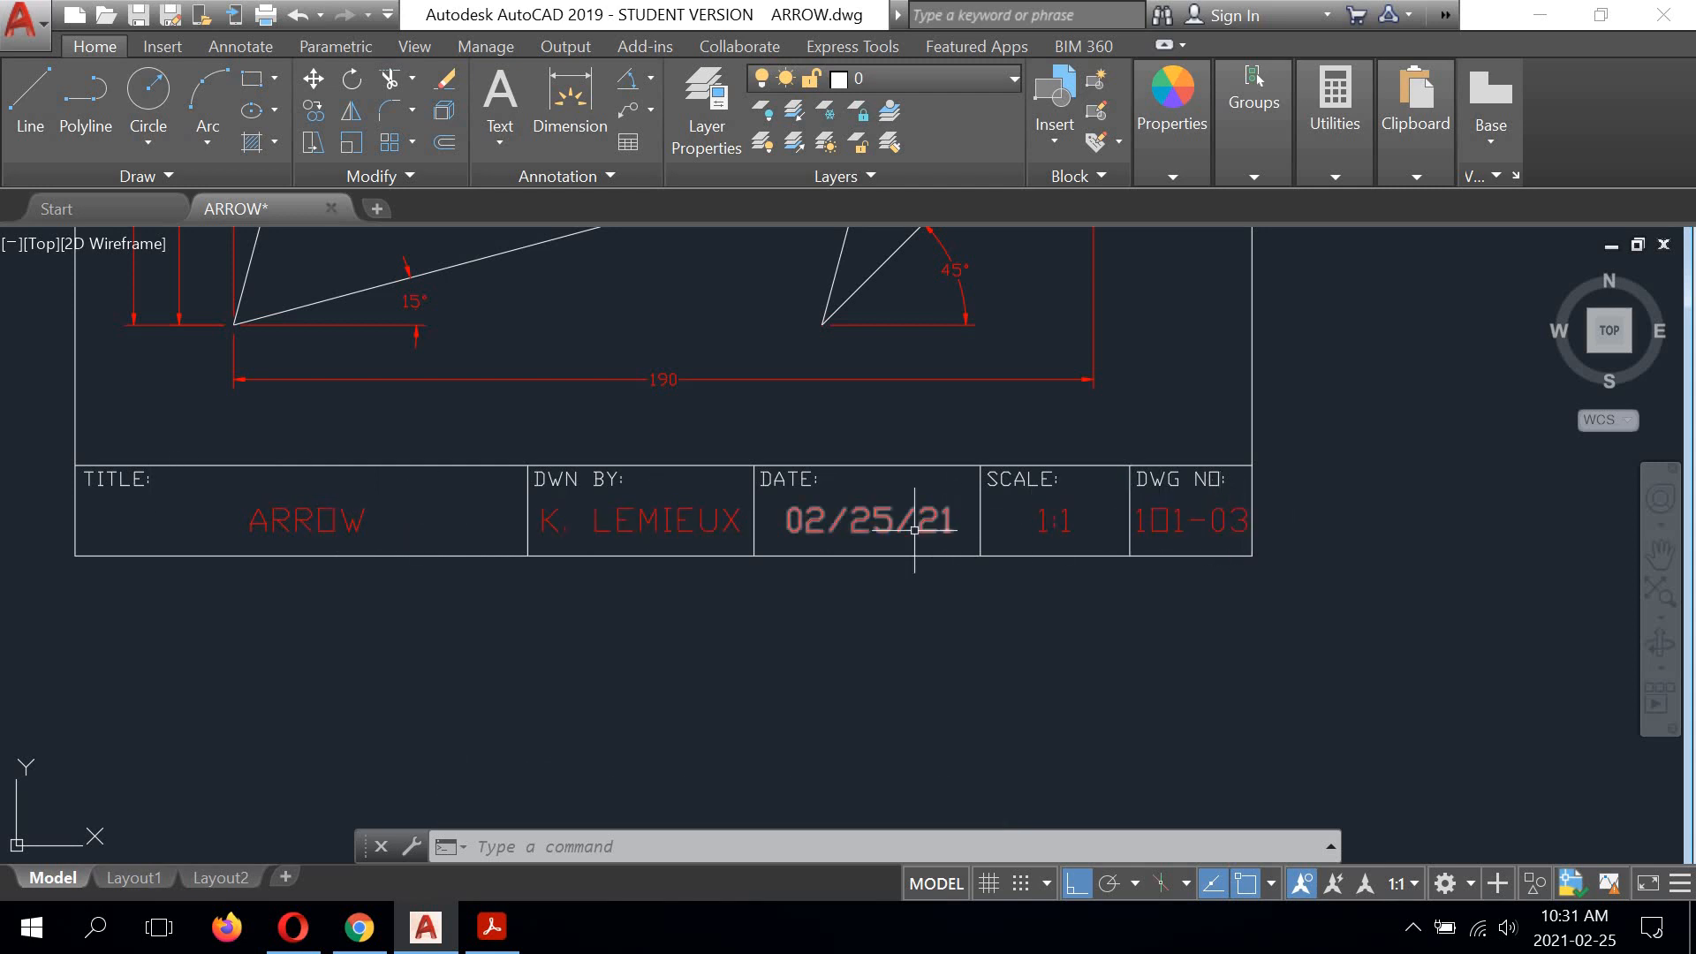
scroll(914, 530, down, 2)
mouse_move(884, 548)
middle_down()
mouse_move(852, 651)
mouse_move(862, 706)
middle_up()
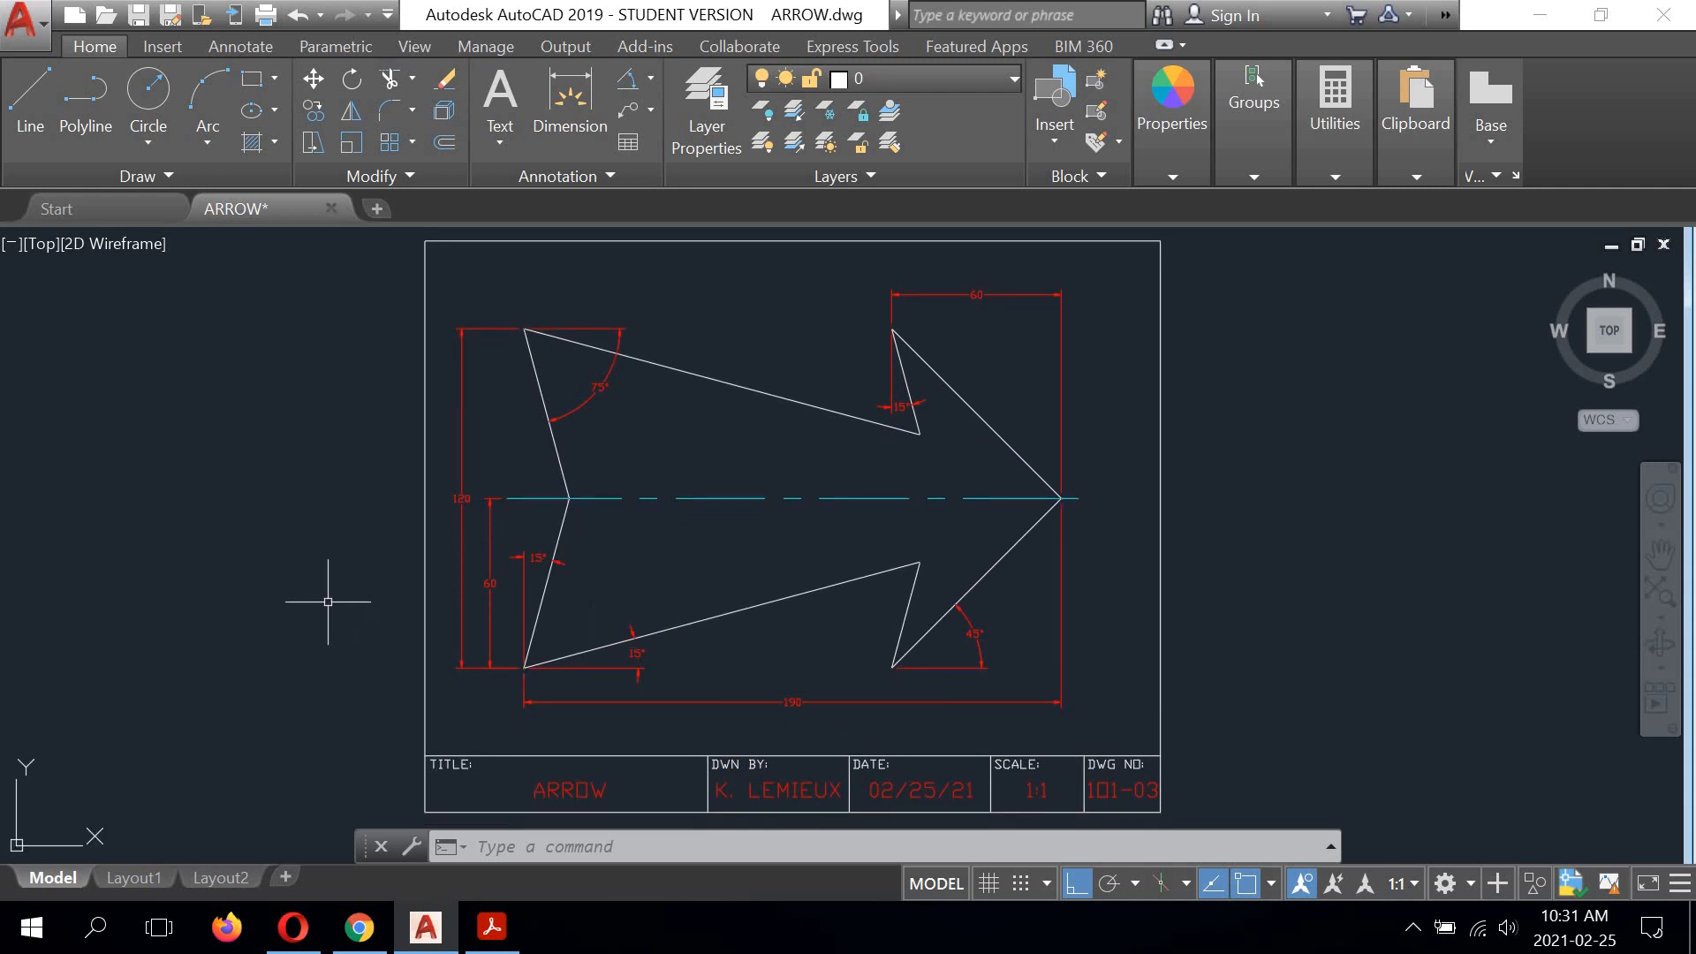
click(138, 16)
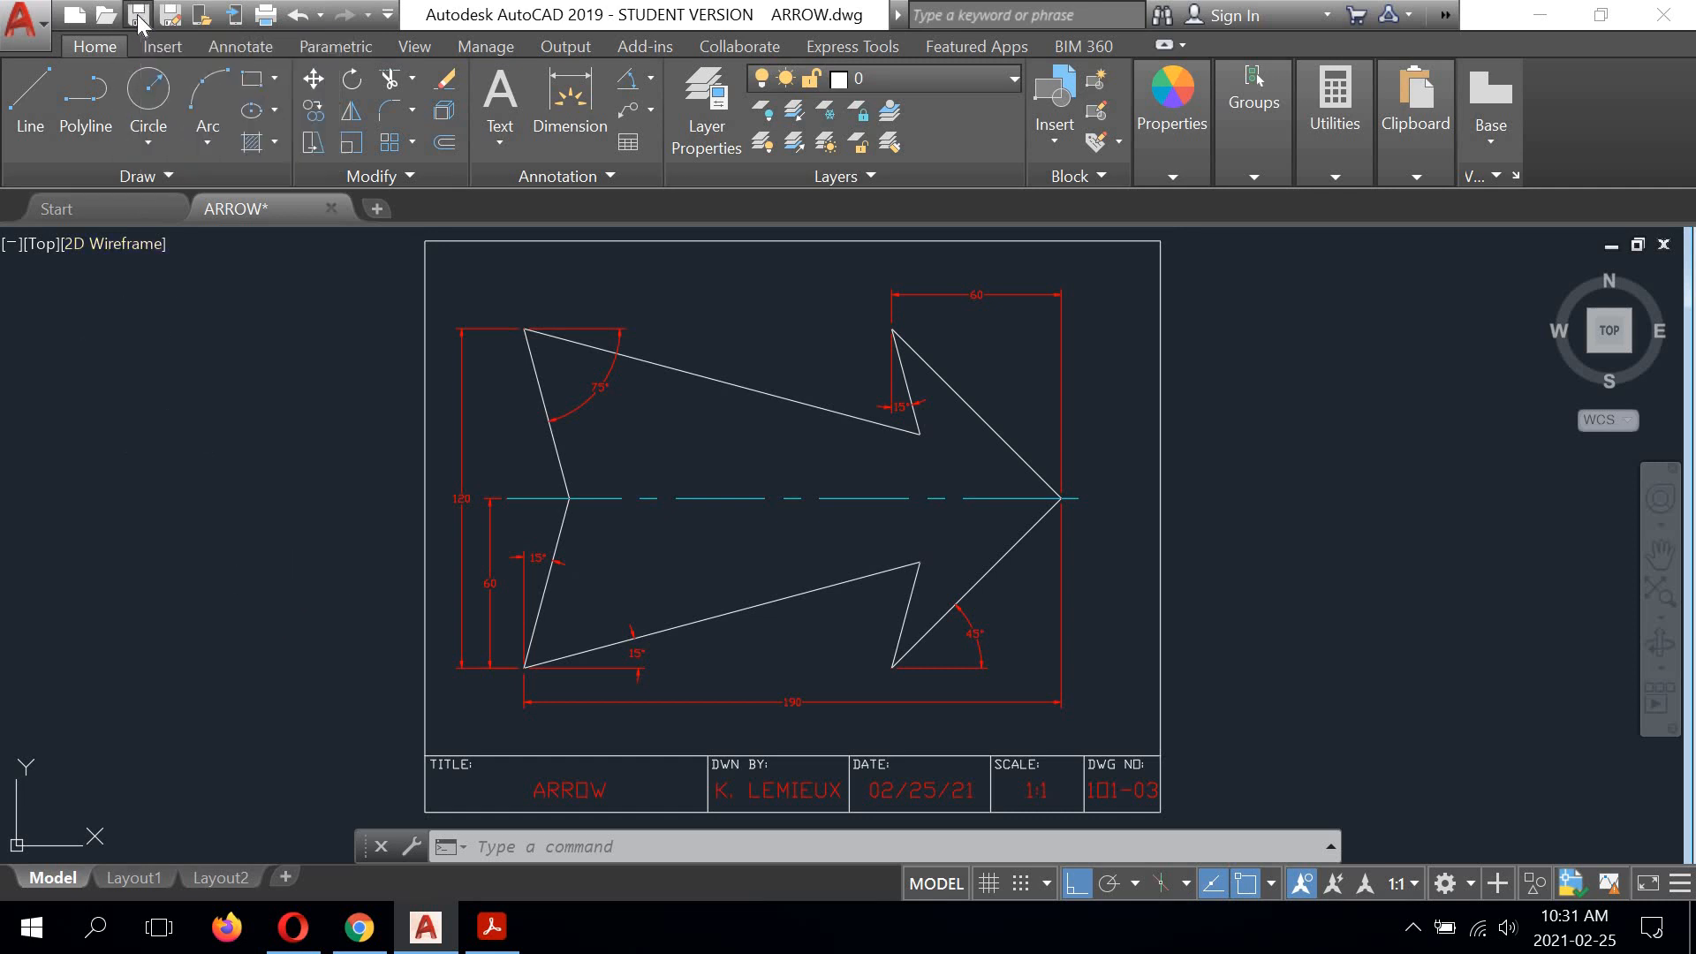